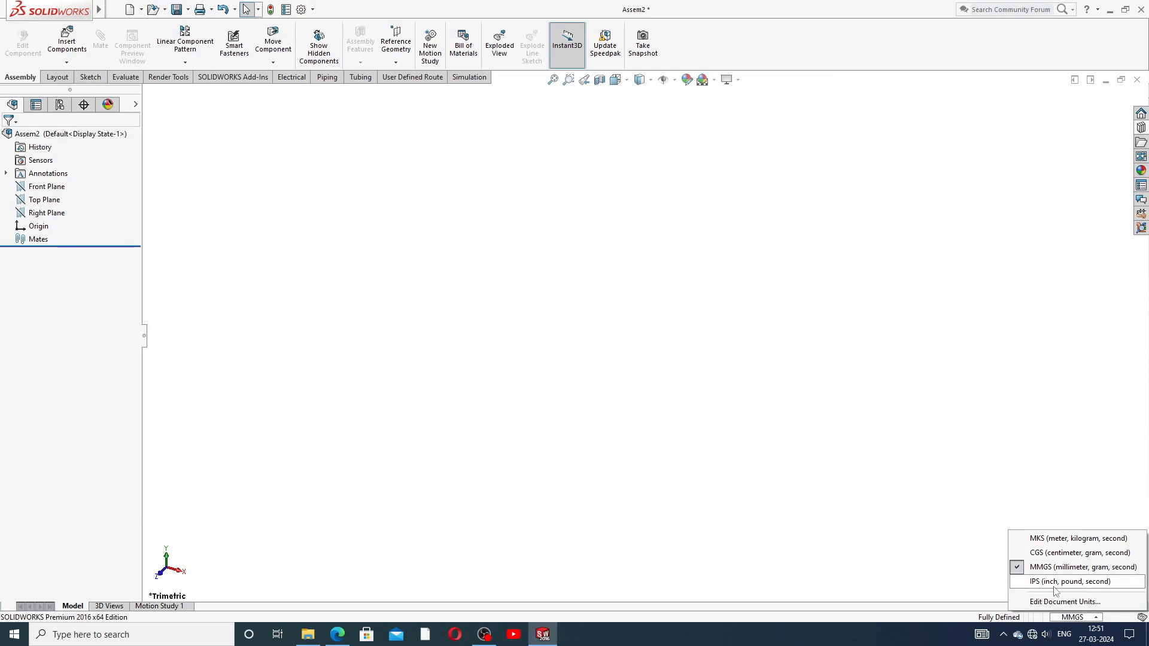
Step: Keep Assem2's document units at MMGS (millimetre, gram, second) and close the unit list
{"action": "left_click", "coordinate": [919, 563]}
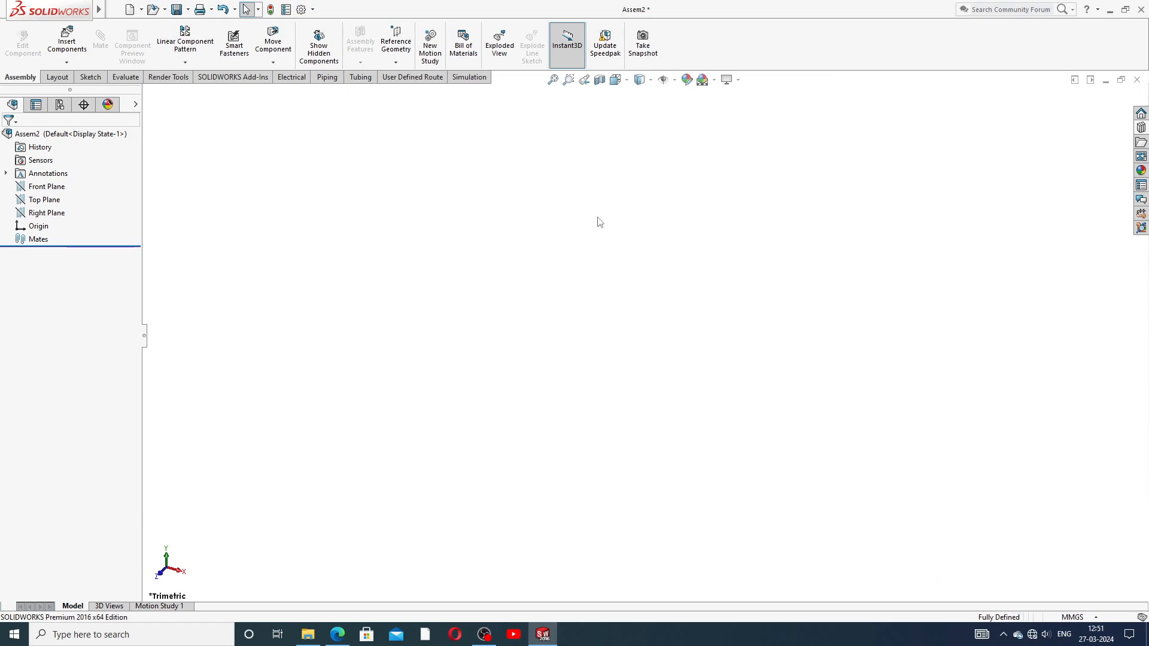
{"action": "left_click", "coordinate": [67, 63]}
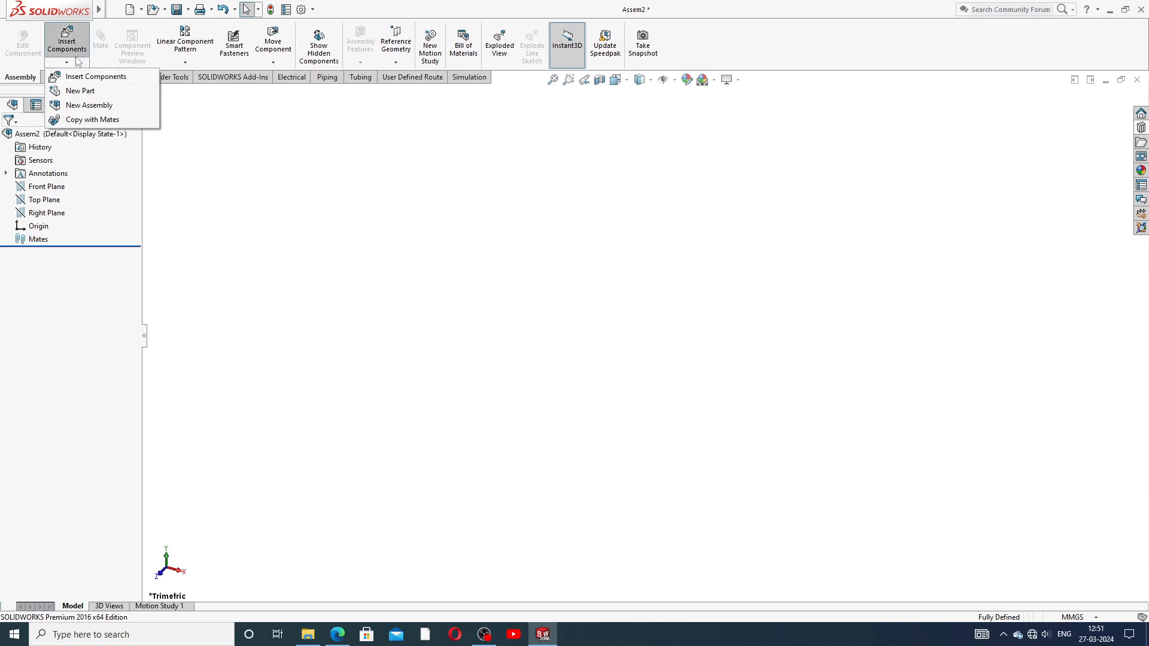
{"action": "left_click", "coordinate": [92, 95]}
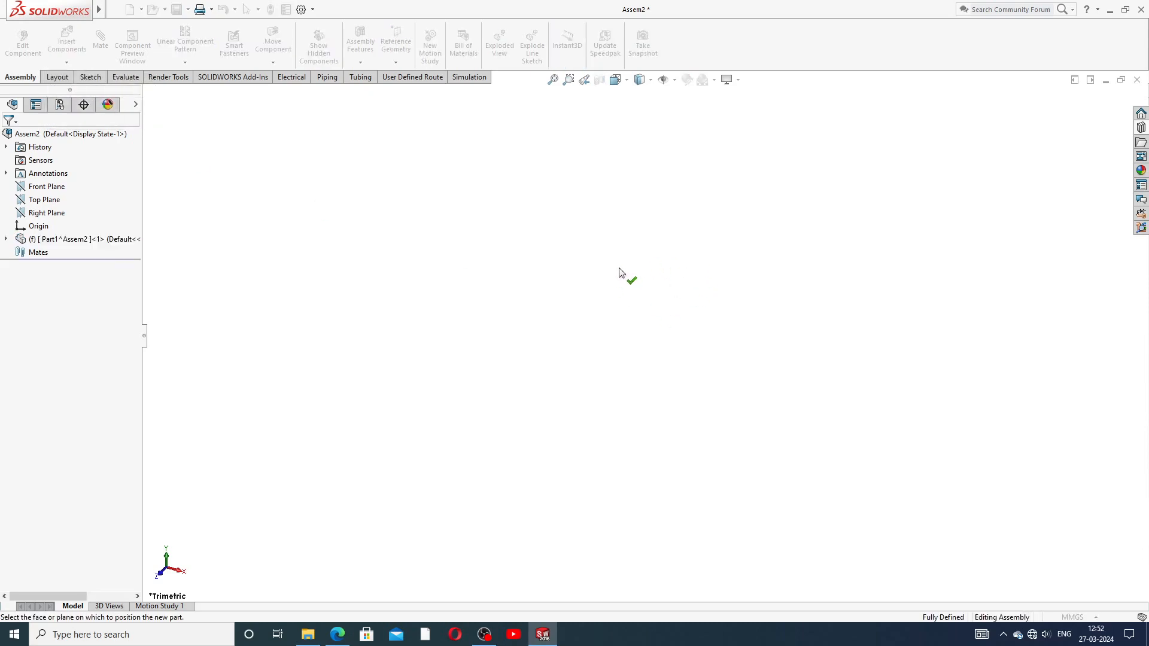
{"action": "left_click", "coordinate": [50, 186]}
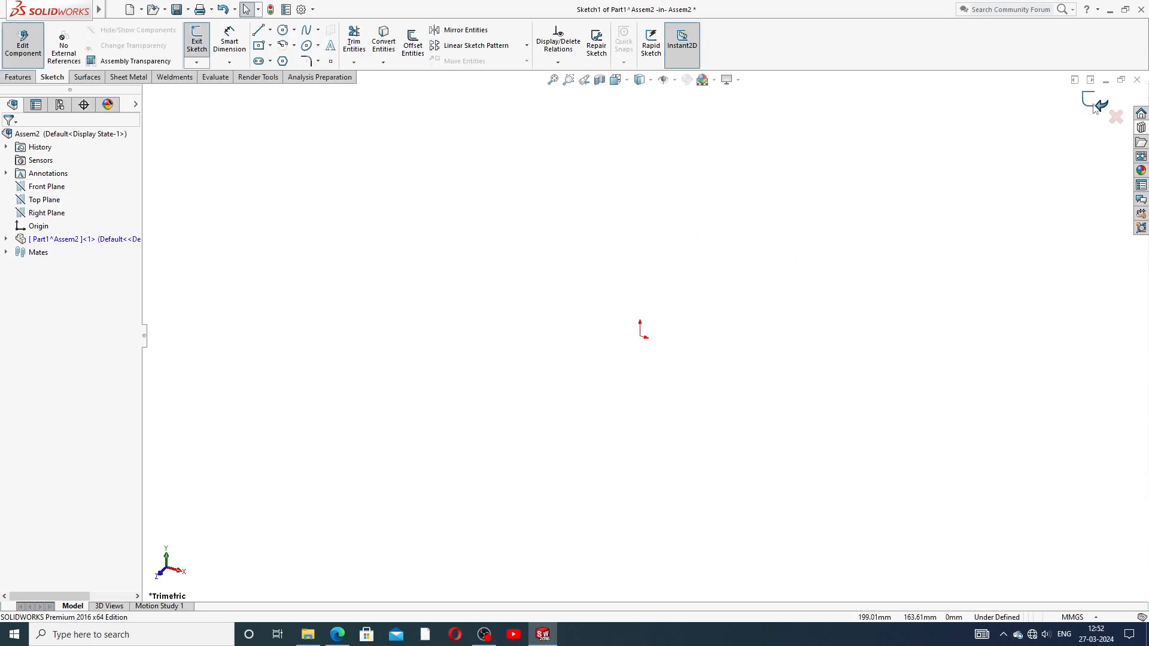
{"action": "left_click", "coordinate": [1095, 106]}
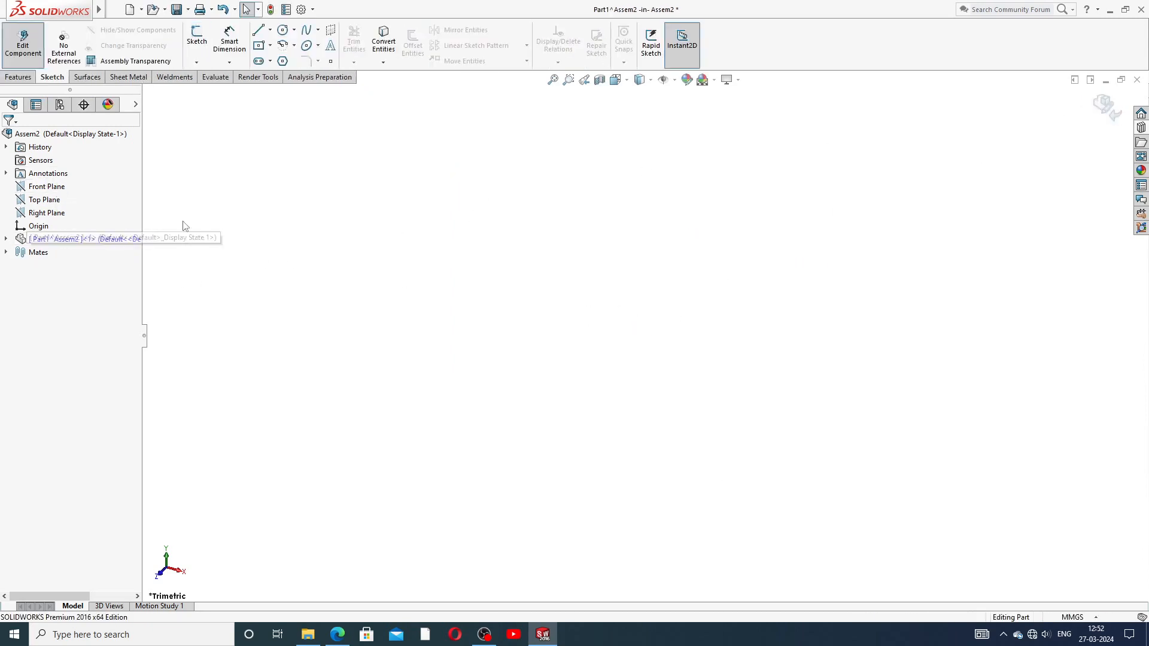
{"action": "right_click", "coordinate": [93, 239]}
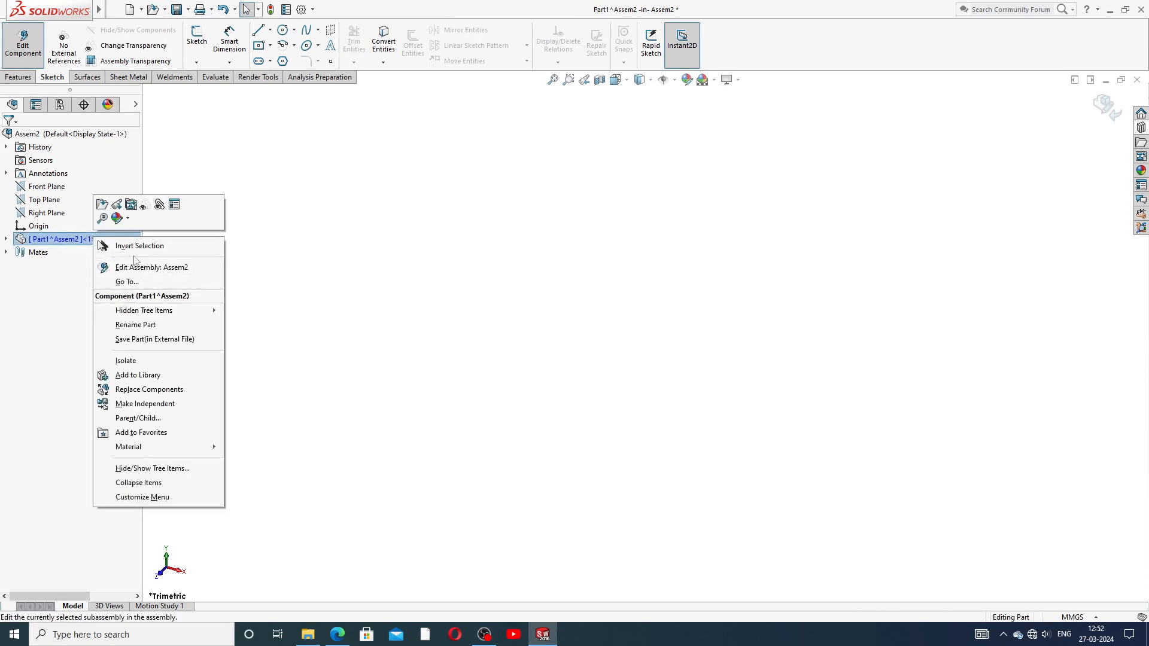
{"action": "left_click", "coordinate": [282, 377]}
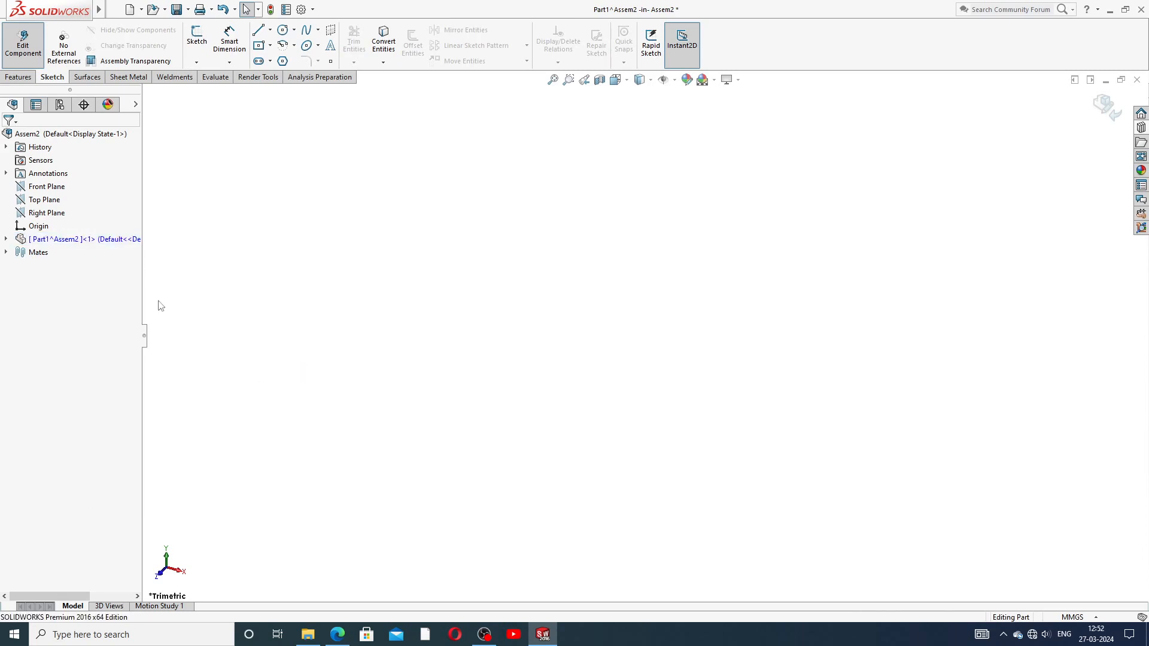
{"action": "right_click", "coordinate": [125, 239]}
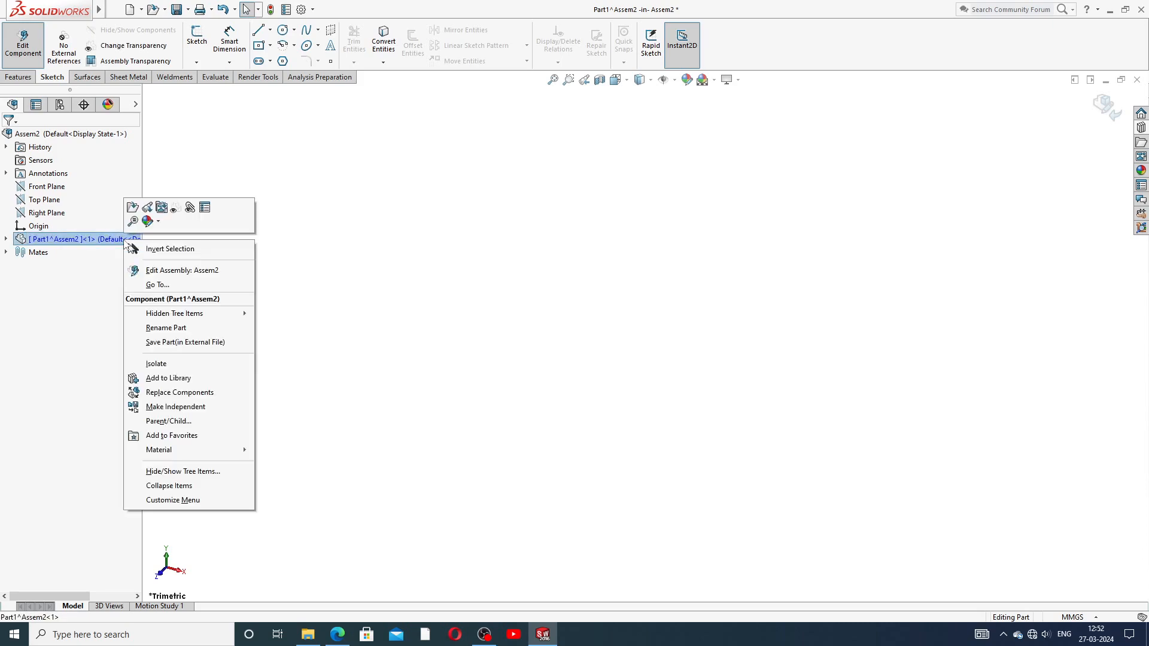
{"action": "left_click", "coordinate": [326, 297]}
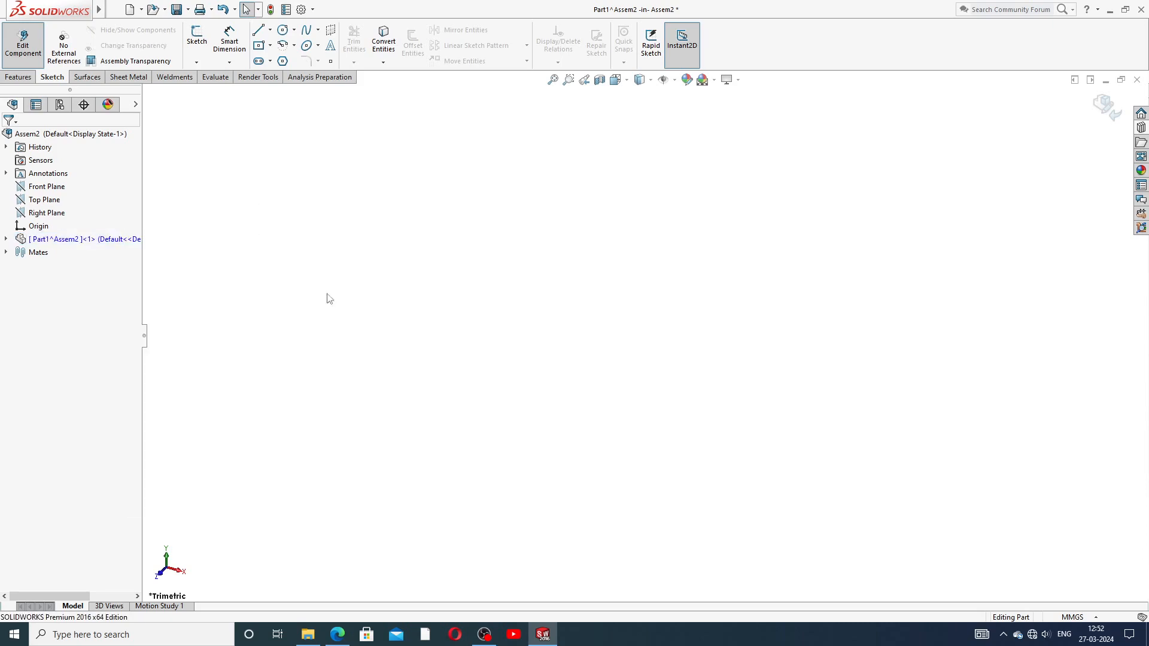
{"action": "left_click", "coordinate": [225, 10]}
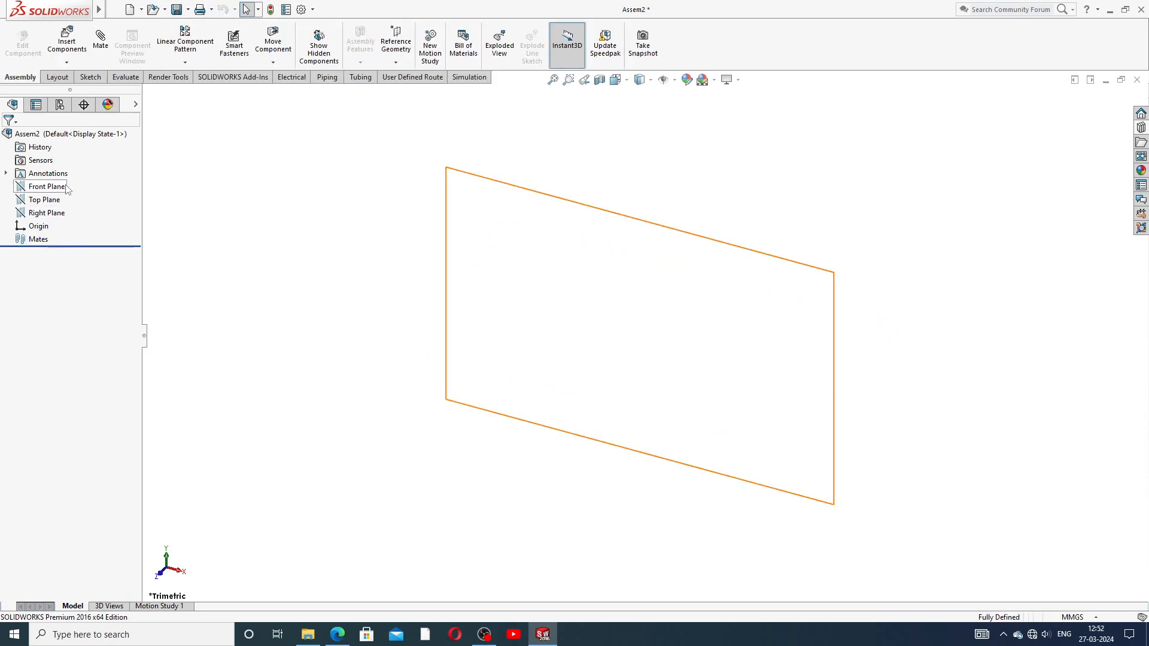
Step: Start Insert Components, open the part file browser, then close it
{"action": "left_click", "coordinate": [66, 63]}
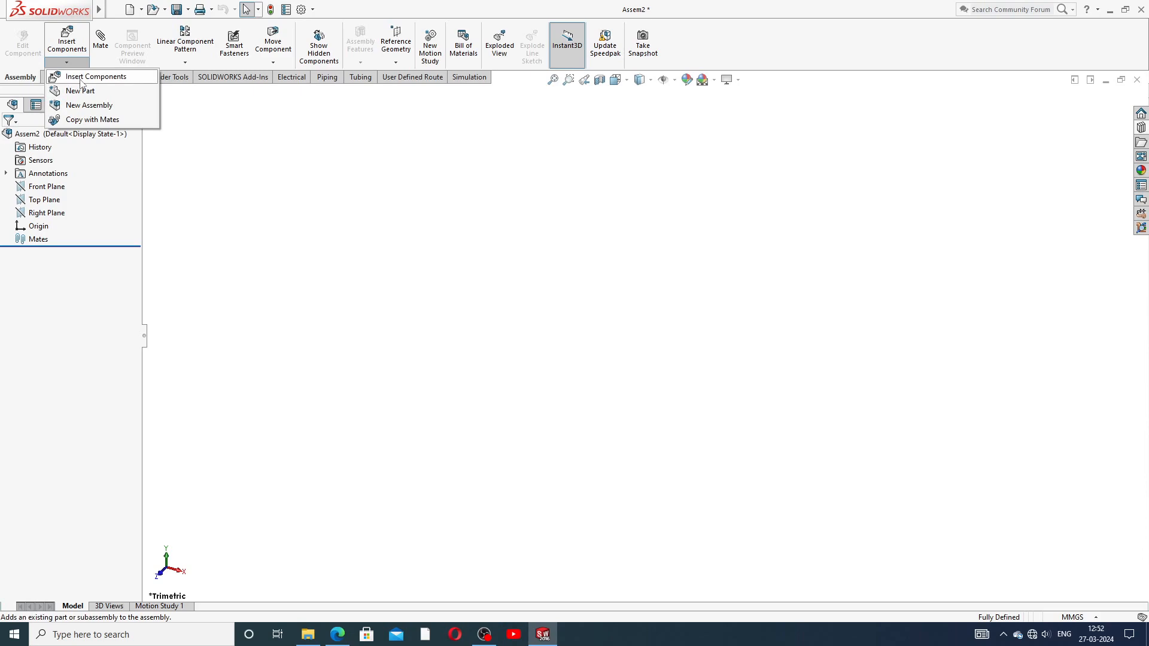
{"action": "left_click", "coordinate": [96, 79]}
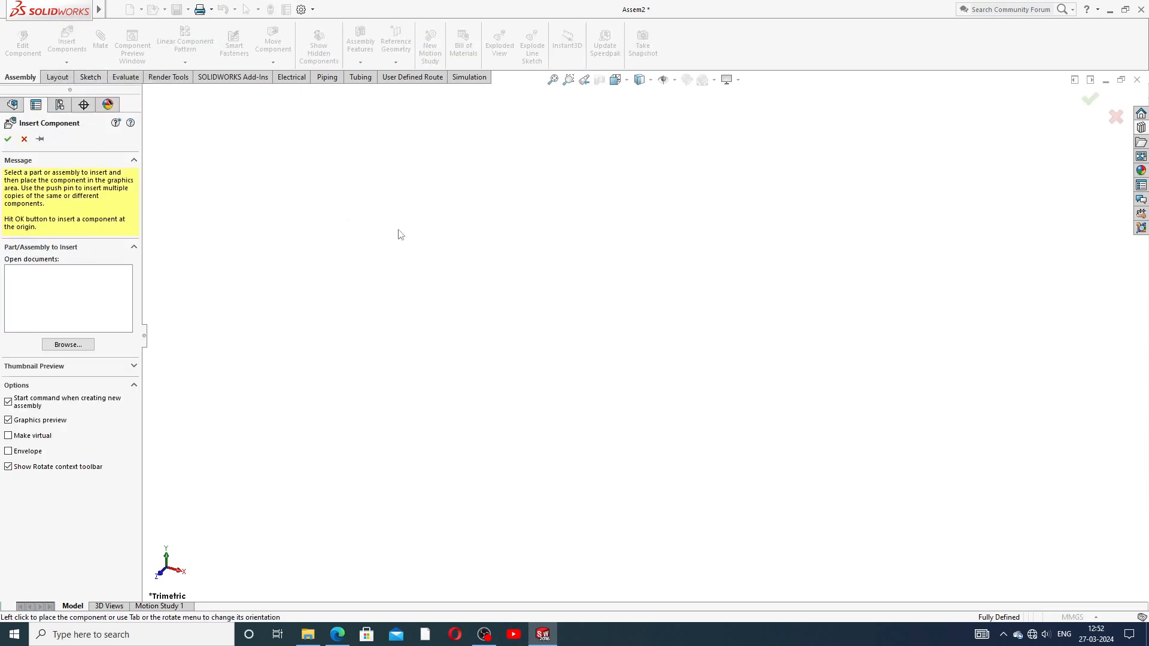
{"action": "left_click", "coordinate": [68, 345]}
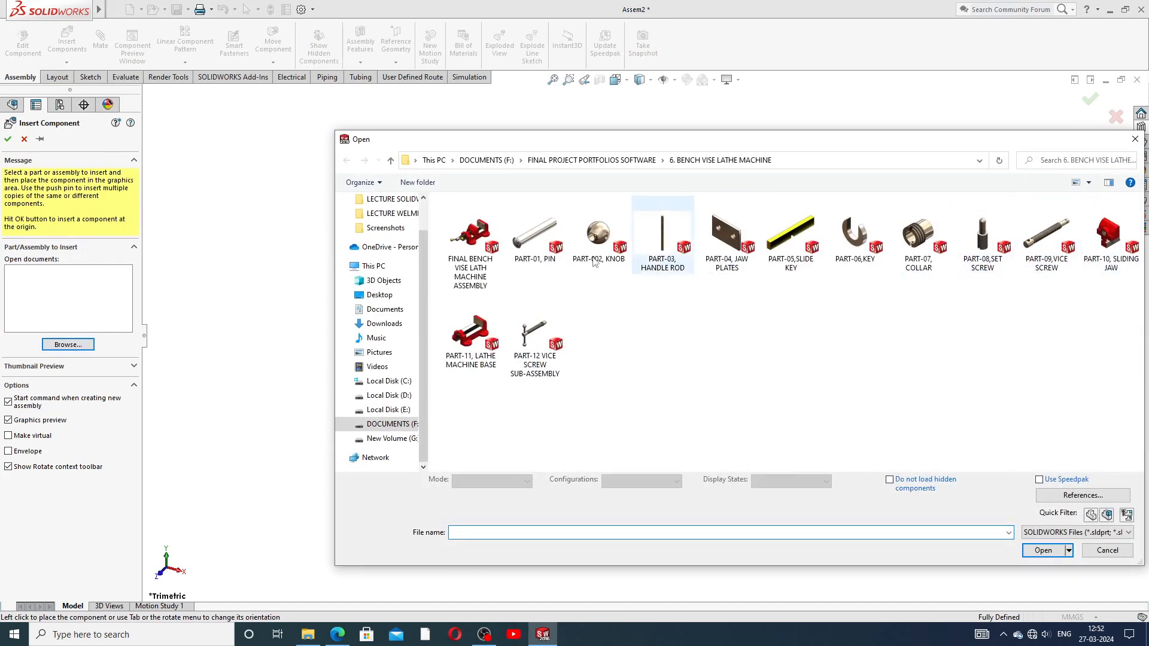
{"action": "left_click", "coordinate": [1140, 140]}
Step: Browse DOCUMENTS (F:) to FINAL PROJECT PORTFOLIOS SOFTWARE > 10.STOP VALVE DESIGN IN SOLIDWORKS, then close without choosing
{"action": "left_click", "coordinate": [63, 346]}
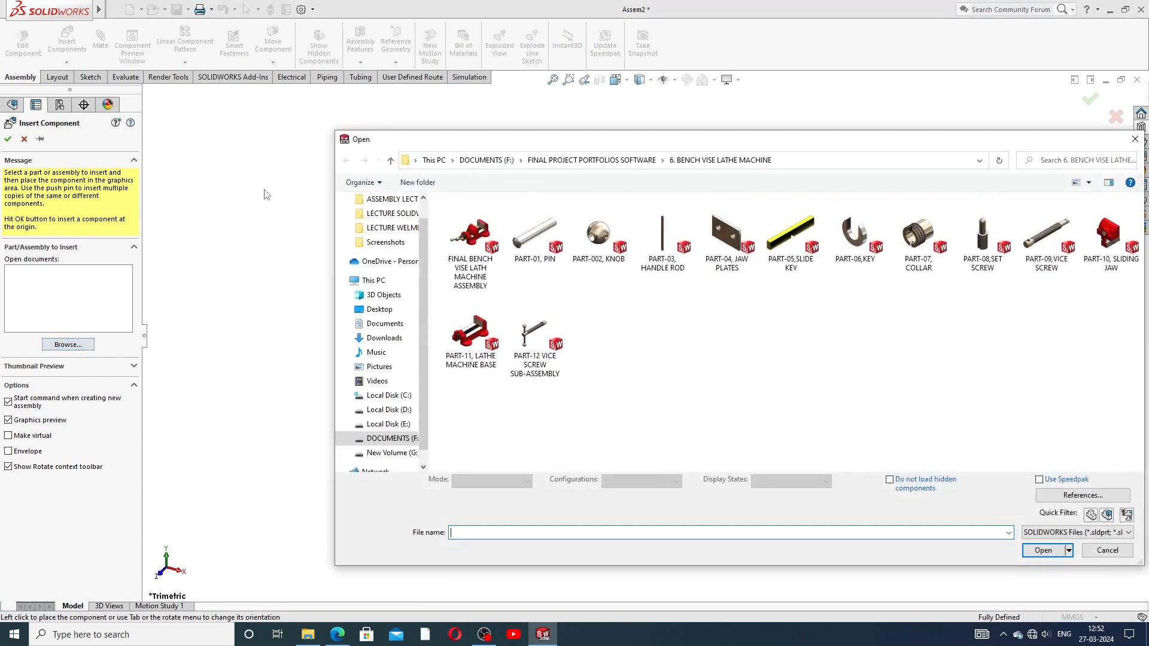
{"action": "left_click", "coordinate": [402, 441]}
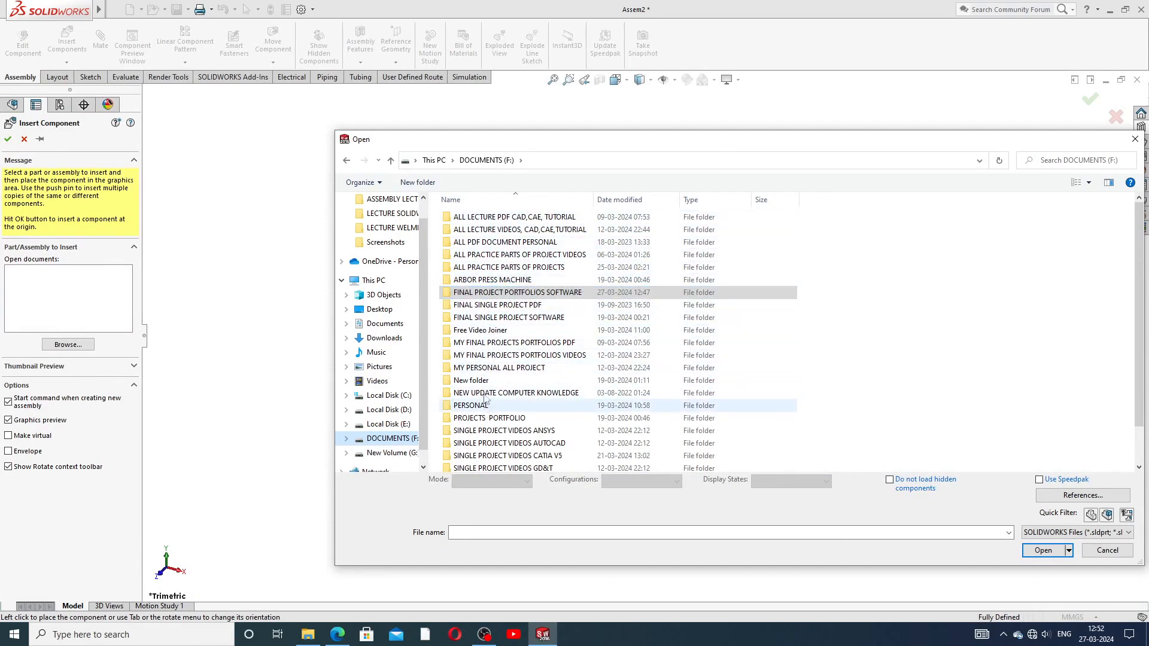
{"action": "left_click", "coordinate": [519, 295]}
{"action": "double_click", "coordinate": [519, 296]}
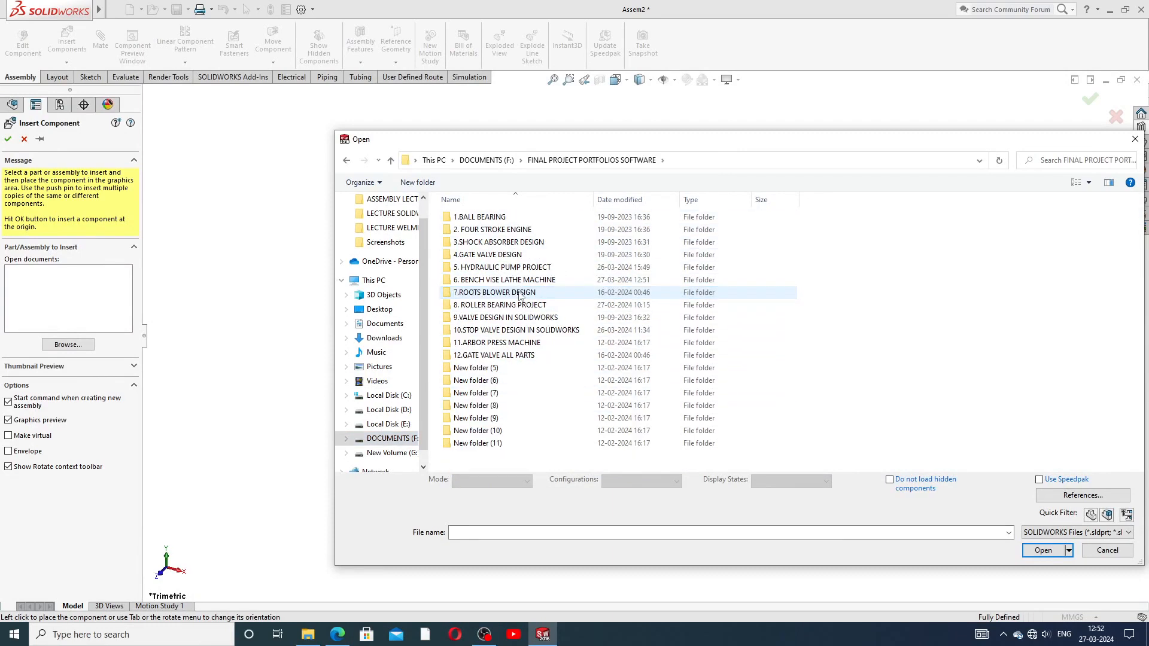
{"action": "double_click", "coordinate": [494, 331]}
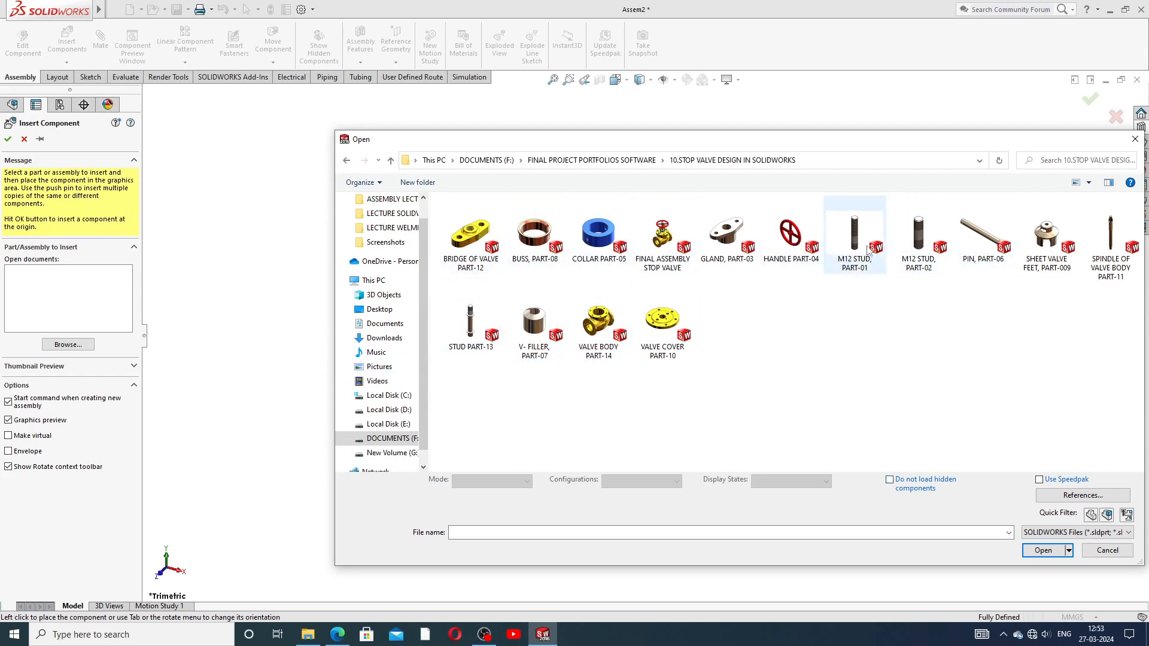
{"action": "left_click", "coordinate": [1135, 139]}
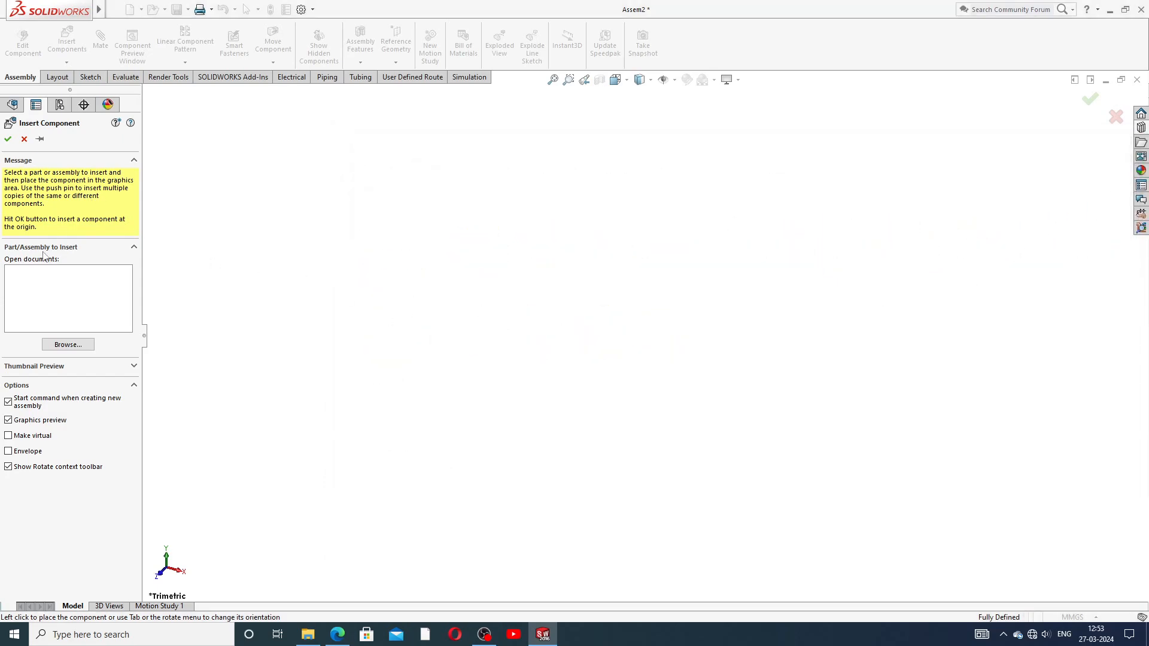
Step: Insert PART-002, KNOB from the bench vise folder and place it in Assem2
{"action": "left_click", "coordinate": [68, 345]}
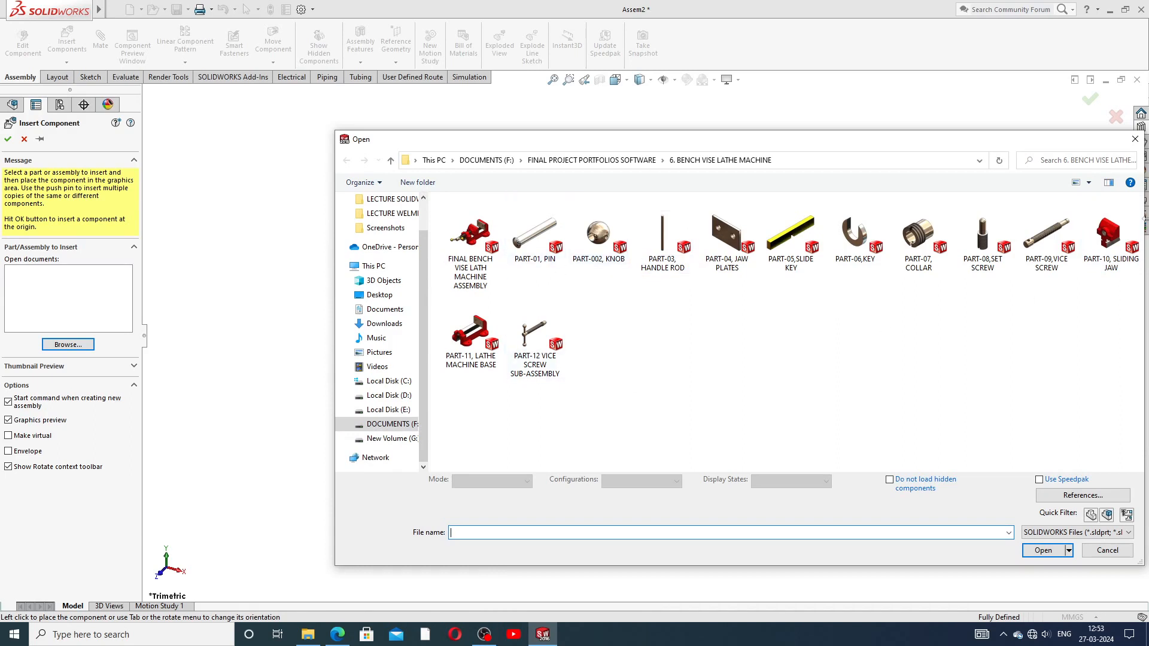
{"action": "left_click", "coordinate": [597, 242]}
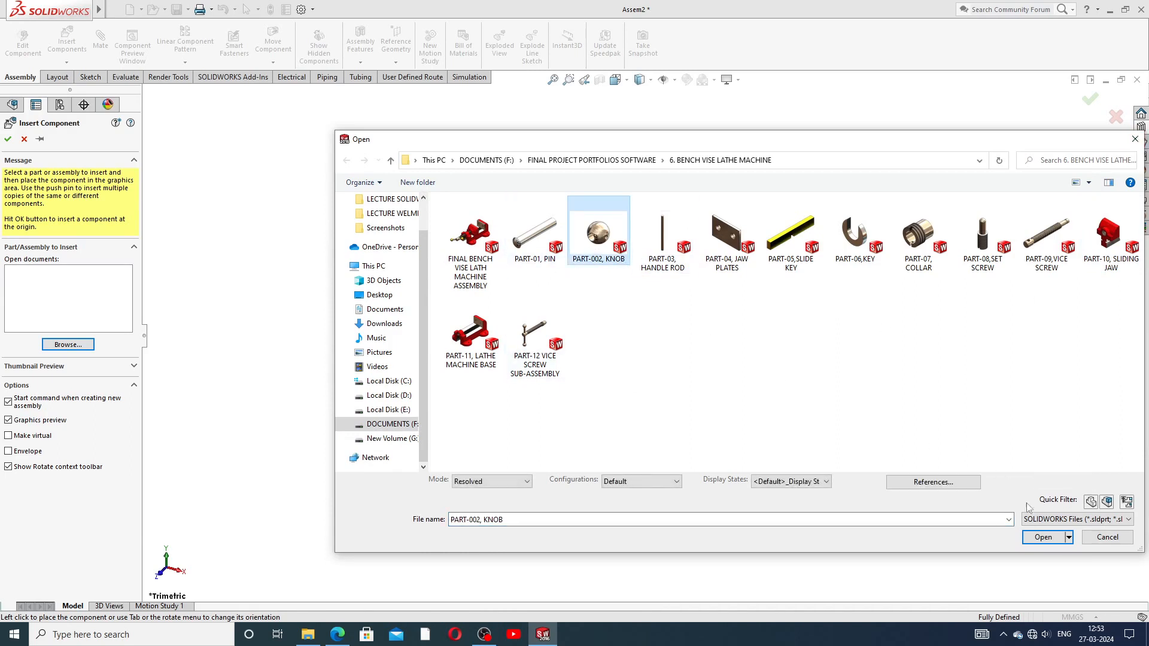
{"action": "left_click", "coordinate": [1043, 536]}
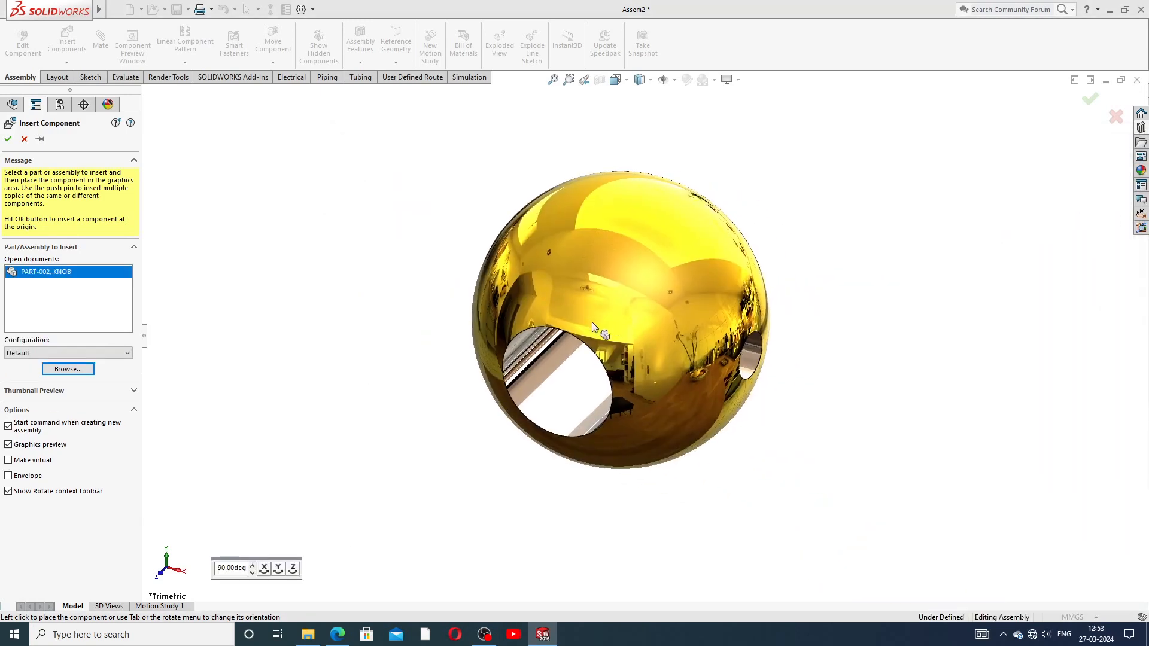
{"action": "left_click", "coordinate": [684, 308]}
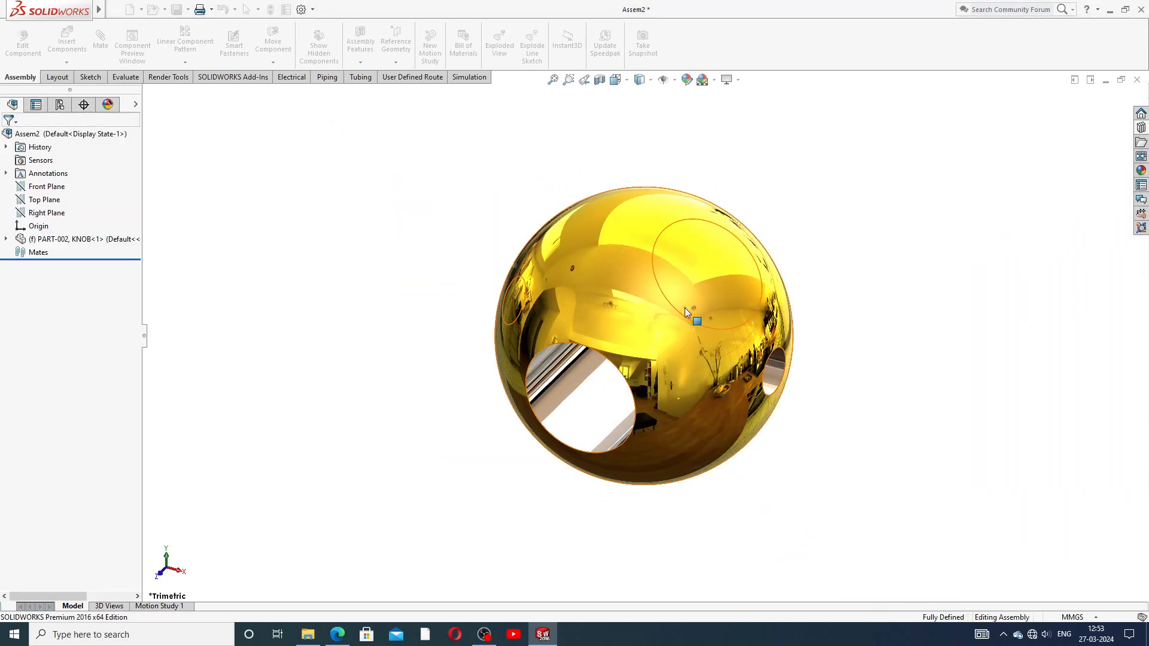
{"action": "scroll", "coordinate": [685, 308], "scroll_direction": "up", "scroll_amount": 3}
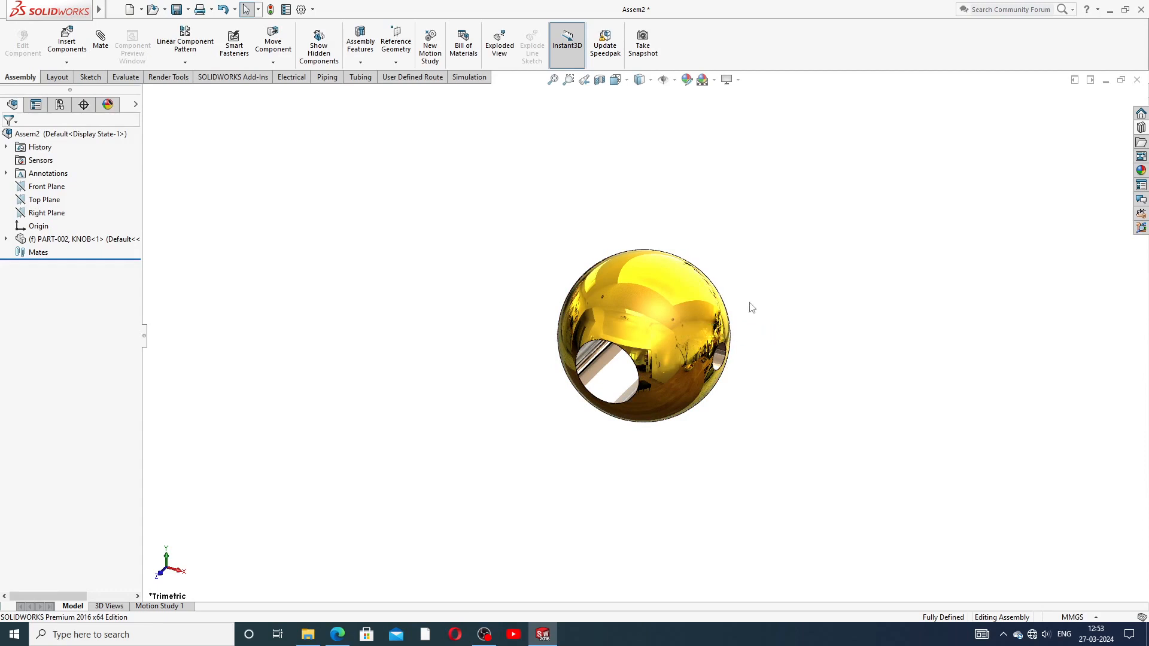
{"action": "middle_click_drag", "start_coordinate": [749, 311], "coordinate": [746, 347]}
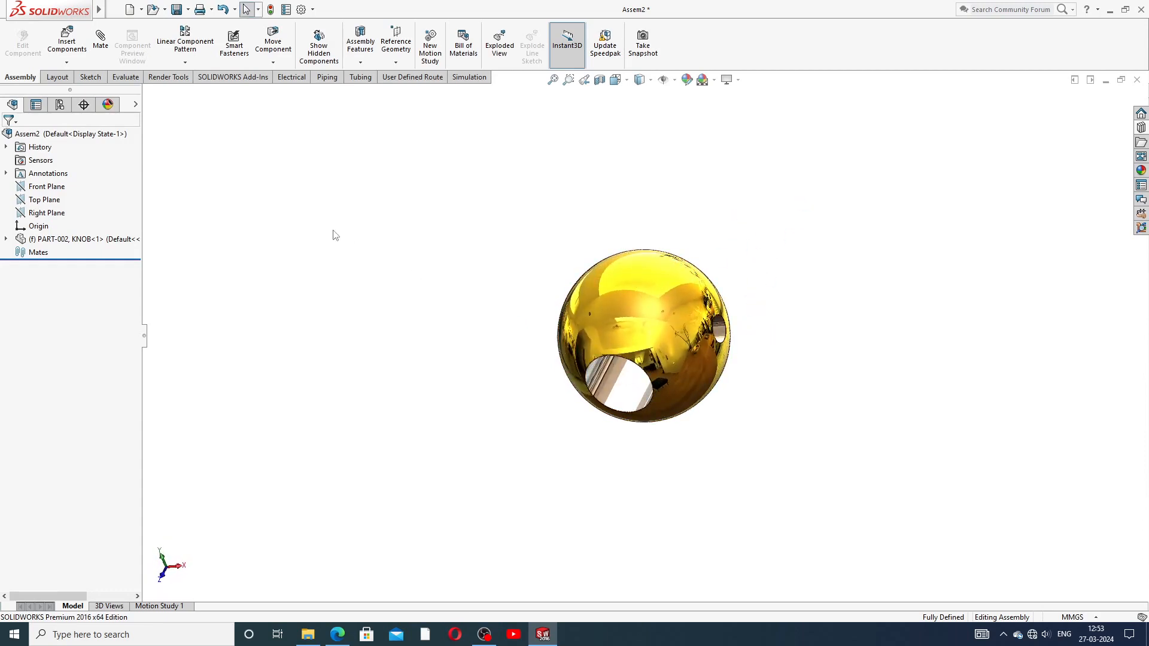
Step: Insert PART-03, HANDLE ROD and PART-01, PIN together, placing each beside the knob
{"action": "left_click", "coordinate": [77, 63]}
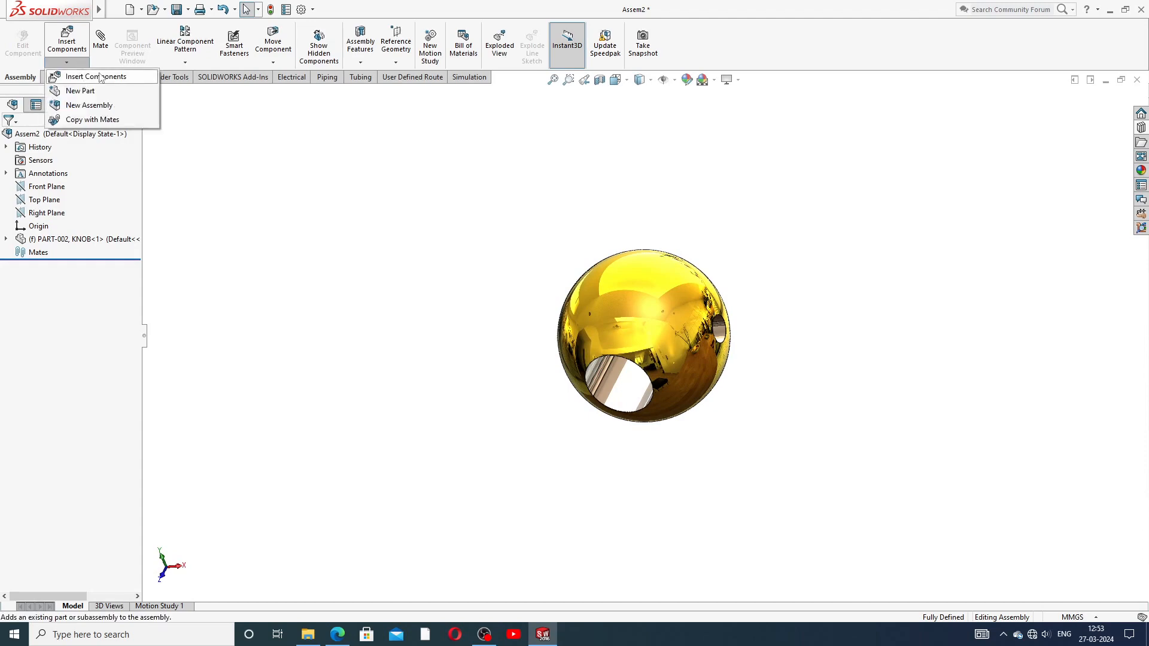
{"action": "left_click", "coordinate": [100, 80]}
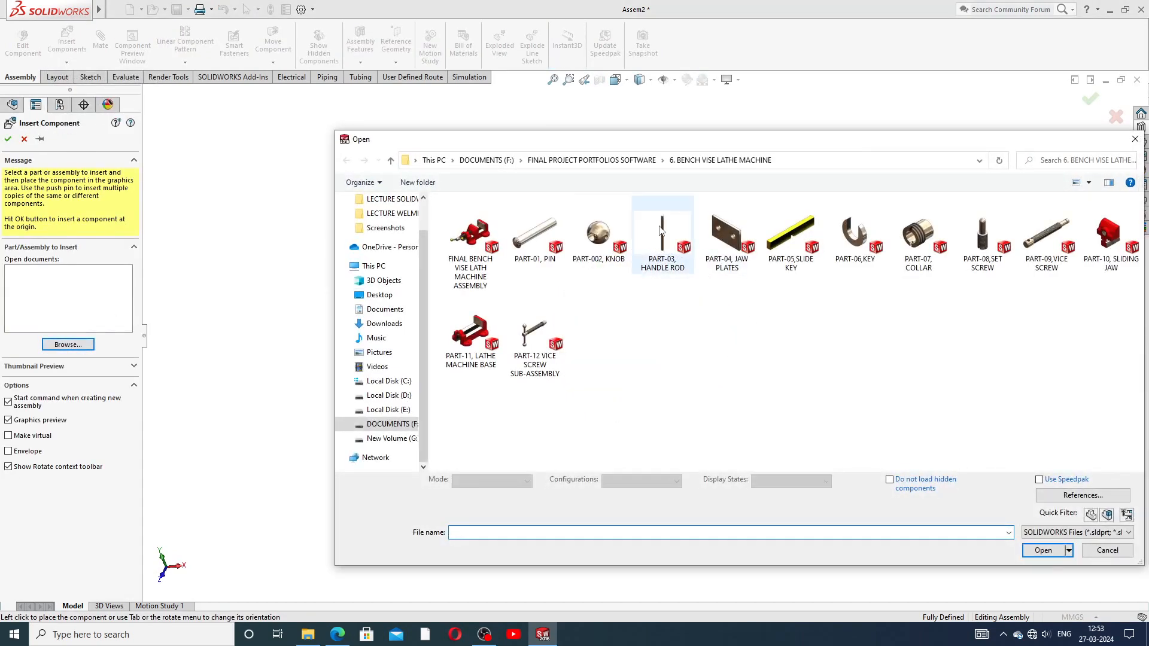
{"action": "left_click", "coordinate": [661, 230]}
{"action": "left_click", "coordinate": [538, 233], "text": "ctrl"}
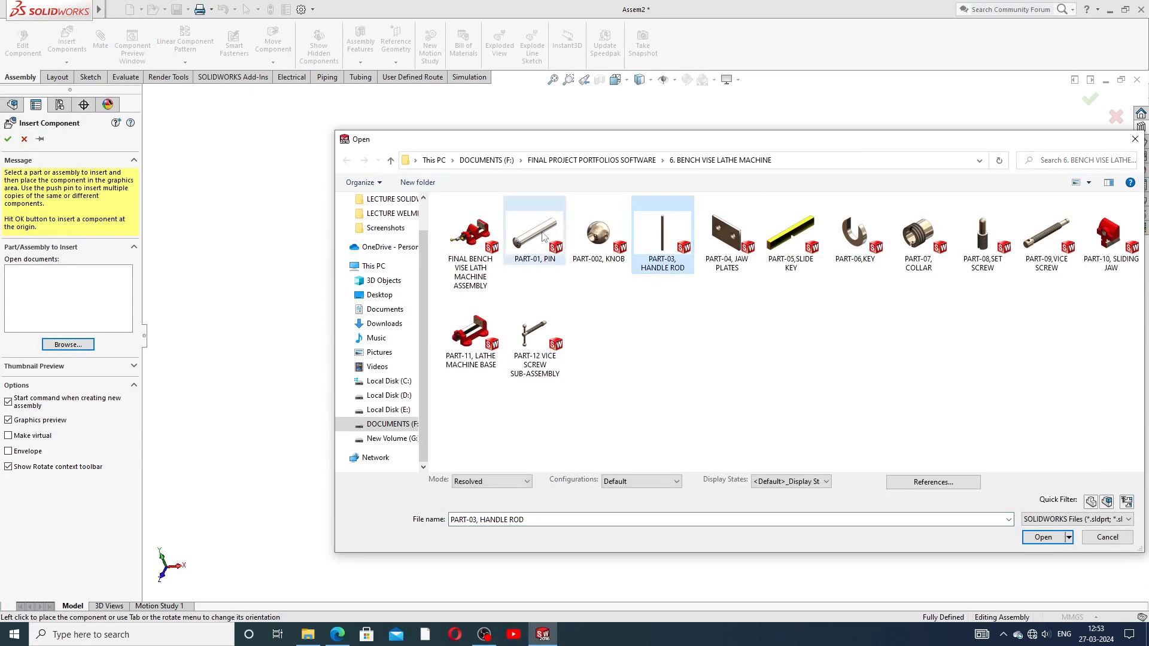
{"action": "left_click", "coordinate": [1041, 552]}
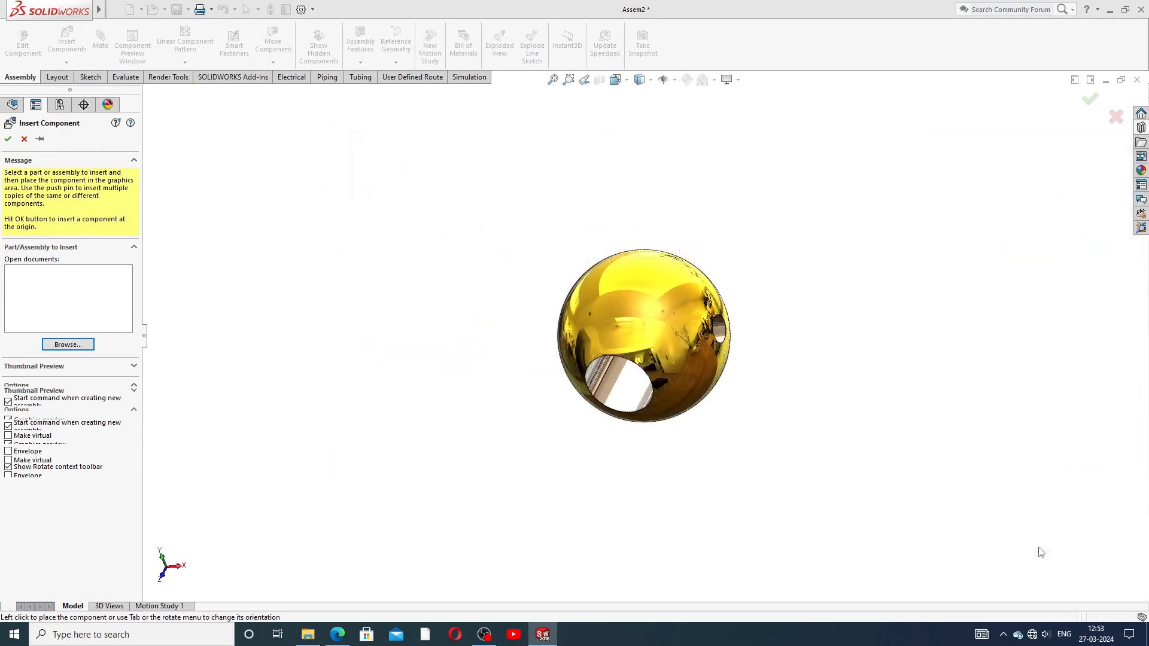
{"action": "left_click", "coordinate": [893, 228]}
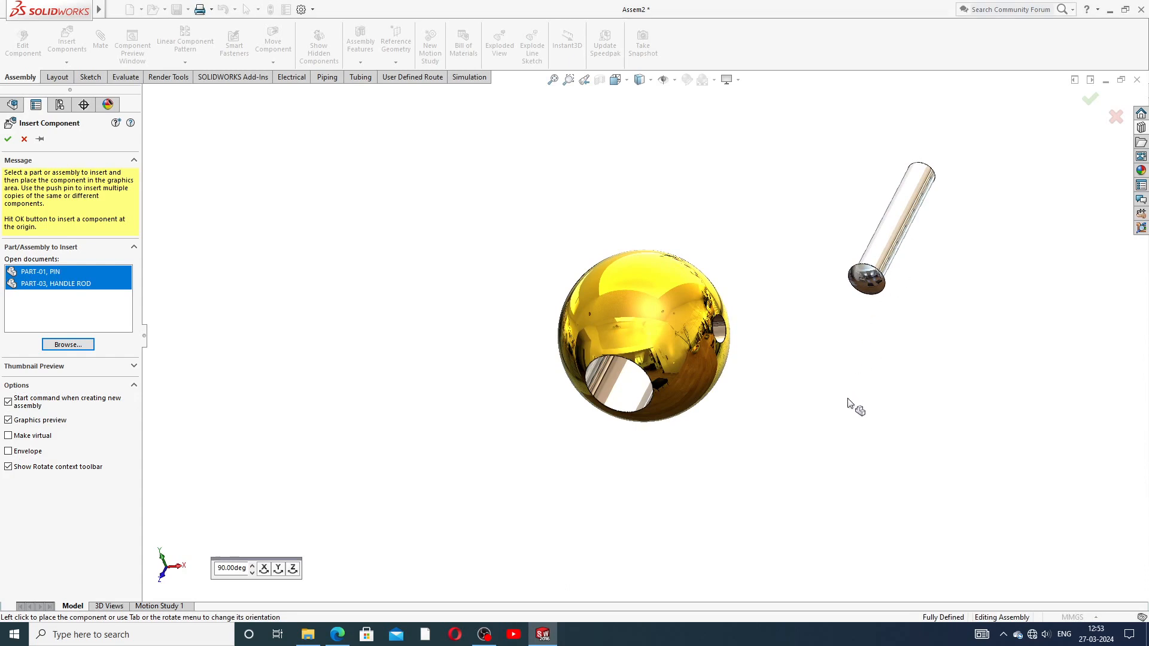
{"action": "left_click", "coordinate": [907, 408]}
{"action": "left_click", "coordinate": [658, 345]}
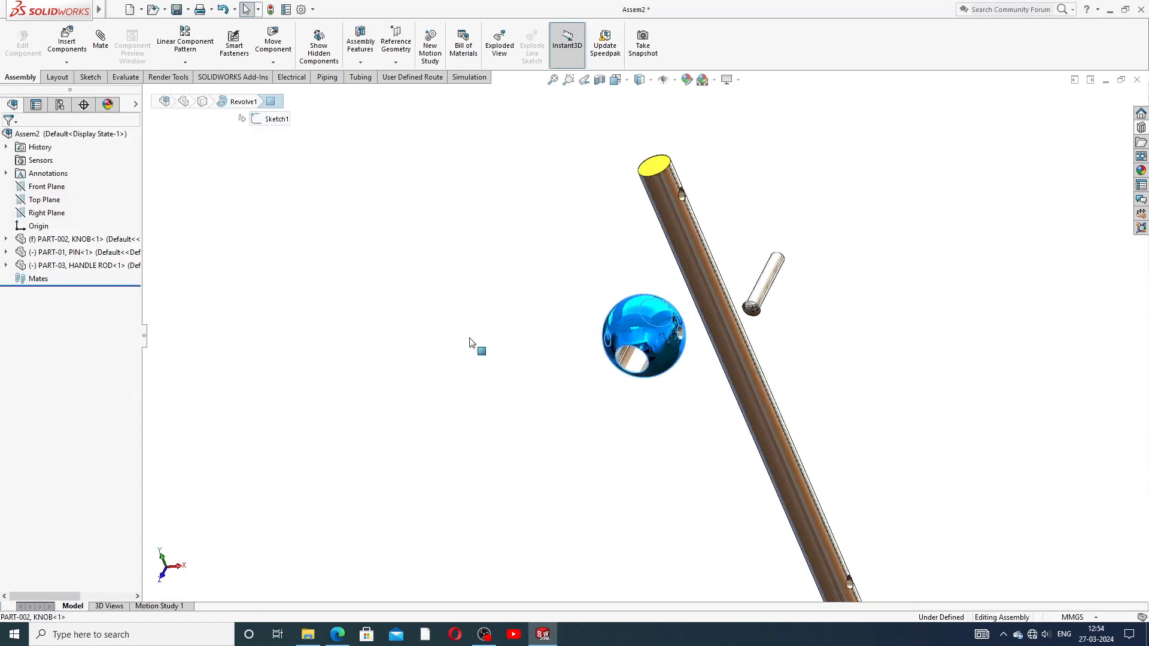
Step: Move the pin and handle rod up and to the right after finding the knob is fixed
{"action": "left_click", "coordinate": [678, 294]}
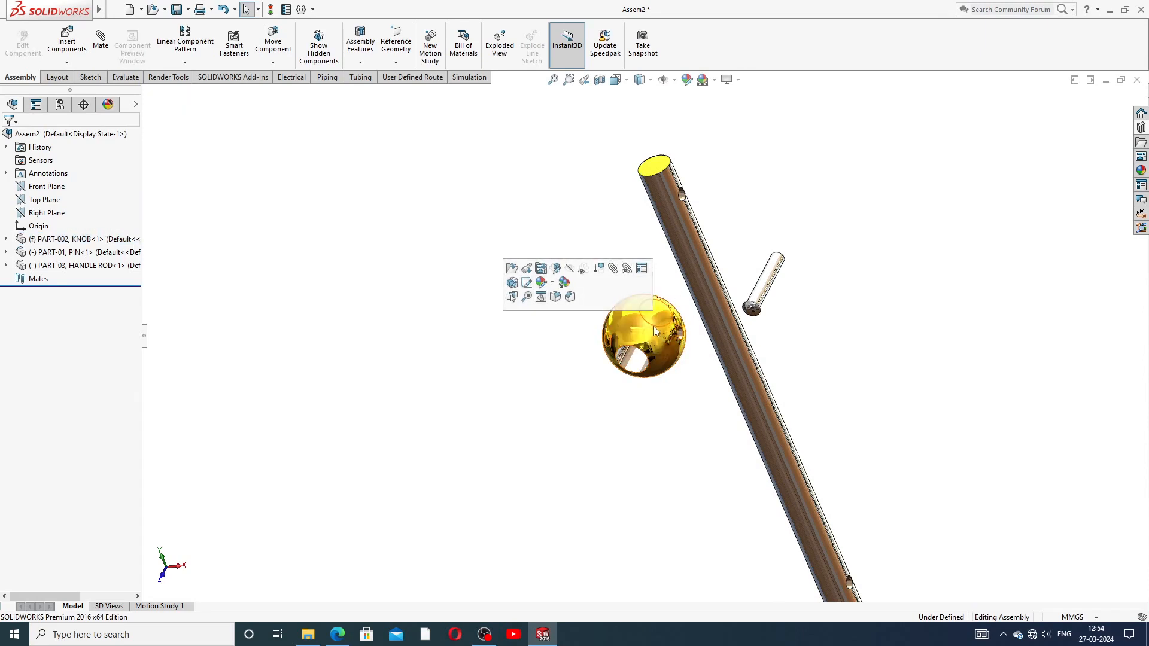
{"action": "left_click_drag", "start_coordinate": [653, 326], "coordinate": [548, 349]}
{"action": "left_click", "coordinate": [814, 275]}
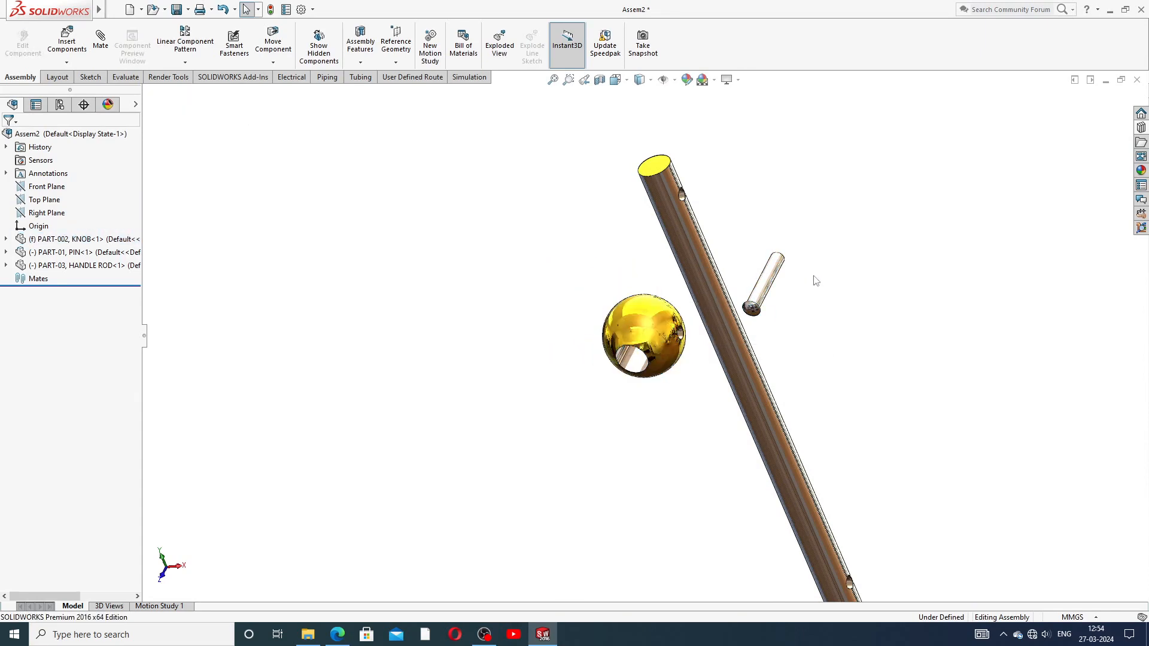
{"action": "left_click_drag", "start_coordinate": [772, 283], "coordinate": [938, 196]}
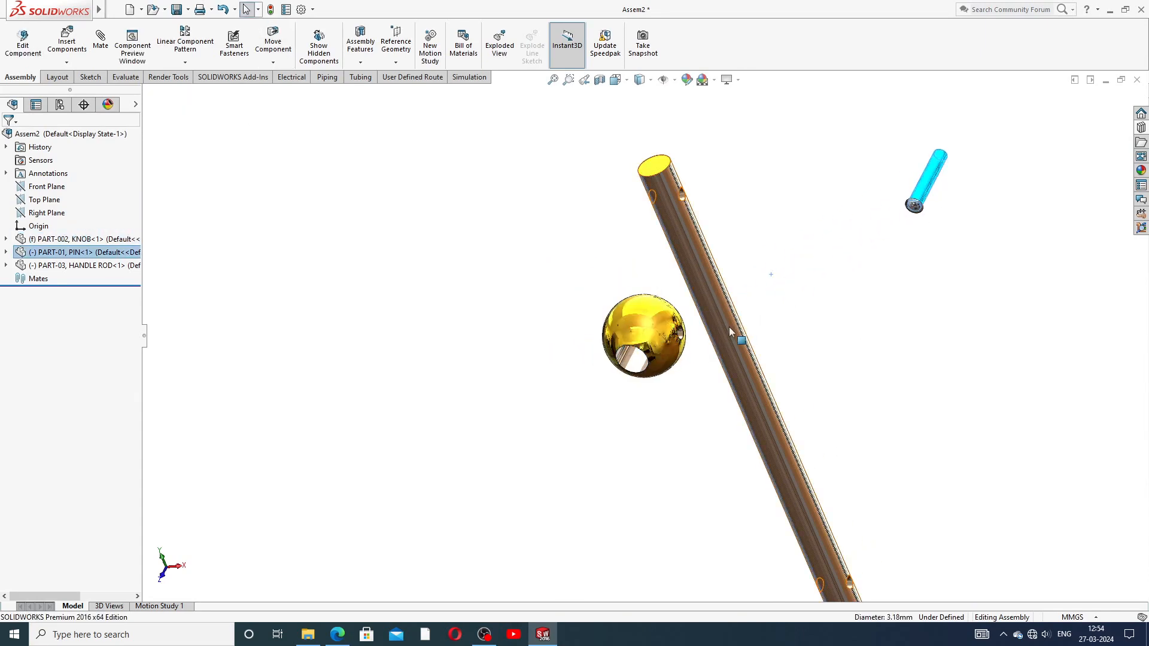
{"action": "left_click_drag", "start_coordinate": [732, 326], "coordinate": [859, 300]}
{"action": "scroll", "coordinate": [655, 333], "scroll_direction": "up", "scroll_amount": 2}
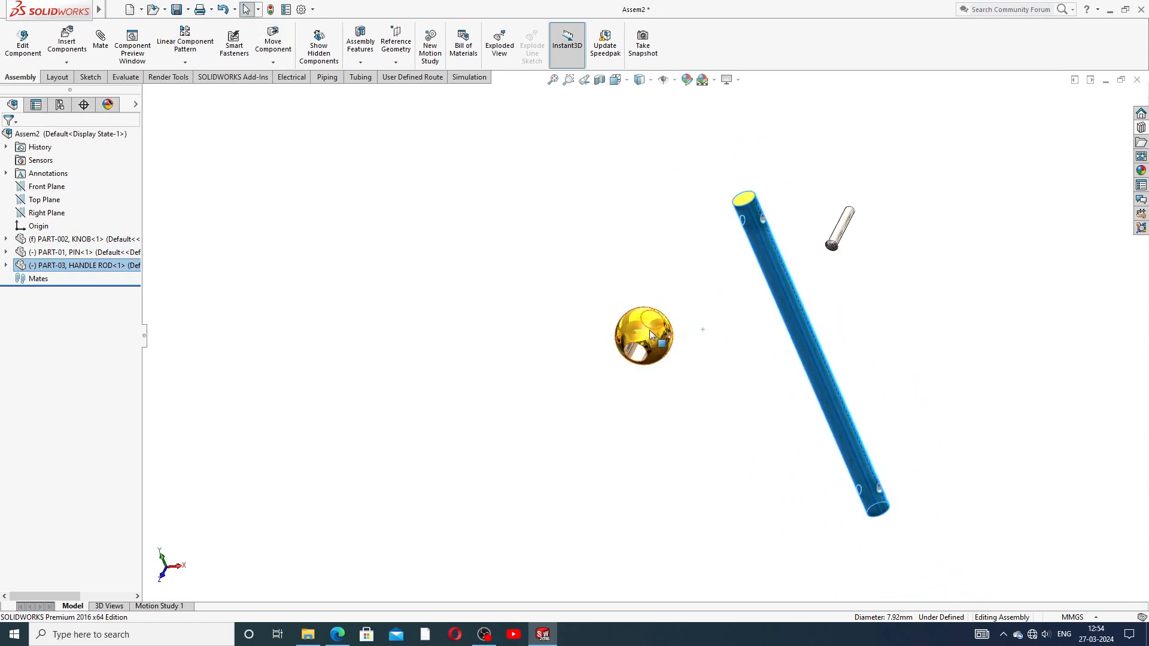
Step: Float the knob and drag it up and to the left
{"action": "left_click", "coordinate": [652, 333]}
{"action": "right_click", "coordinate": [659, 341]}
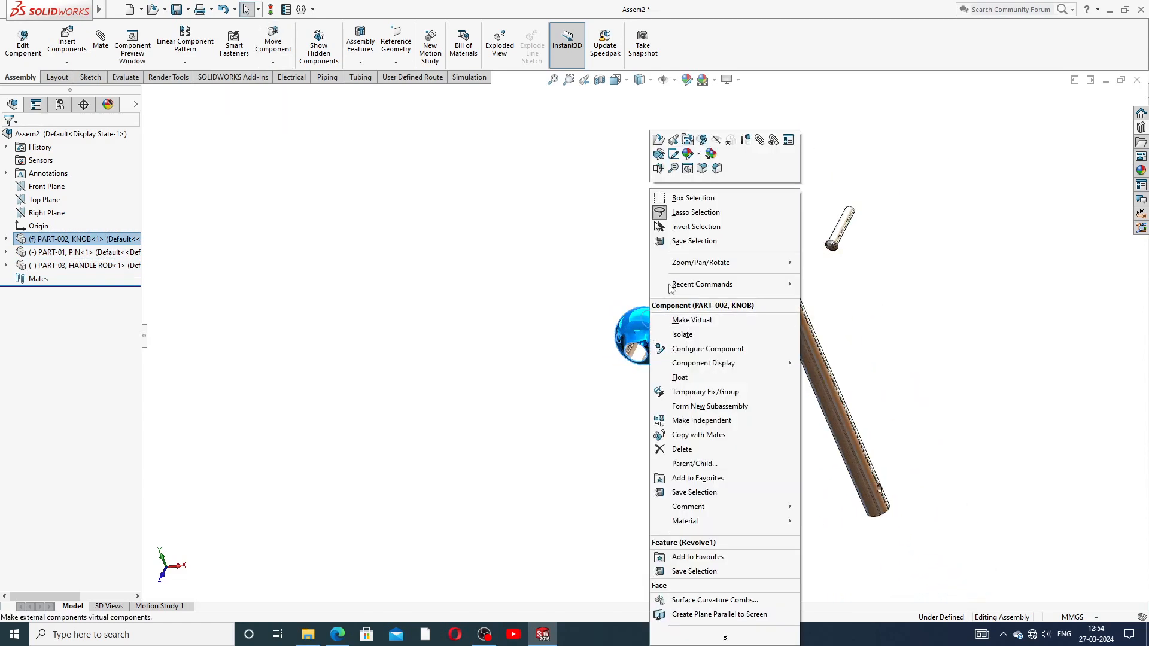
{"action": "left_click", "coordinate": [685, 378]}
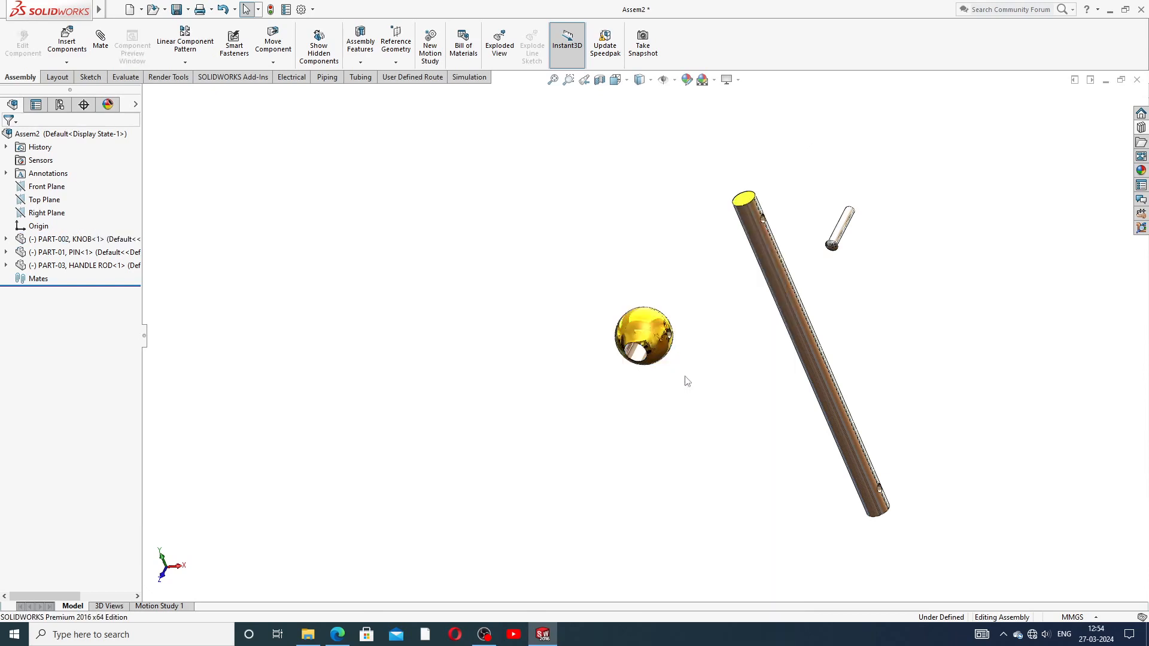
{"action": "left_click_drag", "start_coordinate": [667, 341], "coordinate": [477, 283]}
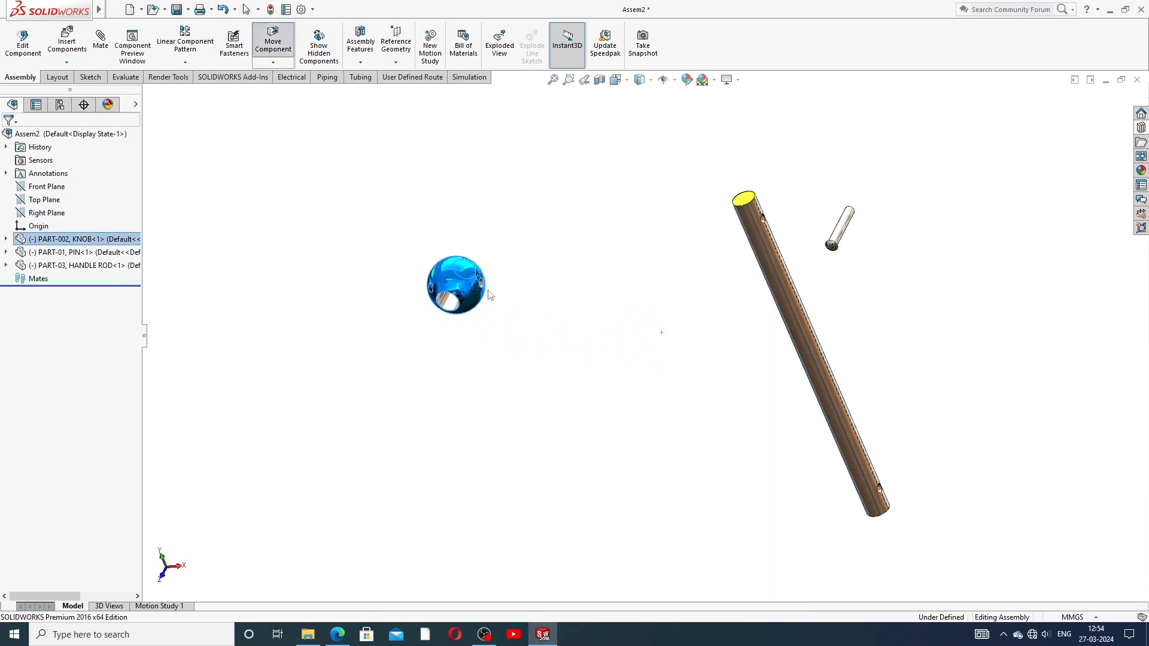
{"action": "left_click", "coordinate": [653, 338]}
Step: Drag the handle rod and pin back toward the knob, then return to the SOLIDWORKS window
{"action": "left_click_drag", "start_coordinate": [795, 311], "coordinate": [609, 333]}
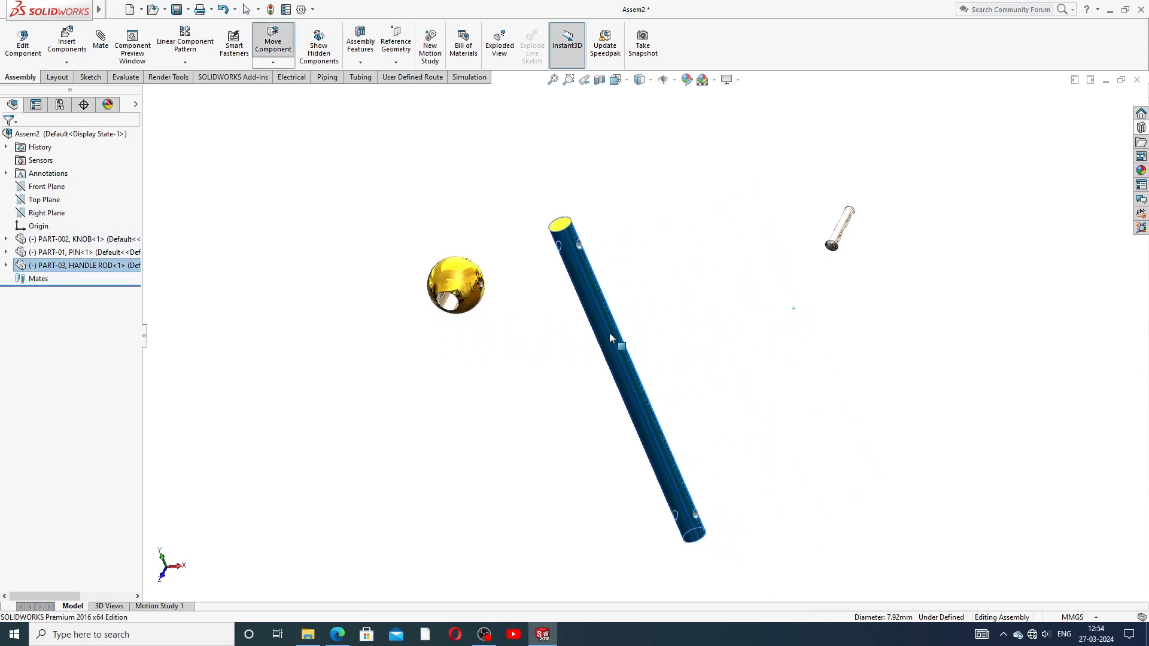
{"action": "left_click", "coordinate": [673, 359]}
{"action": "left_click_drag", "start_coordinate": [836, 235], "coordinate": [743, 275]}
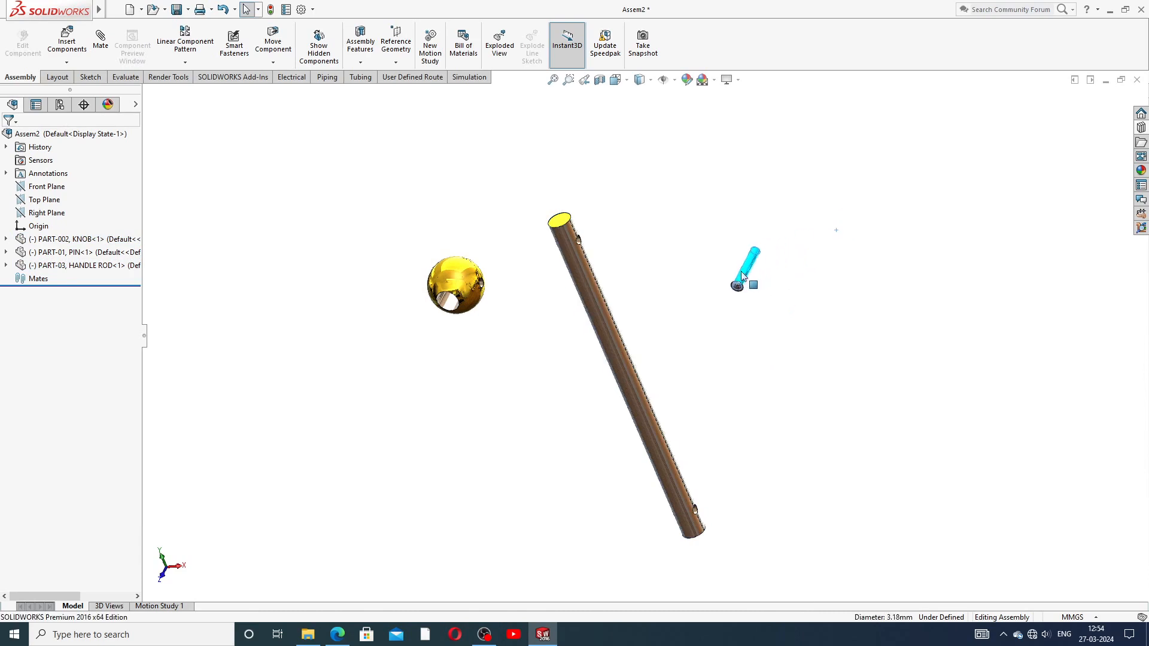
{"action": "left_click", "coordinate": [688, 323]}
{"action": "scroll", "coordinate": [613, 346], "scroll_direction": "up", "scroll_amount": 2}
{"action": "scroll", "coordinate": [584, 359], "scroll_direction": "down", "scroll_amount": 4}
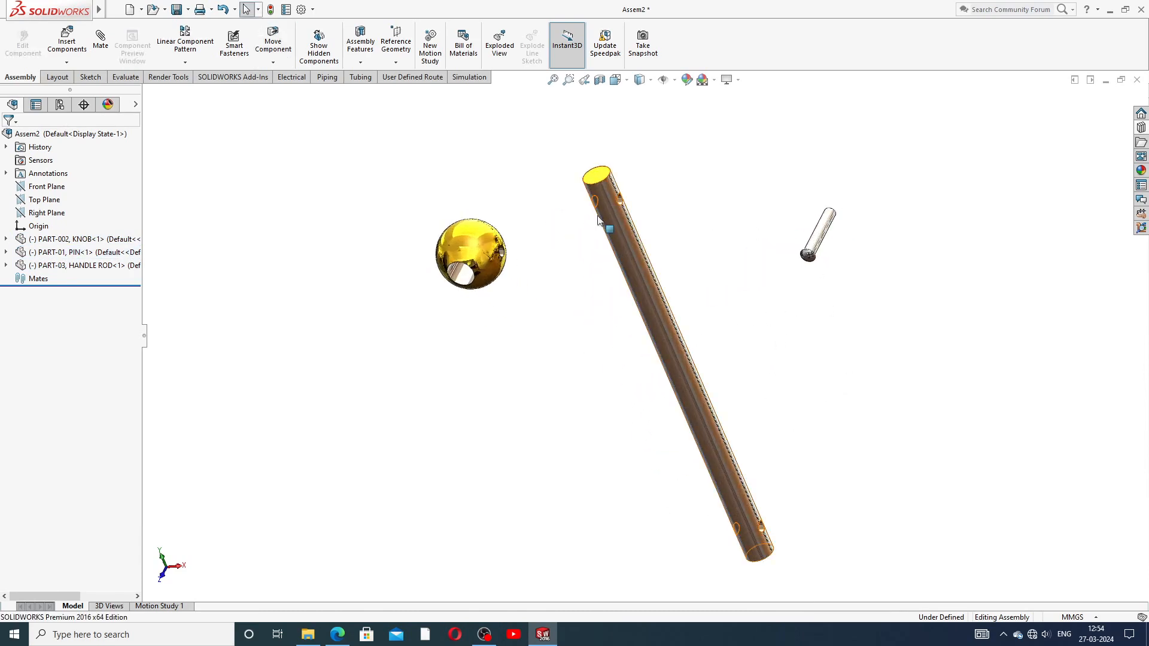
{"action": "scroll", "coordinate": [782, 443], "scroll_direction": "up", "scroll_amount": 2}
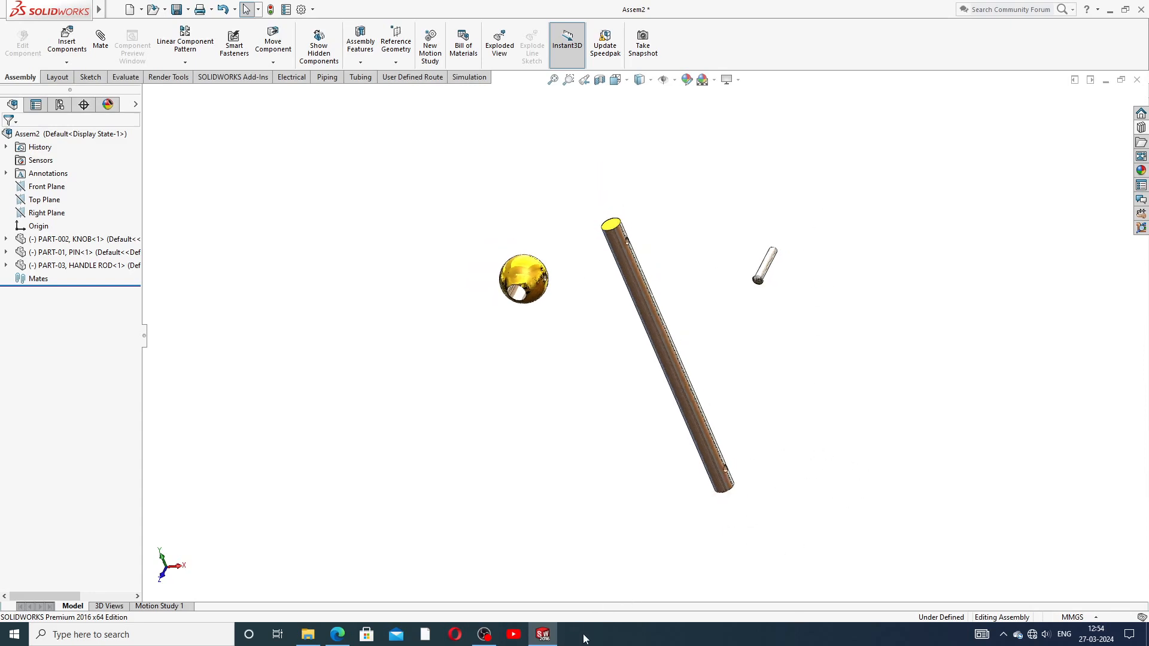
{"action": "scroll", "coordinate": [593, 420], "scroll_direction": "up", "scroll_amount": 1}
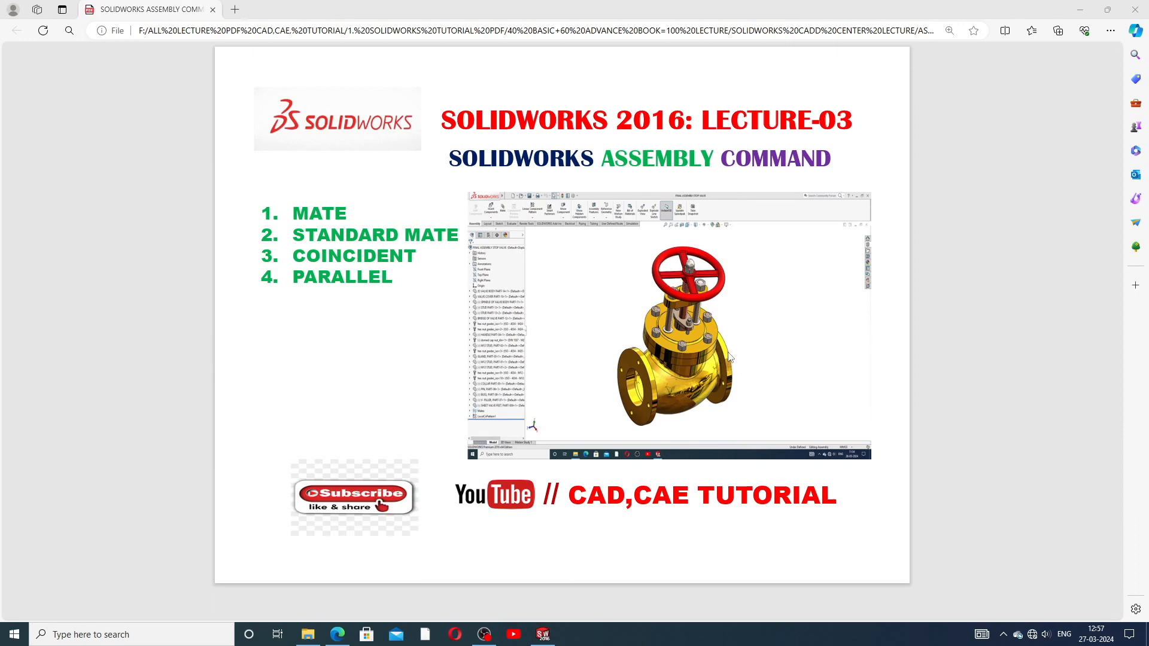
{"action": "left_click", "coordinate": [544, 634]}
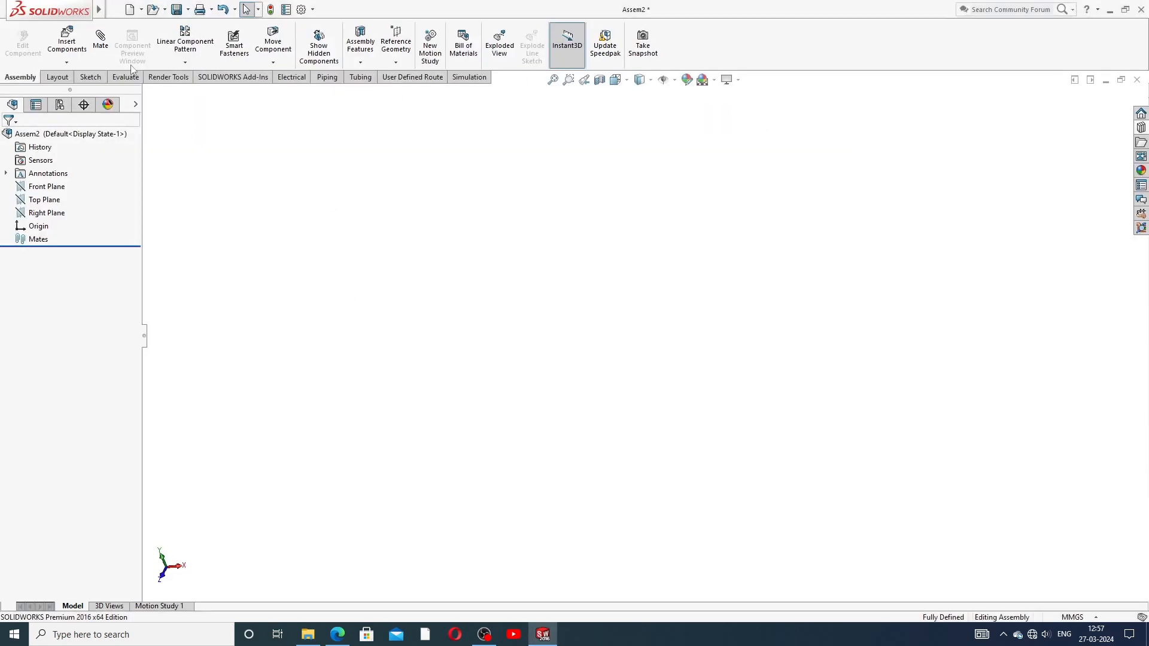
Step: Insert PART-002, KNOB from the bench vise folder as the assembly's only, fixed component
{"action": "left_click", "coordinate": [66, 61]}
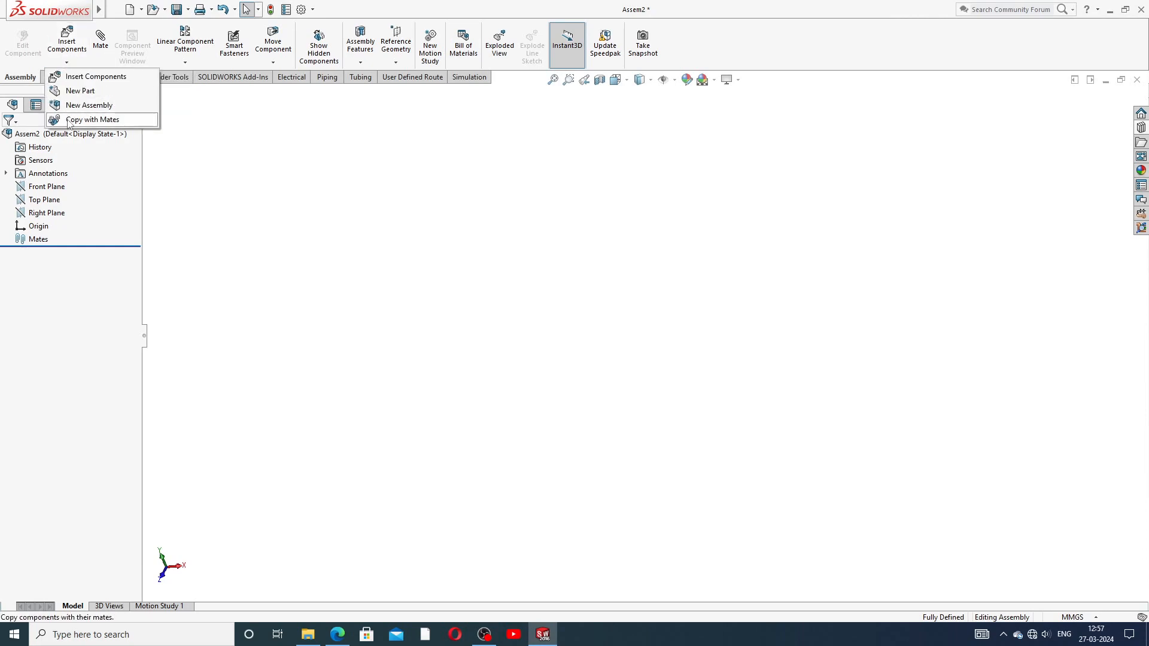
{"action": "left_click", "coordinate": [76, 78]}
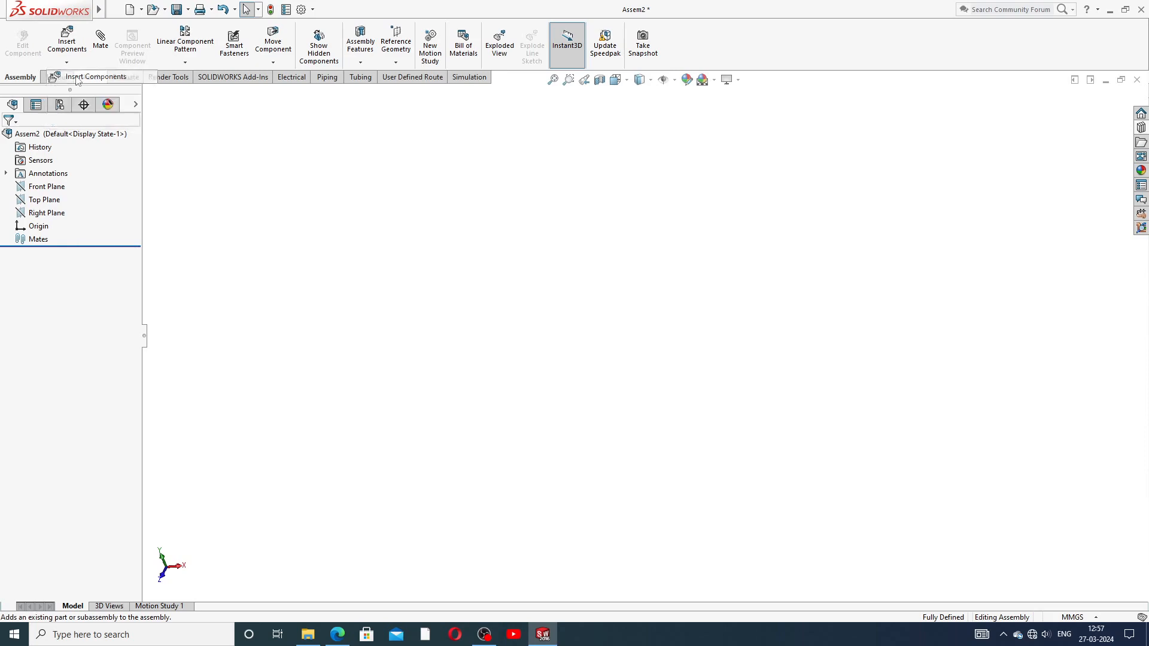
{"action": "left_click", "coordinate": [68, 344]}
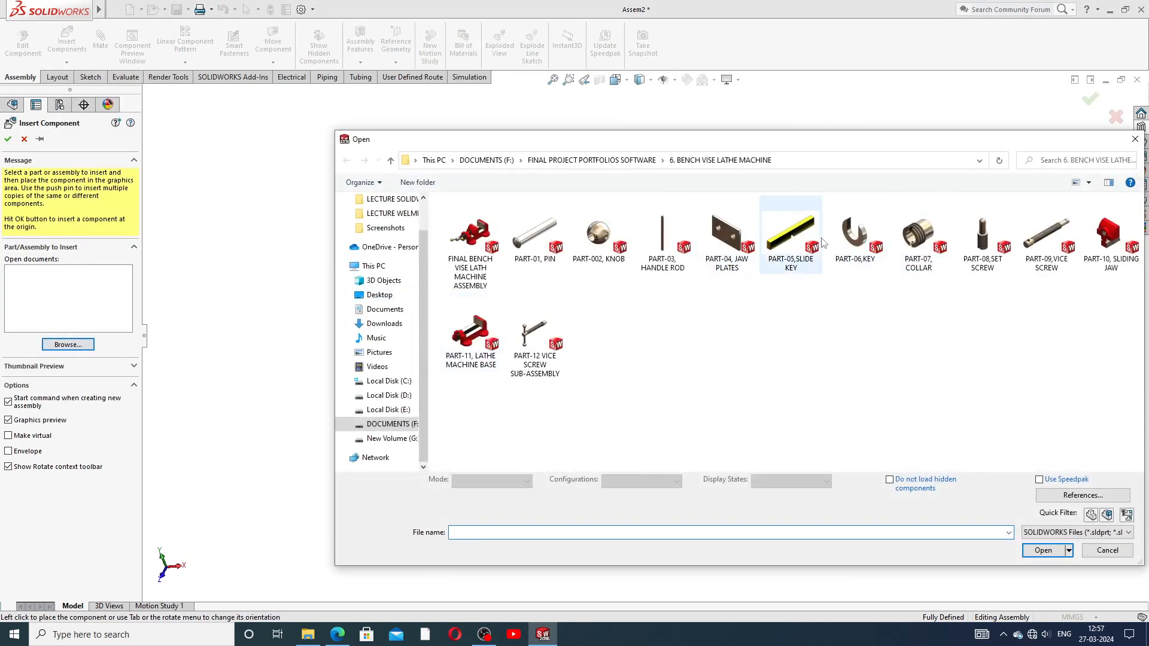
{"action": "left_click", "coordinate": [609, 238]}
{"action": "left_click", "coordinate": [1043, 537]}
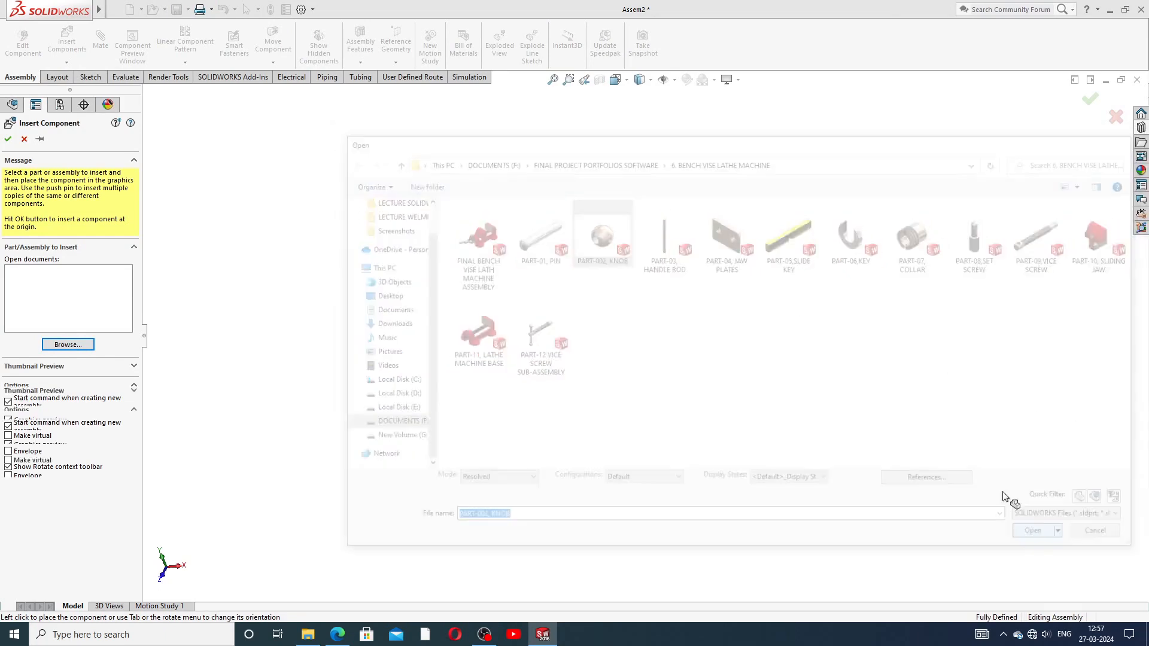
{"action": "left_click", "coordinate": [659, 340]}
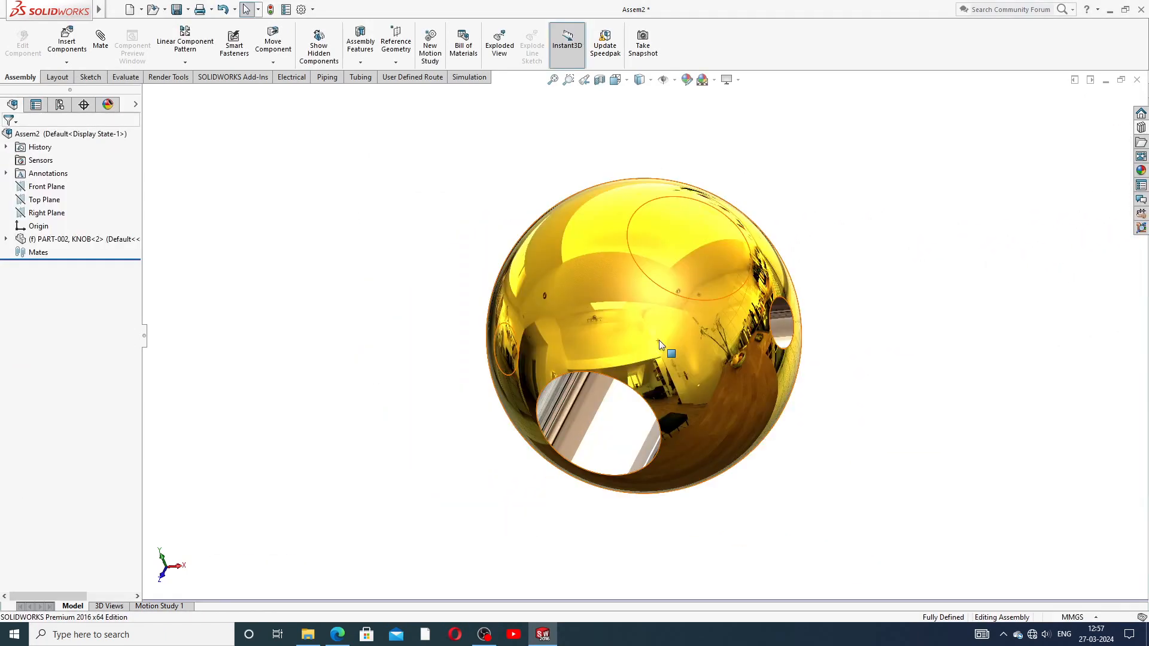
{"action": "scroll", "coordinate": [659, 340], "scroll_direction": "up", "scroll_amount": 3}
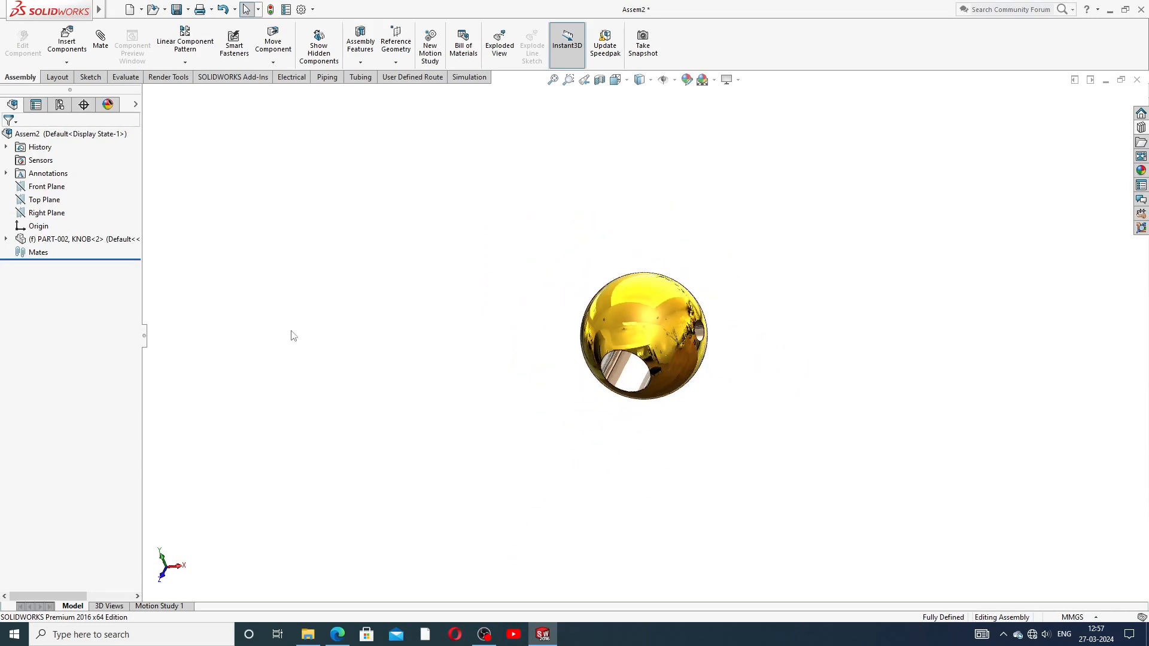
Step: Insert PART-03, HANDLE ROD and PART-01, PIN together and place each beside the knob
{"action": "left_click", "coordinate": [67, 62]}
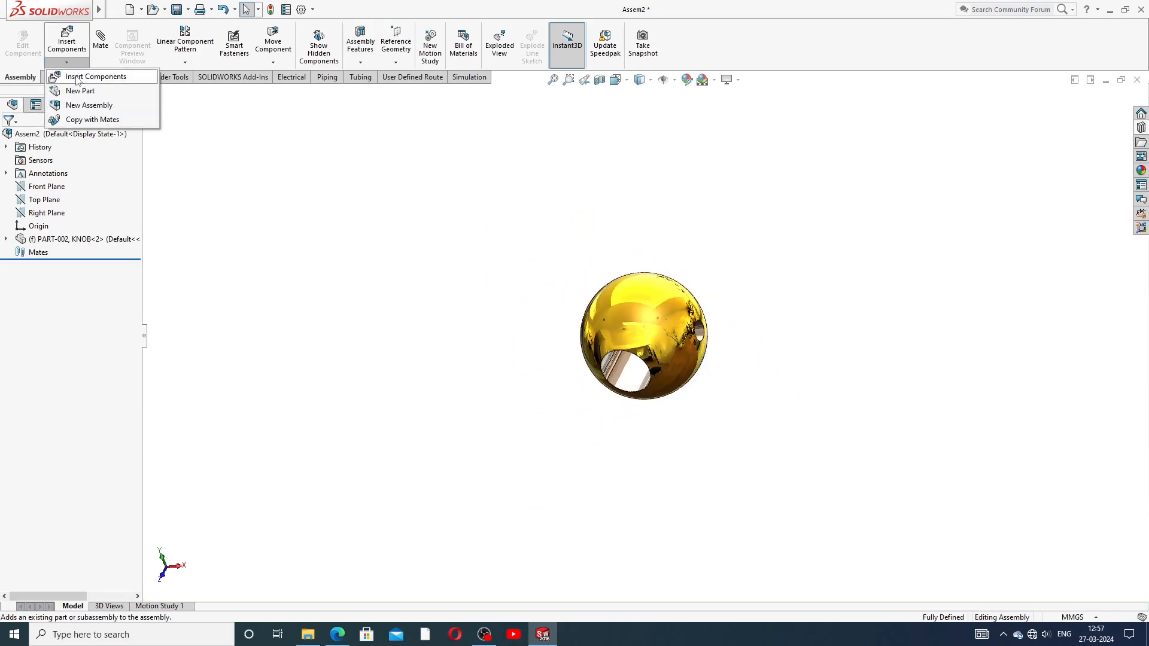
{"action": "left_click", "coordinate": [77, 78]}
{"action": "left_click", "coordinate": [86, 345]}
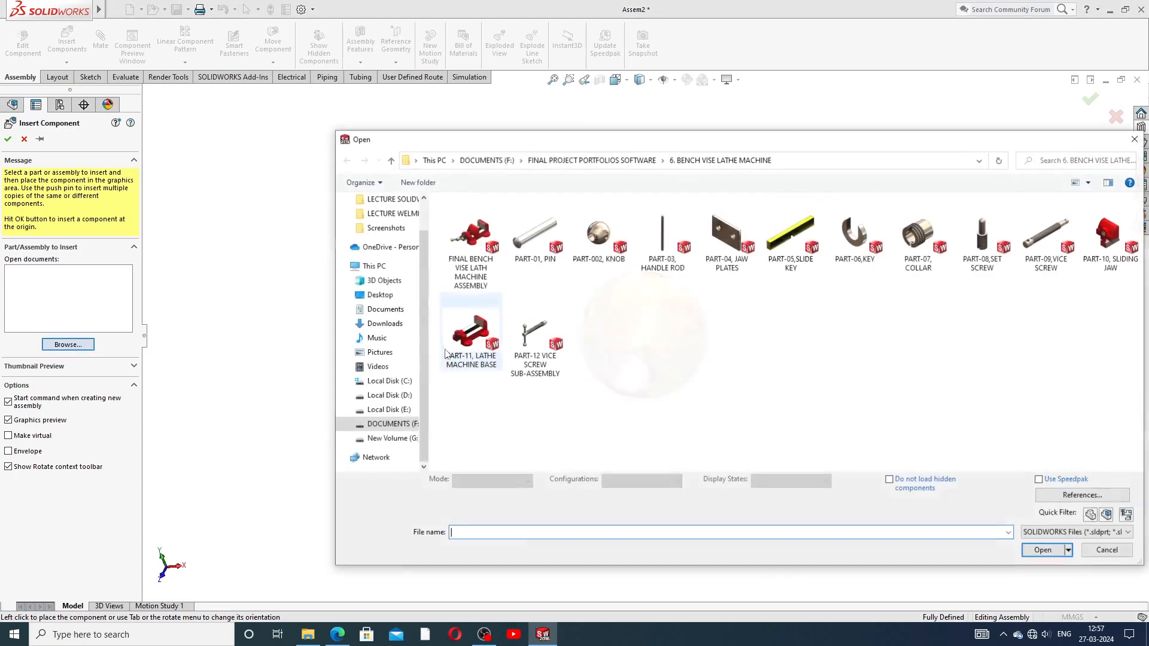
{"action": "left_click", "coordinate": [666, 251]}
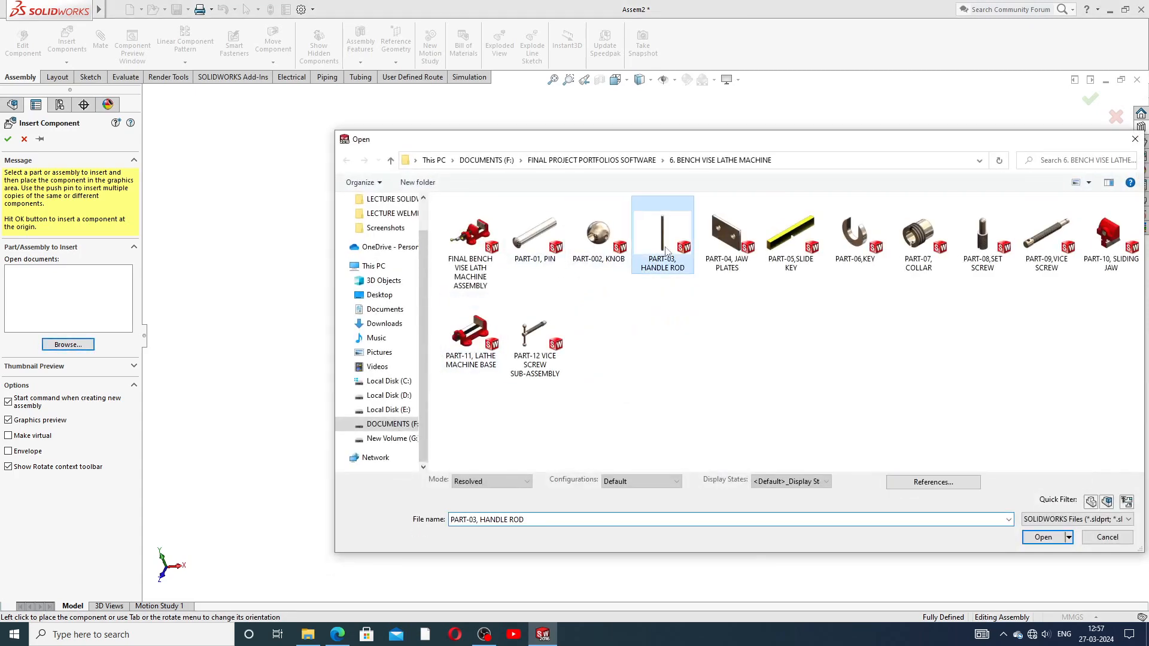
{"action": "left_click", "coordinate": [534, 236], "text": "ctrl"}
{"action": "left_click", "coordinate": [1042, 550]}
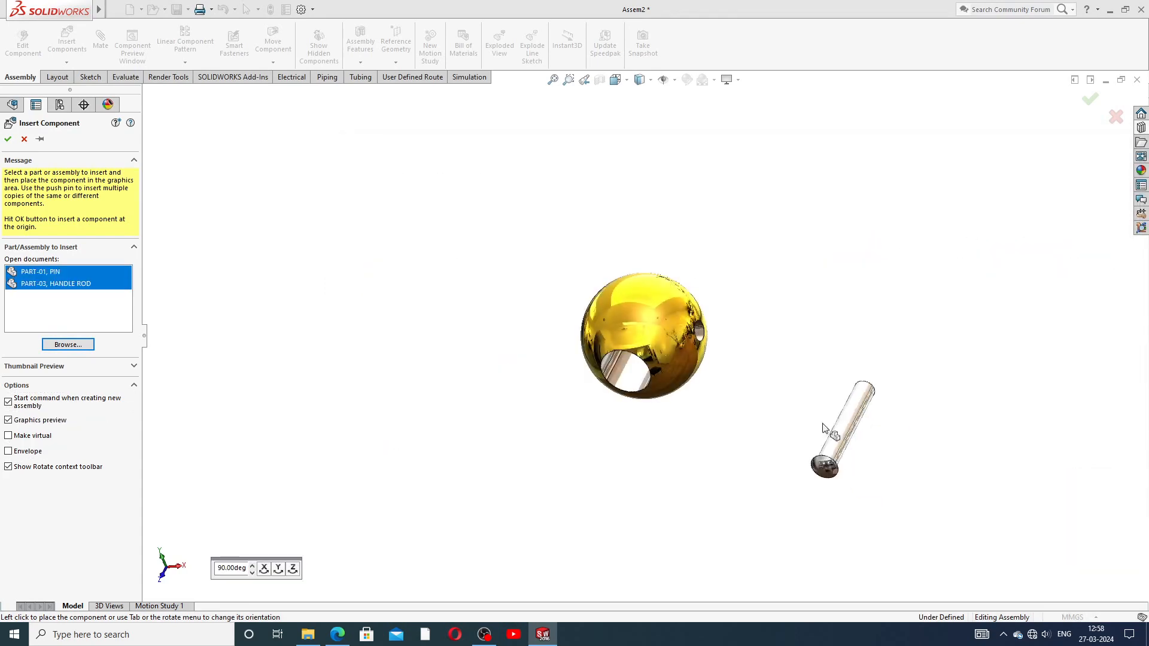
{"action": "left_click", "coordinate": [788, 277]}
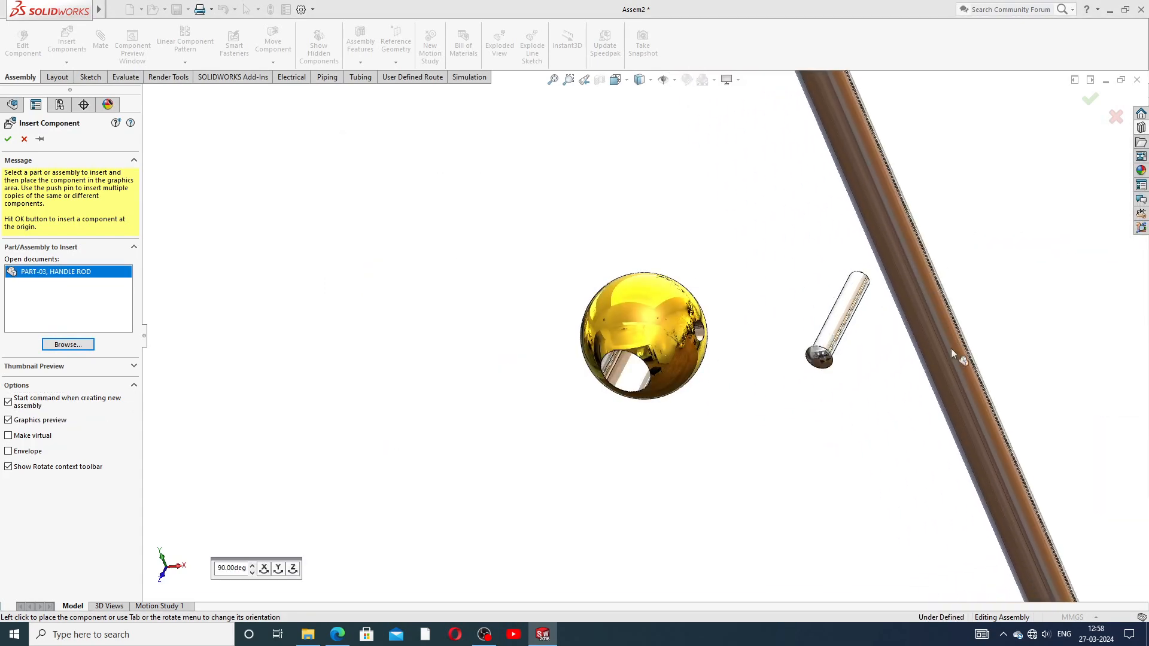
{"action": "key", "text": "z"}
{"action": "left_click", "coordinate": [885, 316]}
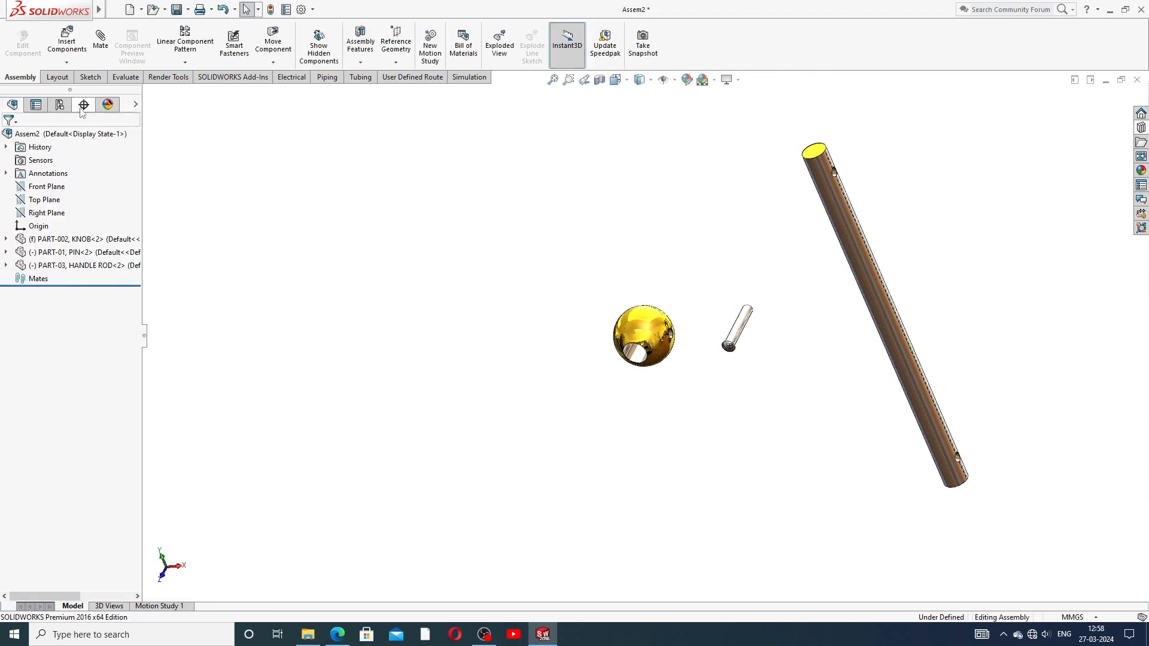
{"action": "left_click", "coordinate": [66, 62]}
{"action": "left_click", "coordinate": [80, 78]}
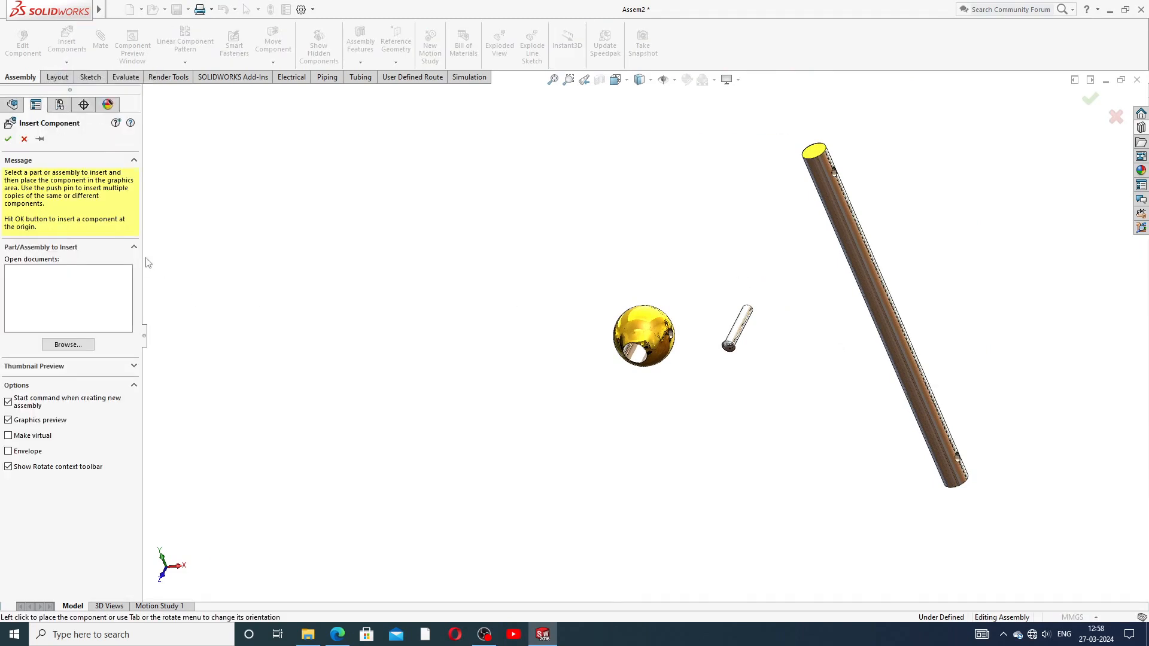
{"action": "left_click", "coordinate": [68, 344]}
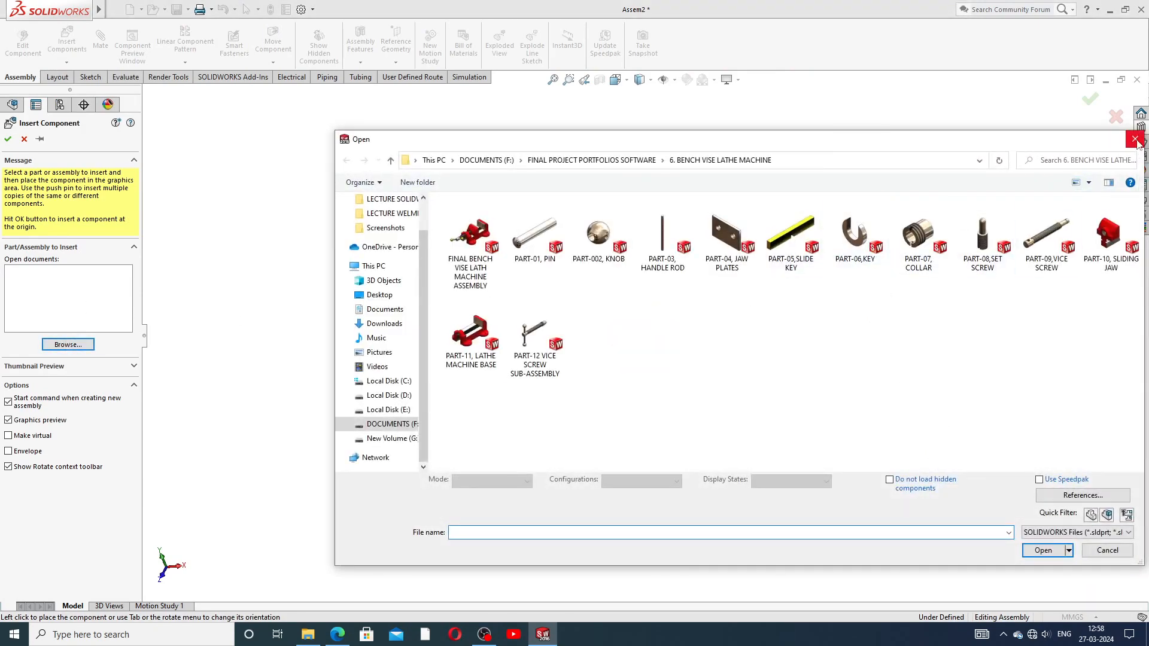
{"action": "left_click", "coordinate": [1136, 141]}
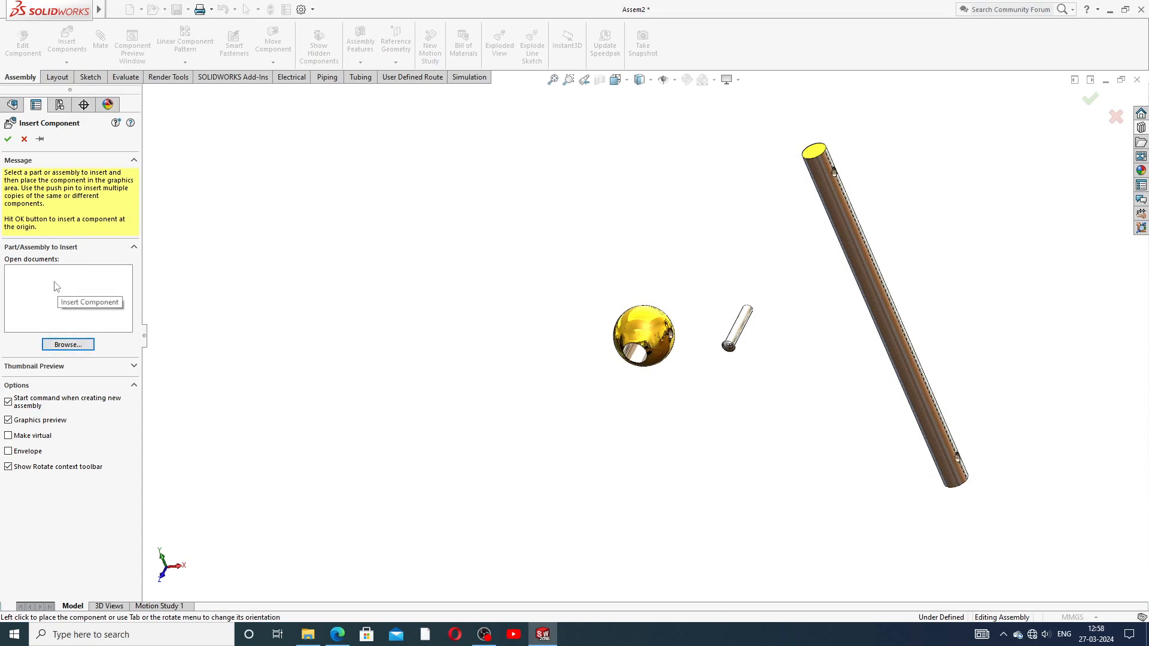
{"action": "left_click", "coordinate": [133, 247]}
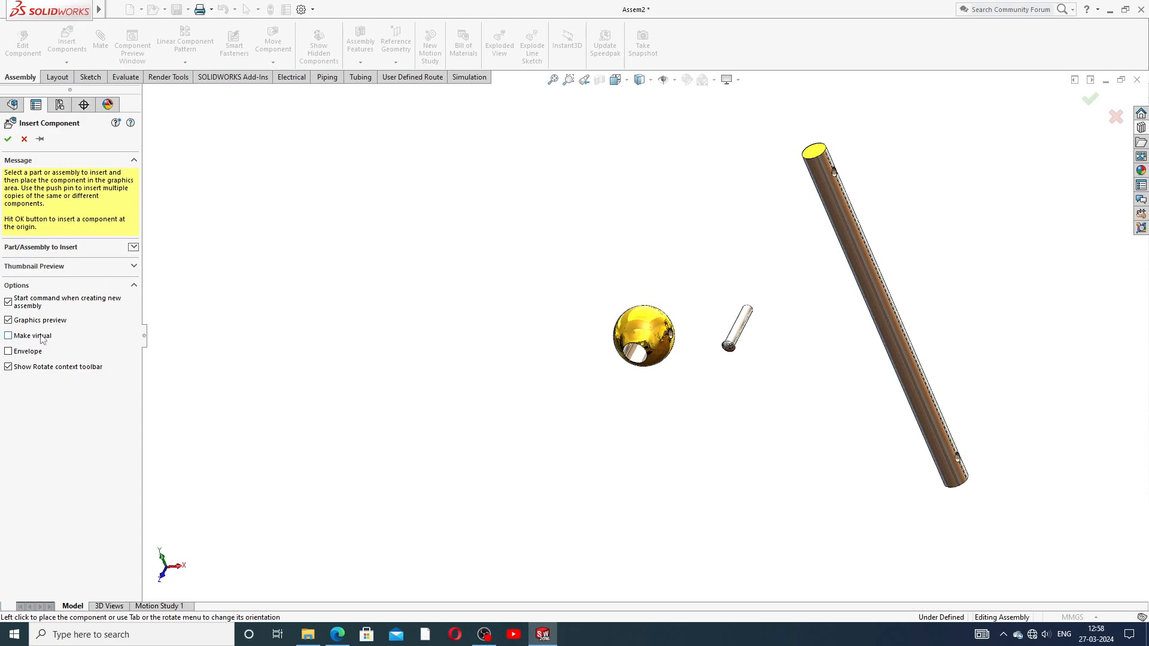
{"action": "left_click", "coordinate": [133, 247]}
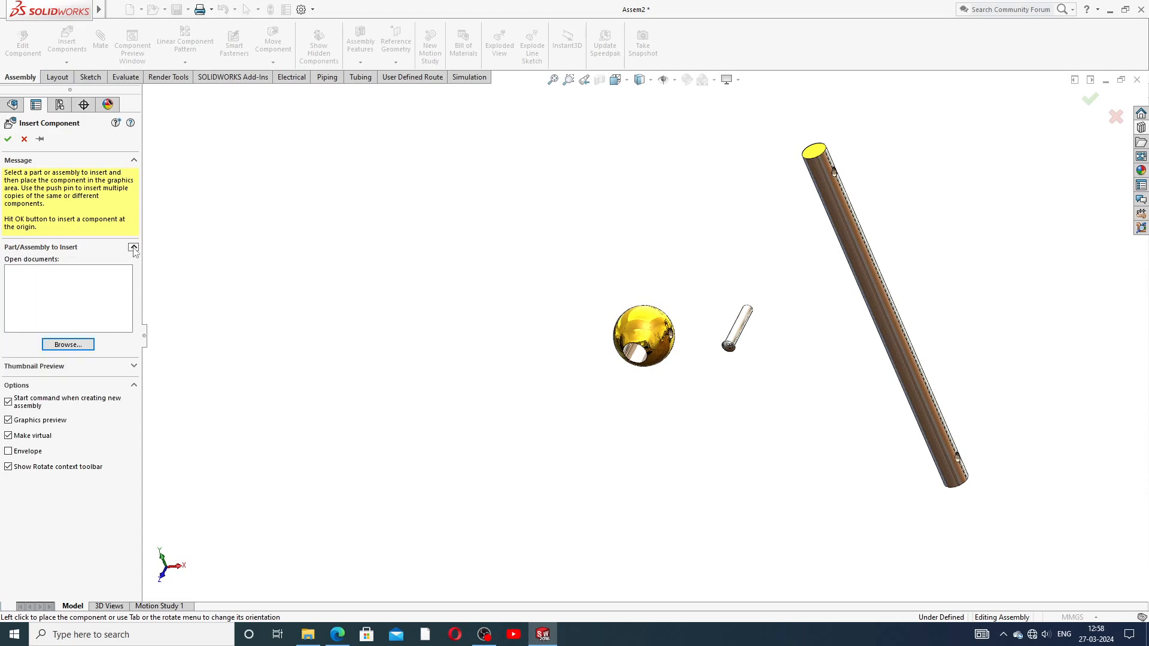
{"action": "left_click", "coordinate": [28, 453]}
{"action": "left_click", "coordinate": [29, 434]}
{"action": "left_click", "coordinate": [24, 139]}
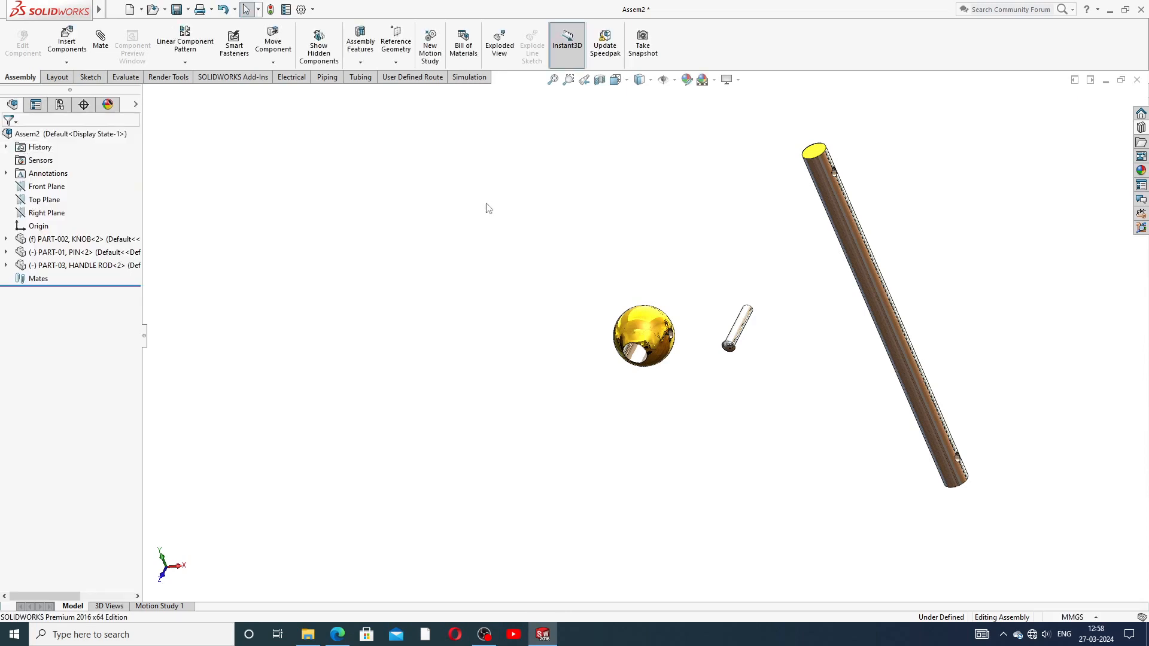
{"action": "scroll", "coordinate": [685, 323], "scroll_direction": "up", "scroll_amount": 3}
{"action": "scroll", "coordinate": [679, 385], "scroll_direction": "down", "scroll_amount": 2}
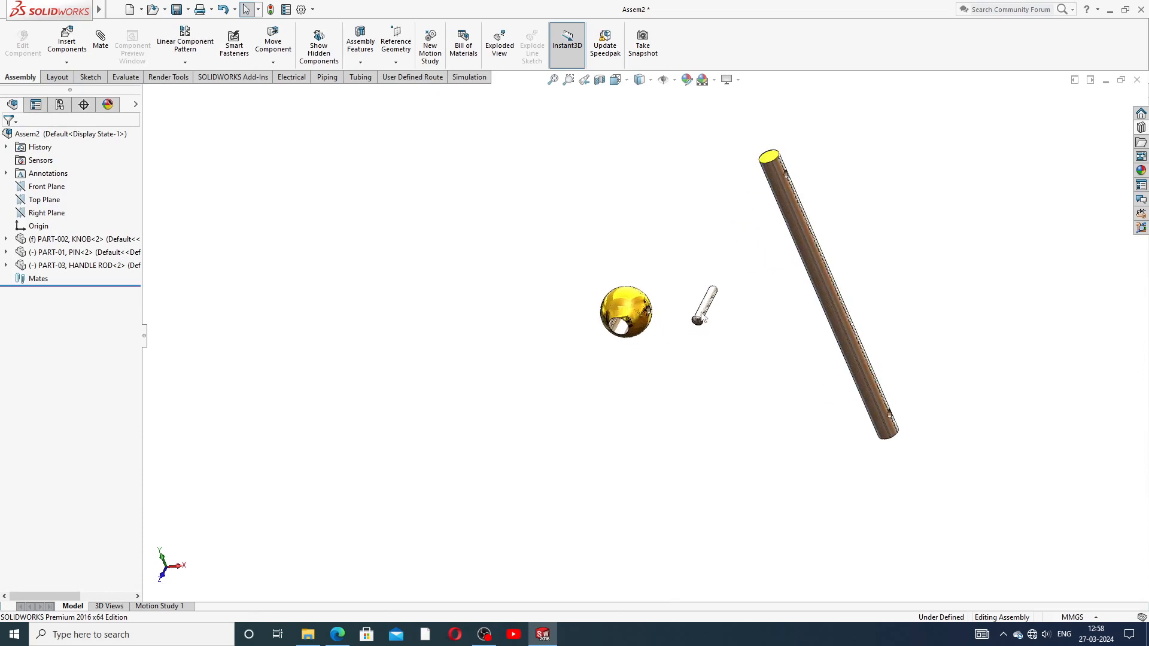
{"action": "middle_click_drag", "start_coordinate": [729, 264], "coordinate": [714, 277]}
{"action": "left_click", "coordinate": [337, 634]}
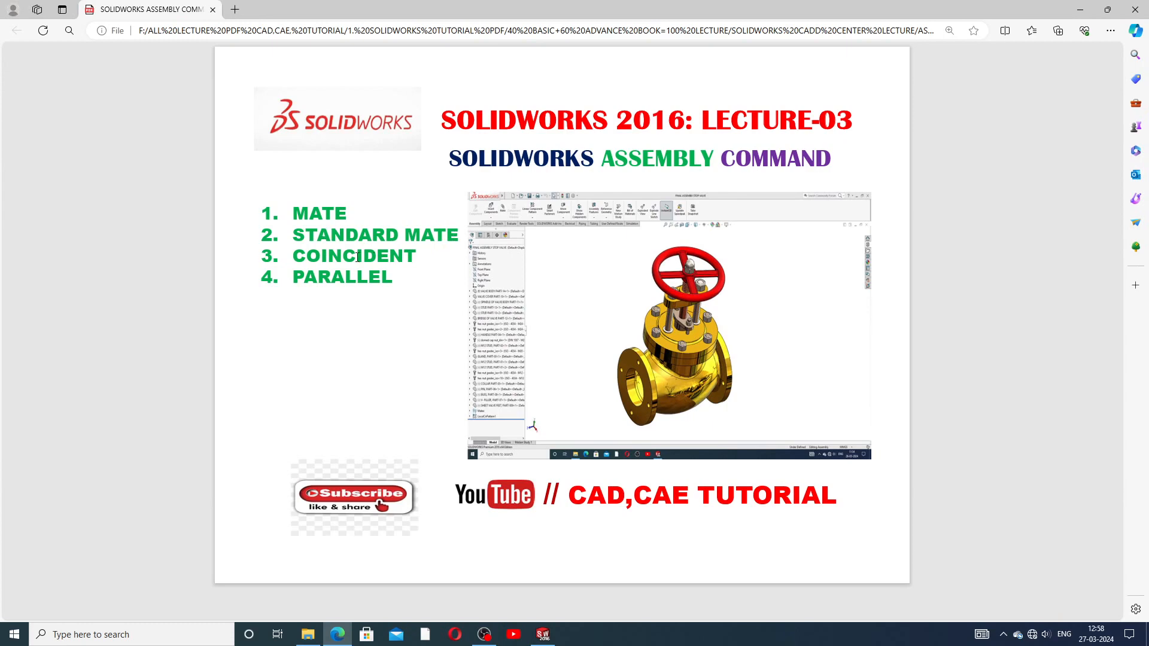
{"action": "left_click", "coordinate": [334, 634]}
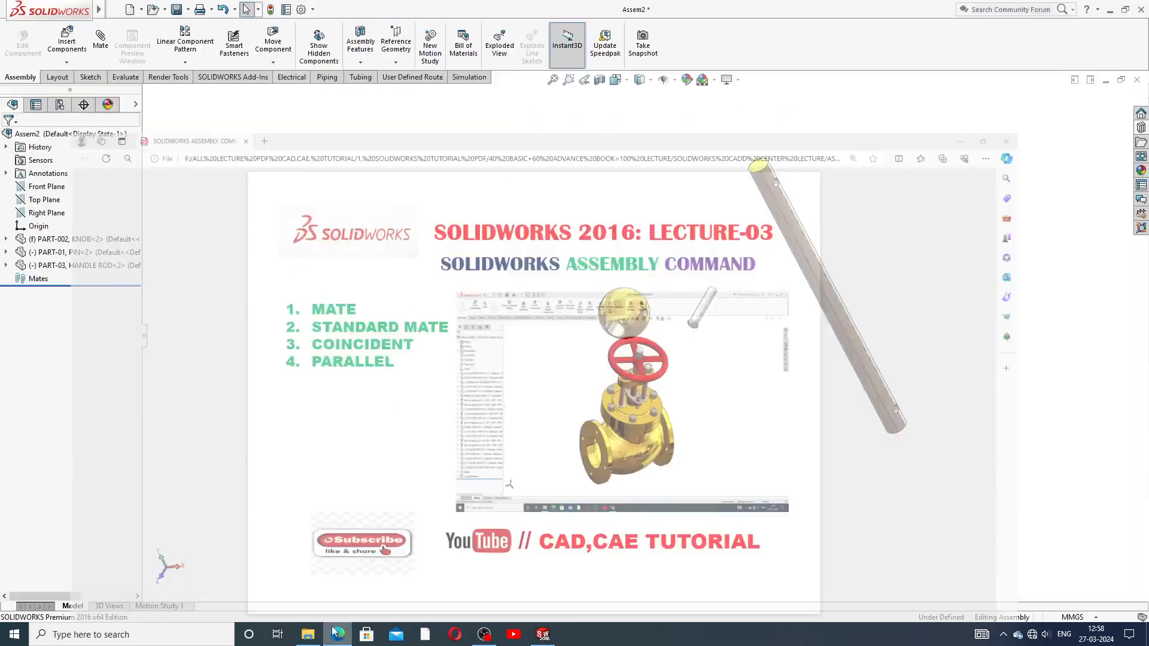
Step: Start the Mate command and look through its Analysis tab and Standard Mates list
{"action": "left_click", "coordinate": [100, 42]}
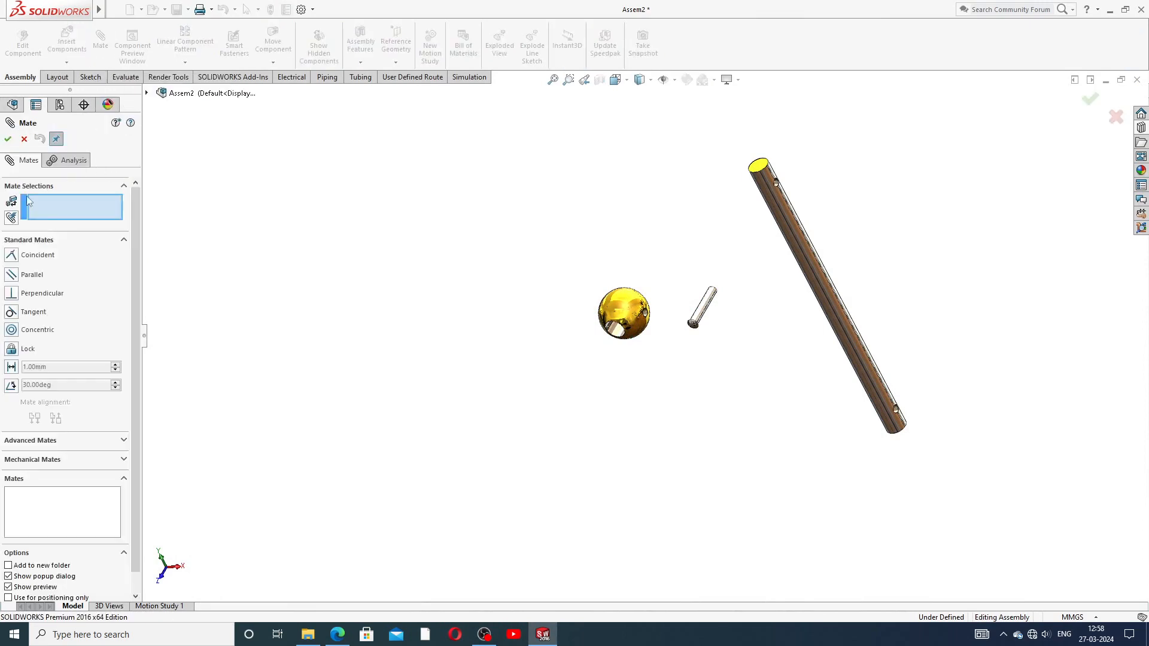
{"action": "left_click", "coordinate": [72, 163]}
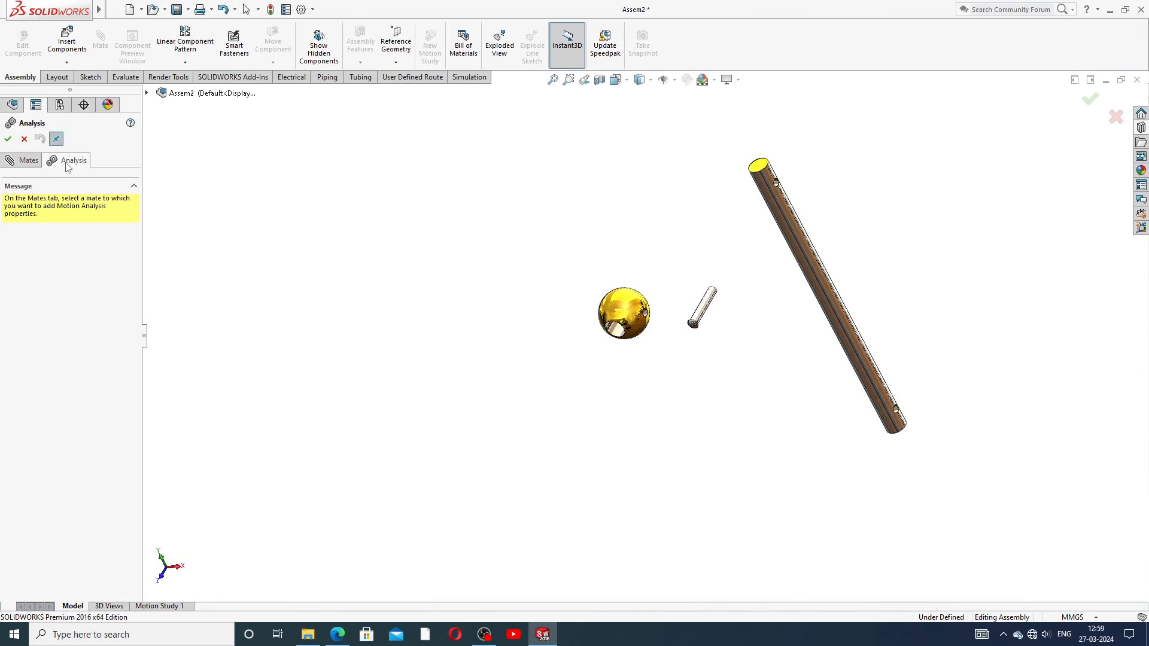
{"action": "left_click", "coordinate": [26, 161]}
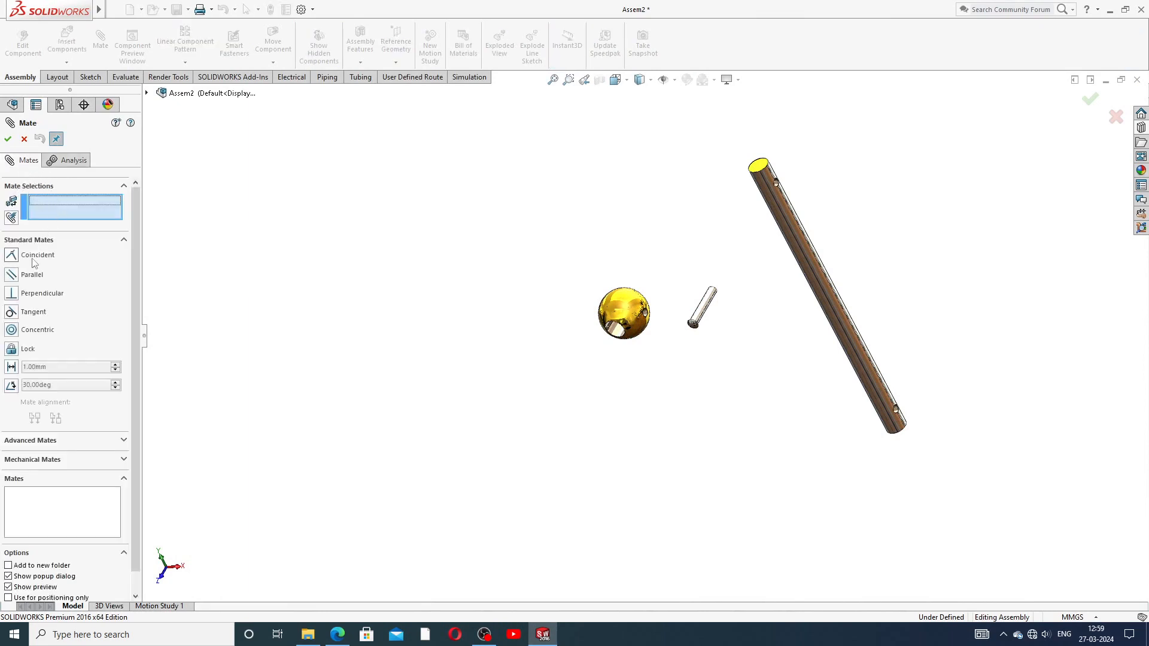
{"action": "left_click", "coordinate": [124, 240]}
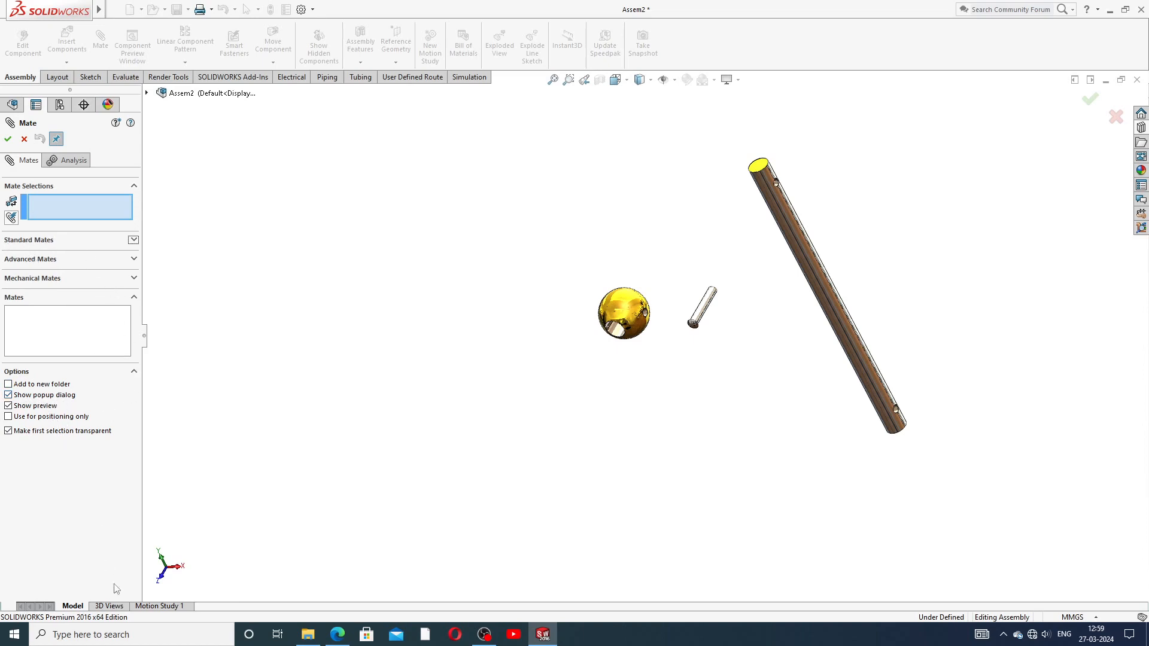
Step: Check the lecture slide on mates, then re-expand Standard Mates and scroll the mate types
{"action": "left_click", "coordinate": [335, 640]}
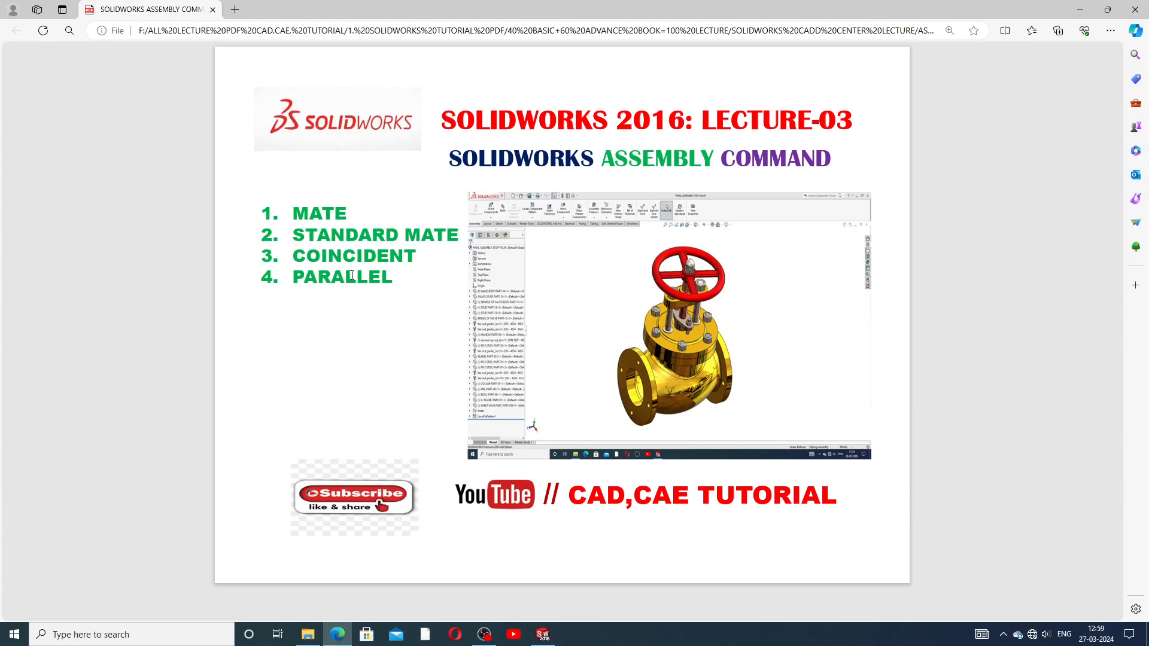
{"action": "left_click", "coordinate": [338, 636]}
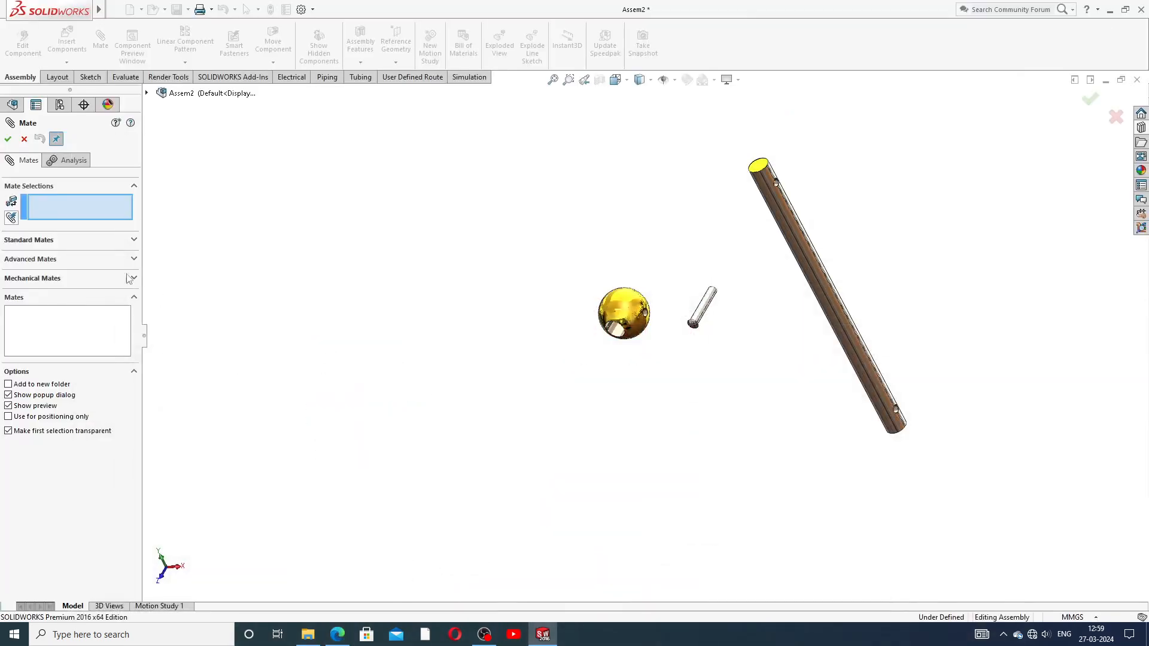
{"action": "left_click", "coordinate": [60, 242]}
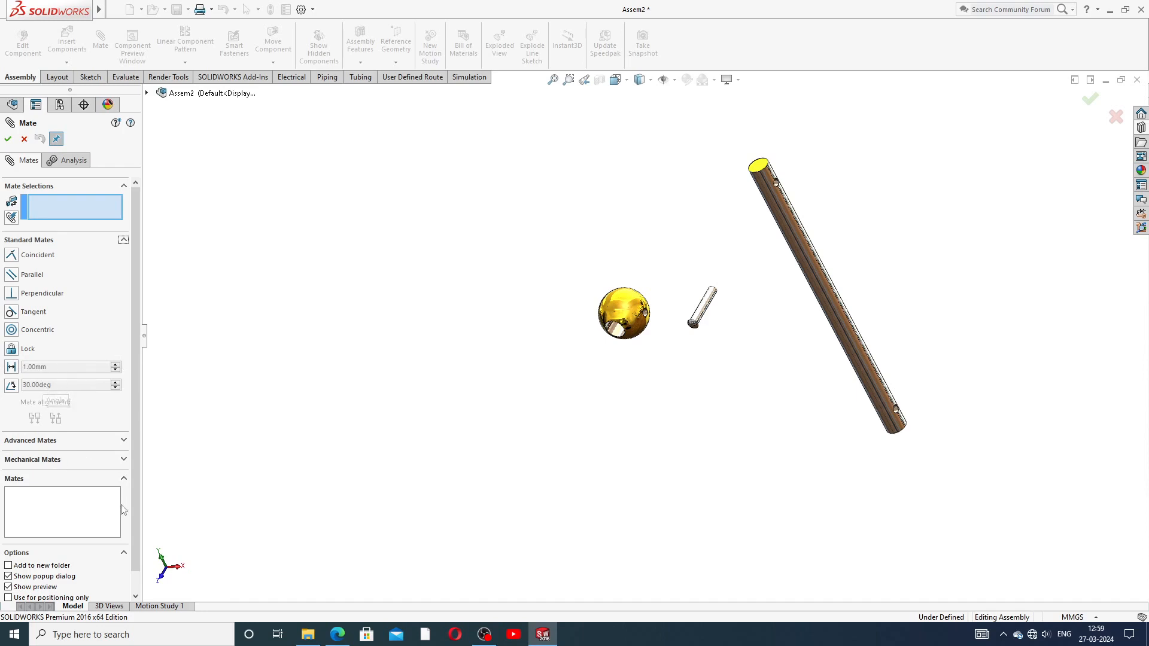
{"action": "scroll", "coordinate": [136, 480], "scroll_direction": "down", "scroll_amount": 1}
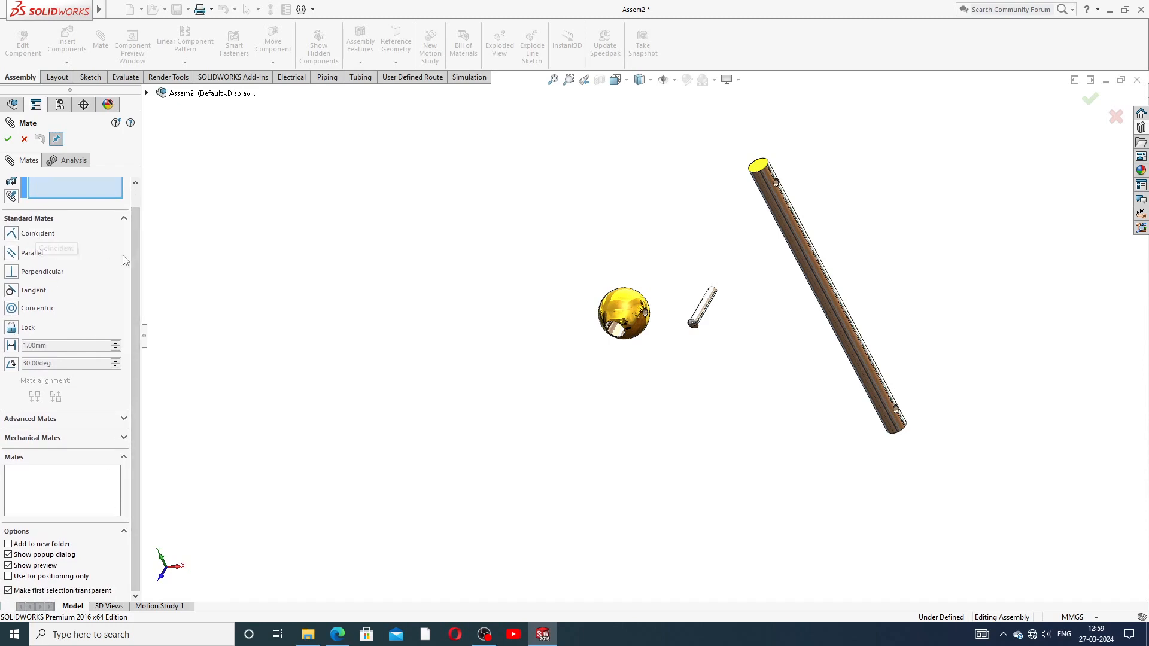
{"action": "left_click_drag", "start_coordinate": [134, 247], "coordinate": [133, 230]}
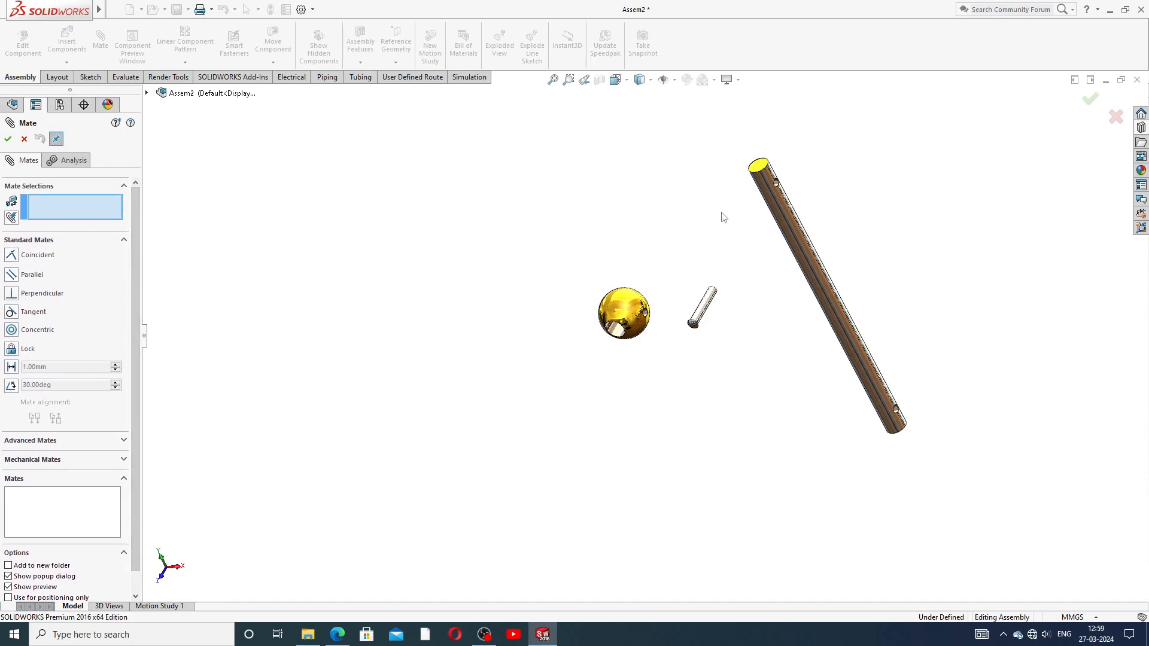
{"action": "scroll", "coordinate": [730, 260], "scroll_direction": "down", "scroll_amount": 2}
{"action": "scroll", "coordinate": [696, 347], "scroll_direction": "down", "scroll_amount": 1}
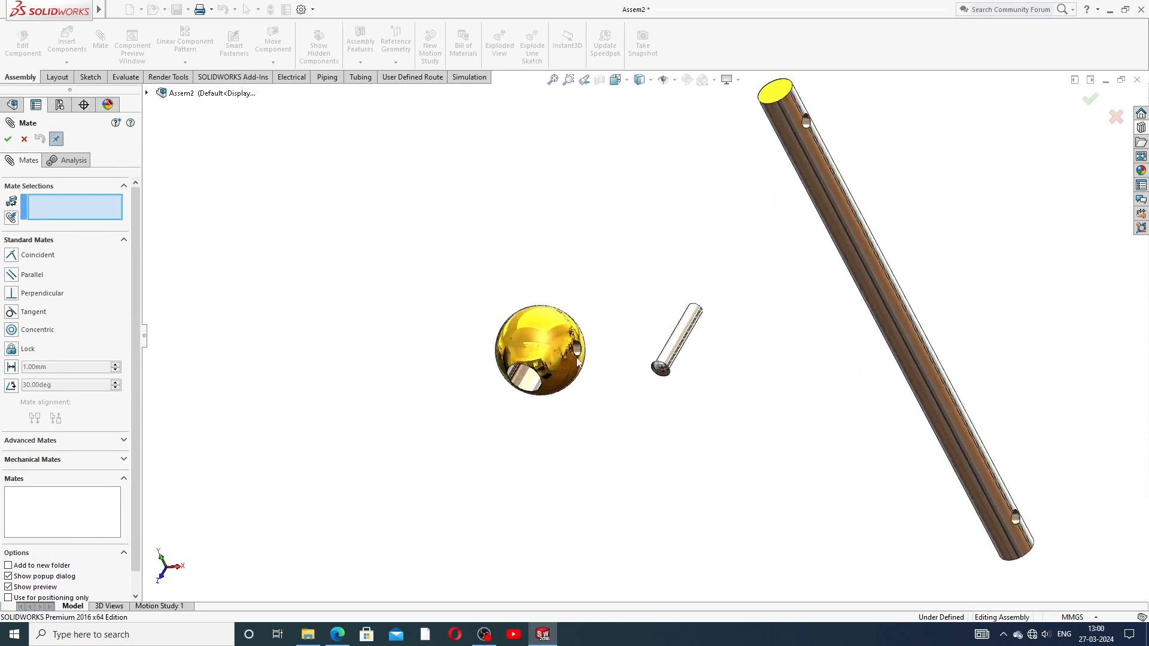
Step: Mate the knob's inner hole face concentric with the handle rod's cylindrical face as Concentric1
{"action": "left_click", "coordinate": [526, 380]}
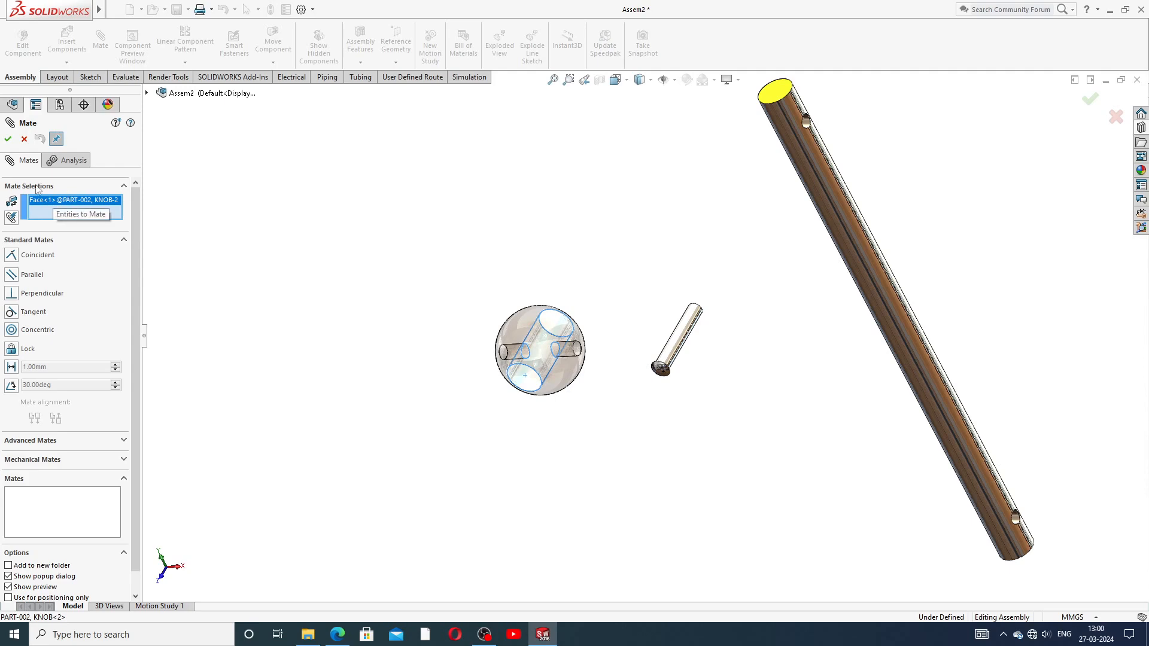
{"action": "left_click", "coordinate": [808, 163]}
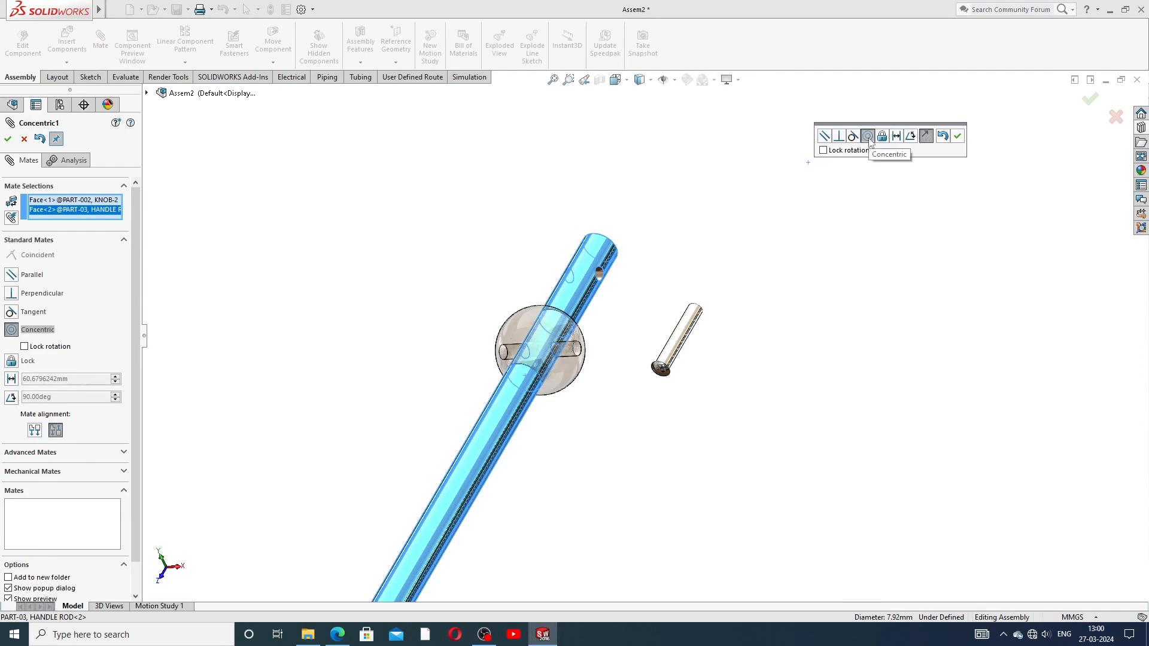
{"action": "left_click", "coordinate": [958, 137]}
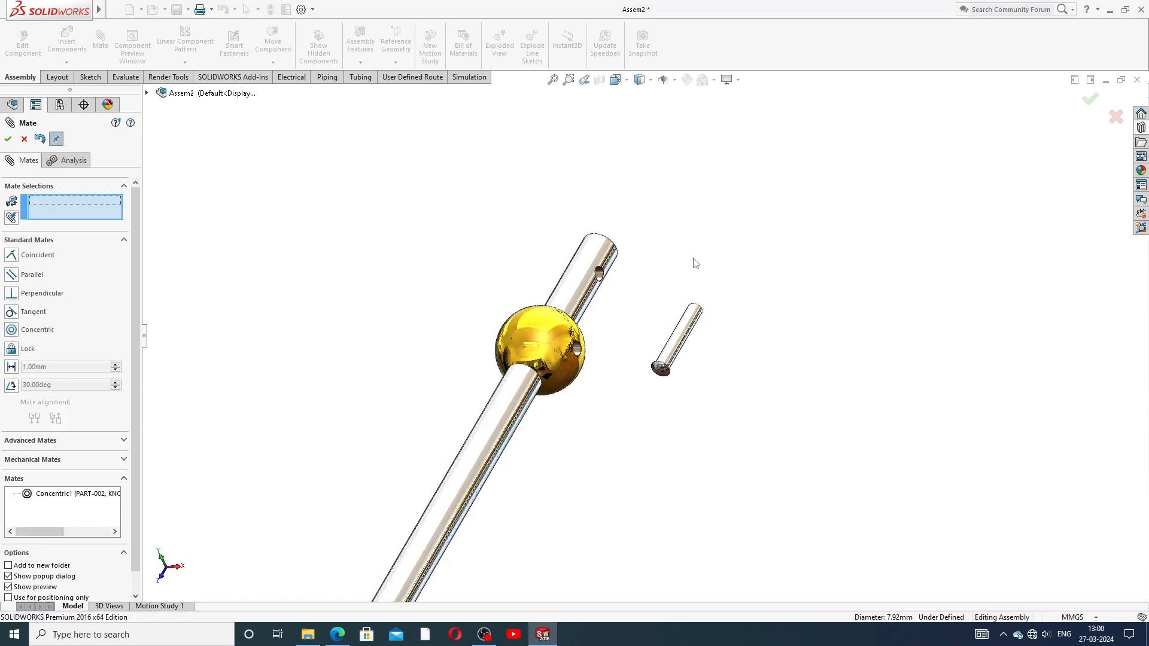
{"action": "scroll", "coordinate": [600, 306], "scroll_direction": "up", "scroll_amount": 3}
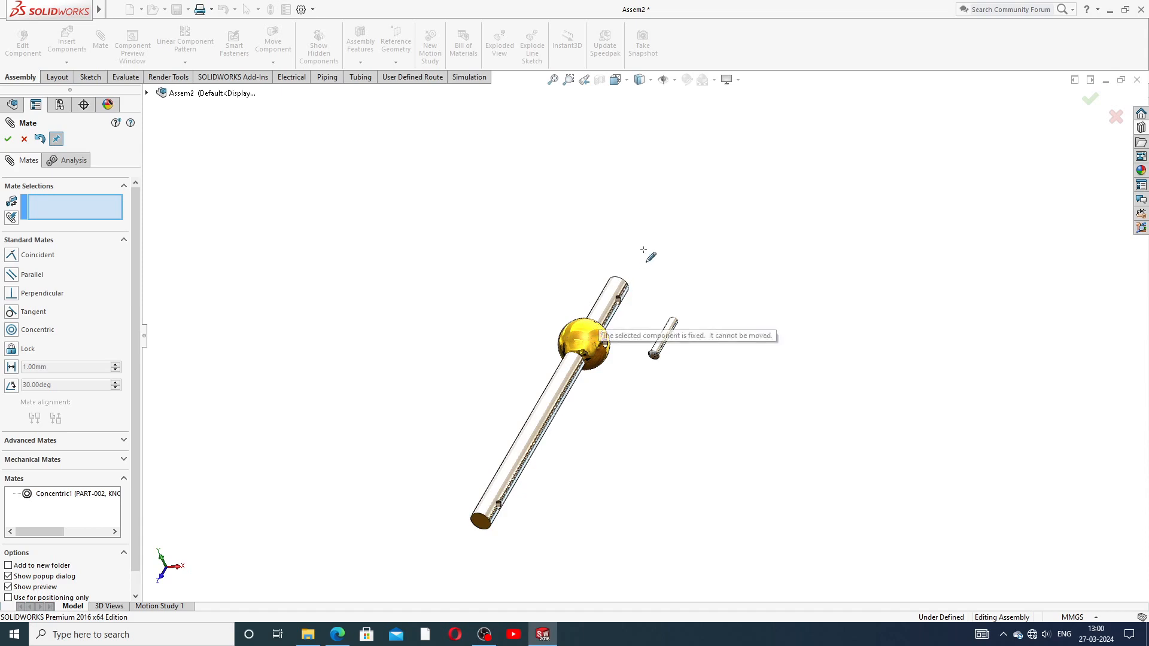
Step: Slide the handle rod out of the knob and orbit until the rod's cross hole faces you
{"action": "left_click_drag", "start_coordinate": [611, 295], "coordinate": [605, 278]}
{"action": "scroll", "coordinate": [578, 412], "scroll_direction": "down", "scroll_amount": 2}
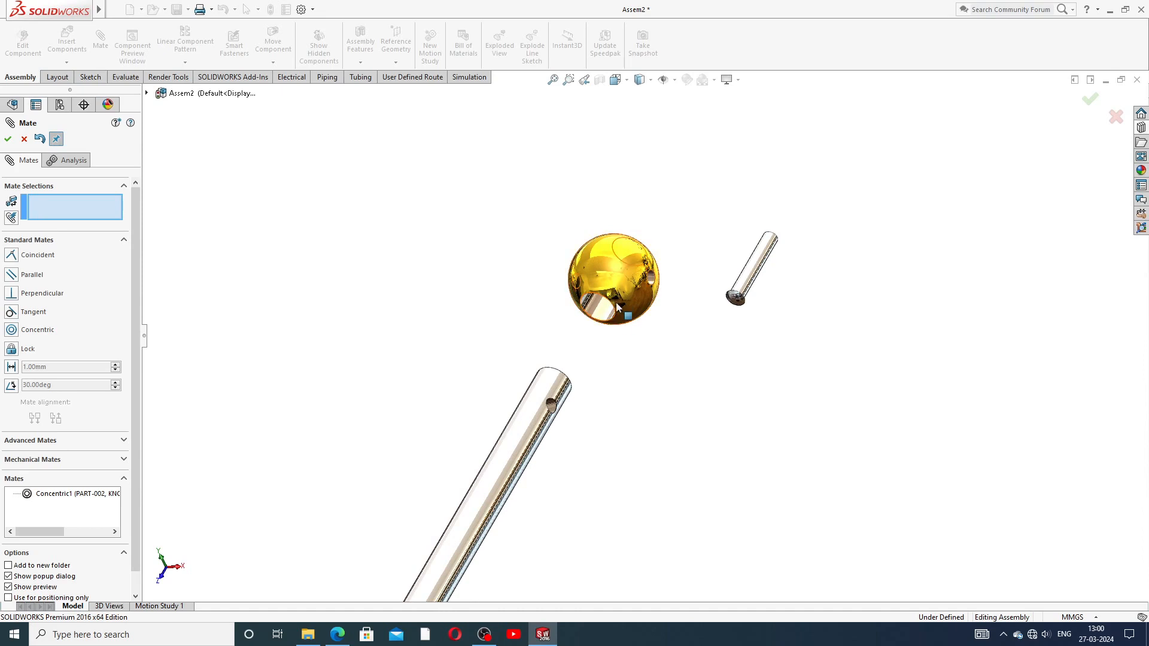
{"action": "mouse_move", "coordinate": [609, 336]}
{"action": "middle_mouse_down"}
{"action": "mouse_move", "coordinate": [620, 174]}
{"action": "mouse_move", "coordinate": [611, 173]}
{"action": "mouse_move", "coordinate": [593, 326]}
{"action": "middle_mouse_up"}
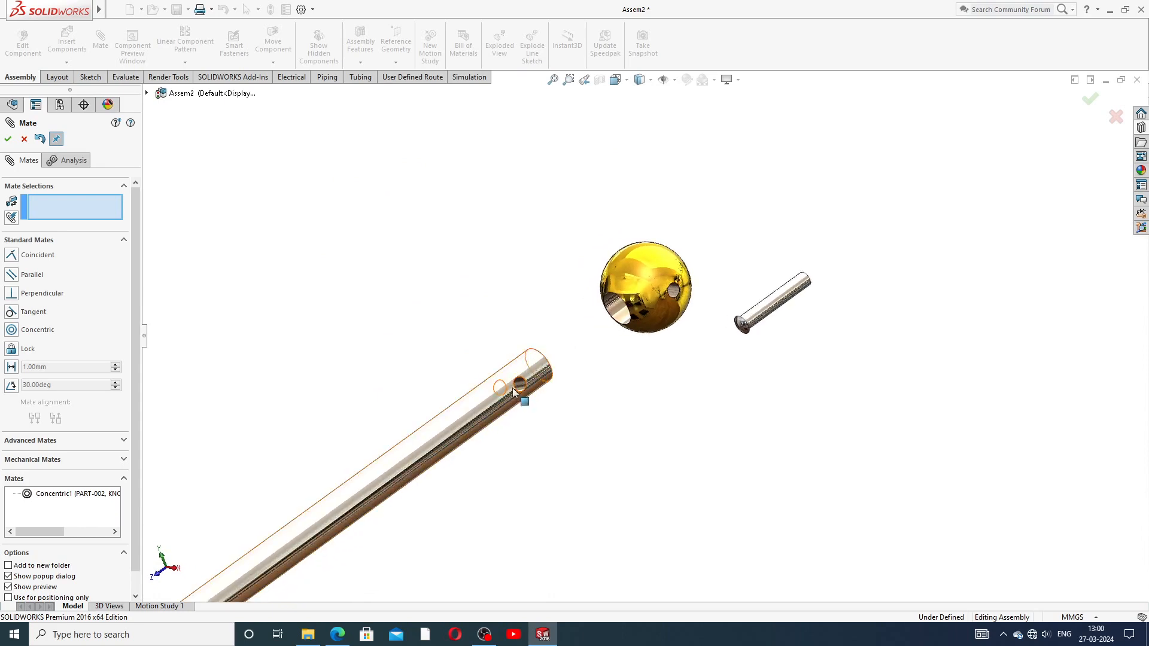
{"action": "middle_click_drag", "start_coordinate": [512, 387], "coordinate": [588, 402]}
{"action": "mouse_move", "coordinate": [658, 339]}
{"action": "middle_mouse_down"}
{"action": "mouse_move", "coordinate": [672, 313]}
{"action": "mouse_move", "coordinate": [698, 304]}
{"action": "mouse_move", "coordinate": [667, 323]}
{"action": "middle_mouse_up"}
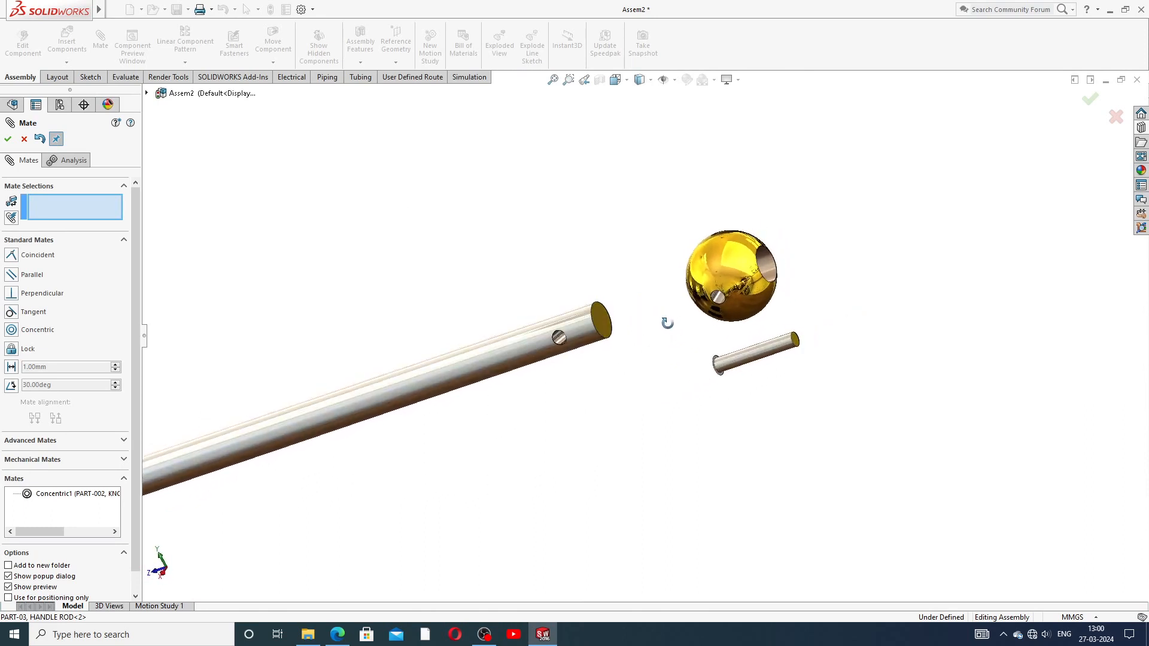
Step: Pick the rod's and knob's hole faces, then drag the handle rod's end inside the fixed knob
{"action": "left_click", "coordinate": [514, 347]}
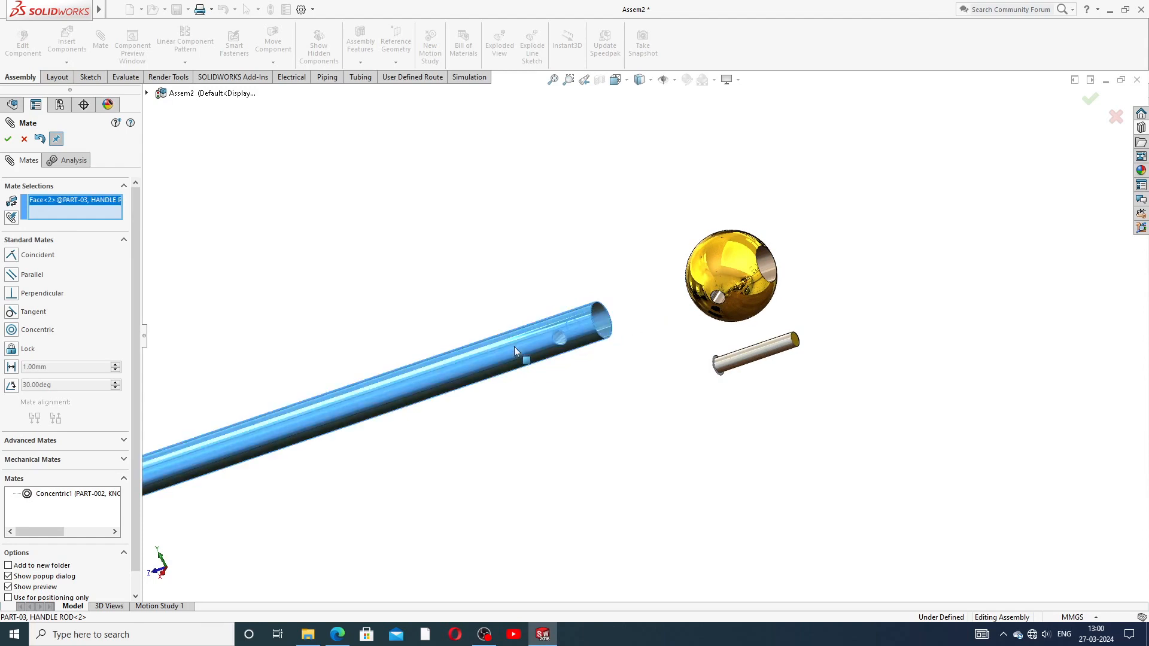
{"action": "left_click", "coordinate": [770, 261]}
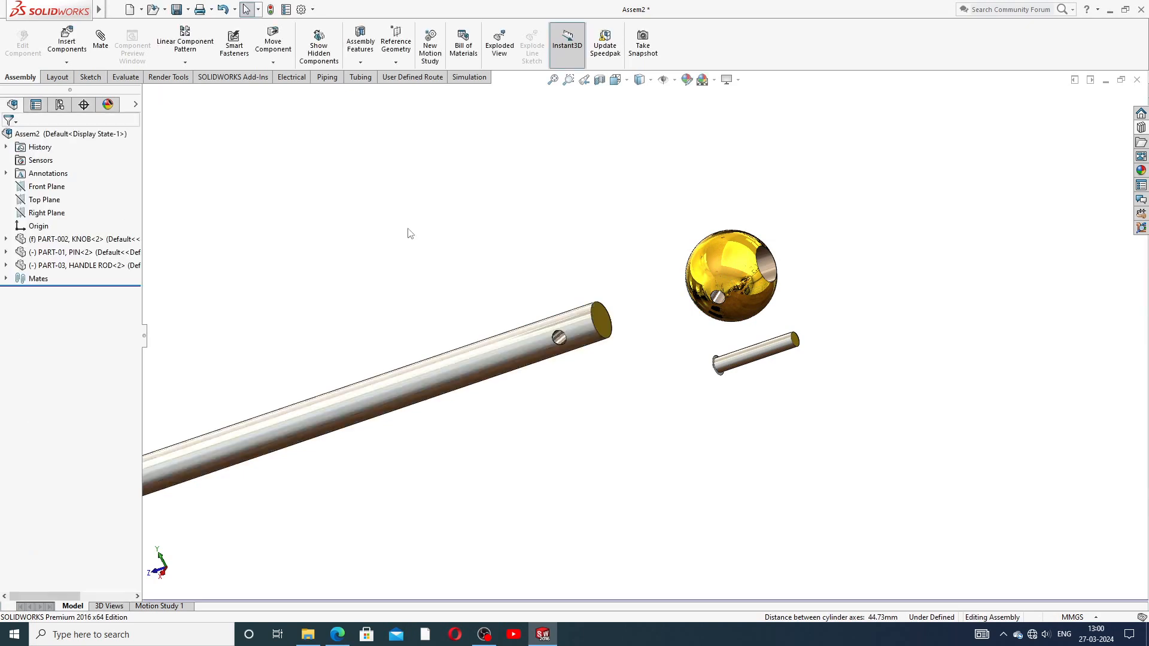
{"action": "left_click", "coordinate": [694, 299]}
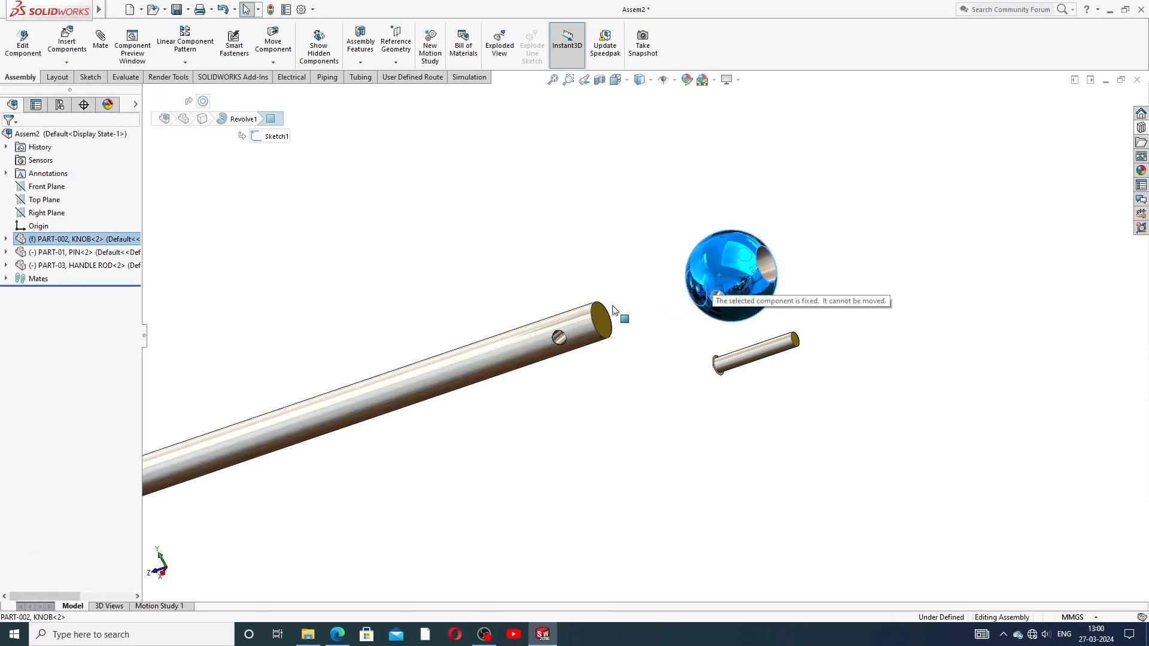
{"action": "left_click", "coordinate": [529, 341]}
{"action": "left_click_drag", "start_coordinate": [529, 341], "coordinate": [631, 310]}
{"action": "left_click", "coordinate": [646, 224]}
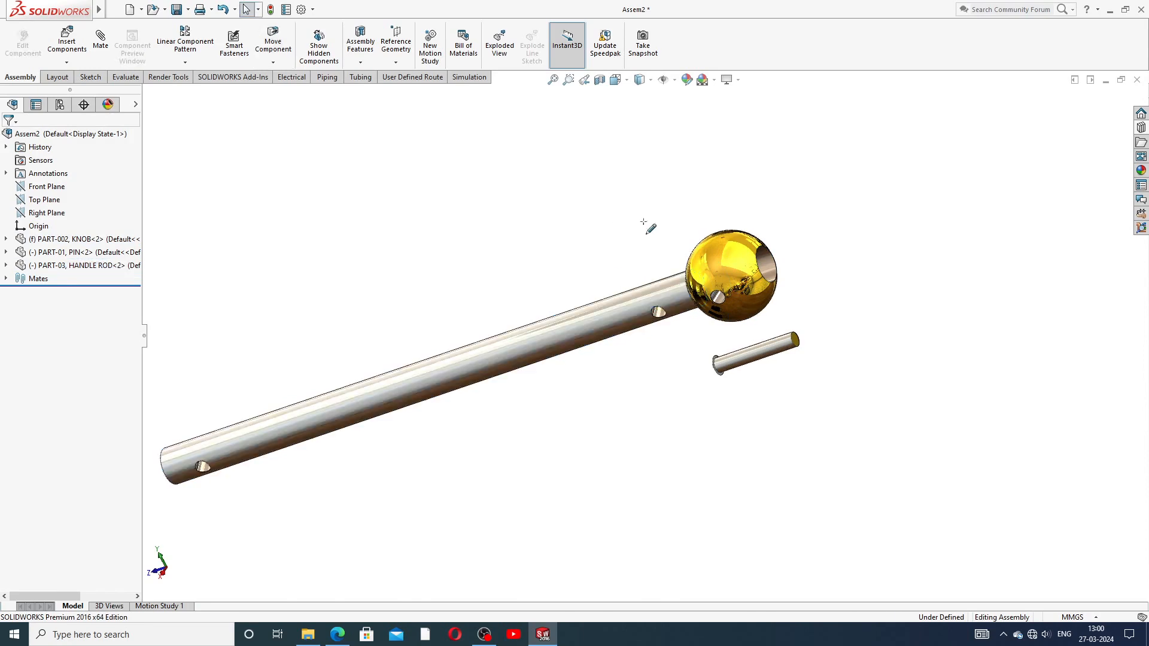
Step: Switch the knob from fixed to floating so it can move freely
{"action": "right_click", "coordinate": [722, 254]}
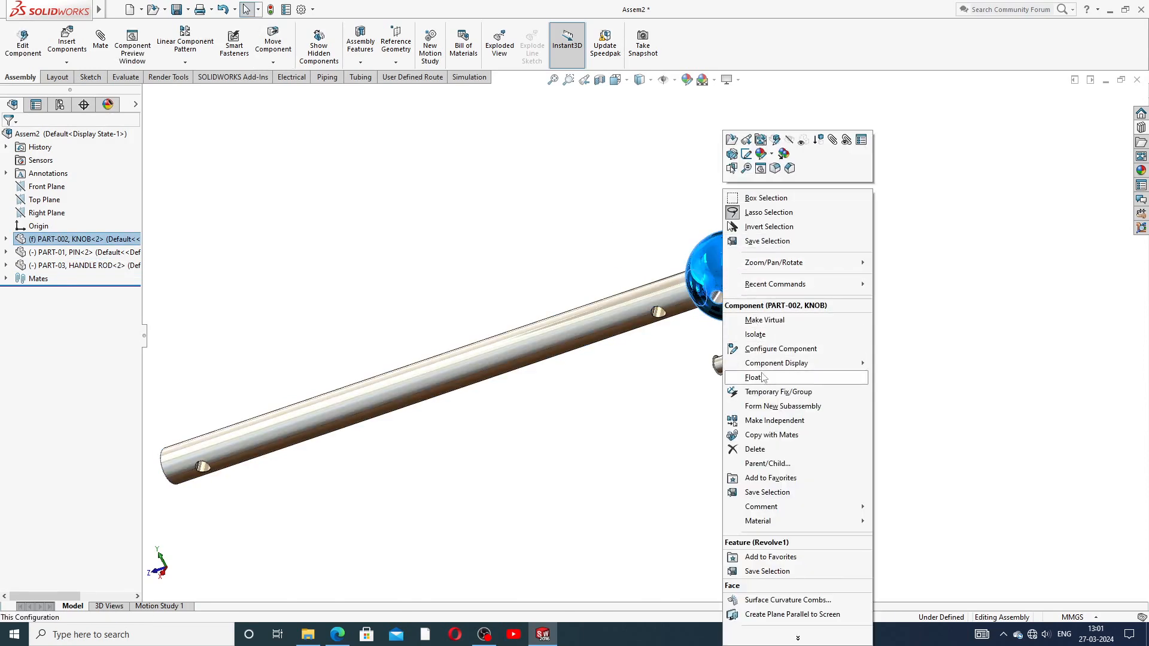
{"action": "left_click", "coordinate": [753, 377]}
{"action": "left_click_drag", "start_coordinate": [703, 258], "coordinate": [598, 281]}
Step: Slide the knob along the handle rod to its end and start a new mate
{"action": "scroll", "coordinate": [604, 324], "scroll_direction": "down", "scroll_amount": 3}
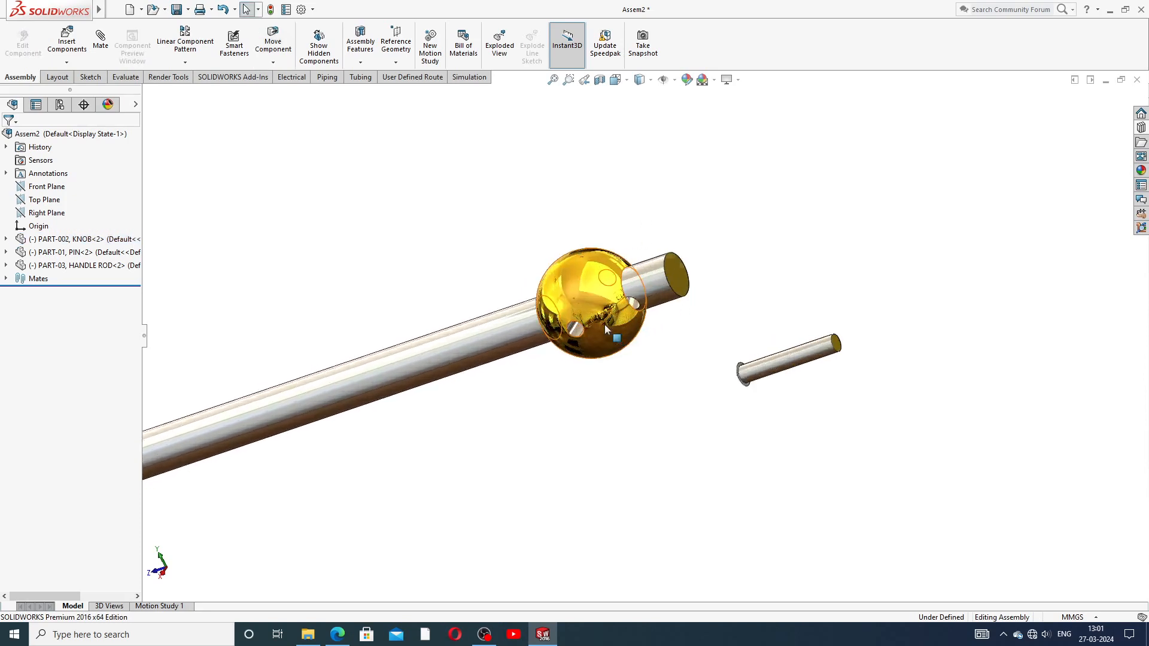
{"action": "middle_click_drag", "start_coordinate": [638, 291], "coordinate": [687, 229]}
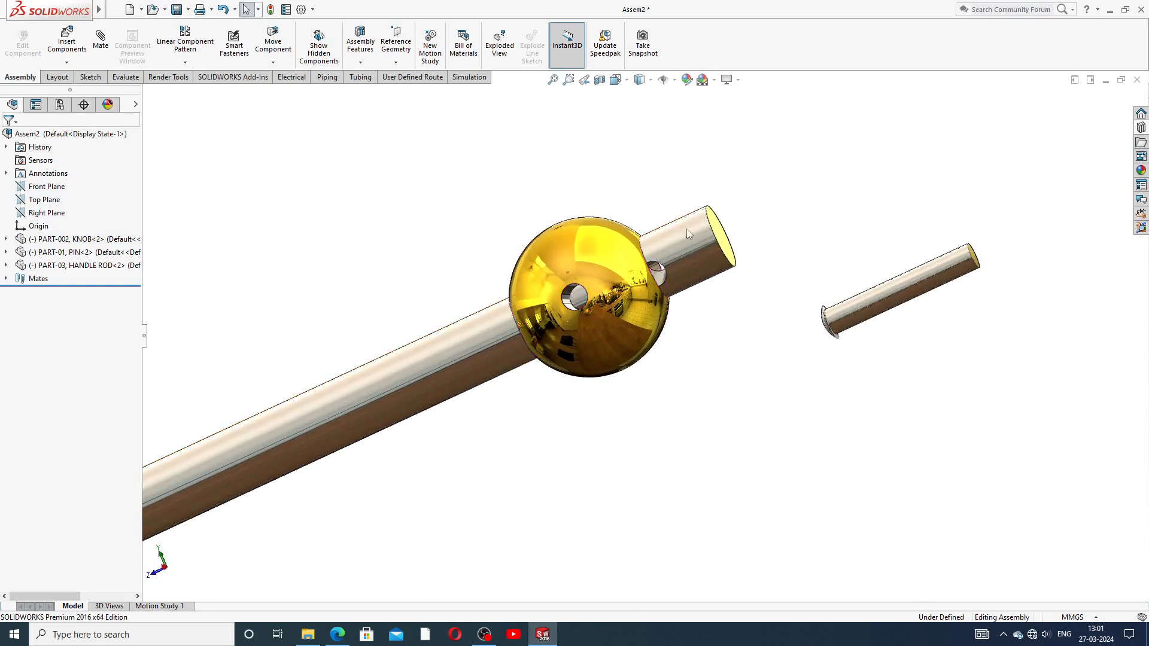
{"action": "left_click_drag", "start_coordinate": [564, 324], "coordinate": [759, 239]}
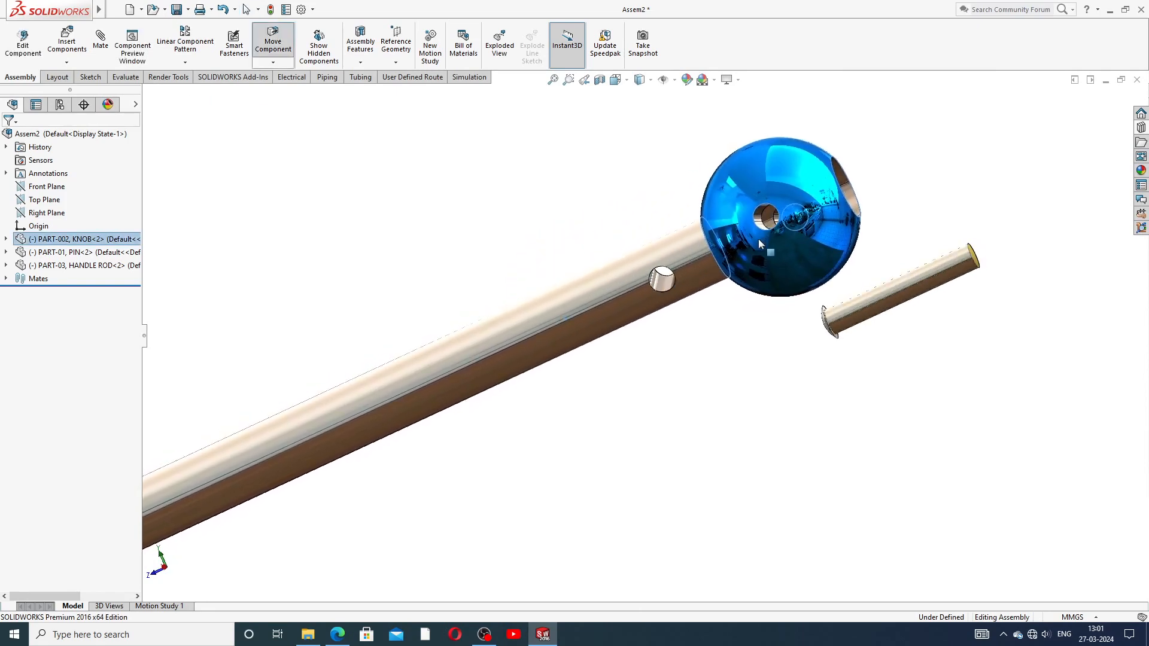
{"action": "left_click", "coordinate": [740, 337]}
{"action": "middle_click_drag", "start_coordinate": [747, 339], "coordinate": [782, 428]}
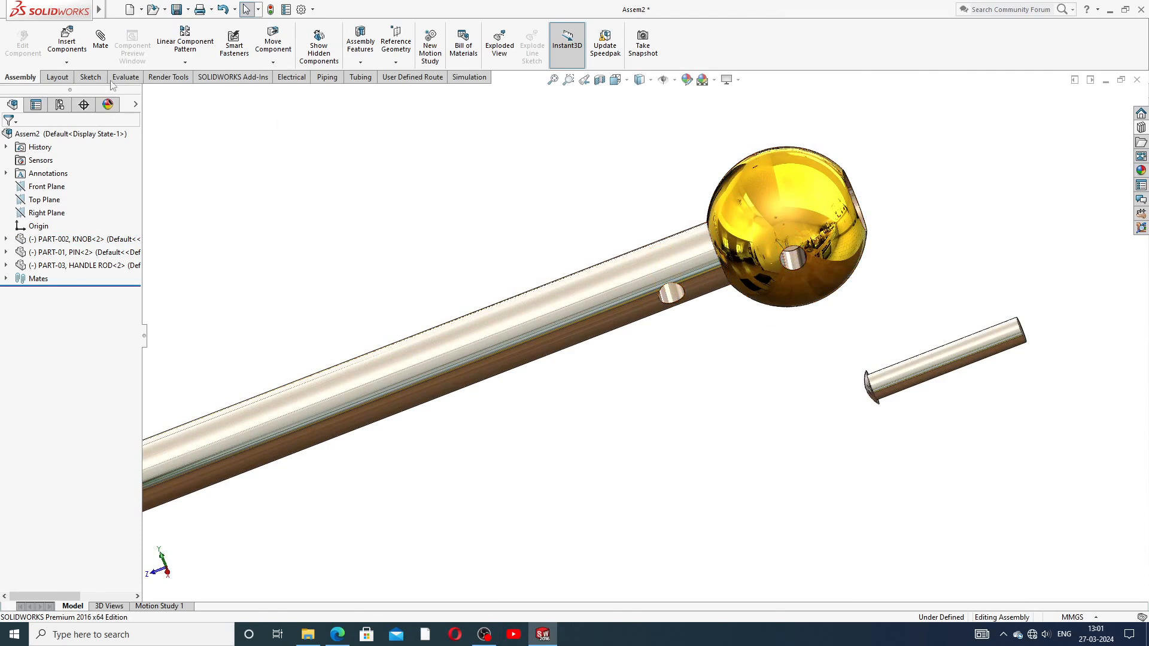
{"action": "left_click", "coordinate": [101, 37]}
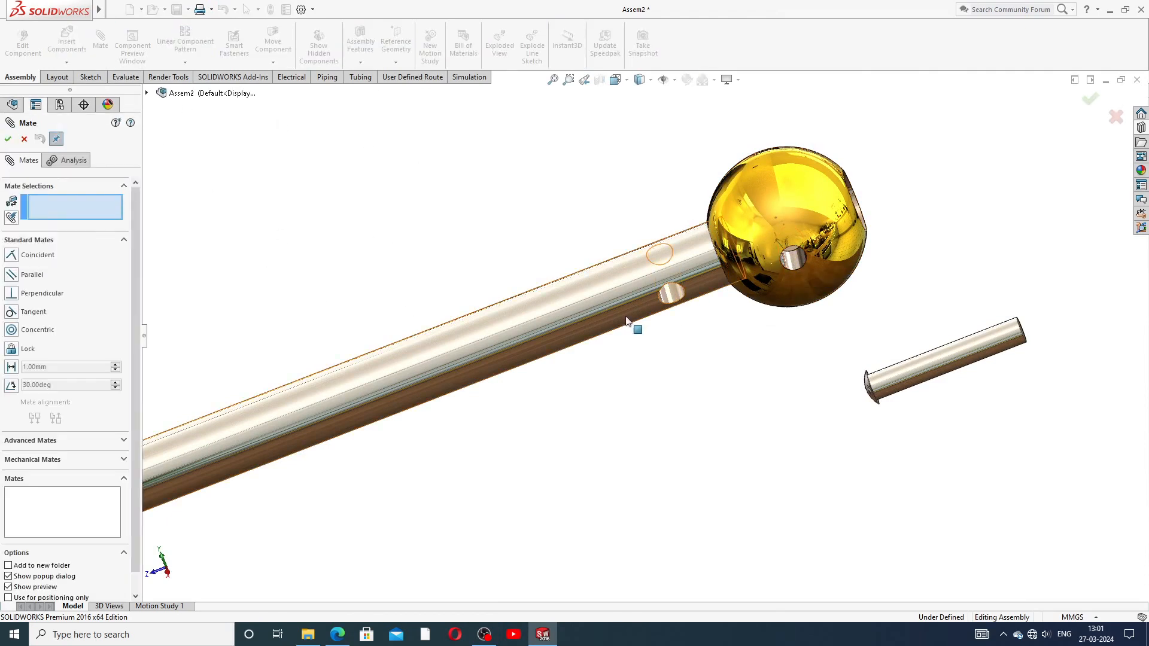
Step: Make the knob's hole concentric with the handle rod's hole as Concentric3
{"action": "left_click", "coordinate": [792, 269]}
{"action": "left_click", "coordinate": [671, 298]}
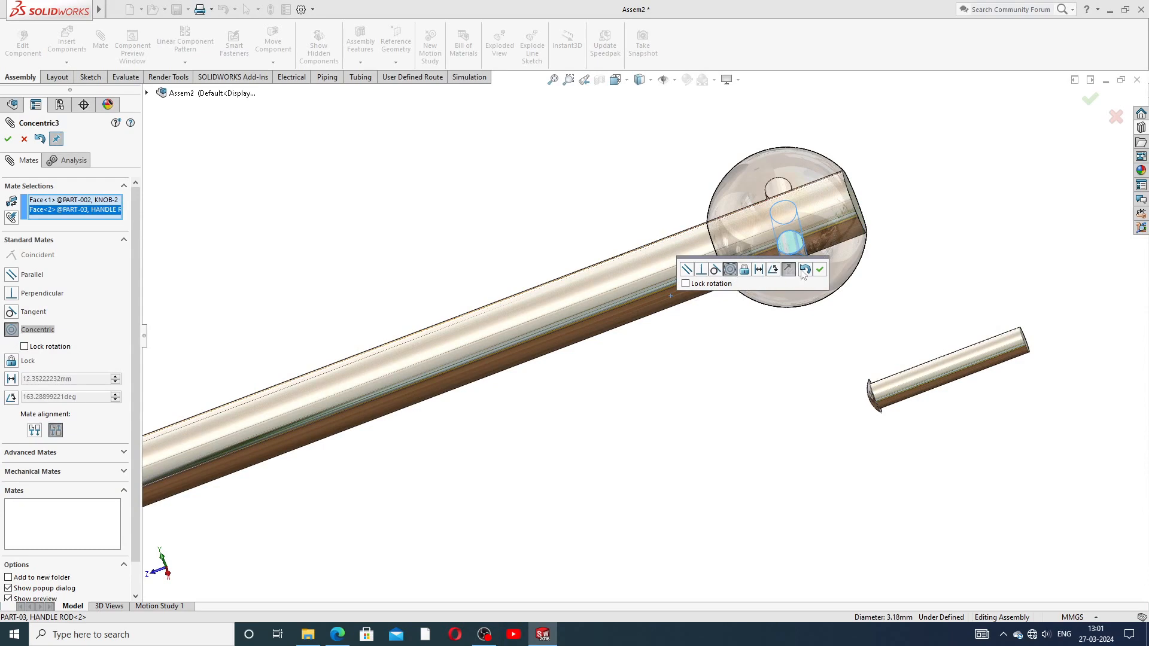
{"action": "left_click", "coordinate": [819, 270]}
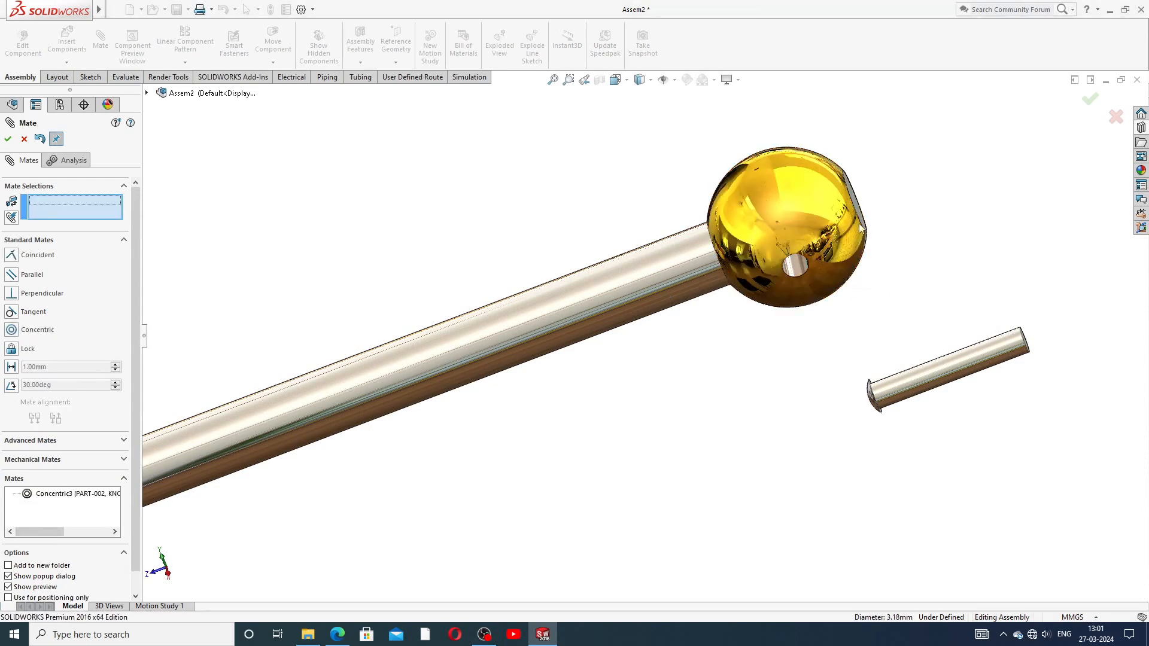
{"action": "middle_click_drag", "start_coordinate": [874, 272], "coordinate": [921, 195]}
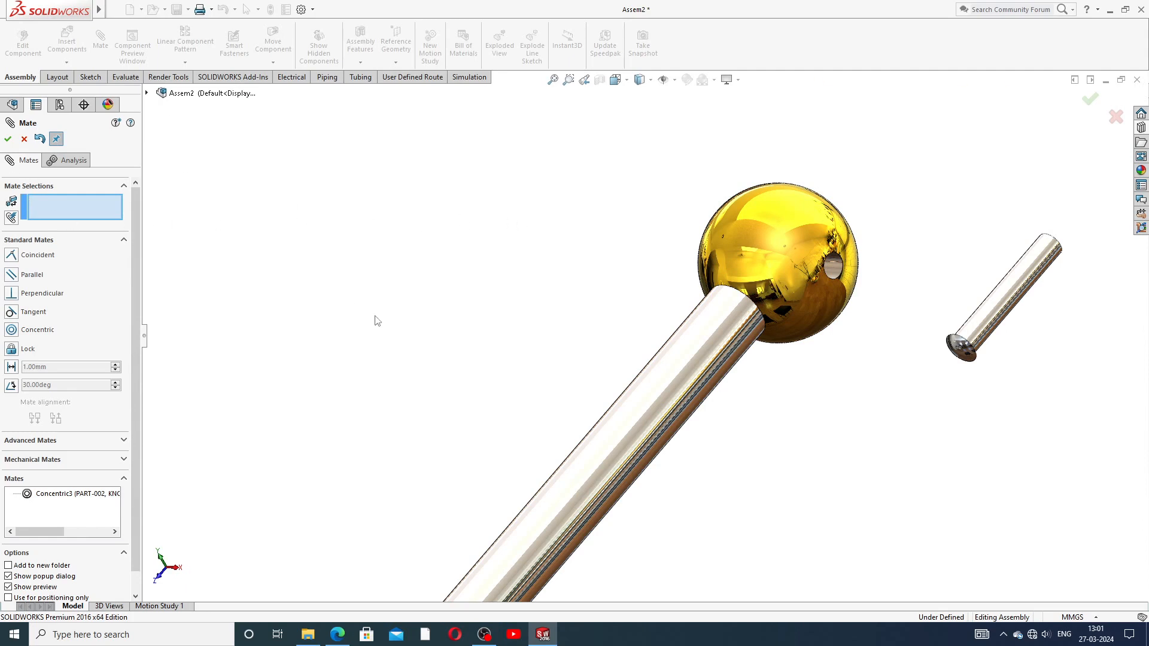
{"action": "middle_click_drag", "start_coordinate": [374, 316], "coordinate": [361, 304]}
{"action": "scroll", "coordinate": [431, 308], "scroll_direction": "up", "scroll_amount": 3}
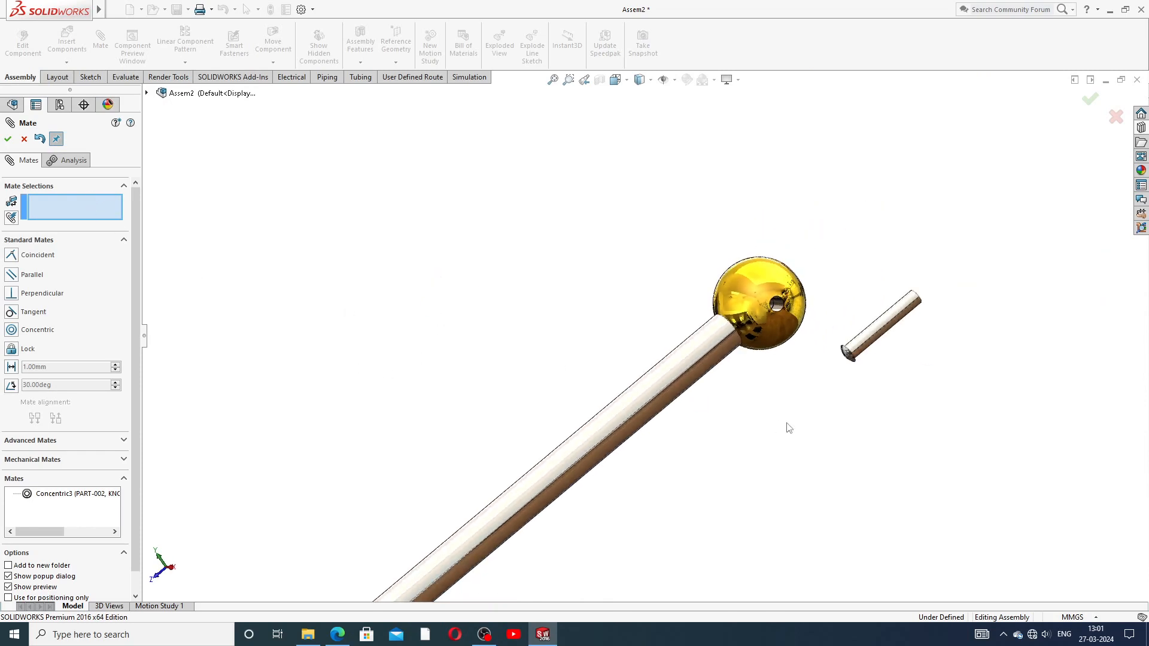
Step: Preview a Parallel mate between handle rod and pin faces after trying Perpendicular and Tangent
{"action": "left_click", "coordinate": [686, 369]}
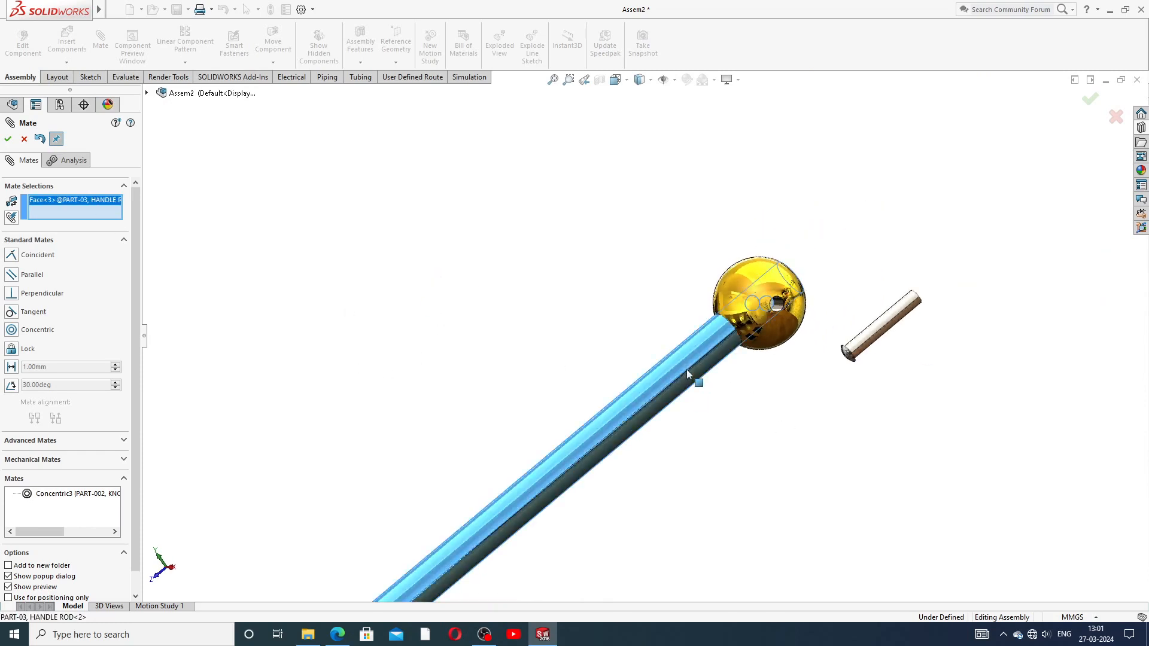
{"action": "left_click", "coordinate": [883, 333]}
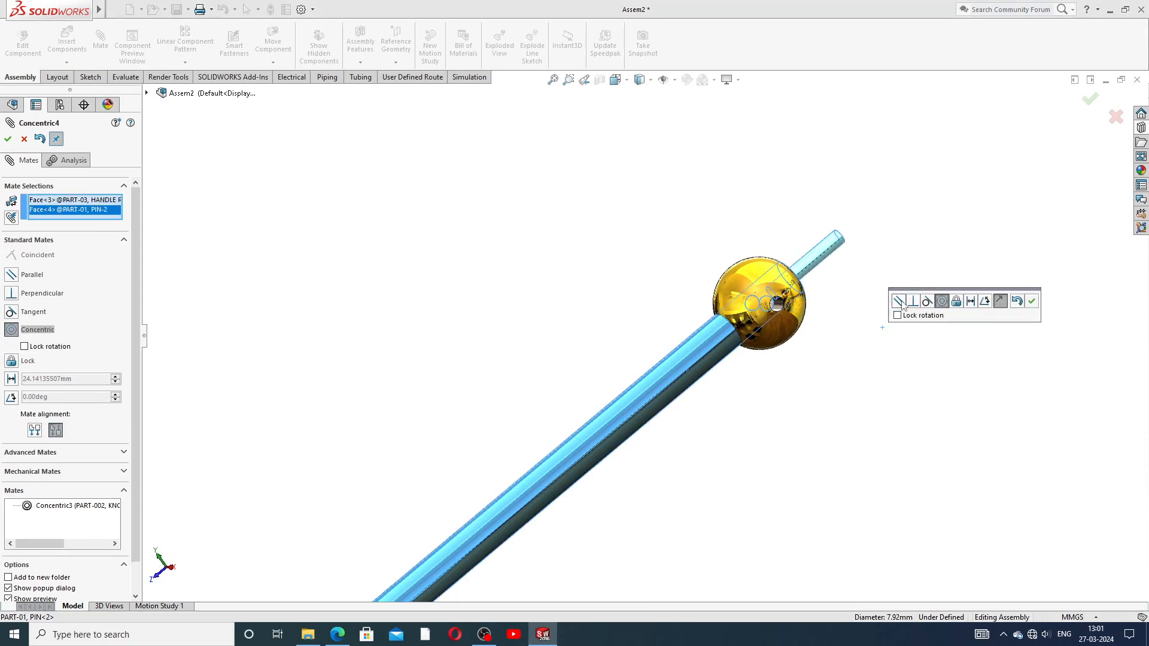
{"action": "left_click", "coordinate": [900, 301]}
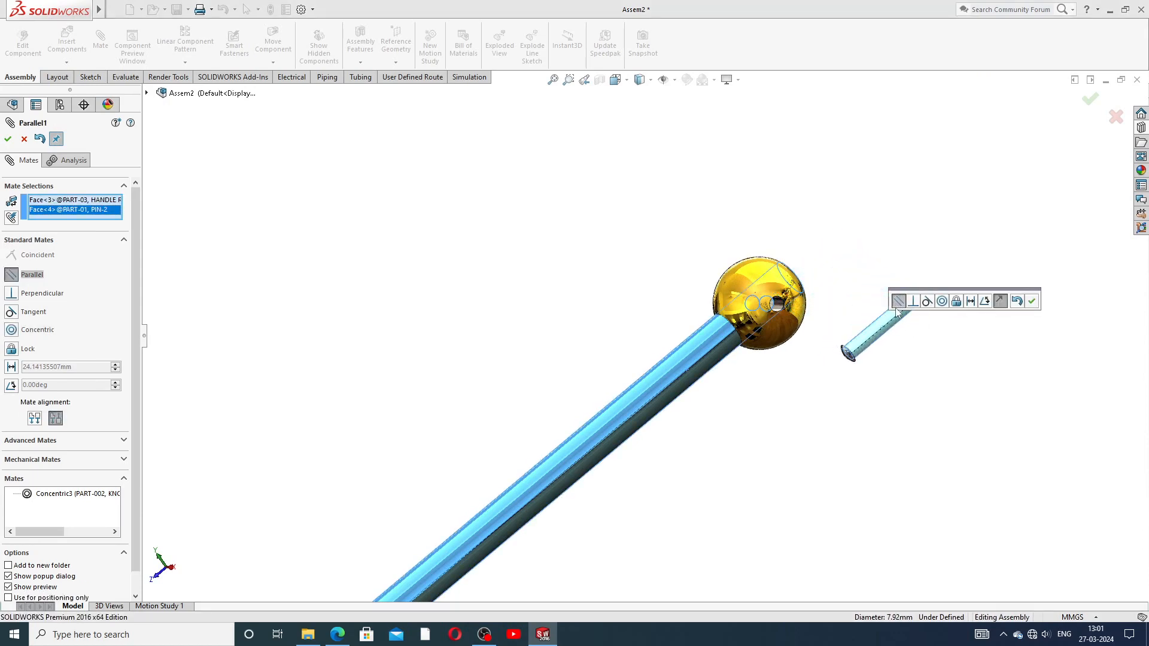
{"action": "left_click", "coordinate": [913, 301]}
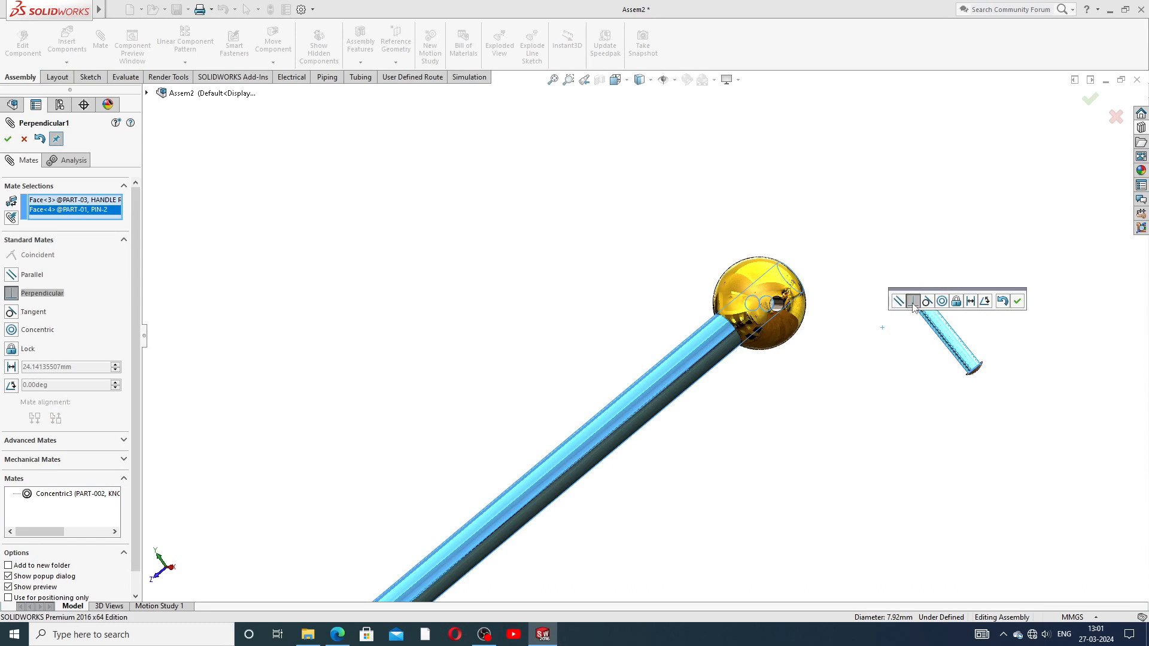
{"action": "left_click", "coordinate": [927, 301]}
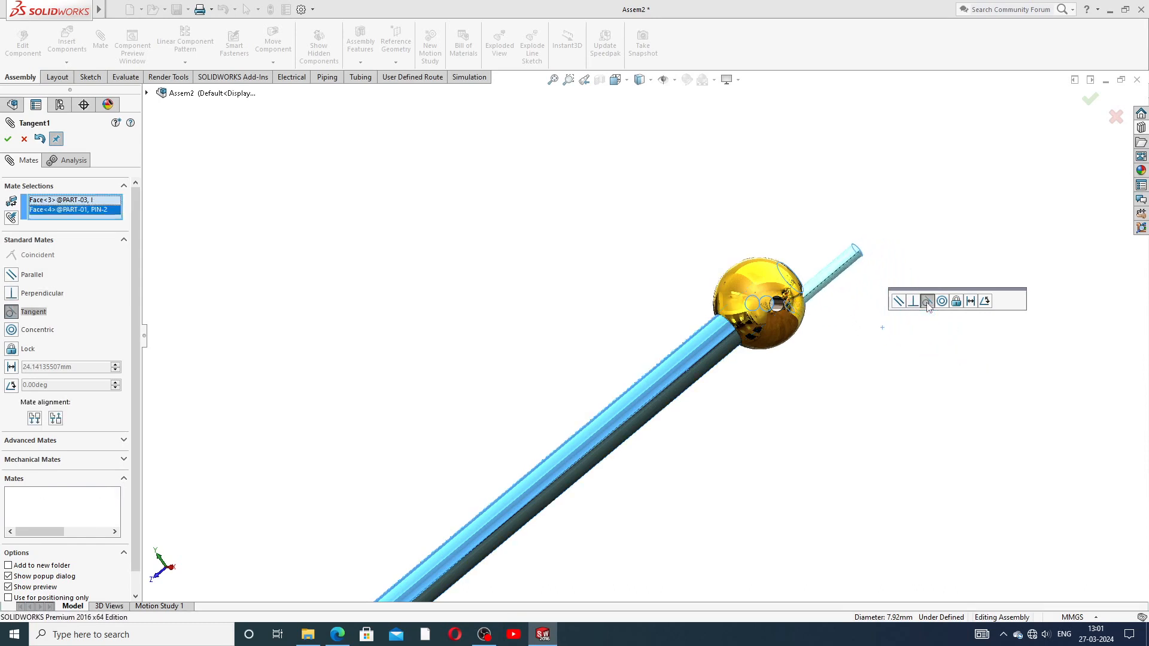
{"action": "left_click", "coordinate": [899, 301]}
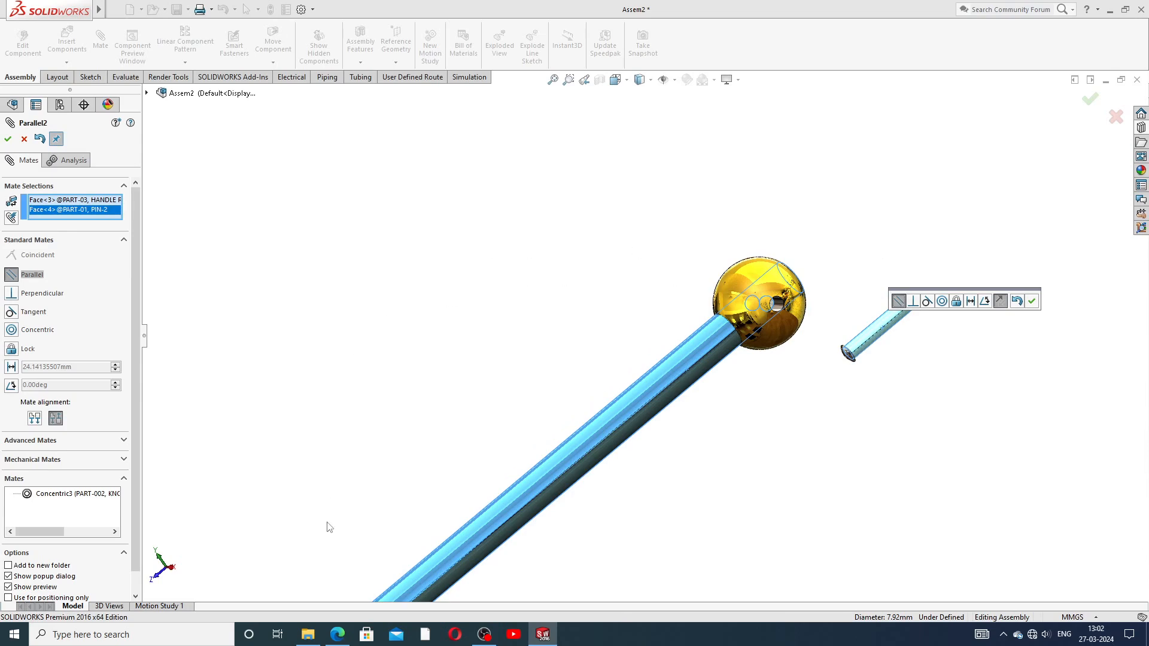
{"action": "left_click", "coordinate": [337, 634]}
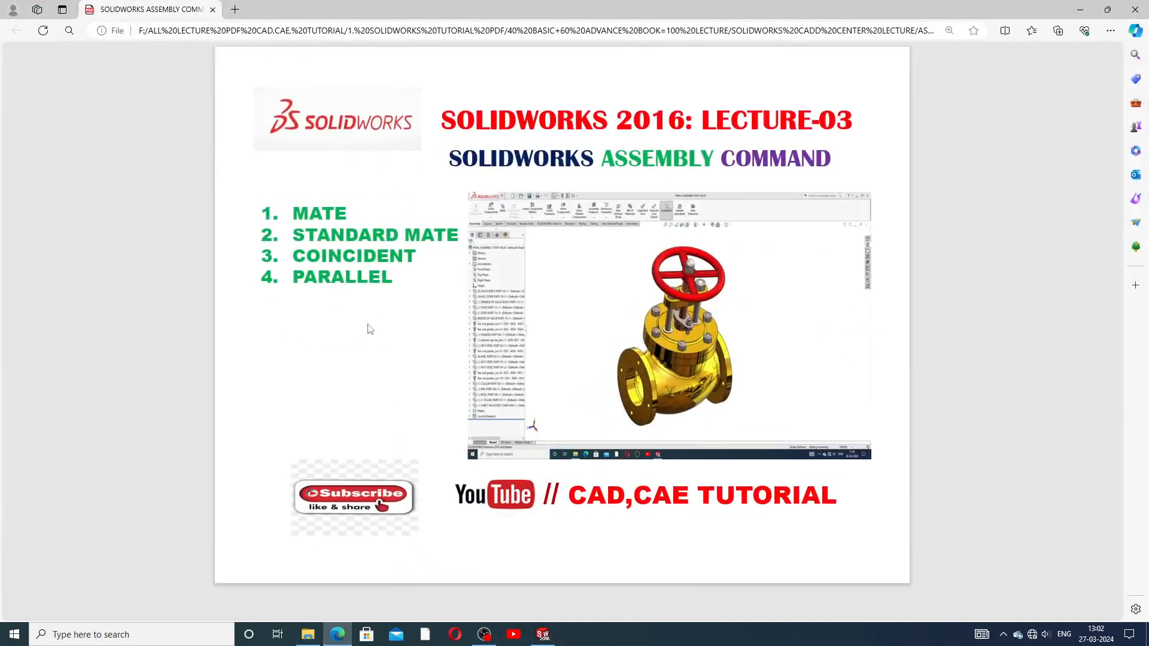
{"action": "left_click", "coordinate": [338, 635]}
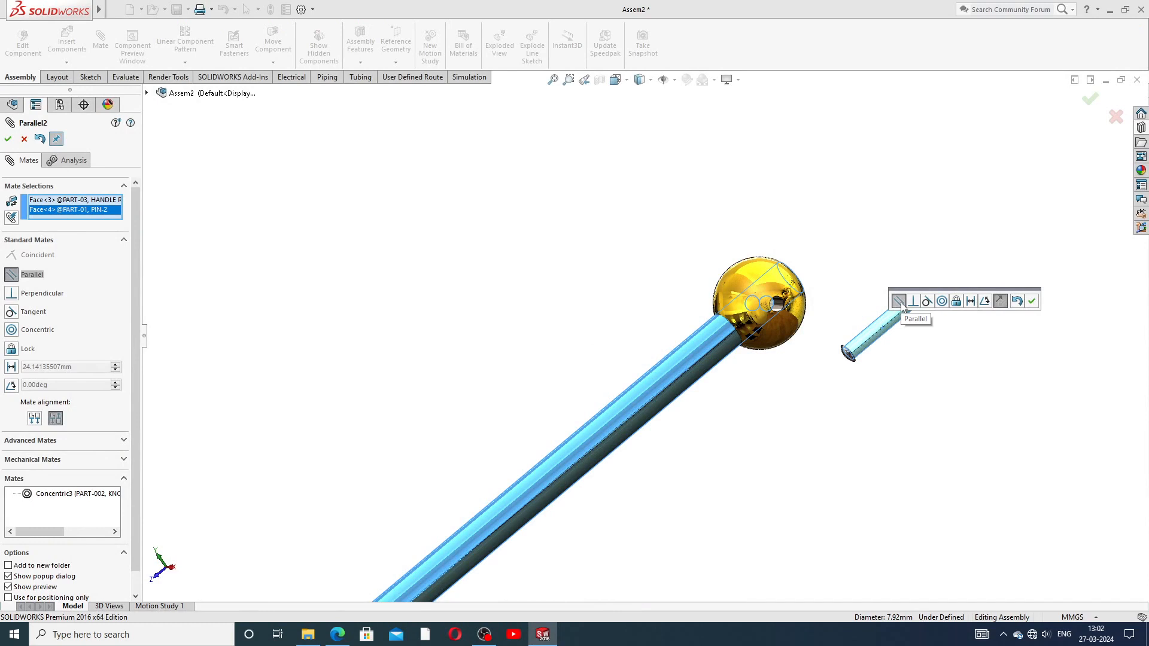
Step: Drag the pin up beside the handle rod, below the knob
{"action": "left_click_drag", "start_coordinate": [877, 350], "coordinate": [732, 440]}
{"action": "middle_click_drag", "start_coordinate": [854, 402], "coordinate": [636, 462]}
{"action": "scroll", "coordinate": [628, 488], "scroll_direction": "up", "scroll_amount": 4}
{"action": "scroll", "coordinate": [601, 489], "scroll_direction": "down", "scroll_amount": 7}
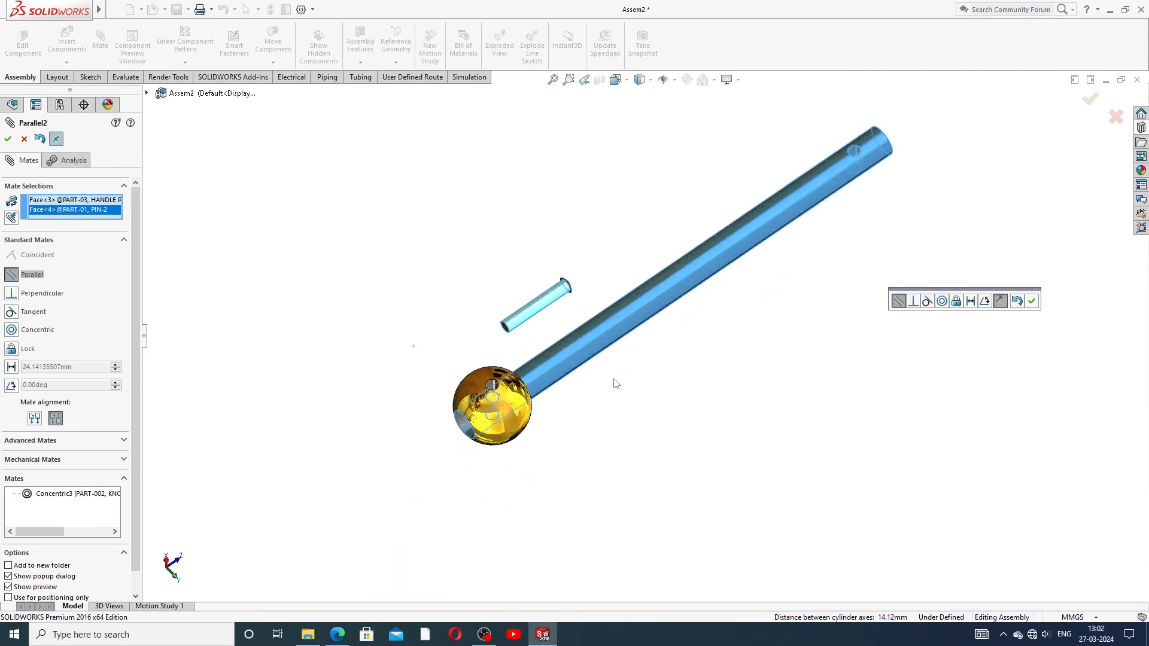
{"action": "scroll", "coordinate": [572, 286], "scroll_direction": "up", "scroll_amount": 2}
{"action": "left_click_drag", "start_coordinate": [556, 257], "coordinate": [553, 234]}
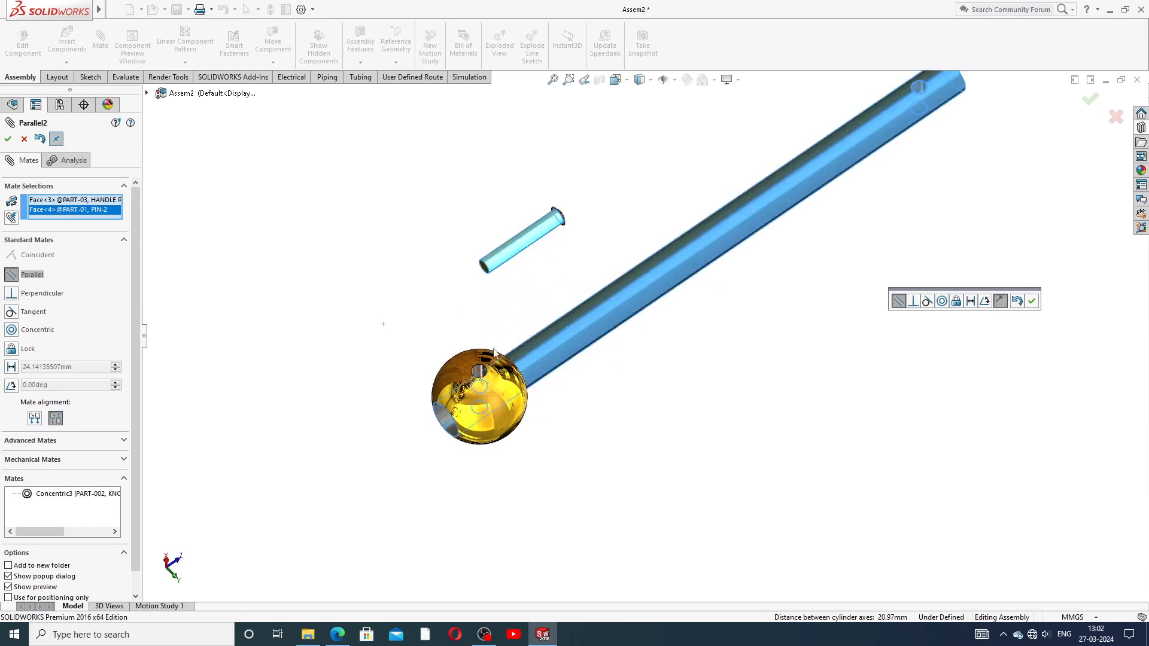
Step: Apply the Parallel2 mate and close the Mate panel
{"action": "left_click", "coordinate": [1031, 302]}
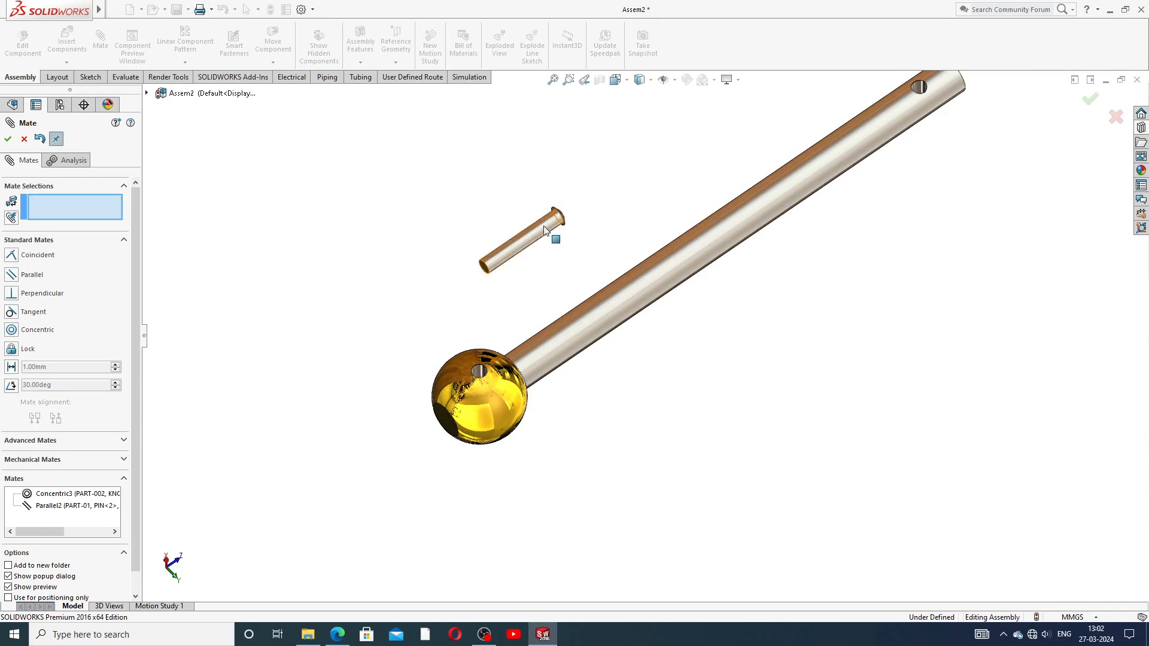
{"action": "left_click_drag", "start_coordinate": [553, 227], "coordinate": [493, 269]}
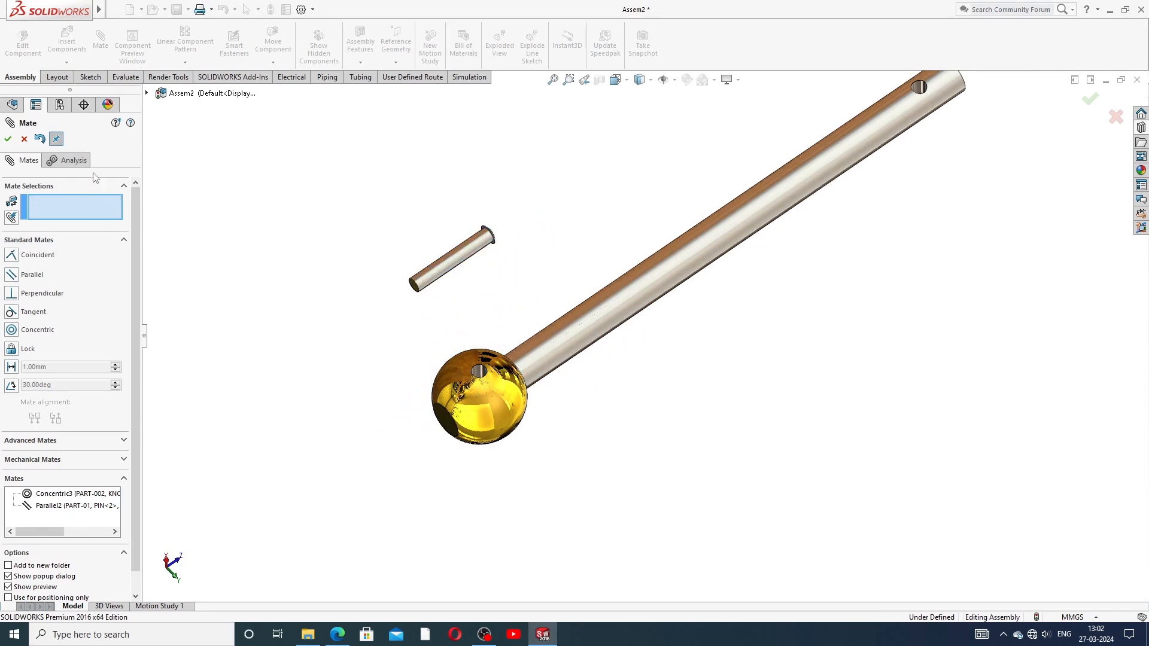
{"action": "left_click", "coordinate": [24, 139]}
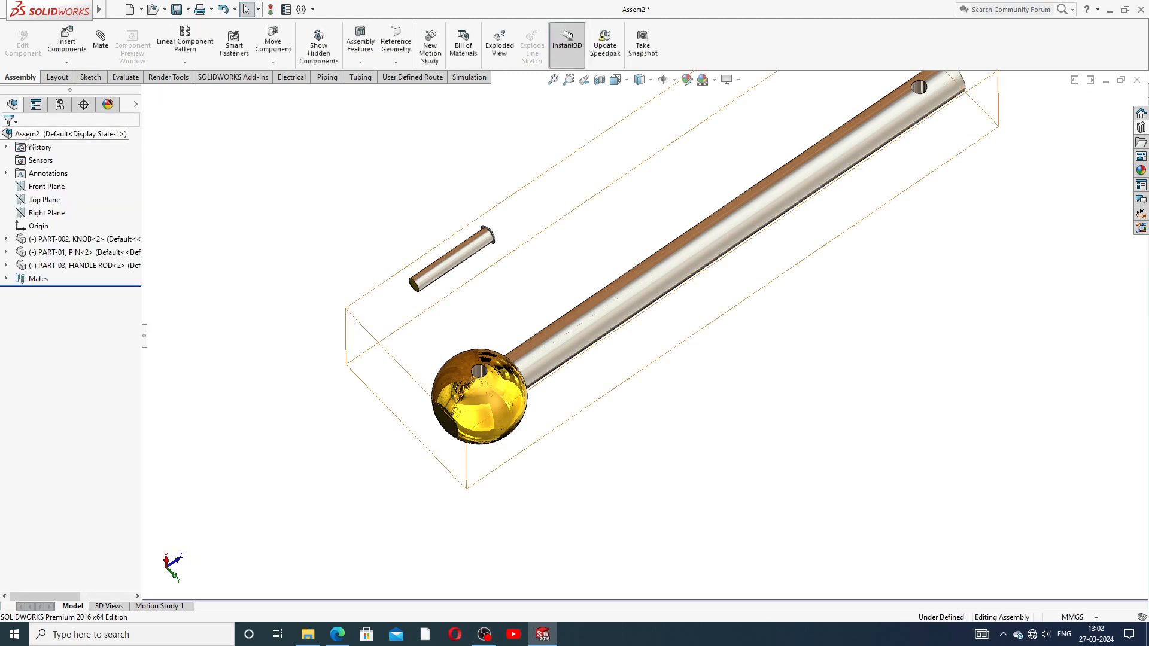
Step: Undo the recent changes so the knob, pin and handle rod sit separated again
{"action": "left_click", "coordinate": [222, 12]}
{"action": "scroll", "coordinate": [791, 359], "scroll_direction": "up", "scroll_amount": 4}
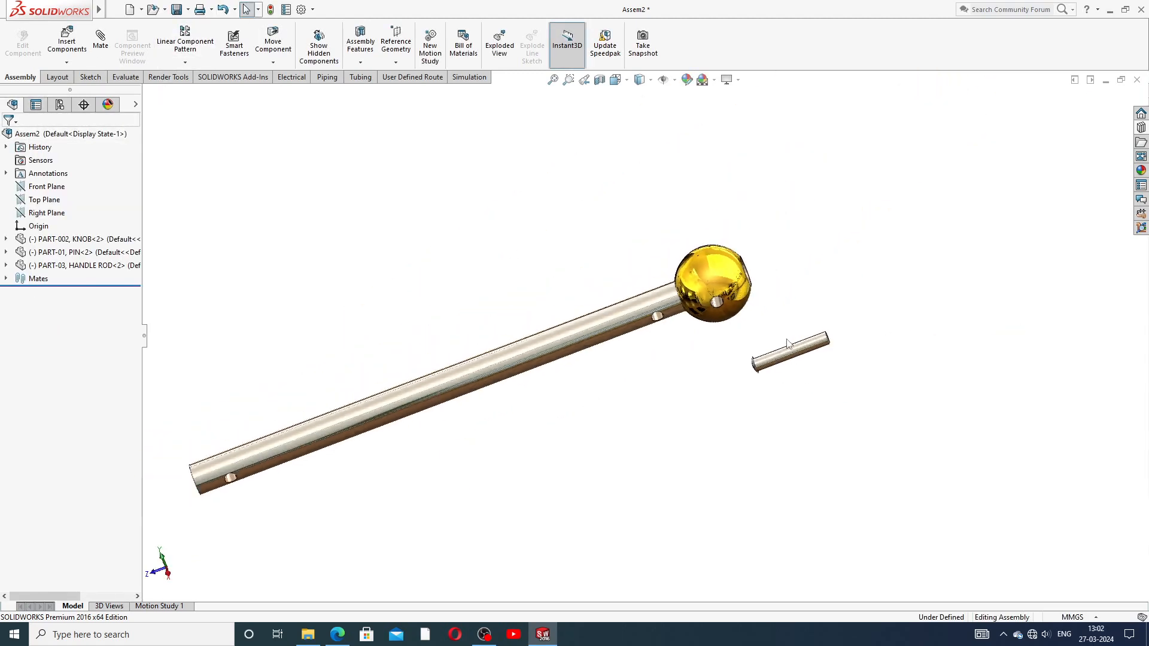
{"action": "left_click", "coordinate": [224, 11]}
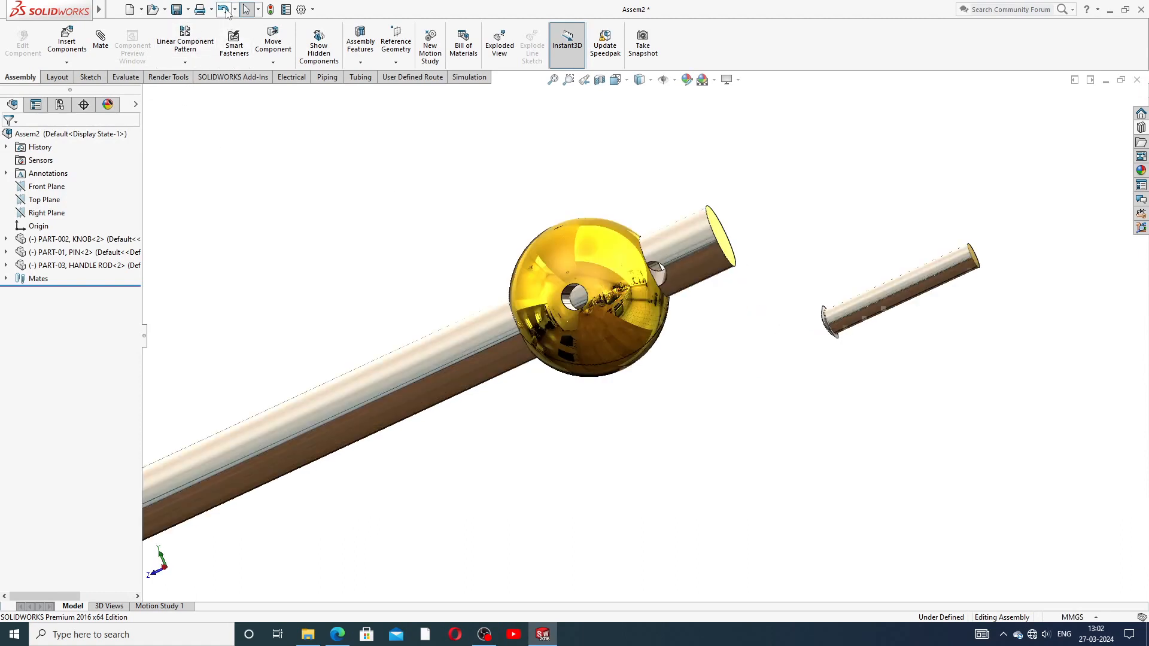
{"action": "scroll", "coordinate": [582, 350], "scroll_direction": "up", "scroll_amount": 3}
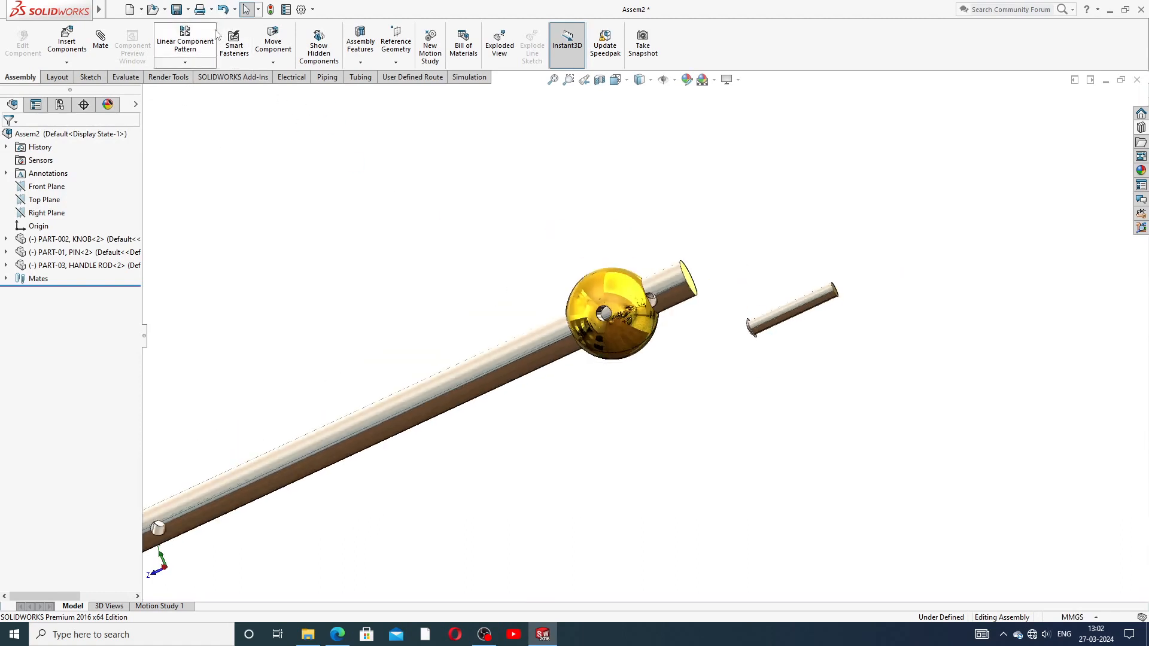
{"action": "left_click", "coordinate": [224, 11]}
{"action": "left_click", "coordinate": [224, 12]}
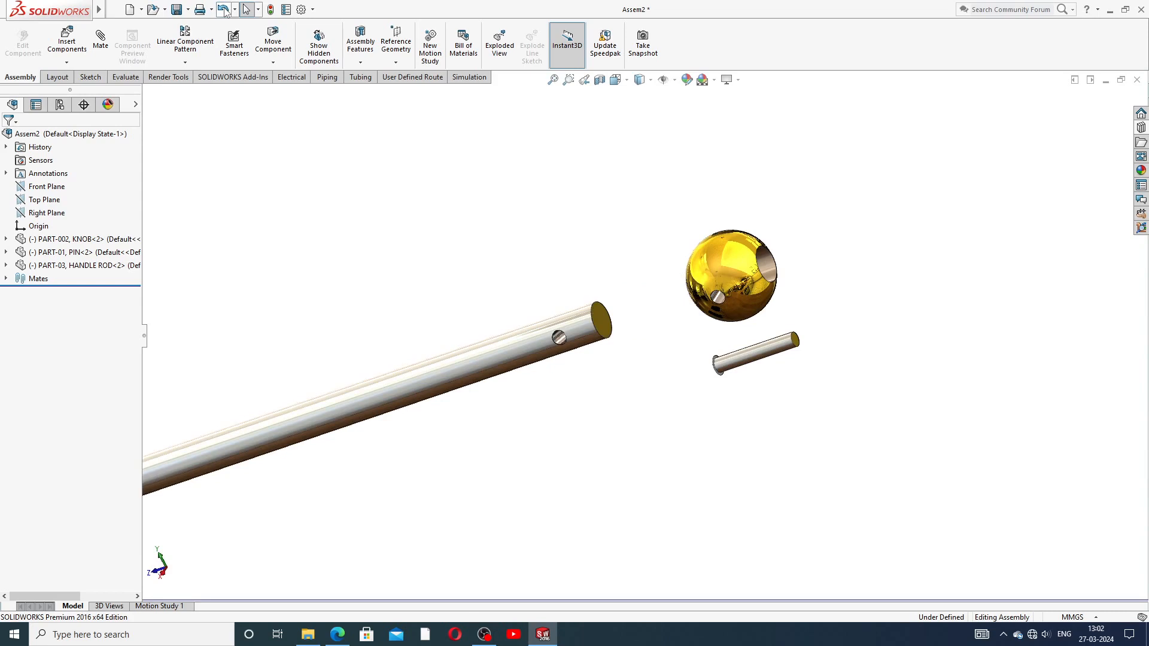
{"action": "middle_click_drag", "start_coordinate": [436, 225], "coordinate": [527, 303]}
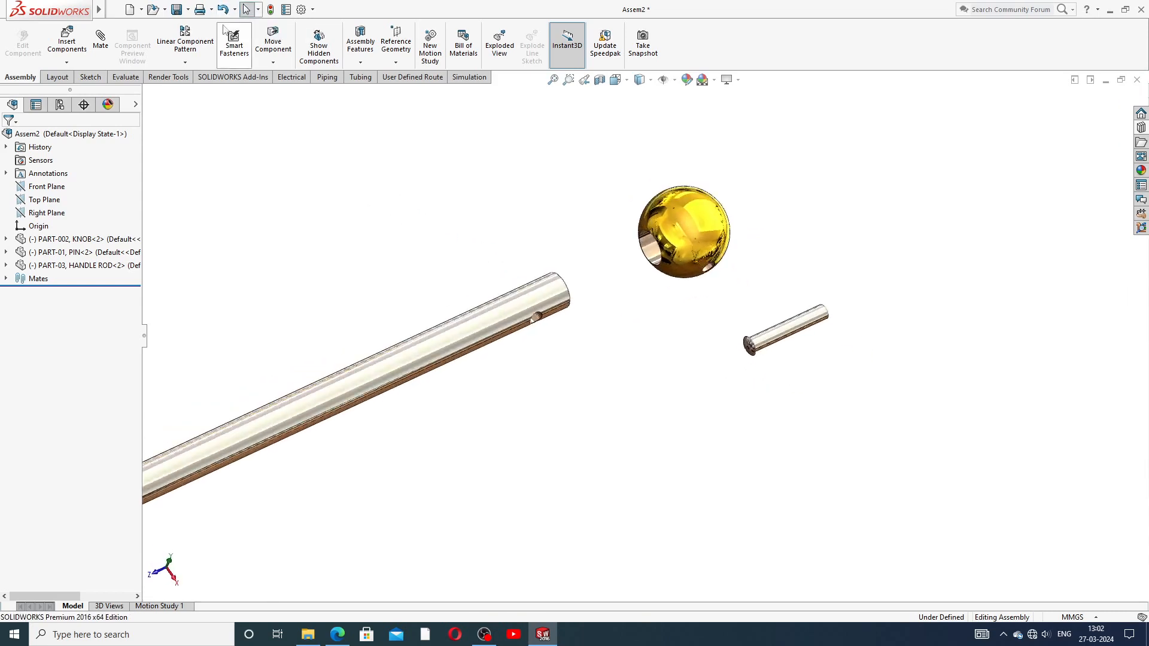
{"action": "left_click", "coordinate": [223, 10]}
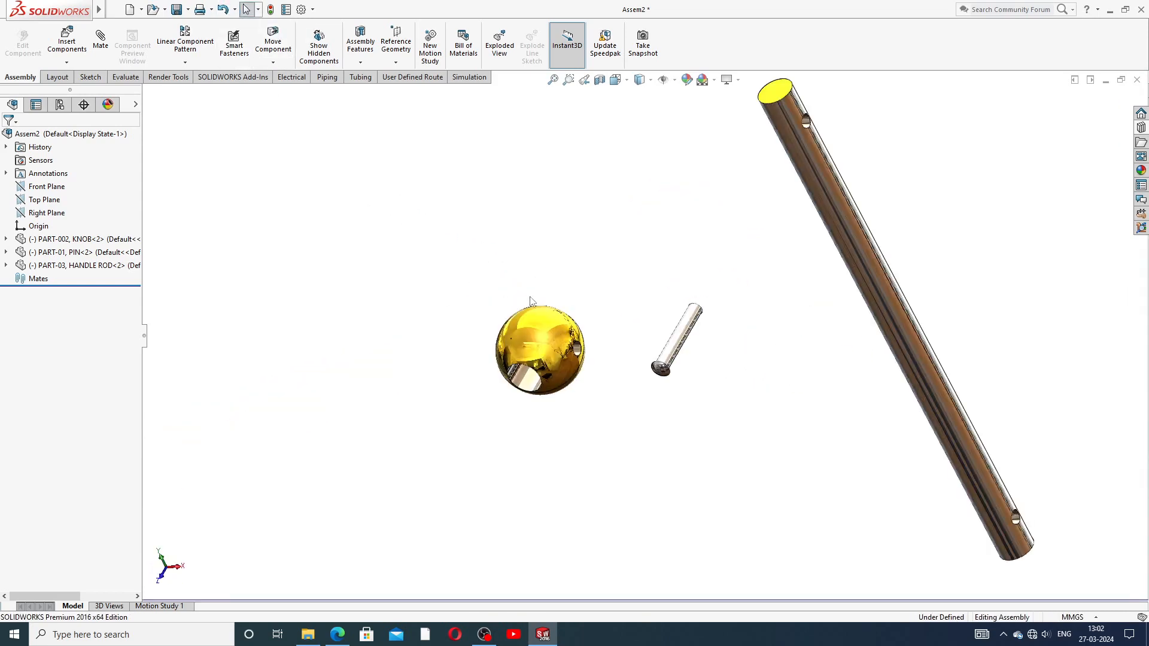
Step: Zoom the view and start a new mate
{"action": "scroll", "coordinate": [610, 290], "scroll_direction": "up", "scroll_amount": 3}
{"action": "scroll", "coordinate": [628, 341], "scroll_direction": "down", "scroll_amount": 3}
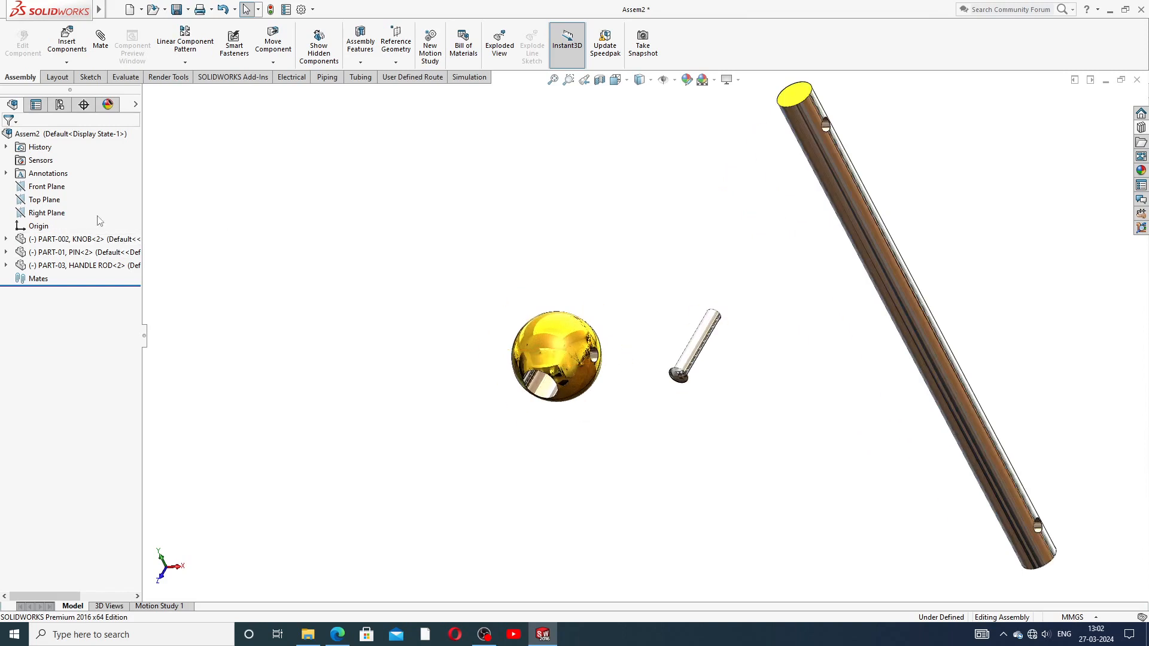
{"action": "left_click", "coordinate": [99, 43]}
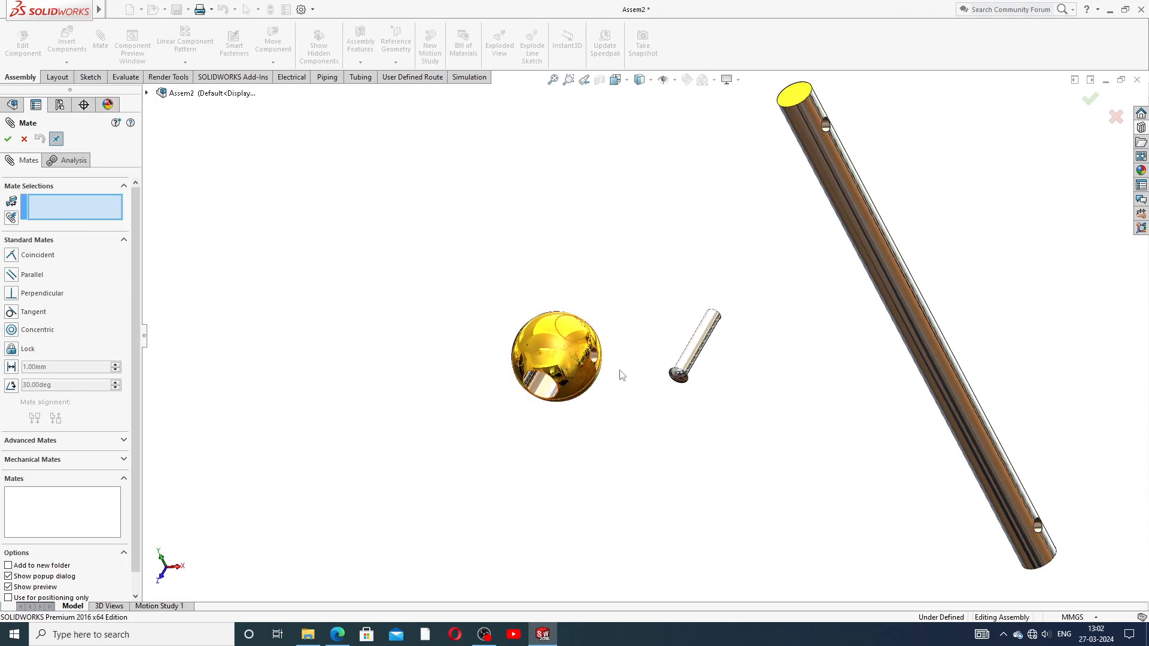
Step: Try a concentric mate between the pin and handle rod faces, then cancel it
{"action": "left_click", "coordinate": [703, 346]}
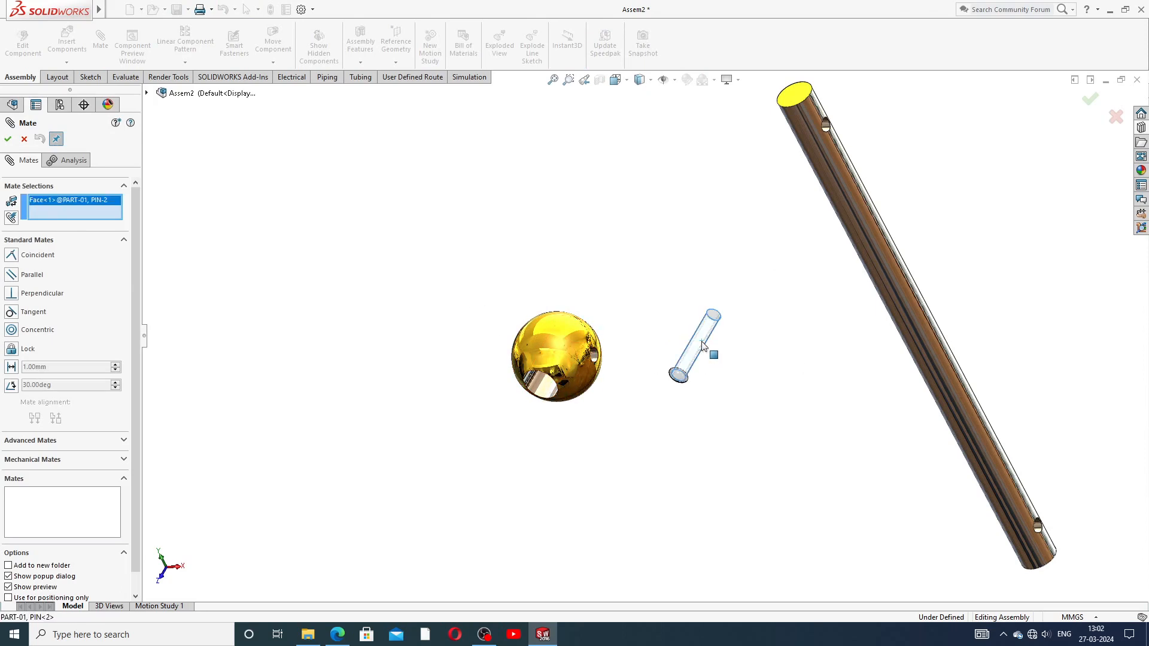
{"action": "left_click", "coordinate": [849, 207]}
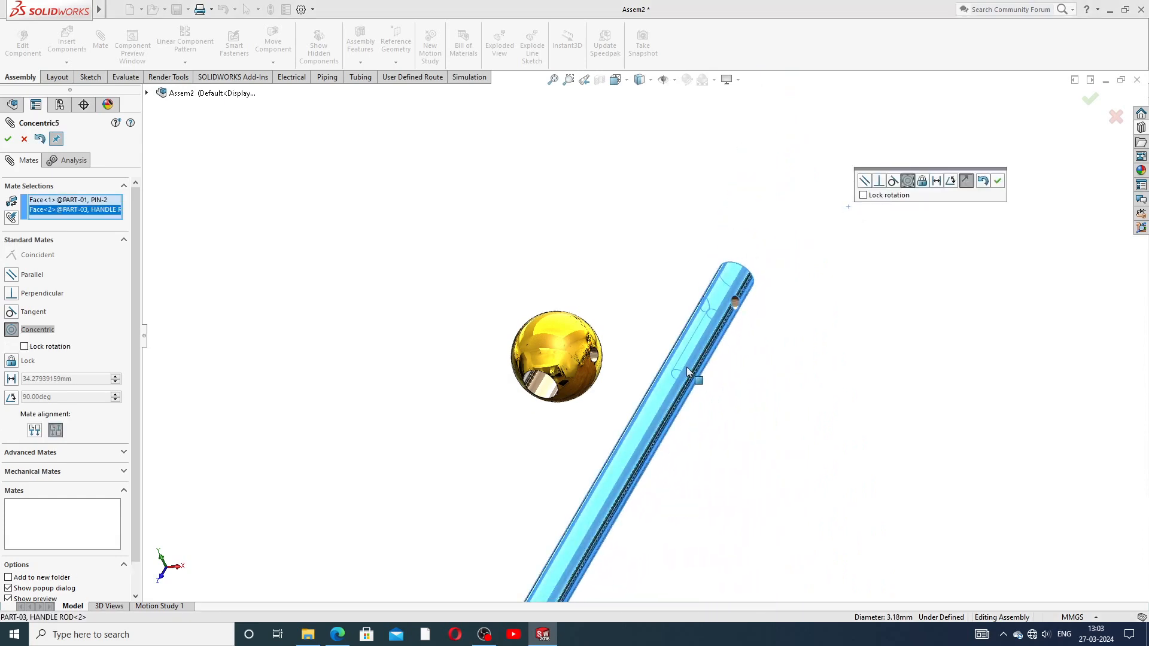
{"action": "middle_click_drag", "start_coordinate": [704, 378], "coordinate": [782, 430]}
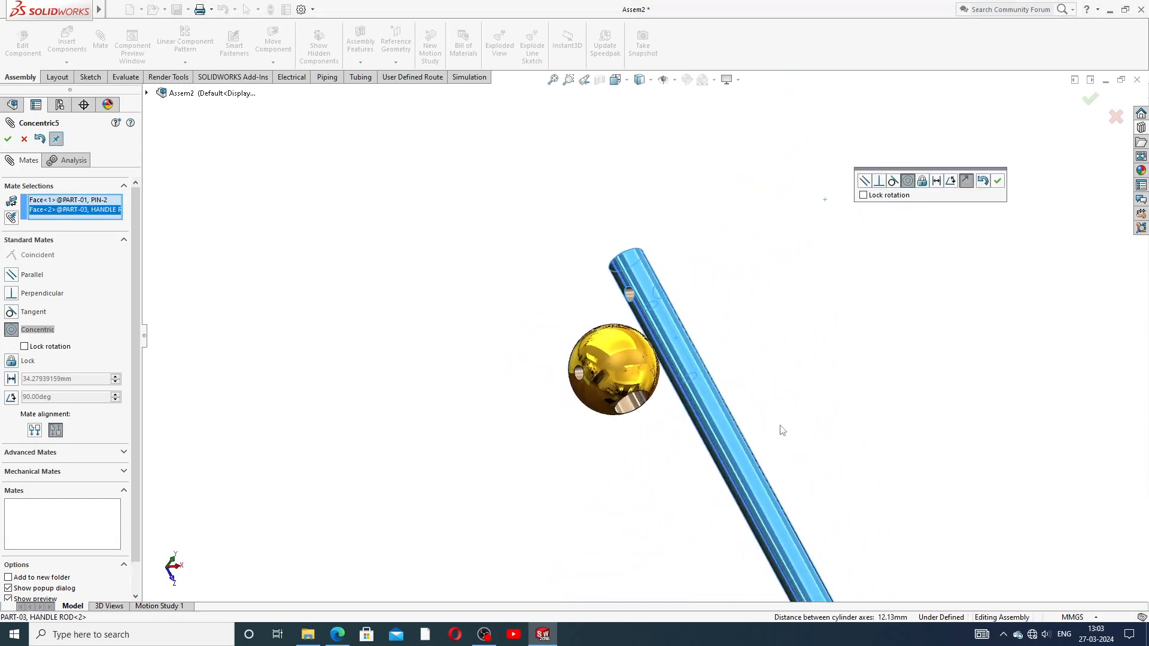
{"action": "left_click_drag", "start_coordinate": [680, 337], "coordinate": [752, 308]}
{"action": "middle_click_drag", "start_coordinate": [685, 363], "coordinate": [550, 335]}
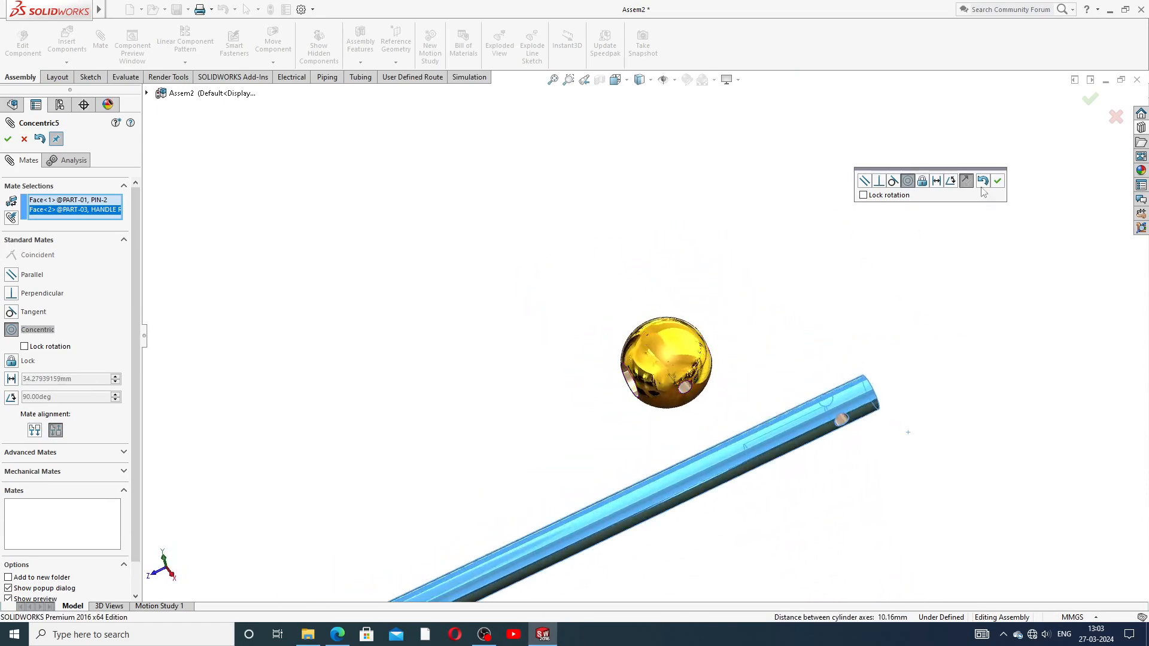
{"action": "left_click", "coordinate": [24, 139]}
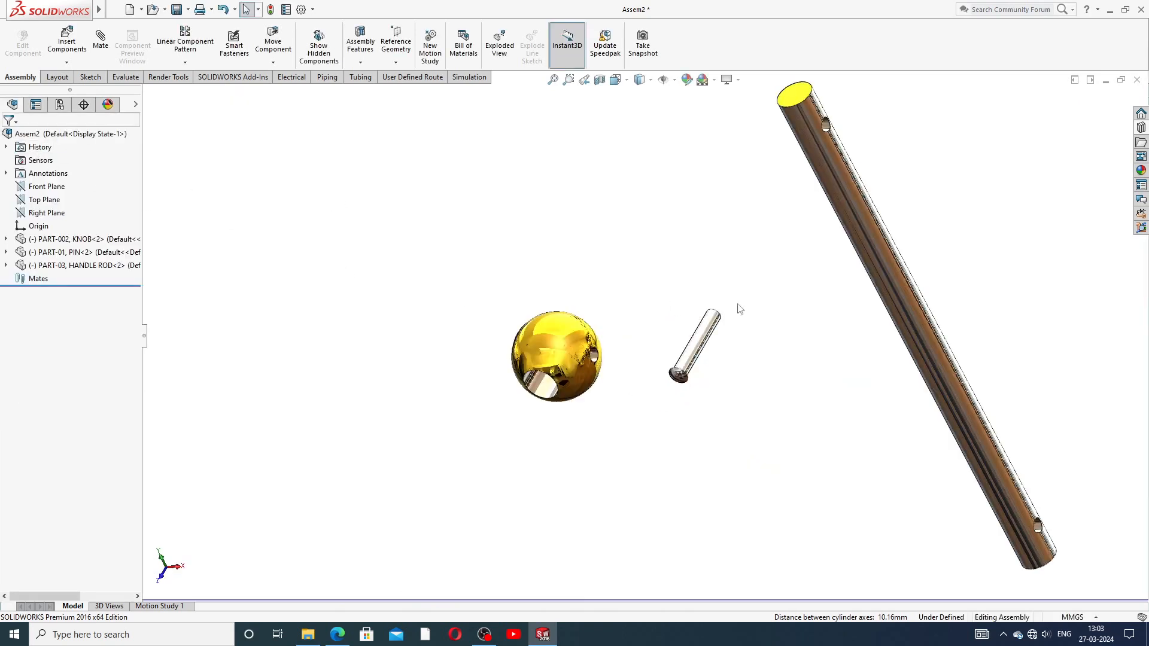
Step: Move the pin above and left of the knob, then close Mate without adding one
{"action": "left_click_drag", "start_coordinate": [709, 352], "coordinate": [490, 288]}
{"action": "left_click", "coordinate": [657, 285]}
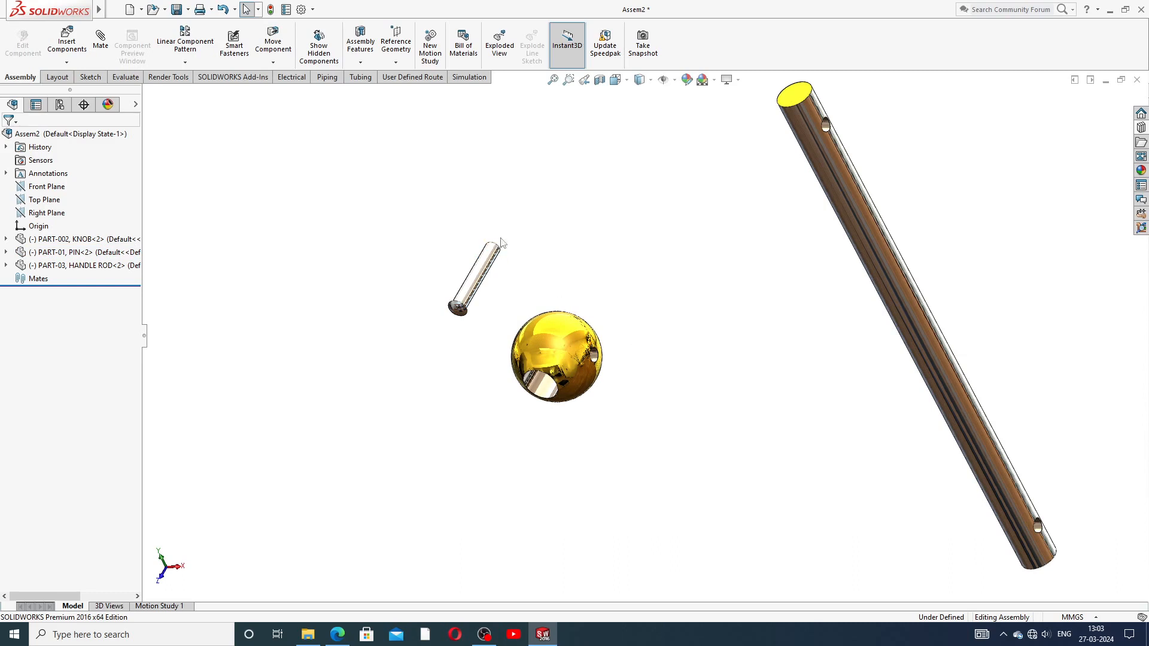
{"action": "left_click", "coordinate": [100, 38]}
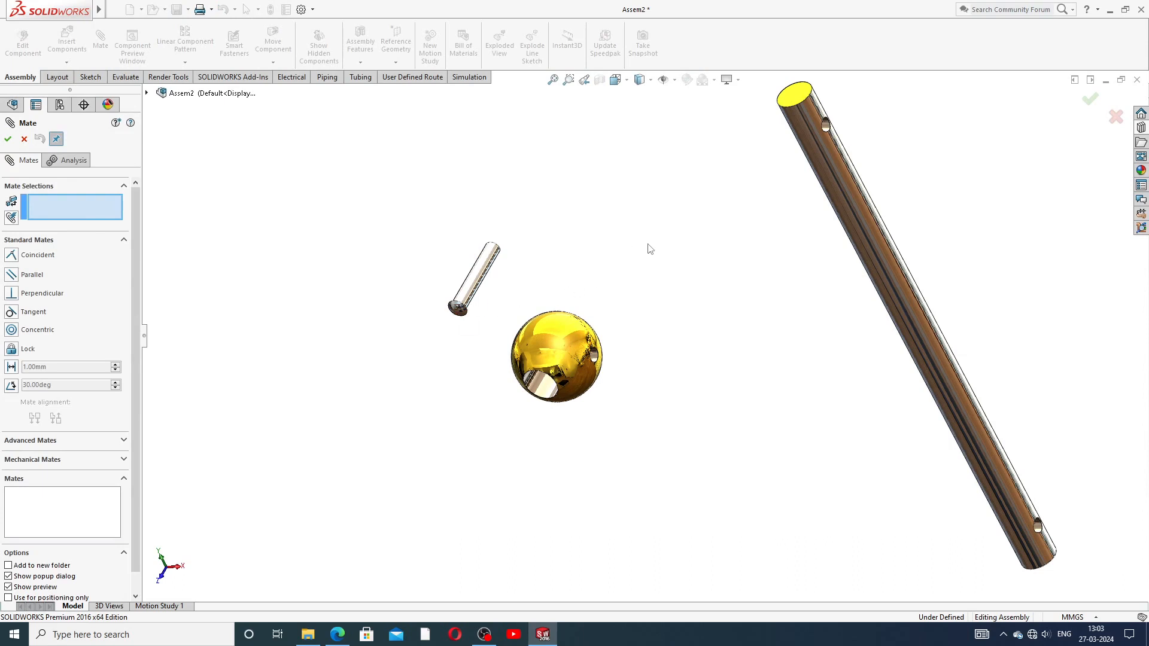
{"action": "scroll", "coordinate": [650, 249], "scroll_direction": "up", "scroll_amount": 3}
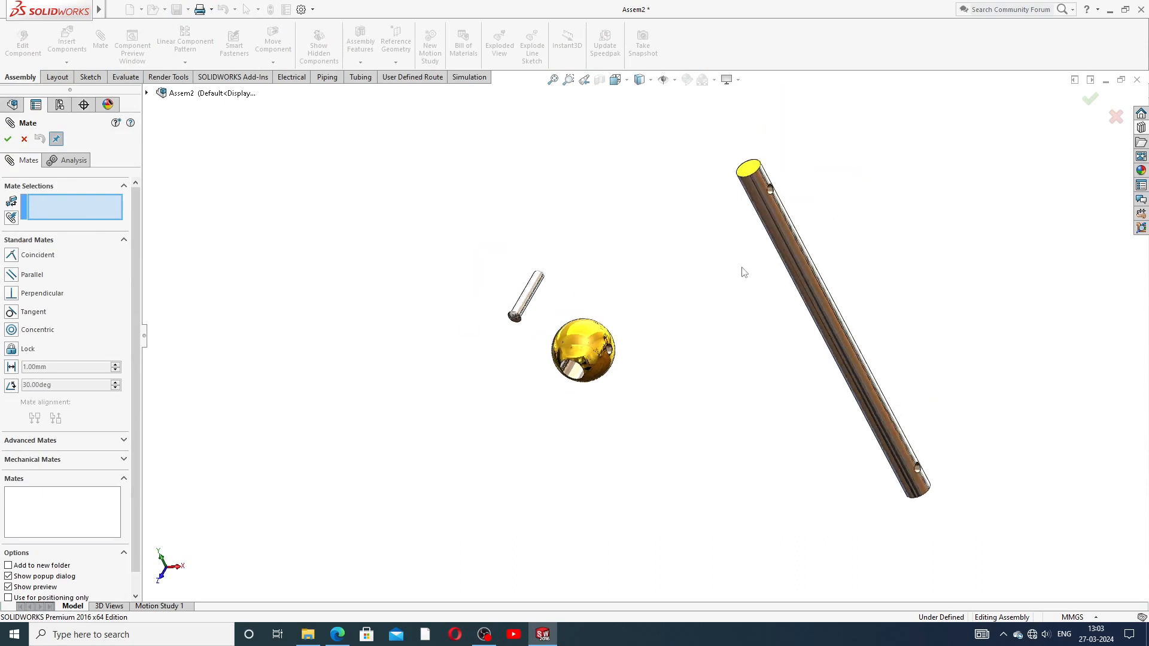
{"action": "left_click", "coordinate": [24, 139]}
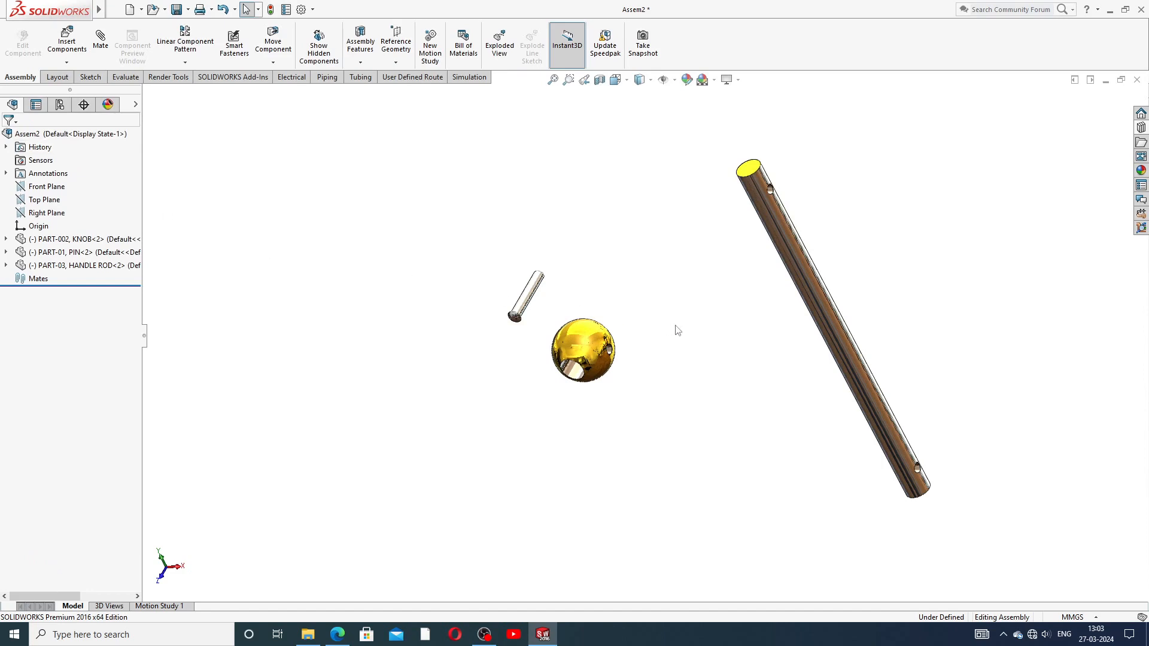
Step: Select all three components and delete them, confirming the deletion
{"action": "key", "text": "ctrl+a"}
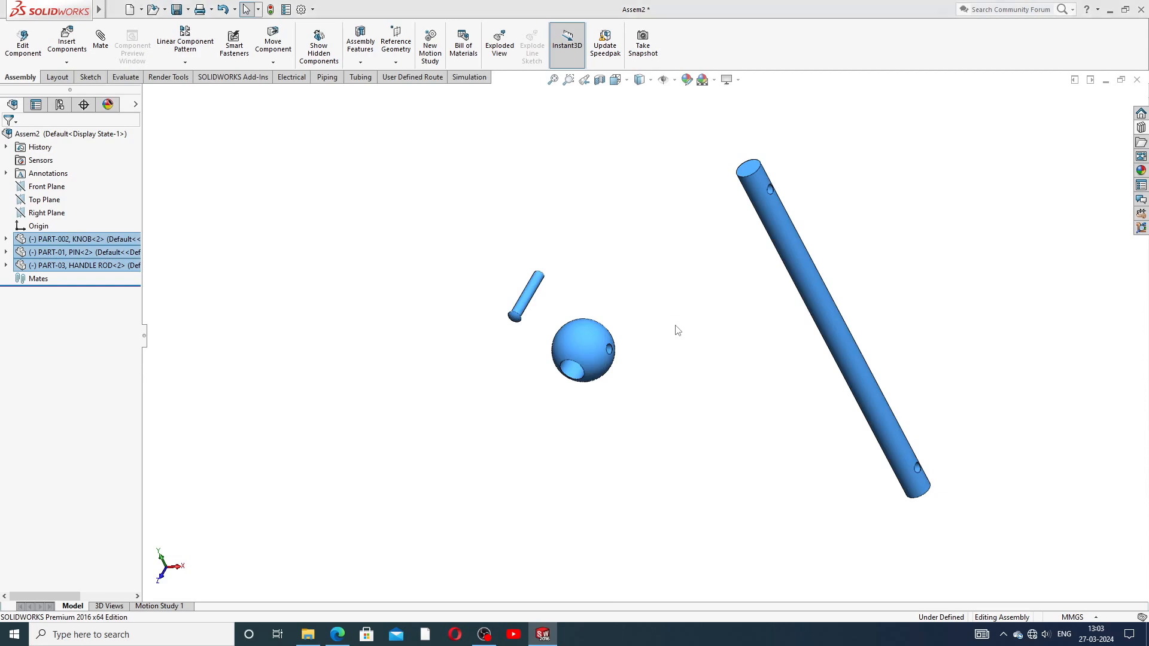
{"action": "key", "text": "Delete"}
{"action": "left_click", "coordinate": [660, 263]}
{"action": "left_click", "coordinate": [661, 262]}
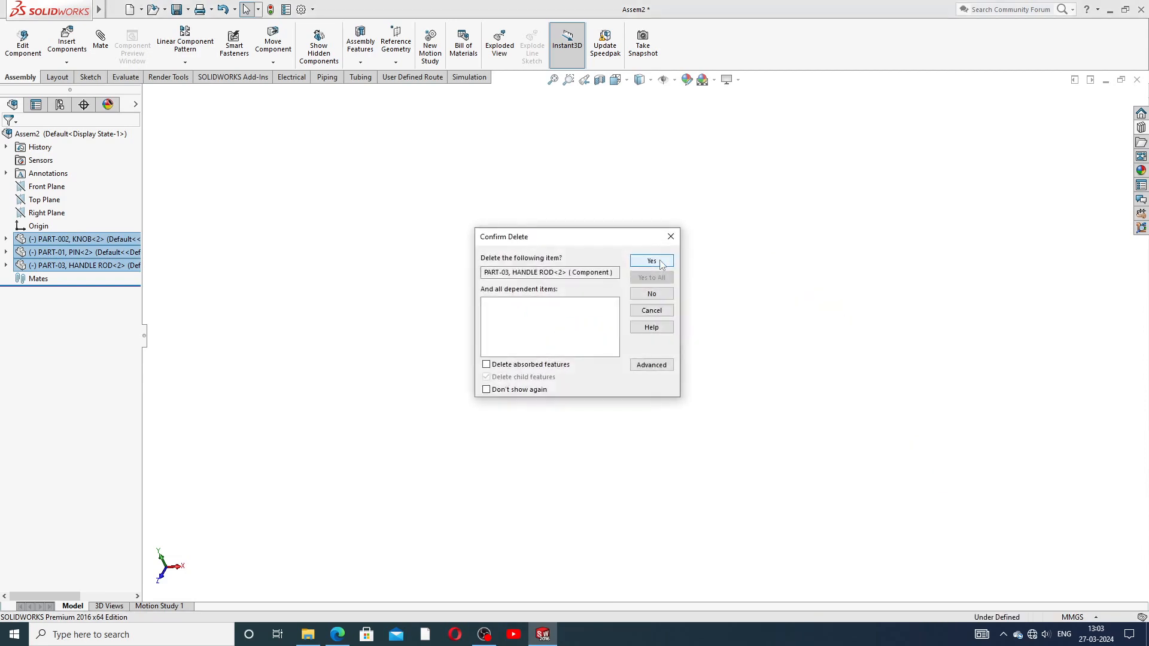
{"action": "left_click", "coordinate": [660, 262]}
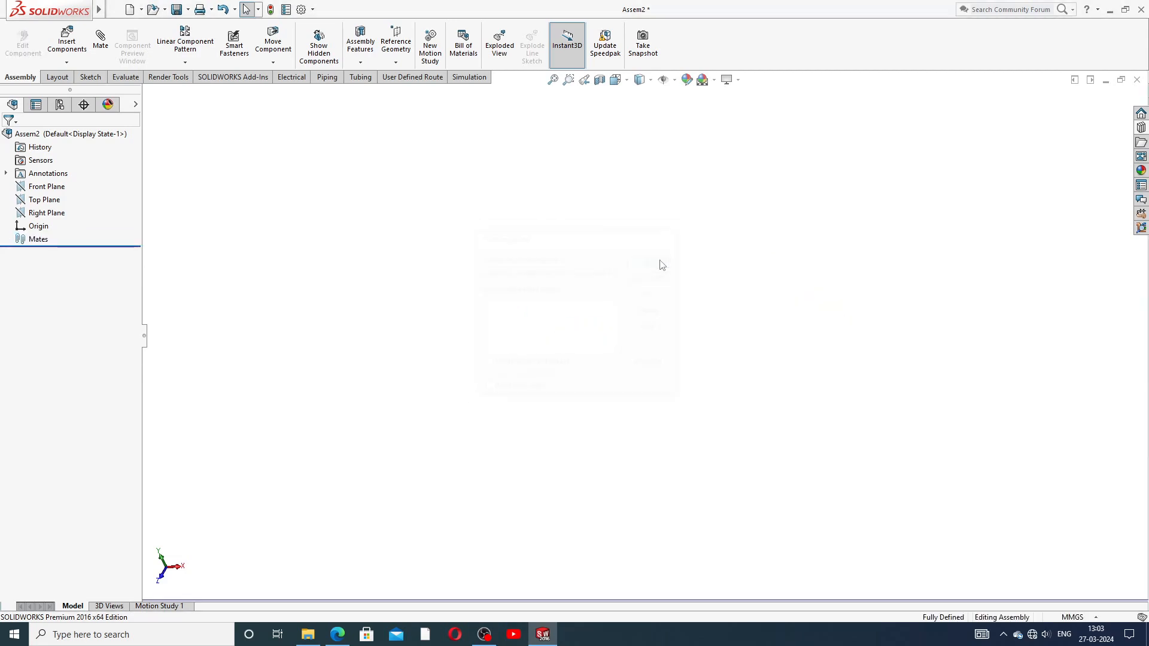
{"action": "left_click", "coordinate": [67, 62]}
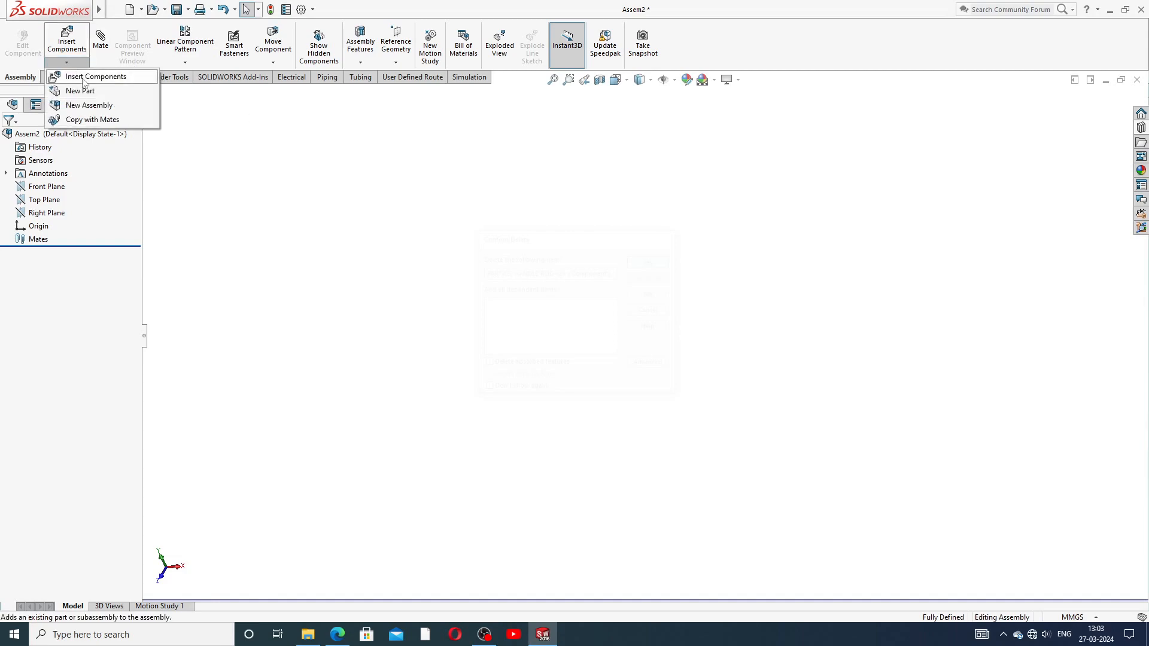
Step: Insert PART-11, LATHE MACHINE BASE and PART-04, JAW PLATES, placing both in Assem2
{"action": "left_click", "coordinate": [88, 78]}
{"action": "left_click", "coordinate": [67, 345]}
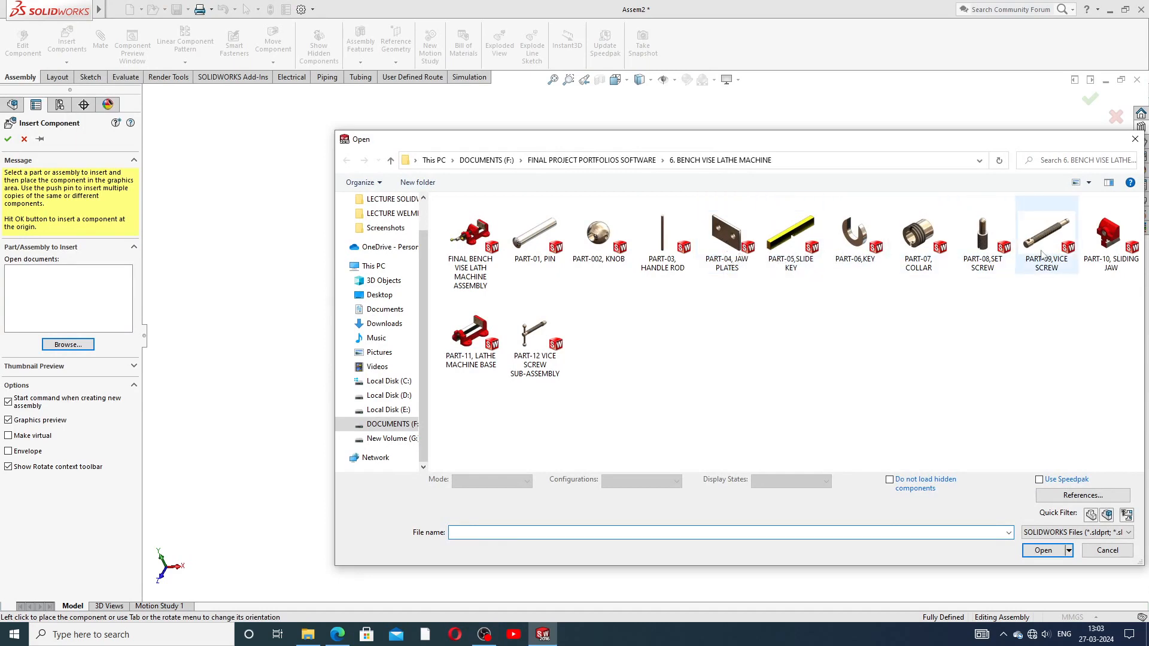
{"action": "left_click", "coordinate": [471, 332]}
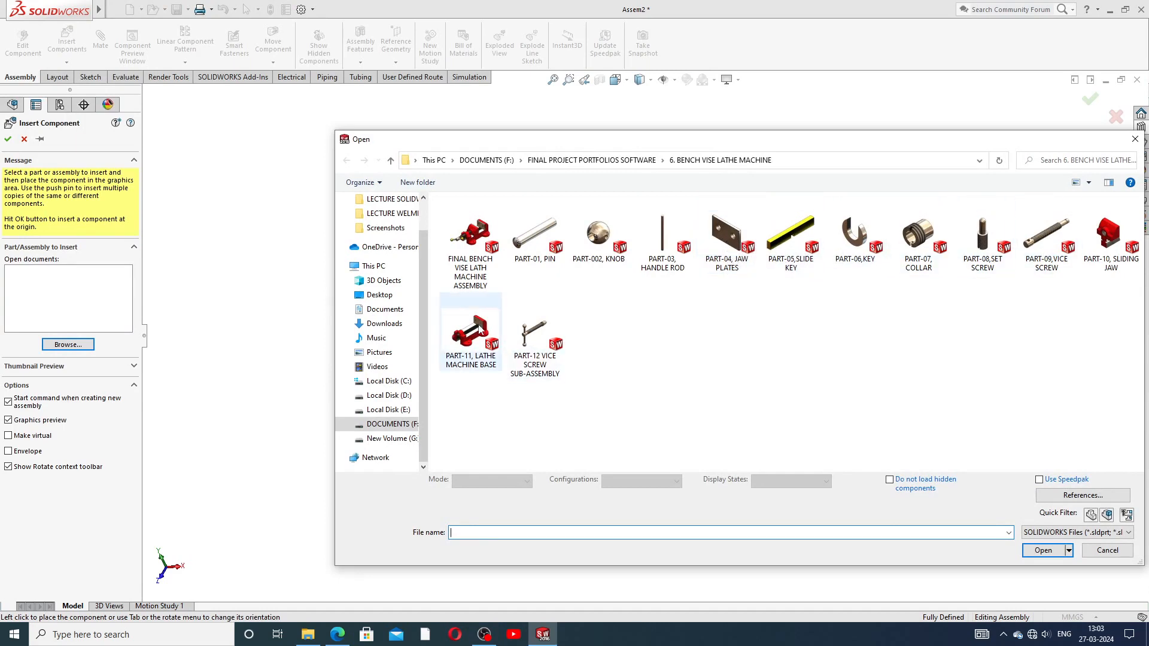
{"action": "left_click", "coordinate": [737, 255], "text": "ctrl"}
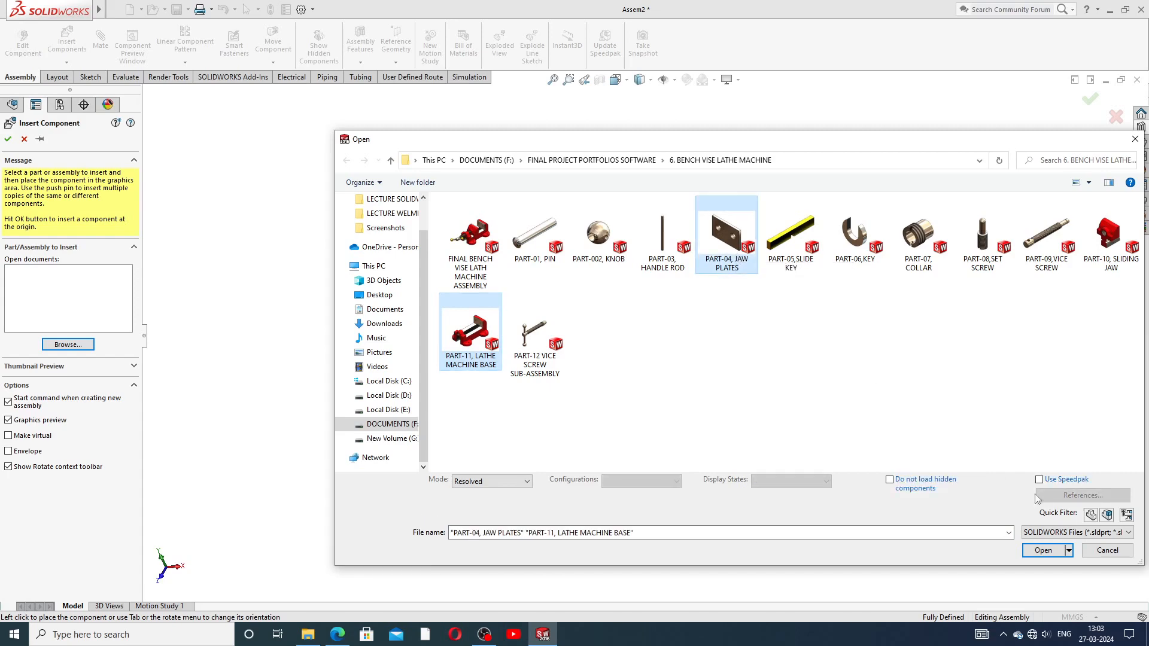
{"action": "left_click", "coordinate": [1043, 550]}
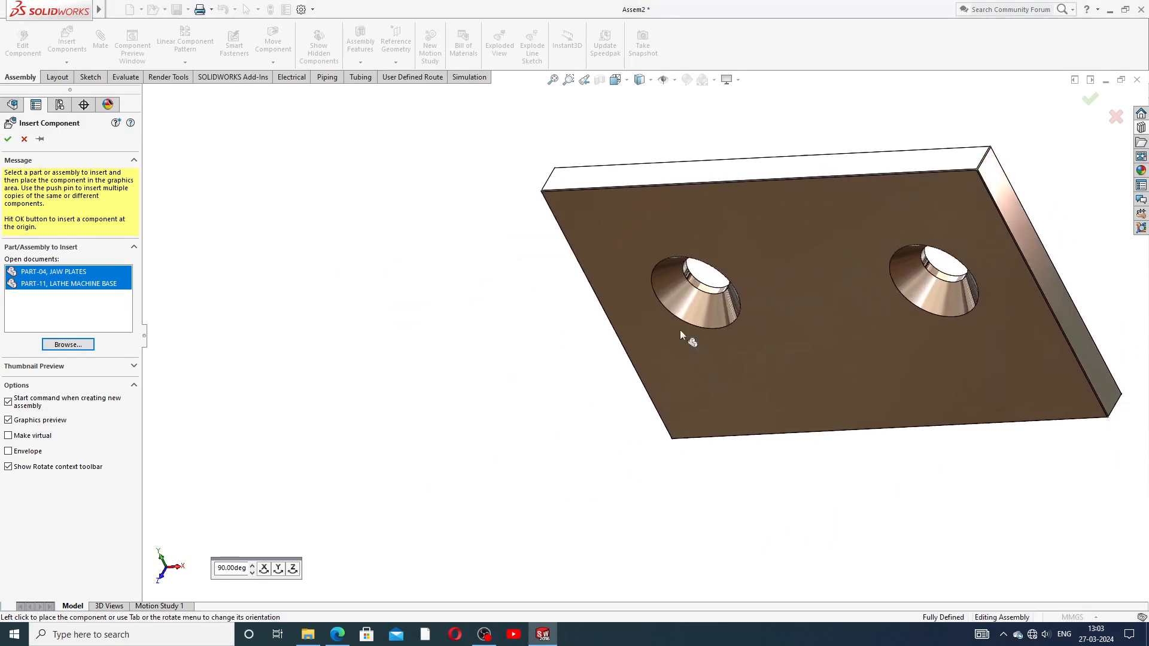
{"action": "left_click", "coordinate": [680, 331]}
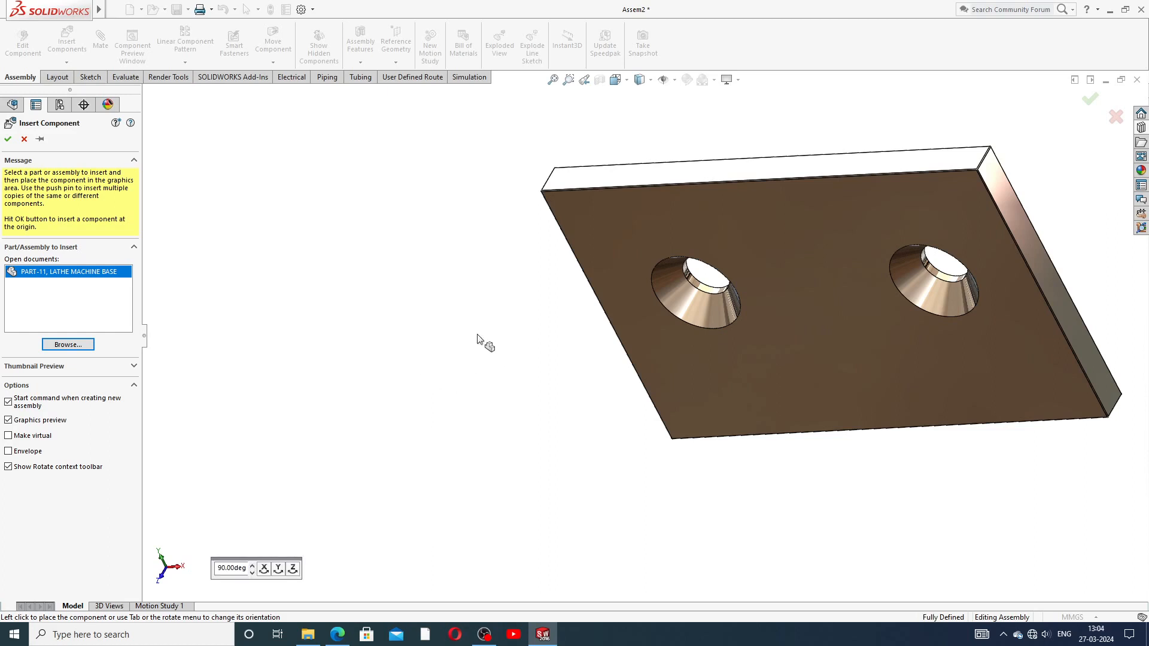
{"action": "left_click", "coordinate": [698, 289]}
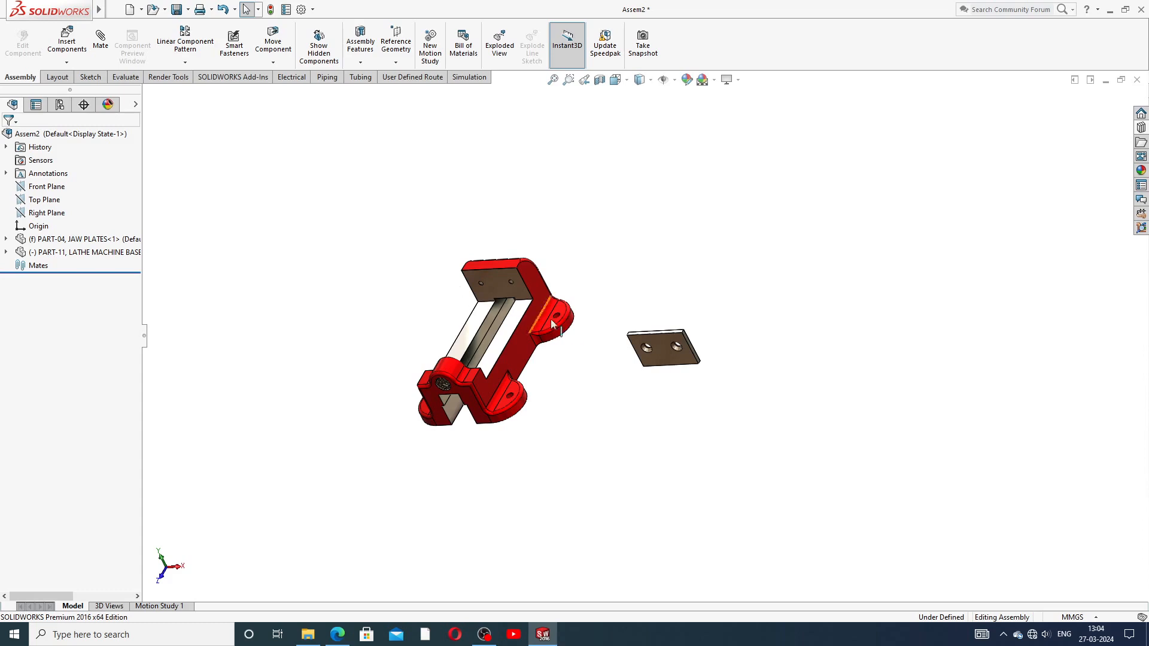
{"action": "scroll", "coordinate": [549, 362], "scroll_direction": "down", "scroll_amount": 3}
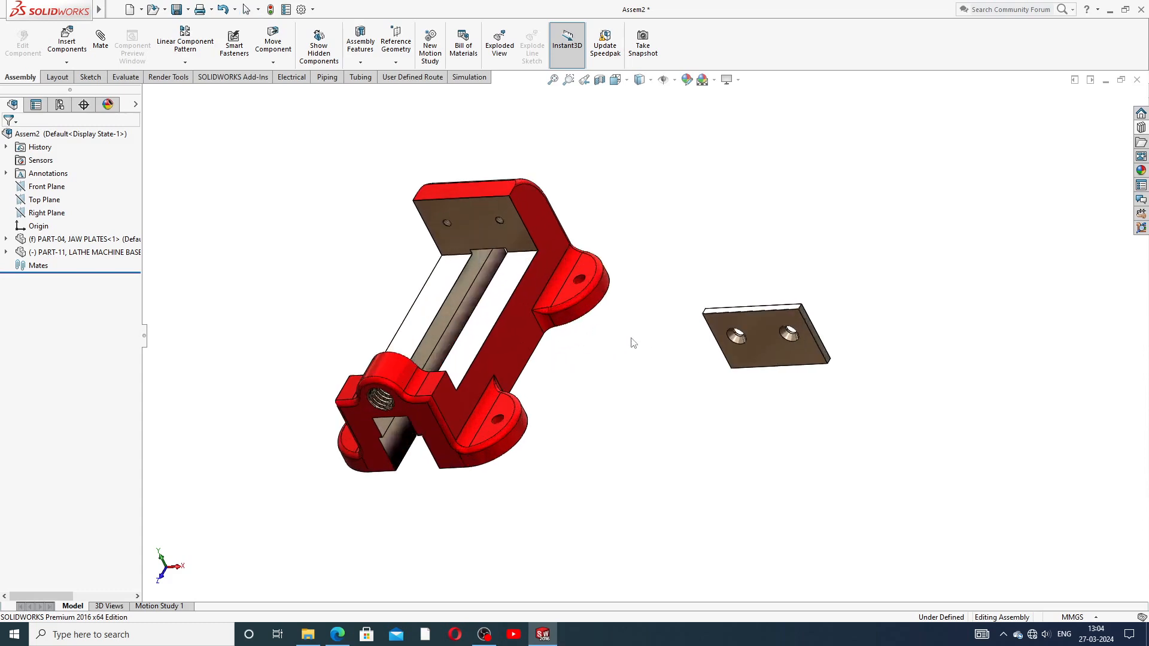
{"action": "middle_click_drag", "start_coordinate": [631, 335], "coordinate": [711, 308]}
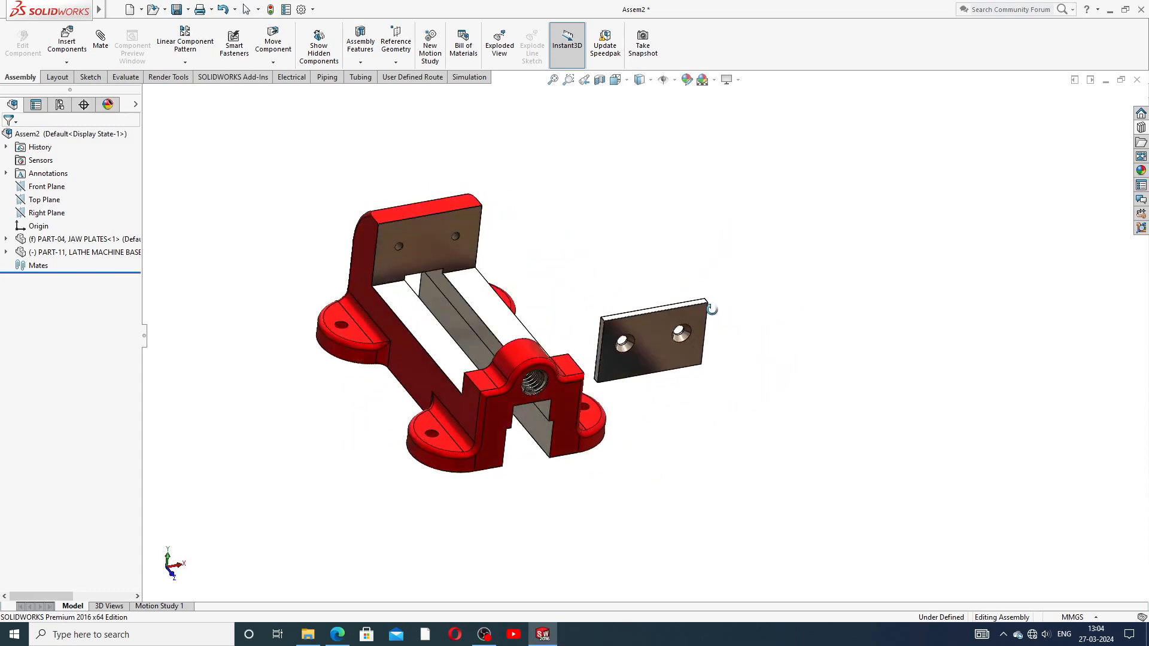
{"action": "left_click", "coordinate": [646, 329]}
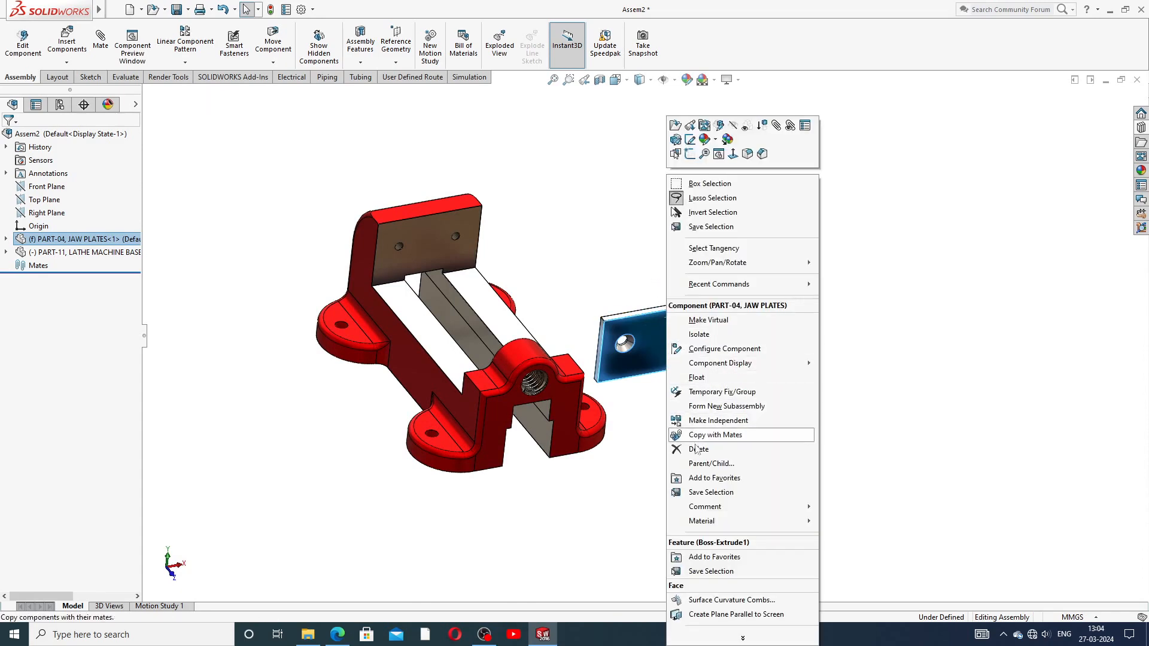
{"action": "left_click", "coordinate": [704, 381]}
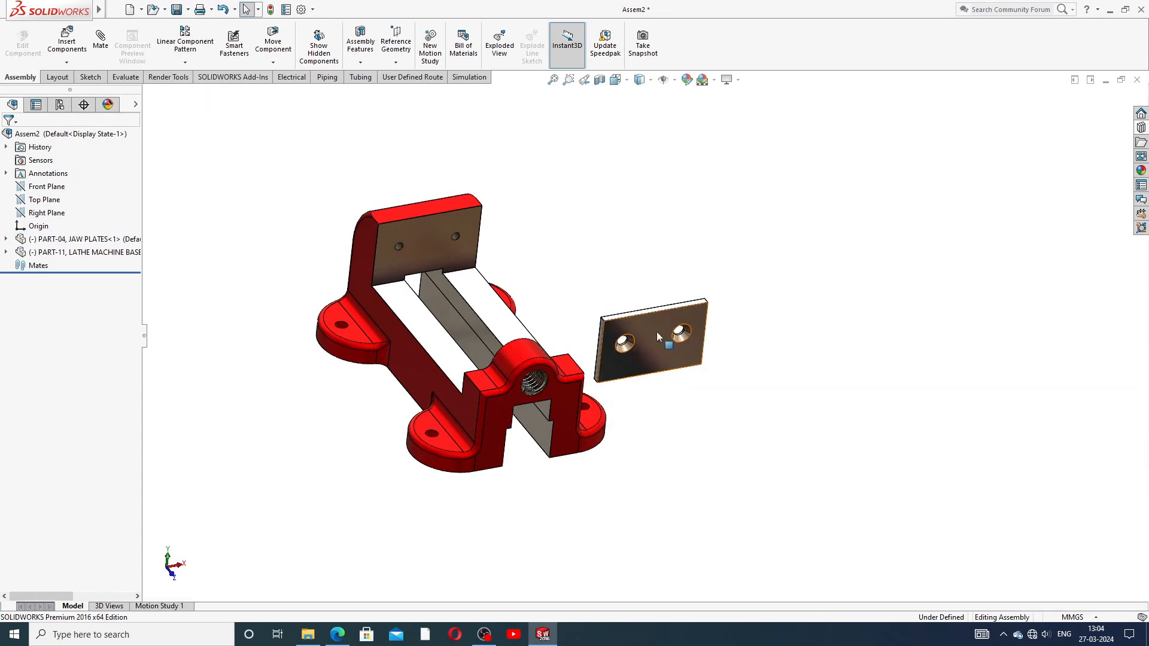
{"action": "left_click_drag", "start_coordinate": [657, 329], "coordinate": [670, 182]}
{"action": "left_click", "coordinate": [701, 250]}
{"action": "middle_click_drag", "start_coordinate": [630, 313], "coordinate": [591, 274]}
{"action": "scroll", "coordinate": [520, 318], "scroll_direction": "down", "scroll_amount": 3}
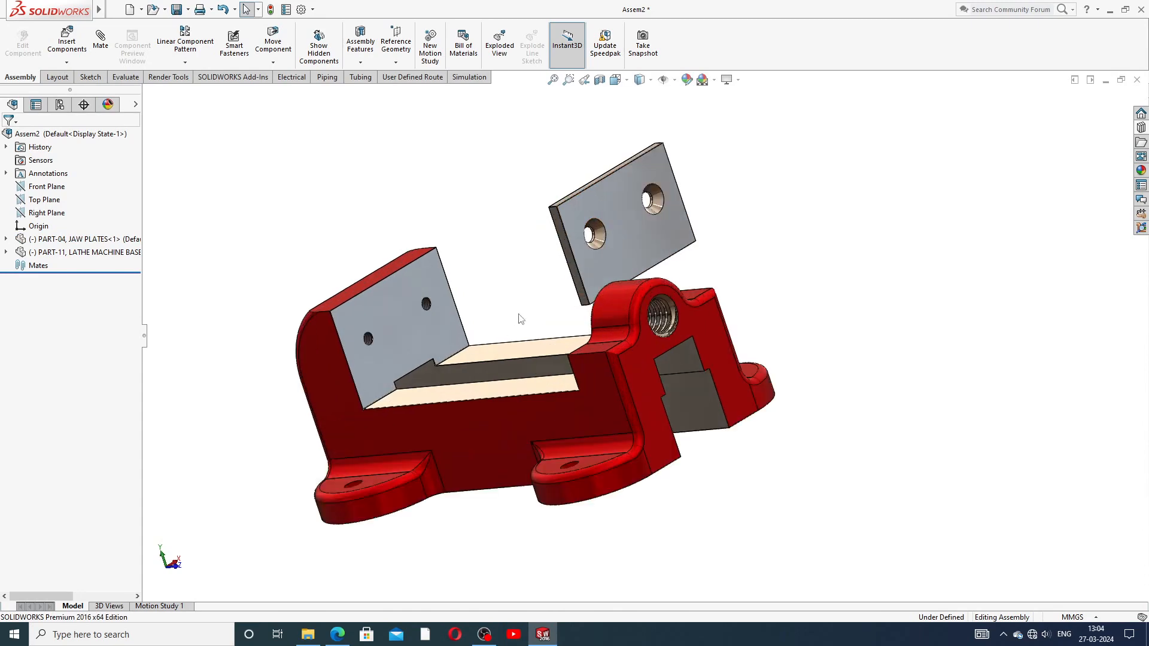
{"action": "left_click", "coordinate": [338, 633]}
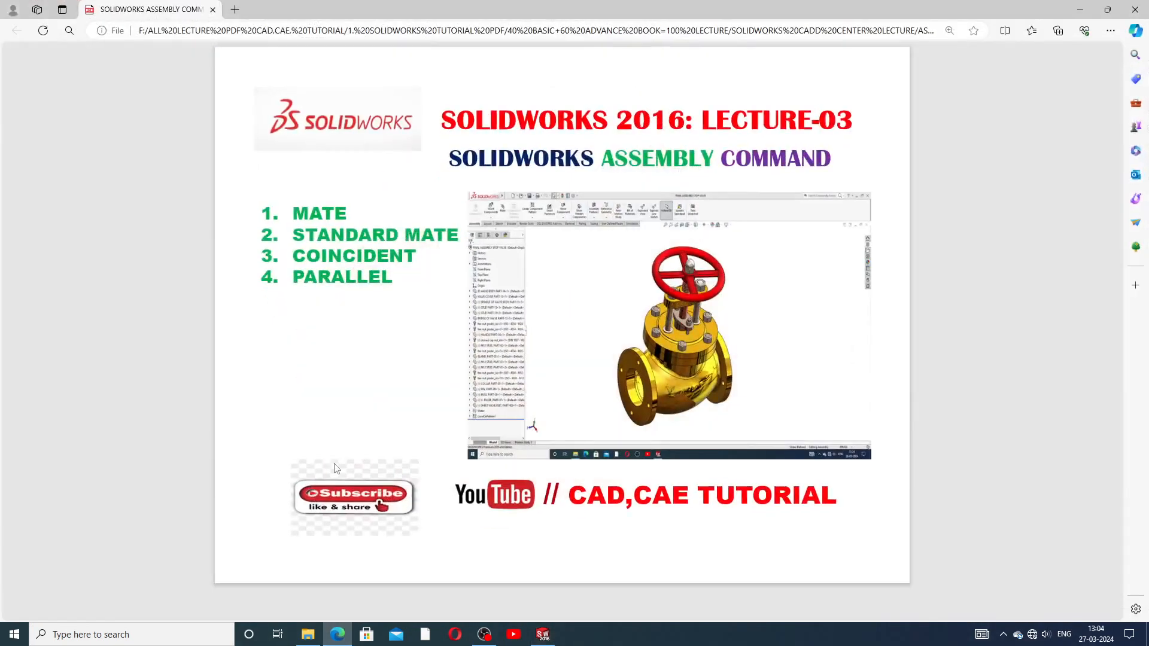
{"action": "left_click", "coordinate": [337, 634]}
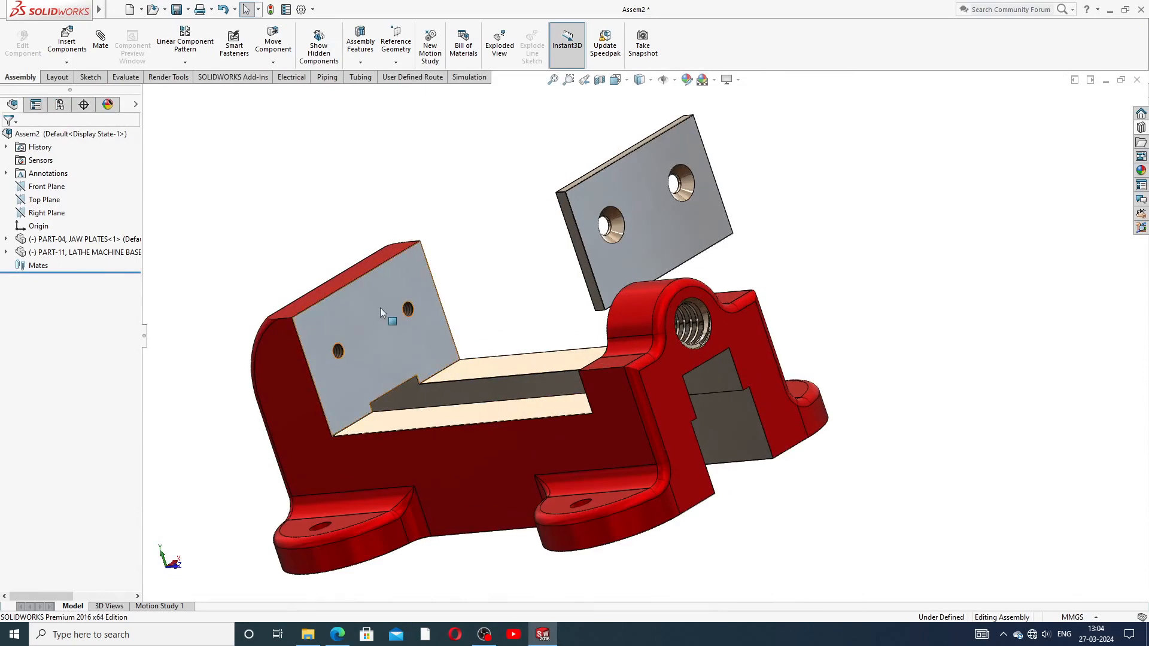
Step: Mate the base's fixed jaw face coincident with the jaw plate face as Coincident4
{"action": "middle_click_drag", "start_coordinate": [515, 289], "coordinate": [549, 294]}
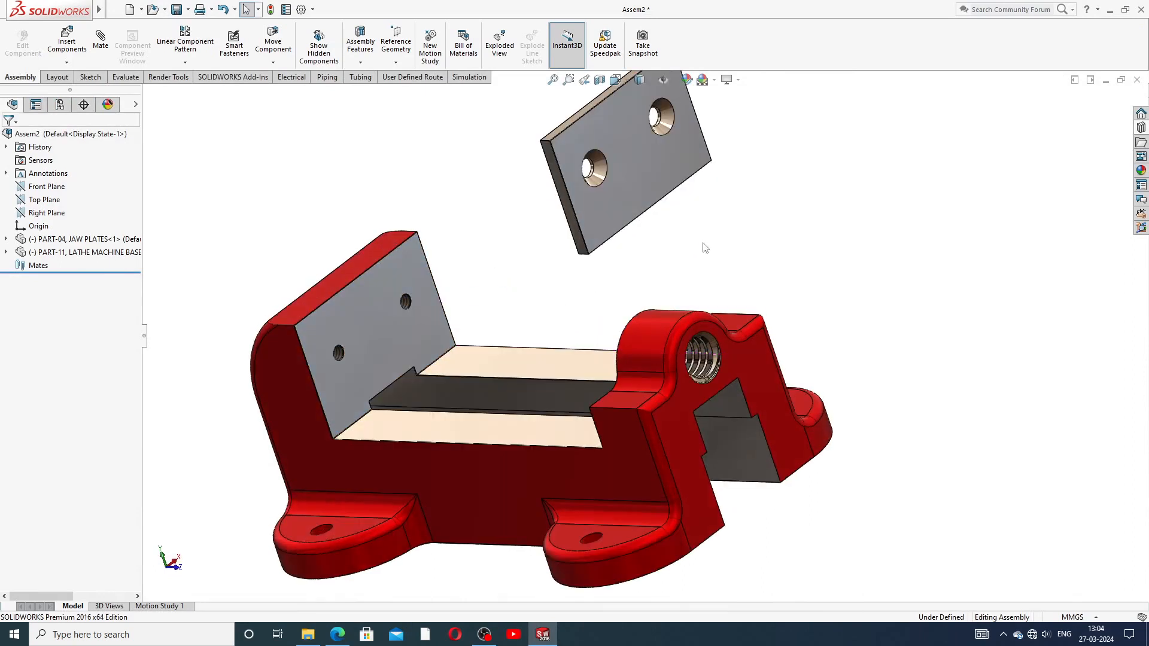
{"action": "left_click", "coordinate": [100, 39]}
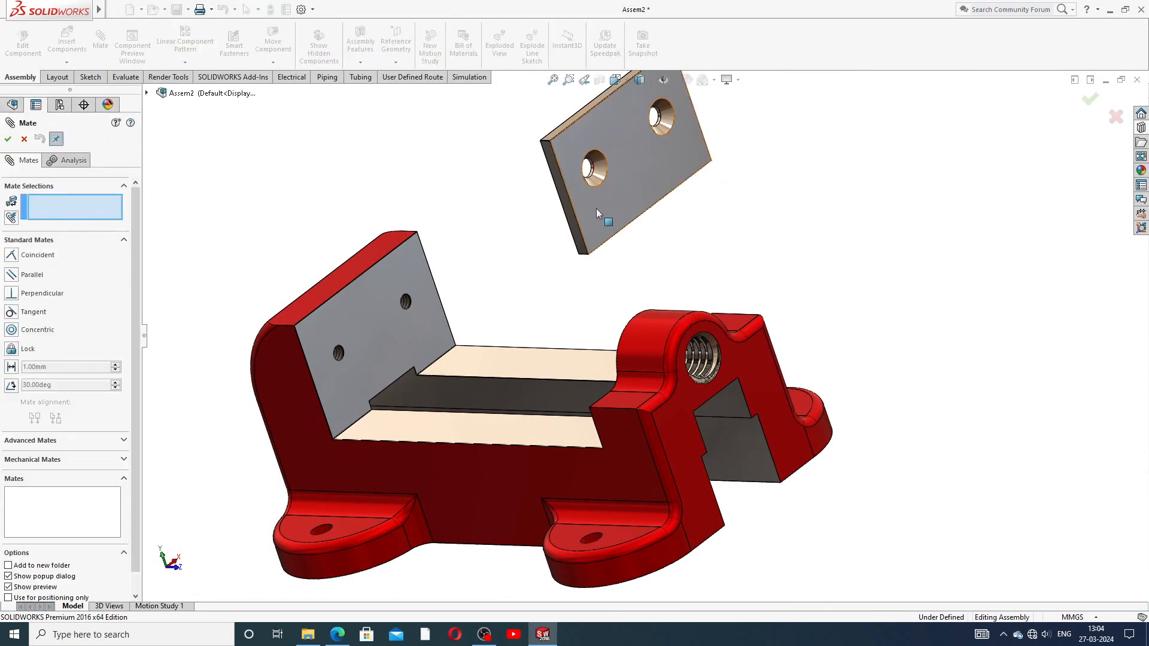
{"action": "left_click", "coordinate": [376, 296]}
{"action": "middle_click_drag", "start_coordinate": [488, 226], "coordinate": [380, 180]}
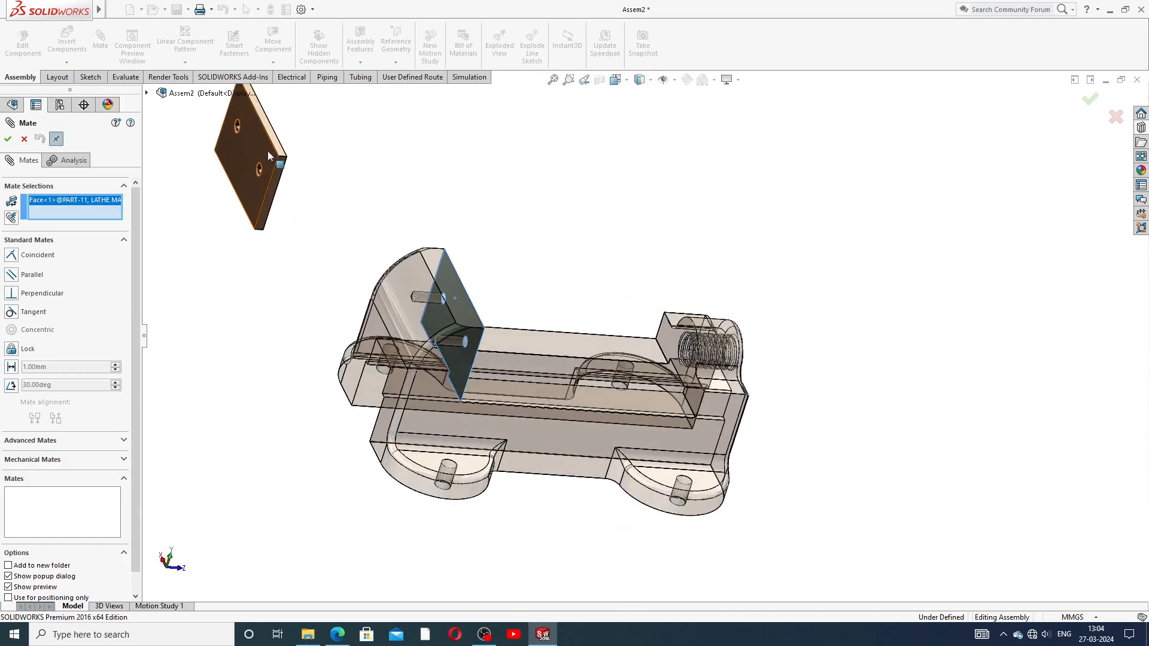
{"action": "left_click", "coordinate": [381, 181]}
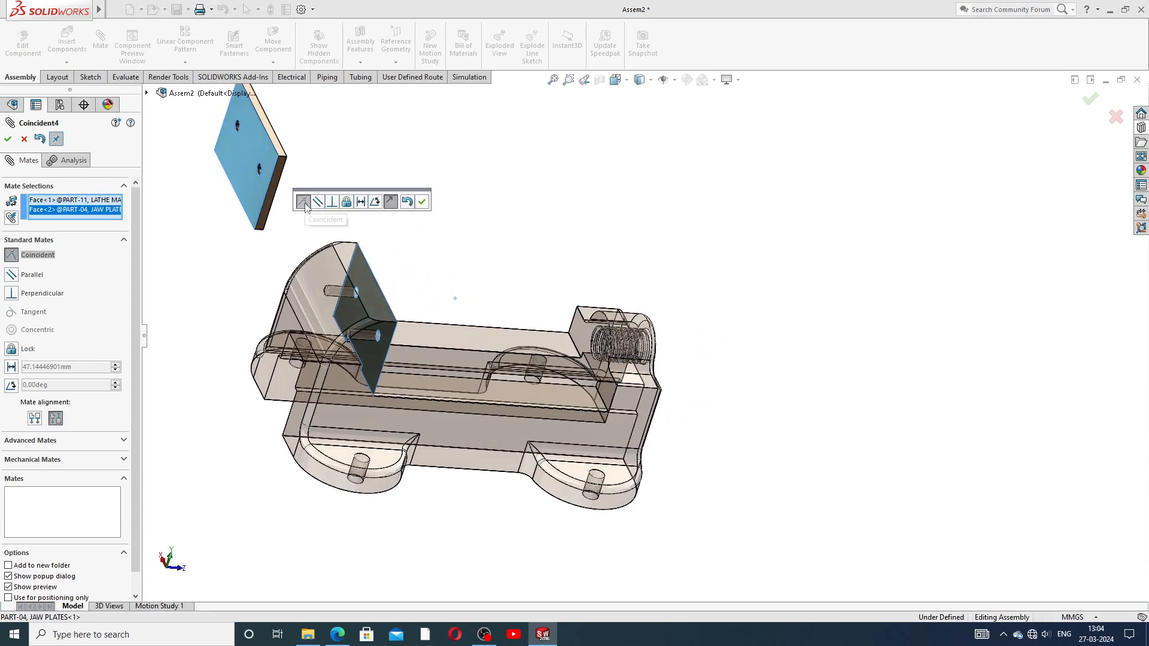
{"action": "left_click", "coordinate": [422, 202]}
Step: Drag the jaw plate to test its remaining freedom of movement
{"action": "middle_click_drag", "start_coordinate": [453, 258], "coordinate": [406, 247]}
{"action": "scroll", "coordinate": [406, 240], "scroll_direction": "up", "scroll_amount": 2}
{"action": "left_click_drag", "start_coordinate": [449, 218], "coordinate": [457, 246]}
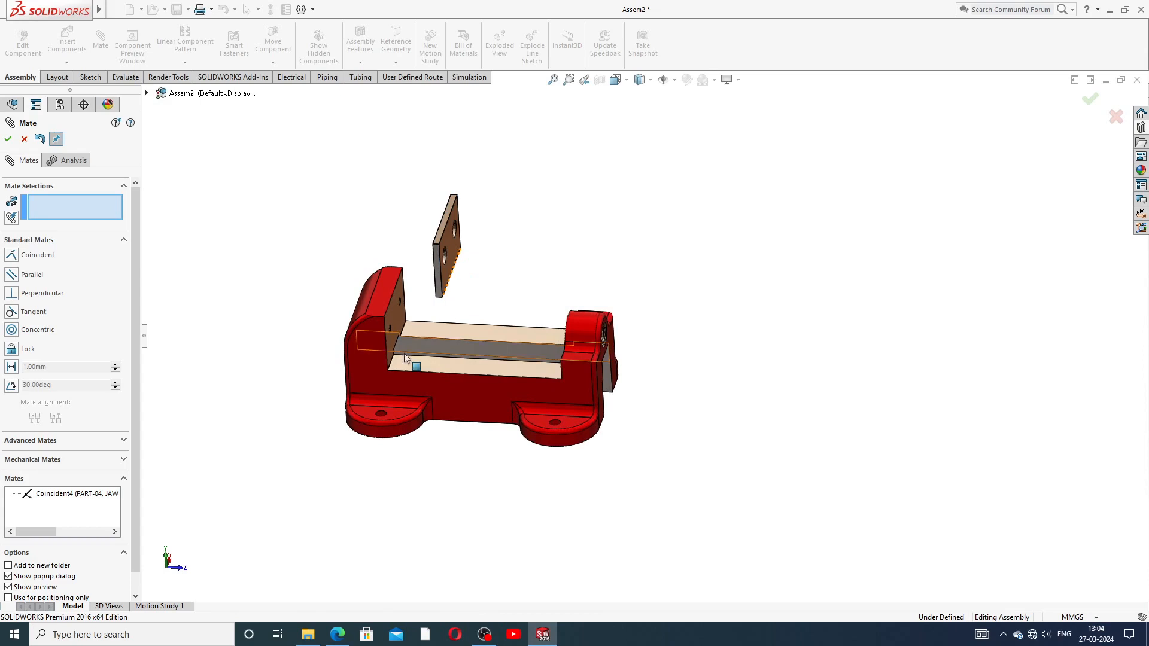
Step: Mate the base's side face coincident with the jaw plate's edge face as Coincident5
{"action": "scroll", "coordinate": [432, 327], "scroll_direction": "down", "scroll_amount": 3}
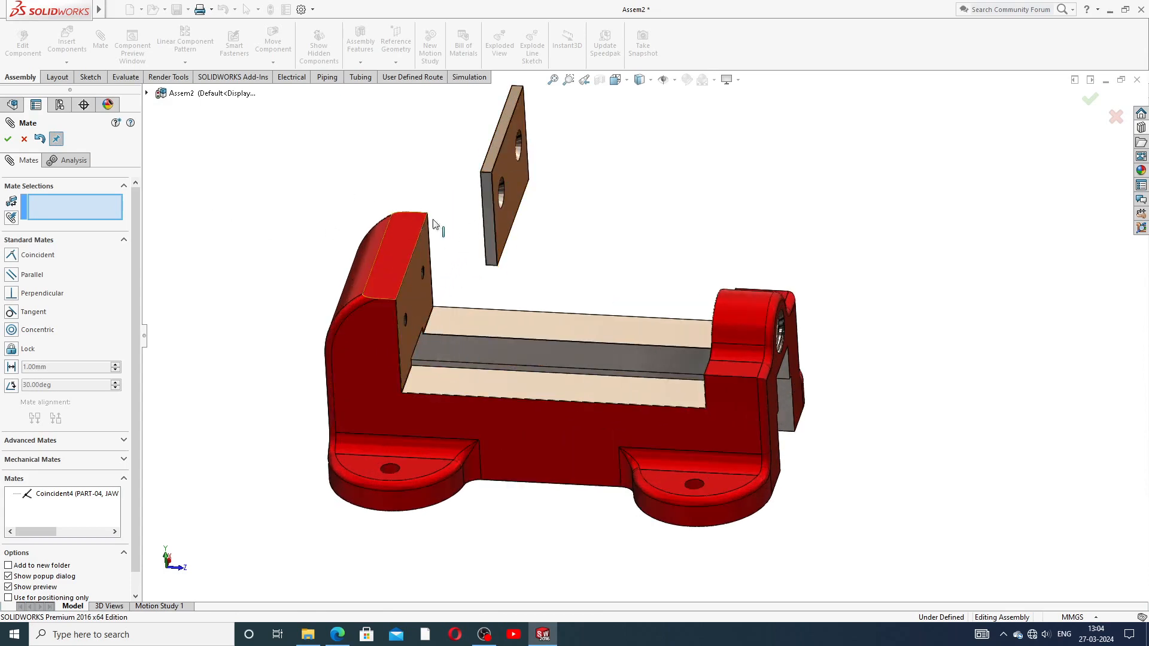
{"action": "left_click", "coordinate": [383, 315]}
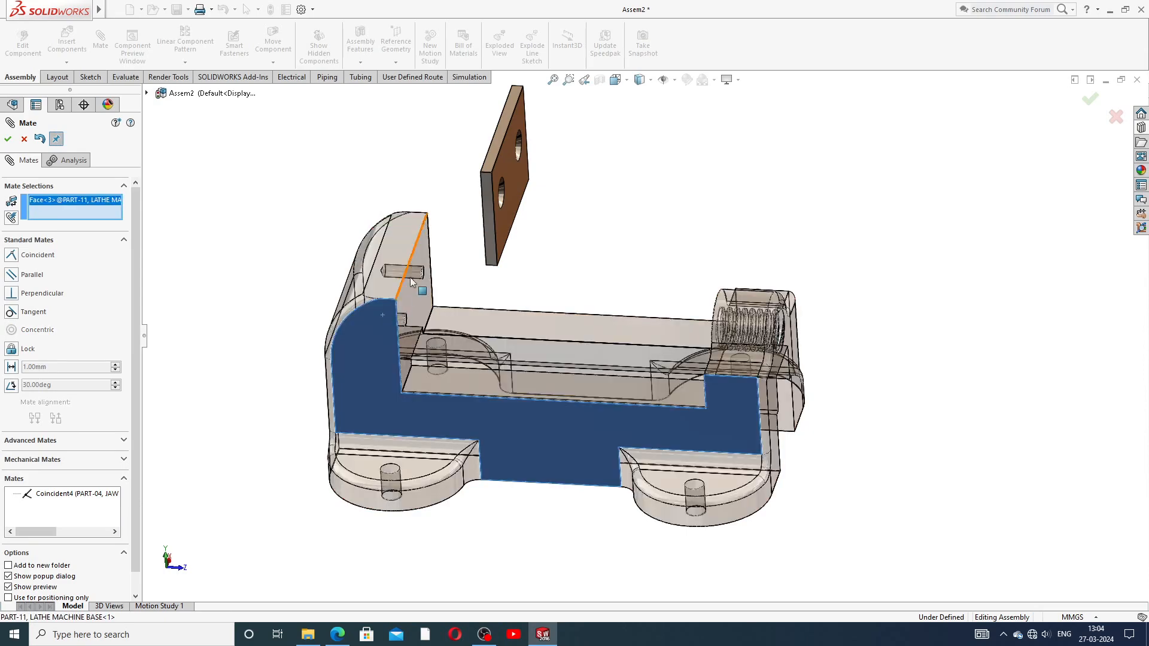
{"action": "left_click", "coordinate": [491, 210]}
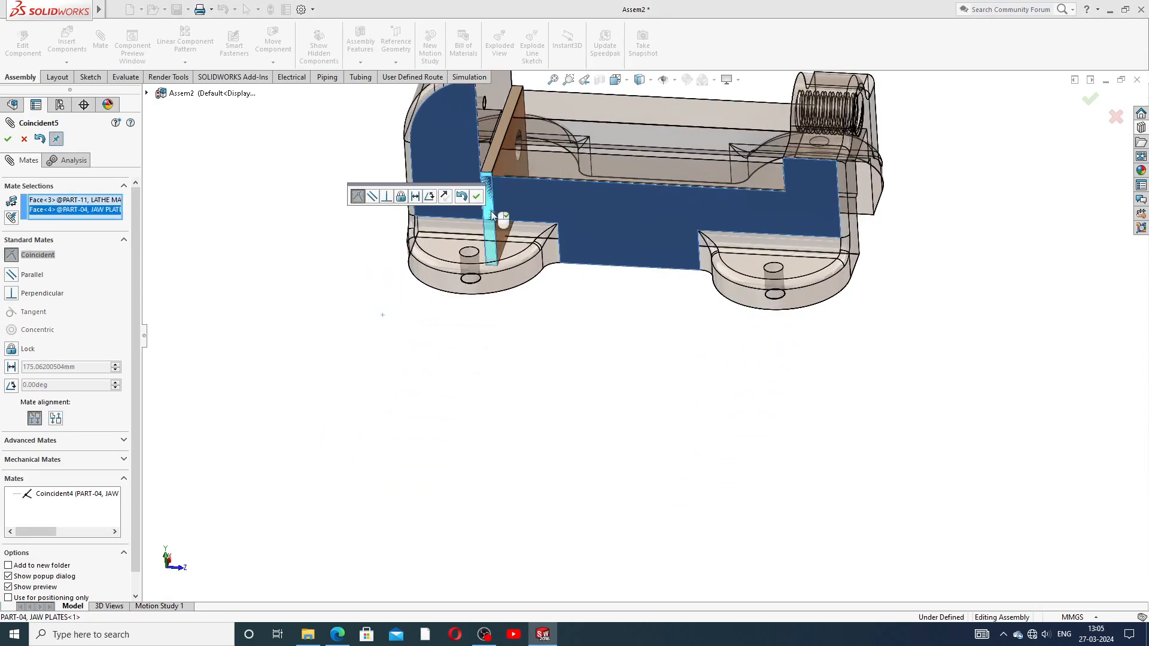
{"action": "middle_click_drag", "start_coordinate": [559, 235], "coordinate": [675, 130]}
{"action": "left_click", "coordinate": [476, 197]}
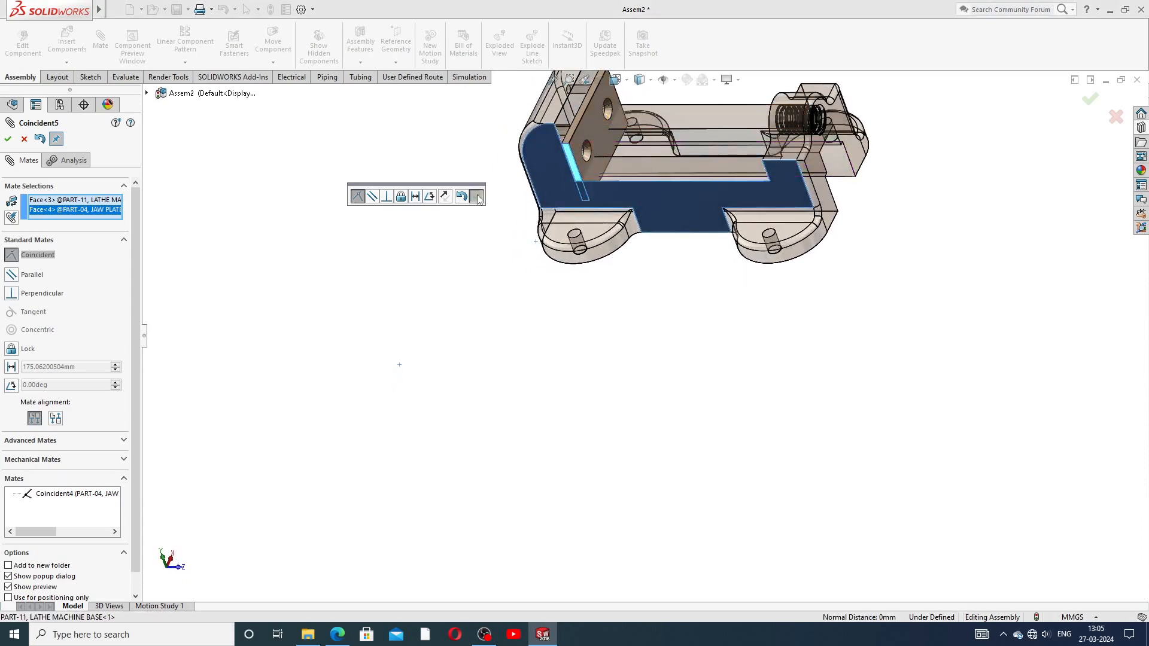
Step: Drag the jaw plate to check that the new mate constrains it
{"action": "scroll", "coordinate": [629, 133], "scroll_direction": "up", "scroll_amount": 4}
{"action": "scroll", "coordinate": [615, 201], "scroll_direction": "down", "scroll_amount": 5}
{"action": "scroll", "coordinate": [630, 339], "scroll_direction": "down", "scroll_amount": 4}
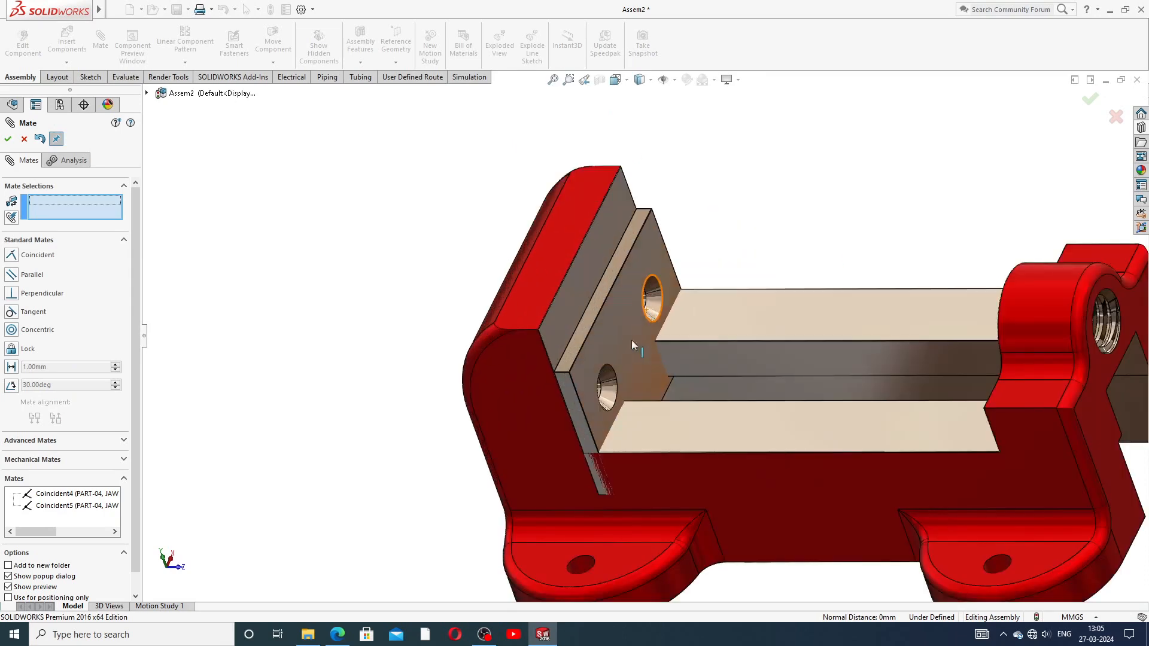
{"action": "left_click_drag", "start_coordinate": [590, 247], "coordinate": [630, 270]}
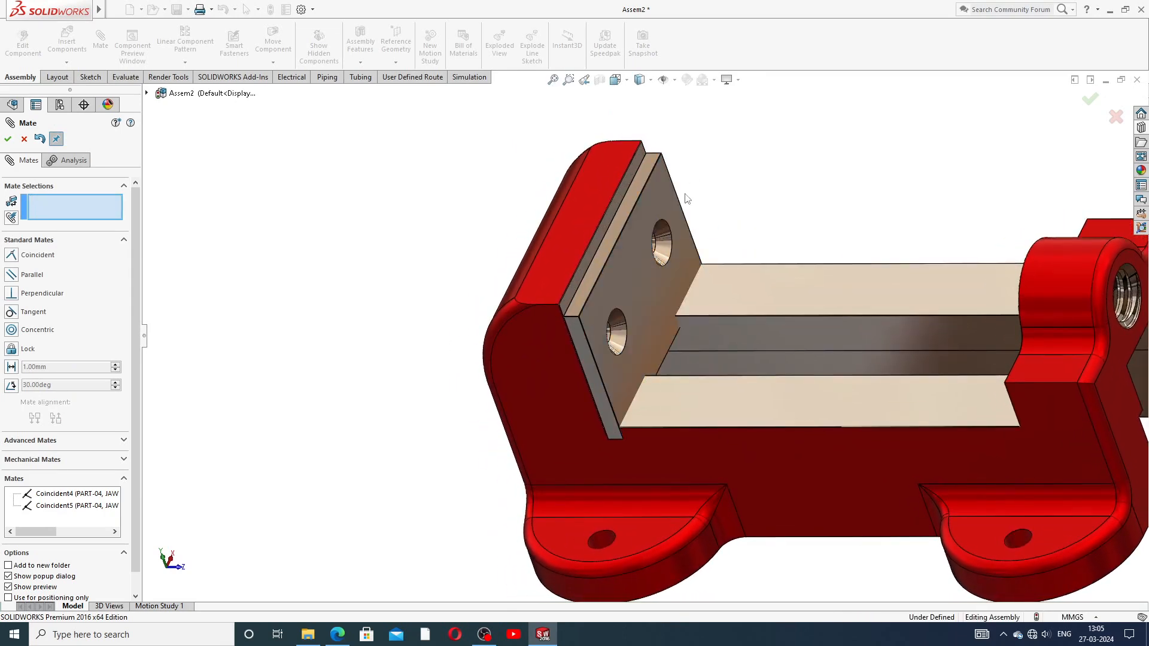
Step: Make the jaw plate's top face coincident with the fixed jaw's top face (Coincident6)
{"action": "left_click", "coordinate": [588, 213]}
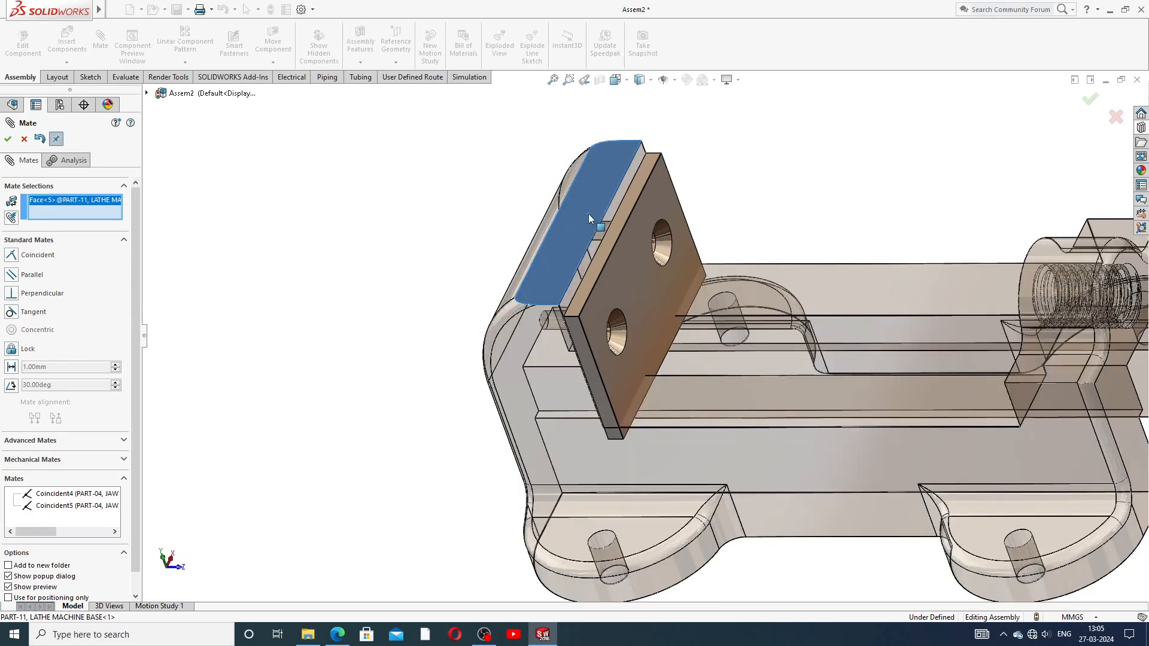
{"action": "left_click", "coordinate": [617, 226]}
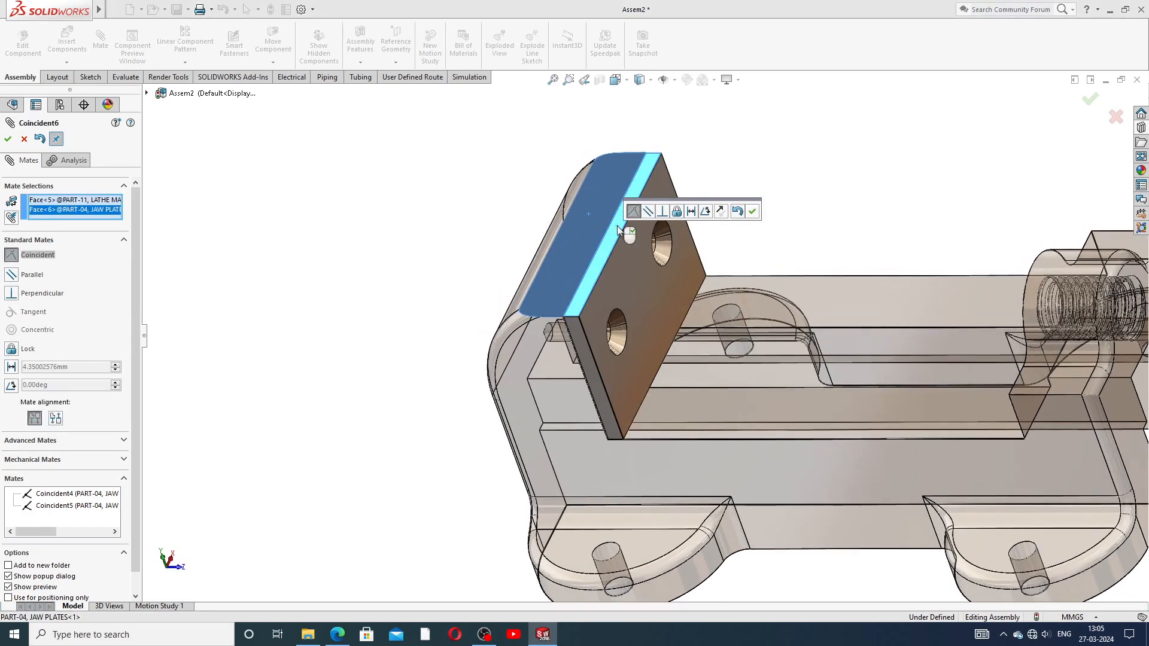
{"action": "left_click", "coordinate": [752, 210]}
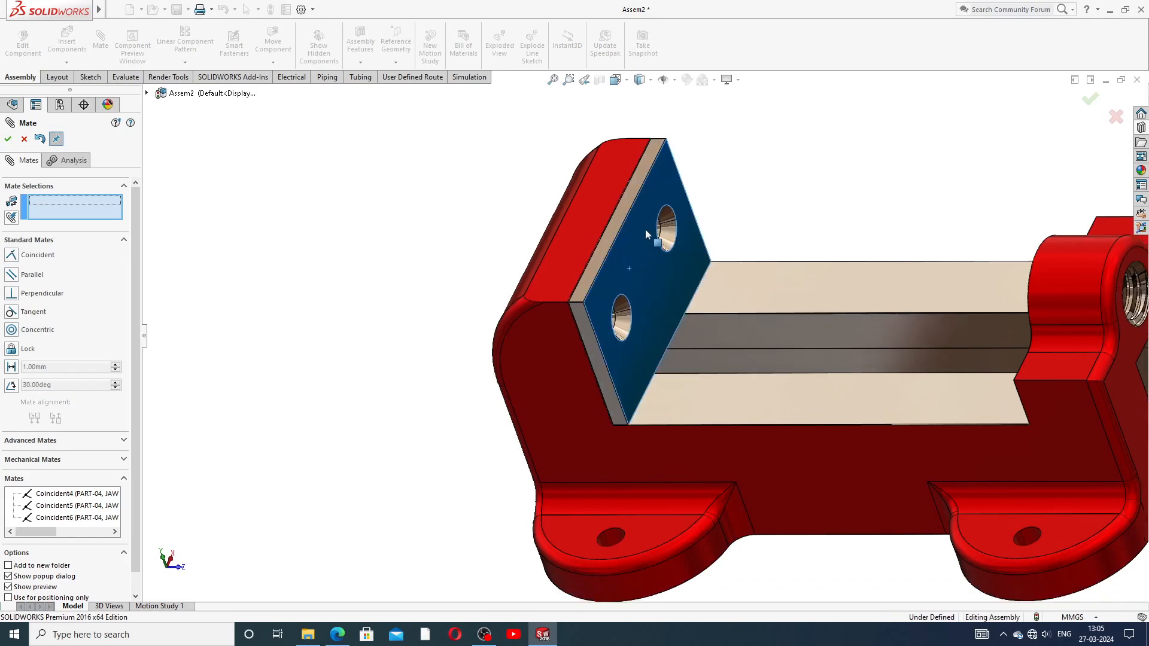
{"action": "scroll", "coordinate": [645, 229], "scroll_direction": "up", "scroll_amount": 5}
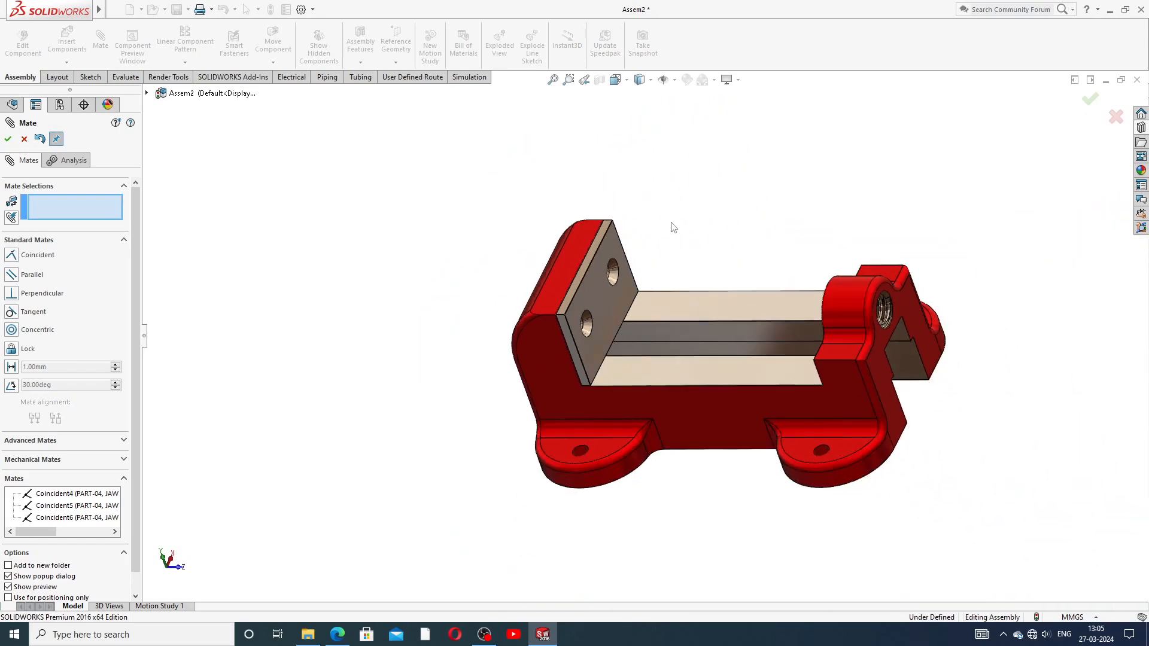
Step: From underneath, mate another jaw plate face coincident with the matching base face as Coincident7
{"action": "middle_click_drag", "start_coordinate": [672, 226], "coordinate": [530, 335]}
{"action": "scroll", "coordinate": [837, 247], "scroll_direction": "down", "scroll_amount": 5}
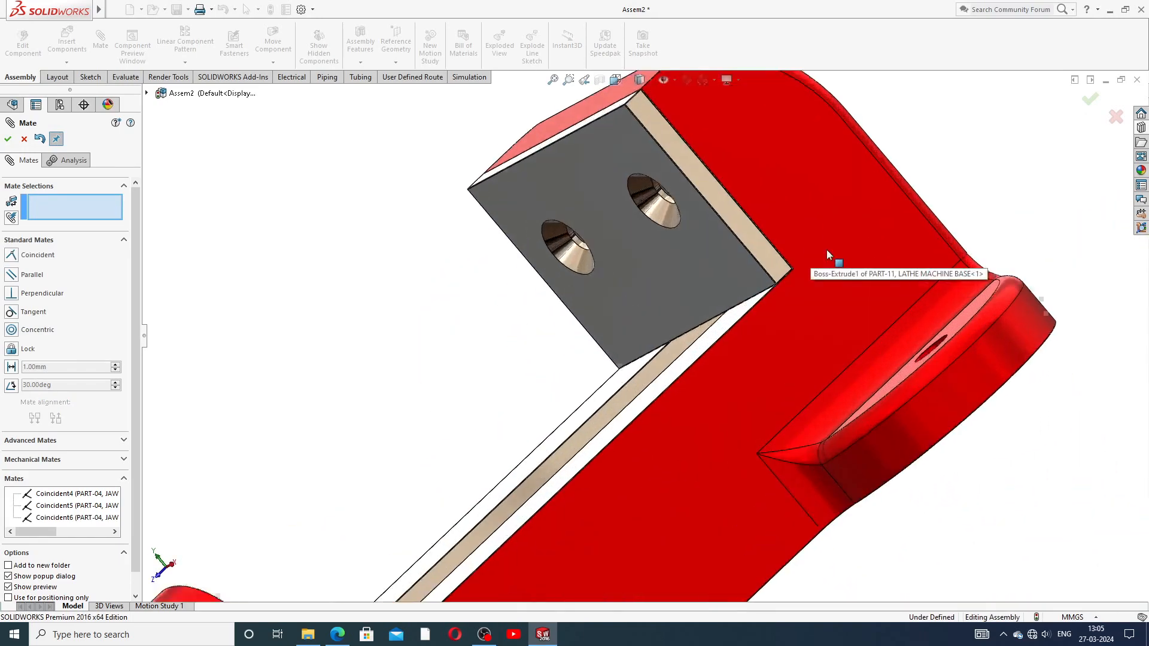
{"action": "scroll", "coordinate": [827, 249], "scroll_direction": "down", "scroll_amount": 2}
{"action": "left_click", "coordinate": [712, 261]}
{"action": "left_click", "coordinate": [742, 219]}
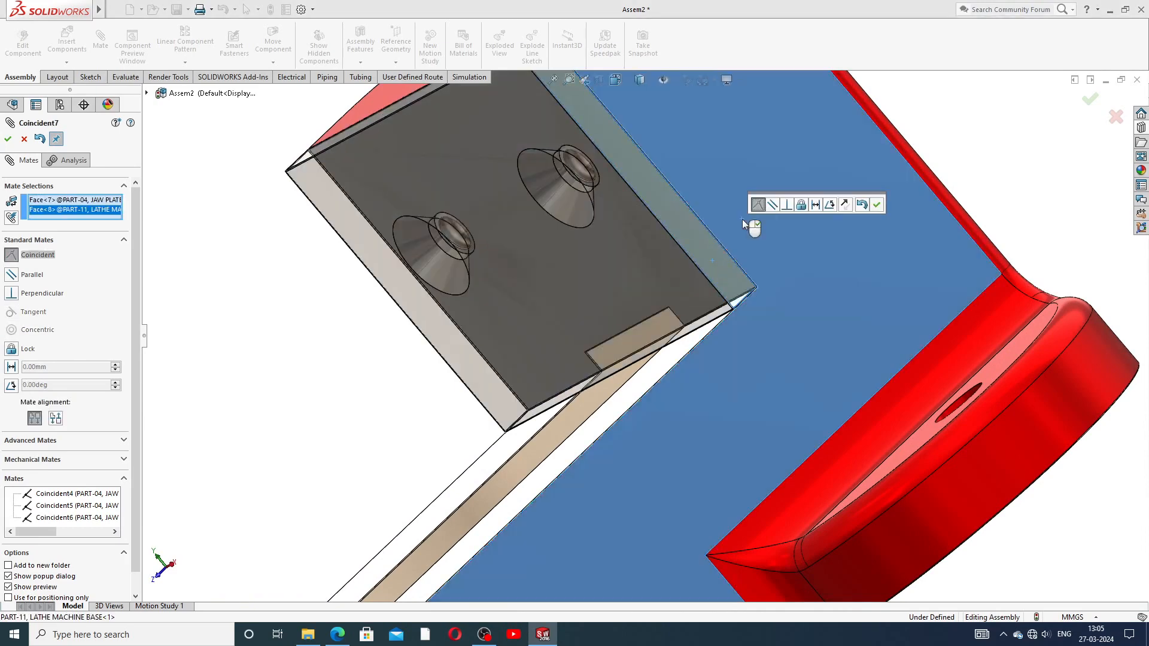
{"action": "left_click", "coordinate": [877, 205]}
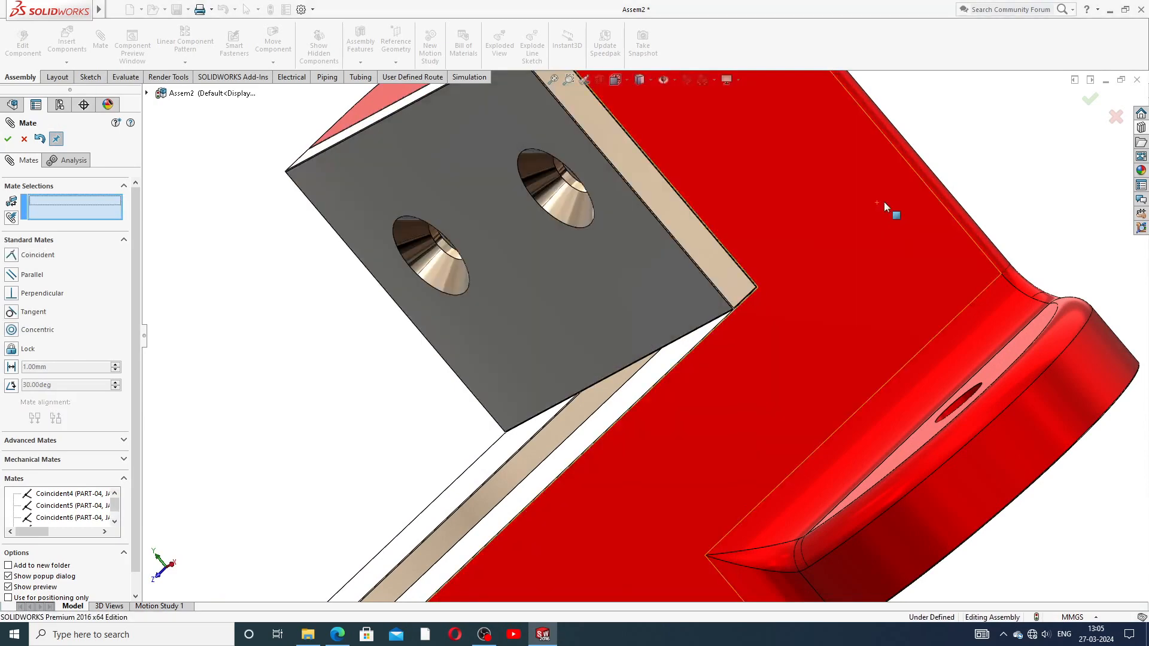
{"action": "scroll", "coordinate": [942, 171], "scroll_direction": "up", "scroll_amount": 5}
{"action": "middle_click_drag", "start_coordinate": [602, 336], "coordinate": [741, 323]}
{"action": "scroll", "coordinate": [562, 376], "scroll_direction": "down", "scroll_amount": 6}
{"action": "scroll", "coordinate": [590, 342], "scroll_direction": "up", "scroll_amount": 4}
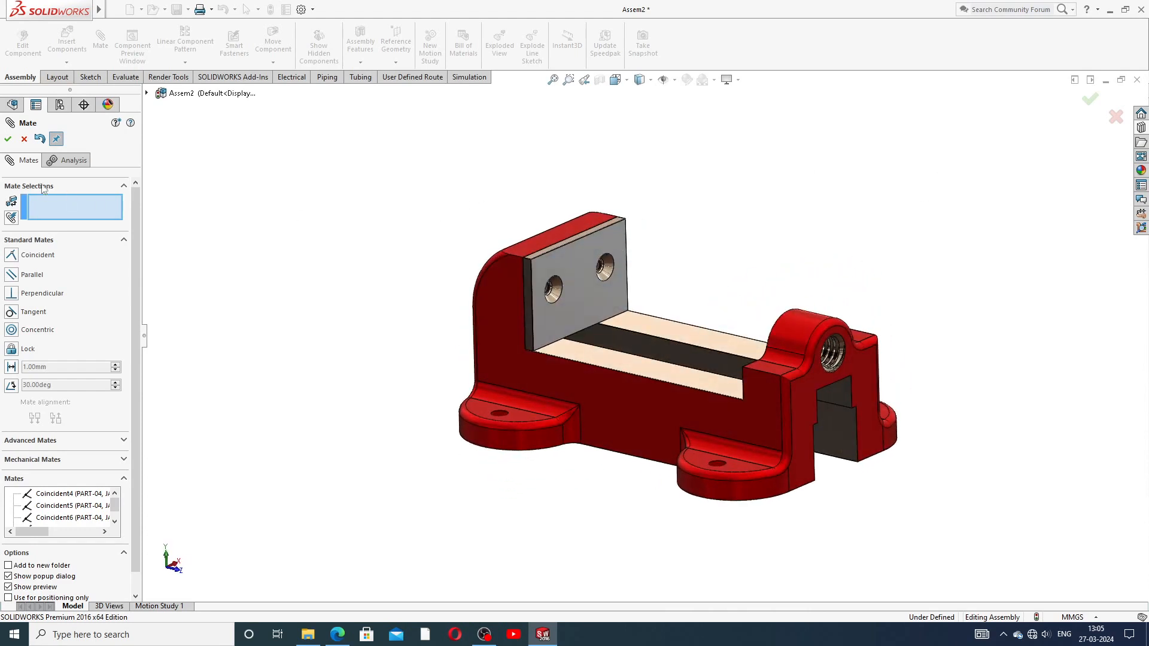
Step: Exit the Mate PropertyManager and orbit around the vise to inspect the seated jaw plate
{"action": "left_click", "coordinate": [24, 140]}
{"action": "scroll", "coordinate": [630, 331], "scroll_direction": "down", "scroll_amount": 2}
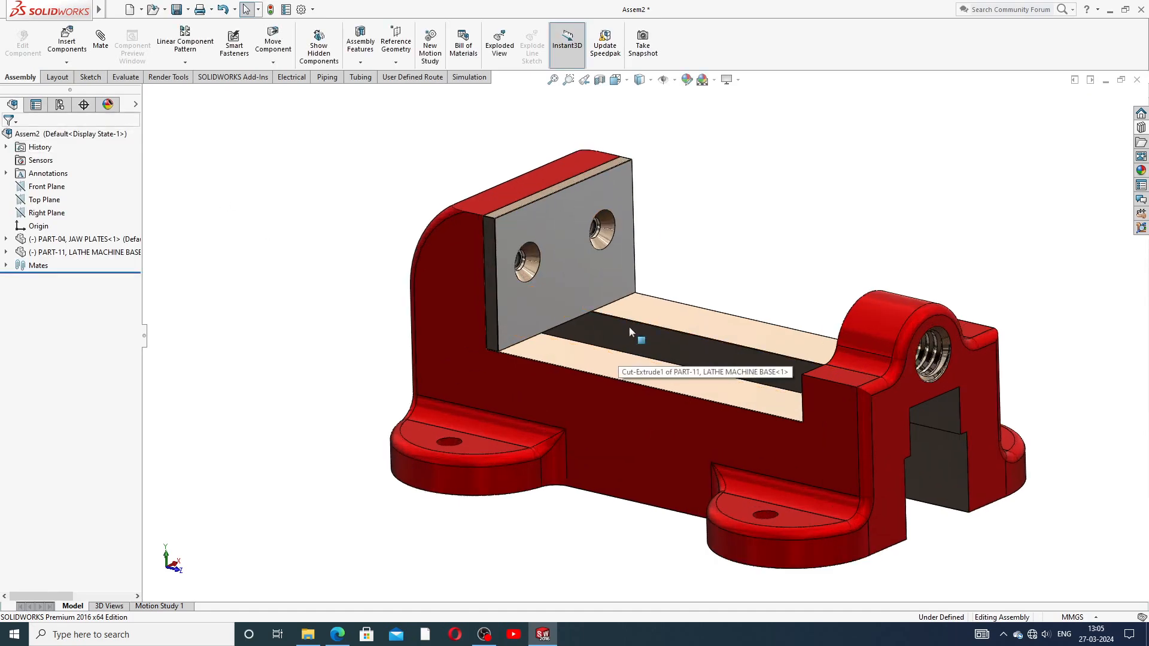
{"action": "middle_click_drag", "start_coordinate": [629, 327], "coordinate": [667, 335]}
{"action": "middle_click_drag", "start_coordinate": [837, 262], "coordinate": [828, 293]}
{"action": "scroll", "coordinate": [815, 342], "scroll_direction": "up", "scroll_amount": 2}
{"action": "scroll", "coordinate": [796, 376], "scroll_direction": "down", "scroll_amount": 1}
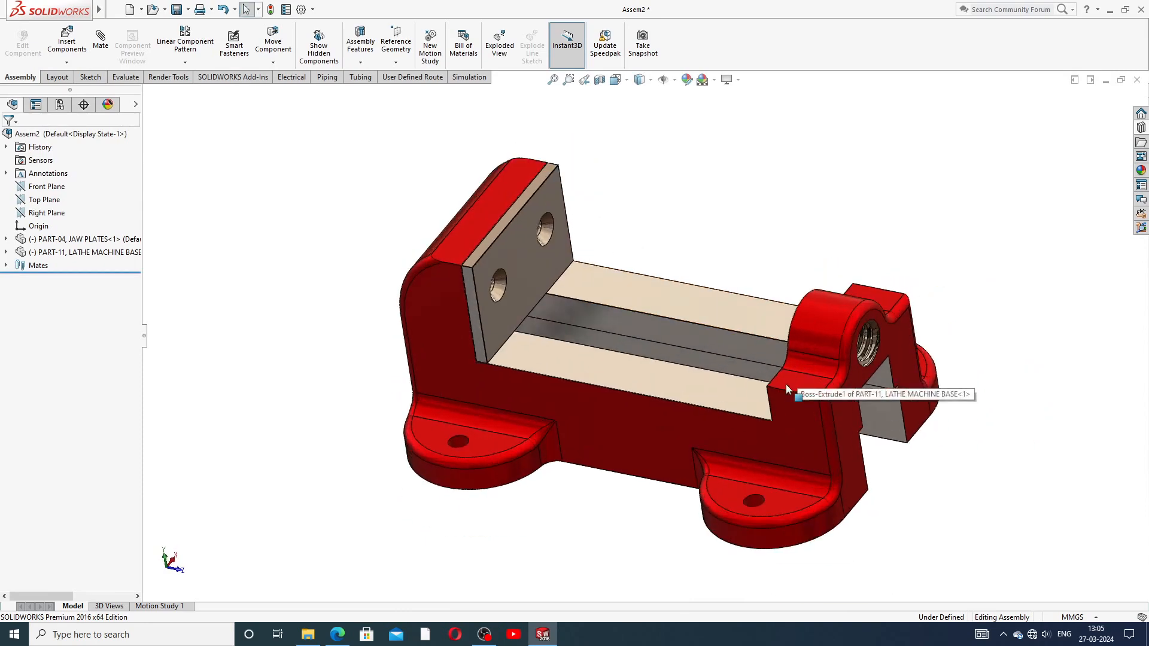
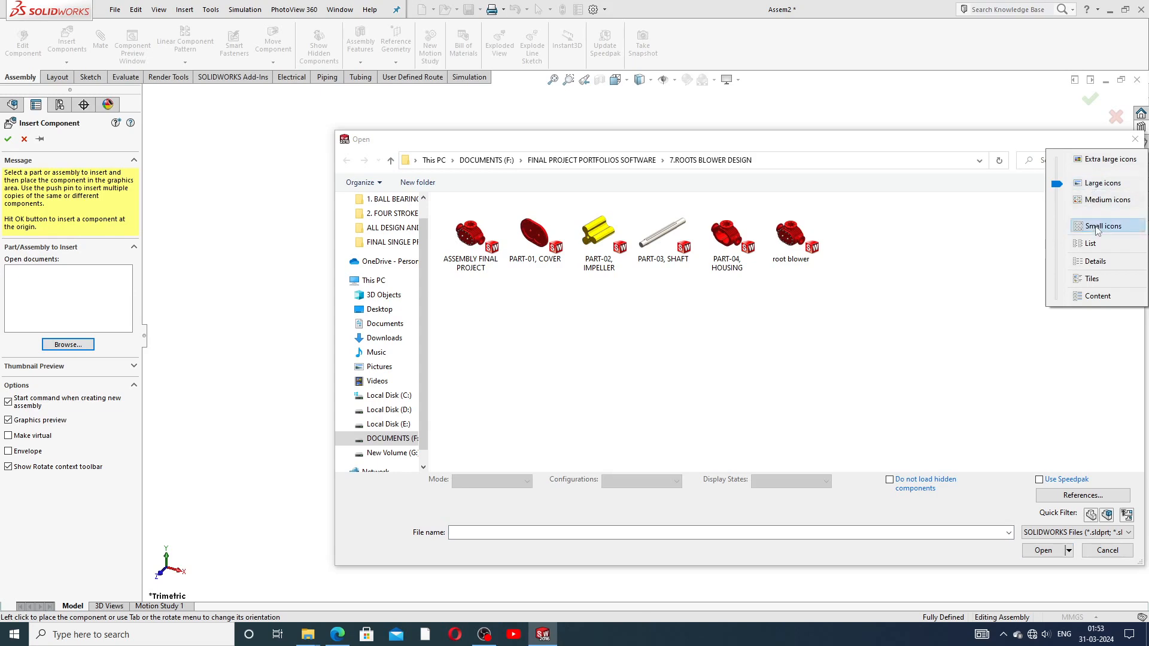
Step: Try small, large and extra-large thumbnails in the Open dialog, then open PART-04, HOUSING
{"action": "left_click", "coordinate": [1098, 226]}
{"action": "left_click", "coordinate": [1088, 183]}
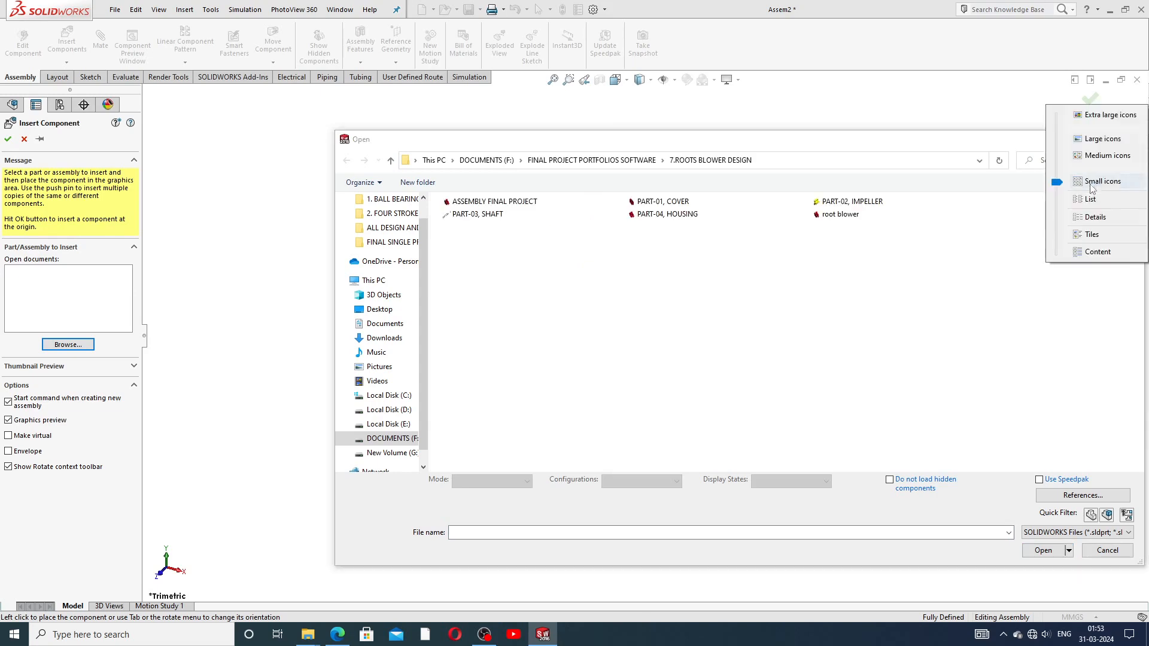
{"action": "left_click", "coordinate": [1088, 141]}
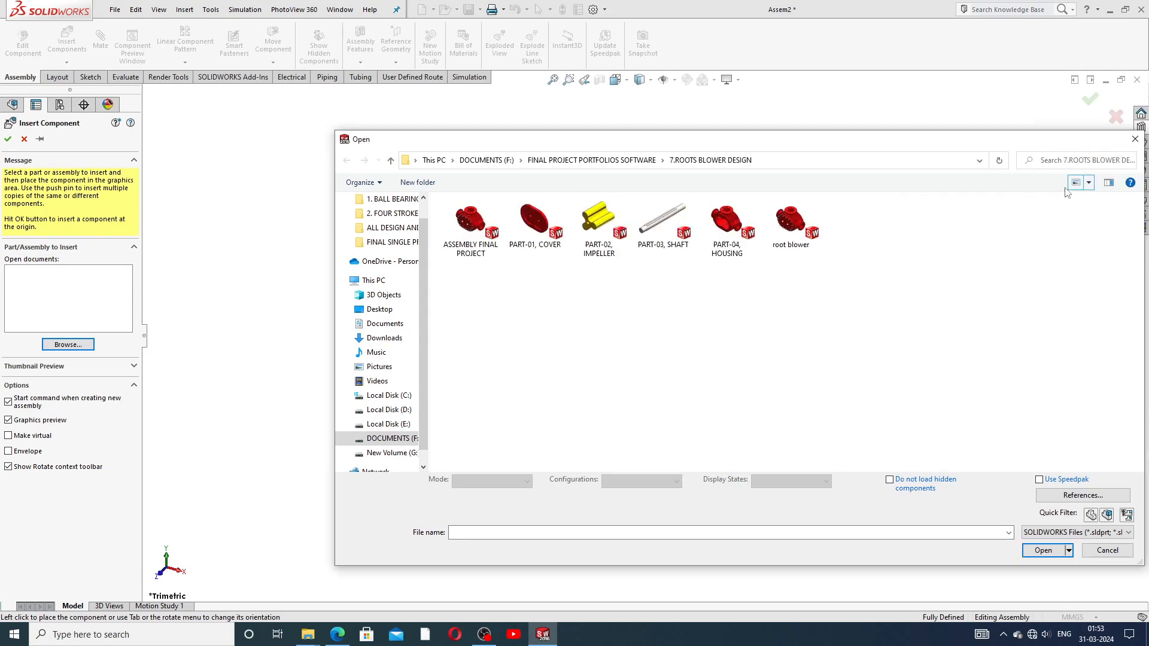
{"action": "left_click", "coordinate": [1090, 183]}
{"action": "left_click", "coordinate": [1093, 158]}
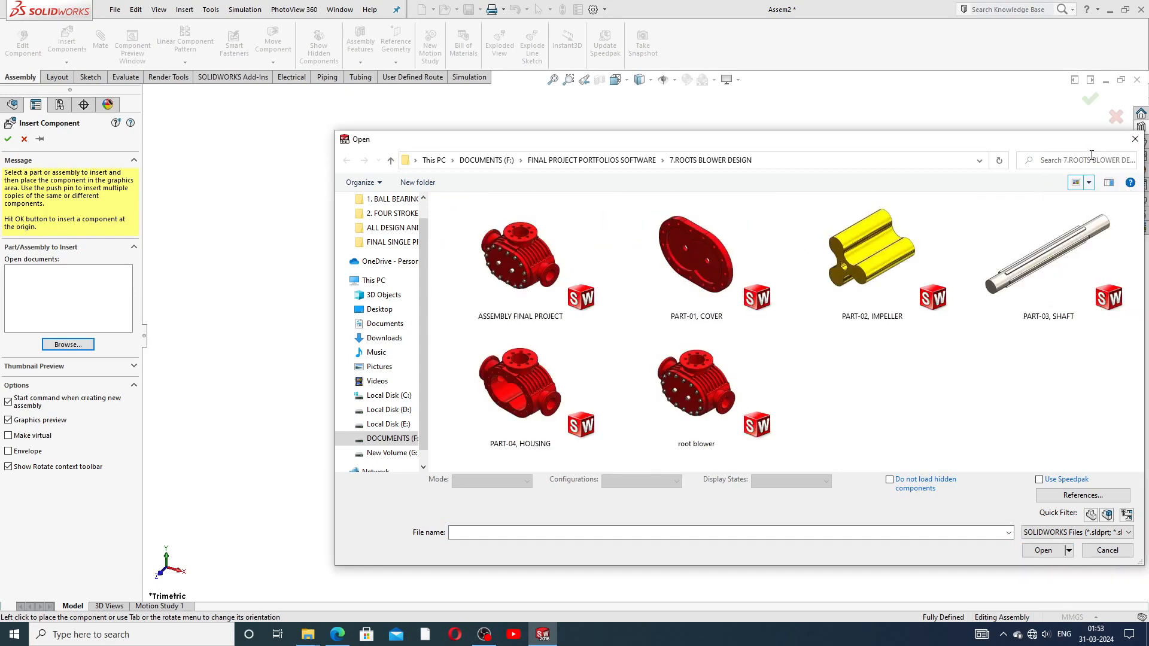
{"action": "left_click", "coordinate": [1088, 182]}
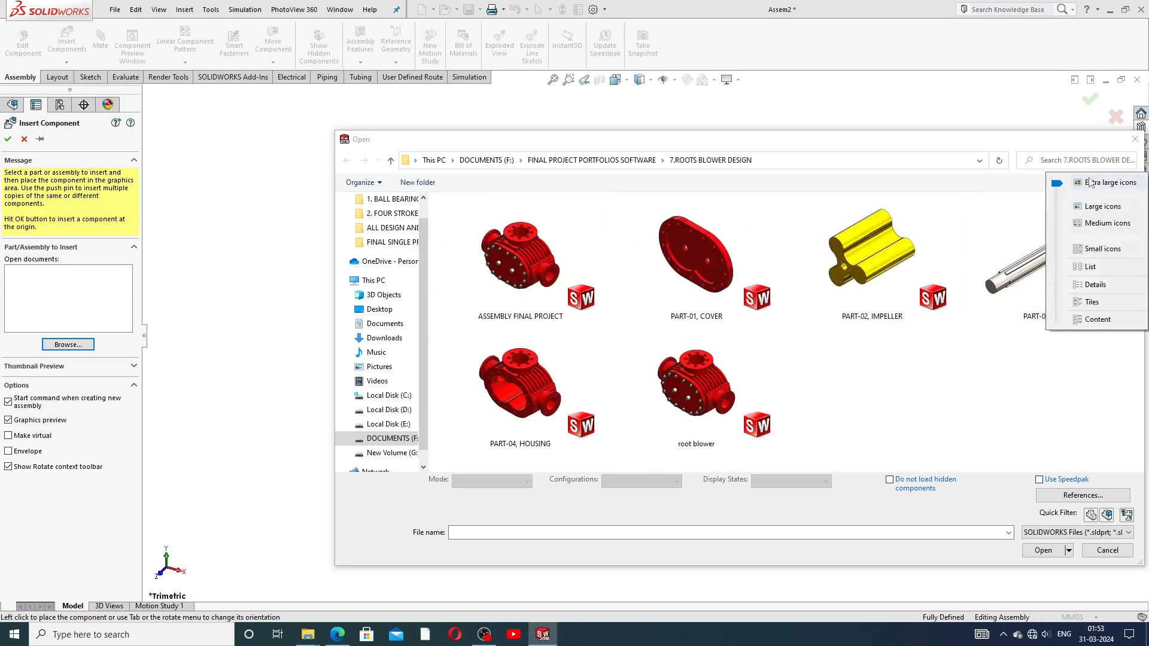
{"action": "left_click", "coordinate": [1092, 207]}
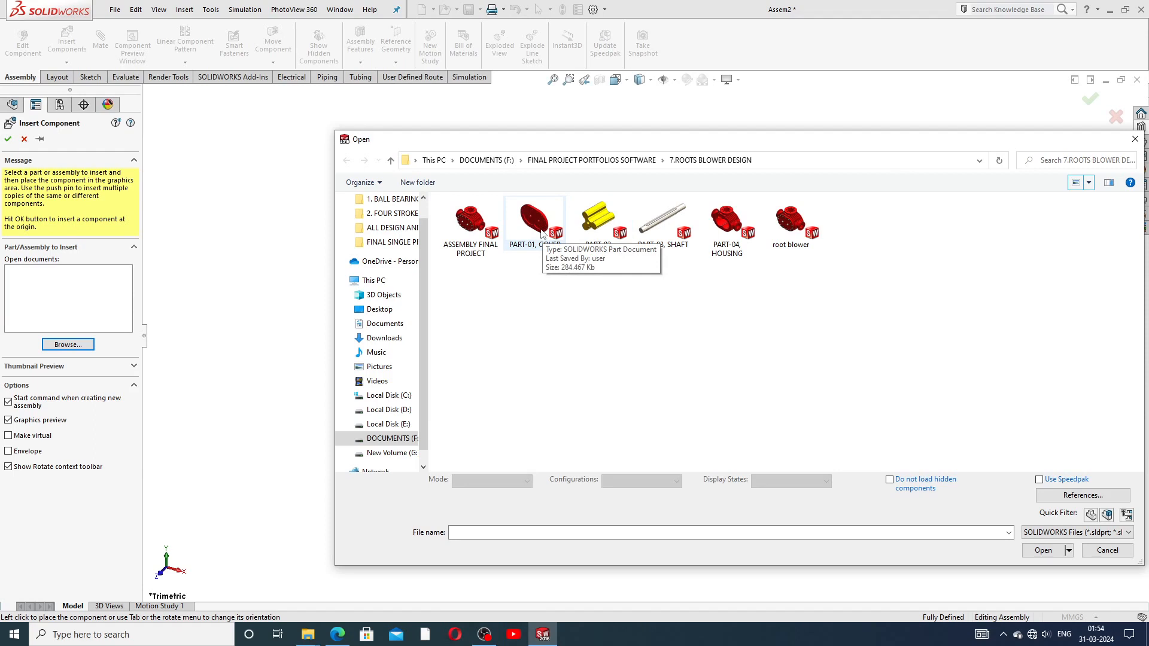
{"action": "left_click", "coordinate": [726, 230]}
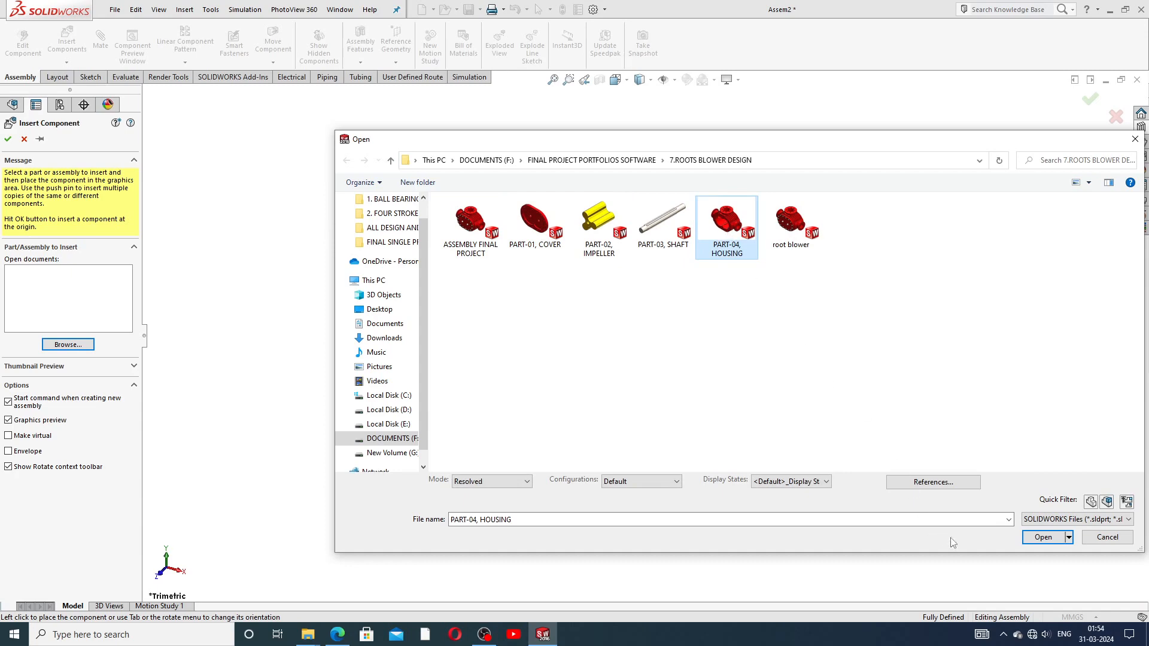
{"action": "left_click", "coordinate": [1029, 540]}
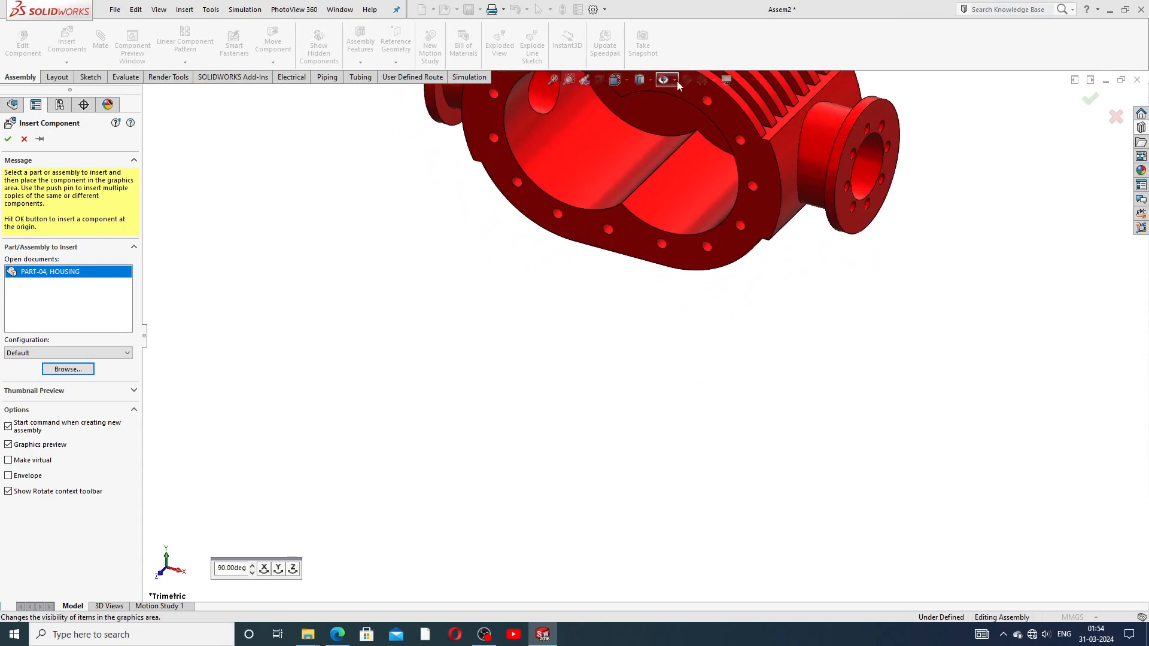
Step: Show the origins and drop the housing exactly at the assembly origin
{"action": "left_click", "coordinate": [676, 81]}
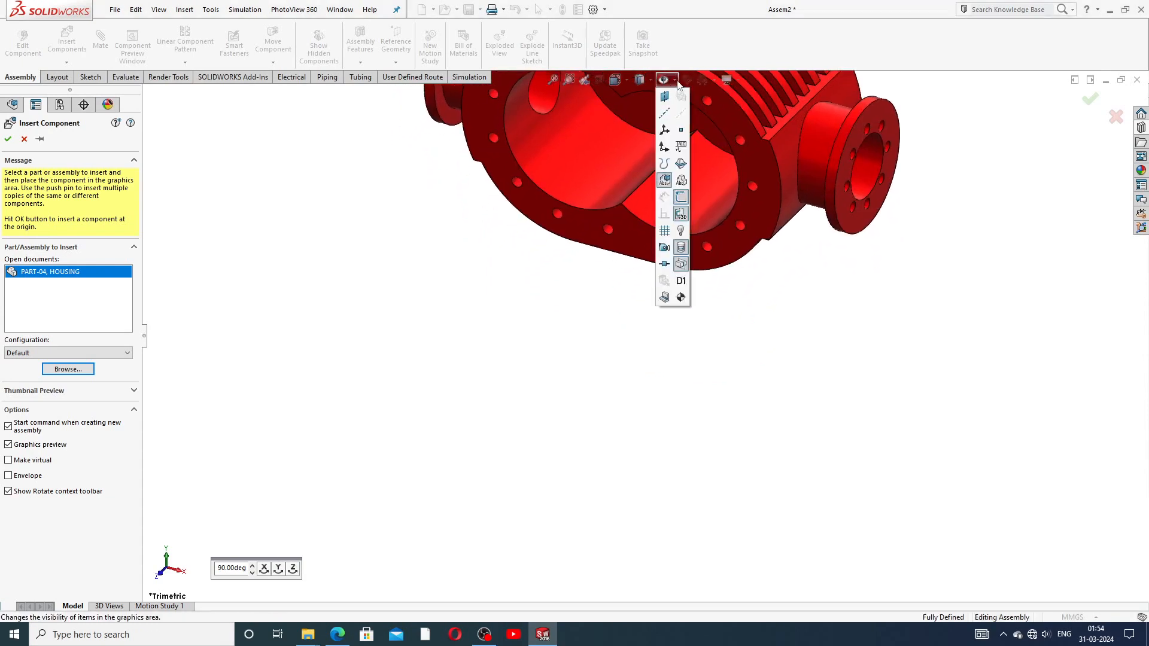
{"action": "left_click", "coordinate": [664, 129]}
{"action": "left_click", "coordinate": [665, 151]}
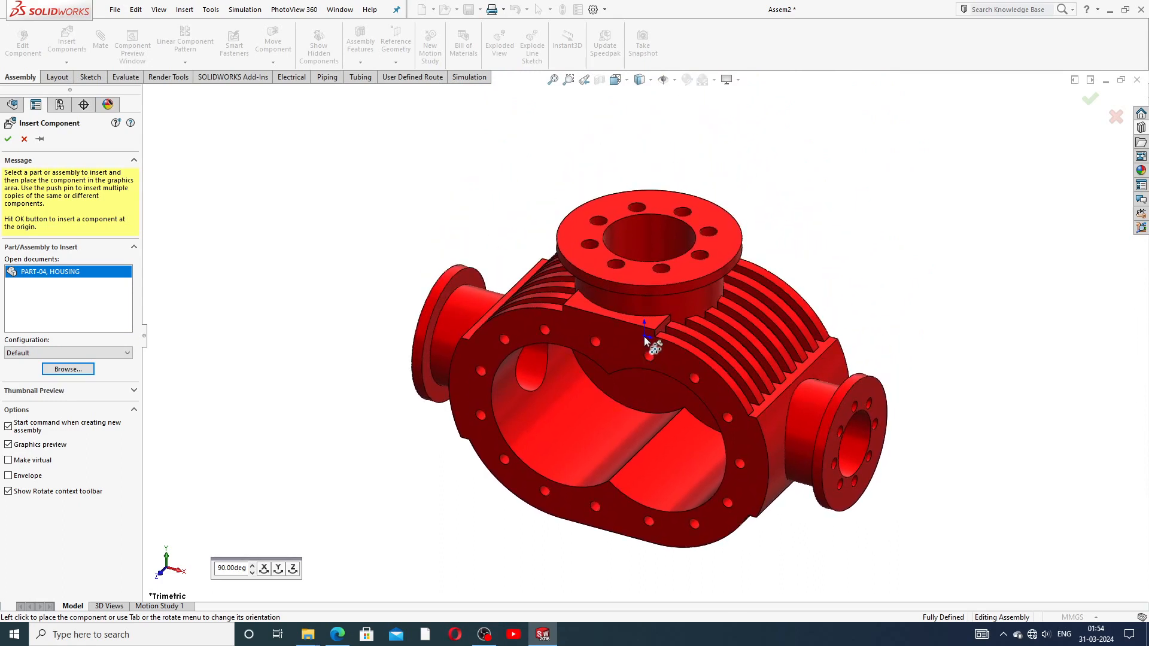
{"action": "left_click", "coordinate": [646, 340]}
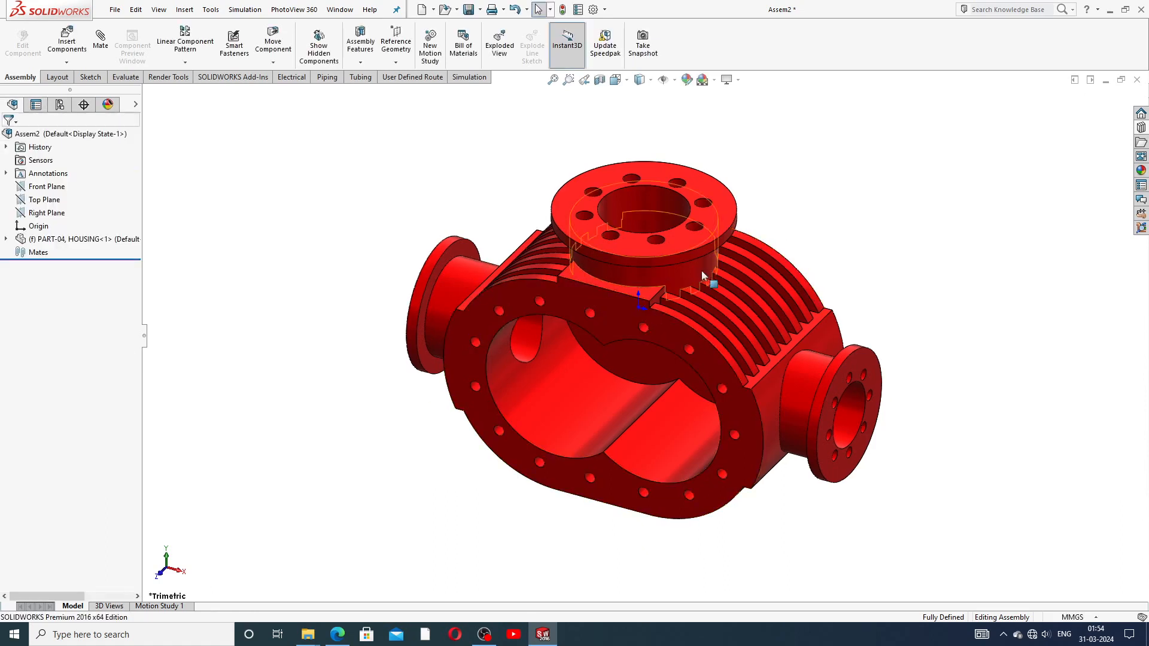
Step: Hide the origins again, reorient the view, and launch Insert Components once more
{"action": "left_click", "coordinate": [673, 80]}
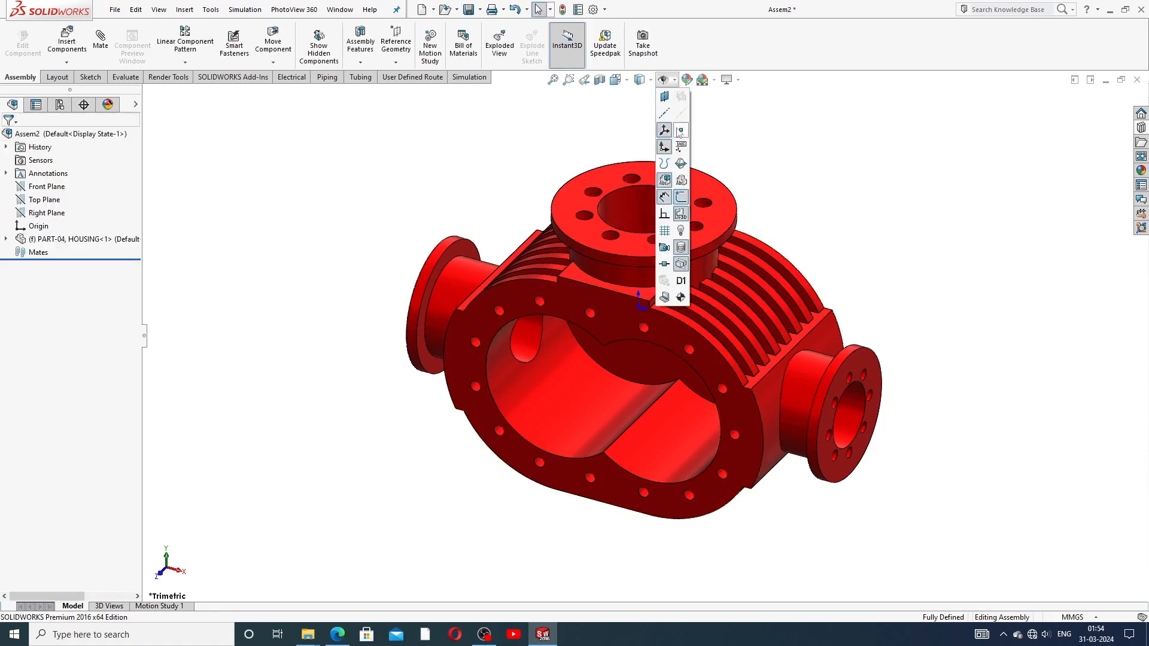
{"action": "left_click", "coordinate": [664, 147]}
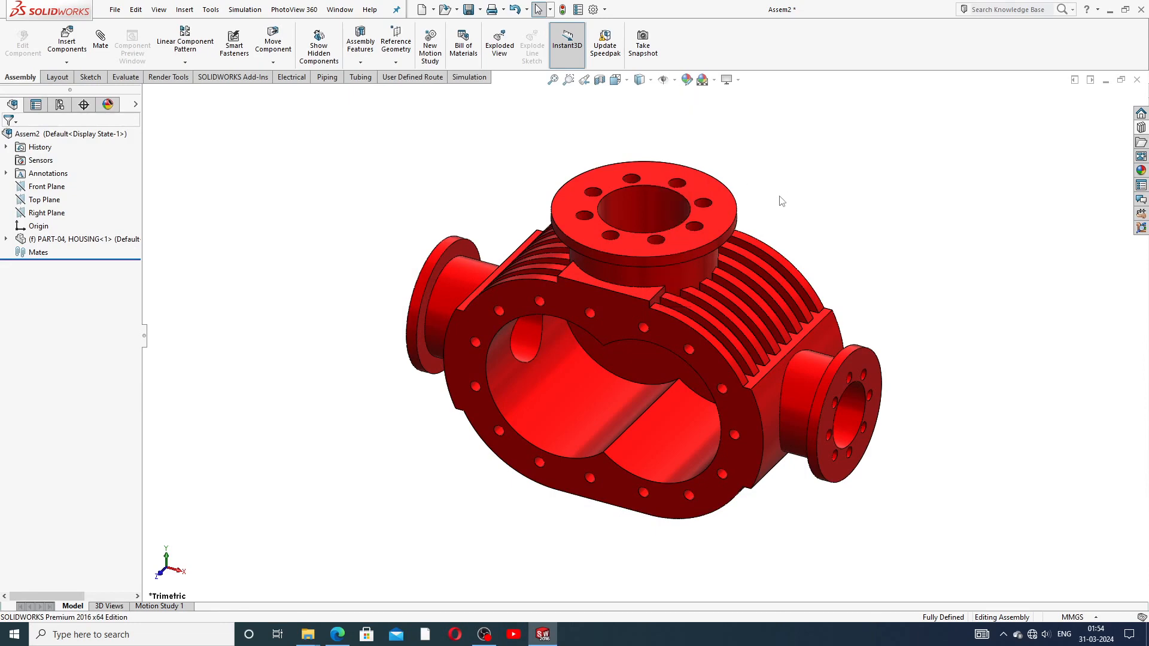
{"action": "scroll", "coordinate": [665, 295], "scroll_direction": "up", "scroll_amount": 3}
{"action": "scroll", "coordinate": [663, 296], "scroll_direction": "down", "scroll_amount": 3}
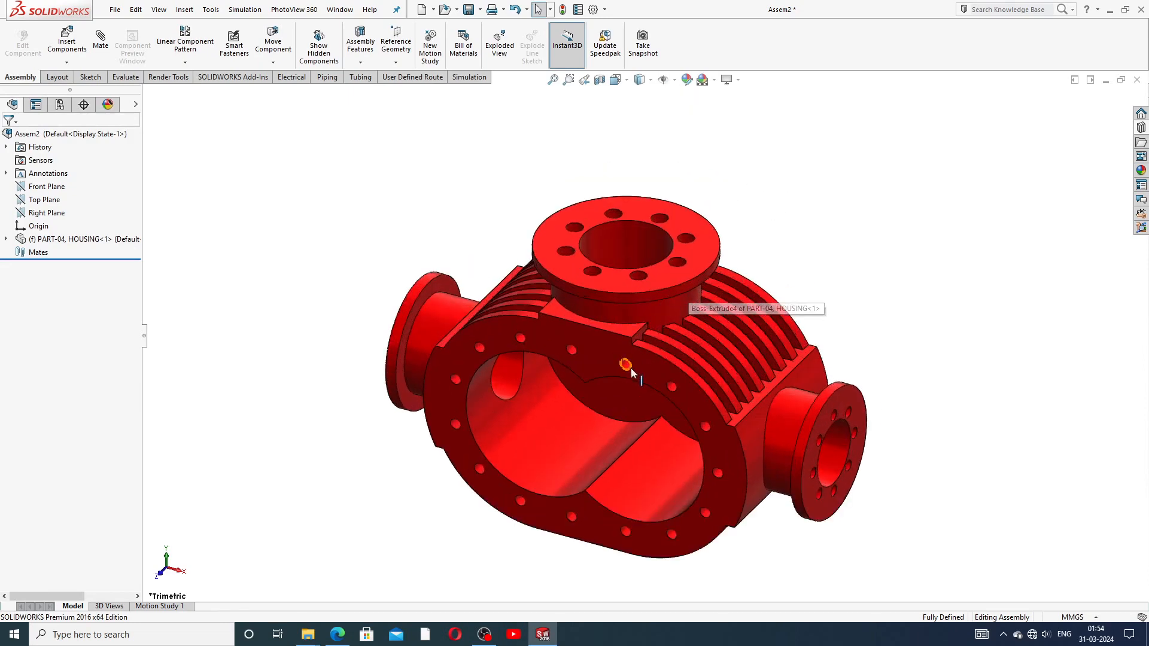
{"action": "middle_click_drag", "start_coordinate": [632, 372], "coordinate": [623, 287]}
{"action": "scroll", "coordinate": [622, 287], "scroll_direction": "up", "scroll_amount": 3}
{"action": "left_click", "coordinate": [66, 51]}
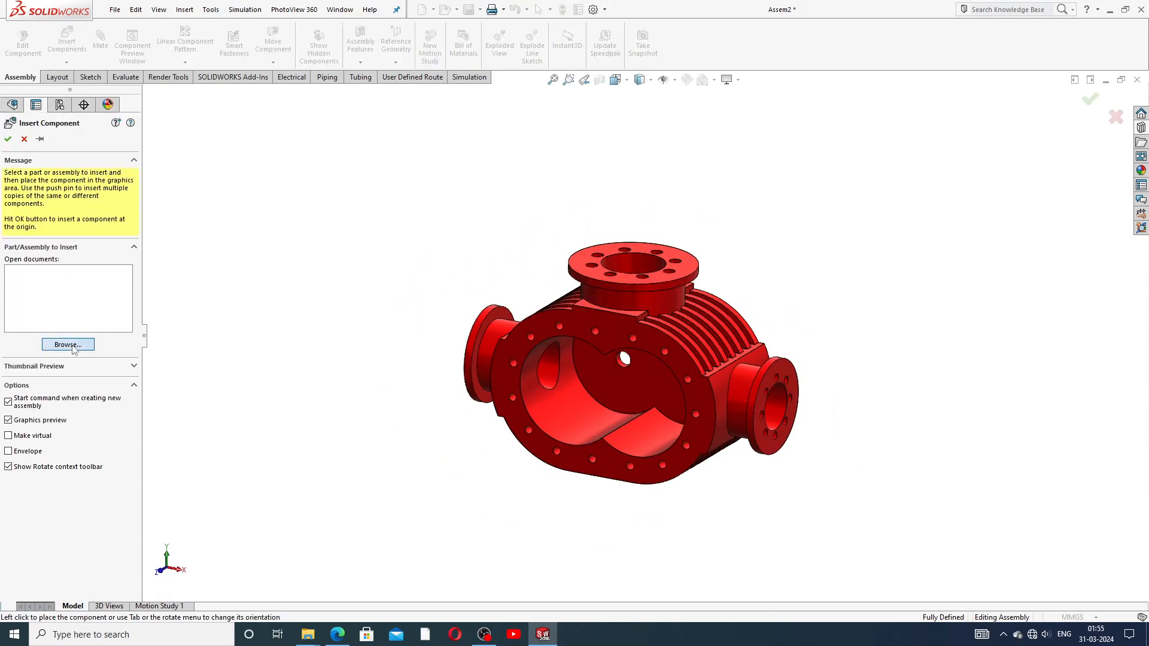
Step: Browse for PART-03, SHAFT and drop it into the assembly
{"action": "left_click", "coordinate": [67, 344]}
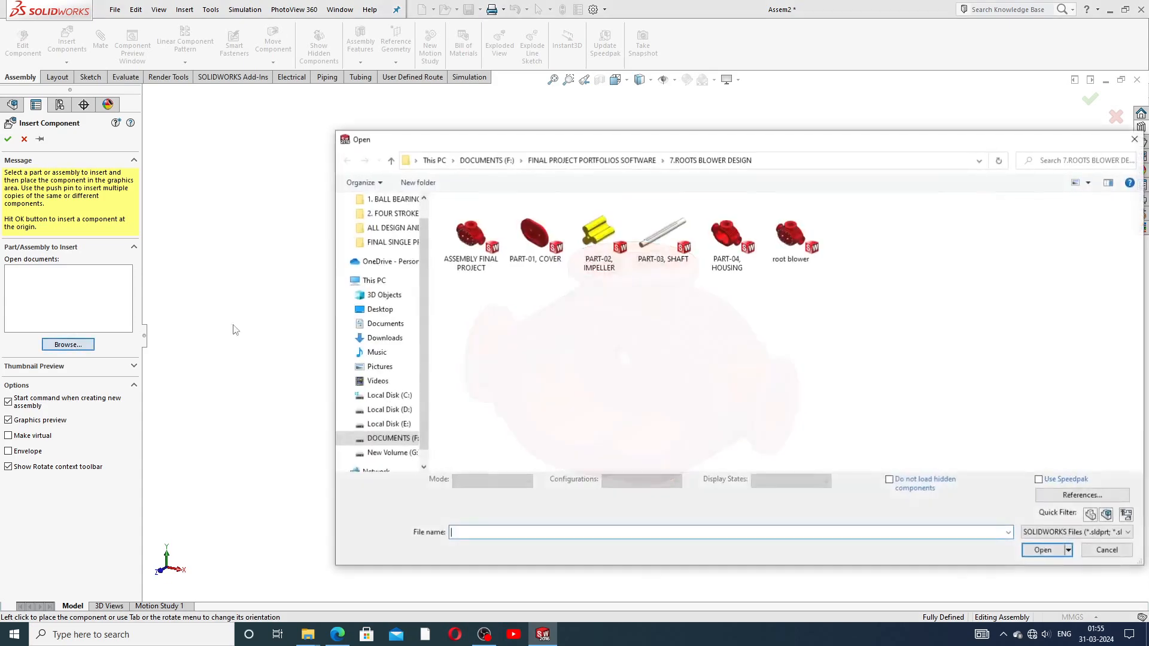
{"action": "left_click", "coordinate": [661, 239]}
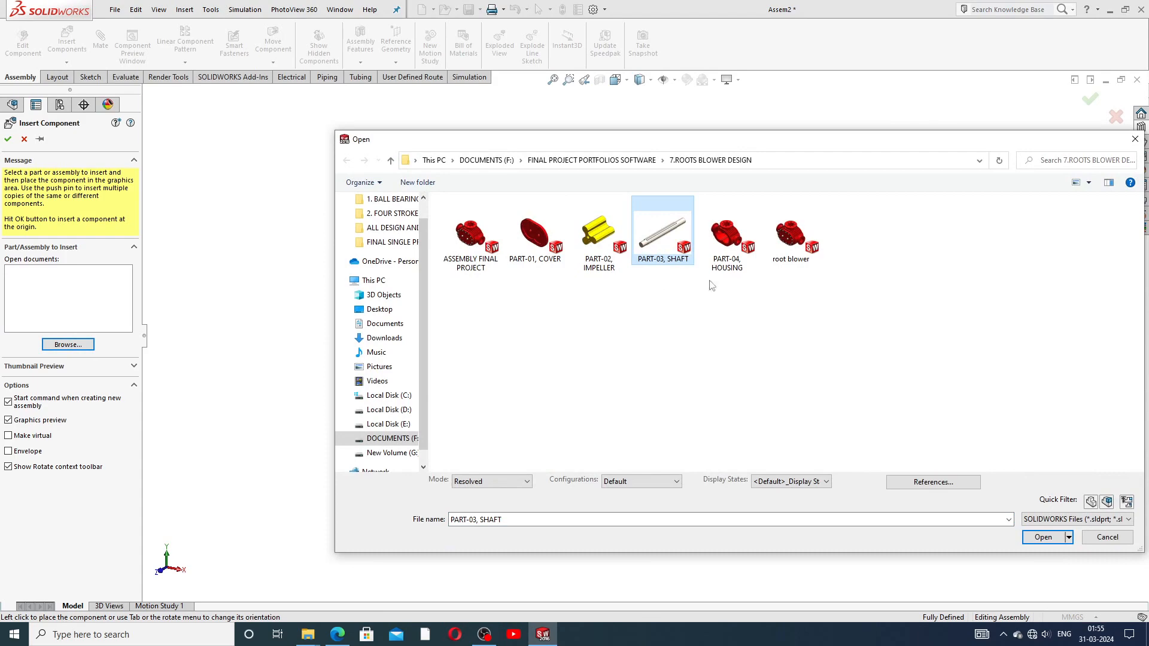
{"action": "left_click", "coordinate": [1041, 537]}
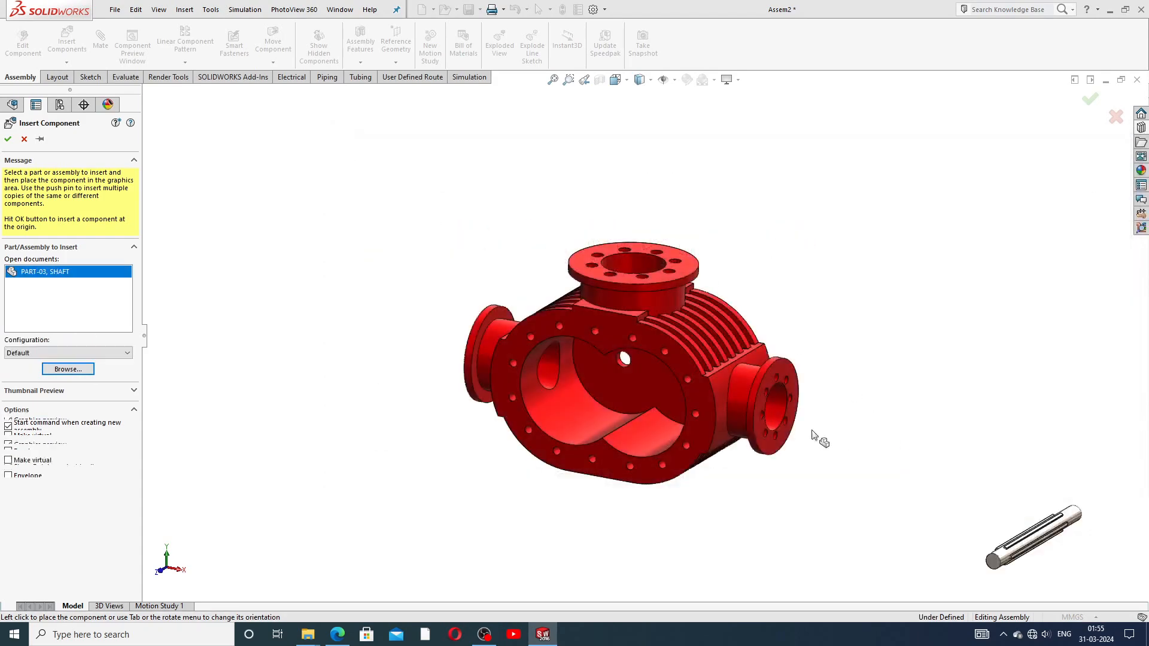
{"action": "left_click", "coordinate": [786, 243]}
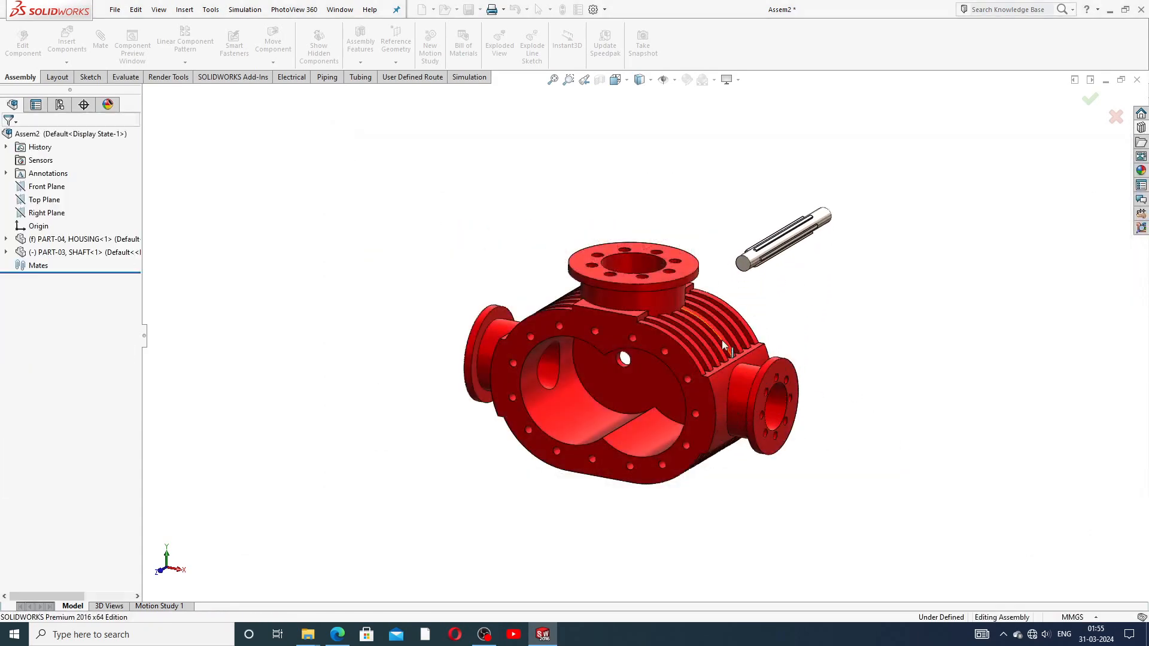
{"action": "key", "text": "f"}
Step: Drag the shaft in front of the housing and orbit to a side-on view
{"action": "middle_click_drag", "start_coordinate": [737, 336], "coordinate": [626, 395]}
{"action": "scroll", "coordinate": [626, 391], "scroll_direction": "down", "scroll_amount": 3}
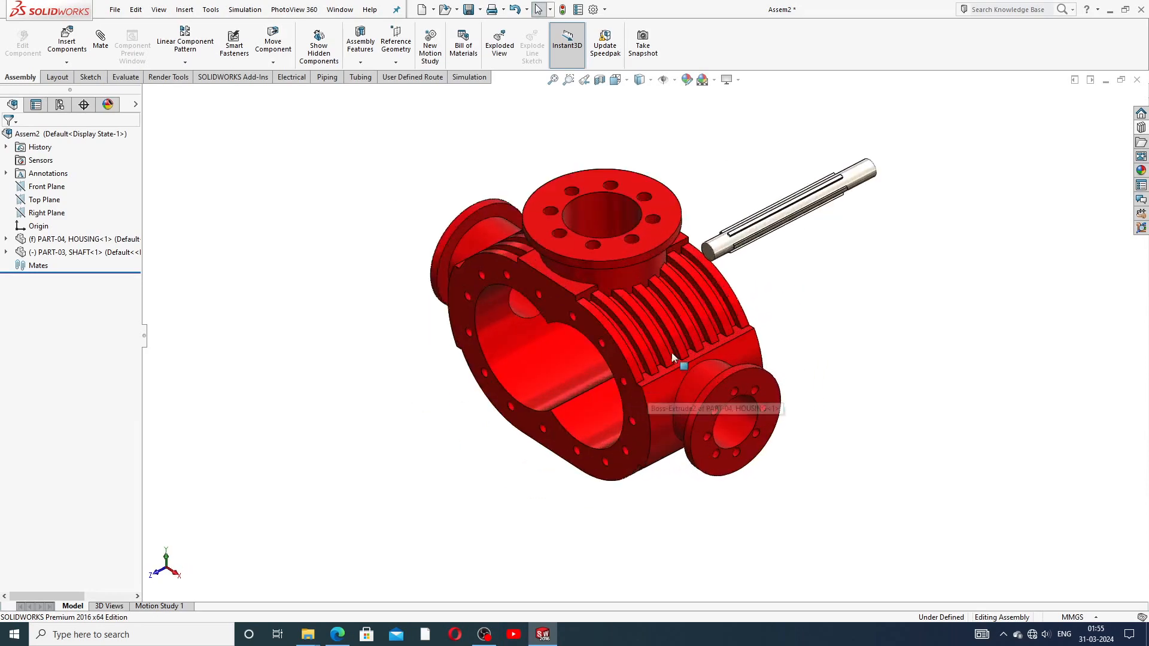
{"action": "left_click", "coordinate": [698, 262]}
{"action": "left_click_drag", "start_coordinate": [697, 258], "coordinate": [355, 417]}
{"action": "left_click", "coordinate": [443, 433]}
{"action": "scroll", "coordinate": [549, 373], "scroll_direction": "up", "scroll_amount": 1}
{"action": "middle_click_drag", "start_coordinate": [549, 373], "coordinate": [646, 341]}
{"action": "scroll", "coordinate": [646, 362], "scroll_direction": "down", "scroll_amount": 3}
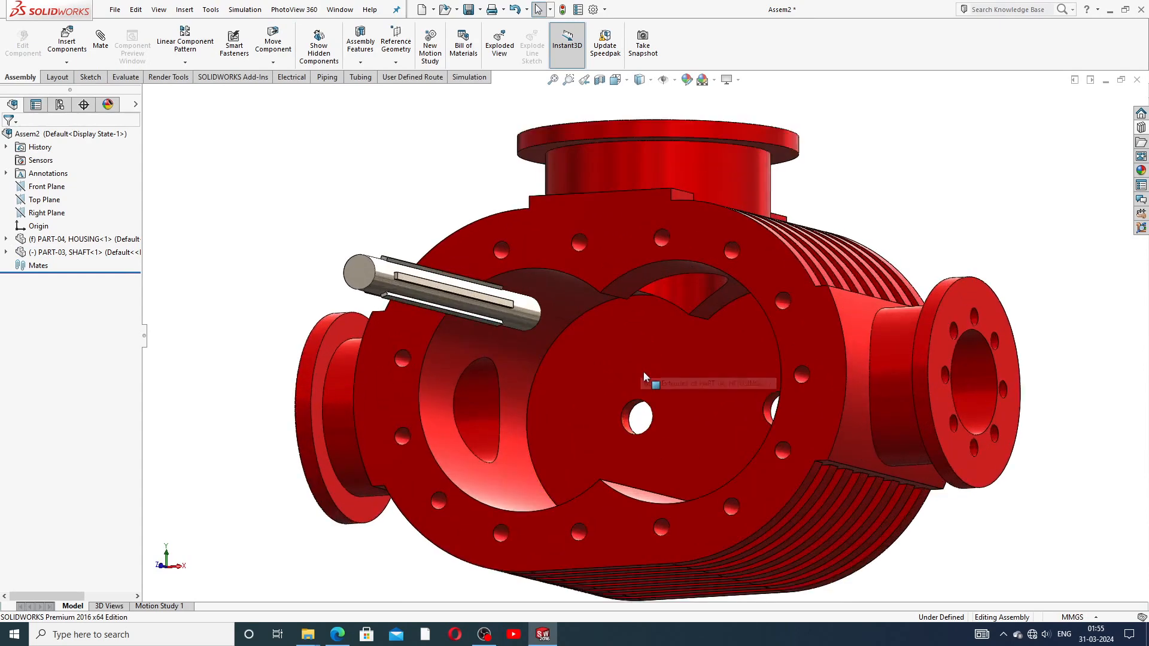
{"action": "scroll", "coordinate": [652, 375], "scroll_direction": "up", "scroll_amount": 3}
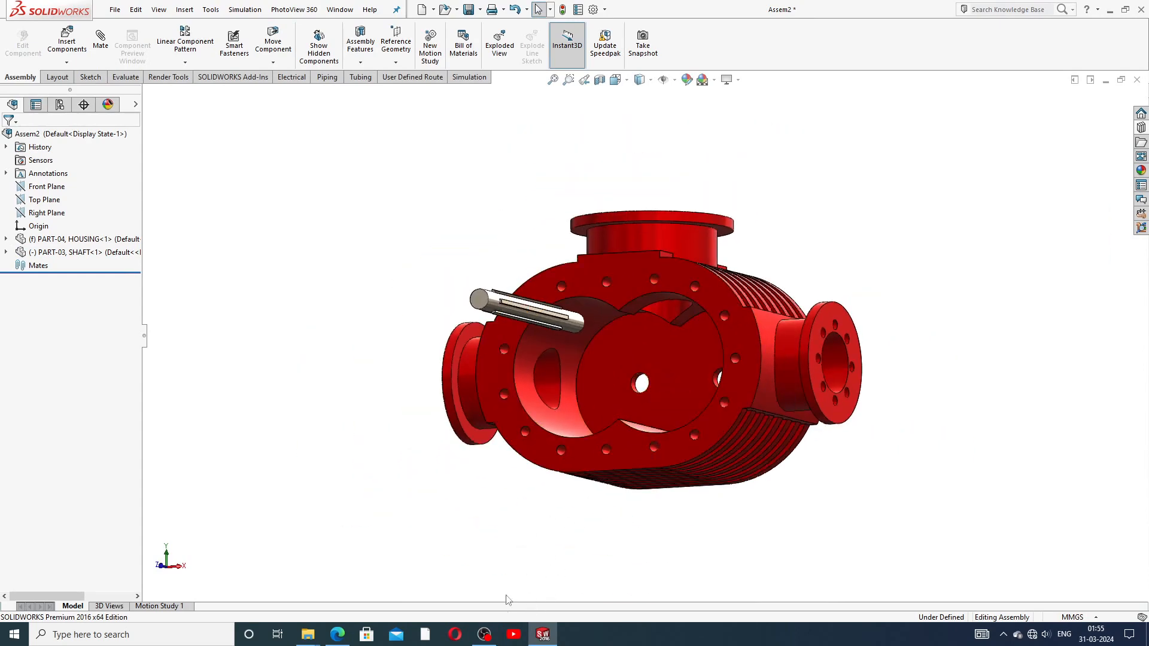
{"action": "left_click", "coordinate": [335, 636]}
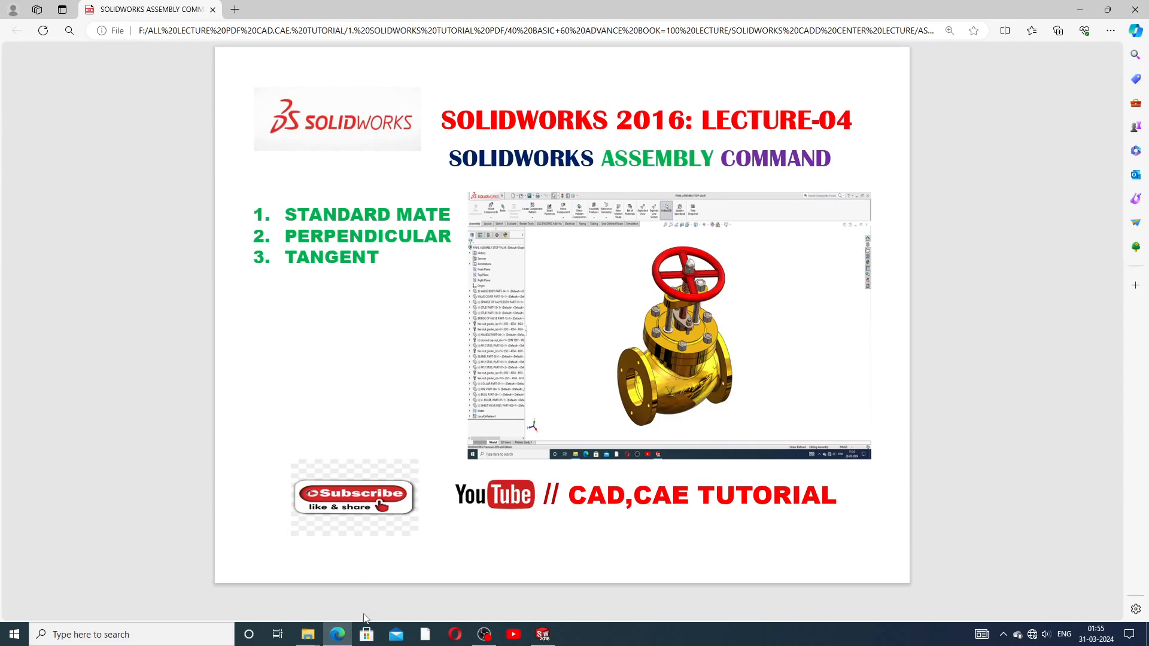
{"action": "left_click", "coordinate": [543, 634]}
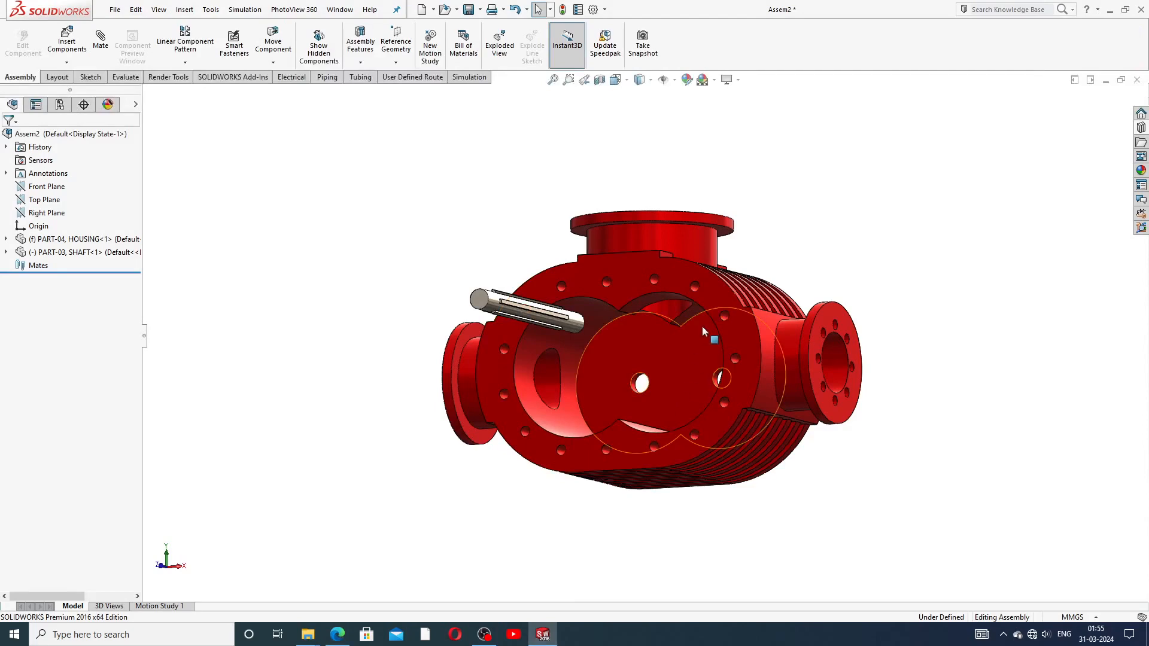
Step: Turn the blower to a frontal view and open Mate, collapsing then re-expanding Standard Mates
{"action": "middle_click_drag", "start_coordinate": [723, 279], "coordinate": [646, 347]}
{"action": "scroll", "coordinate": [662, 335], "scroll_direction": "down", "scroll_amount": 4}
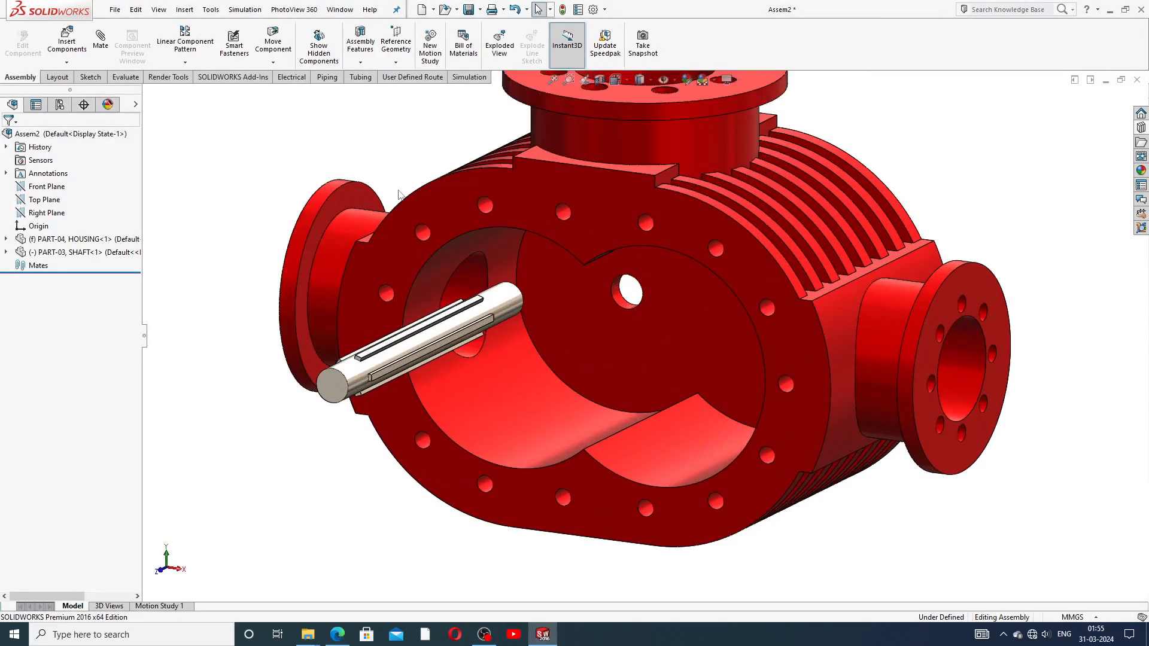
{"action": "left_click", "coordinate": [101, 44]}
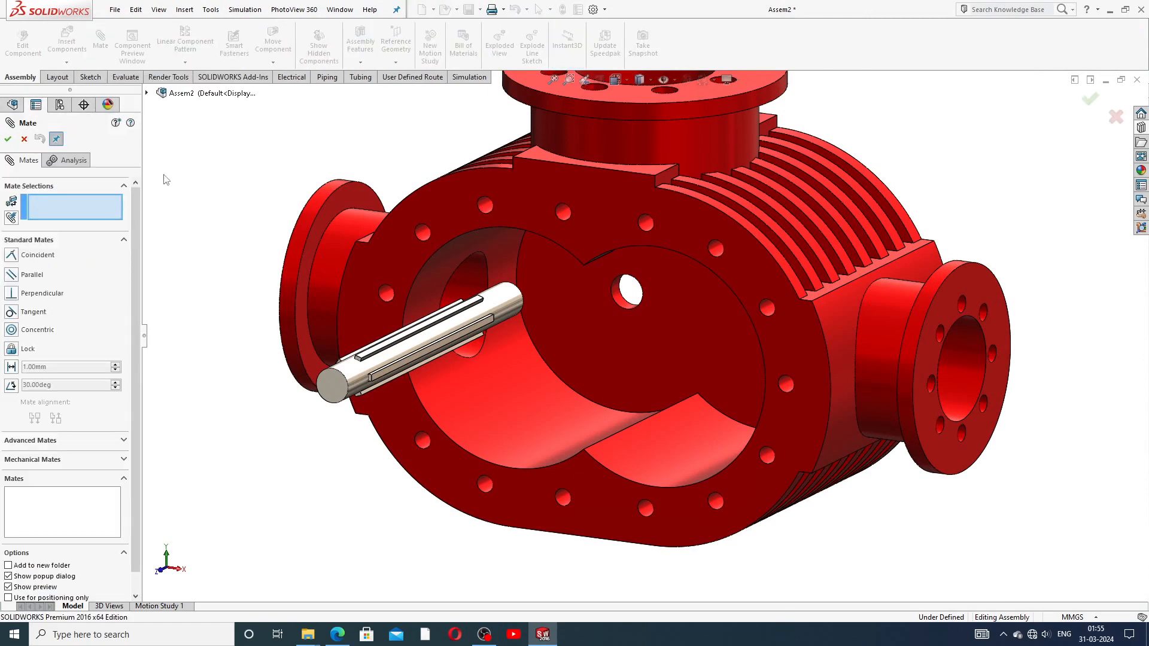
{"action": "left_click", "coordinate": [127, 240]}
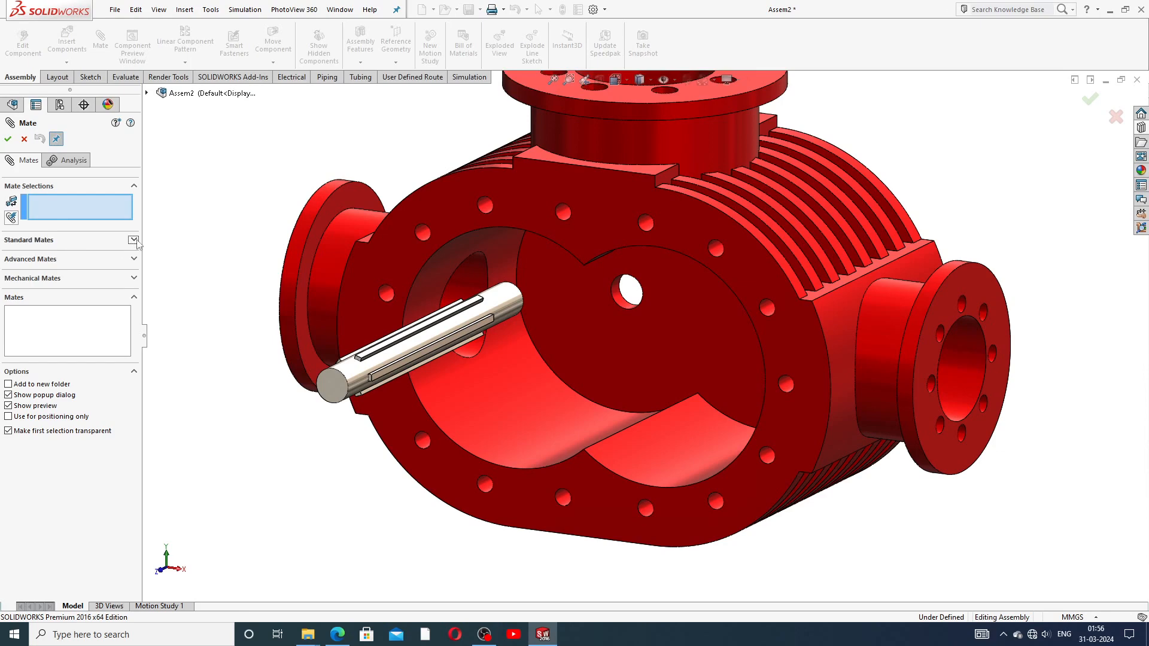
{"action": "left_click", "coordinate": [95, 242]}
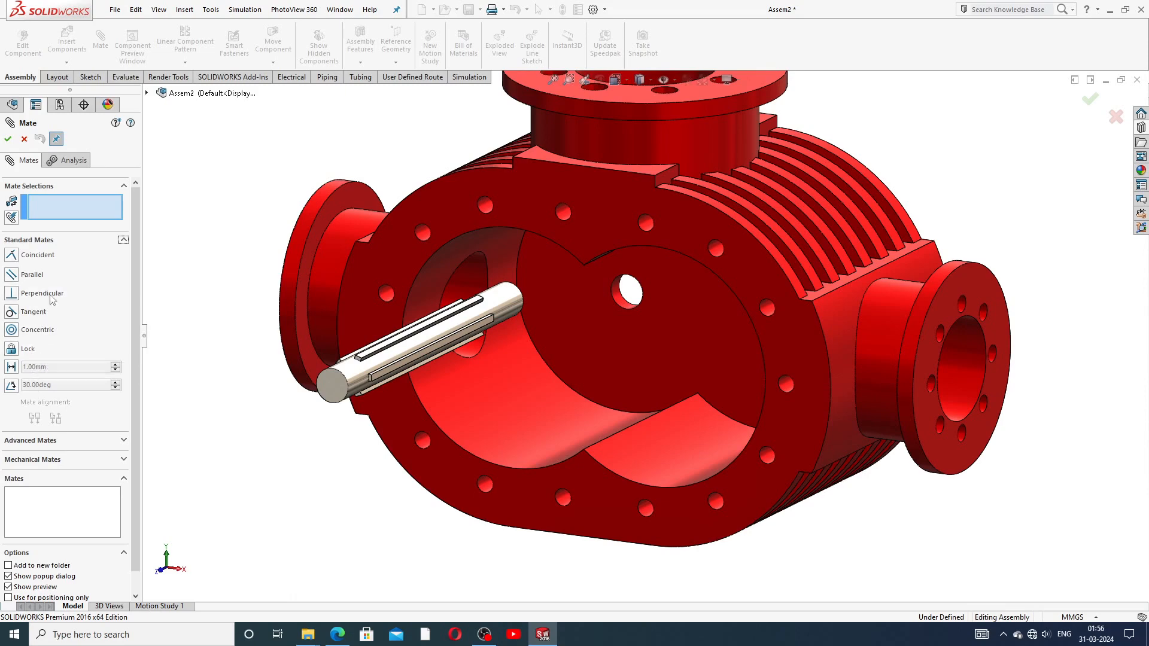
{"action": "left_click", "coordinate": [123, 240]}
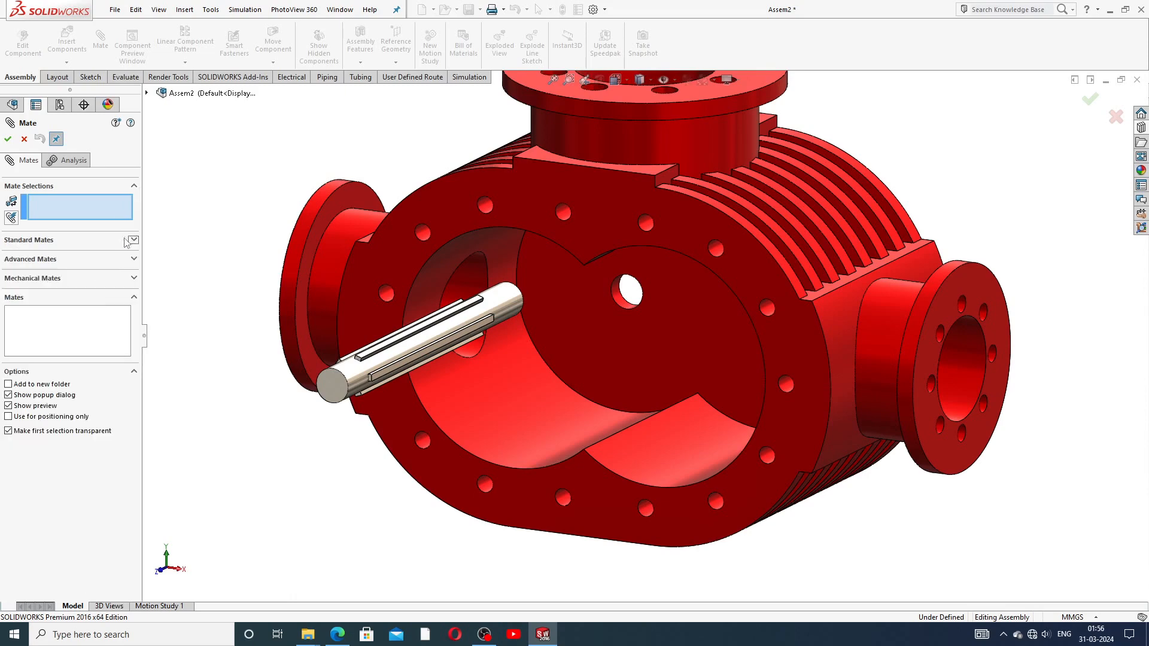
{"action": "left_click", "coordinate": [71, 261]}
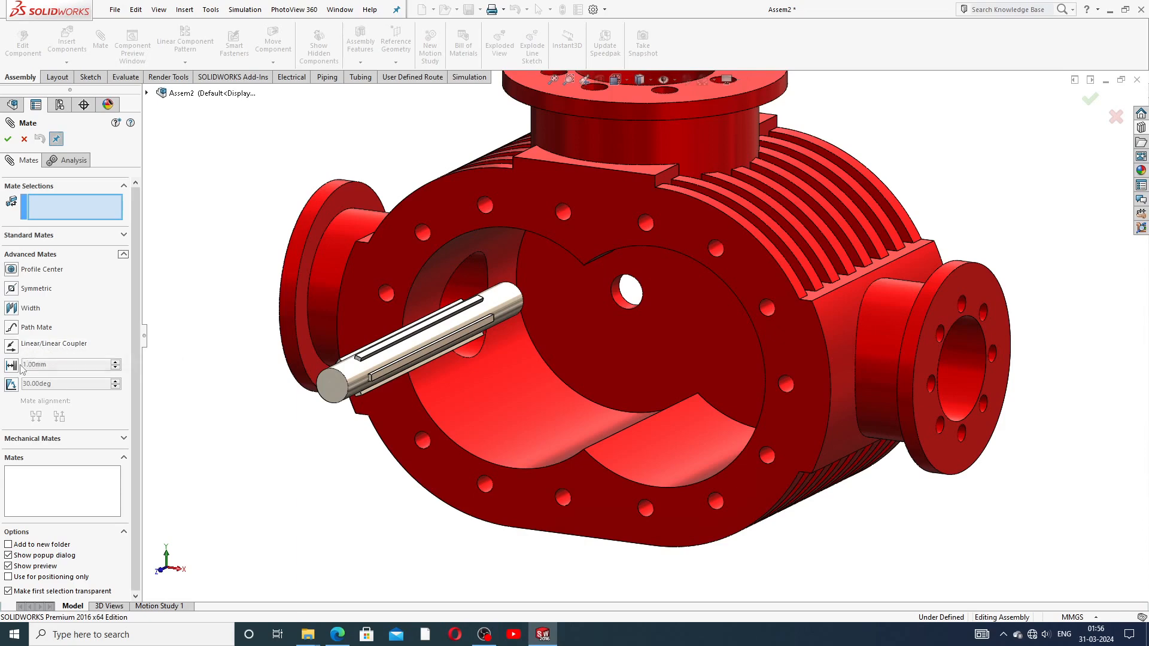
{"action": "left_click", "coordinate": [122, 235]}
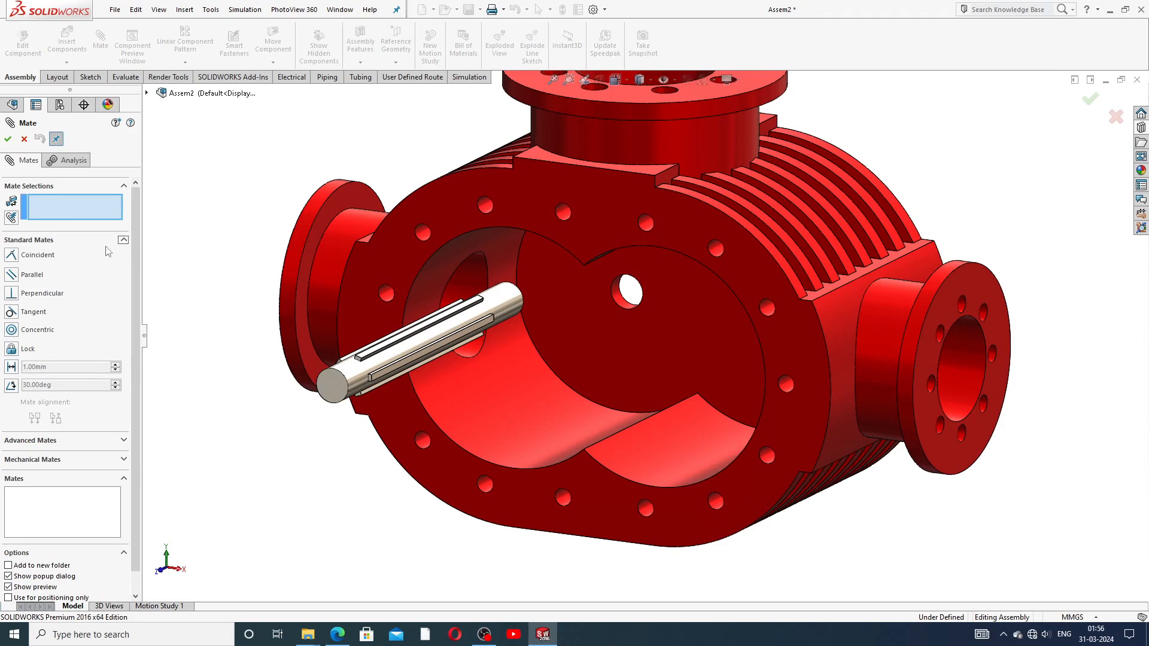
{"action": "left_click", "coordinate": [60, 460]}
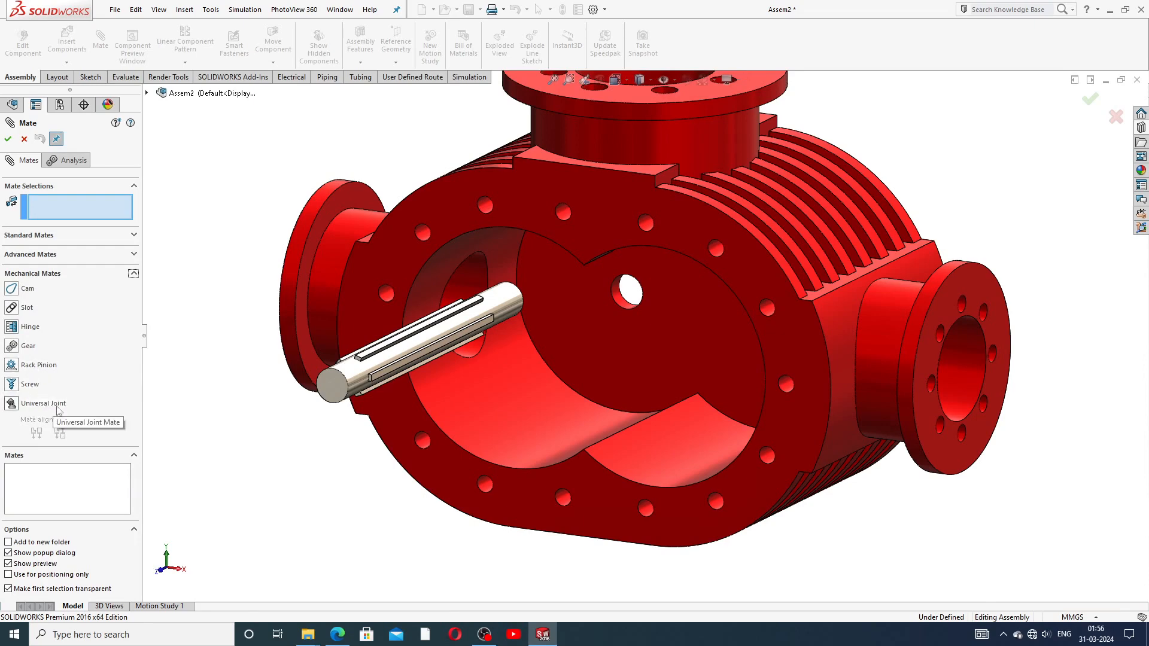
{"action": "left_click", "coordinate": [111, 257]}
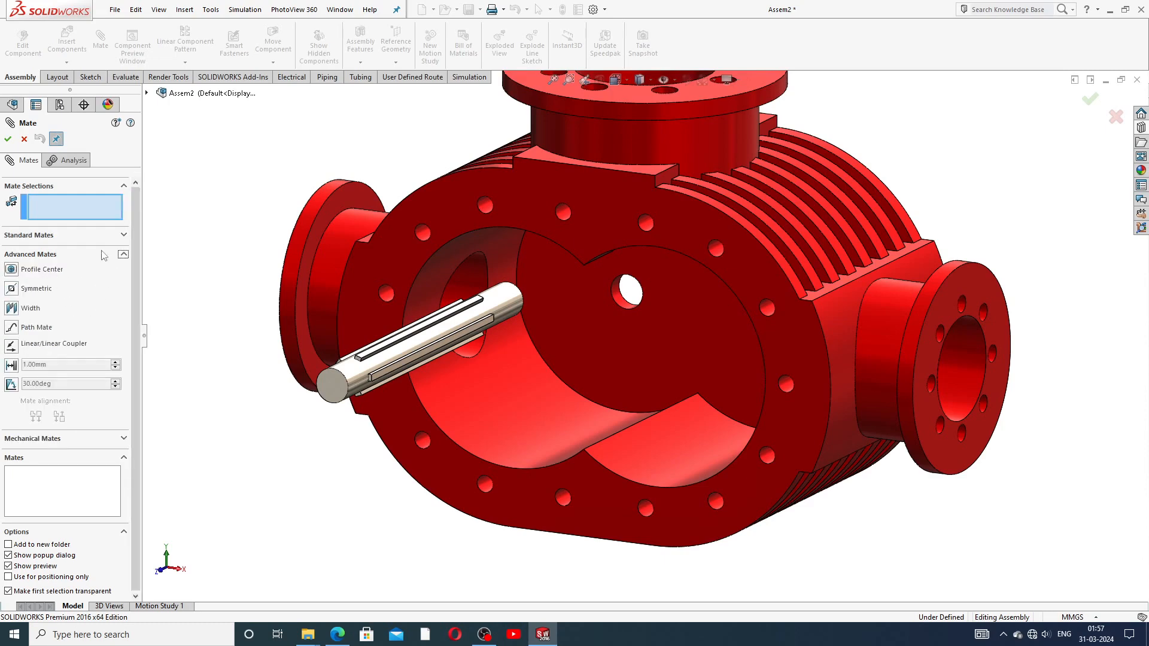
{"action": "left_click", "coordinate": [109, 239]}
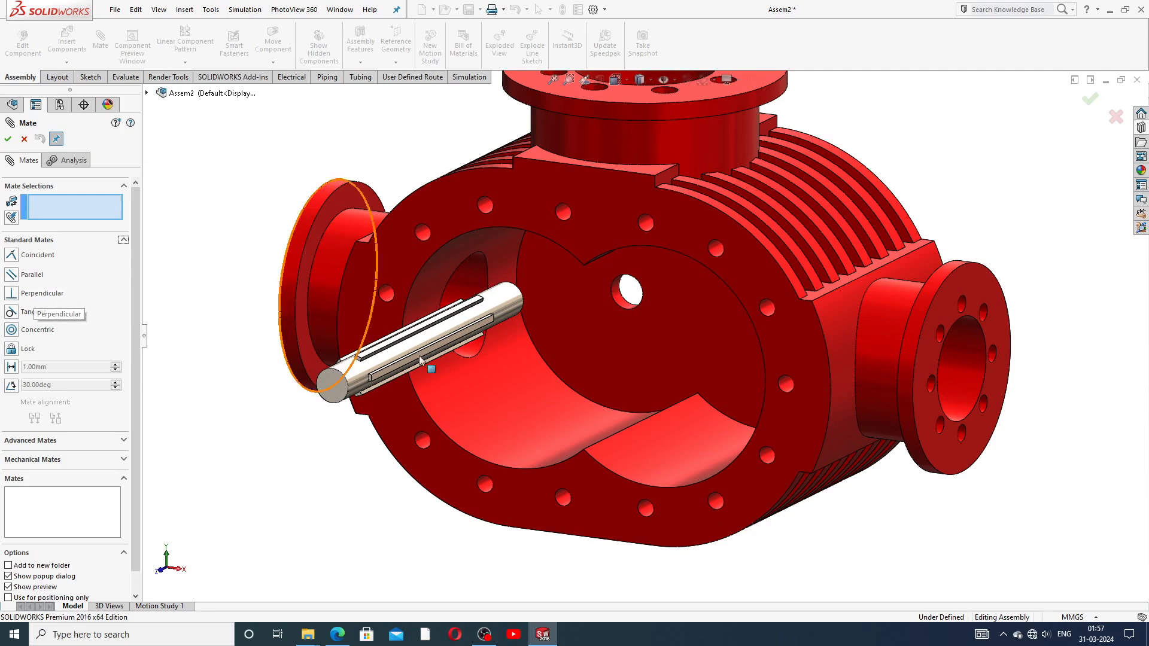
Step: Select the housing's small hole and the shaft face, trying Perpendicular then Tangent
{"action": "left_click", "coordinate": [618, 292]}
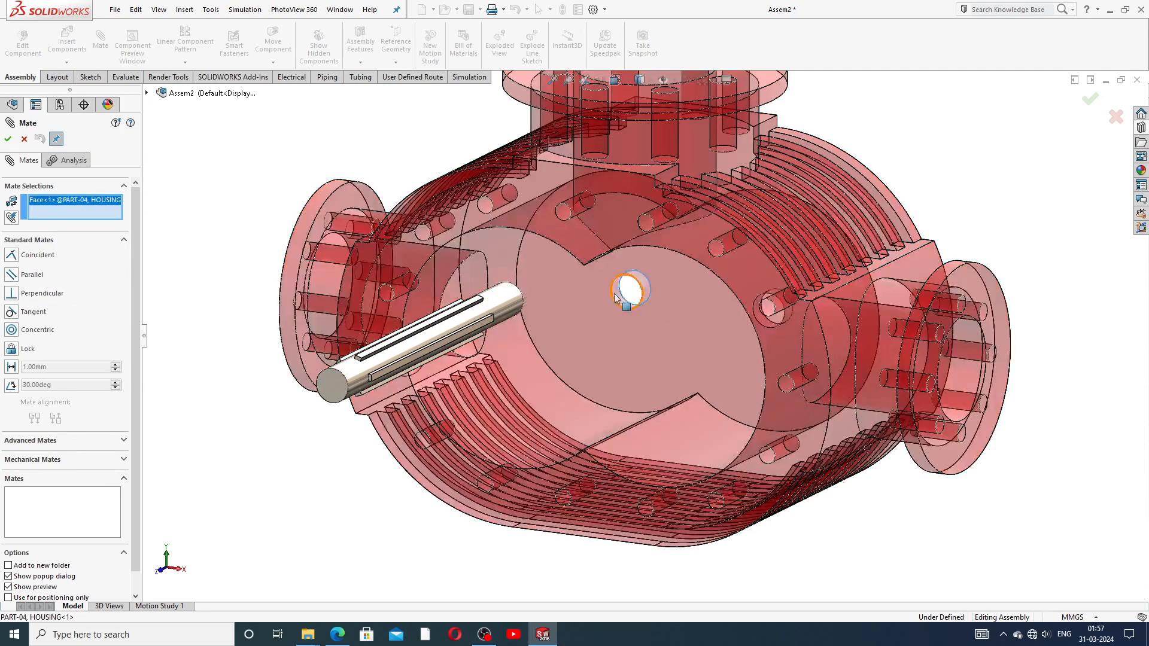
{"action": "left_click", "coordinate": [501, 302]}
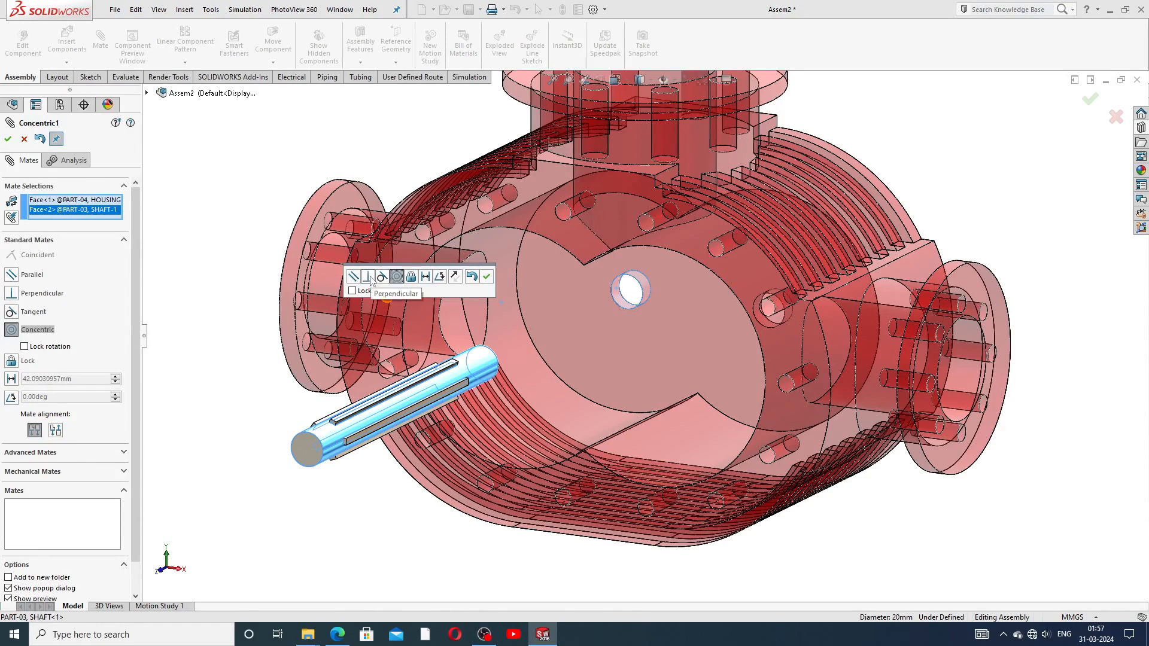
{"action": "left_click", "coordinate": [369, 277]}
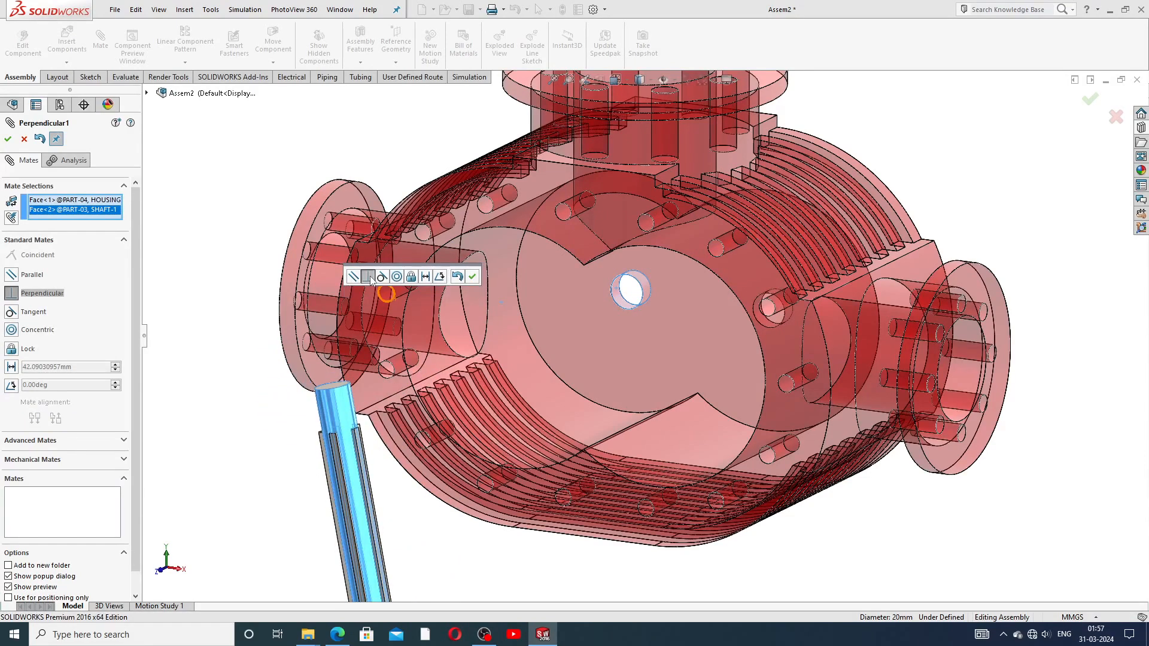
{"action": "key", "text": "f"}
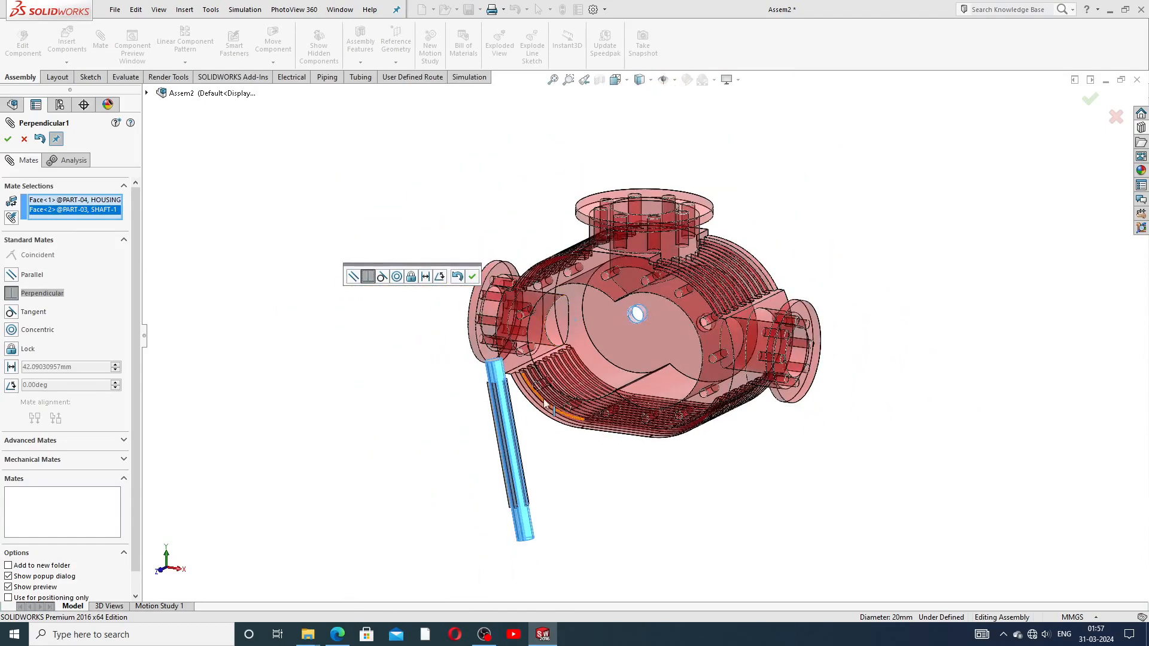
{"action": "scroll", "coordinate": [463, 370], "scroll_direction": "down", "scroll_amount": 4}
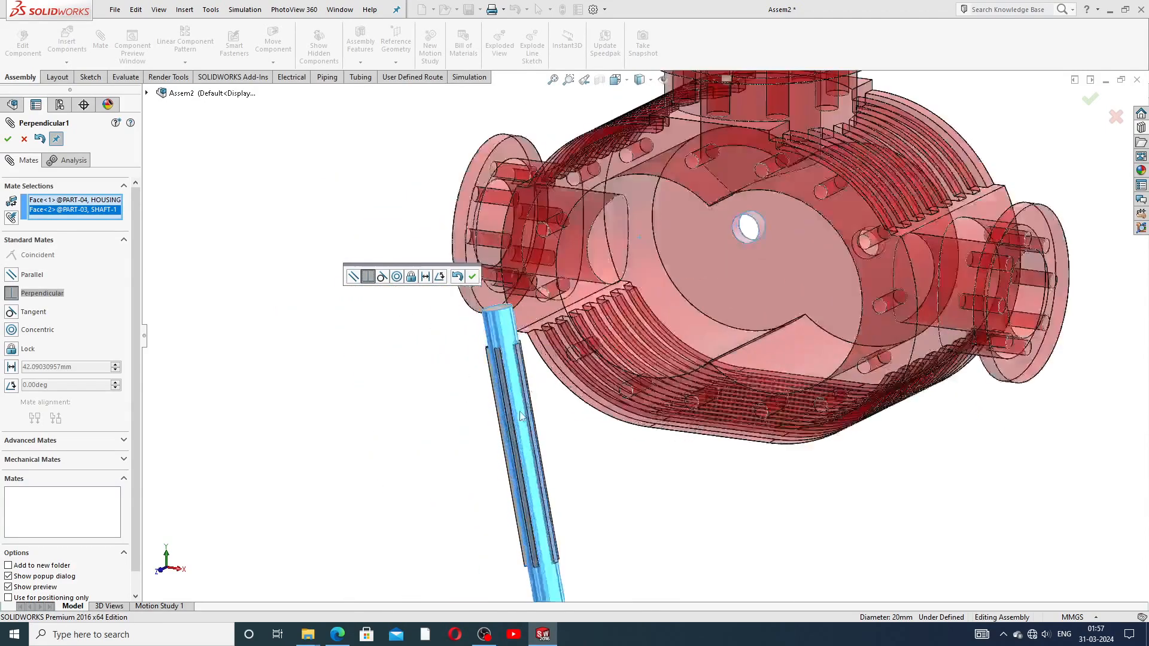
{"action": "left_click", "coordinate": [381, 277]}
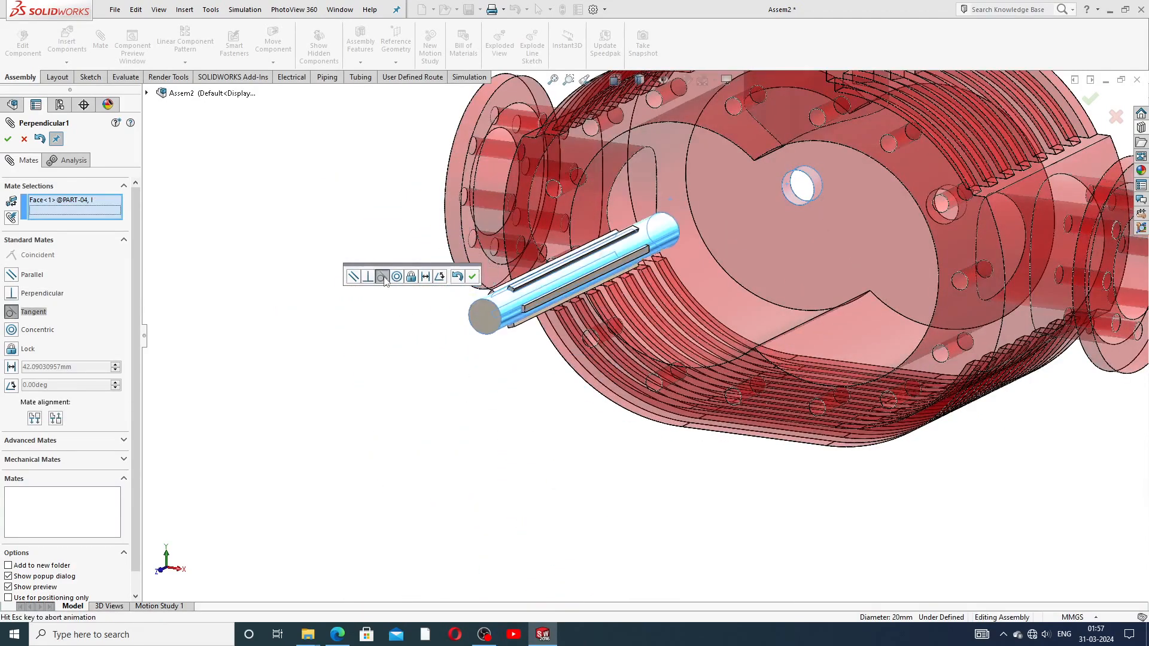
{"action": "left_click_drag", "start_coordinate": [670, 243], "coordinate": [774, 221]}
Step: Remove both the shaft face and housing face from the mate selections
{"action": "left_click", "coordinate": [638, 234]}
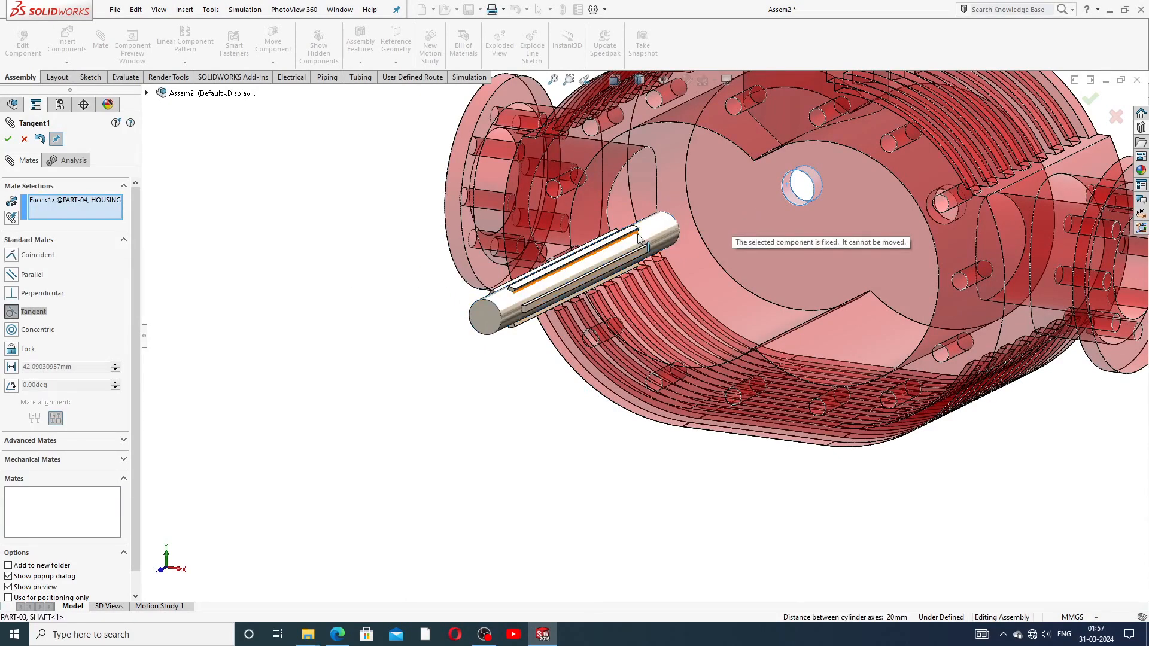
{"action": "right_click", "coordinate": [108, 209]}
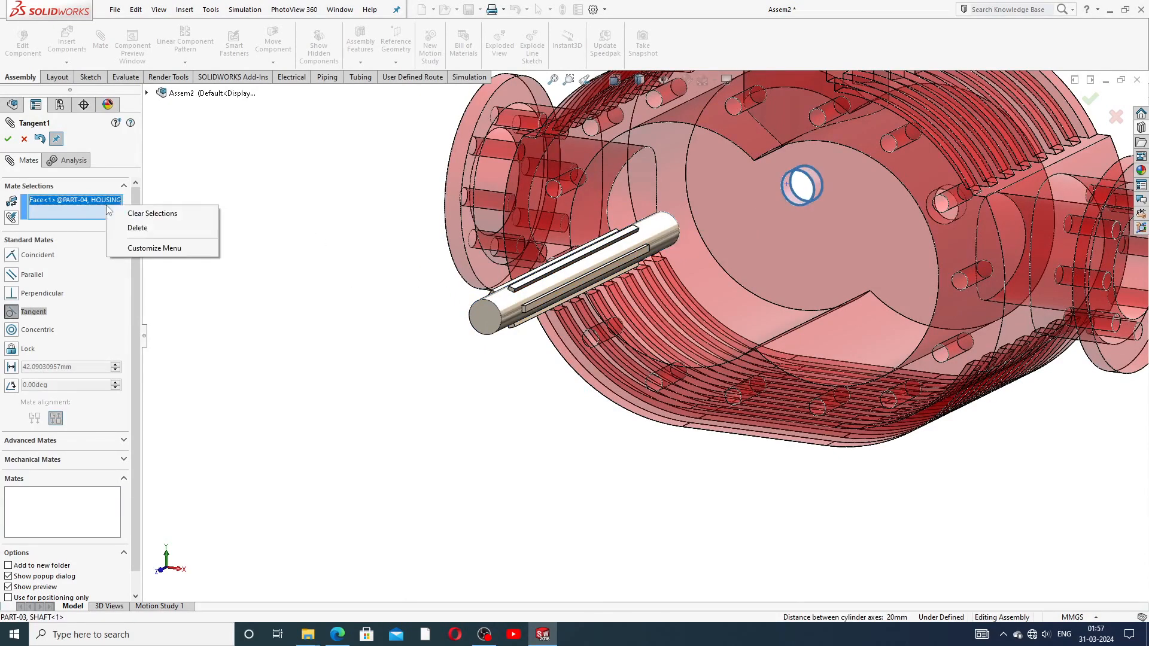
{"action": "left_click", "coordinate": [149, 233]}
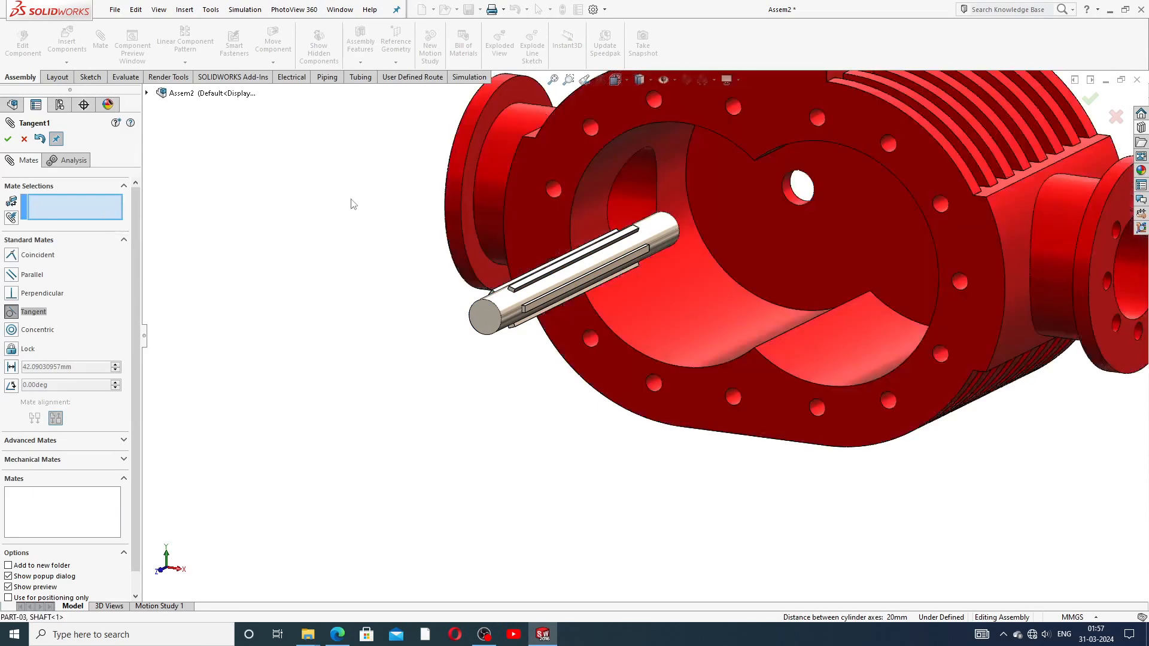
{"action": "scroll", "coordinate": [735, 220], "scroll_direction": "up", "scroll_amount": 5}
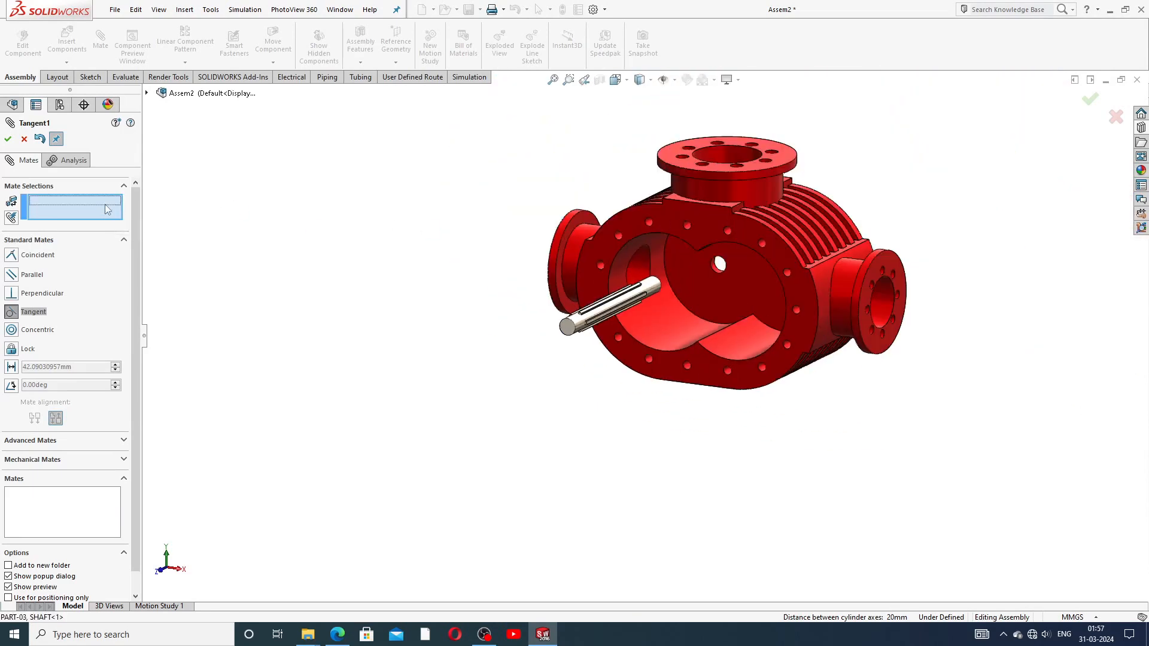
{"action": "scroll", "coordinate": [697, 310], "scroll_direction": "down", "scroll_amount": 3}
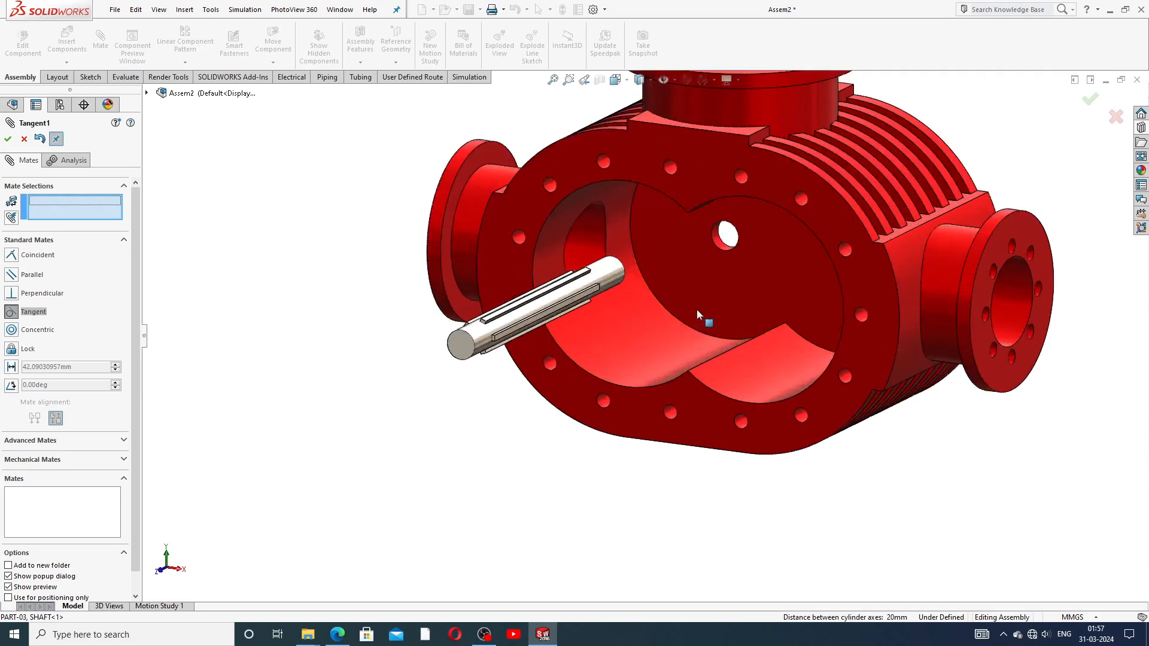
Step: Reselect the hole and shaft faces, confirm Tangent1, and drag the shaft toward the hole
{"action": "left_click", "coordinate": [723, 238]}
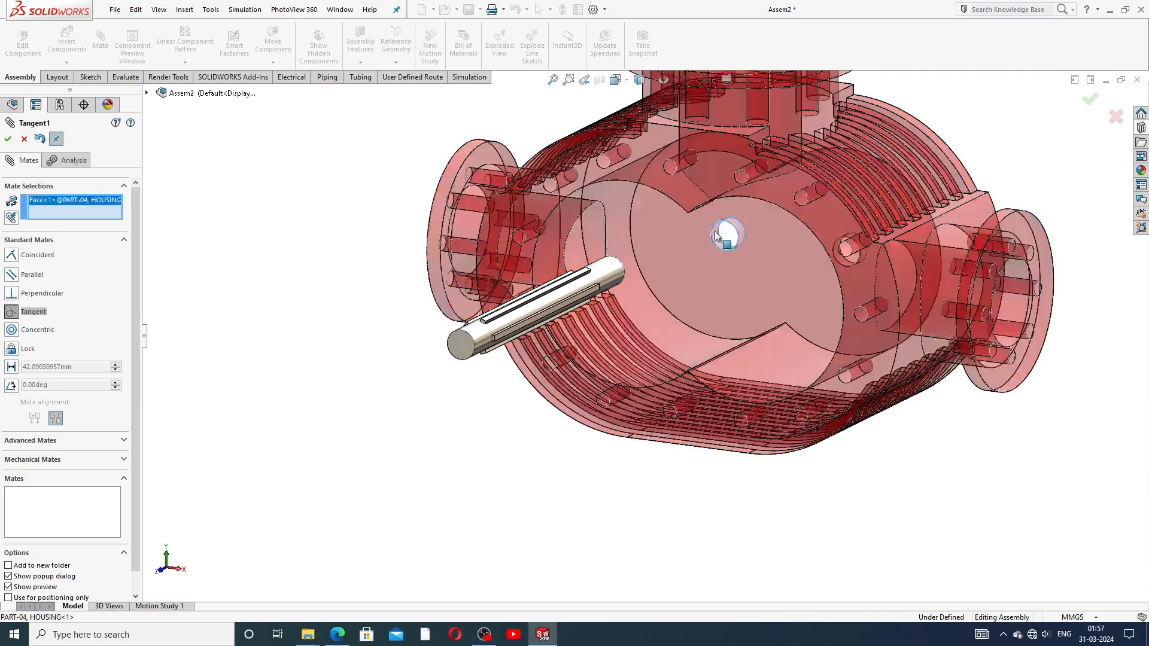
{"action": "left_click", "coordinate": [609, 267]}
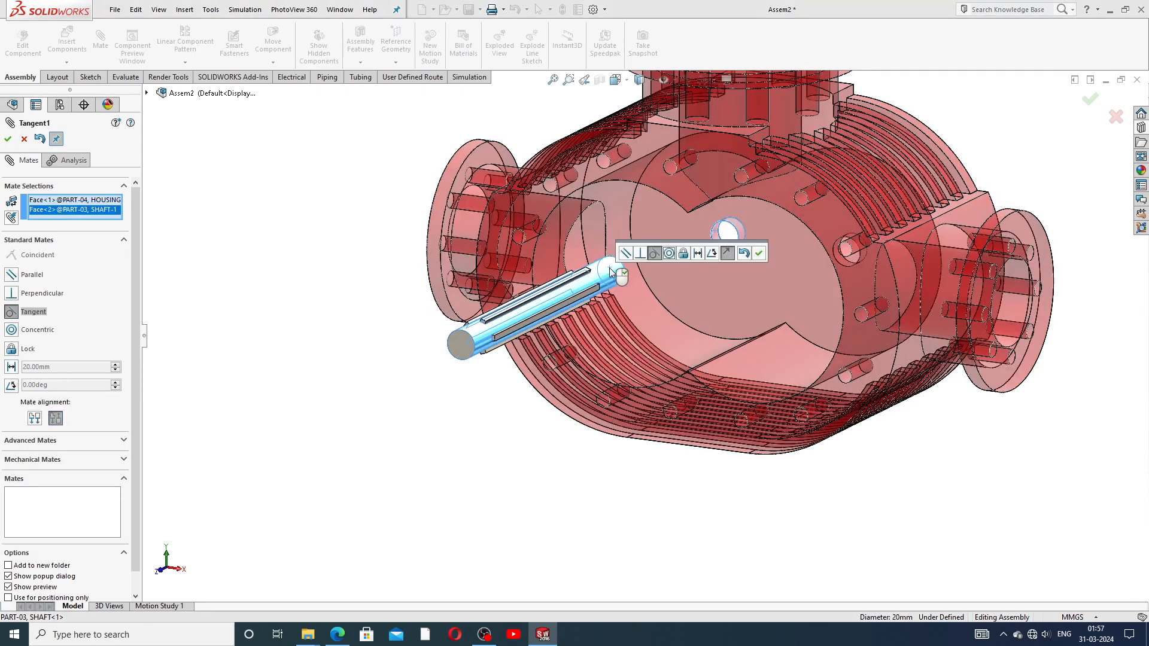
{"action": "left_click", "coordinate": [759, 255]}
{"action": "left_click_drag", "start_coordinate": [591, 286], "coordinate": [742, 239]}
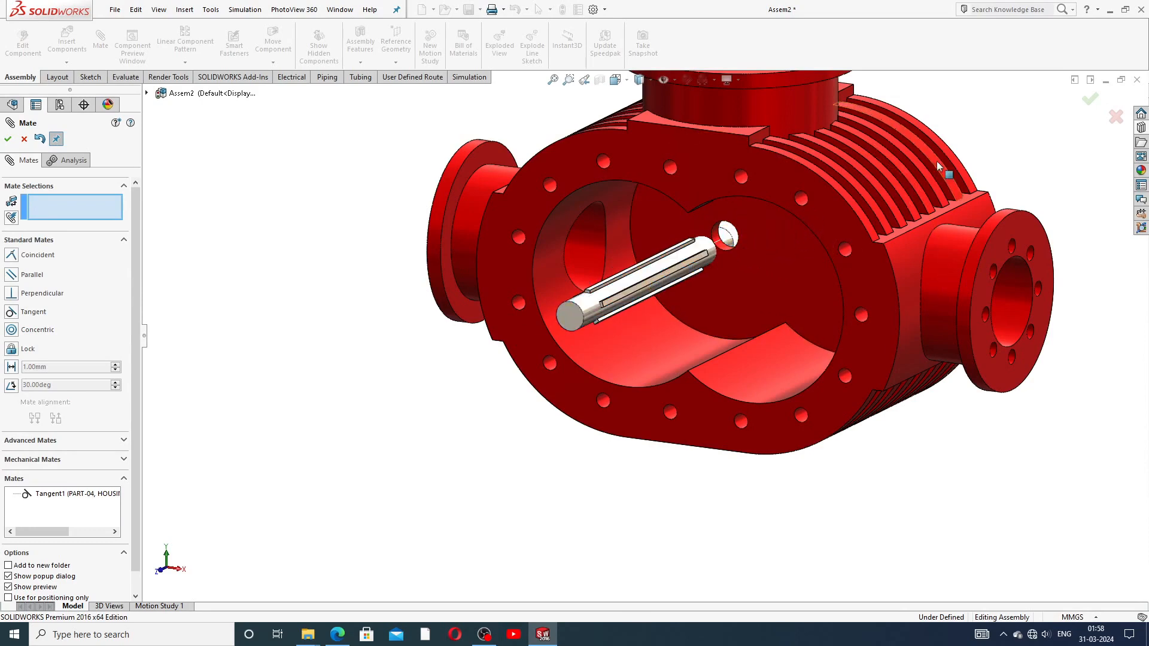
Step: Orbit around the assembly to the open front and pick the shaft's end point
{"action": "middle_click_drag", "start_coordinate": [961, 180], "coordinate": [628, 429]}
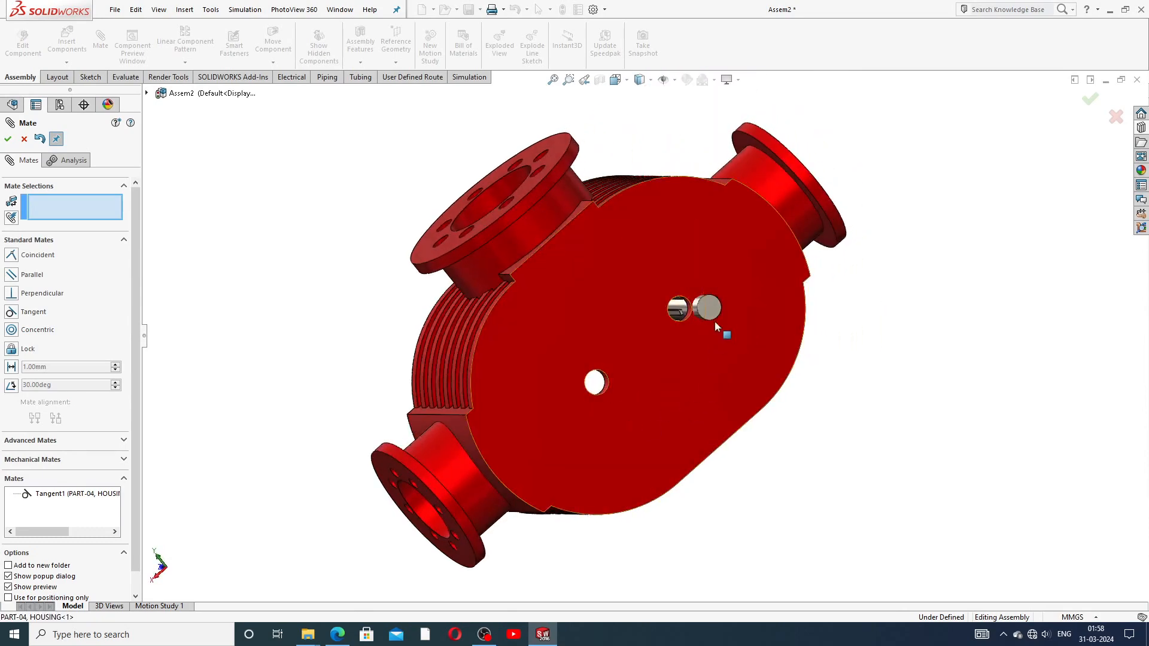
{"action": "middle_click_drag", "start_coordinate": [680, 312], "coordinate": [695, 532]}
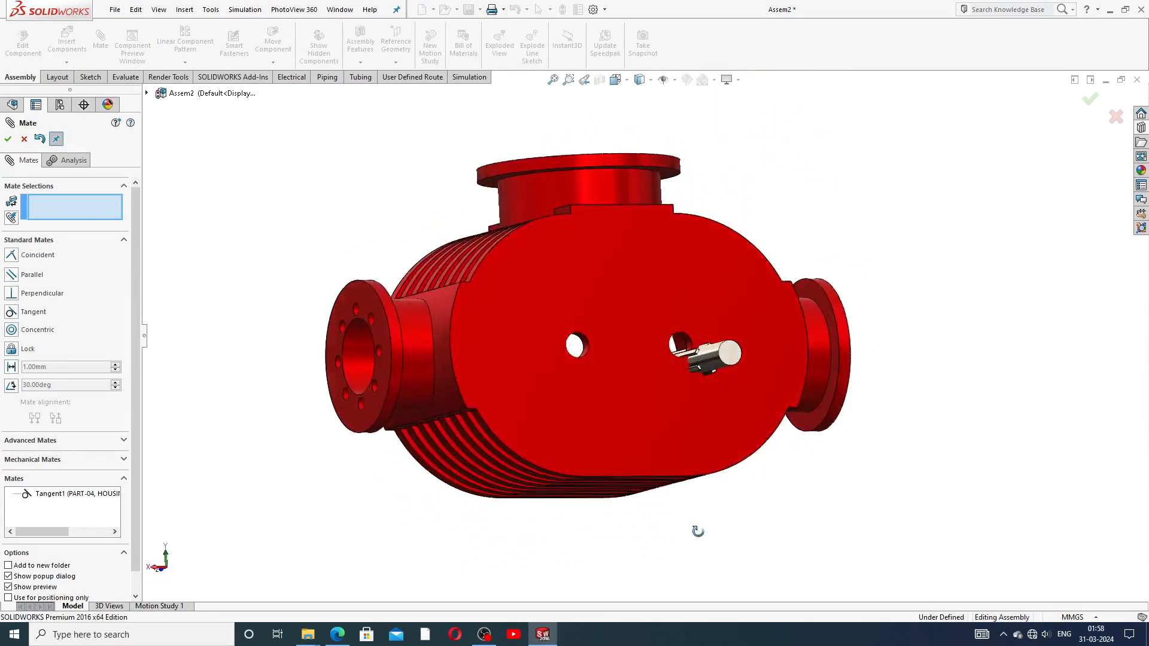
{"action": "left_click_drag", "start_coordinate": [725, 353], "coordinate": [681, 343]}
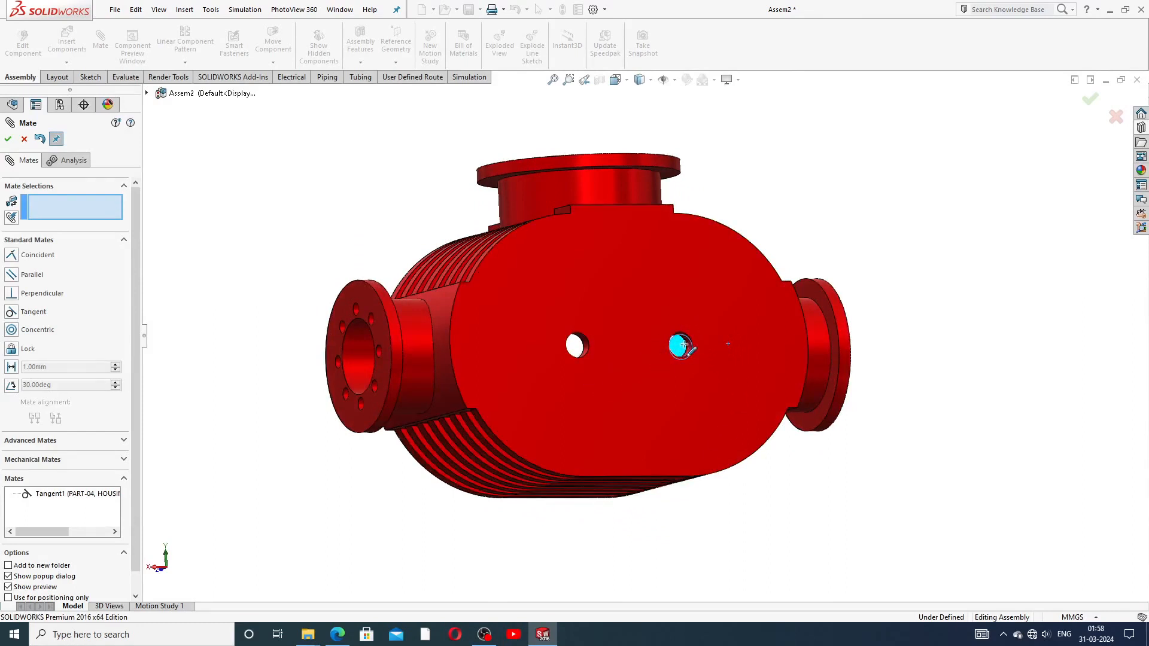
{"action": "scroll", "coordinate": [696, 360], "scroll_direction": "up", "scroll_amount": 3}
{"action": "middle_click_drag", "start_coordinate": [663, 352], "coordinate": [849, 430]}
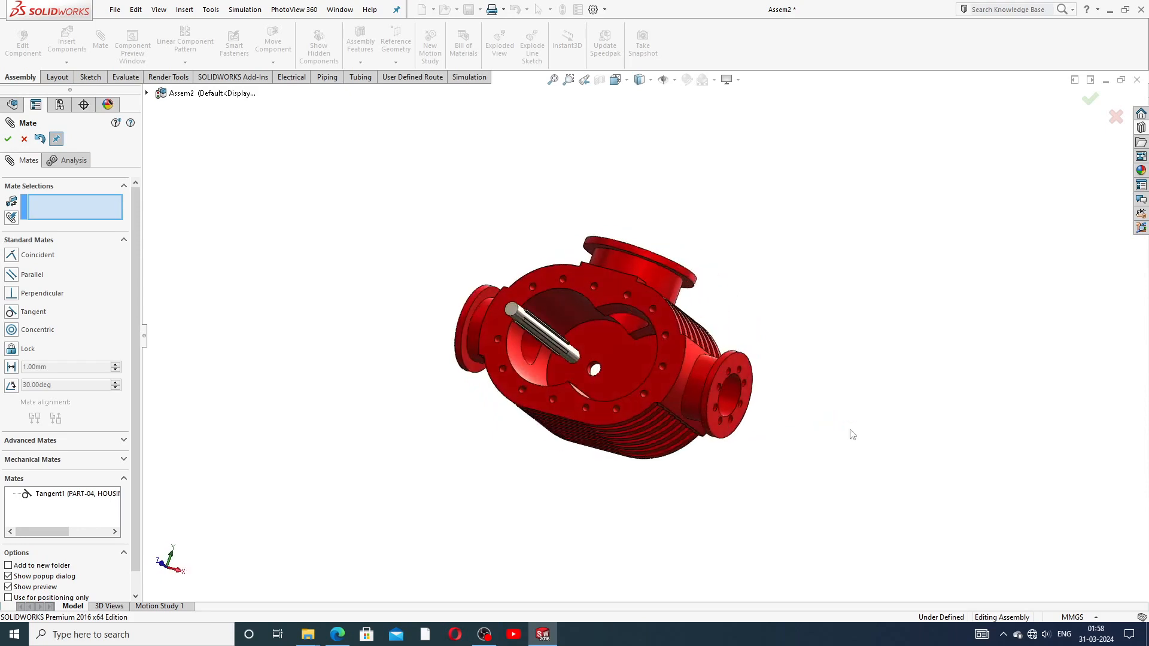
{"action": "middle_click_drag", "start_coordinate": [637, 361], "coordinate": [601, 401]}
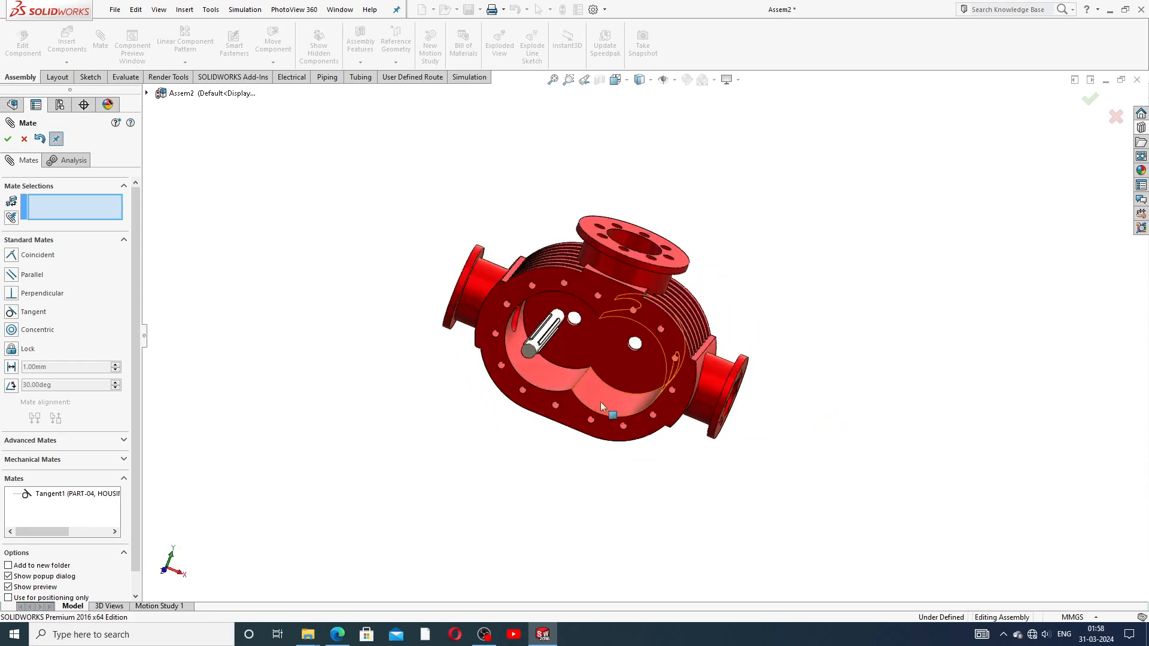
{"action": "left_click", "coordinate": [564, 317]}
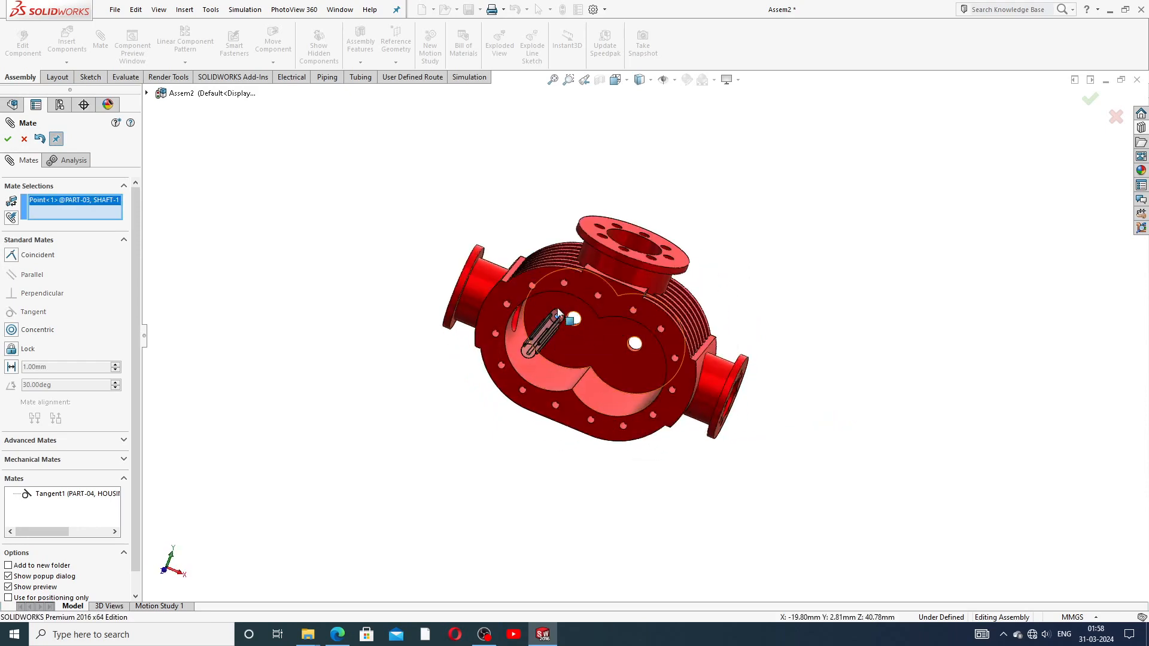
Step: Clear the picked point from Mate Selections and cancel the Mate PropertyManager
{"action": "right_click", "coordinate": [108, 212]}
{"action": "left_click", "coordinate": [145, 219]}
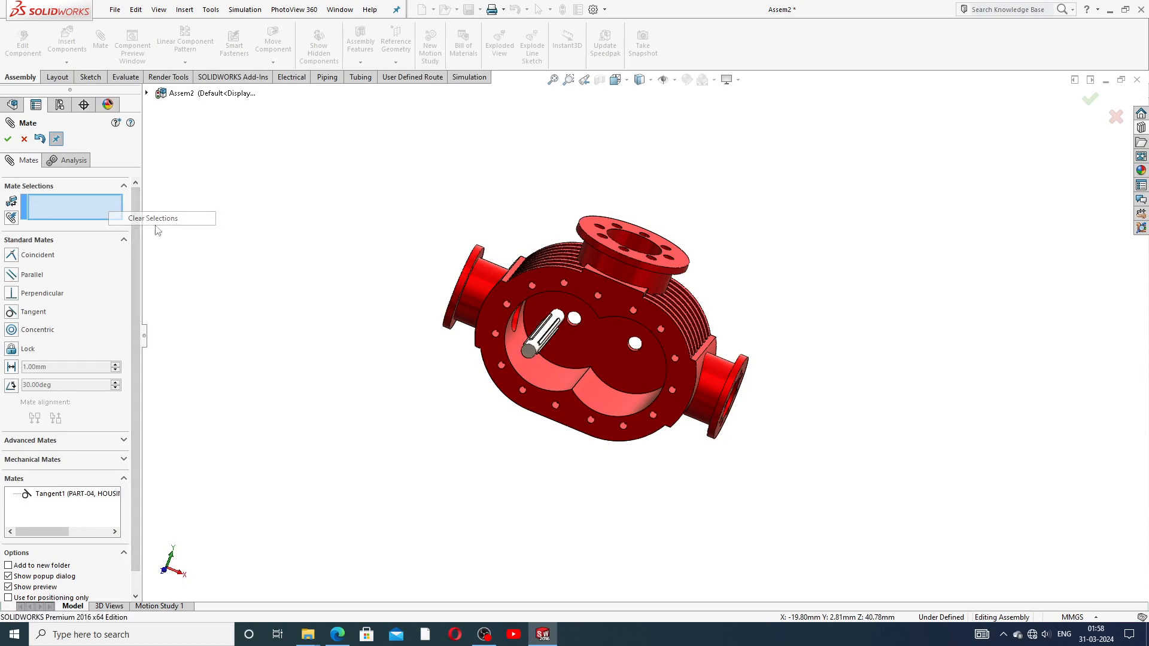
{"action": "scroll", "coordinate": [487, 359], "scroll_direction": "down", "scroll_amount": 3}
{"action": "middle_click_drag", "start_coordinate": [662, 304], "coordinate": [607, 273]}
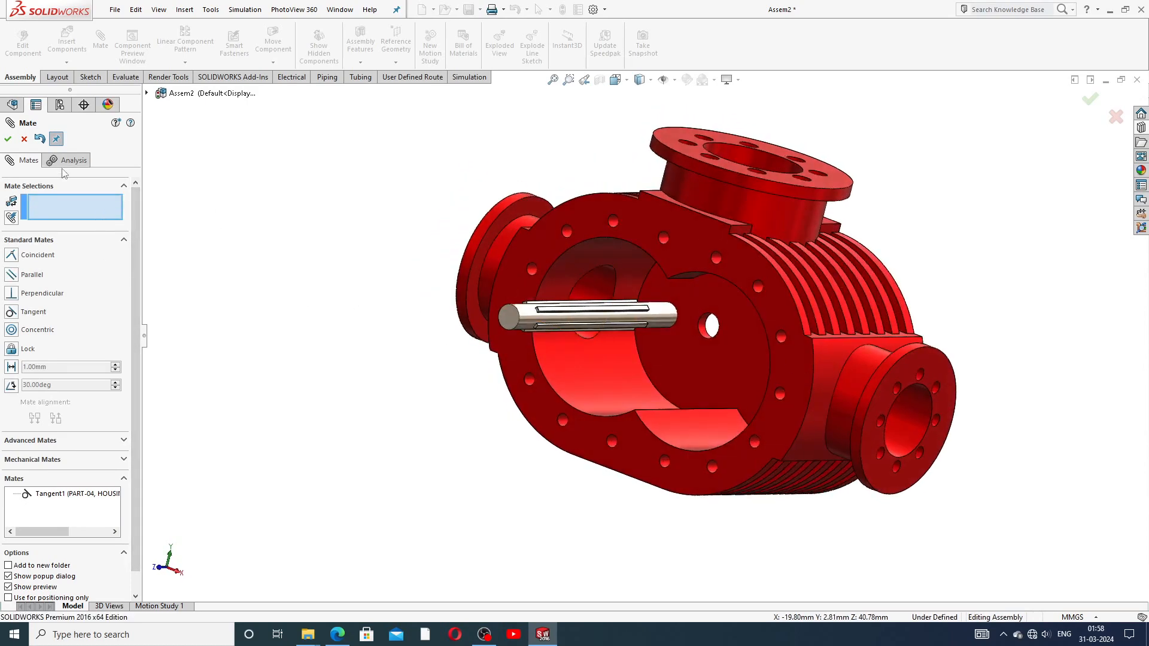
{"action": "left_click", "coordinate": [24, 139]}
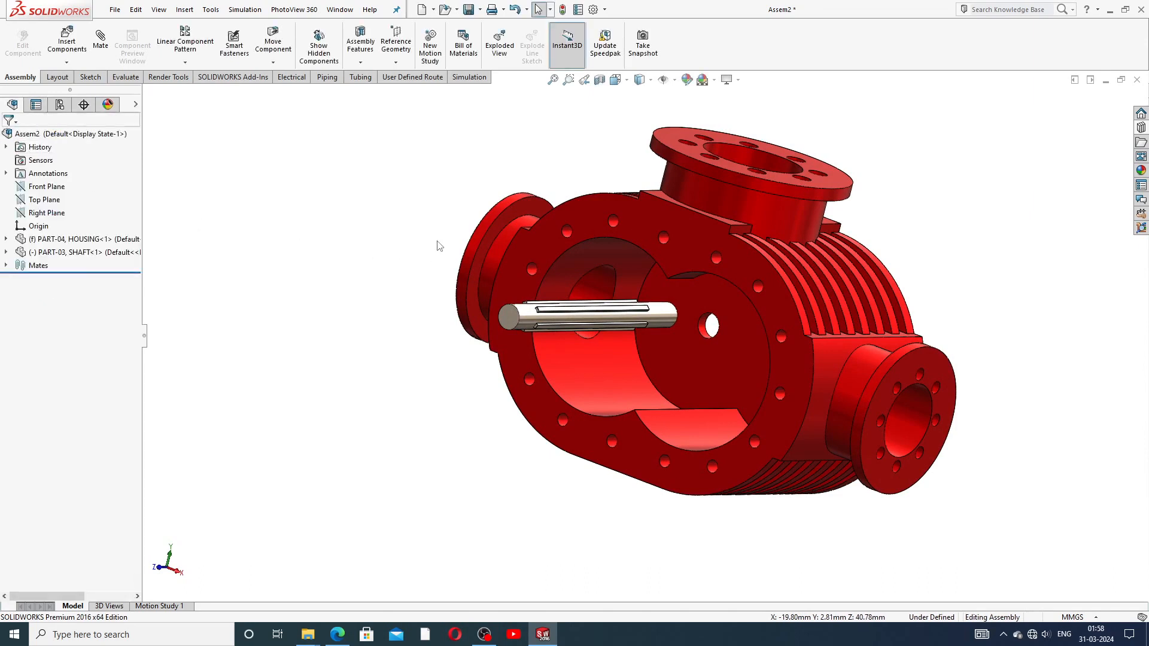
Step: Slide the shaft out along its axis, undo twice to restore it, and begin a new mate
{"action": "scroll", "coordinate": [622, 326], "scroll_direction": "up", "scroll_amount": 2}
{"action": "left_click_drag", "start_coordinate": [607, 327], "coordinate": [455, 328]}
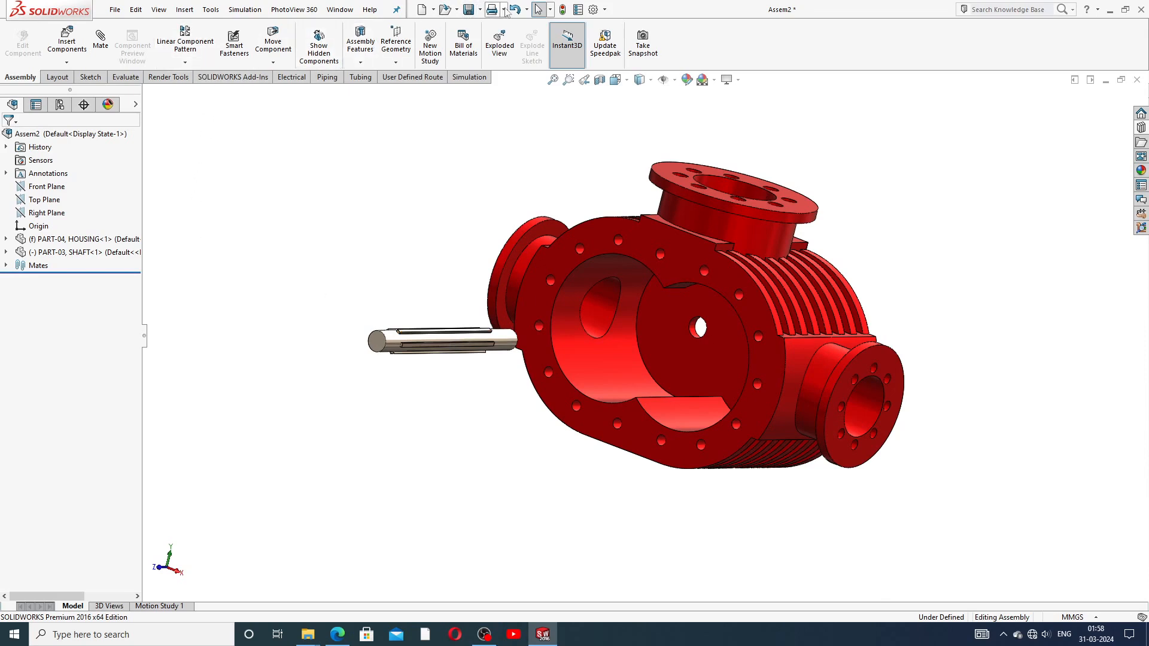
{"action": "left_click", "coordinate": [517, 11]}
{"action": "scroll", "coordinate": [603, 227], "scroll_direction": "up", "scroll_amount": 3}
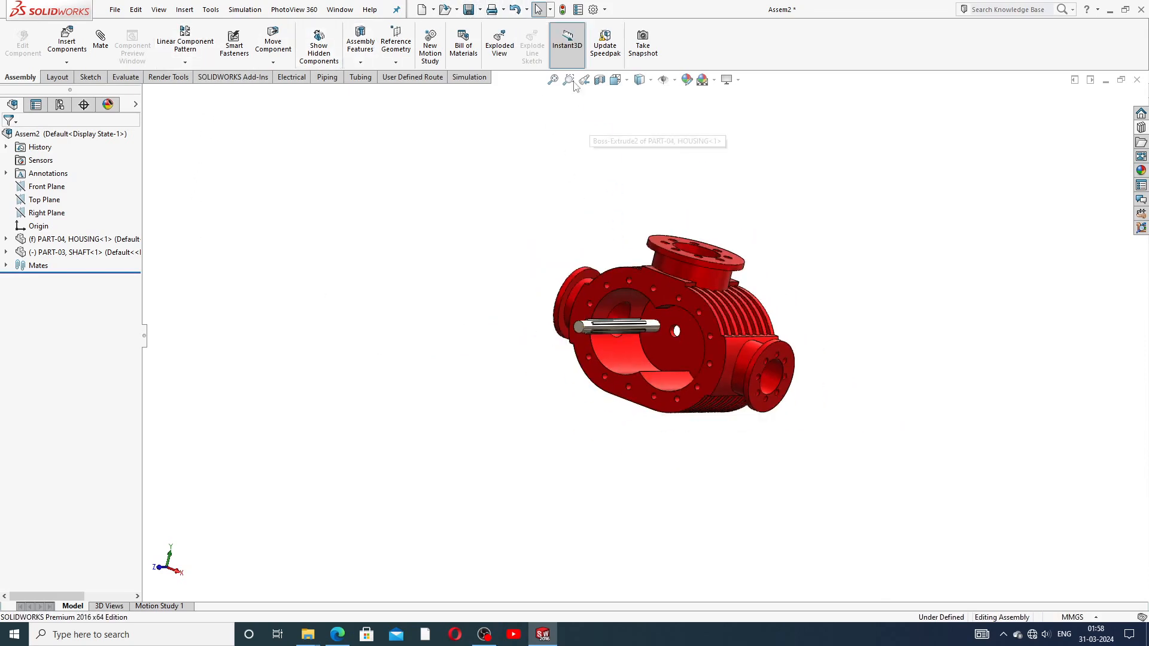
{"action": "left_click", "coordinate": [517, 11]}
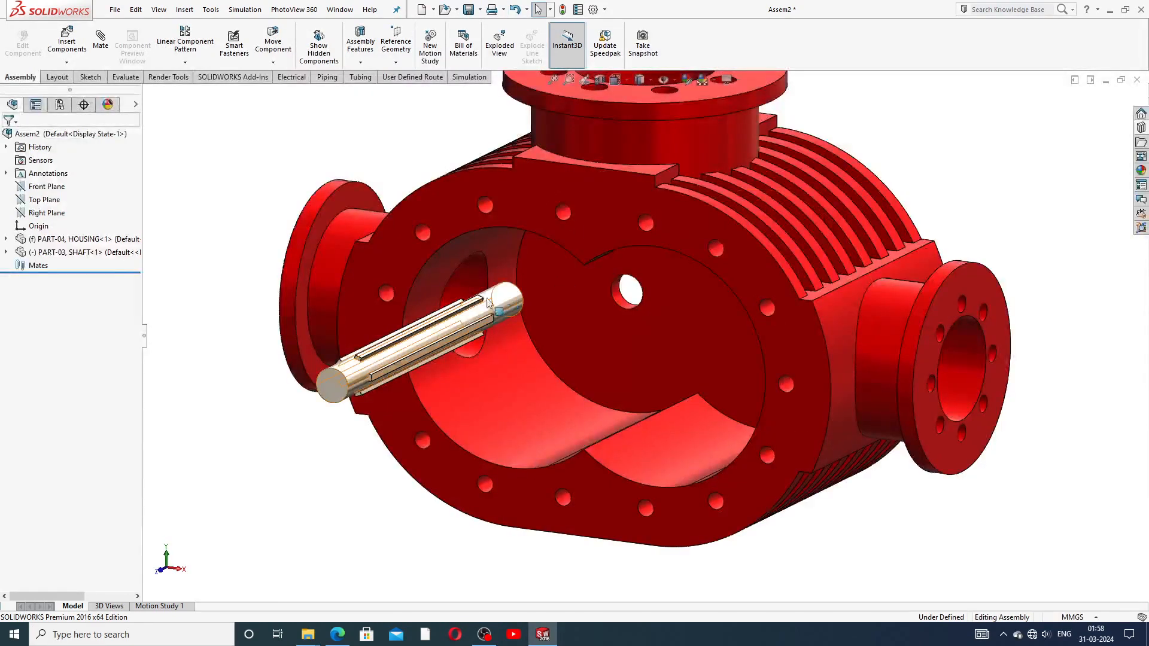
{"action": "left_click", "coordinate": [102, 60]}
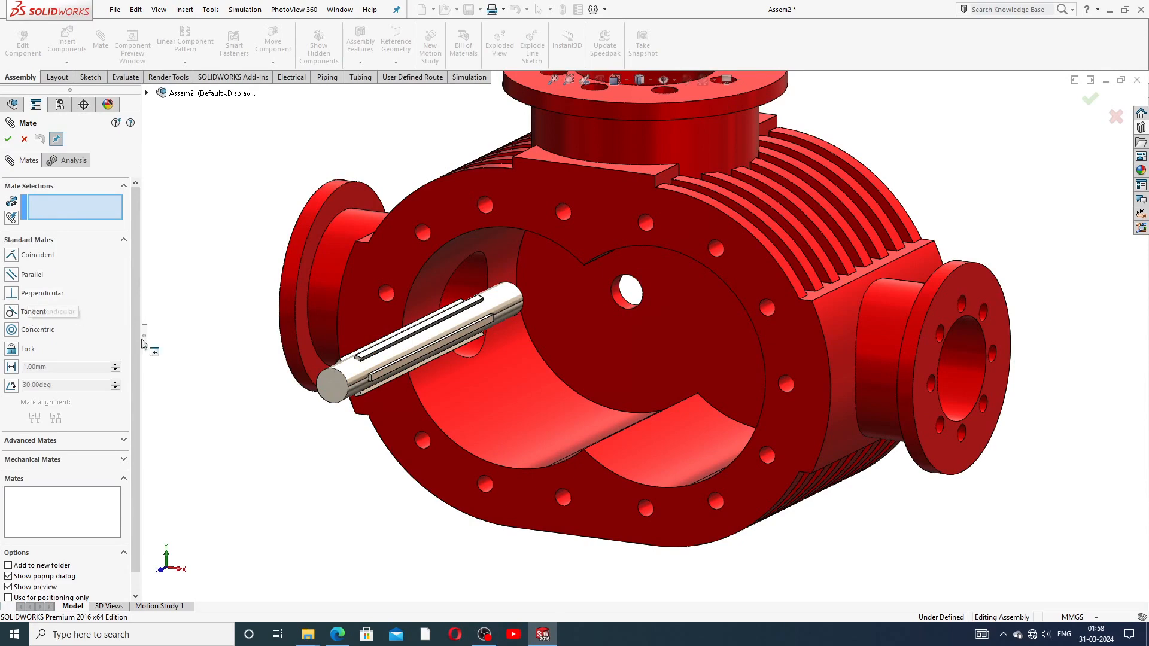
Step: Mate the housing's centre hole face to the shaft face as Perpendicular2, then orbit to inspect
{"action": "left_click", "coordinate": [622, 296]}
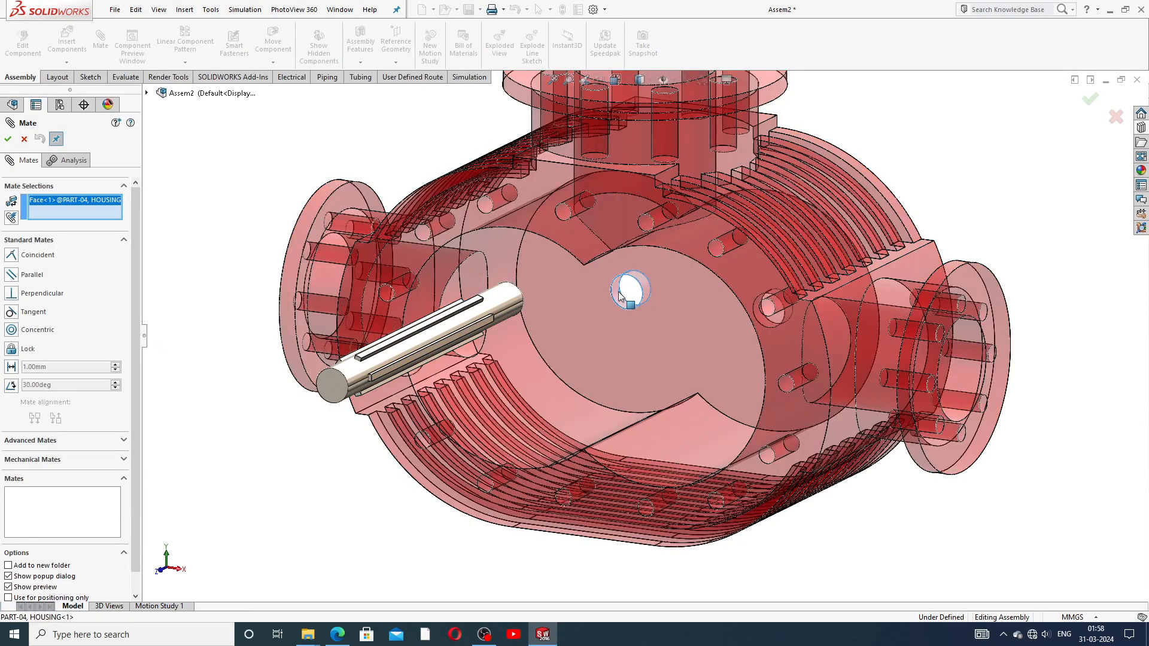
{"action": "left_click", "coordinate": [512, 303]}
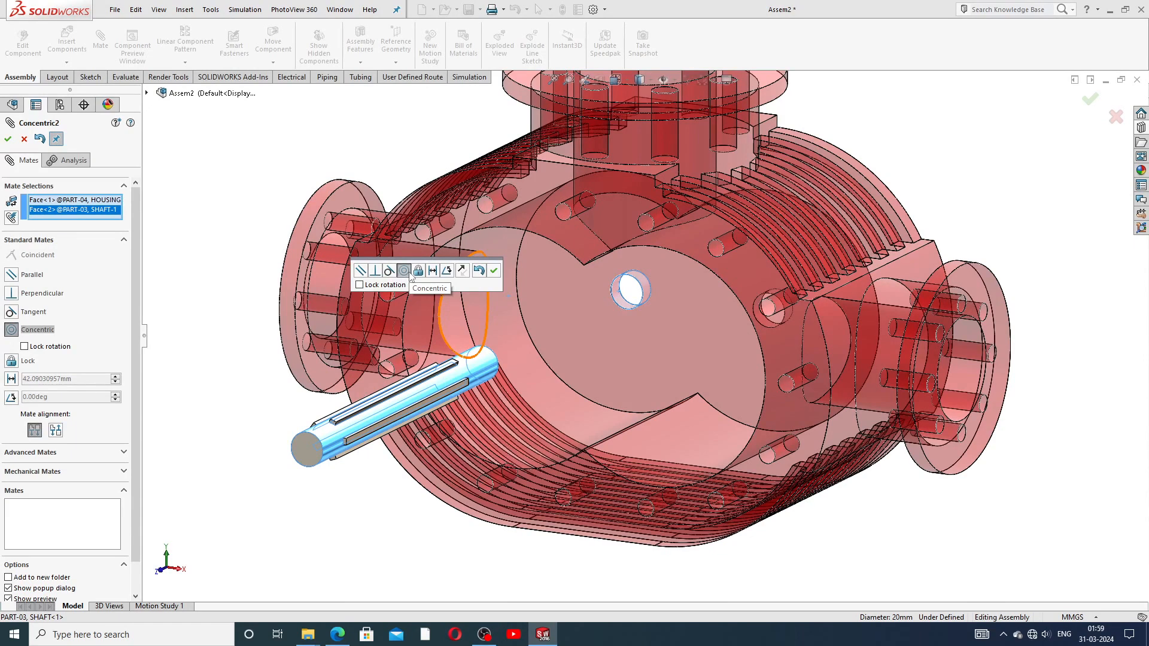
{"action": "left_click", "coordinate": [375, 271]}
{"action": "left_click", "coordinate": [479, 271]}
{"action": "scroll", "coordinate": [616, 335], "scroll_direction": "up", "scroll_amount": 5}
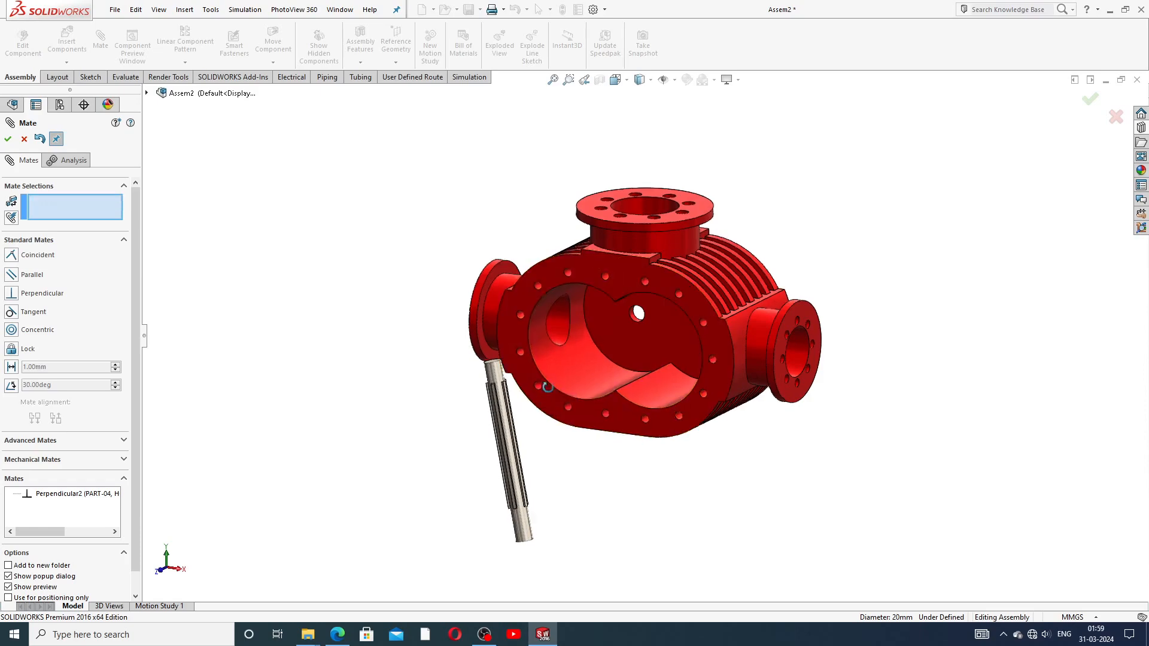
{"action": "middle_click_drag", "start_coordinate": [551, 383], "coordinate": [477, 424]}
{"action": "middle_click_drag", "start_coordinate": [510, 502], "coordinate": [540, 452]}
{"action": "middle_click_drag", "start_coordinate": [573, 338], "coordinate": [427, 297]}
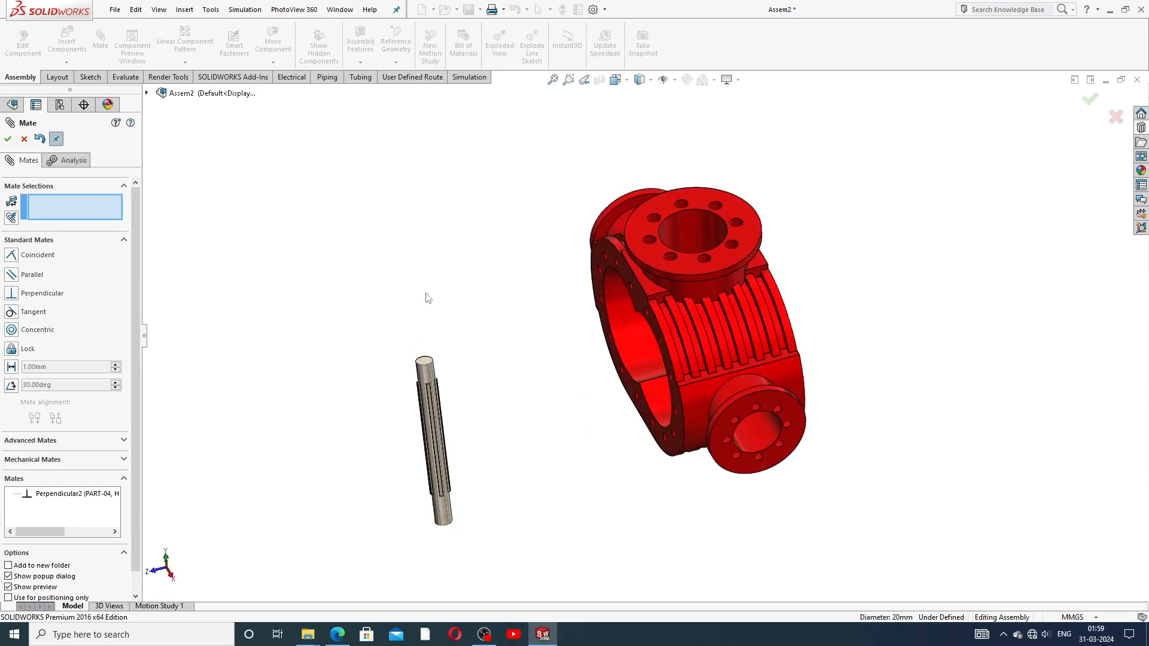
Step: Exit mating, select the housing, and delete it after confirming
{"action": "left_click", "coordinate": [24, 139]}
{"action": "scroll", "coordinate": [561, 317], "scroll_direction": "up", "scroll_amount": 3}
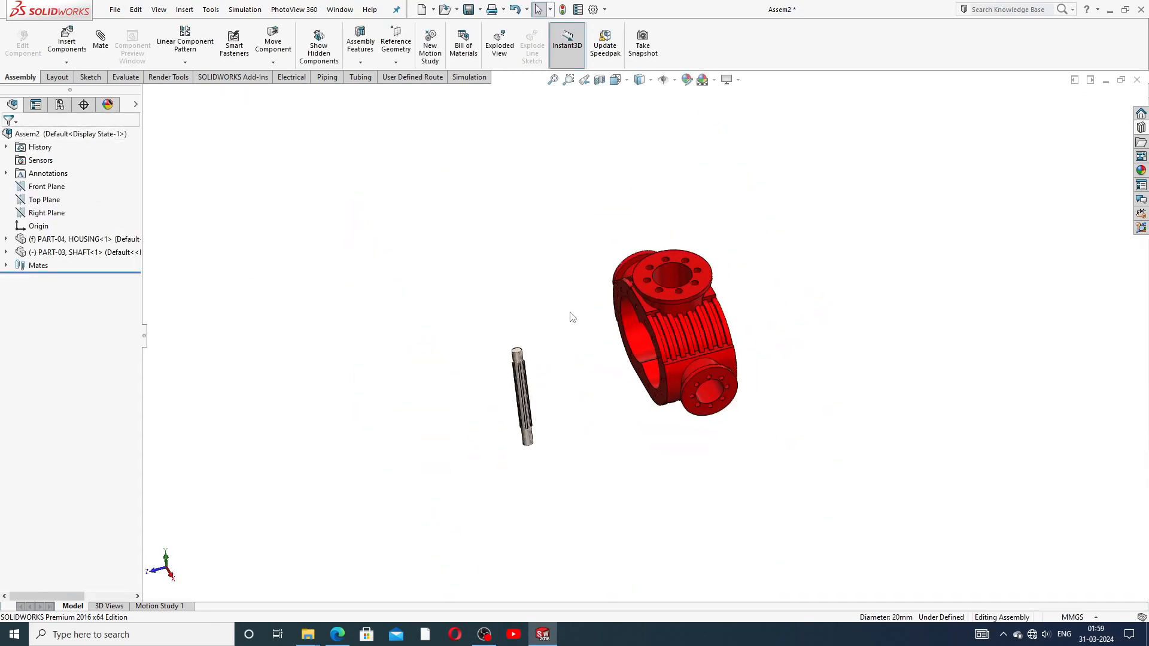
{"action": "left_click", "coordinate": [688, 331]}
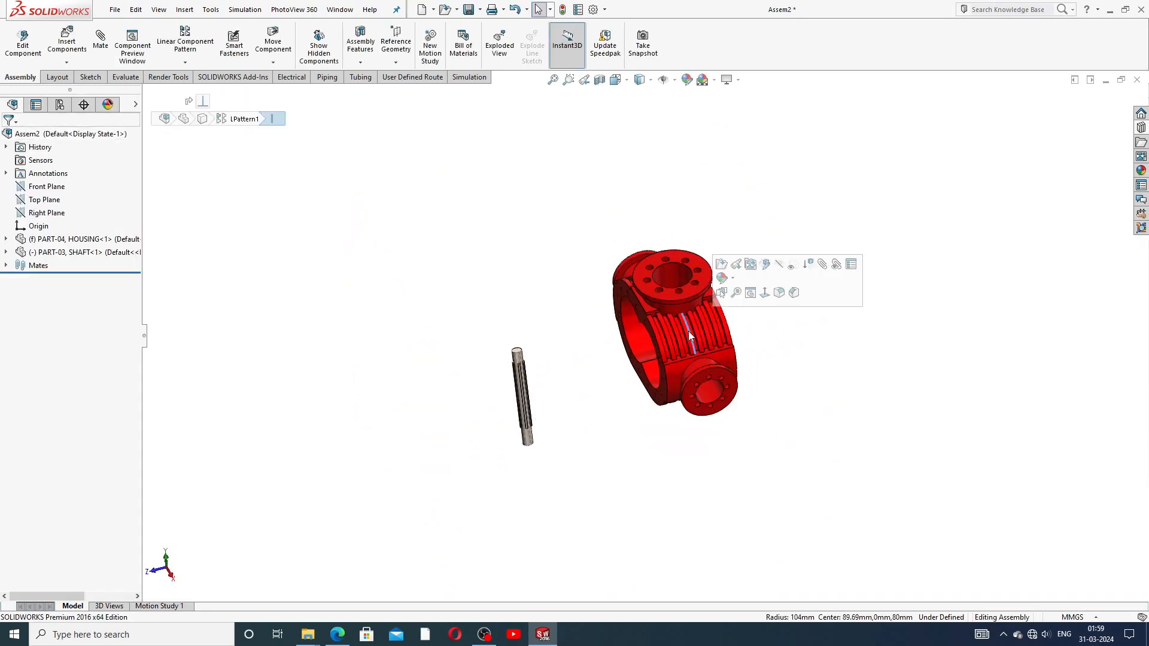
{"action": "left_click", "coordinate": [705, 283]}
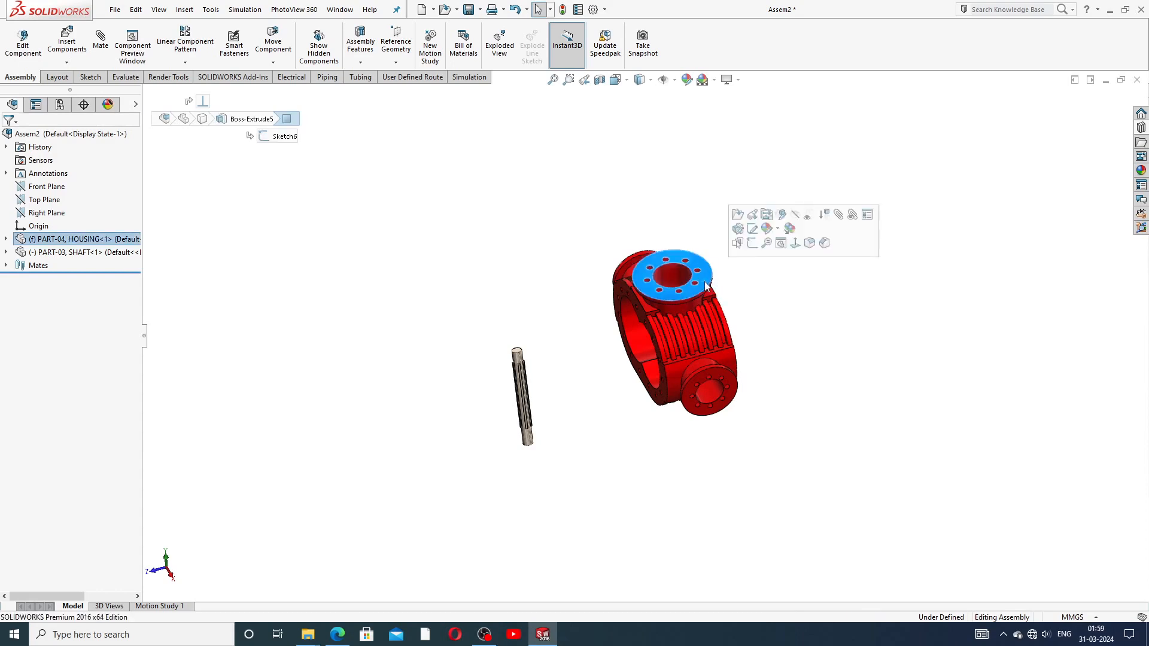
{"action": "key", "text": "Delete"}
{"action": "left_click", "coordinate": [649, 261]}
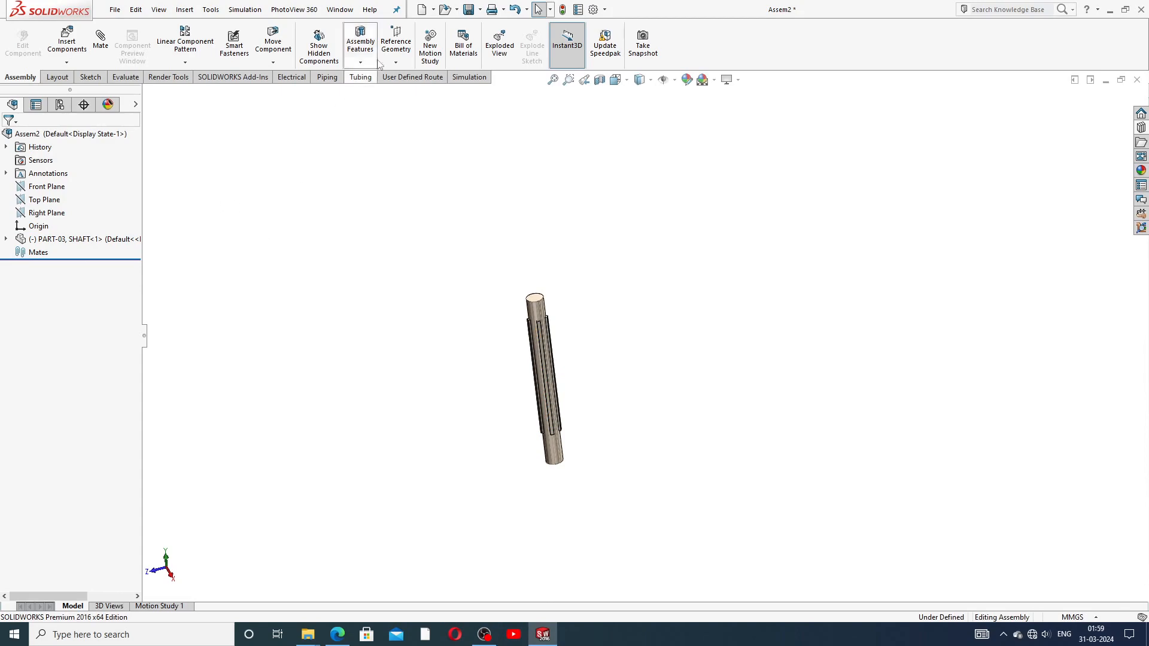
Step: Undo four times until both housing and shaft are gone, then start Insert Components
{"action": "left_click", "coordinate": [516, 10]}
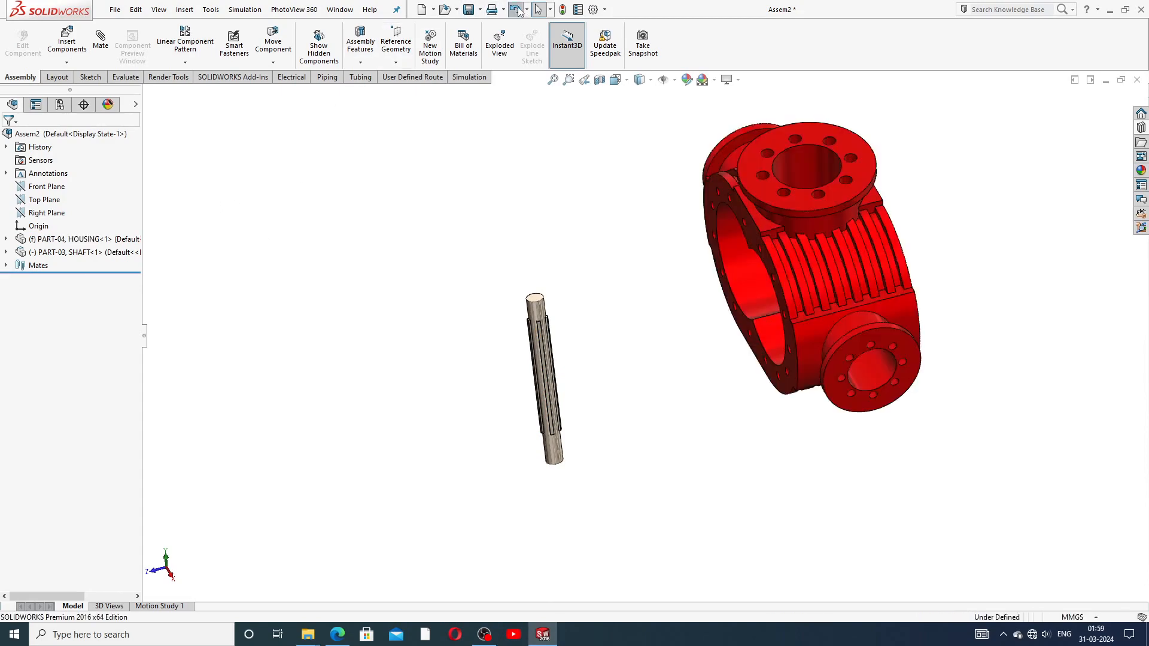
{"action": "left_click", "coordinate": [515, 9]}
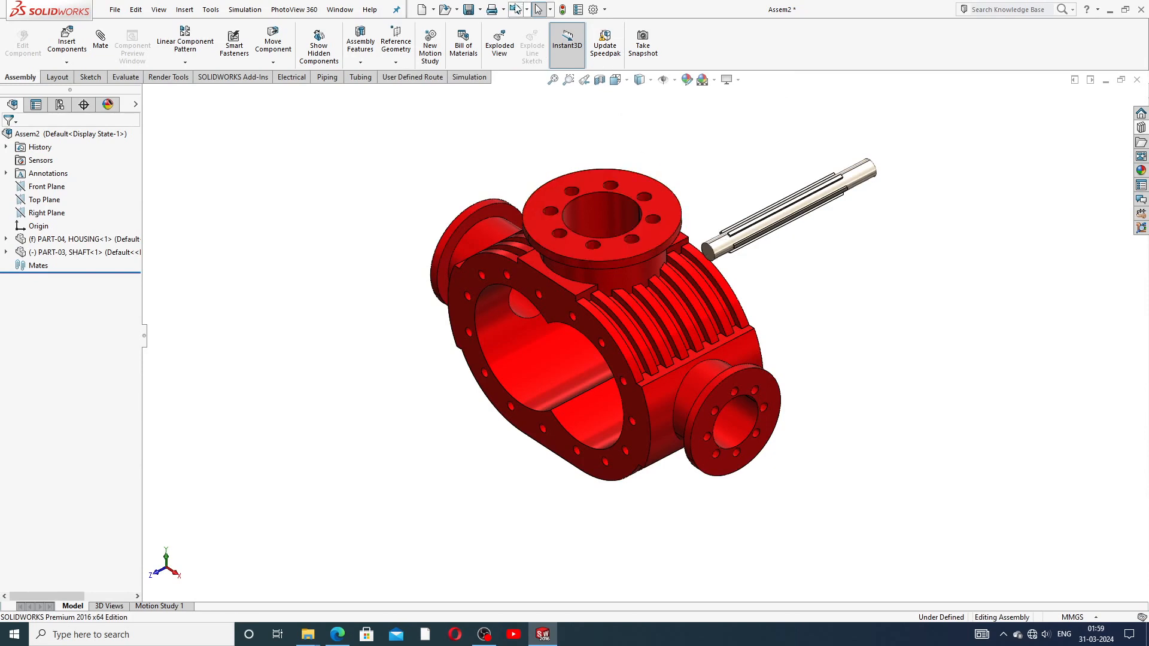
{"action": "left_click", "coordinate": [516, 9]}
{"action": "left_click", "coordinate": [515, 10]}
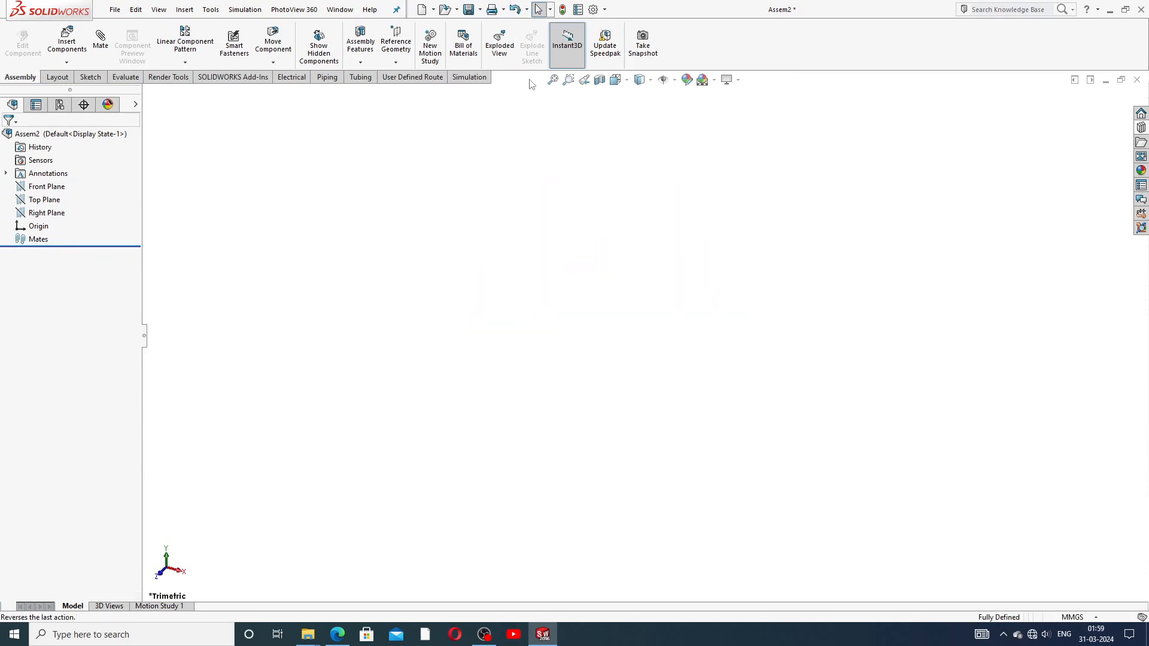
{"action": "left_click", "coordinate": [74, 43]}
Step: Browse and multi-select PART-01, COVER and PART-03, SHAFT for insertion
{"action": "left_click", "coordinate": [68, 345]}
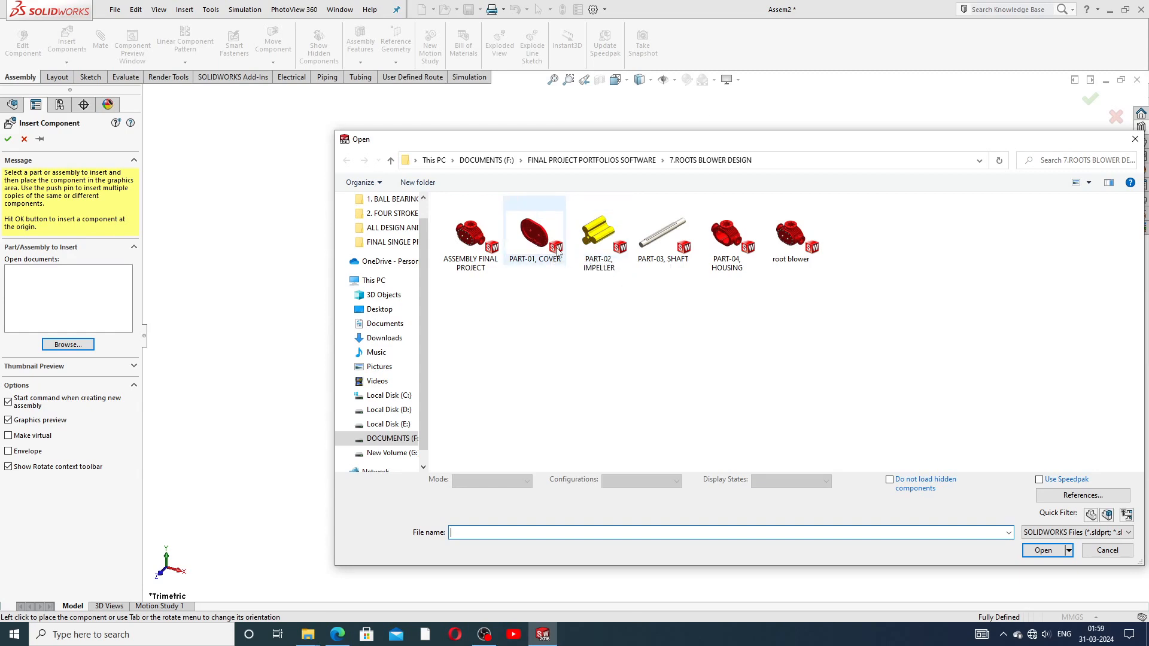
{"action": "left_click", "coordinate": [538, 237]}
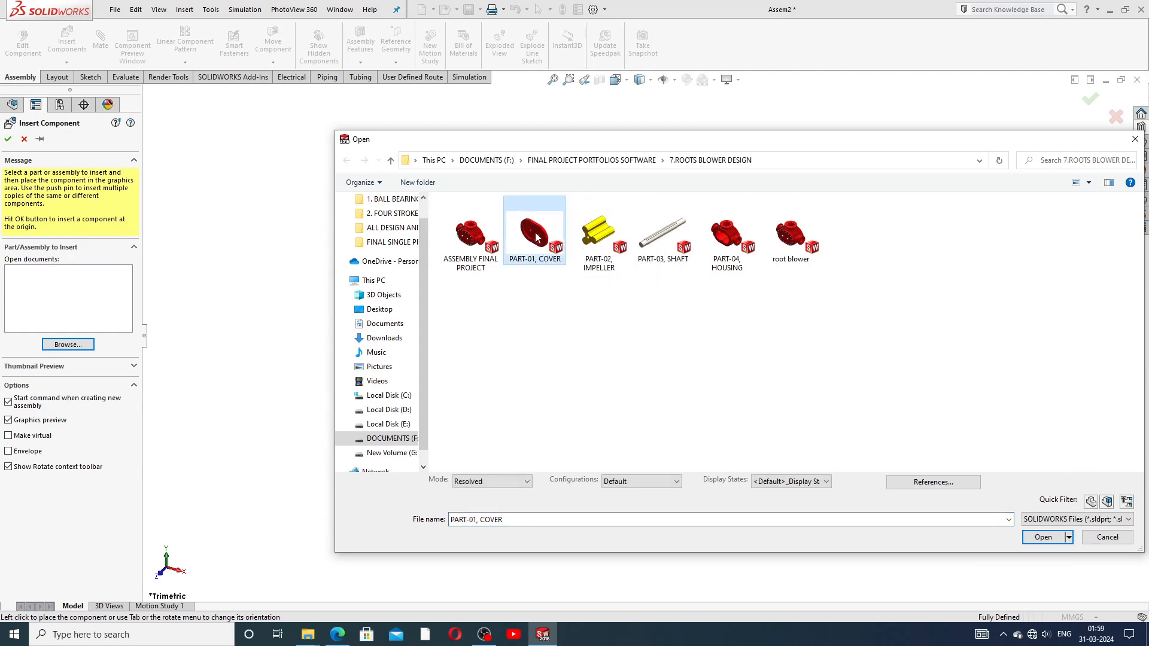
{"action": "left_click", "coordinate": [656, 242], "text": "ctrl"}
{"action": "left_click", "coordinate": [1038, 549]}
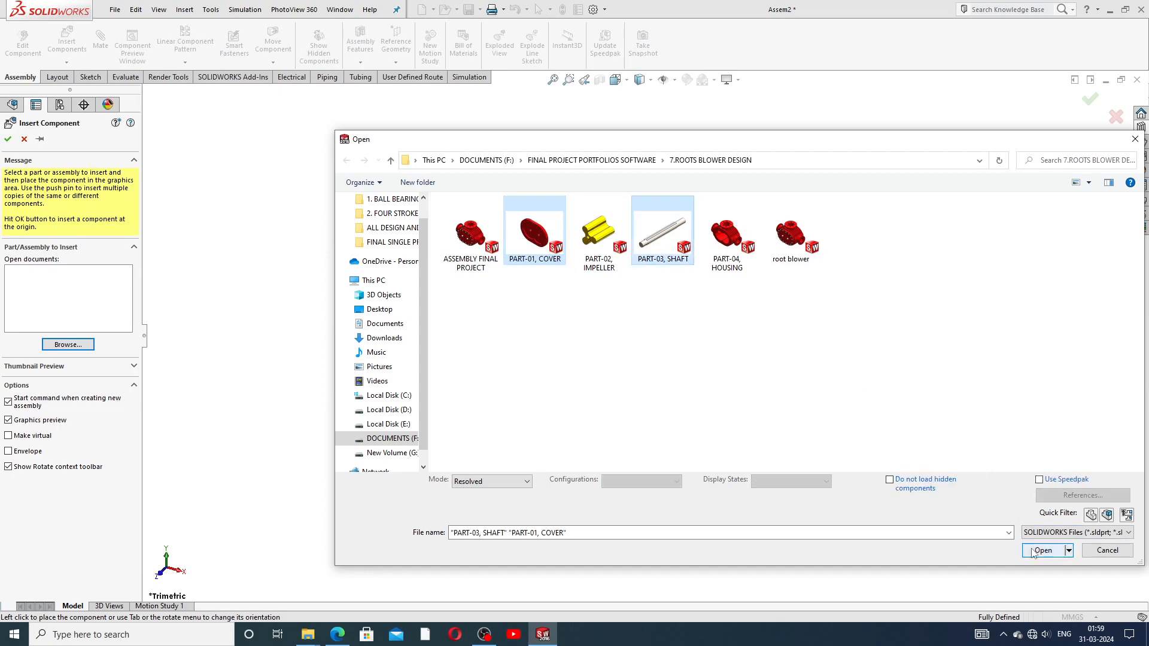
Step: Place the cover, then the shaft to its right, and briefly check the lecture slides
{"action": "left_click", "coordinate": [619, 358]}
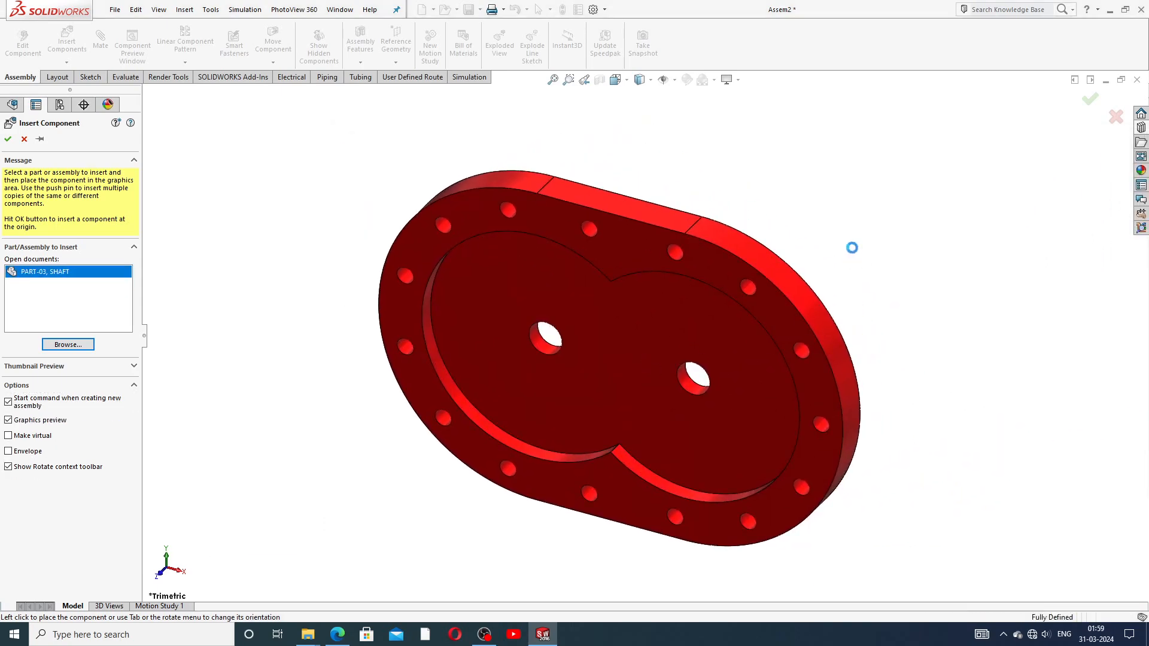
{"action": "left_click", "coordinate": [808, 282]}
{"action": "scroll", "coordinate": [804, 274], "scroll_direction": "up", "scroll_amount": 3}
{"action": "scroll", "coordinate": [741, 273], "scroll_direction": "down", "scroll_amount": 3}
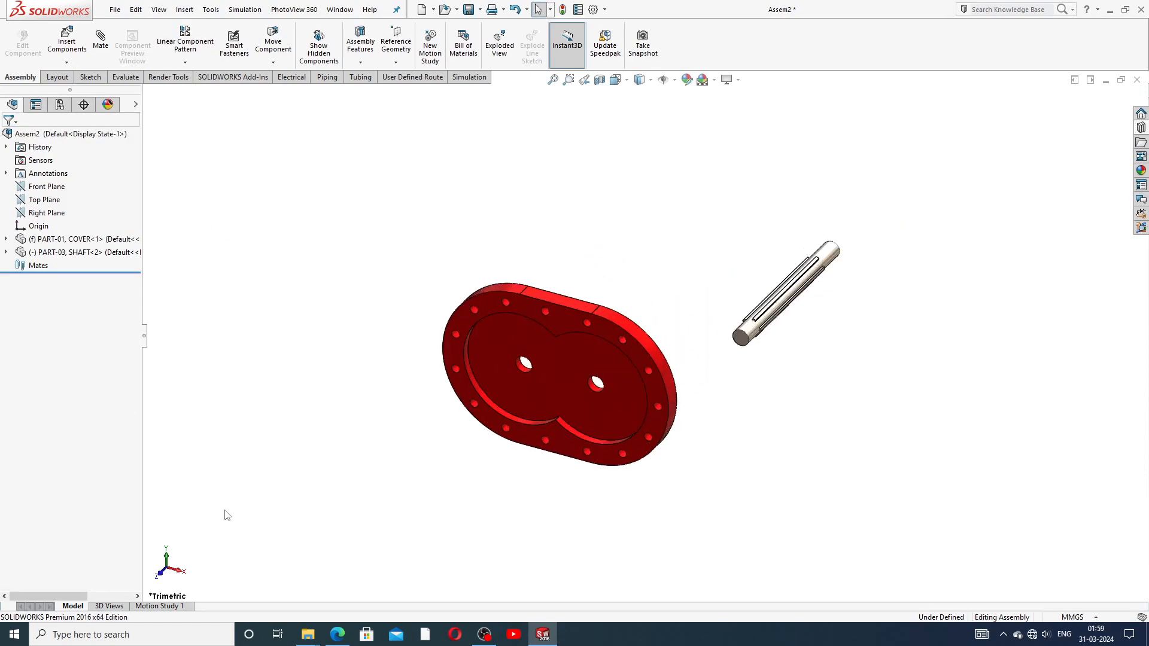
{"action": "left_click", "coordinate": [338, 634]}
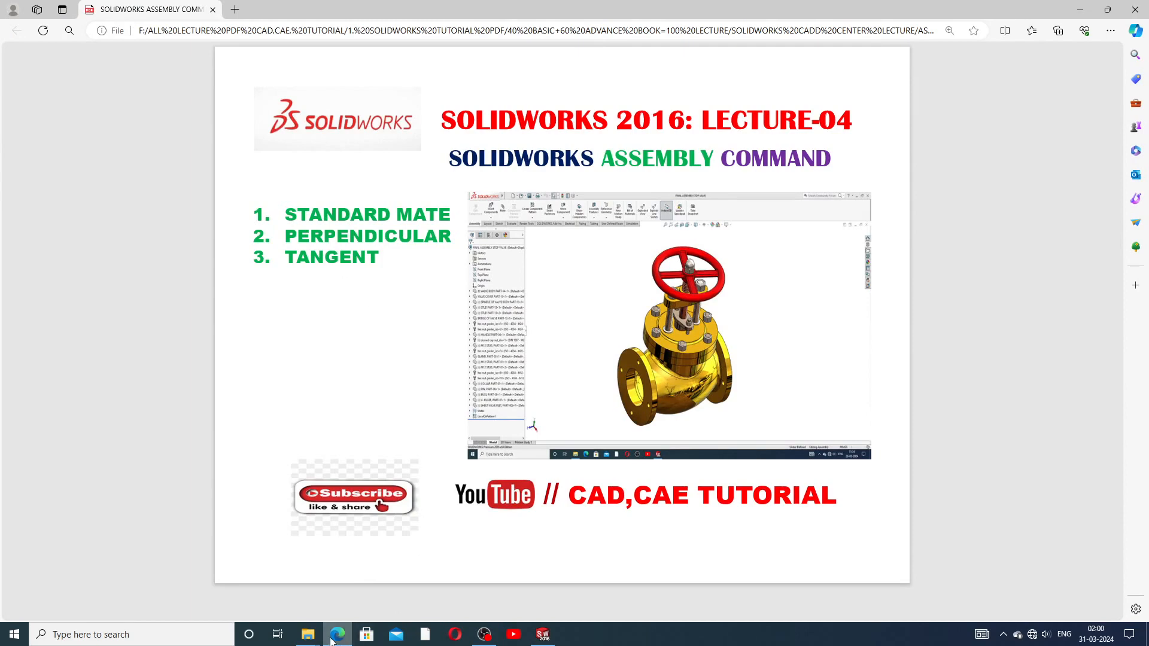
{"action": "left_click", "coordinate": [543, 634]}
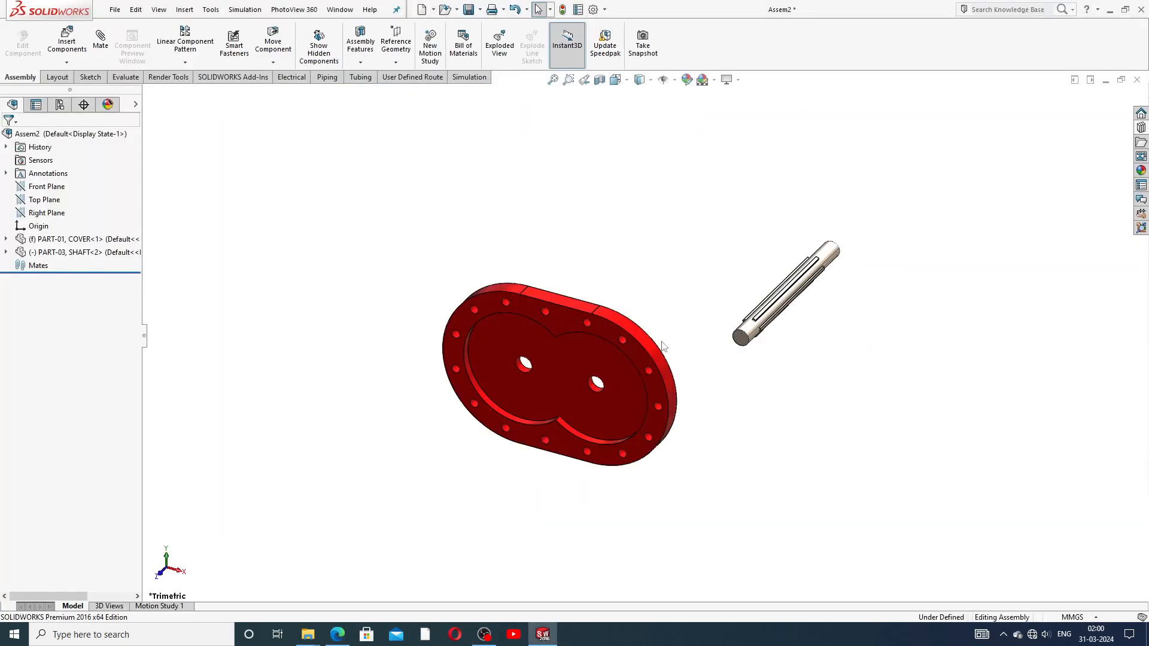
Step: Briefly start Rotate Component on the assembly, then exit back to Select
{"action": "middle_click_drag", "start_coordinate": [713, 361], "coordinate": [702, 384]}
{"action": "scroll", "coordinate": [695, 384], "scroll_direction": "down", "scroll_amount": 2}
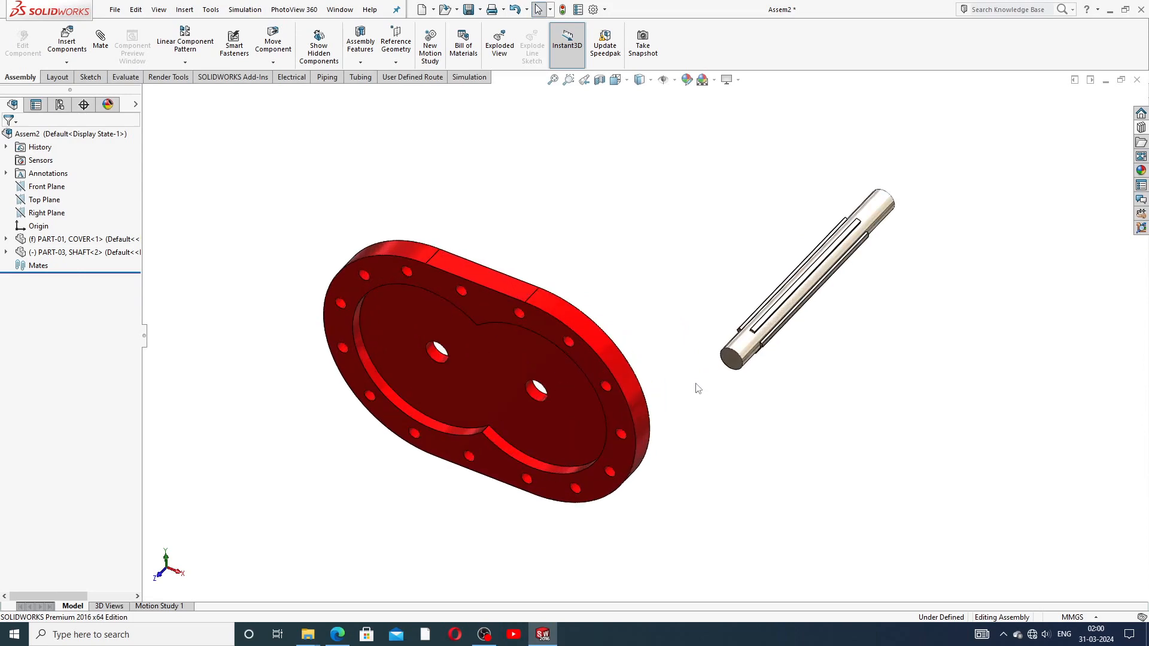
{"action": "left_click", "coordinate": [360, 62]}
{"action": "left_click", "coordinate": [273, 62]}
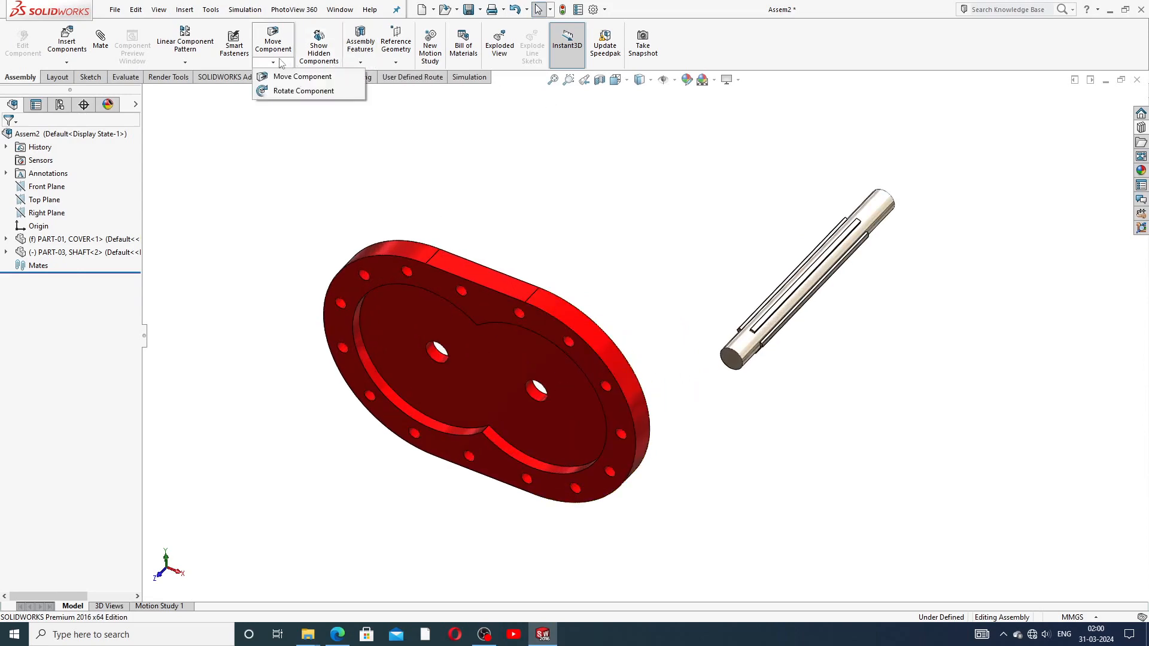
{"action": "left_click", "coordinate": [295, 91]}
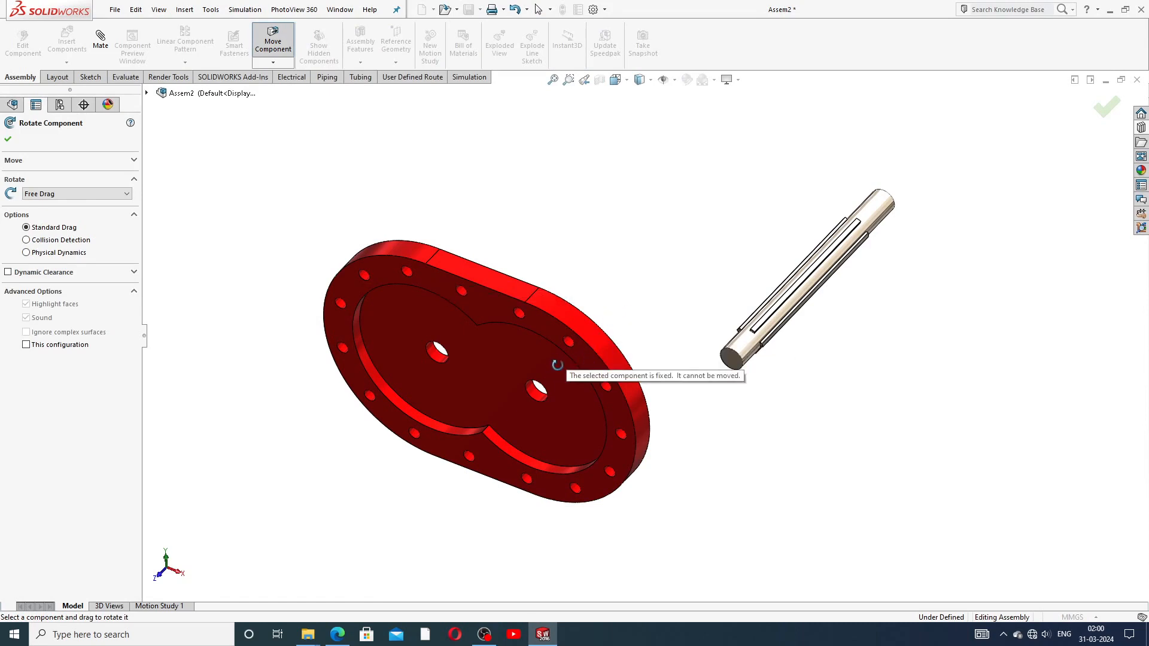
{"action": "right_click", "coordinate": [616, 246]}
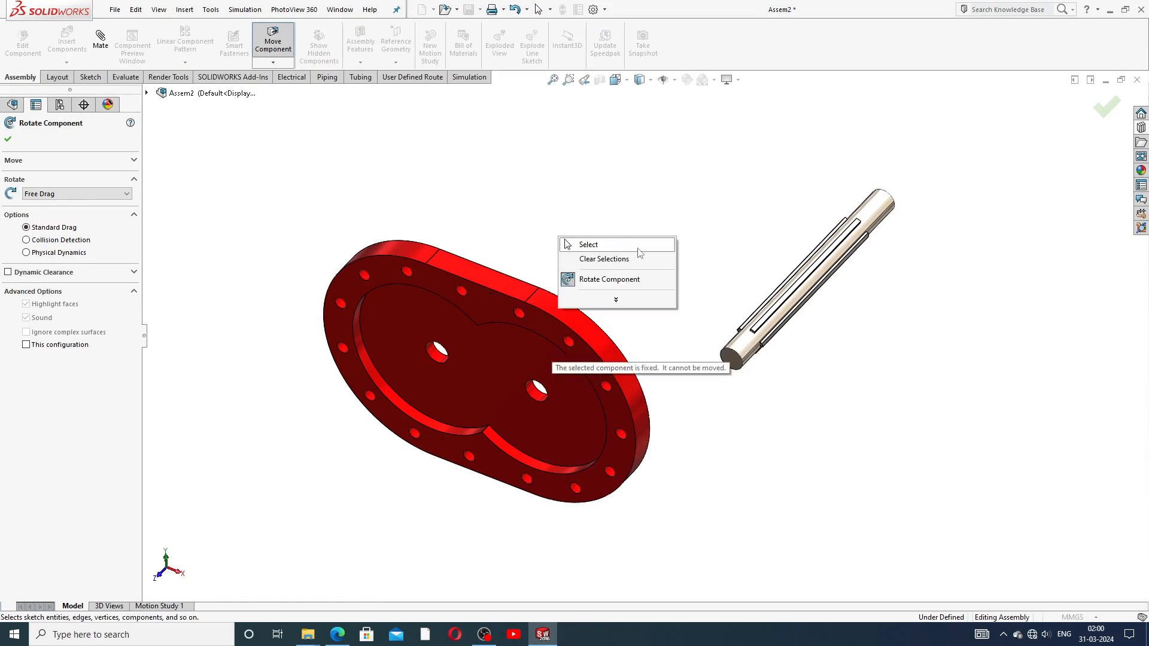
{"action": "left_click", "coordinate": [588, 245]}
Step: Set the red cover to Float and drag it up and to the right
{"action": "right_click", "coordinate": [535, 342]}
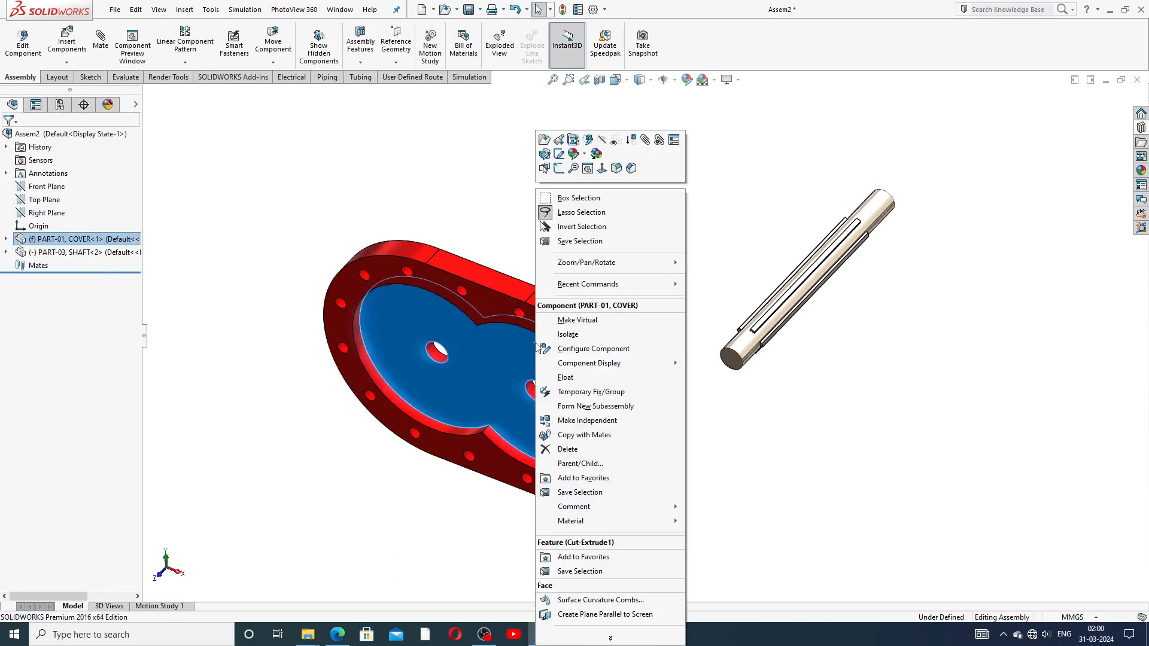
{"action": "left_click", "coordinate": [575, 377]}
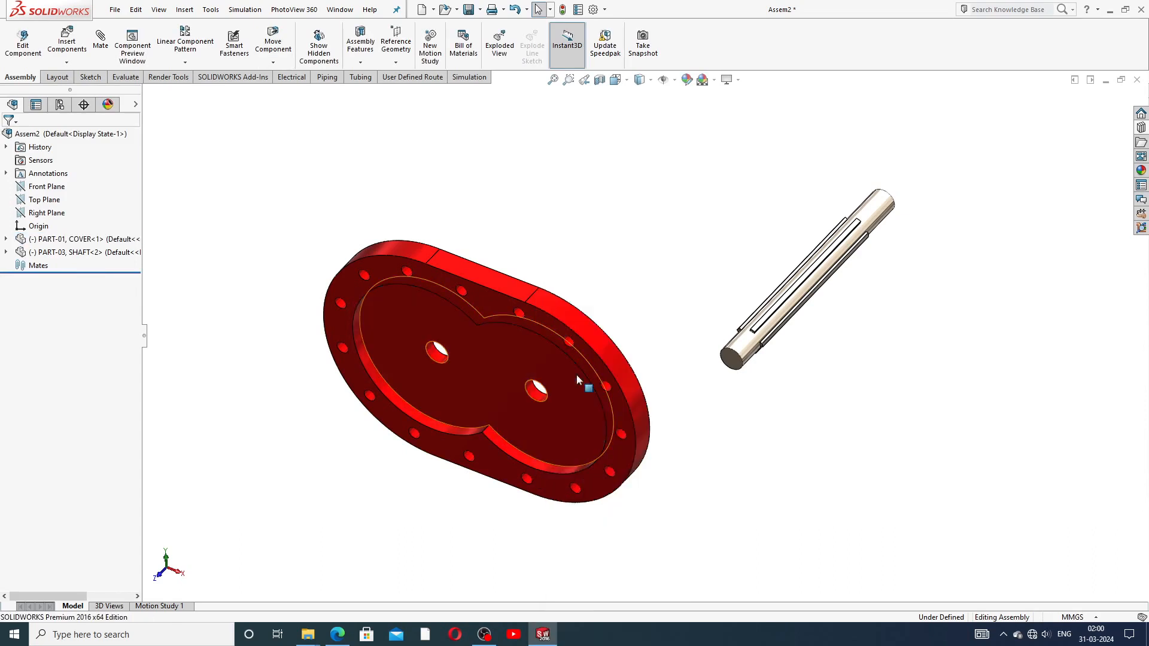
{"action": "left_click_drag", "start_coordinate": [561, 371], "coordinate": [598, 341]}
{"action": "left_click", "coordinate": [442, 142]}
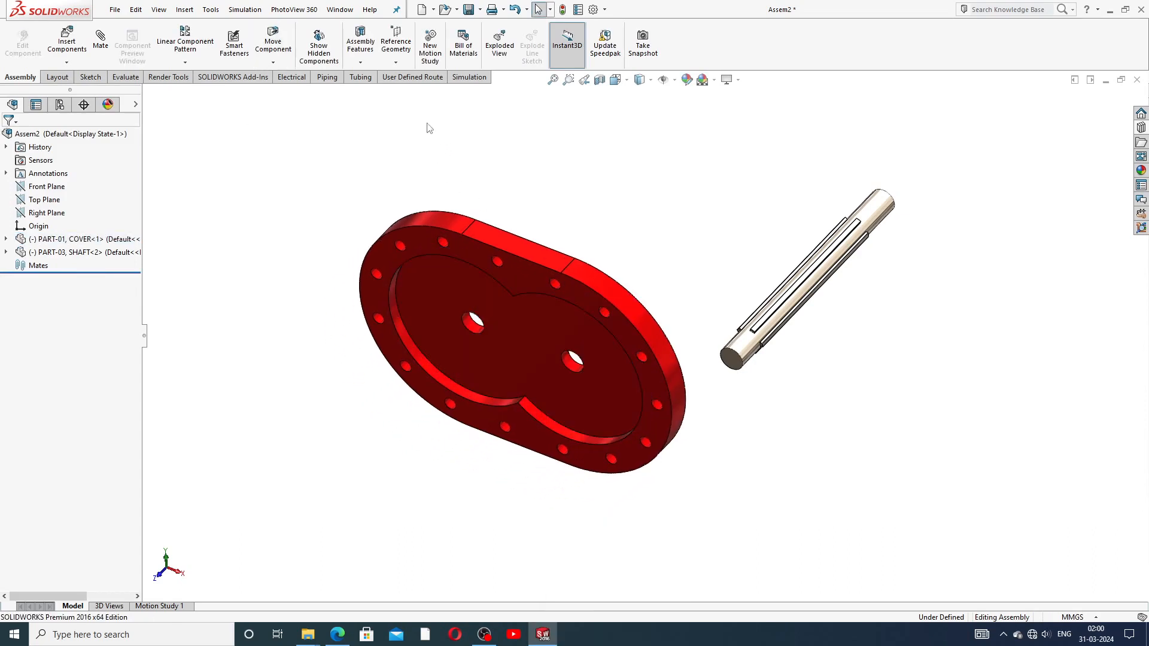
Step: Rotate the red cover until its face with the holes faces the viewer
{"action": "left_click", "coordinate": [360, 62]}
{"action": "left_click", "coordinate": [273, 62]}
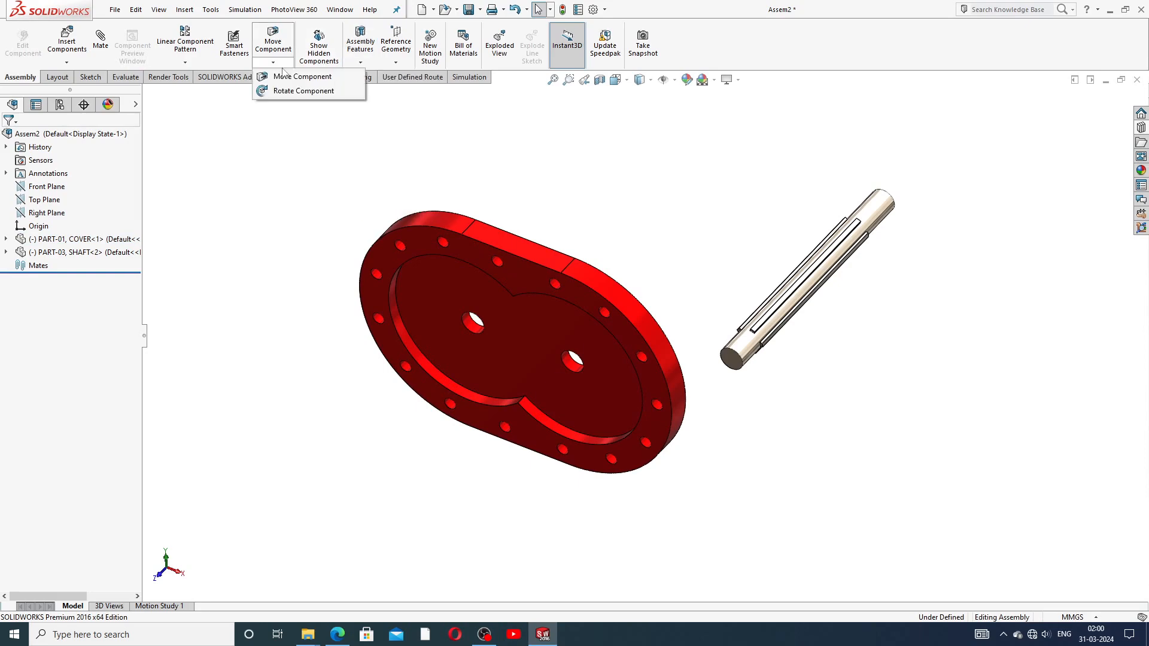
{"action": "left_click", "coordinate": [288, 90]}
{"action": "left_click_drag", "start_coordinate": [413, 237], "coordinate": [522, 281]}
{"action": "left_click_drag", "start_coordinate": [550, 378], "coordinate": [512, 374]}
{"action": "right_click", "coordinate": [666, 202]}
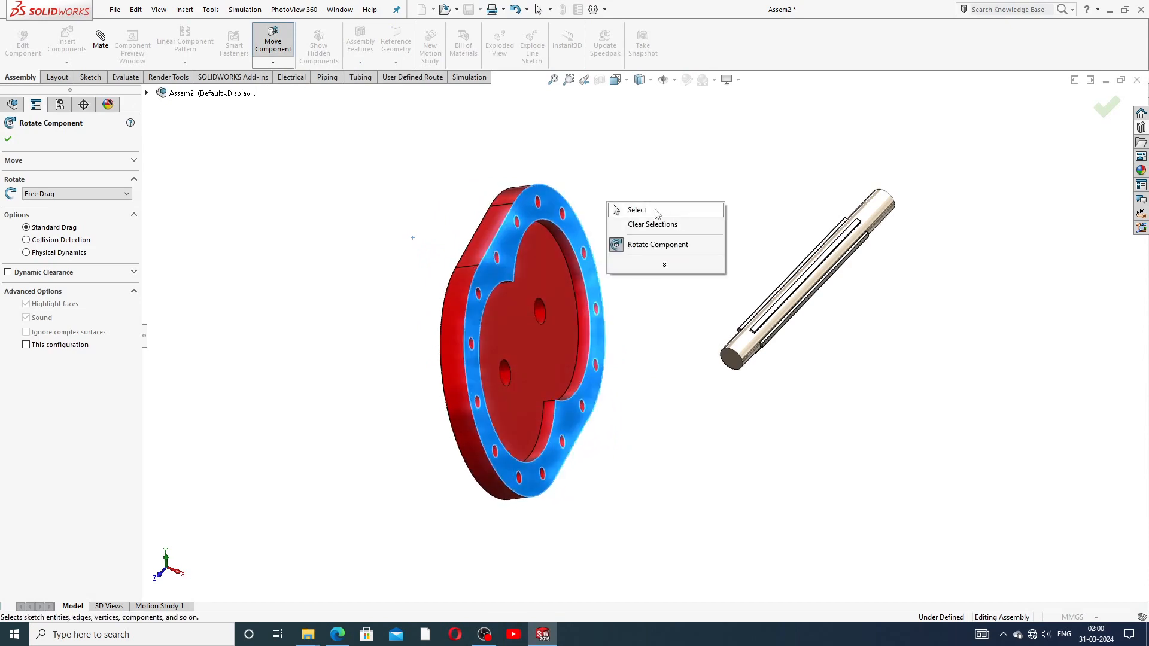
{"action": "left_click", "coordinate": [657, 211]}
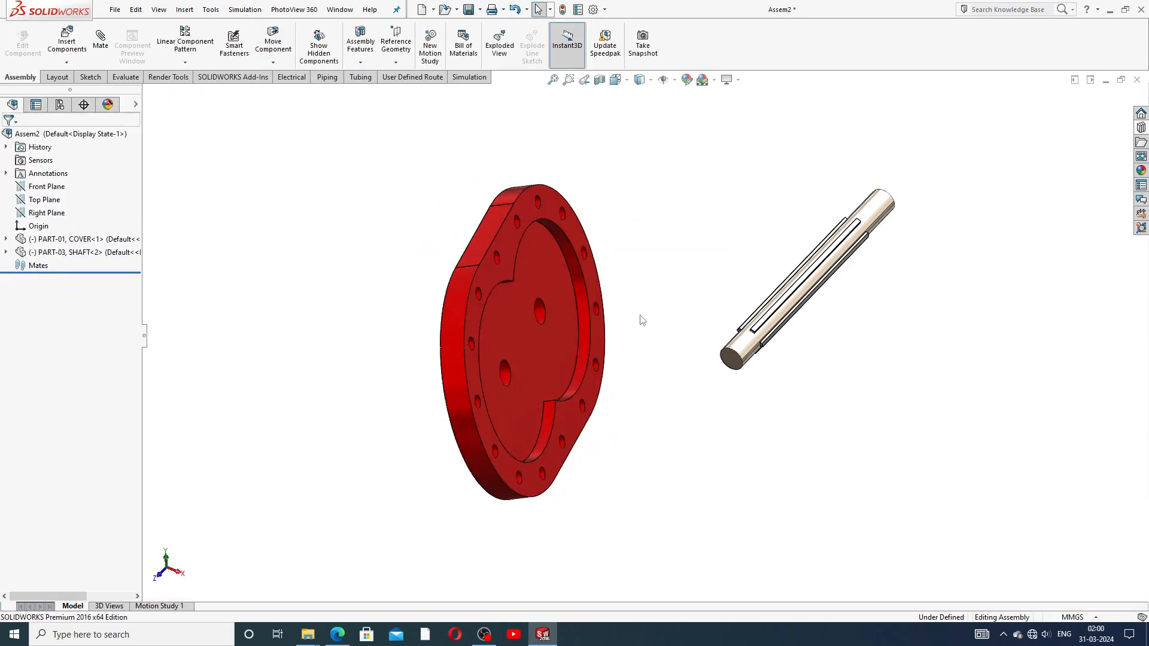
Step: Start a mate on the cover's centre hole and the shaft's cylindrical face, then preview Tangent
{"action": "left_click", "coordinate": [100, 43]}
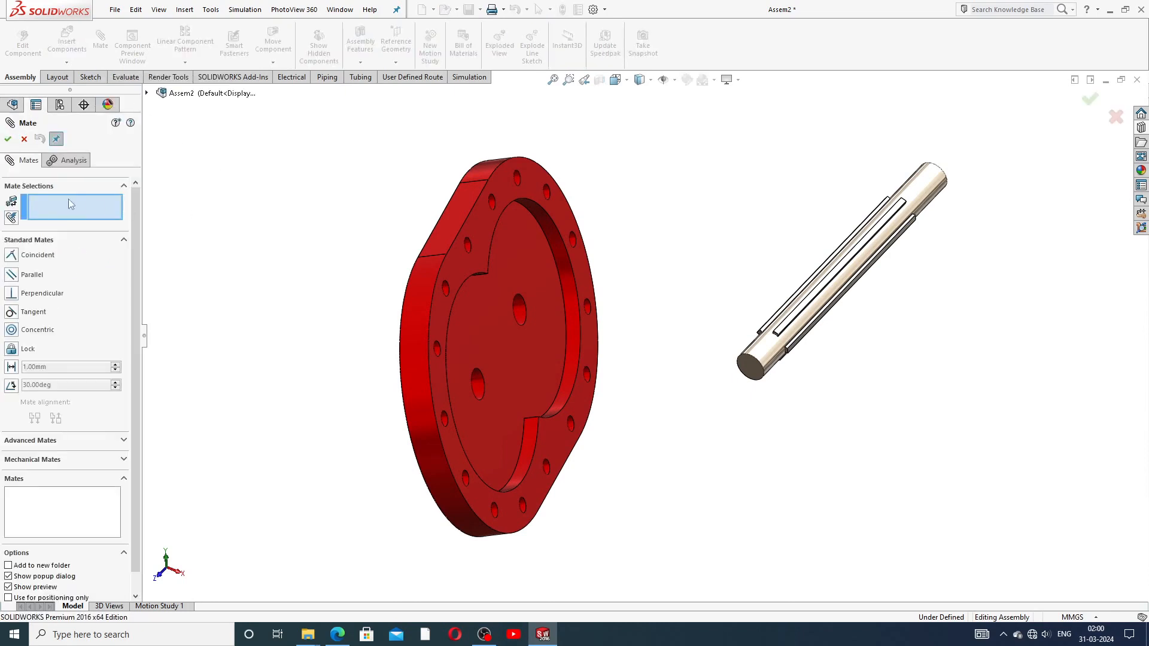
{"action": "left_click", "coordinate": [522, 311]}
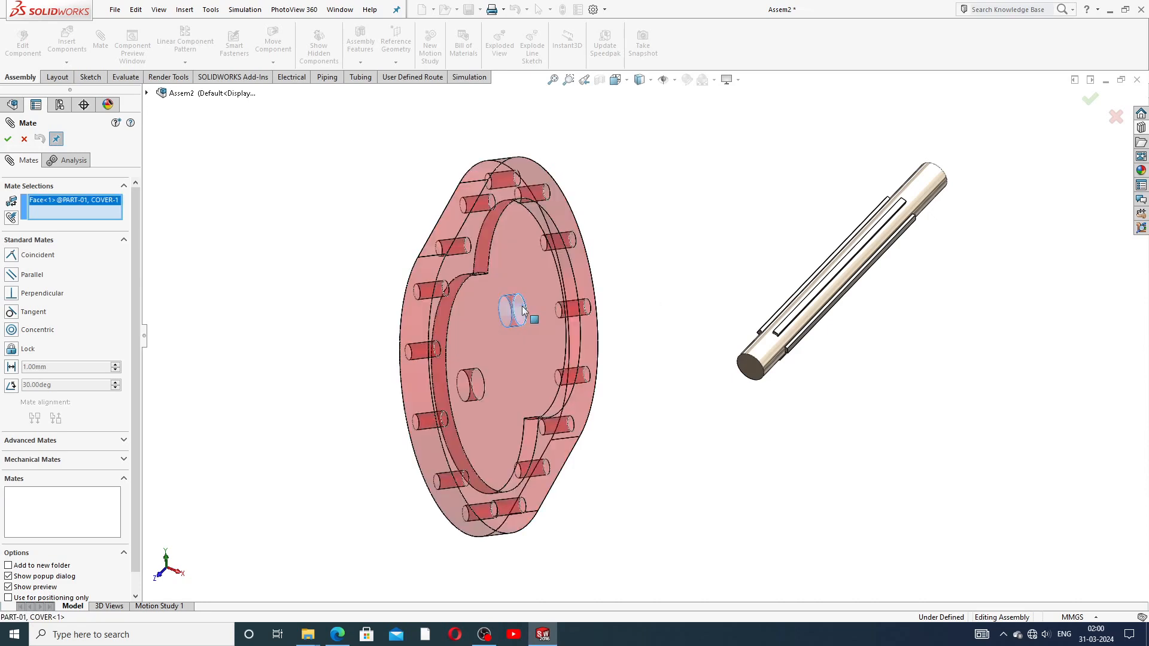
{"action": "left_click", "coordinate": [760, 355]}
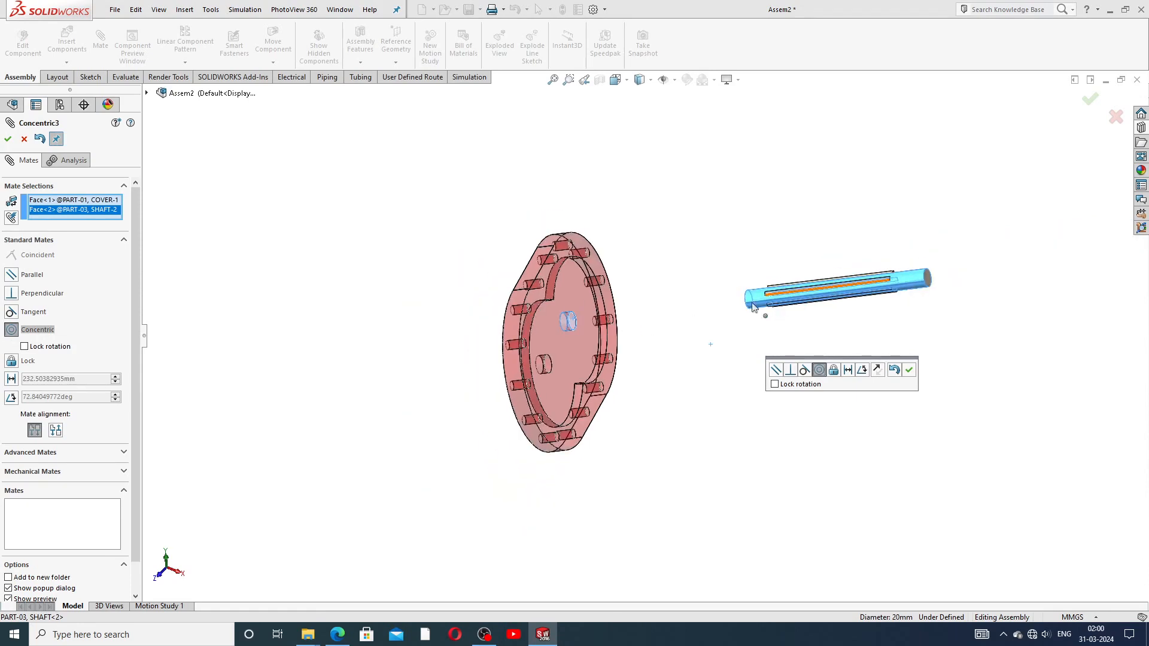
{"action": "middle_click_drag", "start_coordinate": [658, 334], "coordinate": [616, 325]}
{"action": "scroll", "coordinate": [787, 299], "scroll_direction": "up", "scroll_amount": 2}
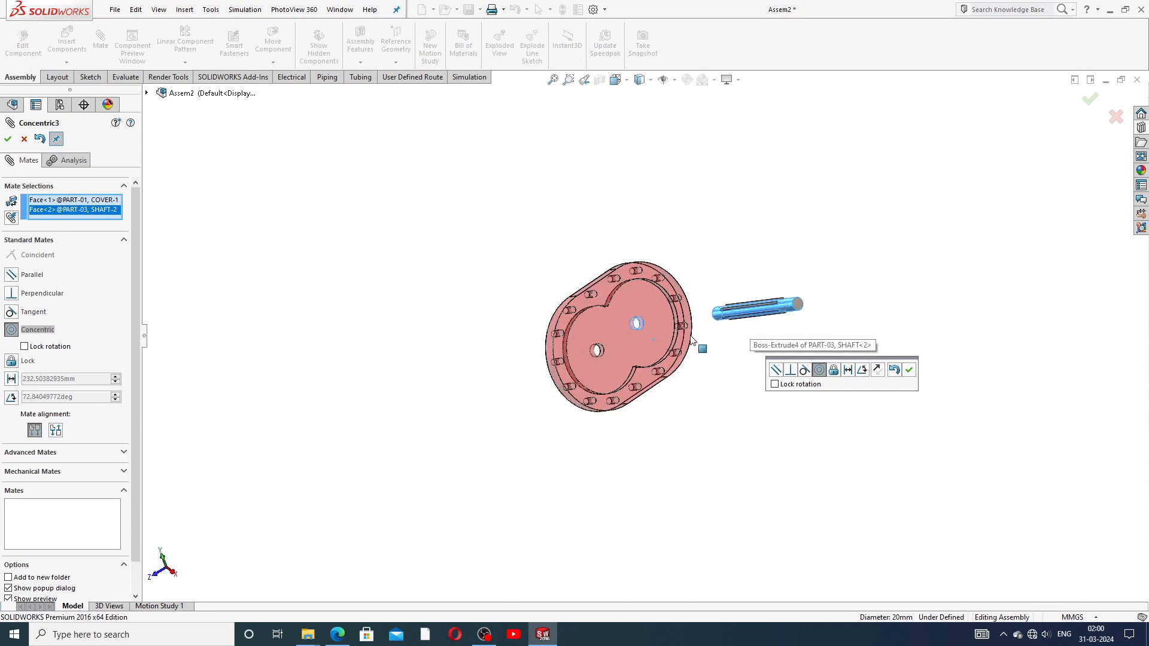
{"action": "scroll", "coordinate": [697, 343], "scroll_direction": "down", "scroll_amount": 2}
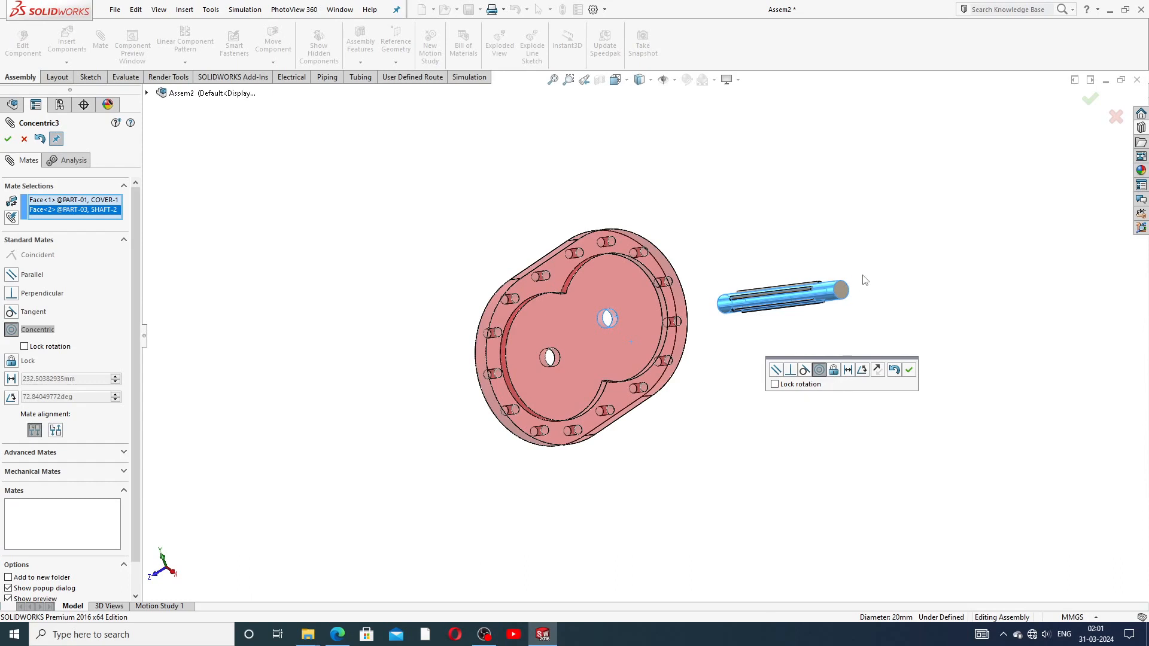
{"action": "left_click", "coordinate": [806, 372]}
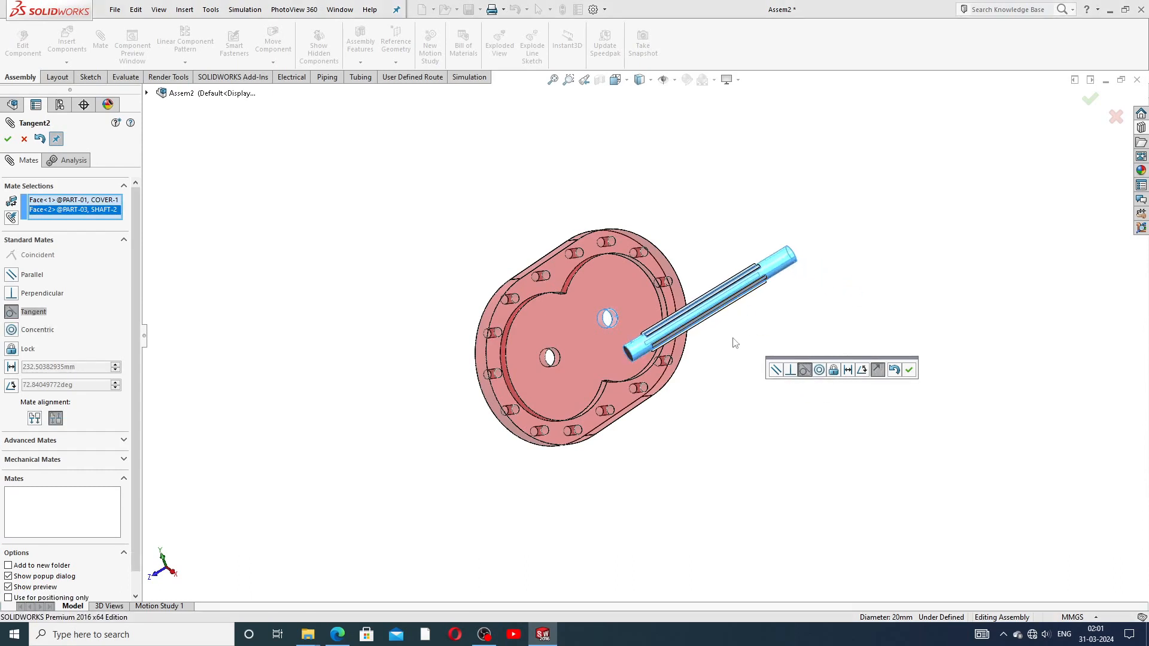
Step: Preview Perpendicular and Parallel mates between the cover hole and shaft face
{"action": "middle_click_drag", "start_coordinate": [768, 343], "coordinate": [809, 431]}
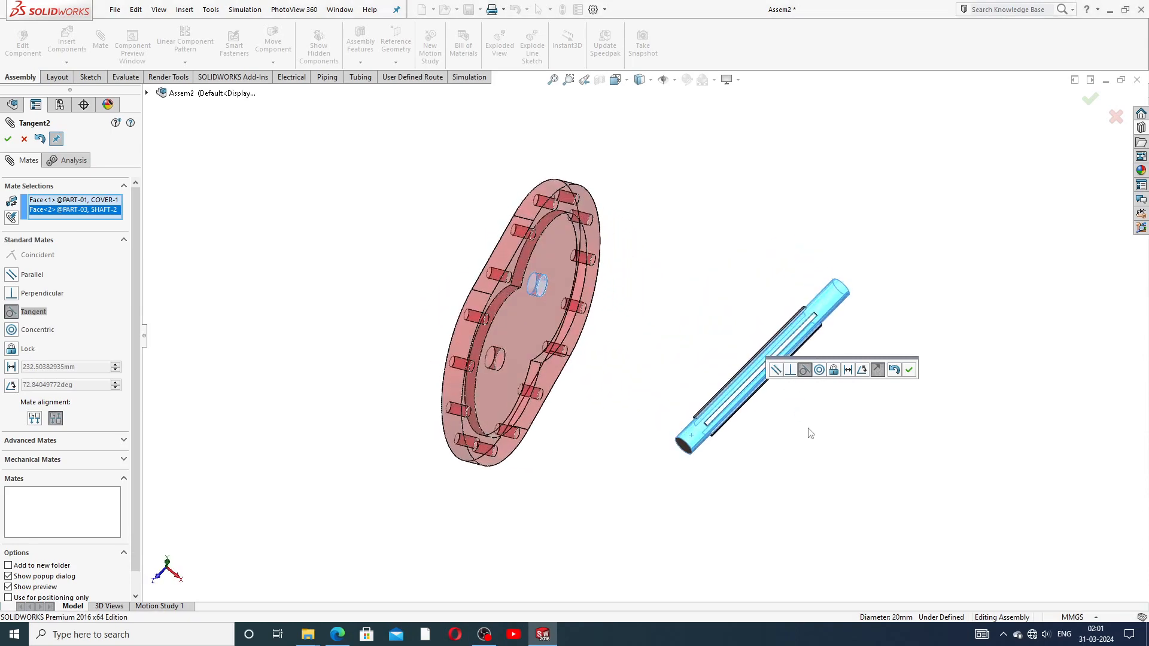
{"action": "middle_click_drag", "start_coordinate": [620, 298], "coordinate": [683, 422]}
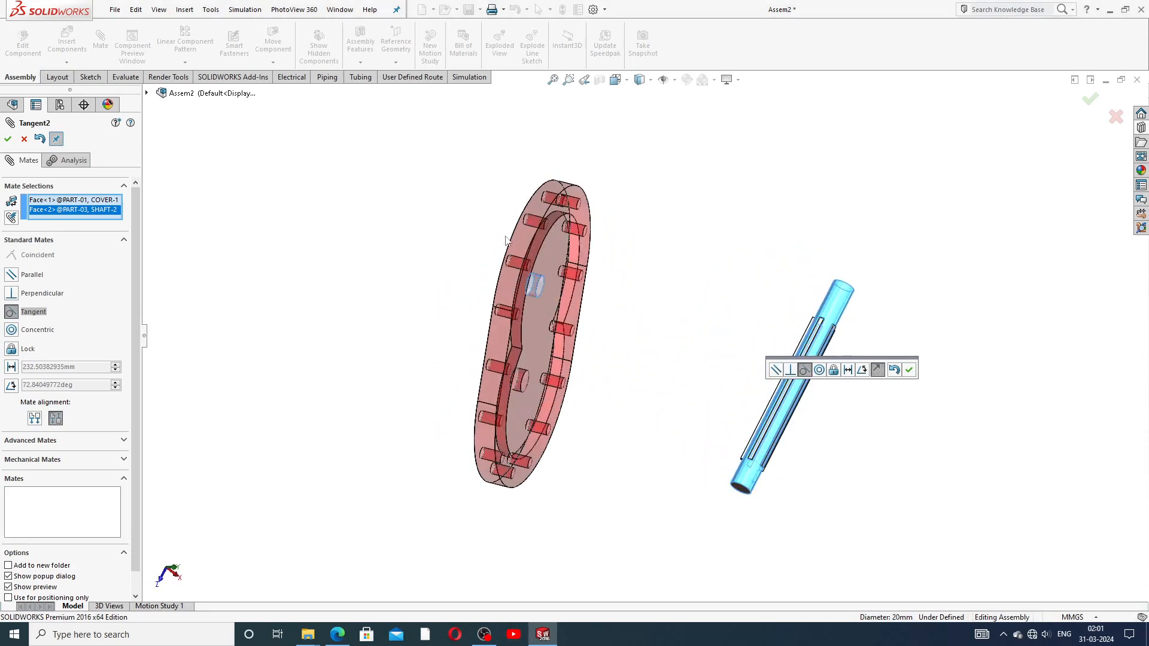
{"action": "scroll", "coordinate": [640, 362], "scroll_direction": "up", "scroll_amount": 3}
{"action": "scroll", "coordinate": [707, 335], "scroll_direction": "up", "scroll_amount": 3}
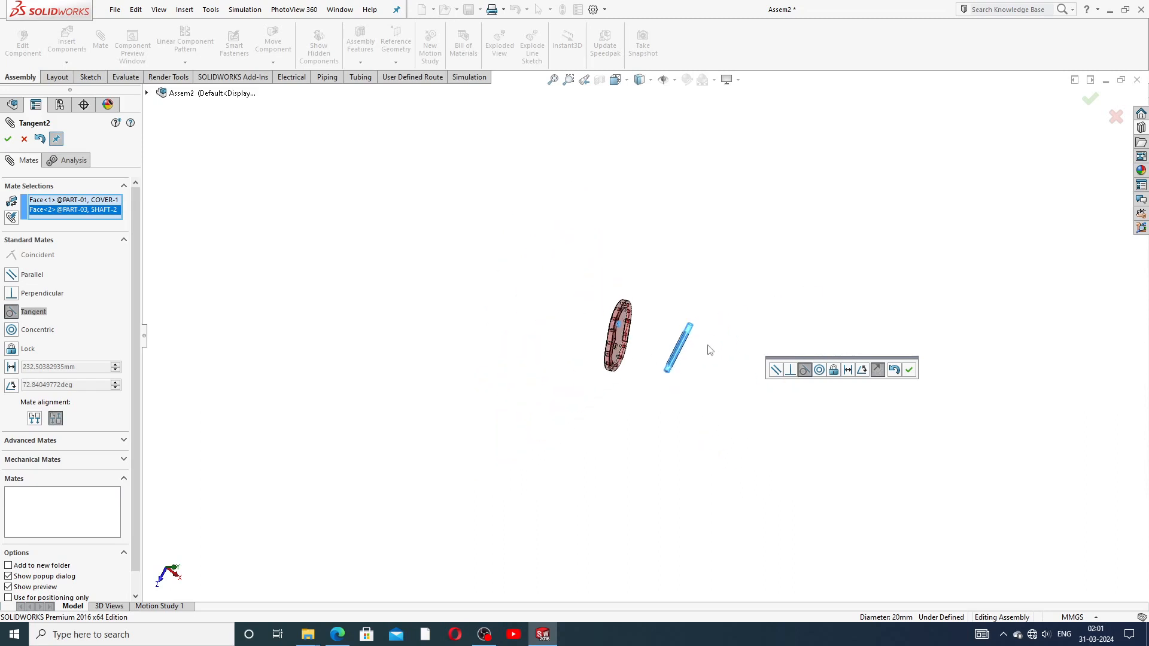
{"action": "middle_click_drag", "start_coordinate": [703, 322], "coordinate": [629, 302]}
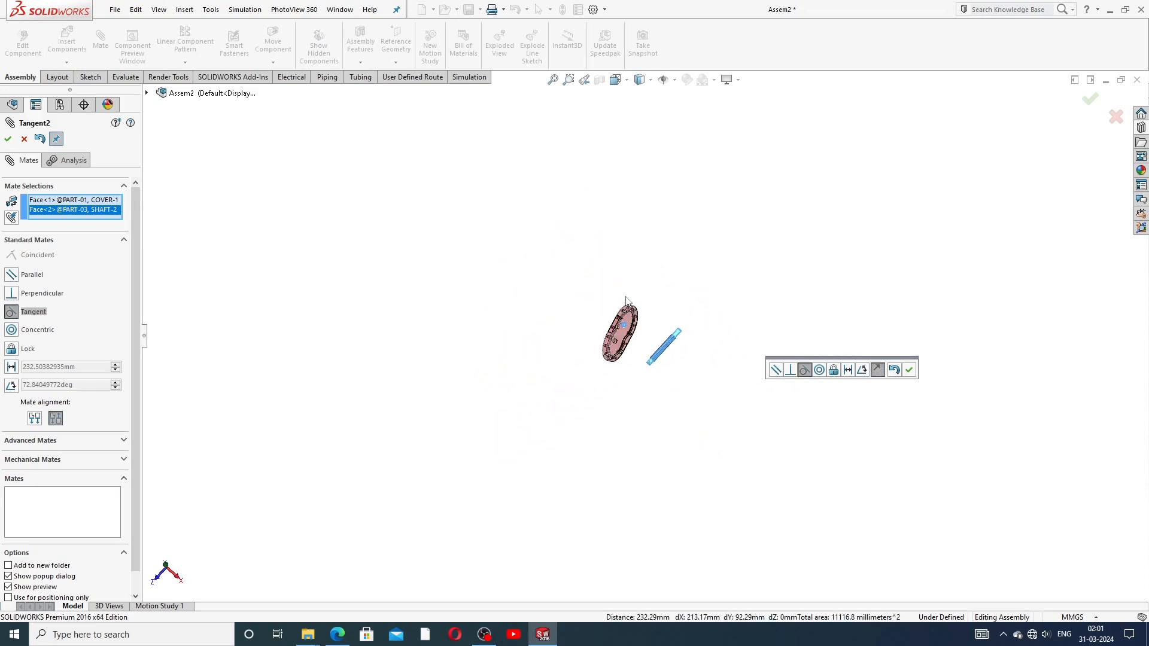
{"action": "left_click", "coordinate": [790, 370]}
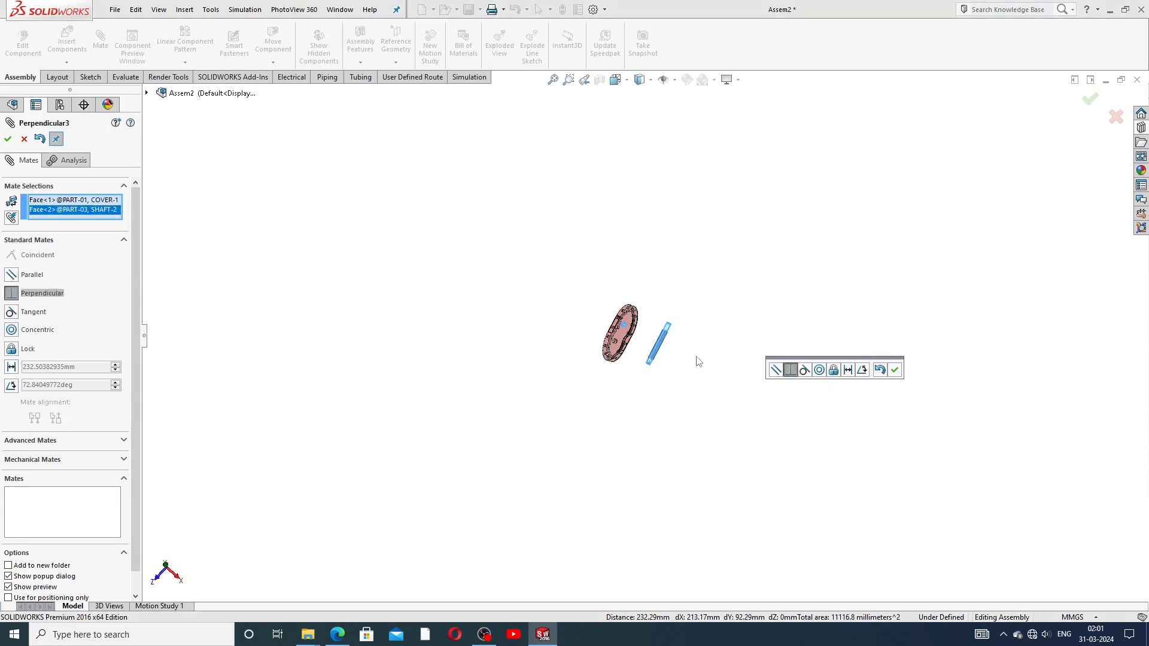
{"action": "scroll", "coordinate": [633, 358], "scroll_direction": "down", "scroll_amount": 10}
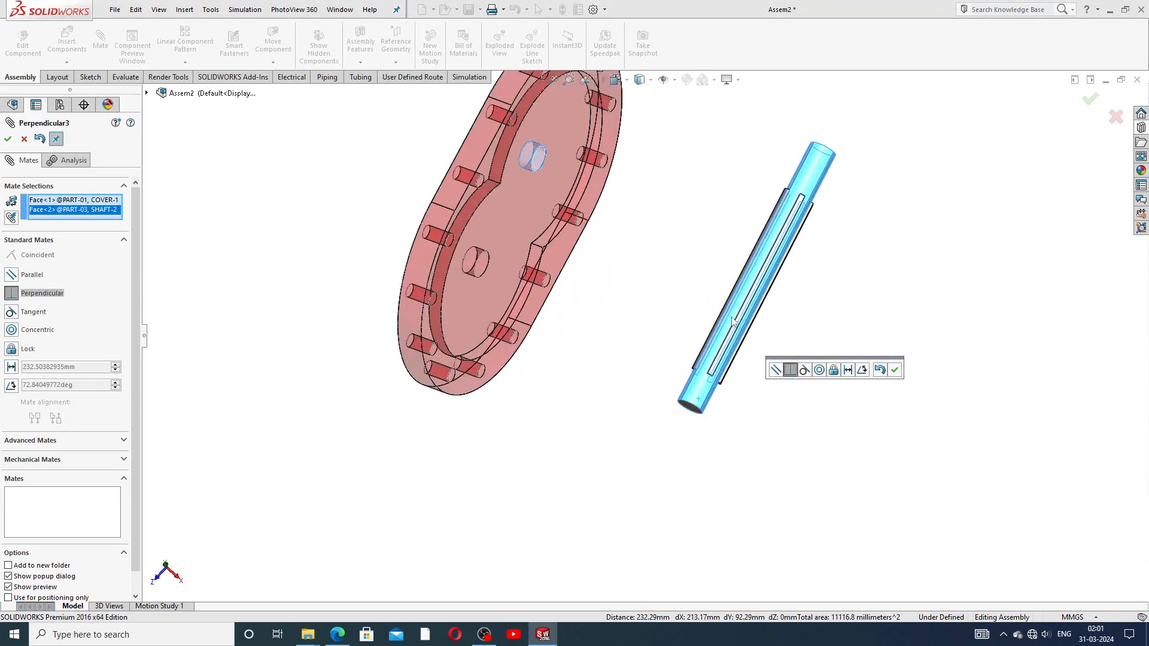
{"action": "middle_click_drag", "start_coordinate": [733, 321], "coordinate": [654, 272]}
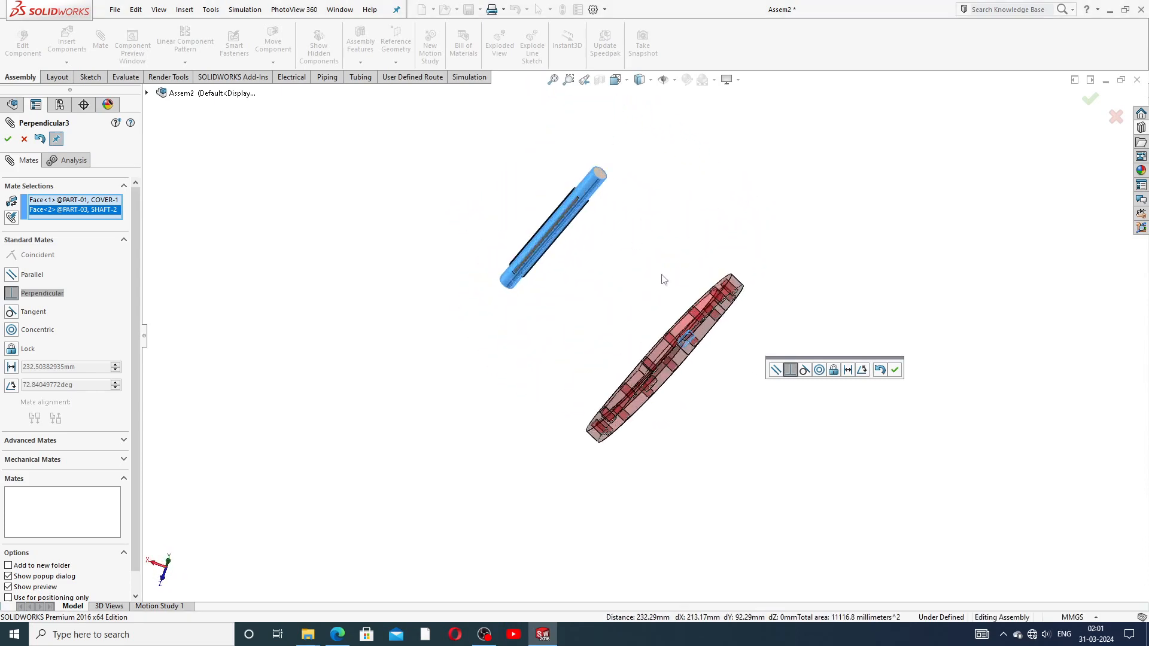
{"action": "left_click", "coordinate": [774, 370]}
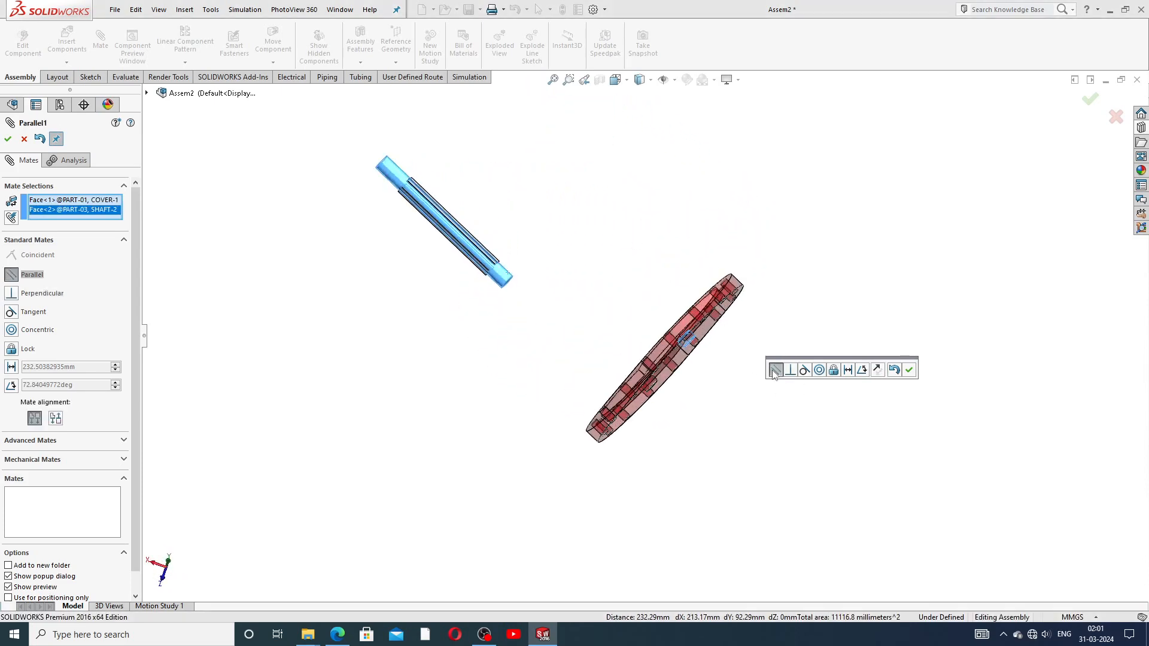
Step: Cycle through Perpendicular and Tangent back to Concentric and add the Concentric mate
{"action": "scroll", "coordinate": [715, 375], "scroll_direction": "up", "scroll_amount": 3}
{"action": "middle_click_drag", "start_coordinate": [694, 322], "coordinate": [769, 251]}
{"action": "left_click", "coordinate": [790, 370]}
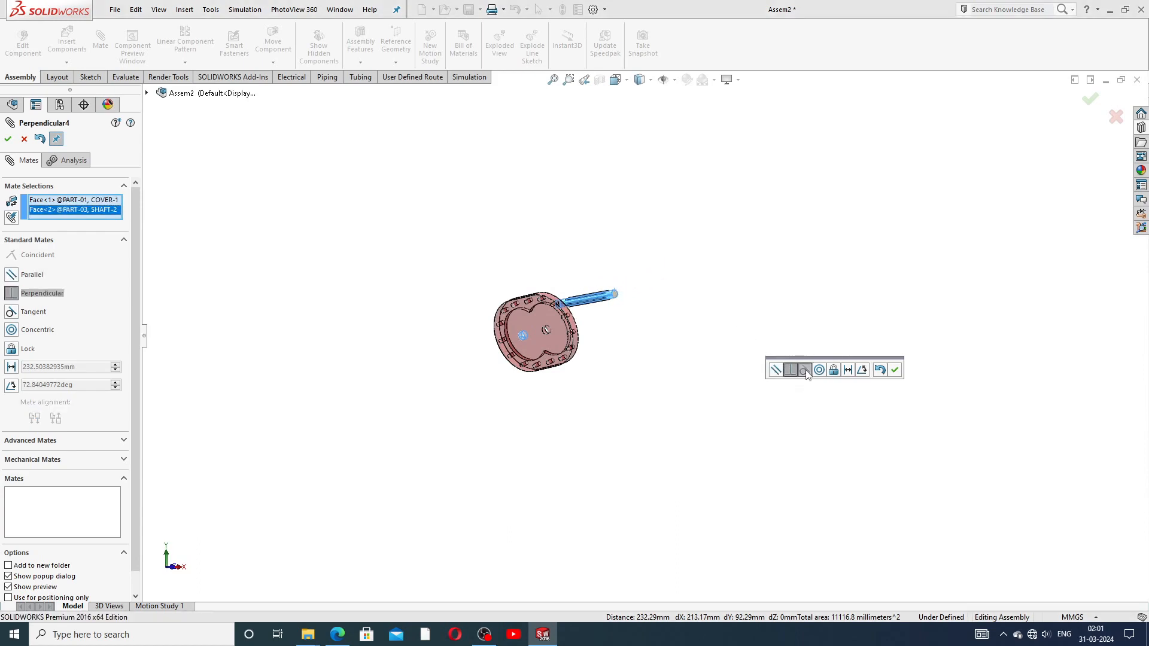
{"action": "left_click", "coordinate": [805, 370]}
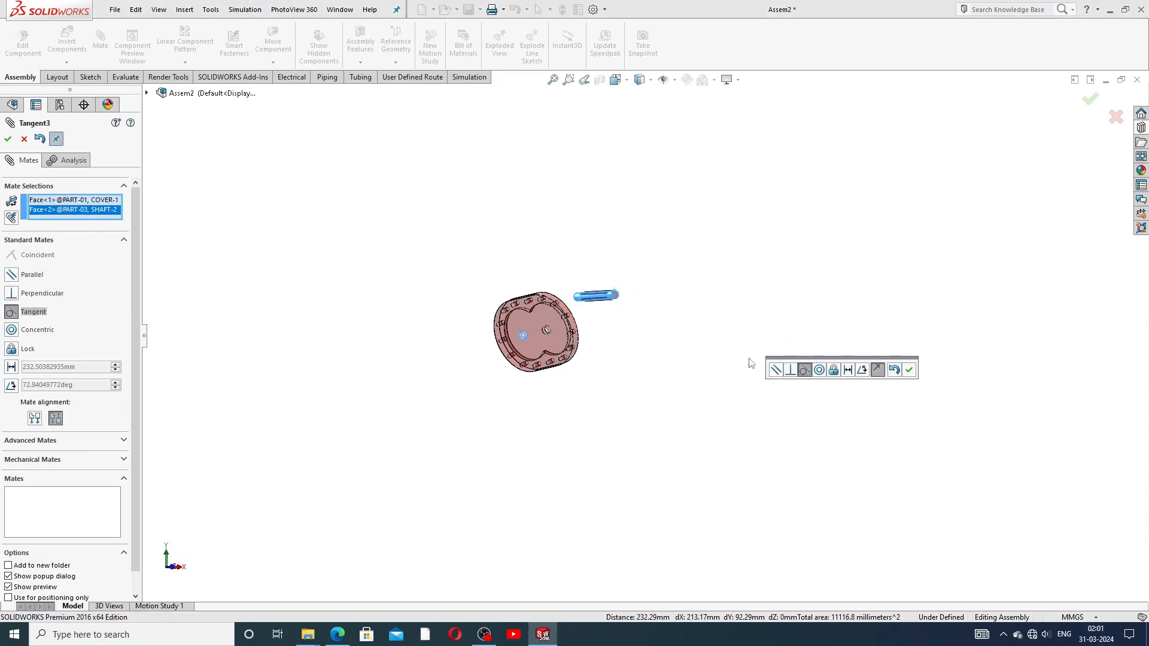
{"action": "left_click", "coordinate": [819, 370]}
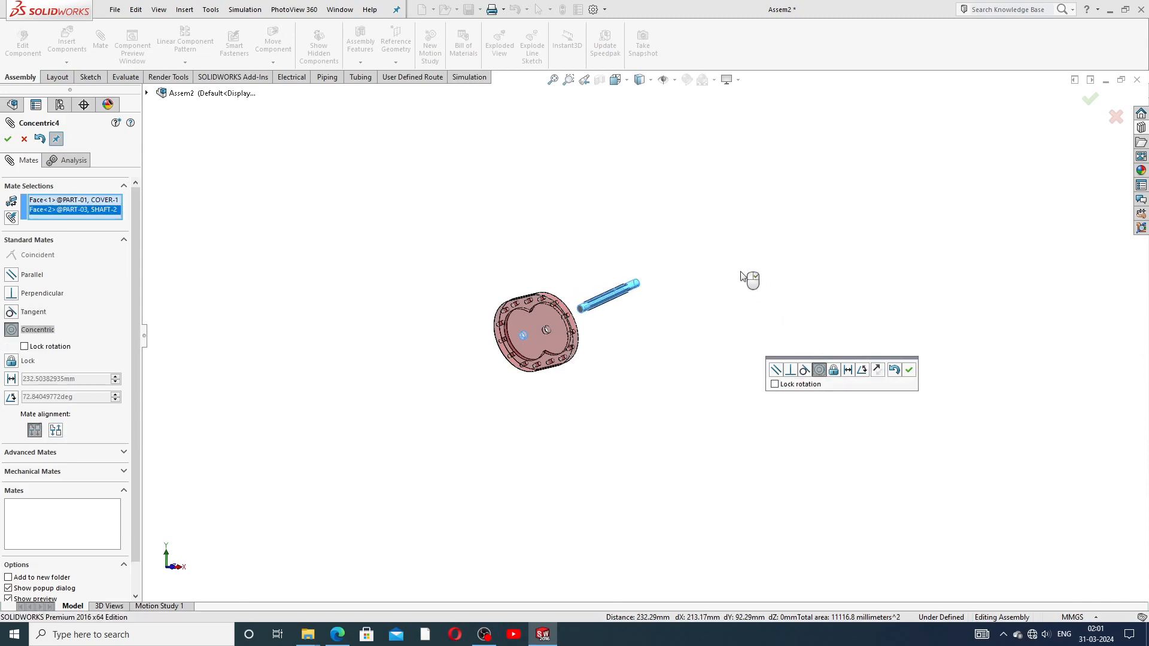
{"action": "middle_click_drag", "start_coordinate": [659, 340], "coordinate": [608, 434]}
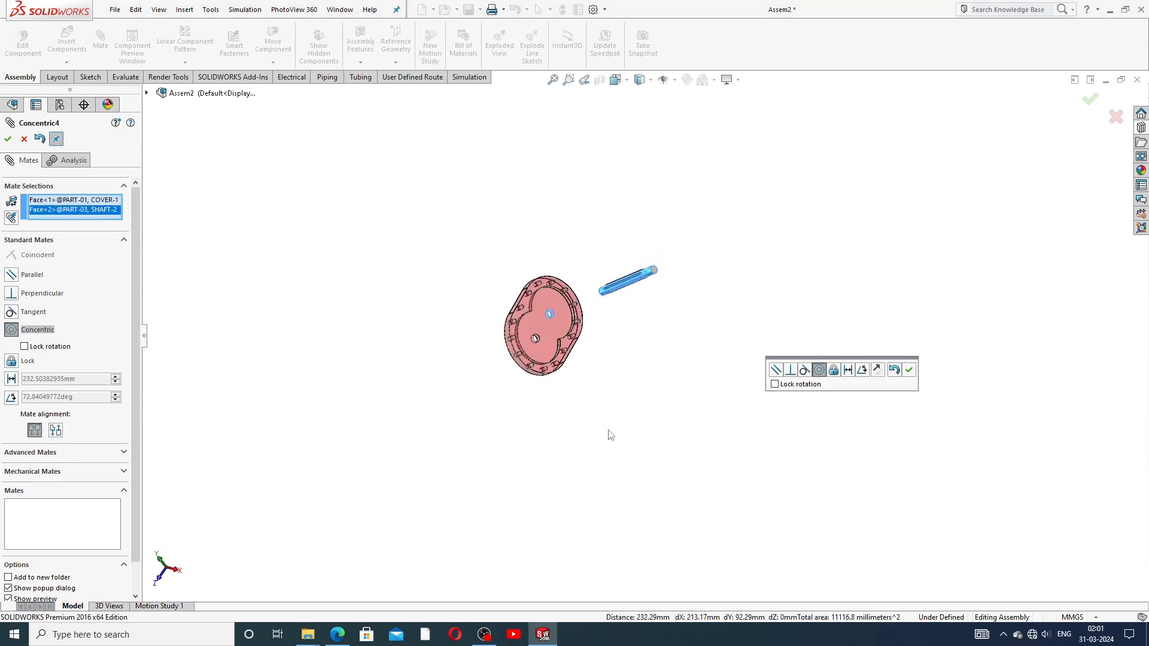
{"action": "left_click", "coordinate": [909, 369]}
{"action": "middle_click_drag", "start_coordinate": [629, 323], "coordinate": [640, 280]}
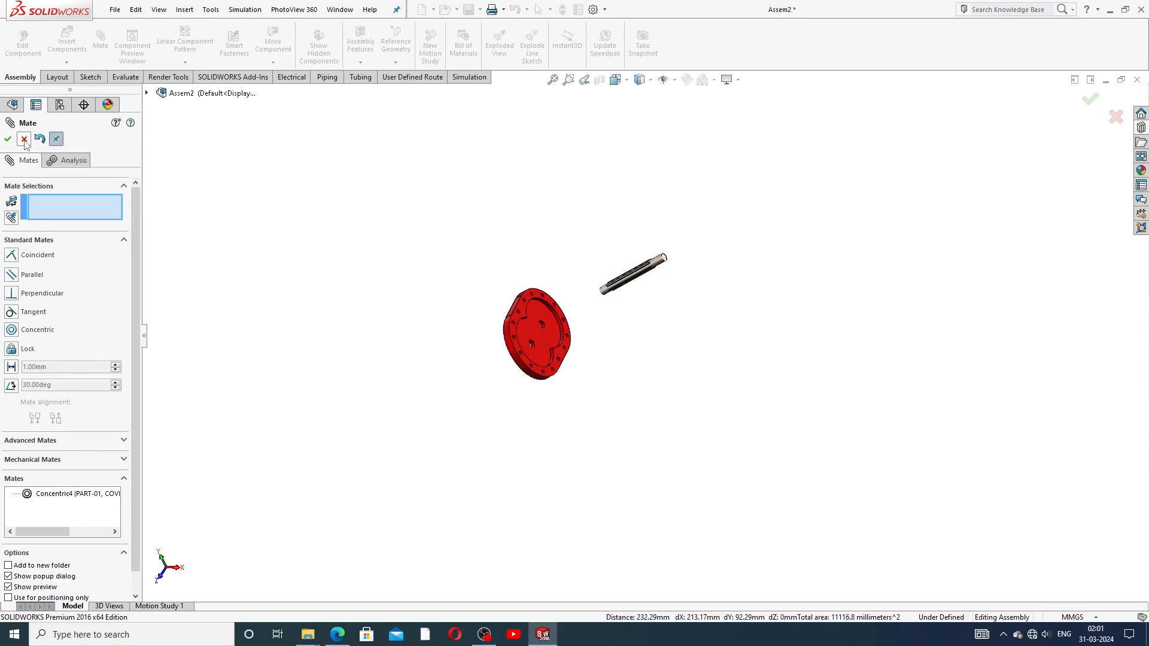
Step: Slide the shaft along its axis into the red cover's bore, checking from several angles
{"action": "scroll", "coordinate": [585, 376], "scroll_direction": "down", "scroll_amount": 3}
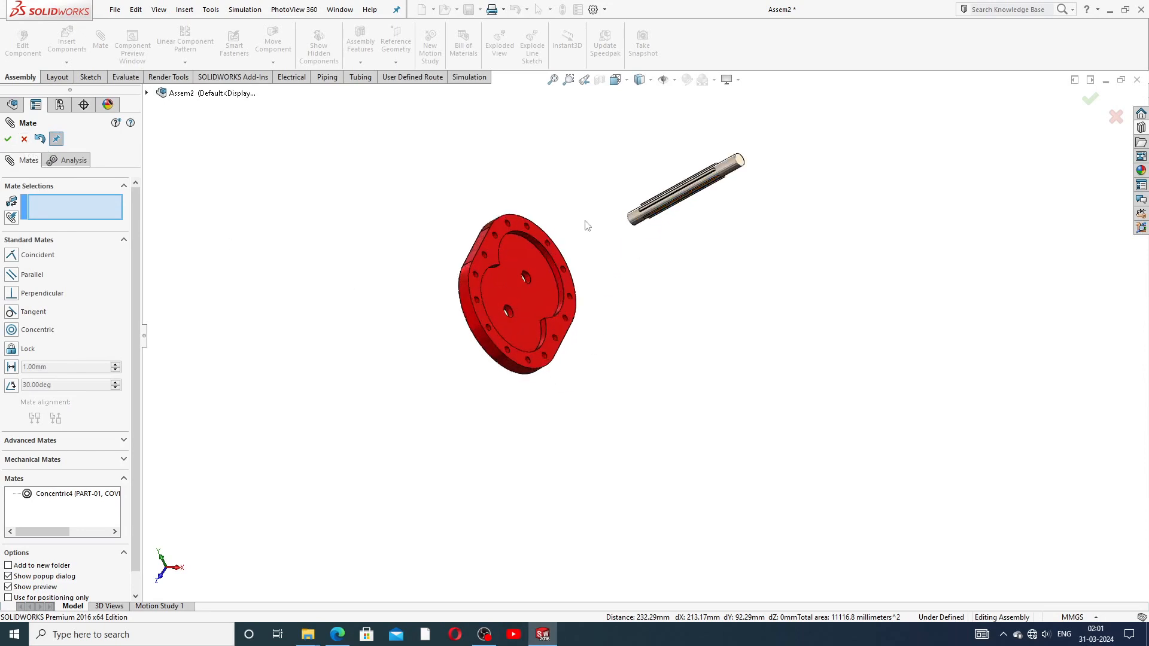
{"action": "left_click_drag", "start_coordinate": [664, 204], "coordinate": [514, 300]}
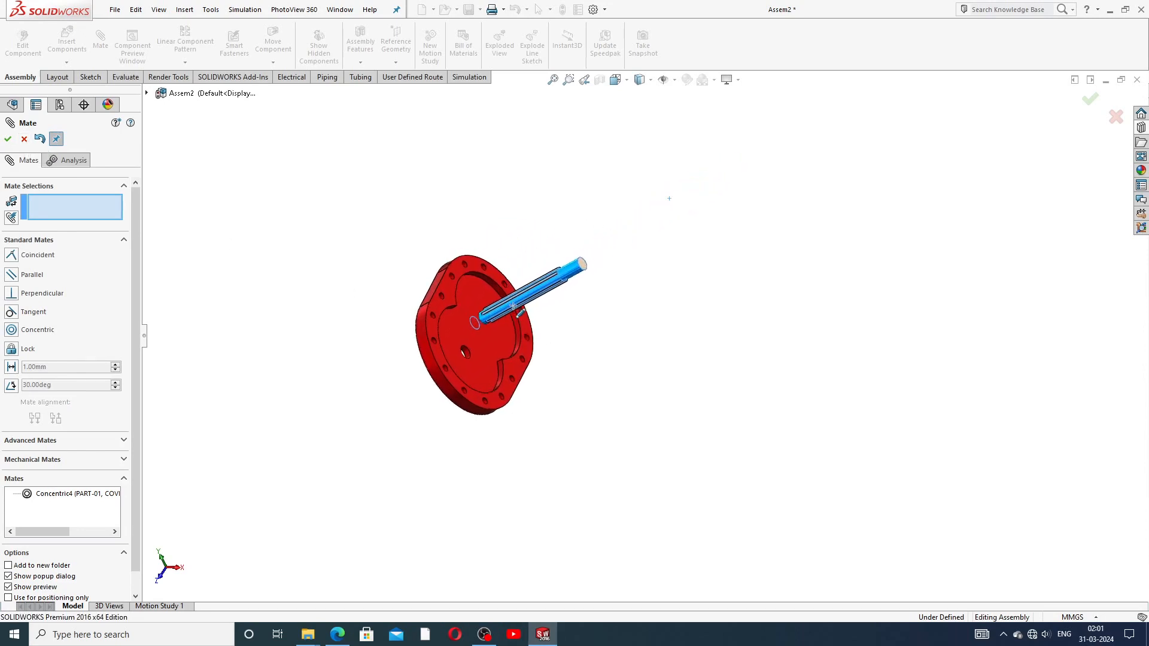
{"action": "middle_click_drag", "start_coordinate": [515, 305], "coordinate": [610, 359]}
{"action": "mouse_move", "coordinate": [620, 401]}
{"action": "middle_mouse_down"}
{"action": "mouse_move", "coordinate": [639, 333]}
{"action": "mouse_move", "coordinate": [608, 408]}
{"action": "middle_mouse_up"}
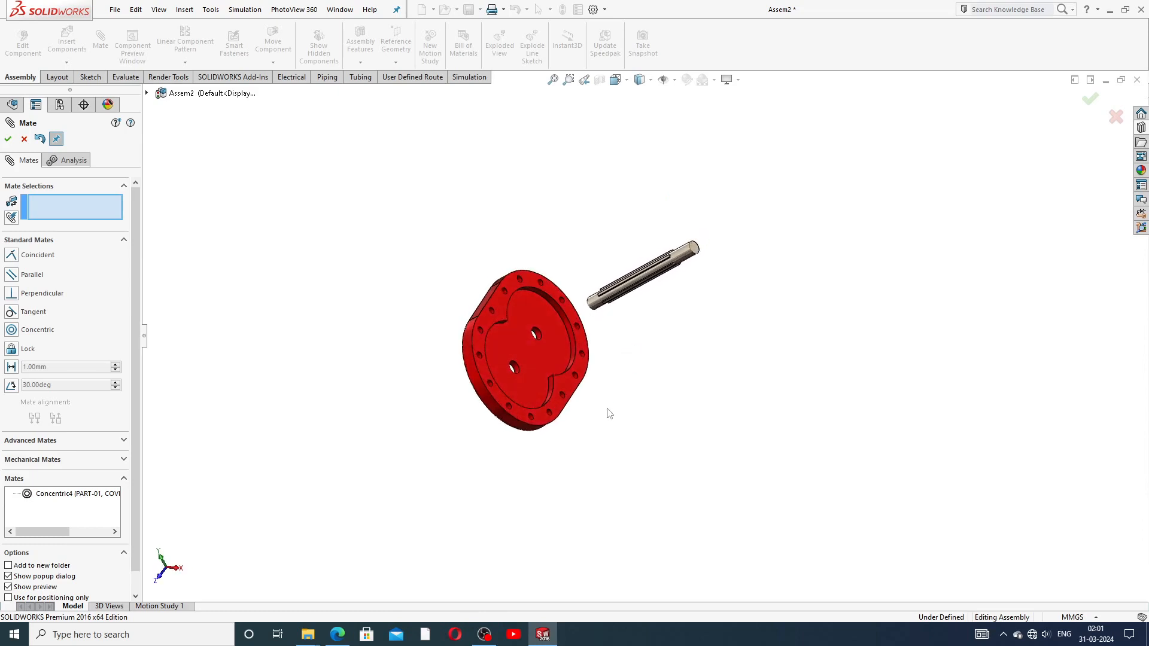
{"action": "scroll", "coordinate": [494, 337], "scroll_direction": "down", "scroll_amount": 2}
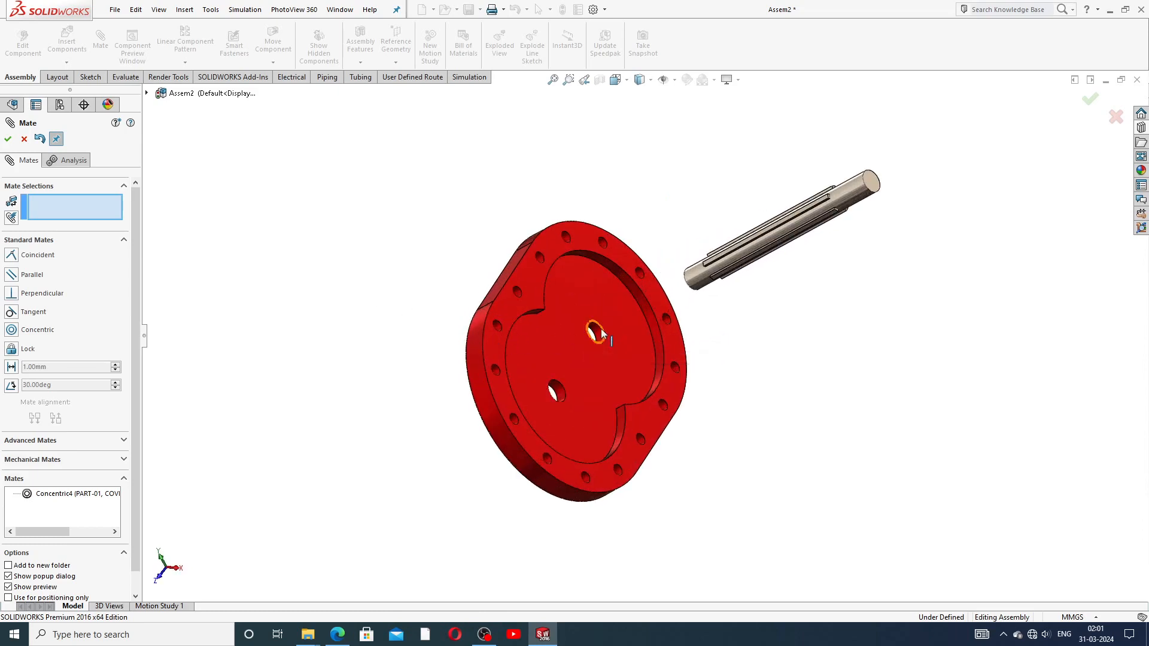
{"action": "left_click_drag", "start_coordinate": [776, 244], "coordinate": [594, 347]}
{"action": "middle_click_drag", "start_coordinate": [594, 349], "coordinate": [672, 172]}
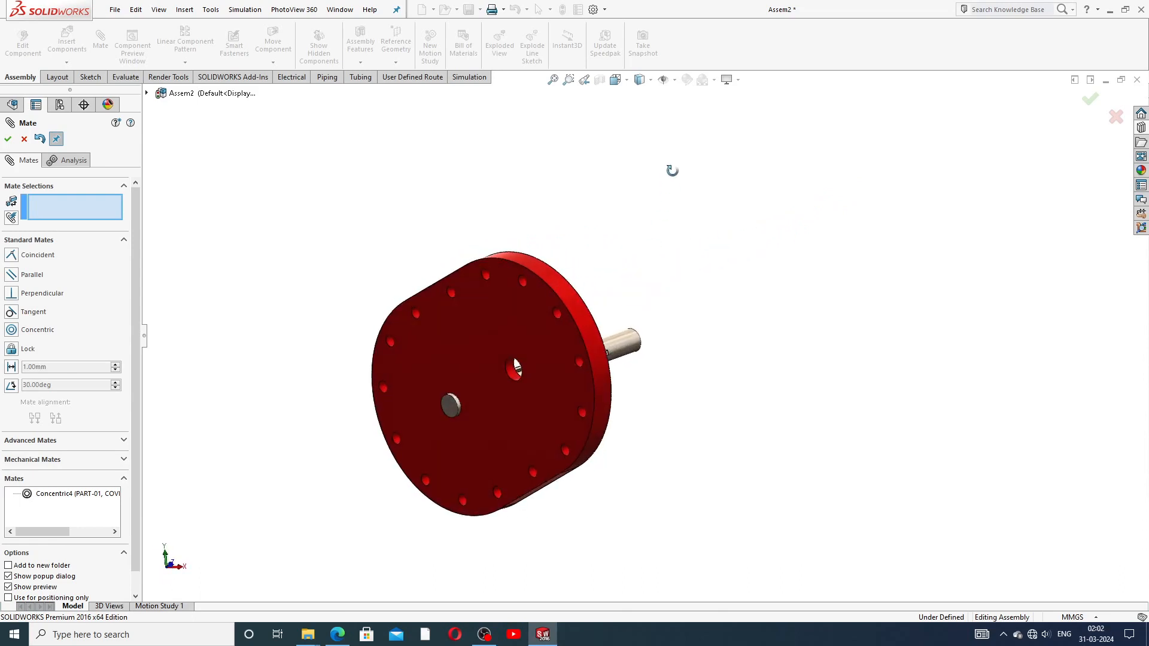
{"action": "scroll", "coordinate": [508, 345], "scroll_direction": "down", "scroll_amount": 4}
{"action": "scroll", "coordinate": [515, 448], "scroll_direction": "up", "scroll_amount": 3}
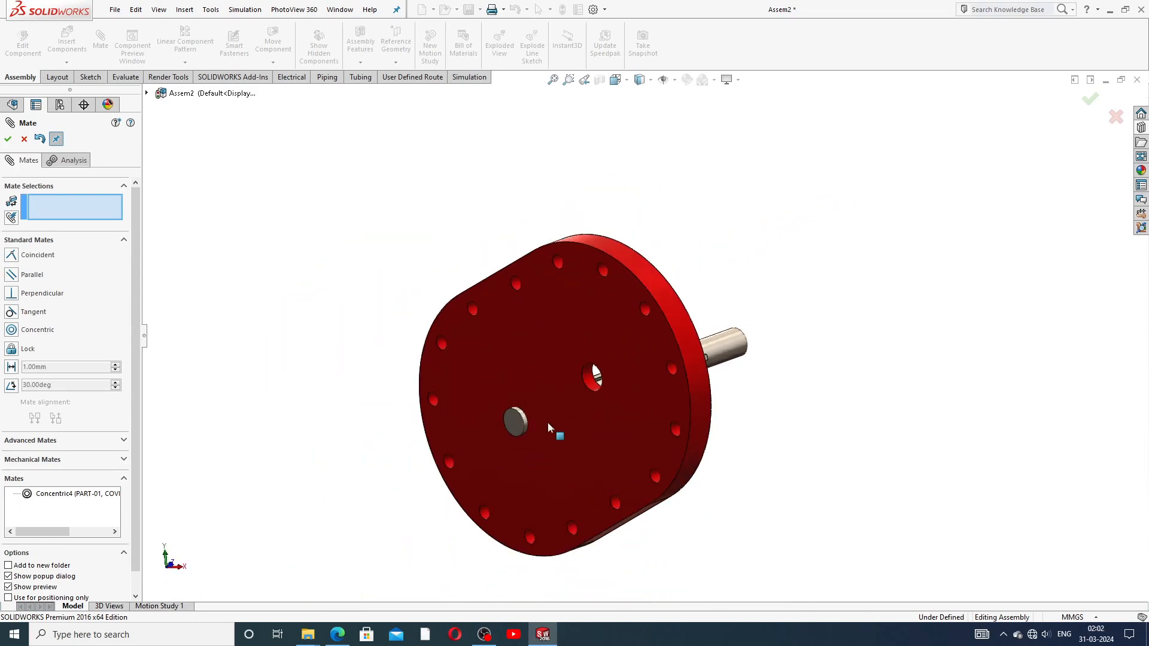
{"action": "scroll", "coordinate": [547, 425], "scroll_direction": "down", "scroll_amount": 3}
Step: Make a Distance mate between the cover face and shaft end face, trying 5, 10, 20 and 30 mm
{"action": "left_click", "coordinate": [543, 361]}
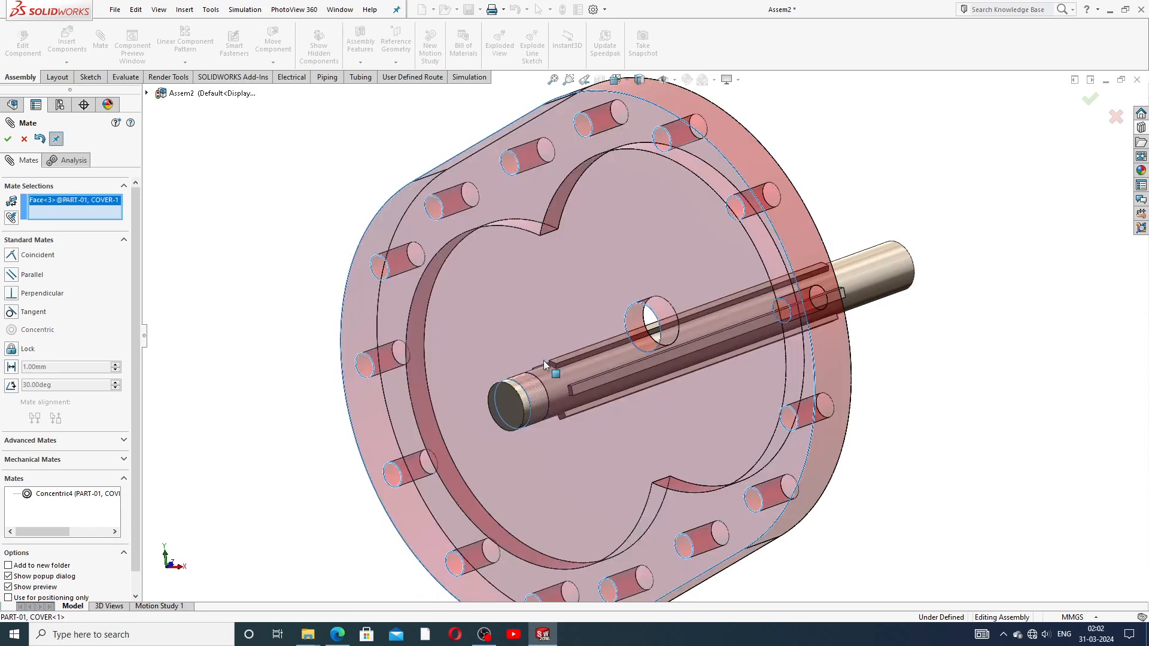
{"action": "left_click", "coordinate": [513, 401]}
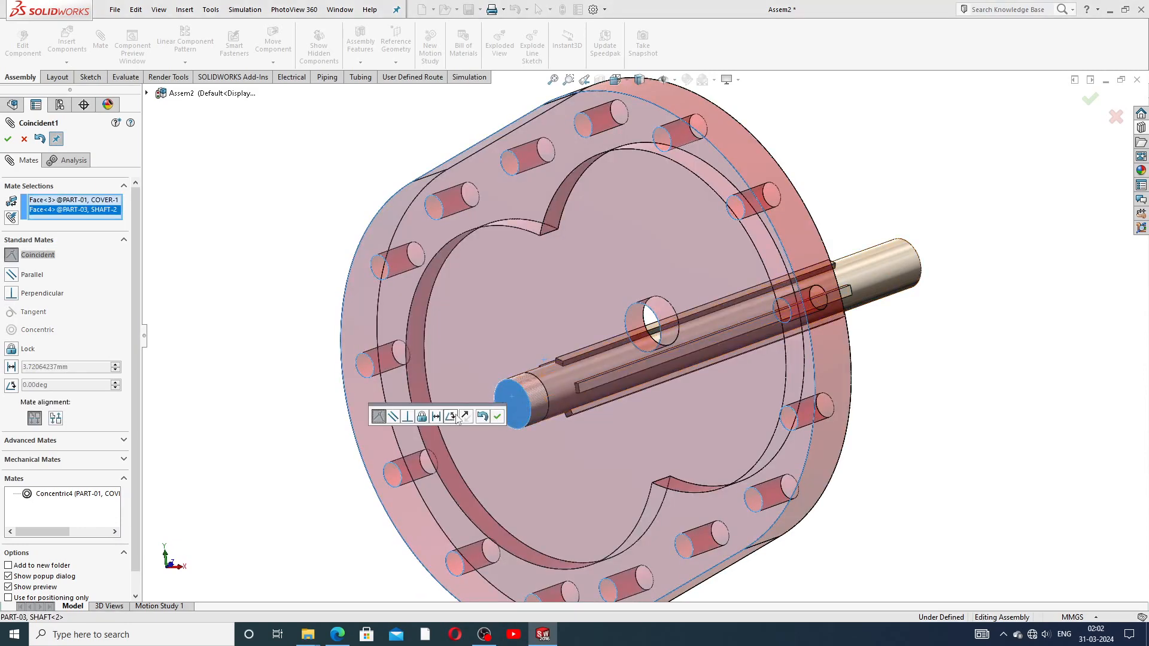
{"action": "left_click", "coordinate": [437, 418]}
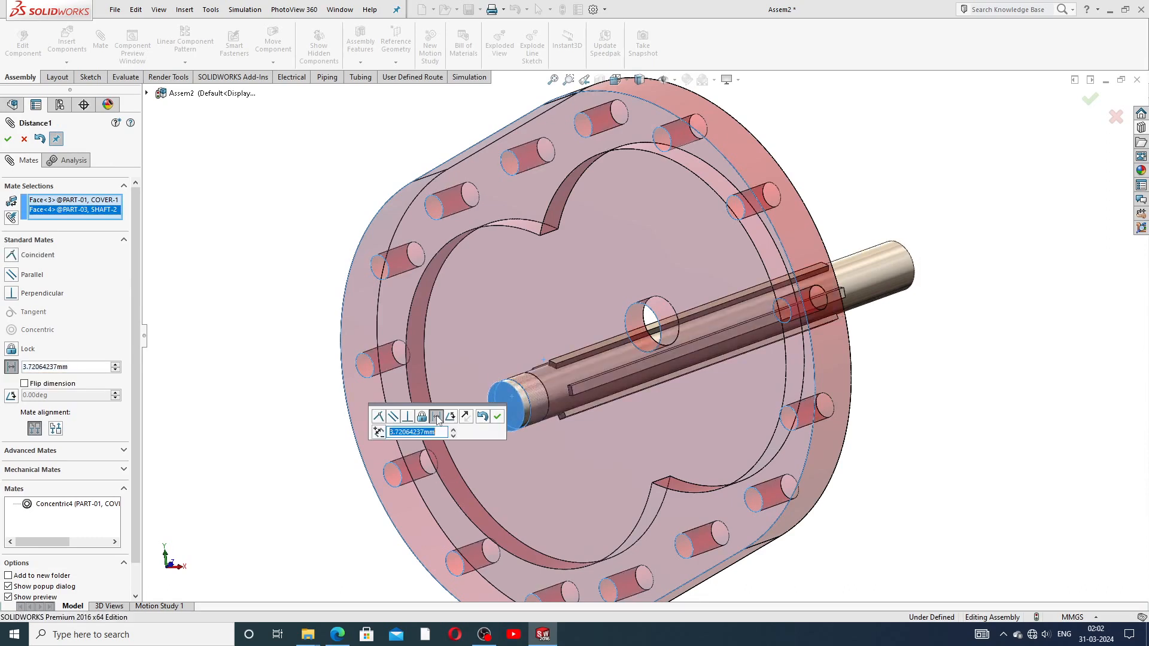
{"action": "type", "text": "5"}
{"action": "key", "text": "Return"}
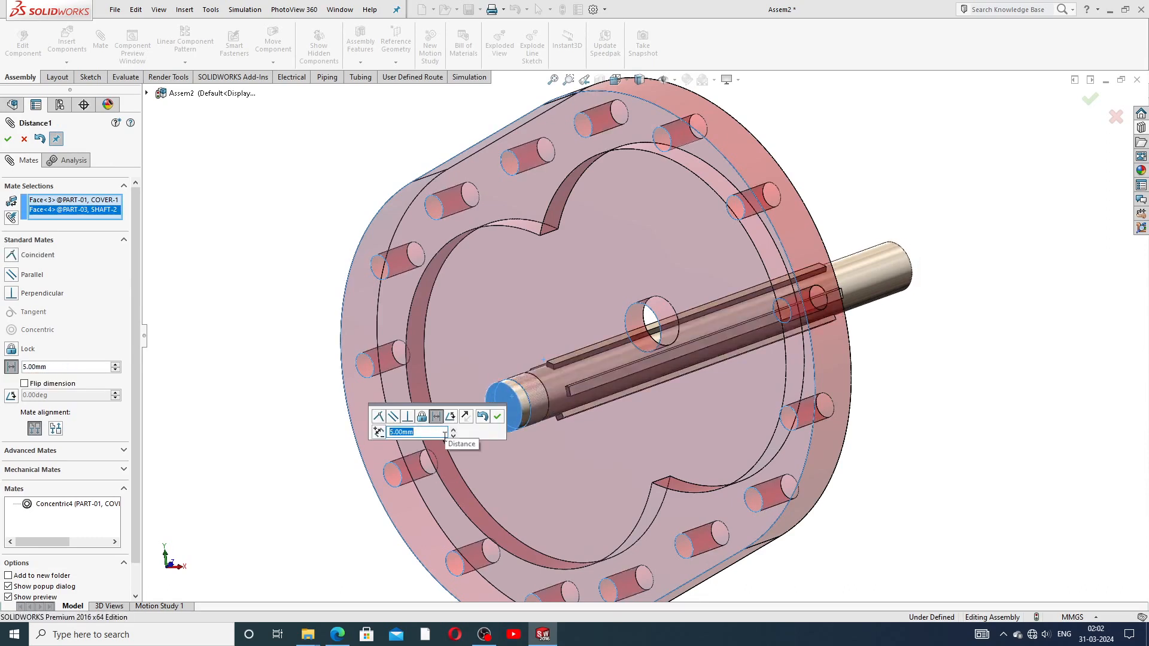
{"action": "type", "text": "10"}
{"action": "key", "text": "Return"}
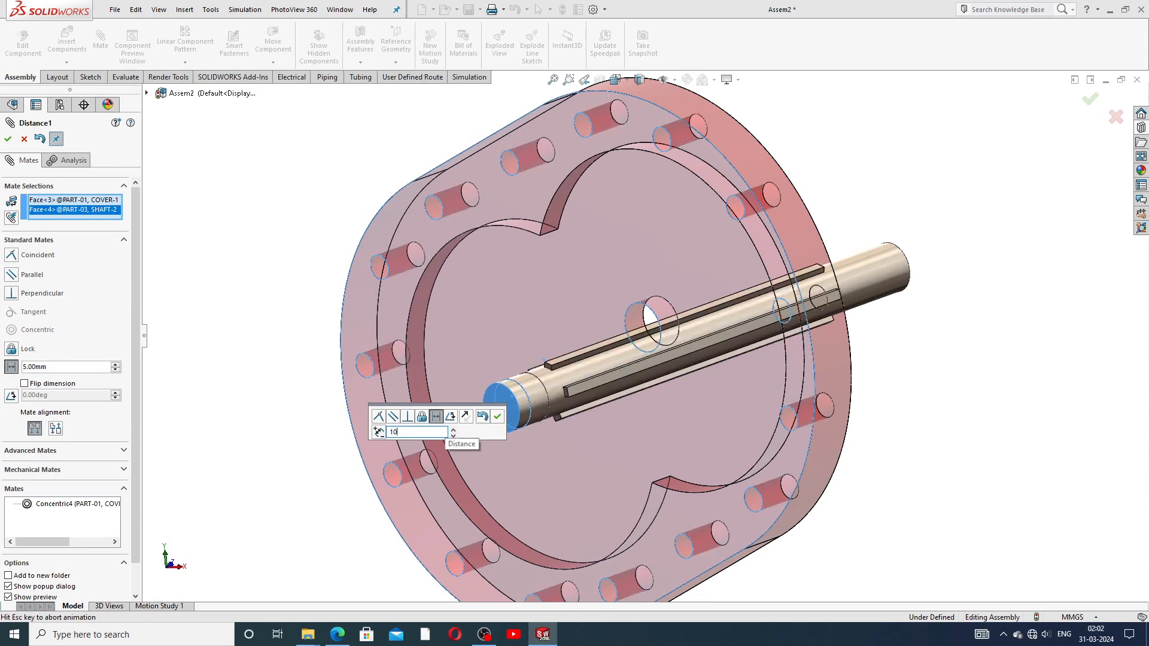
{"action": "type", "text": "20"}
{"action": "key", "text": "Return"}
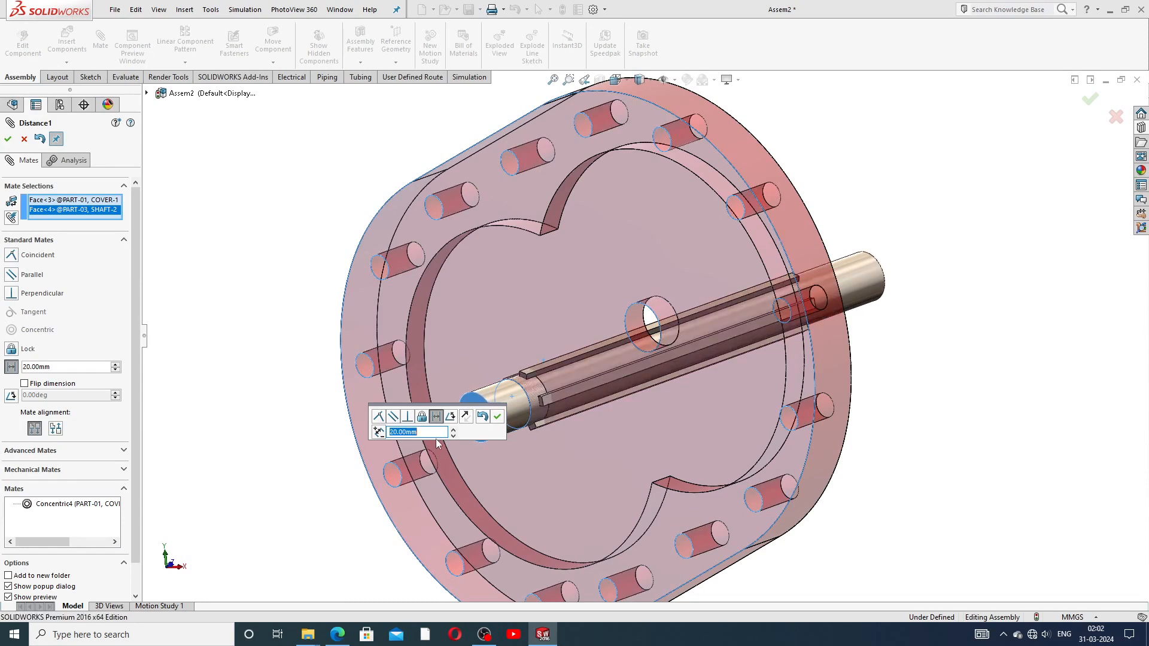
{"action": "type", "text": "30"}
{"action": "key", "text": "Return"}
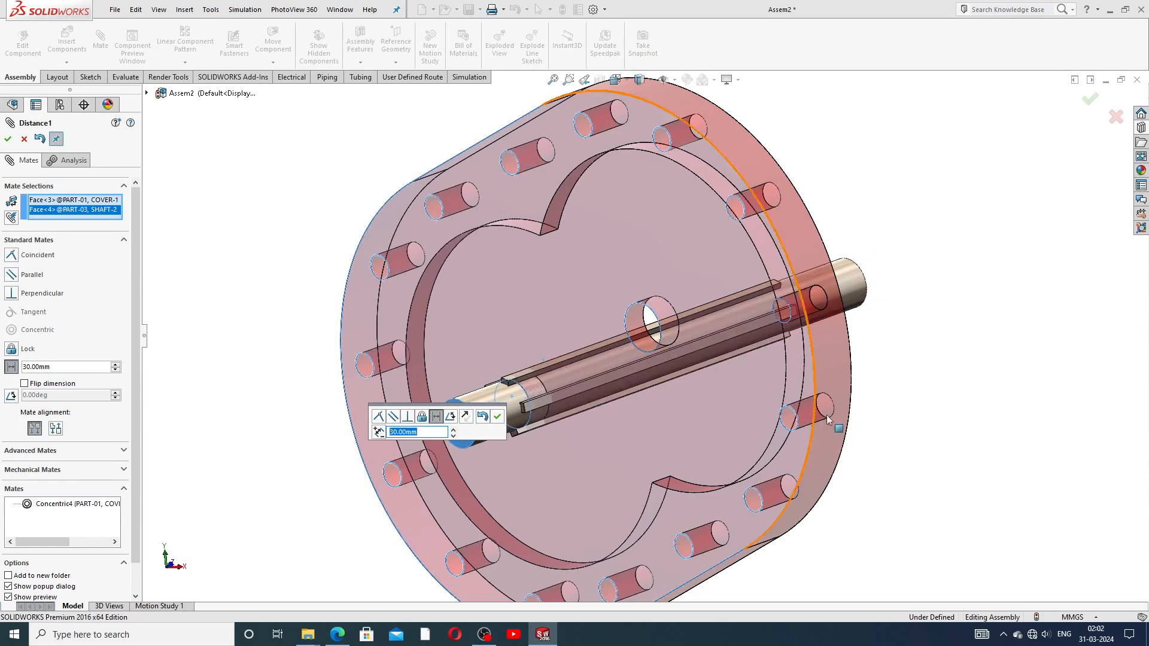
Step: Set the distance mate back to 20 mm and confirm it
{"action": "middle_click_drag", "start_coordinate": [804, 424], "coordinate": [846, 456]}
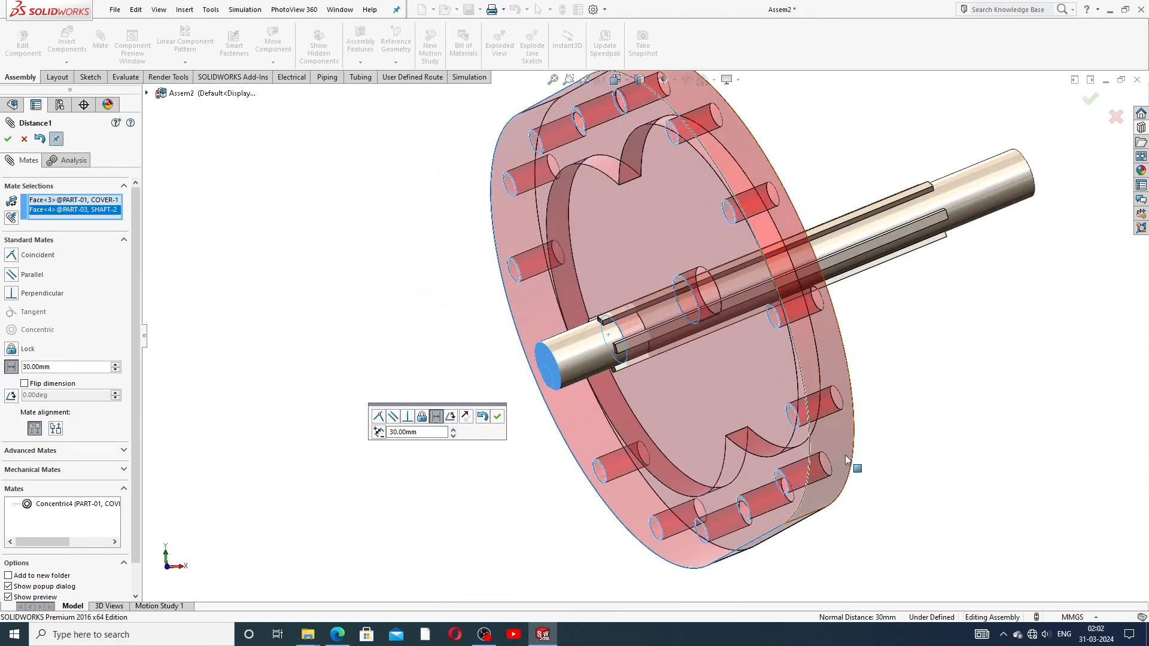
{"action": "scroll", "coordinate": [643, 344], "scroll_direction": "up", "scroll_amount": 3}
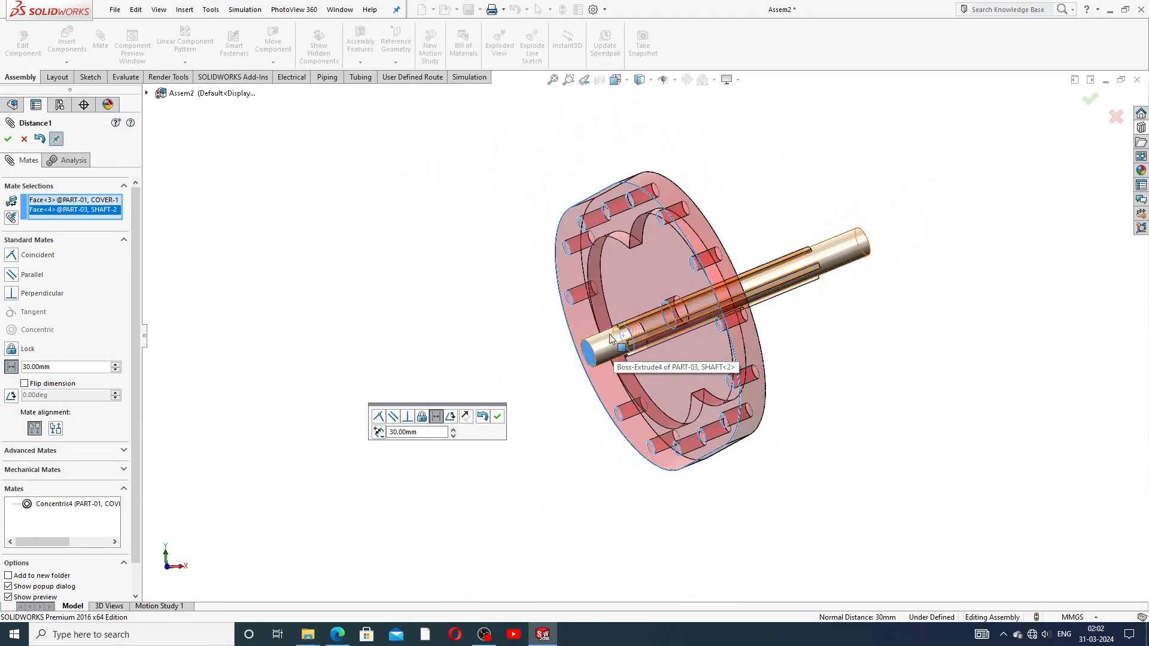
{"action": "double_click", "coordinate": [413, 431]}
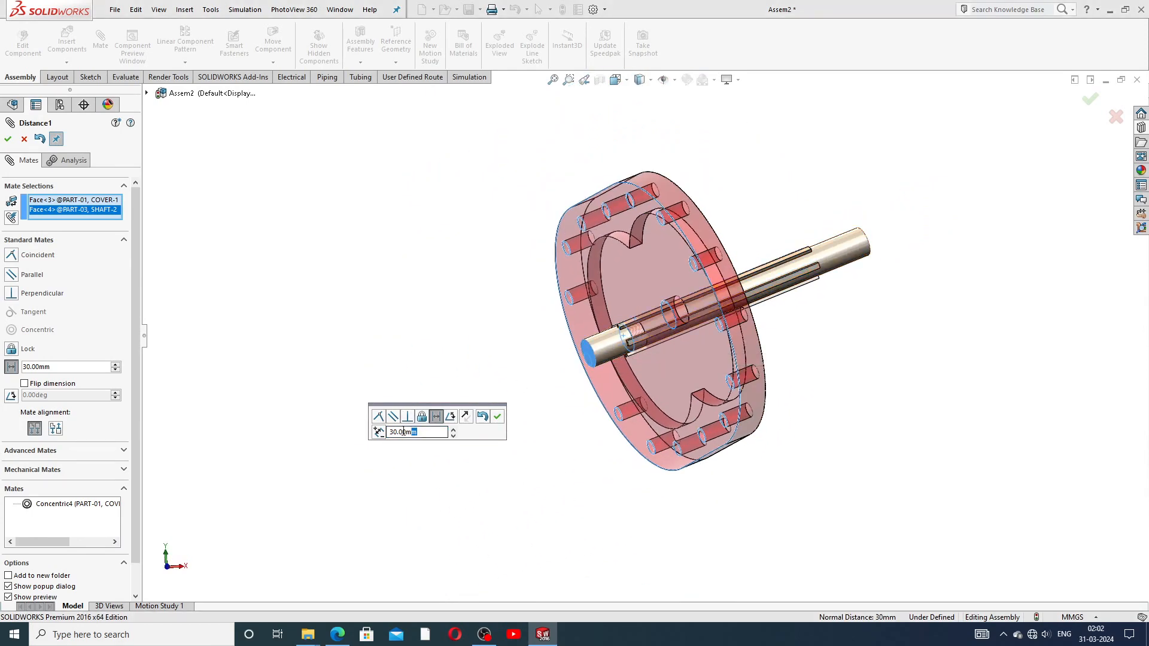
{"action": "type", "text": "20"}
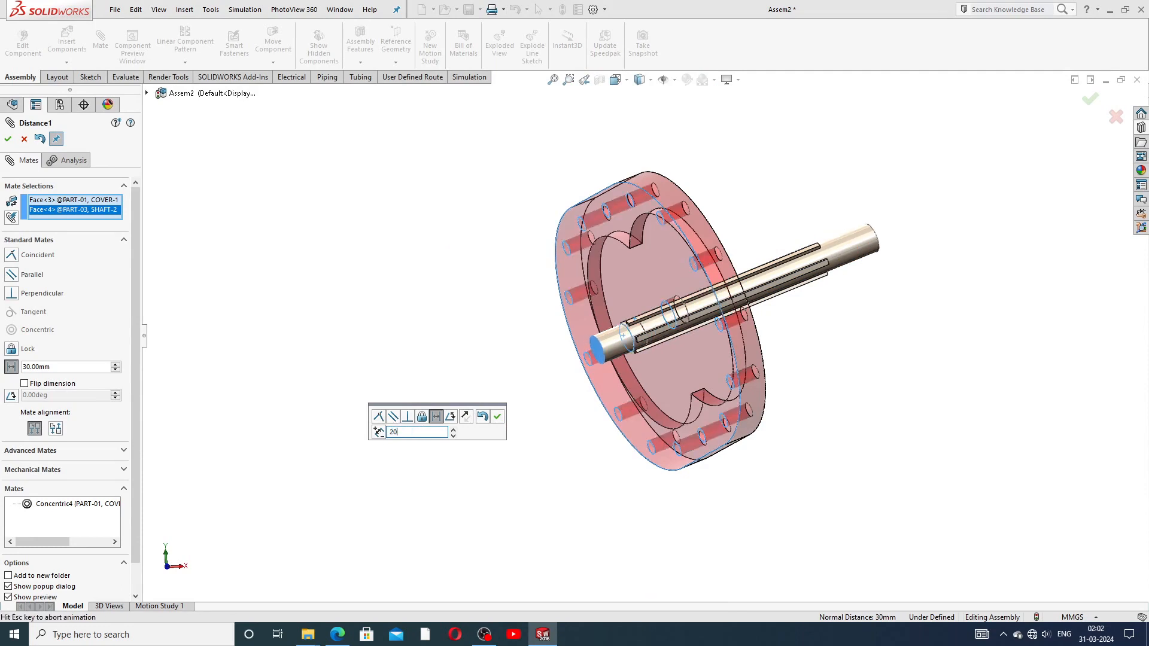
{"action": "left_click", "coordinate": [497, 419]}
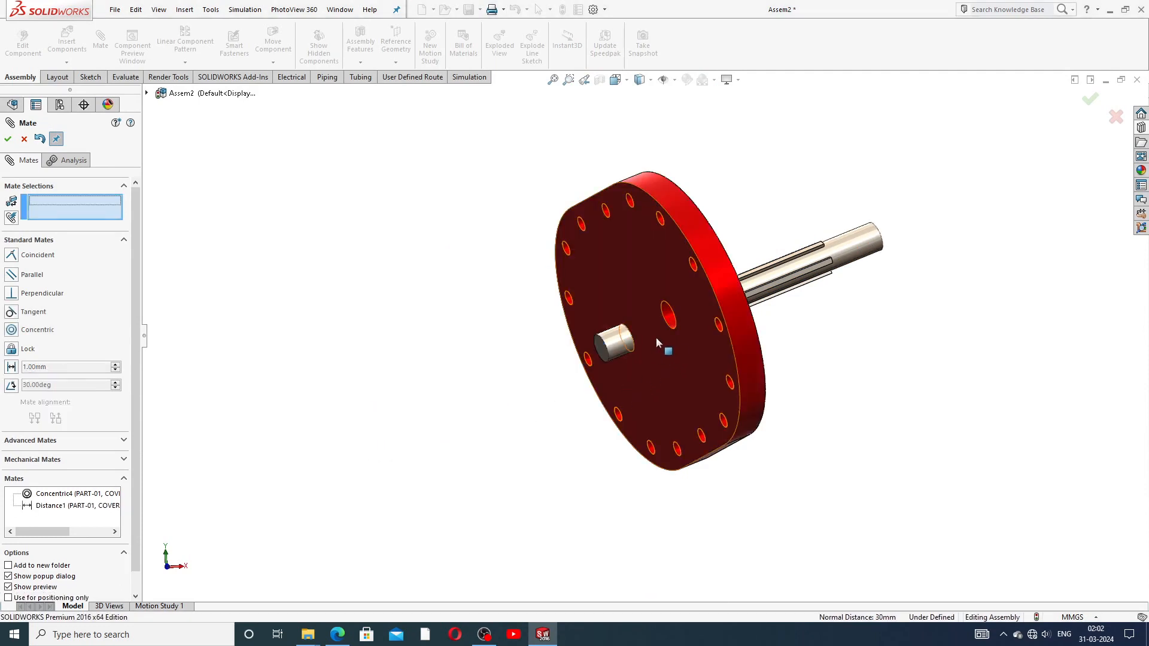
Step: Check the shaft end protruding from the cover, then close the Mate PropertyManager
{"action": "middle_click_drag", "start_coordinate": [810, 334], "coordinate": [763, 359]}
{"action": "scroll", "coordinate": [701, 325], "scroll_direction": "down", "scroll_amount": 6}
{"action": "scroll", "coordinate": [634, 279], "scroll_direction": "up", "scroll_amount": 2}
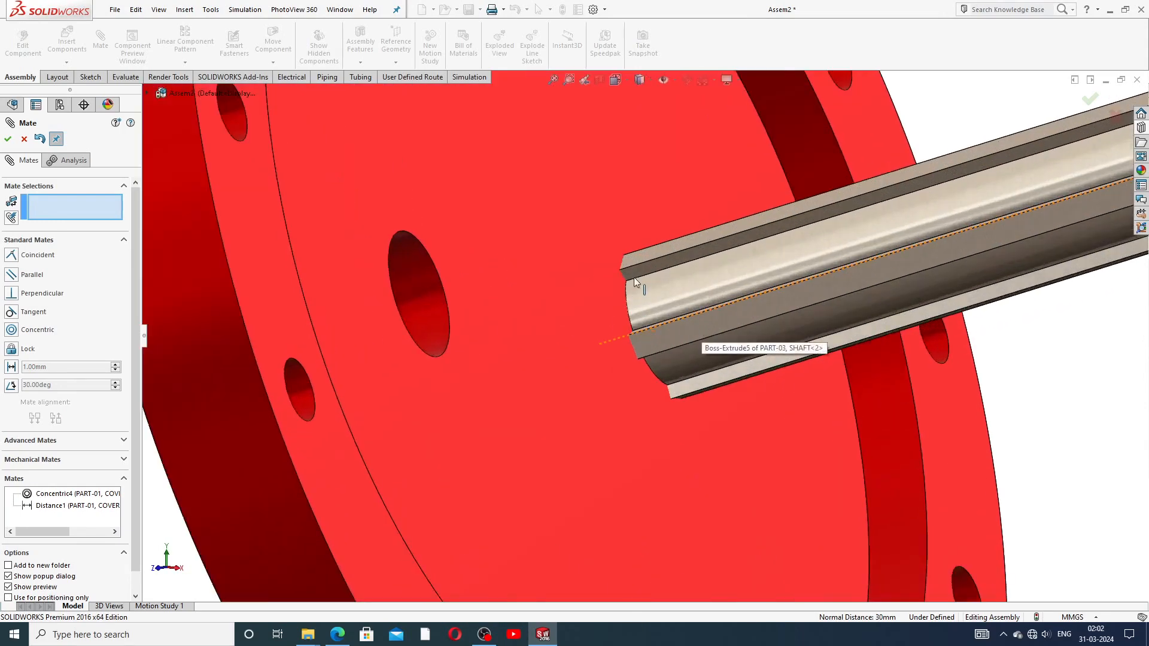
{"action": "scroll", "coordinate": [626, 353], "scroll_direction": "up", "scroll_amount": 4}
{"action": "middle_click_drag", "start_coordinate": [637, 371], "coordinate": [687, 377]}
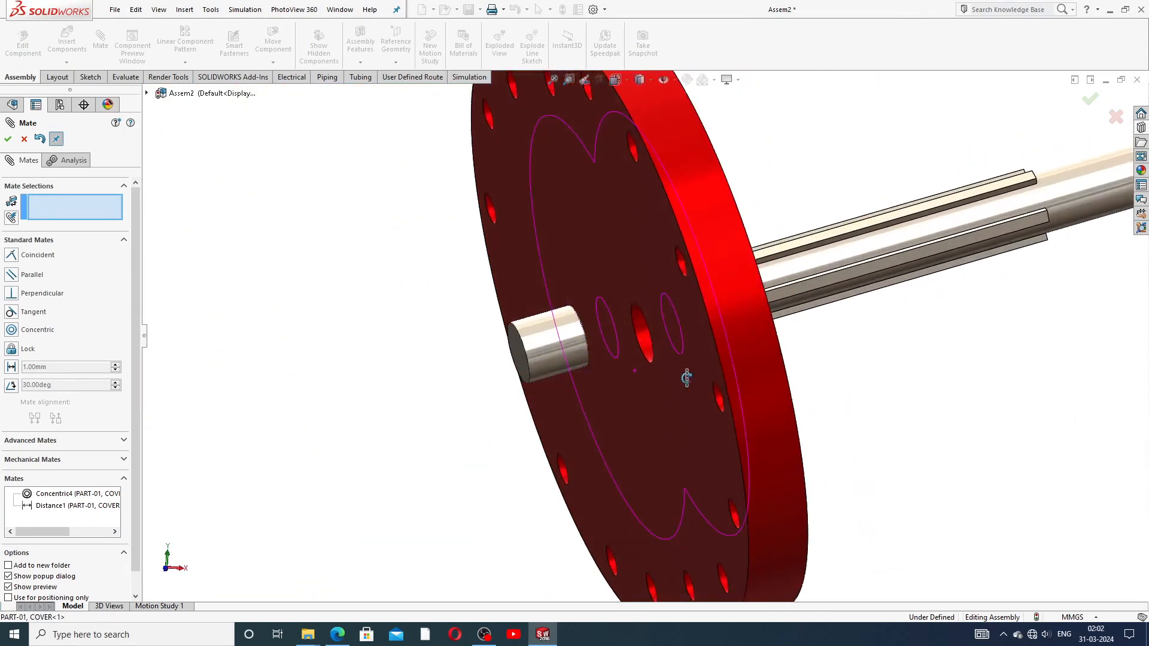
{"action": "left_click", "coordinate": [24, 138]}
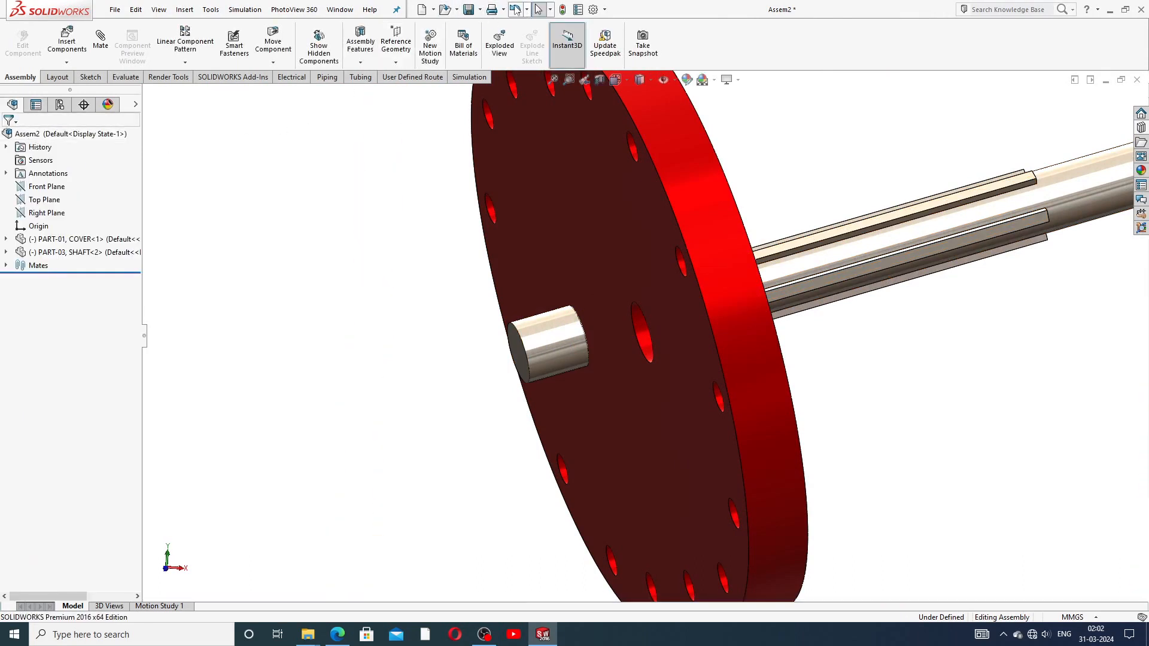
Step: Undo the mate so the shaft stands apart from the cover, viewing both parts
{"action": "left_click", "coordinate": [515, 9]}
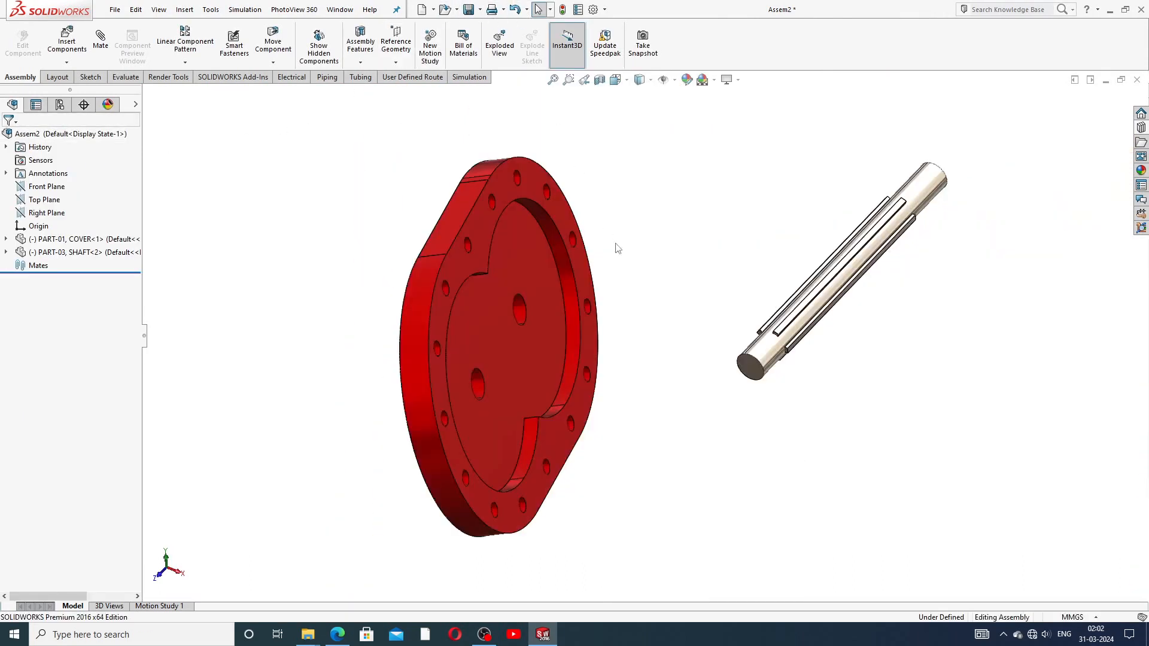
{"action": "middle_click_drag", "start_coordinate": [632, 286], "coordinate": [679, 313]}
{"action": "scroll", "coordinate": [626, 250], "scroll_direction": "up", "scroll_amount": 4}
{"action": "scroll", "coordinate": [682, 306], "scroll_direction": "down", "scroll_amount": 2}
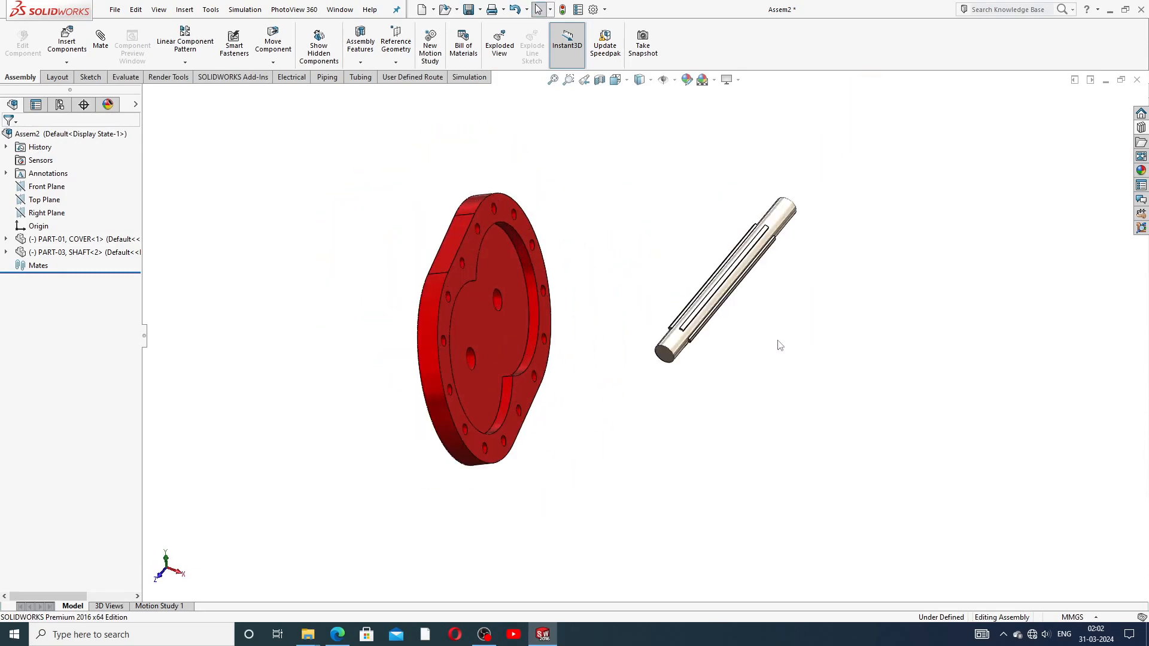
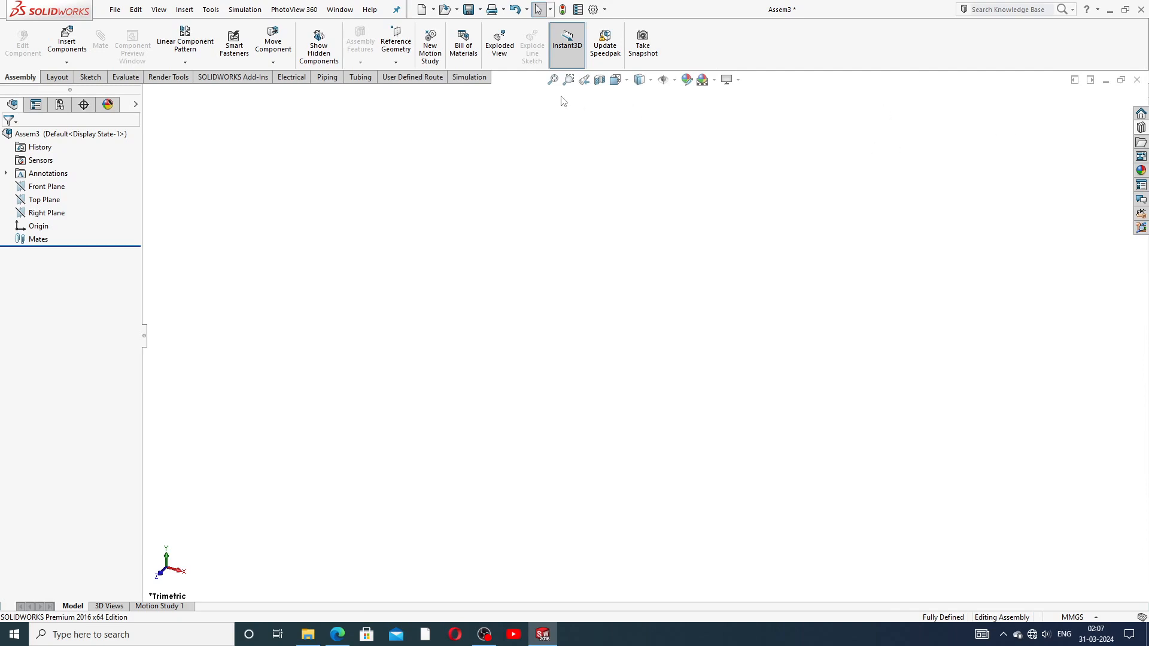
Step: Set the assembly's shaded and wireframe image quality sliders to maximum (deviation 0.15243902 mm)
{"action": "left_click", "coordinate": [595, 10]}
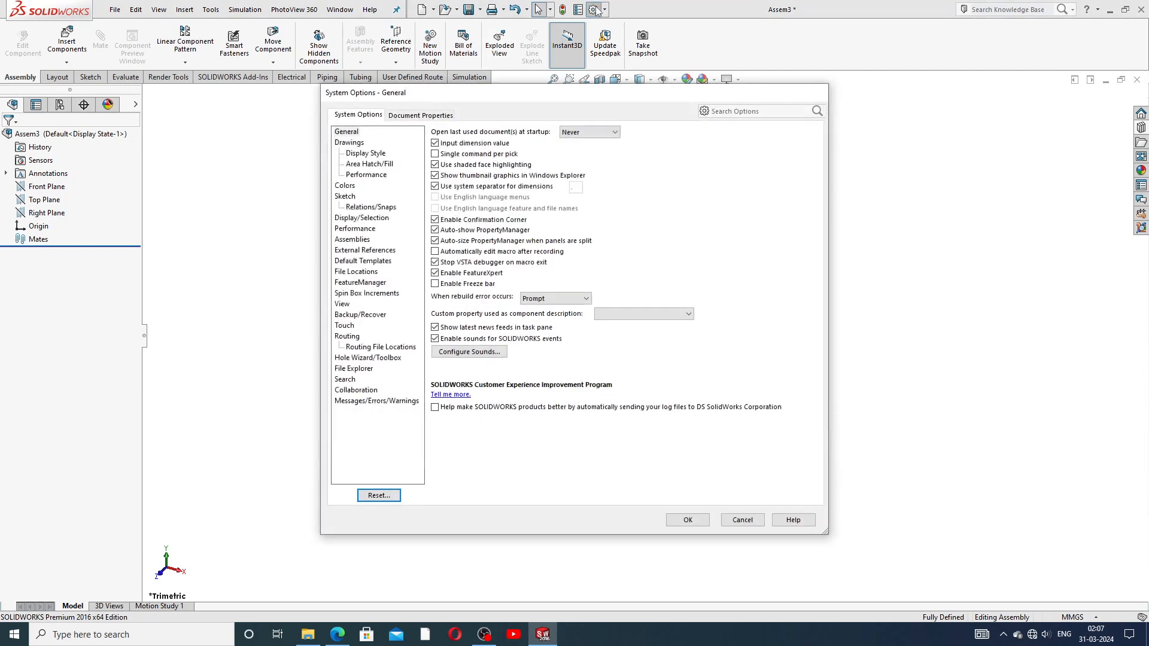
{"action": "left_click", "coordinate": [443, 117]}
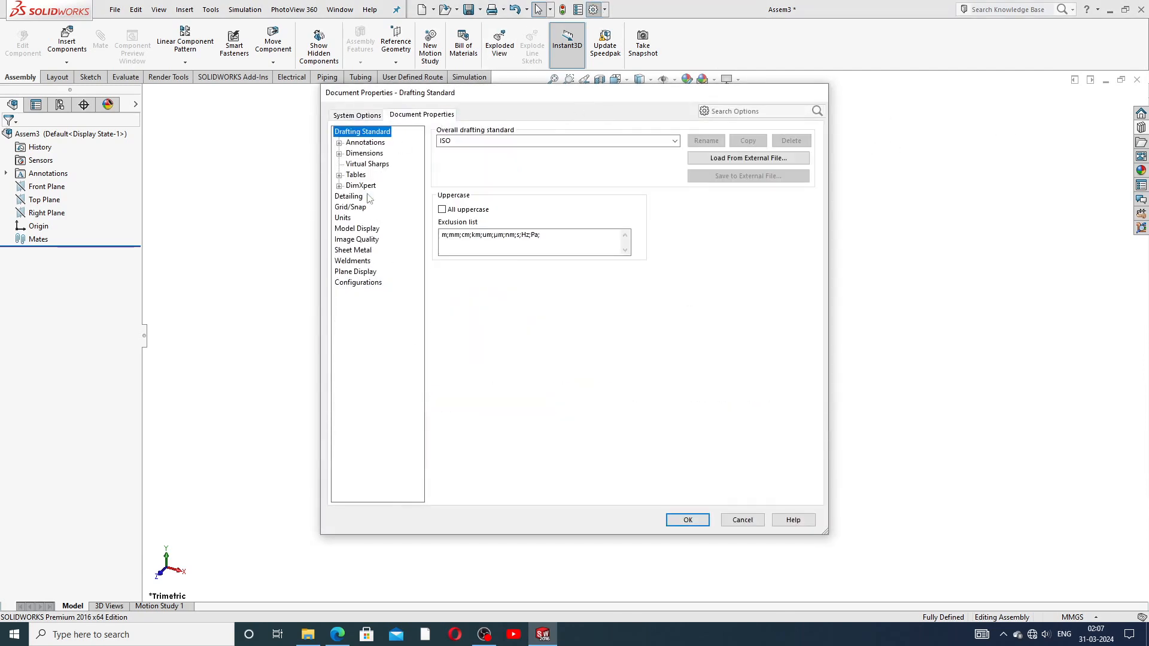
{"action": "left_click", "coordinate": [357, 243]}
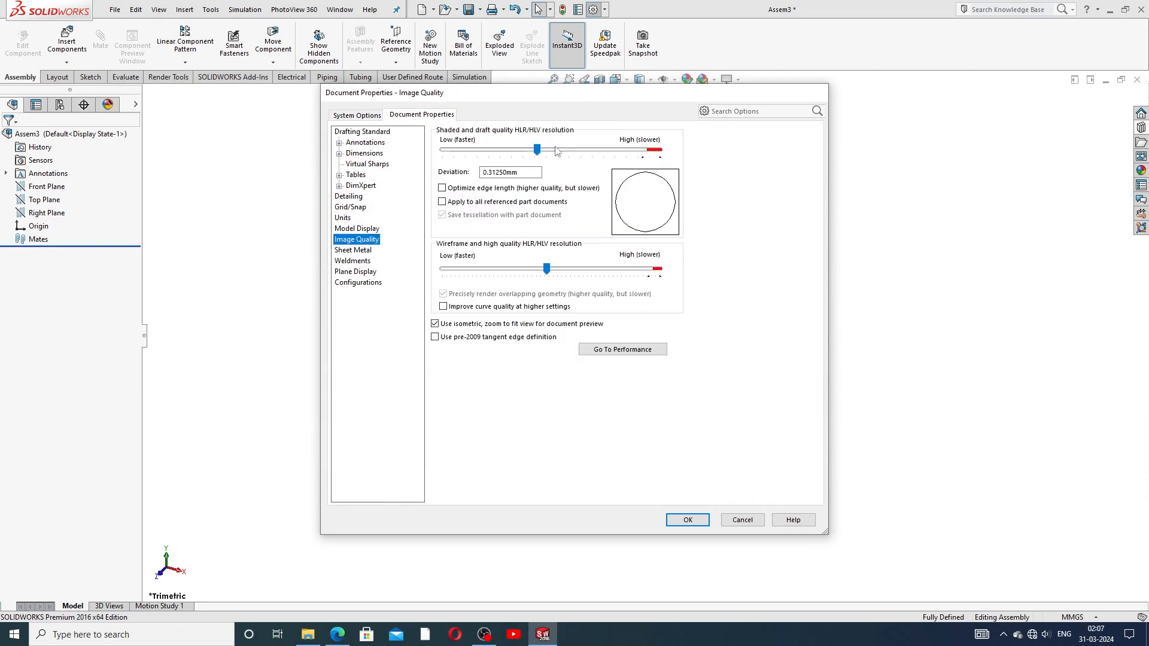
{"action": "left_click_drag", "start_coordinate": [537, 150], "coordinate": [660, 155]}
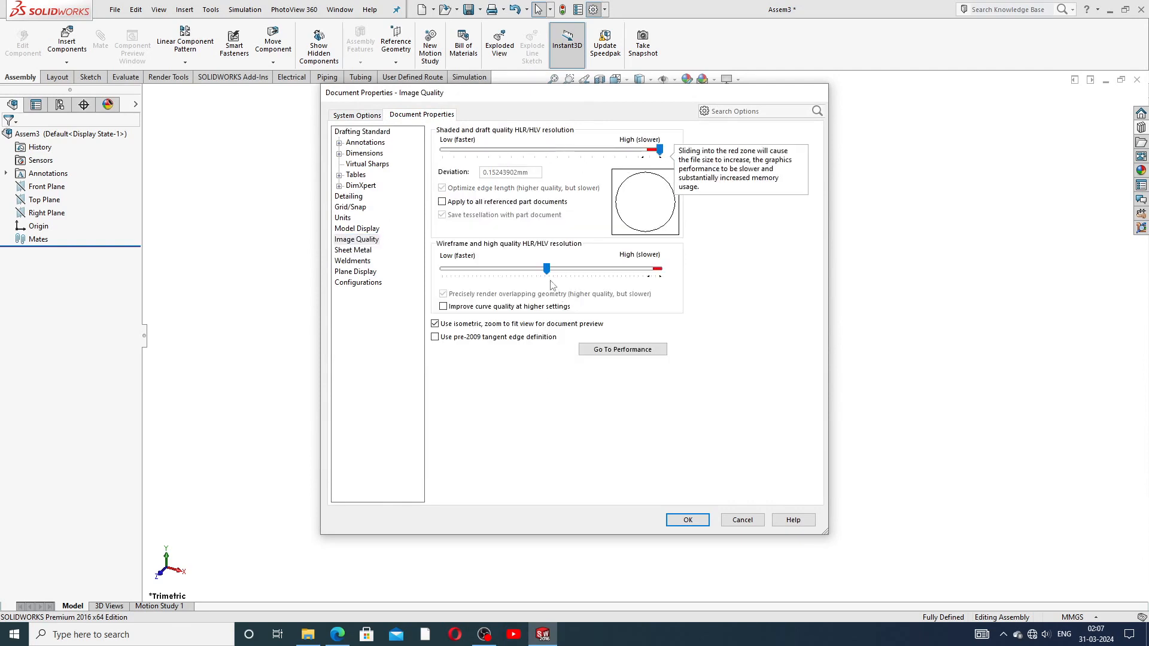
{"action": "left_click_drag", "start_coordinate": [546, 269], "coordinate": [658, 274]}
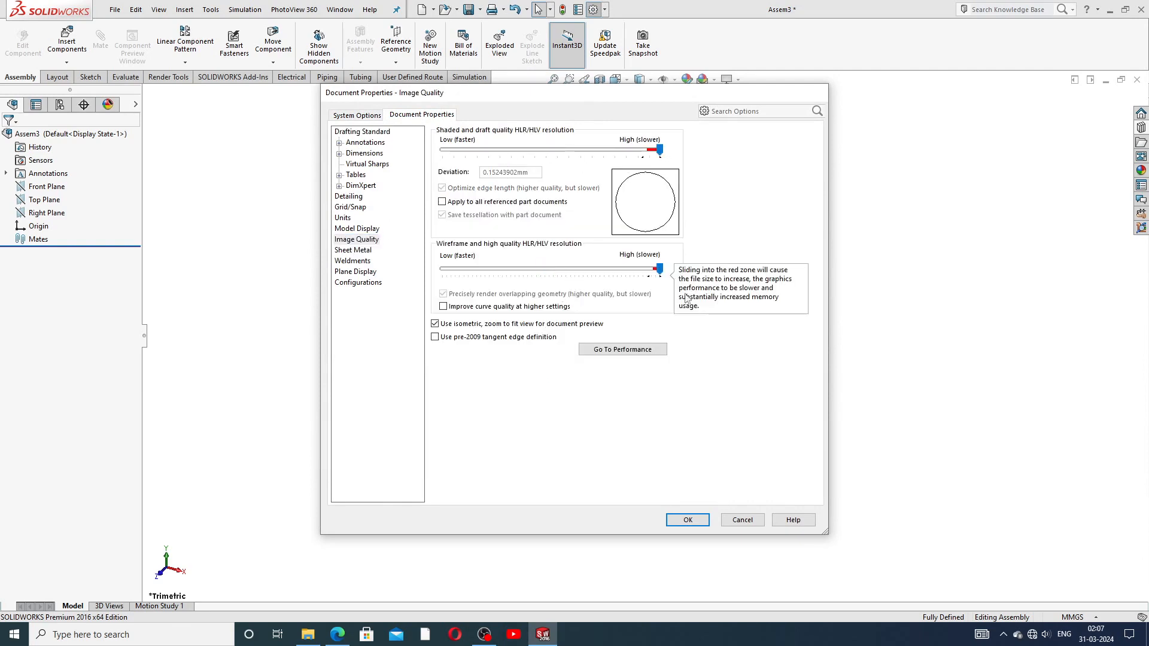
{"action": "left_click", "coordinate": [688, 520]}
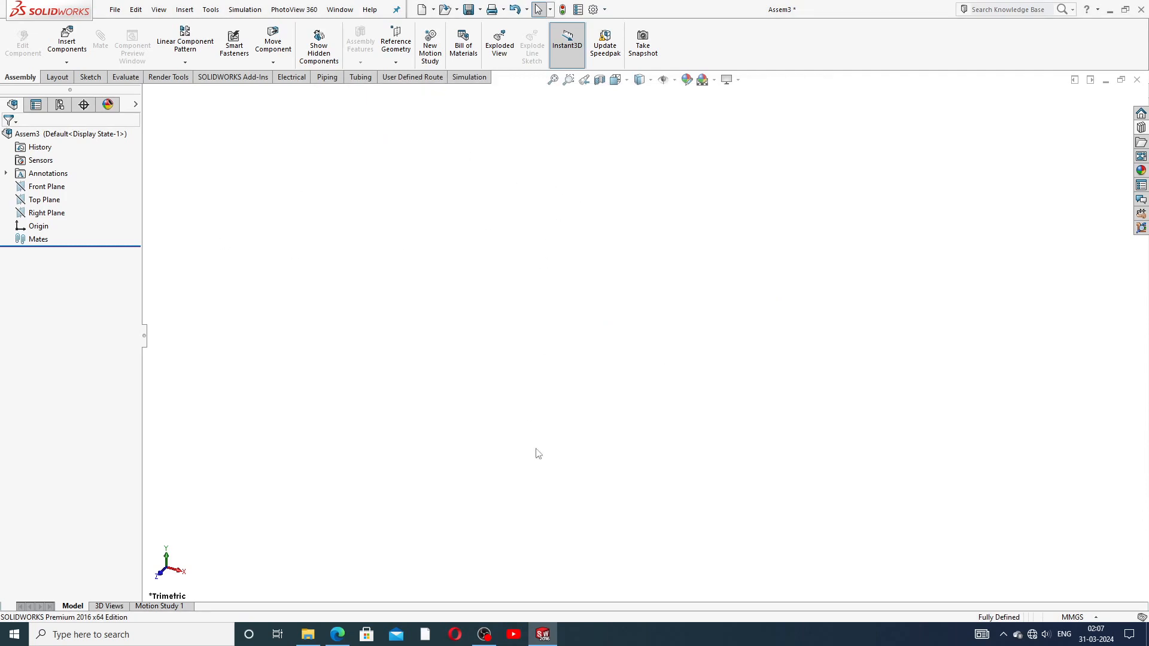
{"action": "left_click", "coordinate": [338, 636]}
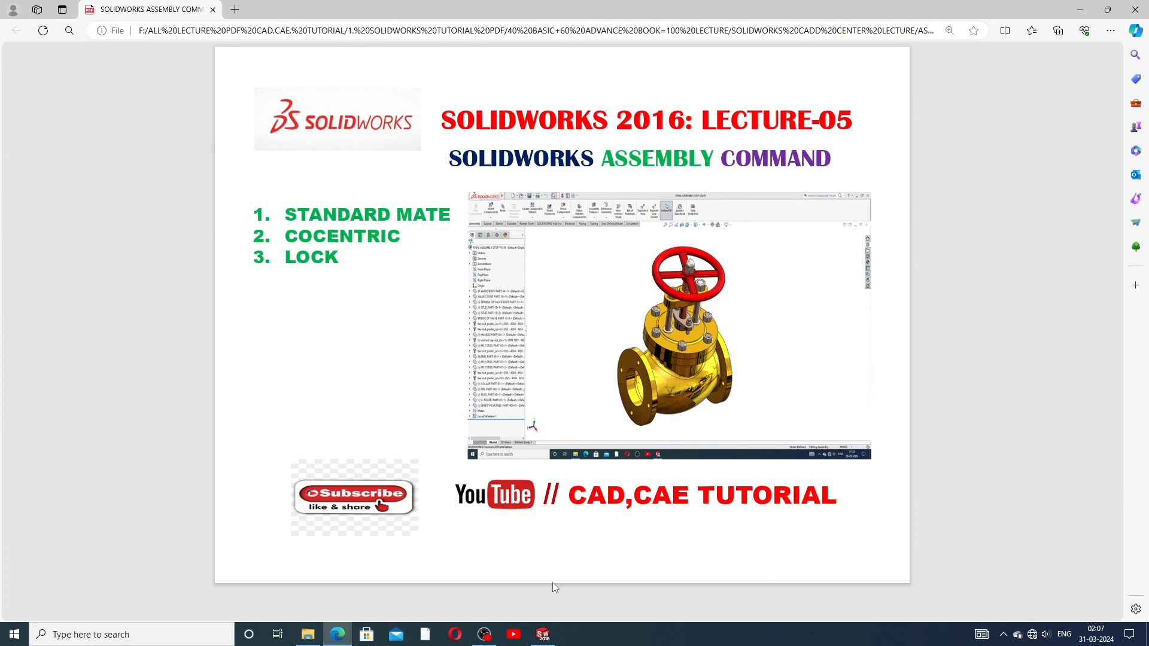
{"action": "left_click", "coordinate": [549, 633]}
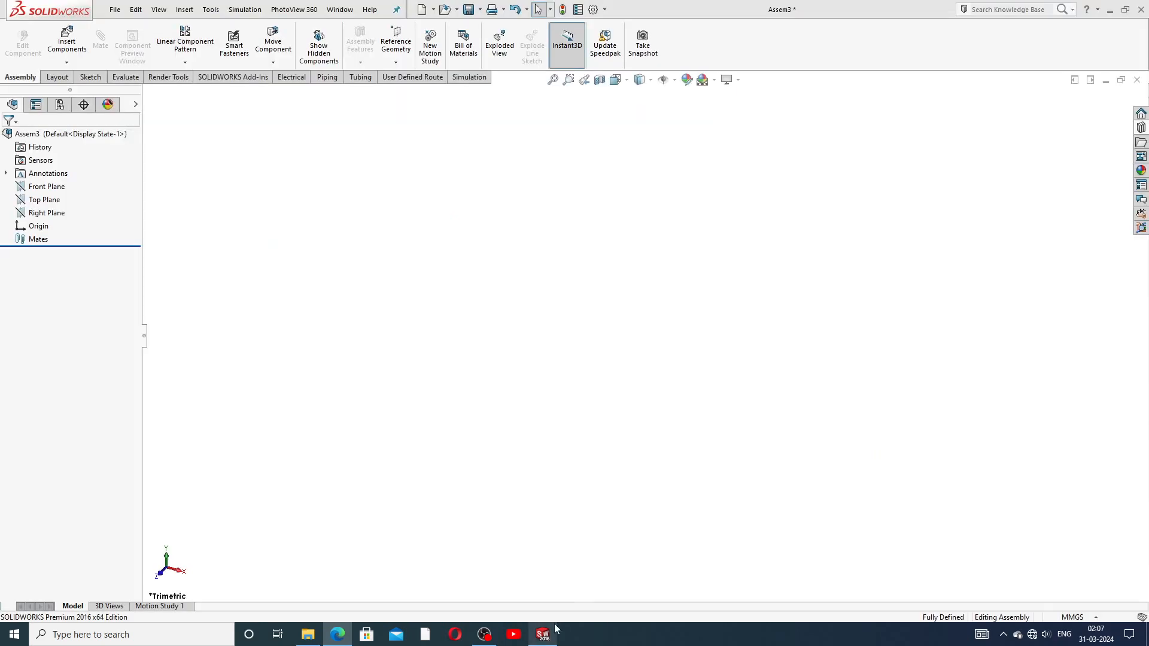
Step: Select the COVER, IMPELLER and SHAFT part files from the 7.ROOTS BLOWER DESIGN folder
{"action": "left_click", "coordinate": [67, 48]}
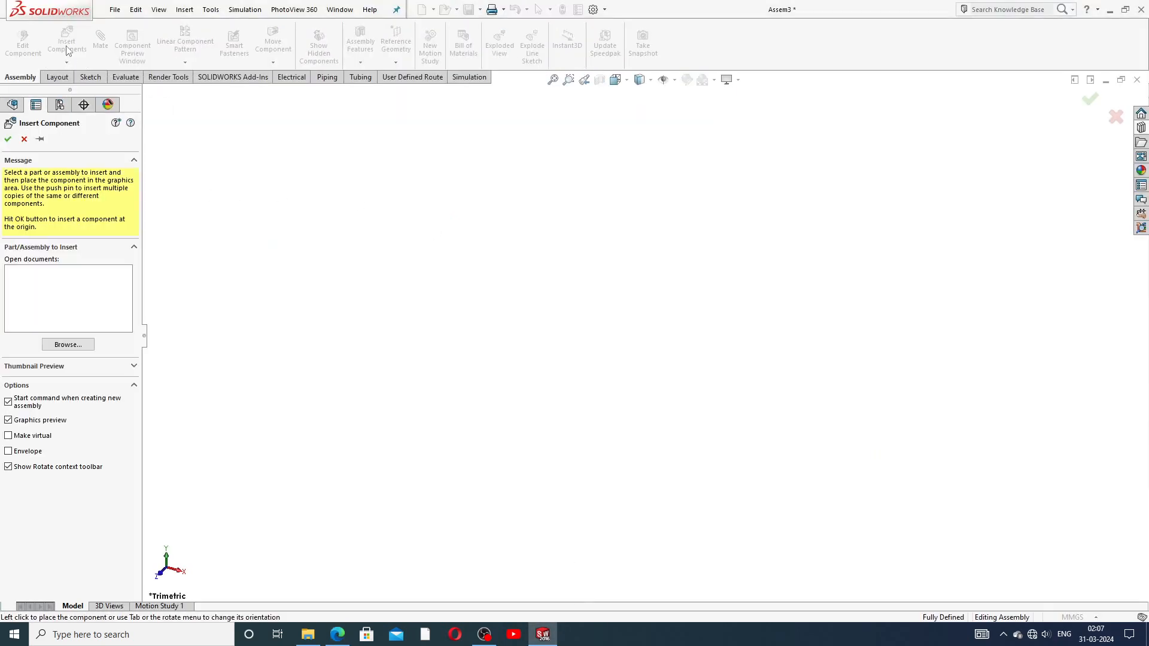
{"action": "left_click", "coordinate": [66, 346]}
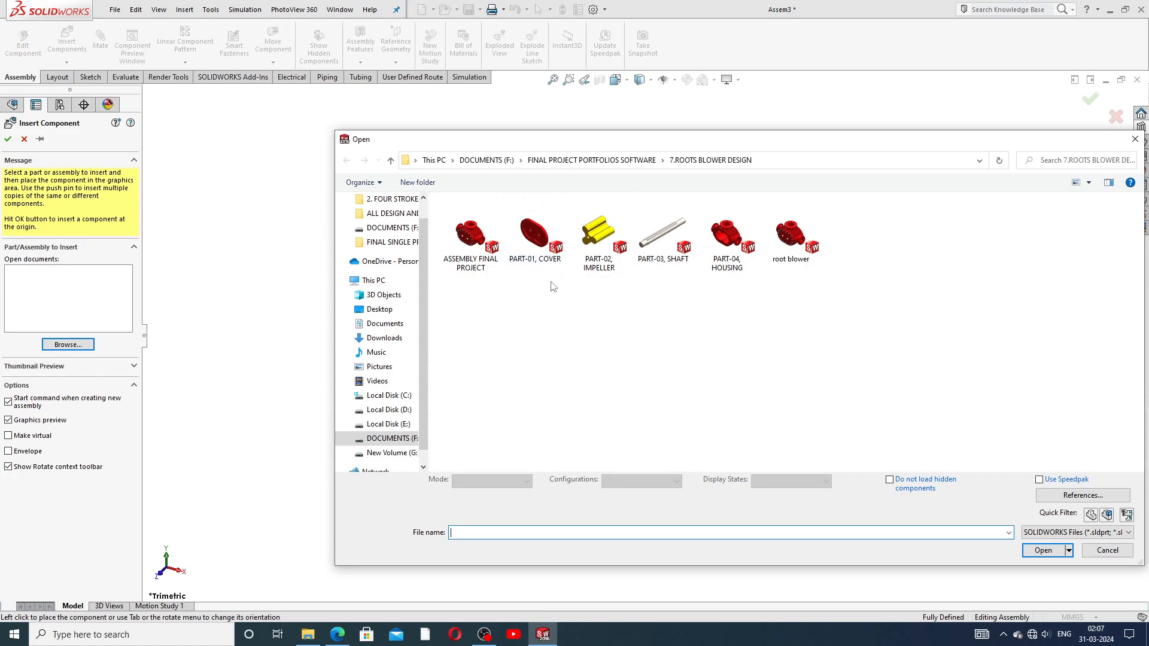
{"action": "left_click", "coordinate": [598, 237]}
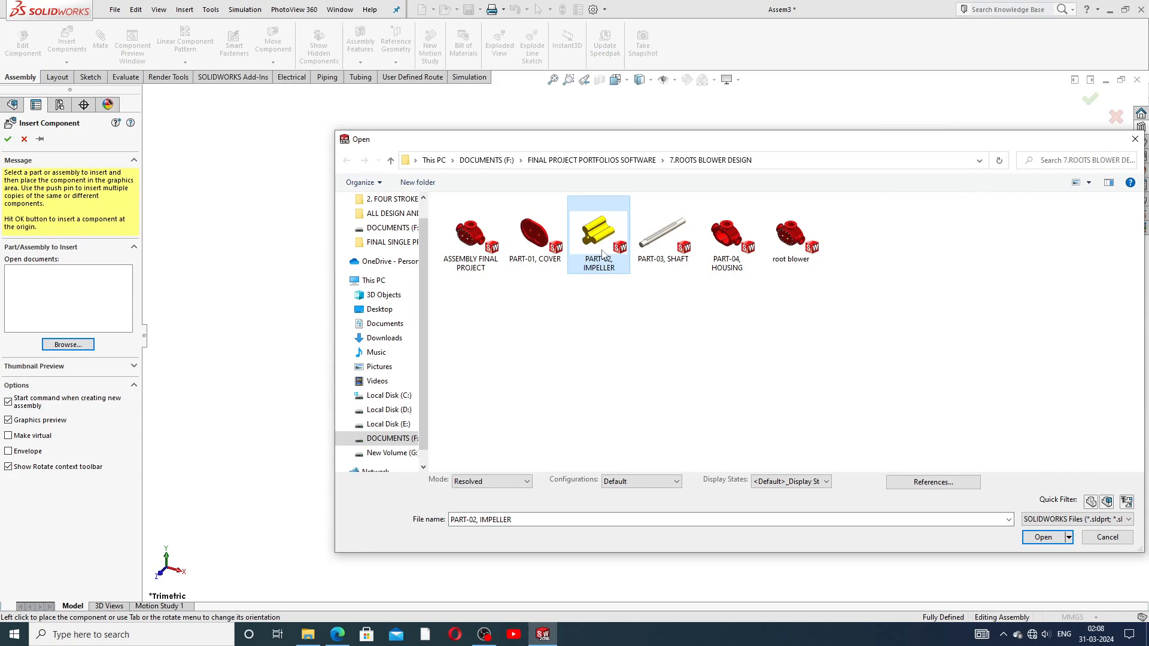
{"action": "left_click", "coordinate": [610, 323]}
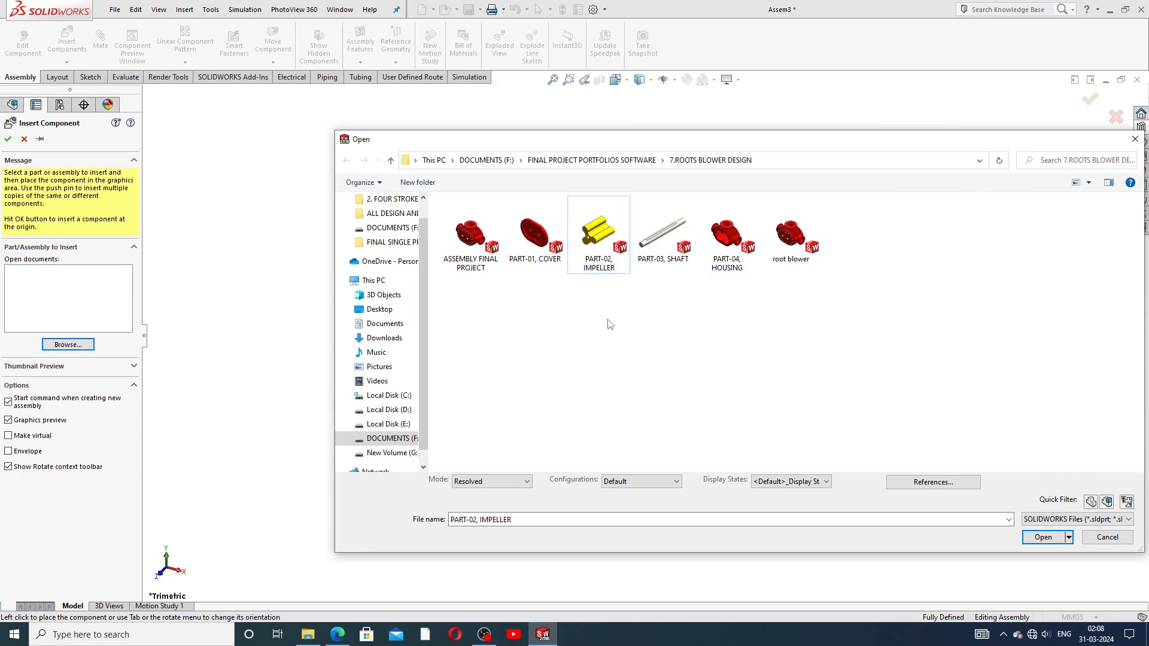
{"action": "left_click", "coordinate": [537, 249]}
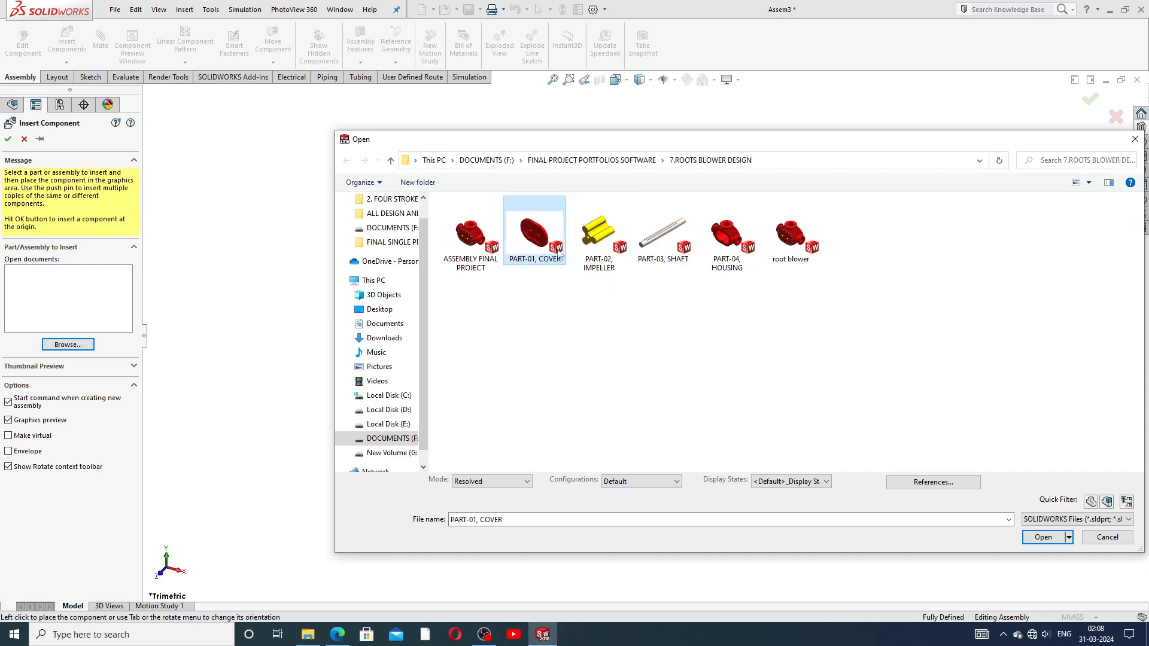
{"action": "left_click", "coordinate": [599, 240], "text": "ctrl"}
{"action": "left_click", "coordinate": [657, 257], "text": "ctrl"}
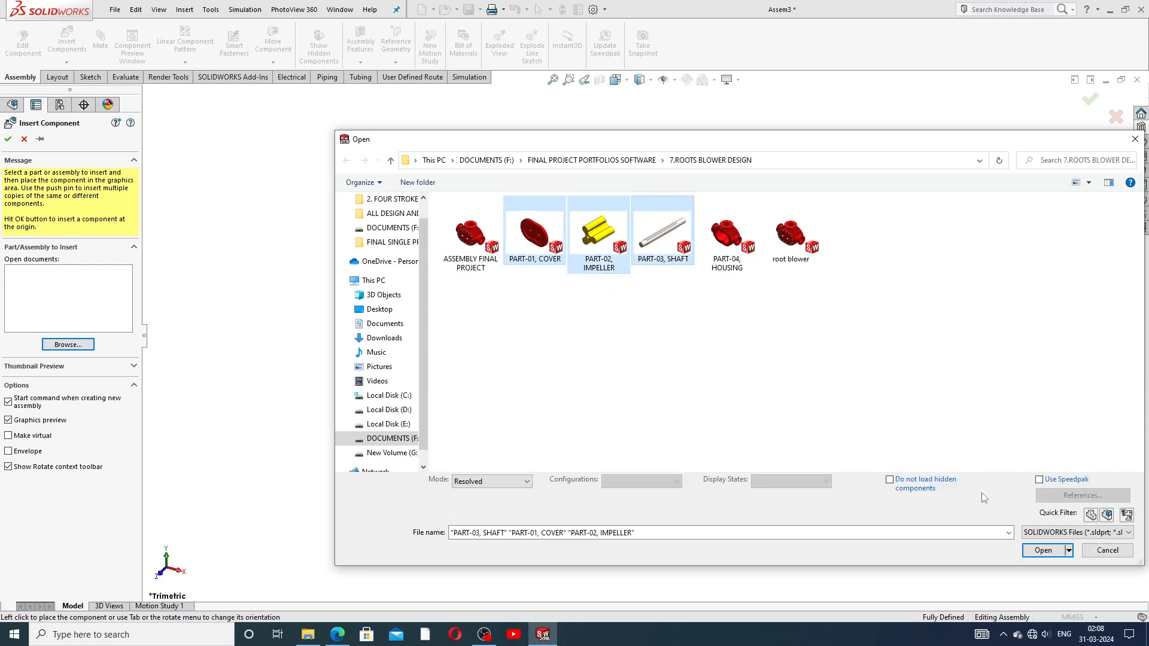
{"action": "left_click", "coordinate": [1043, 550]}
Step: Place the cover, impeller and shaft in the graphics area
{"action": "left_click", "coordinate": [566, 365]}
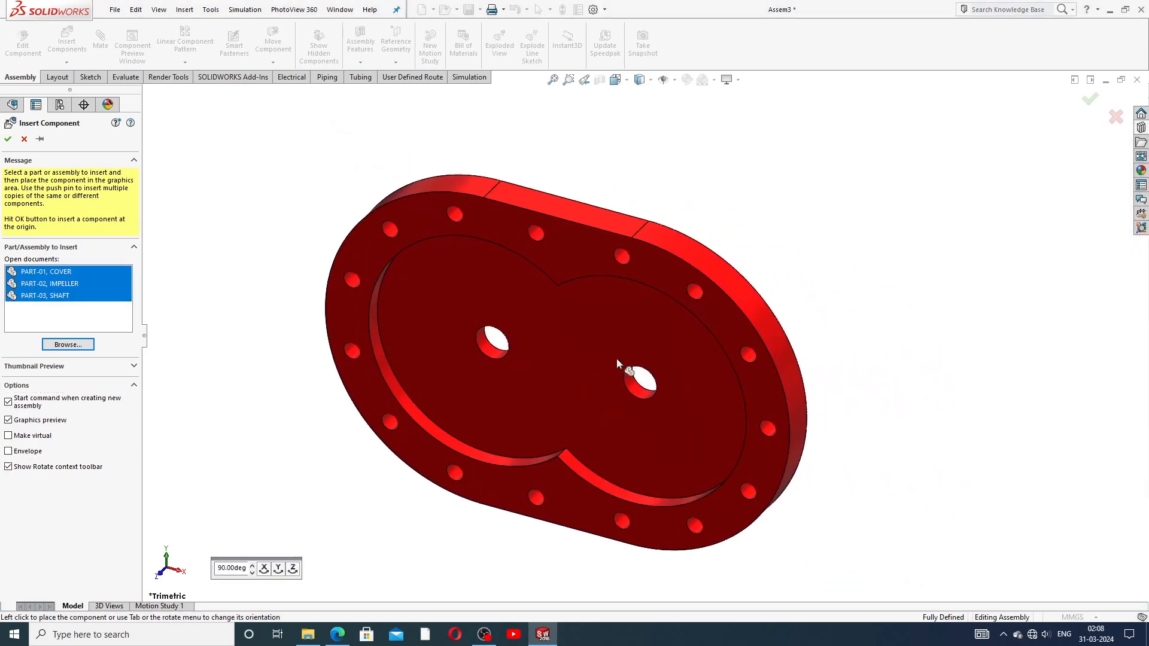
{"action": "left_click", "coordinate": [913, 361]}
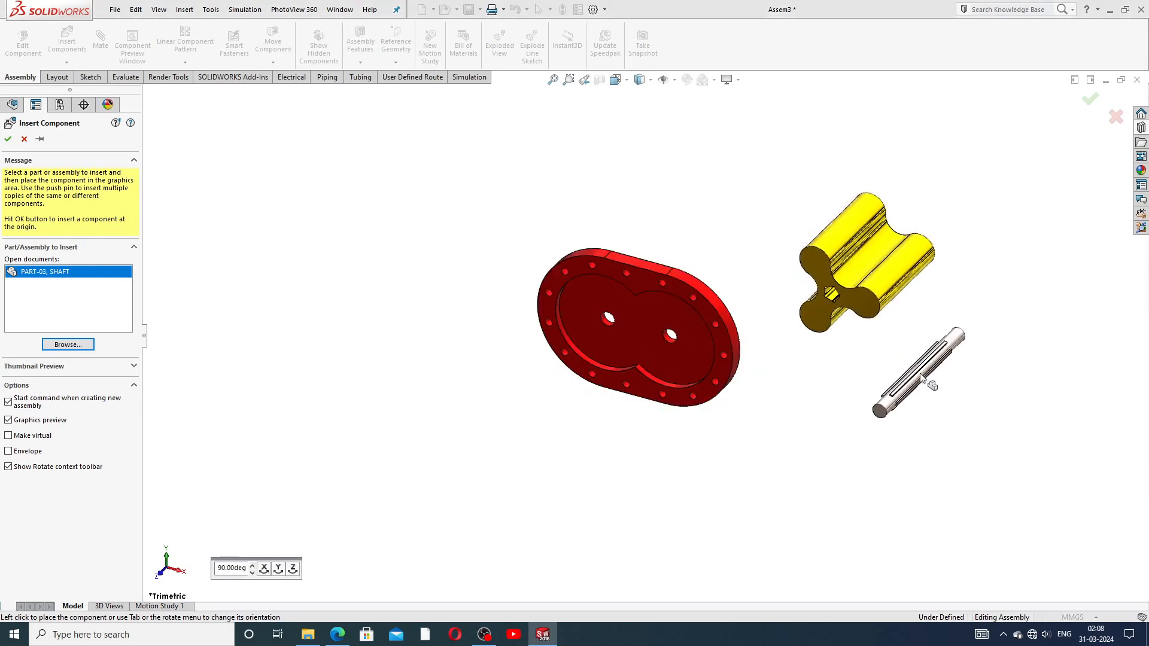
{"action": "left_click", "coordinate": [916, 362]}
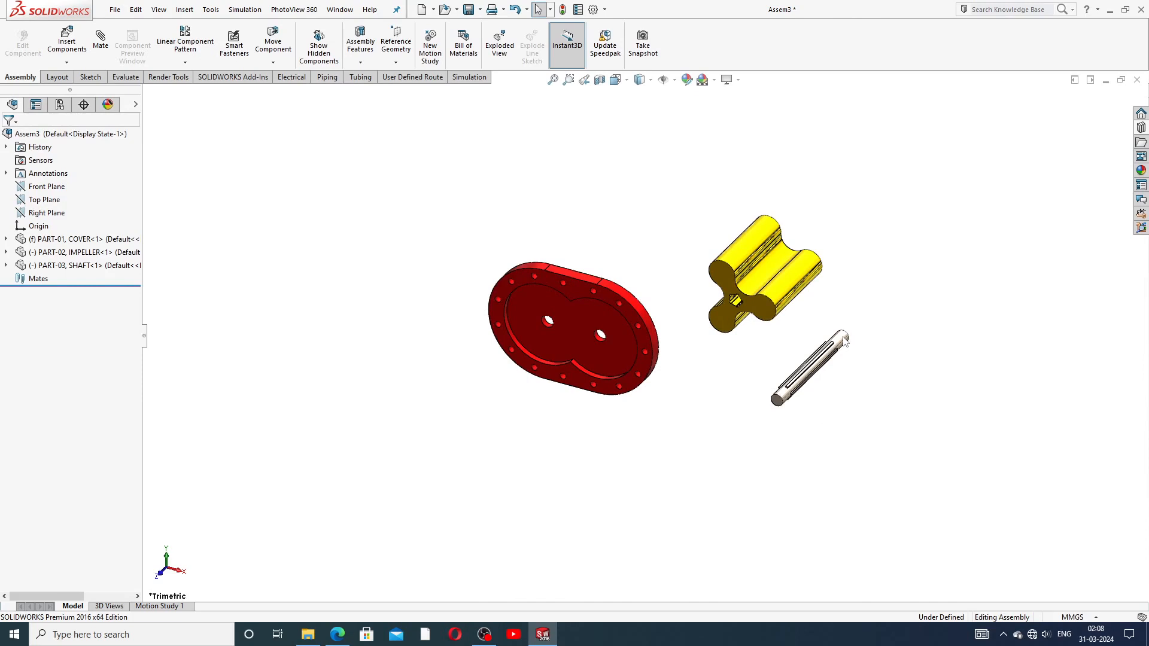
Step: Make the fixed cover float and move it down and to the right
{"action": "scroll", "coordinate": [774, 337], "scroll_direction": "down", "scroll_amount": 1}
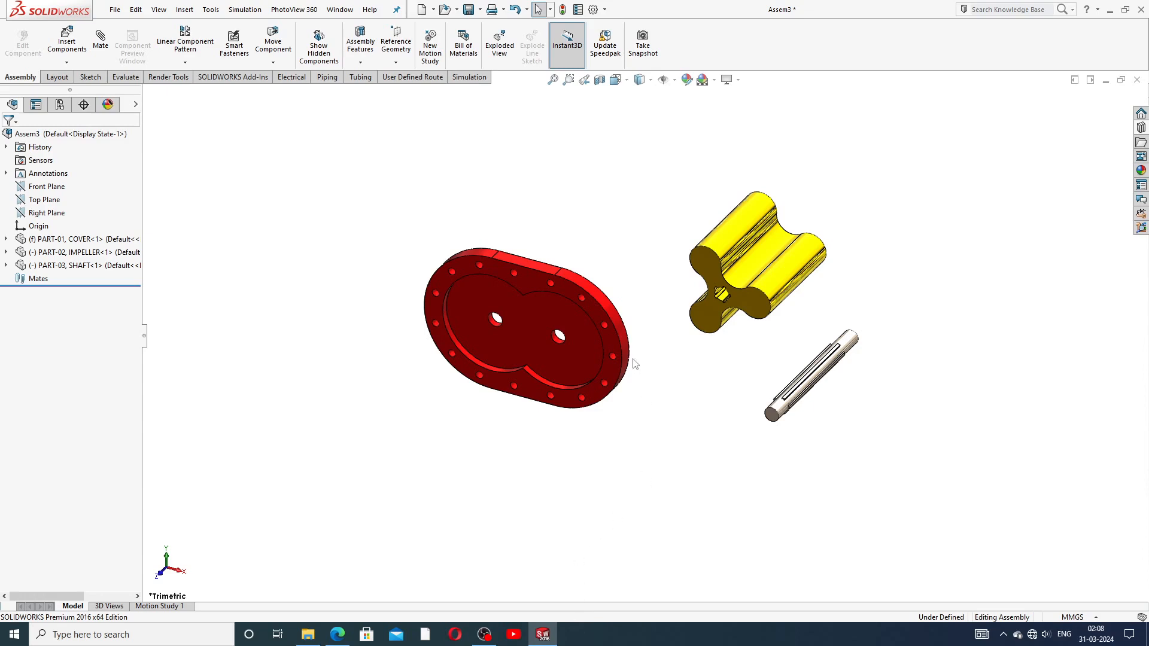
{"action": "scroll", "coordinate": [635, 363], "scroll_direction": "down", "scroll_amount": 1}
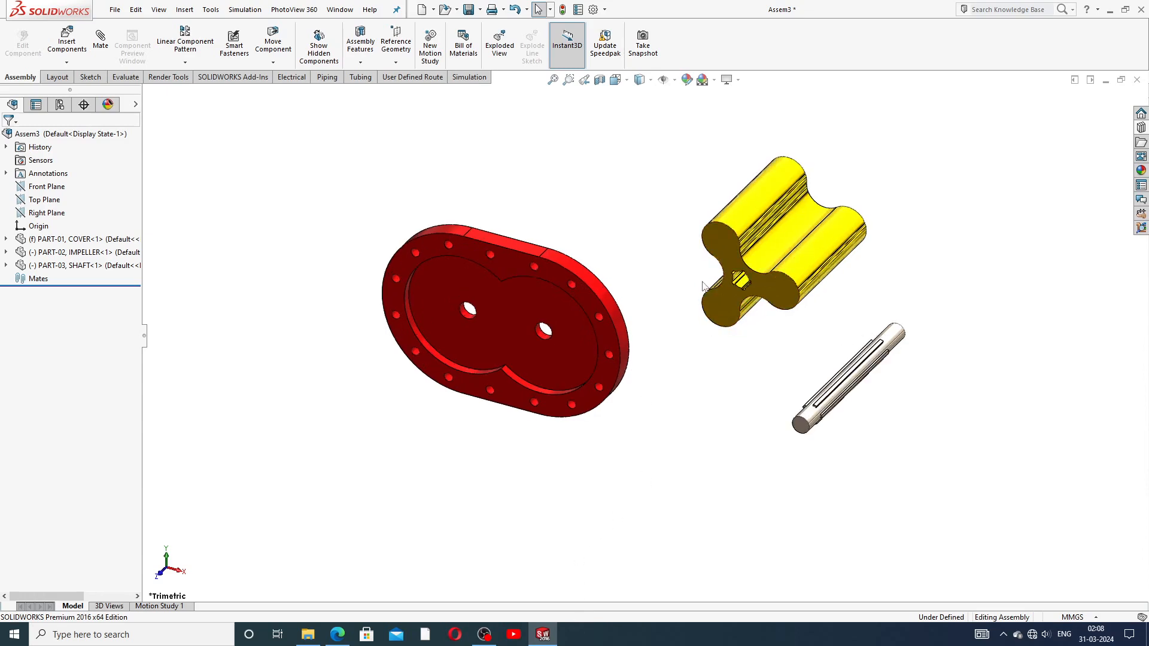
{"action": "scroll", "coordinate": [807, 383], "scroll_direction": "down", "scroll_amount": 1}
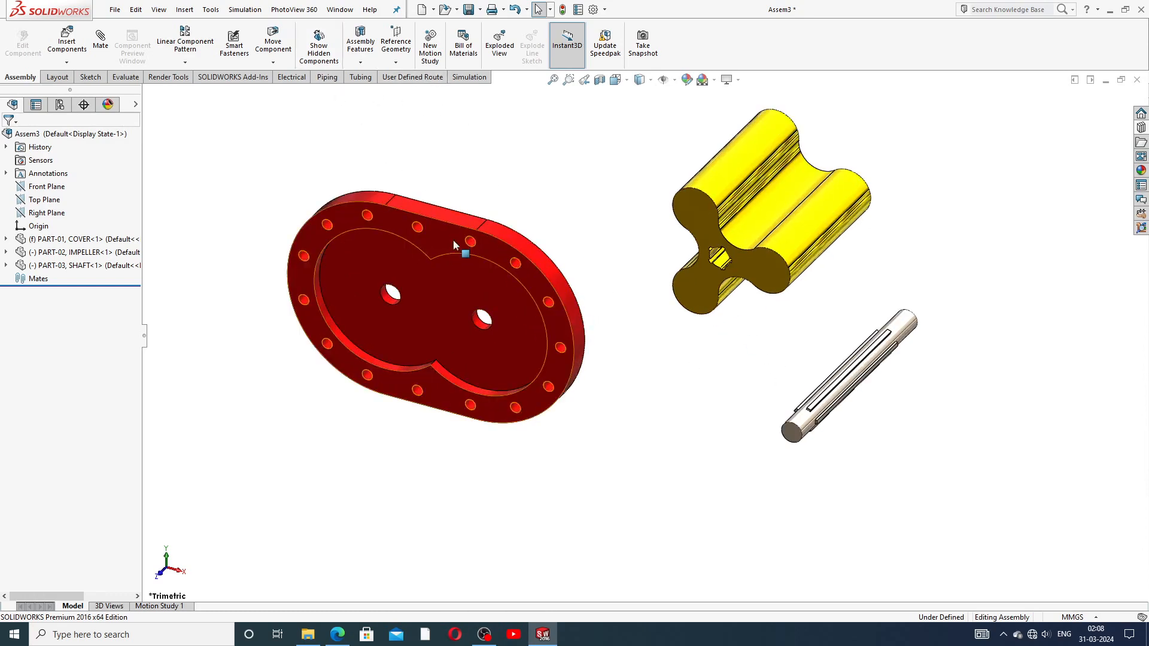
{"action": "left_click_drag", "start_coordinate": [455, 240], "coordinate": [513, 198]}
{"action": "left_click_drag", "start_coordinate": [436, 238], "coordinate": [461, 229]}
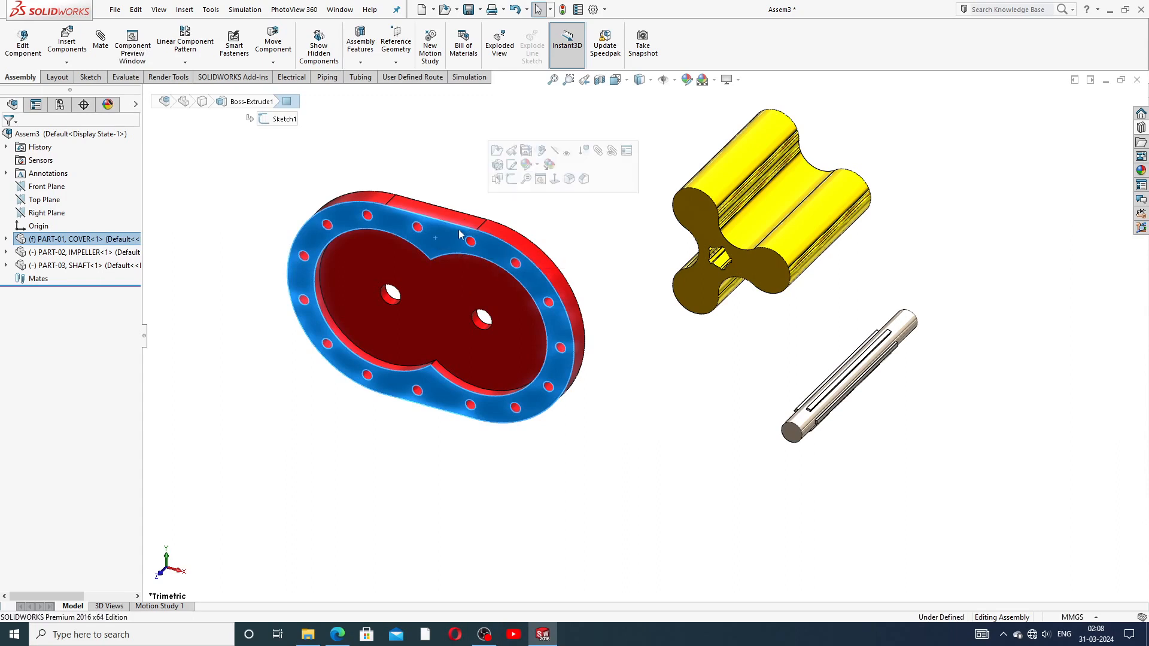
{"action": "right_click", "coordinate": [456, 238]}
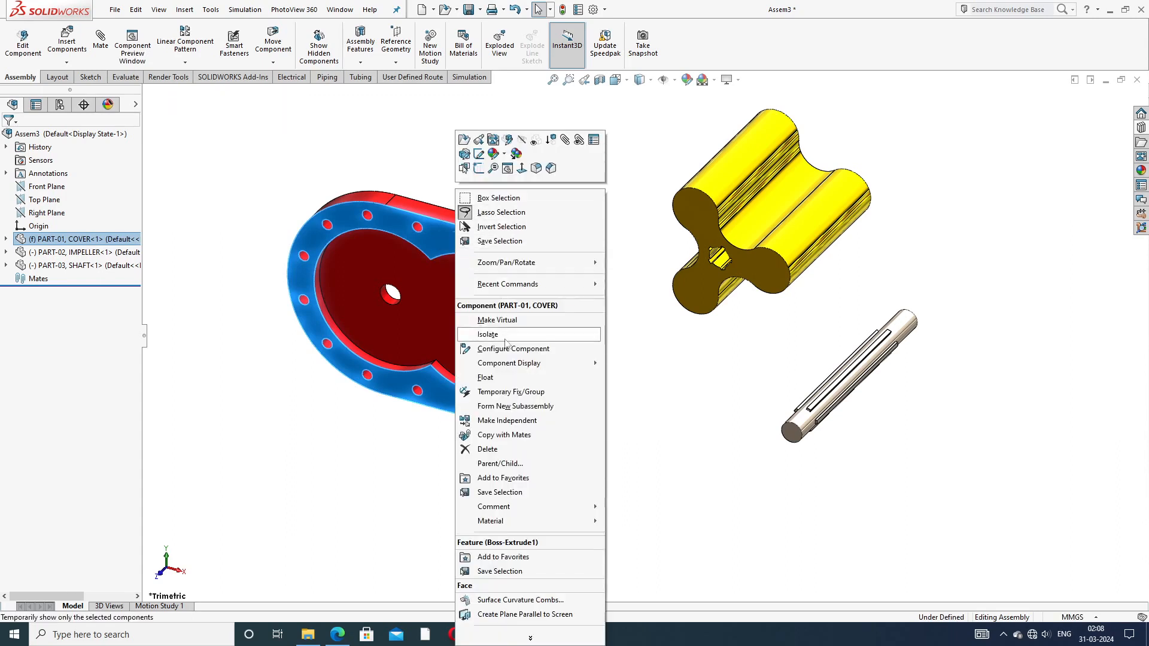
{"action": "left_click", "coordinate": [493, 377]}
{"action": "left_click_drag", "start_coordinate": [469, 280], "coordinate": [493, 331]}
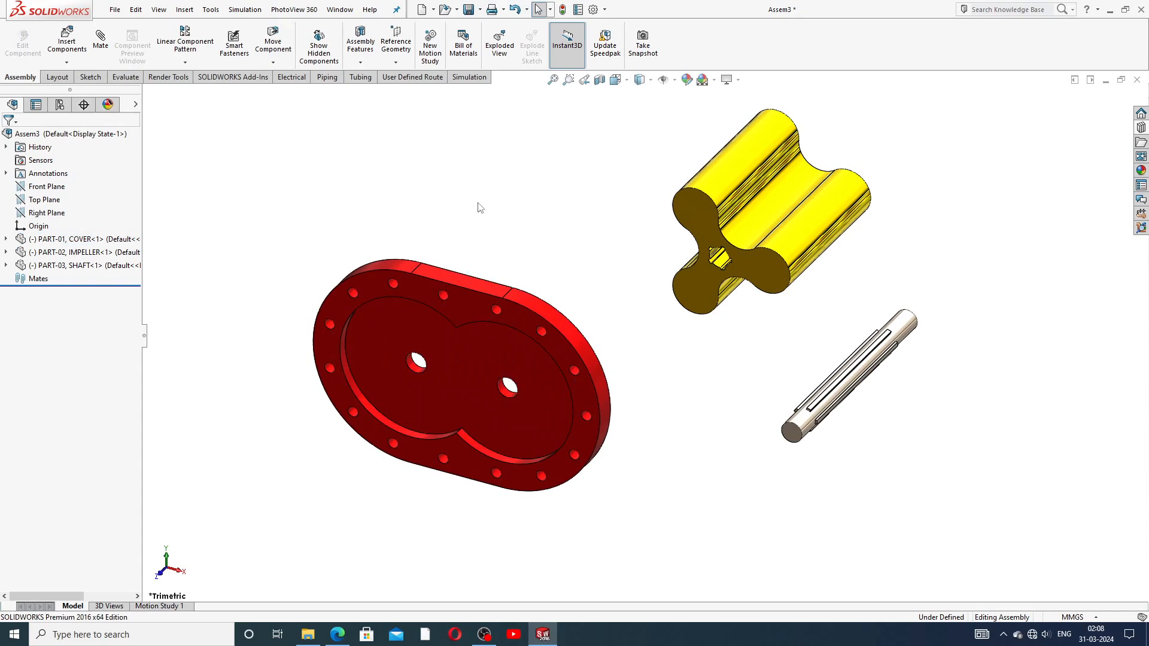
Step: Rotate the cover with Rotate Component so it stands more upright
{"action": "left_click", "coordinate": [273, 62]}
{"action": "left_click", "coordinate": [286, 92]}
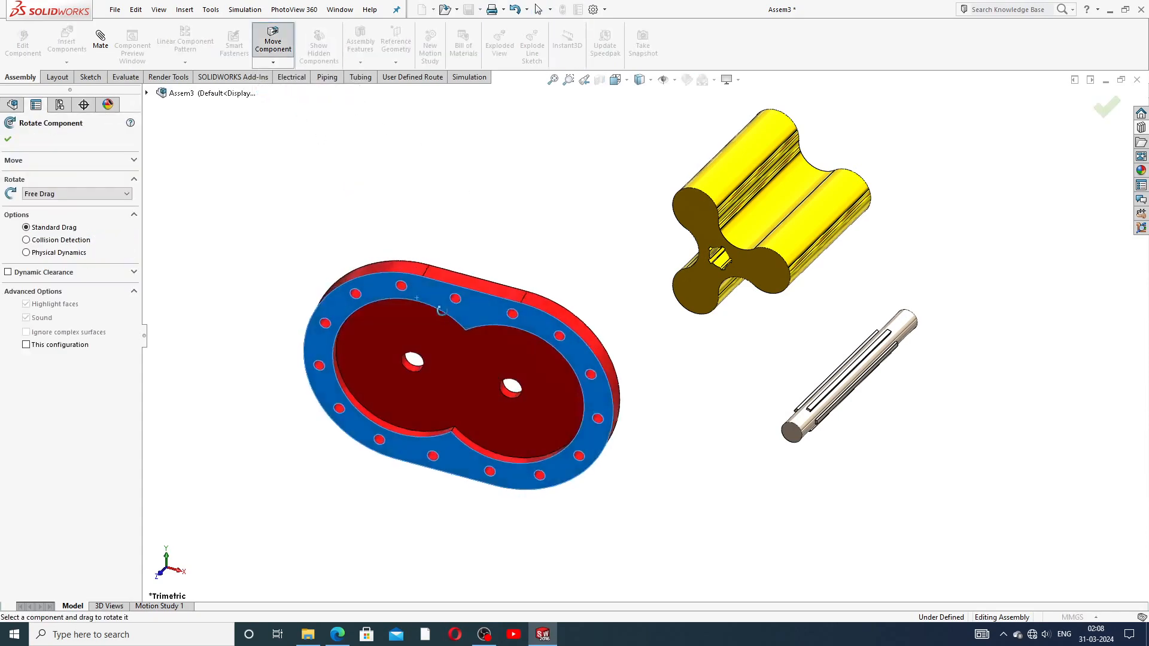
{"action": "left_click_drag", "start_coordinate": [417, 296], "coordinate": [585, 300]}
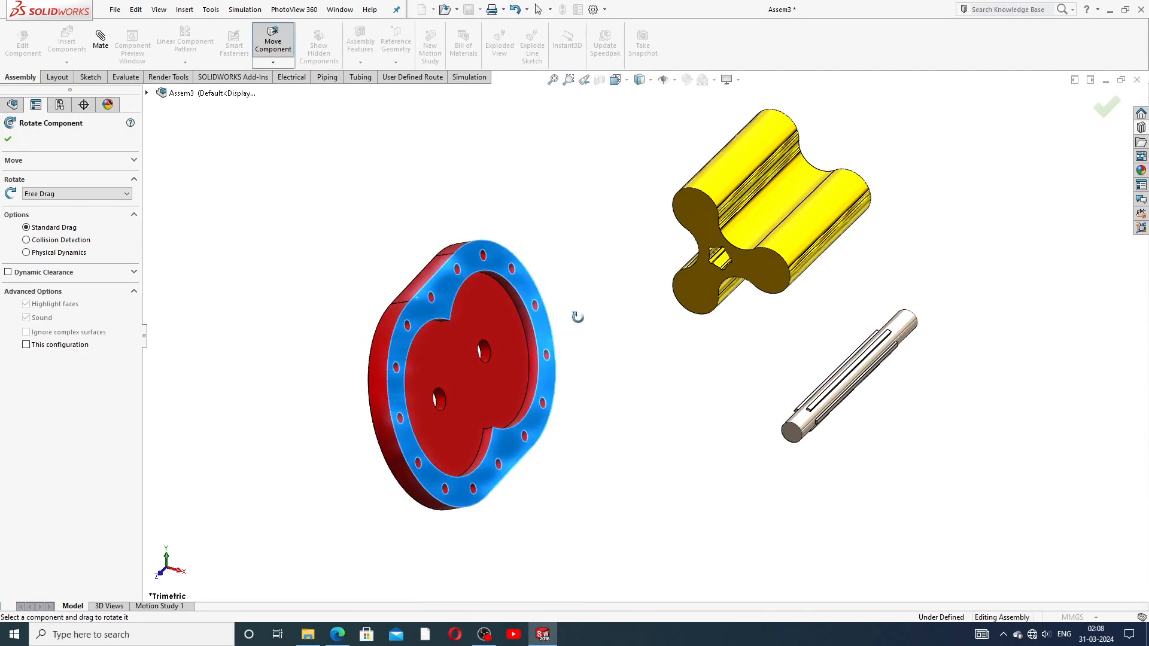
{"action": "right_click", "coordinate": [609, 288]}
{"action": "left_click", "coordinate": [613, 299]}
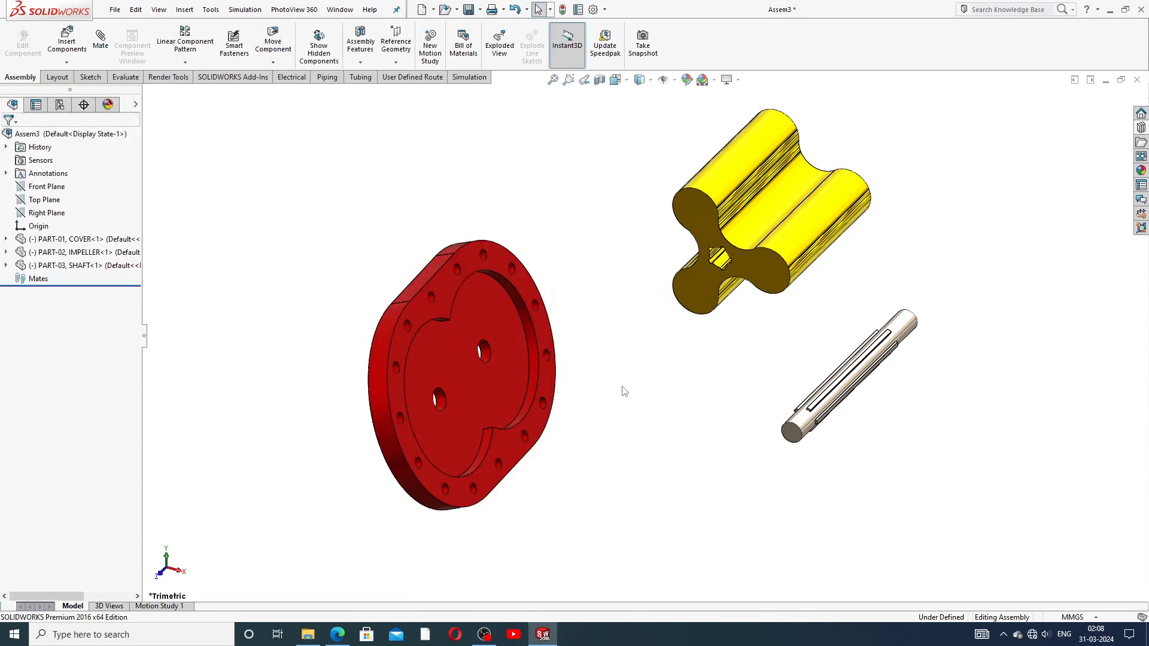
Step: Move the shaft down and left toward the other parts, then start the Mate command
{"action": "scroll", "coordinate": [616, 397], "scroll_direction": "down", "scroll_amount": 2}
{"action": "left_click_drag", "start_coordinate": [850, 430], "coordinate": [745, 417]}
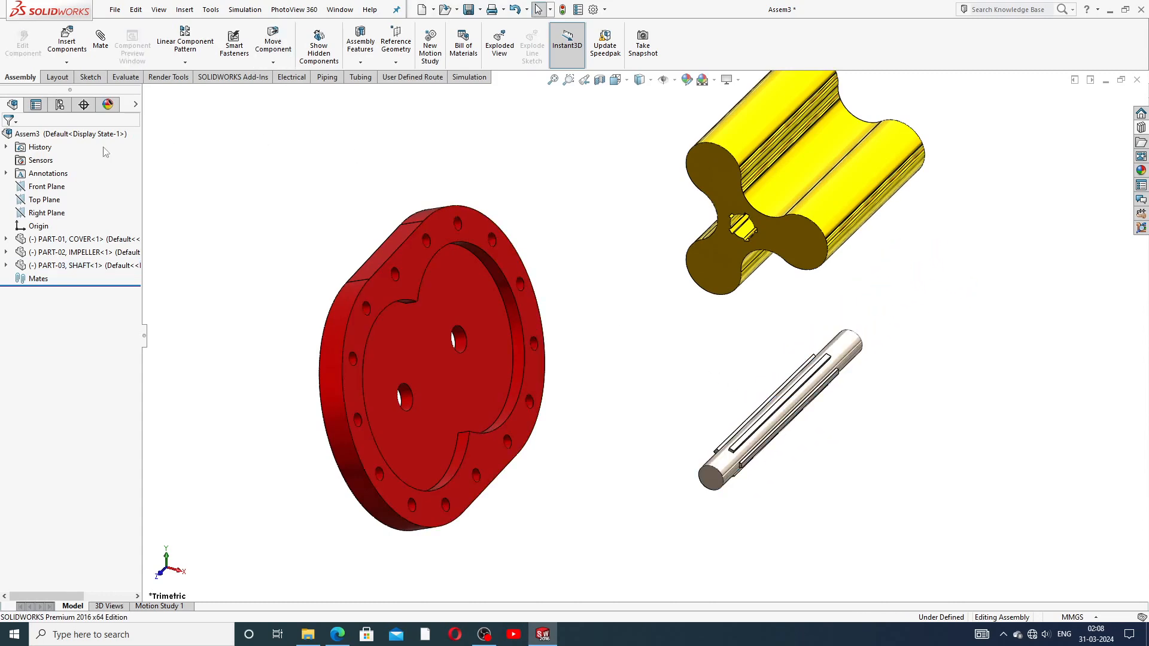
{"action": "left_click", "coordinate": [334, 636]}
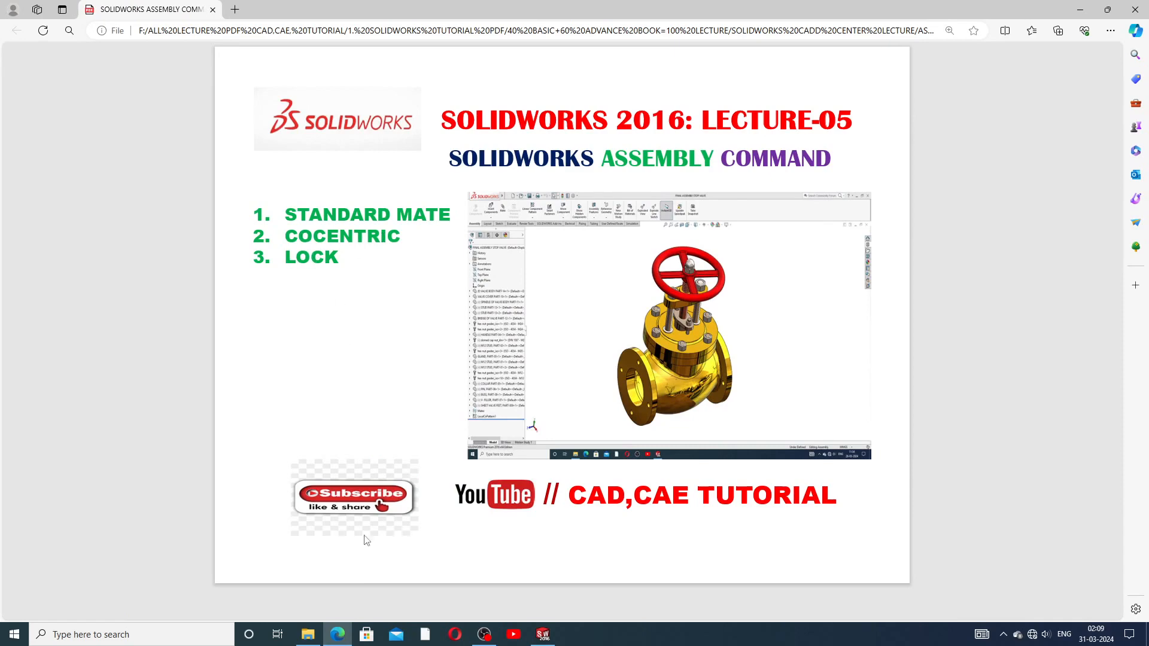
{"action": "left_click", "coordinate": [339, 634]}
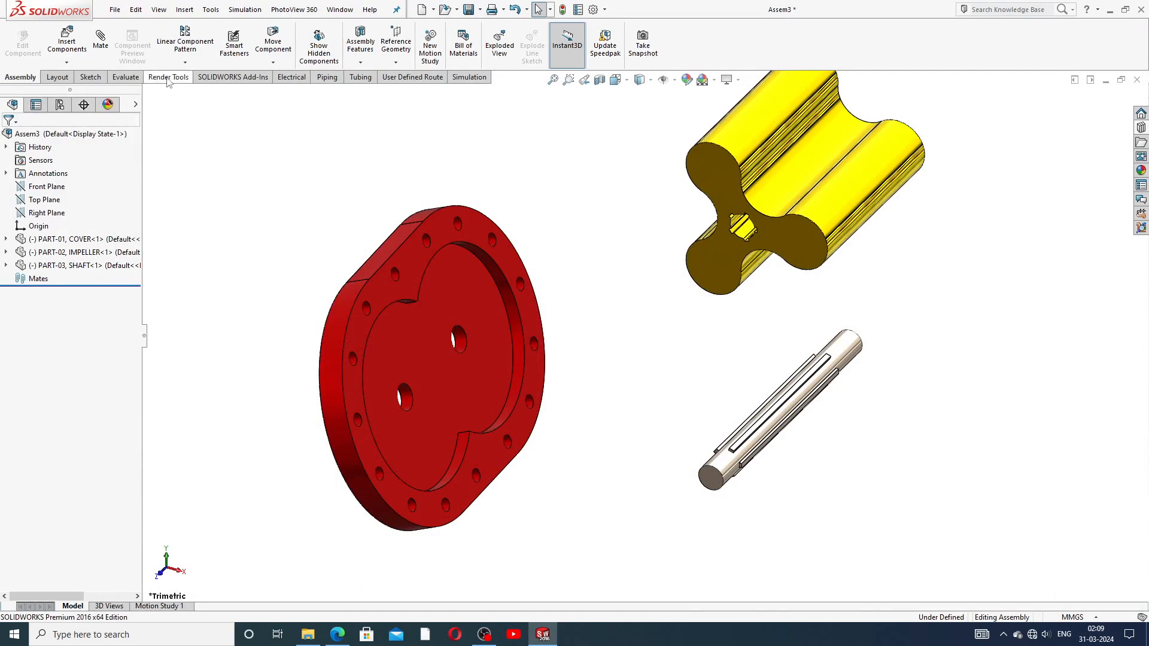
{"action": "left_click", "coordinate": [100, 39]}
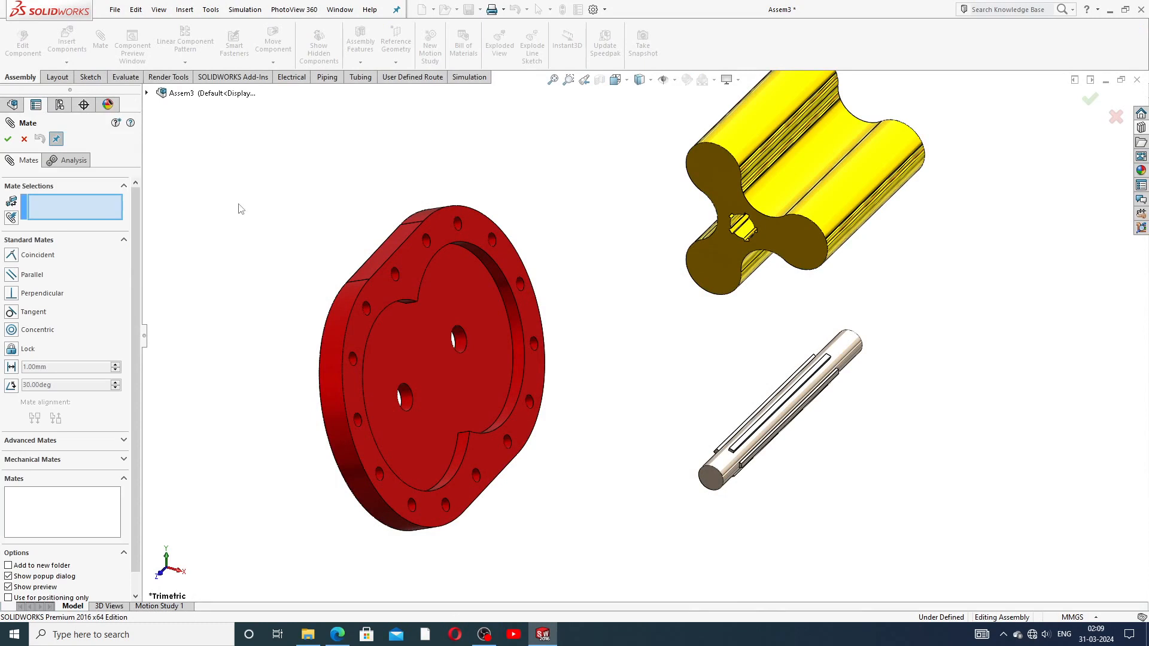
{"action": "left_click_drag", "start_coordinate": [134, 213], "coordinate": [137, 267]}
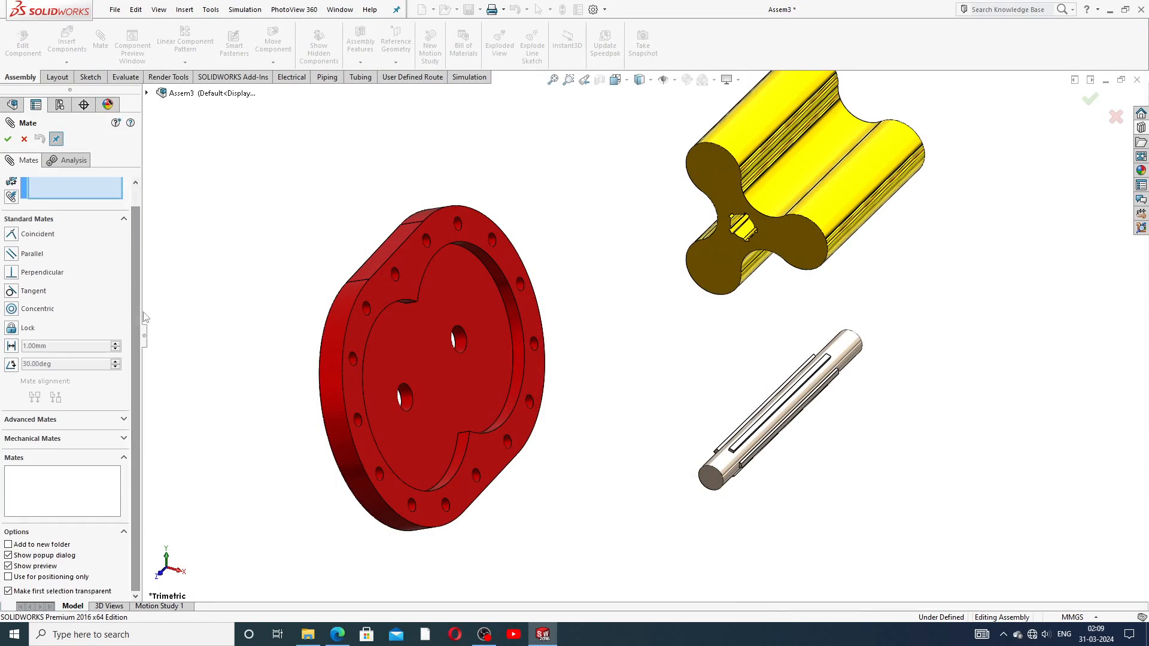
{"action": "left_click", "coordinate": [124, 219]}
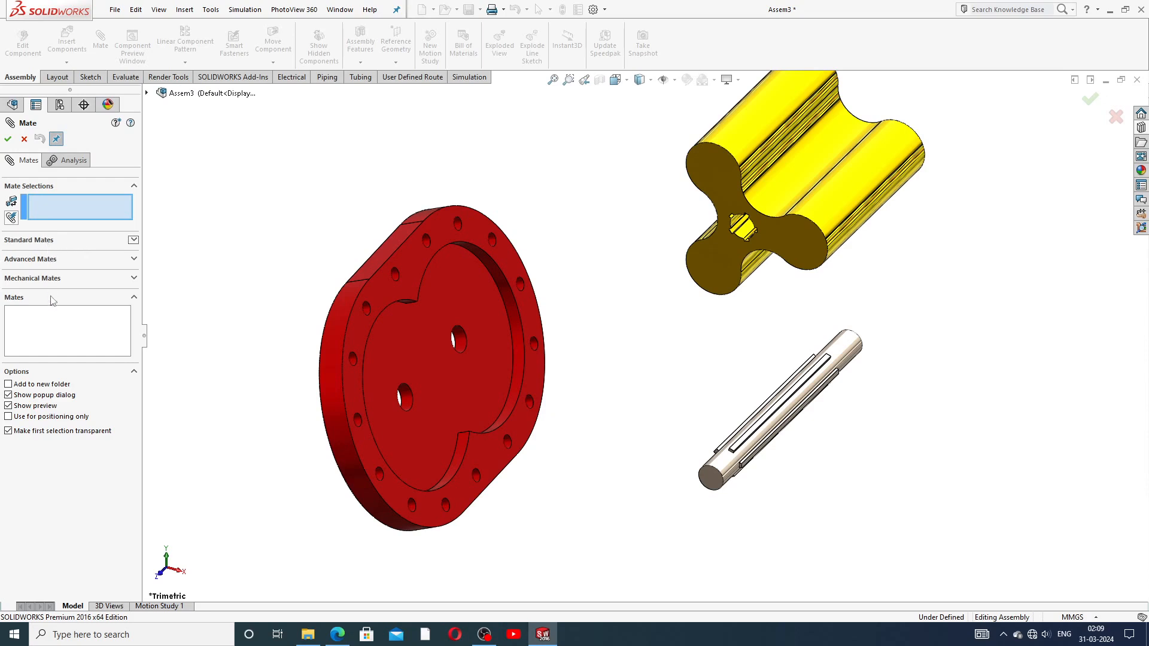
{"action": "left_click", "coordinate": [62, 241]}
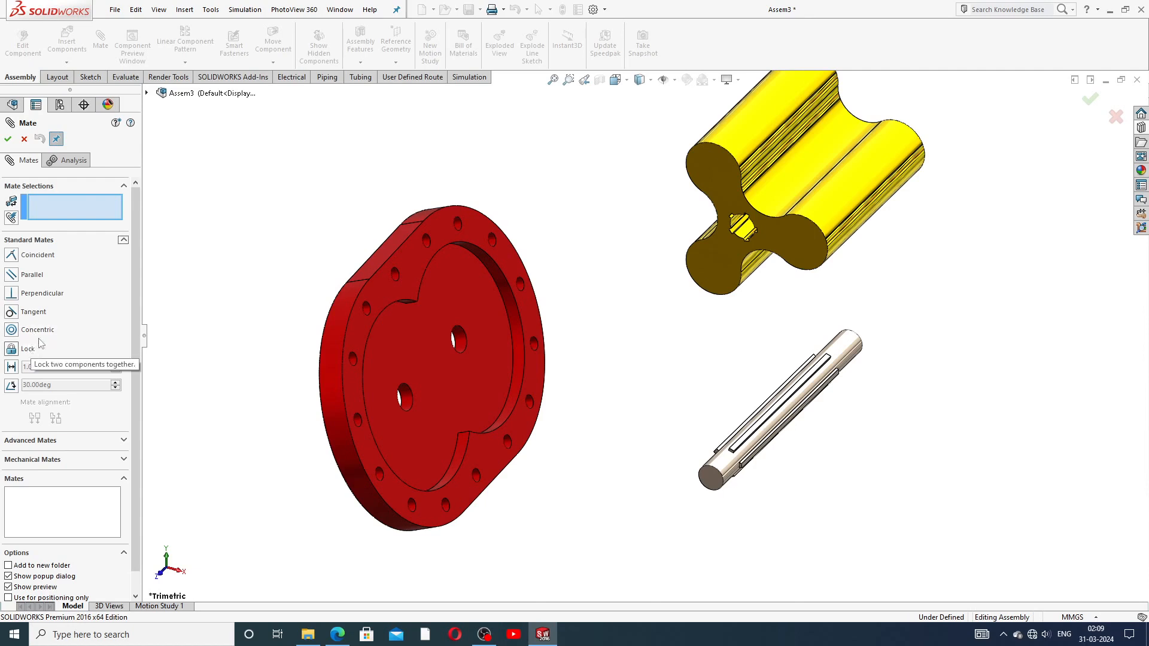
{"action": "left_click", "coordinate": [67, 442]}
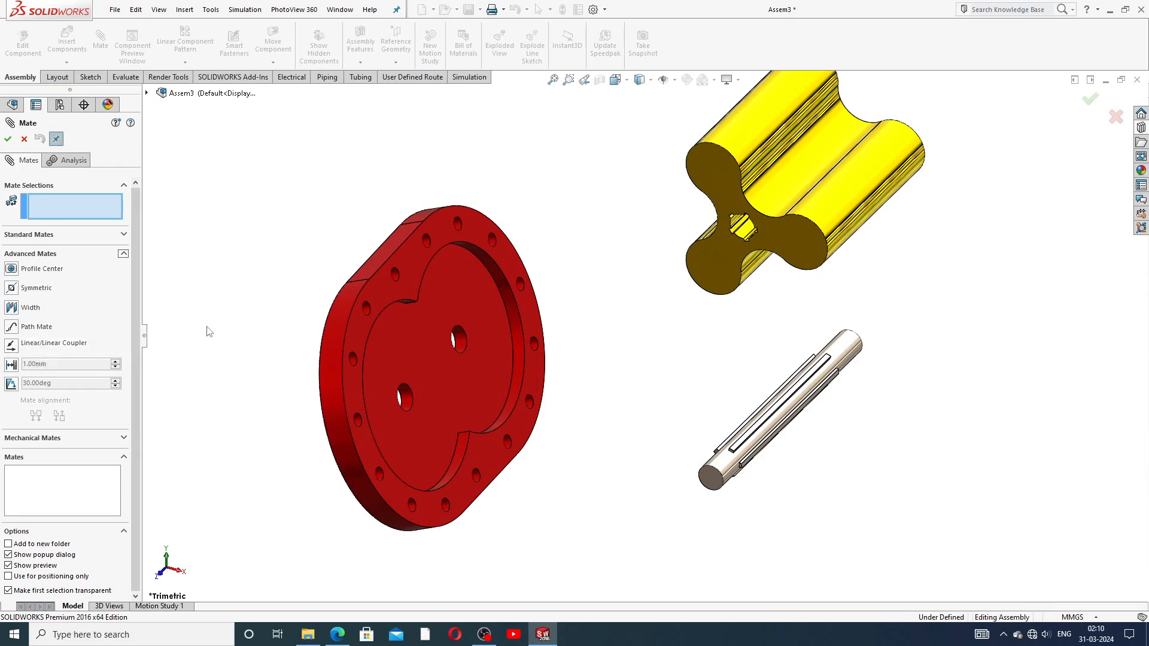
{"action": "left_click", "coordinate": [61, 256]}
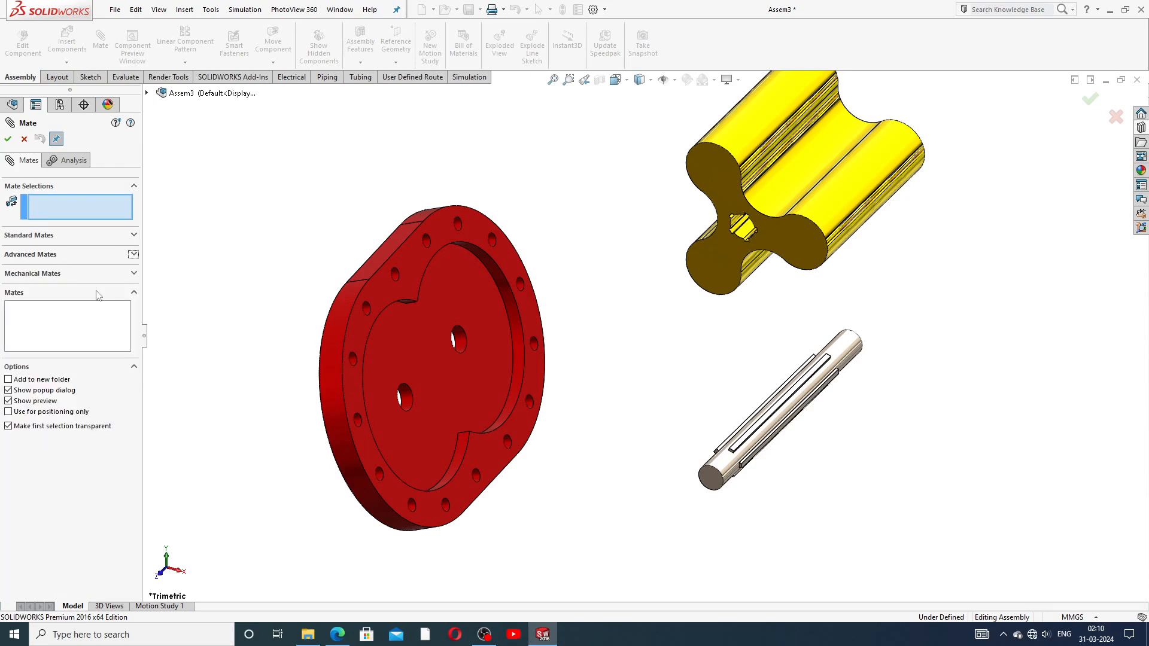
{"action": "left_click", "coordinate": [78, 274]}
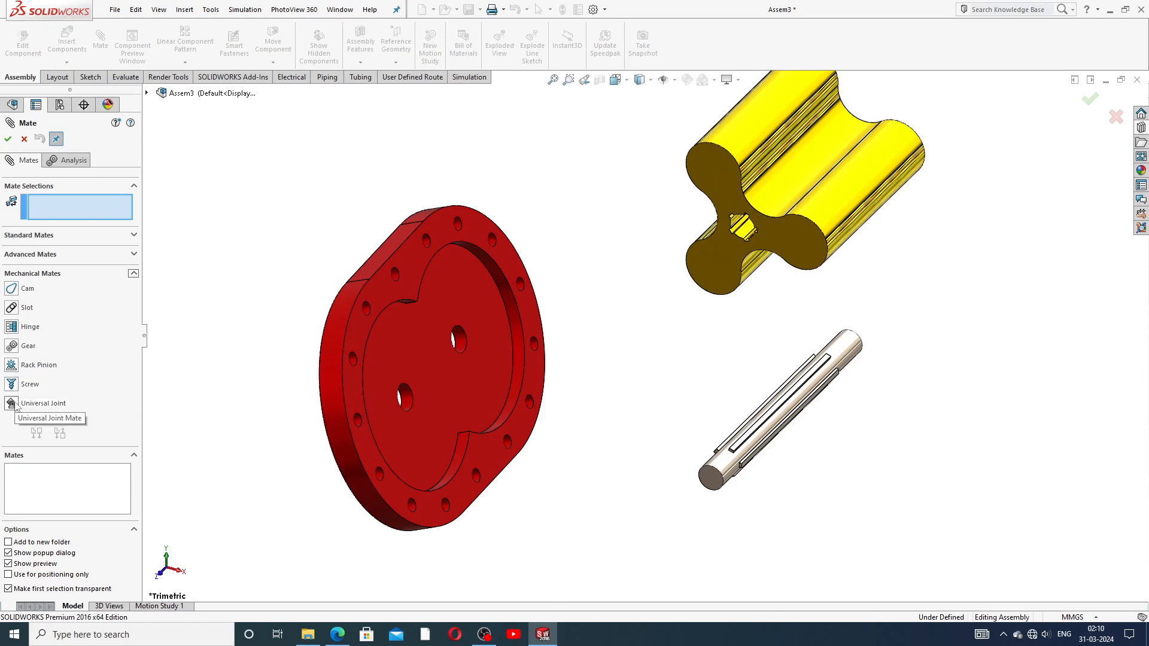
{"action": "left_click", "coordinate": [67, 274]}
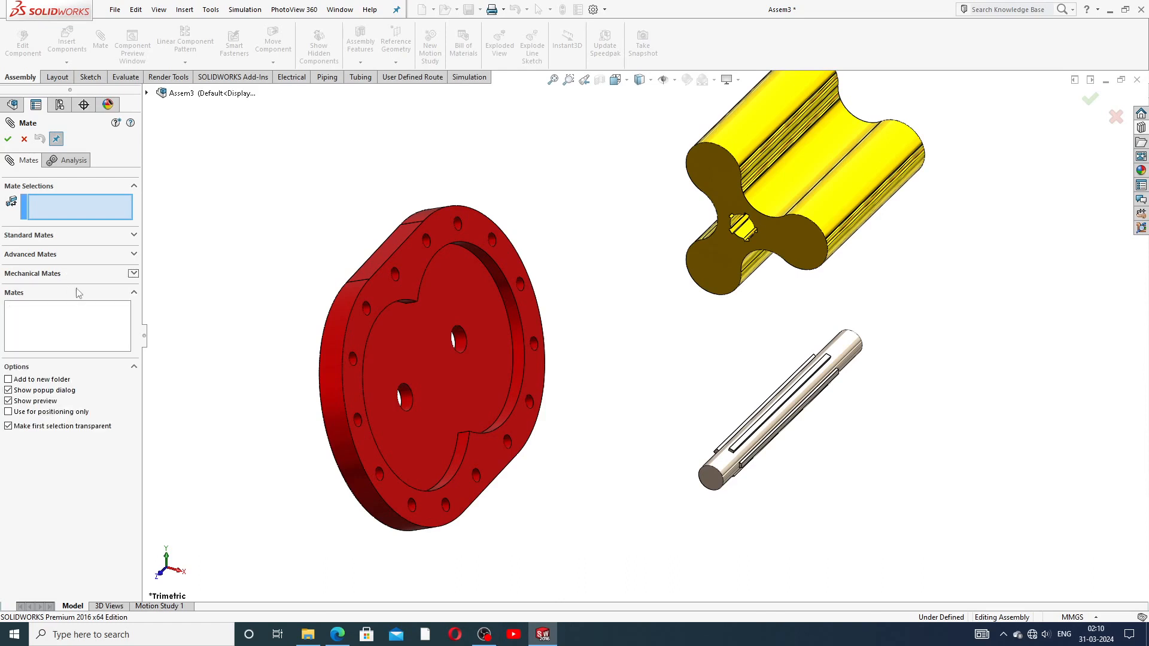
{"action": "left_click", "coordinate": [75, 240]}
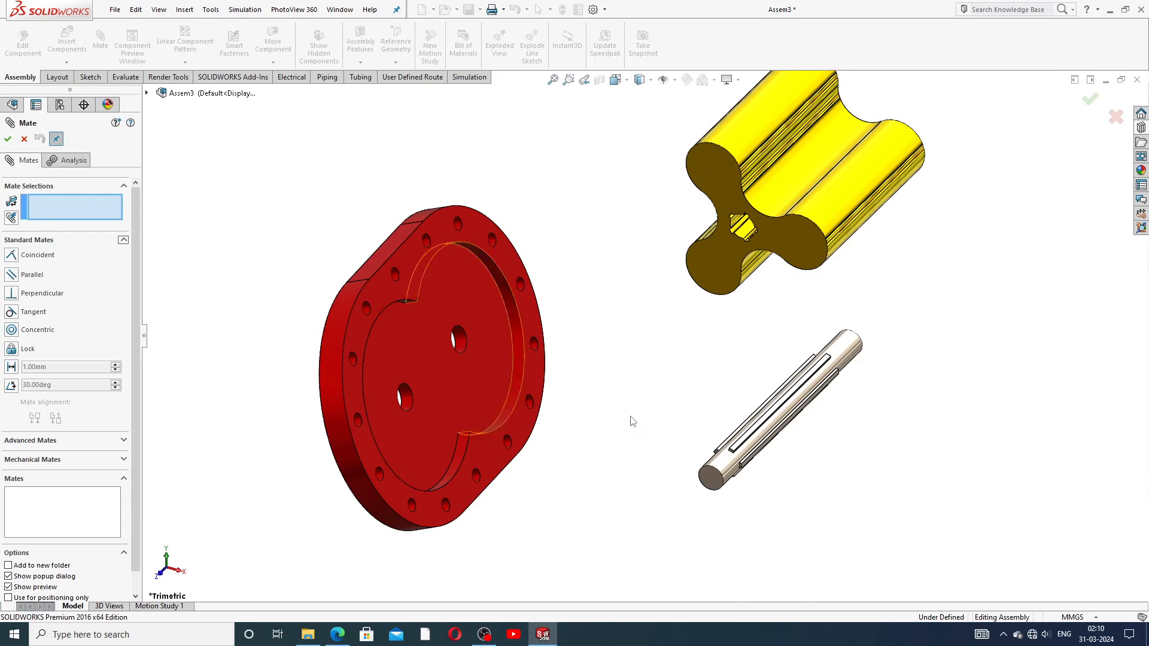
Step: Mate the cover's central hole concentric with the shaft's round face
{"action": "scroll", "coordinate": [492, 372], "scroll_direction": "down", "scroll_amount": 2}
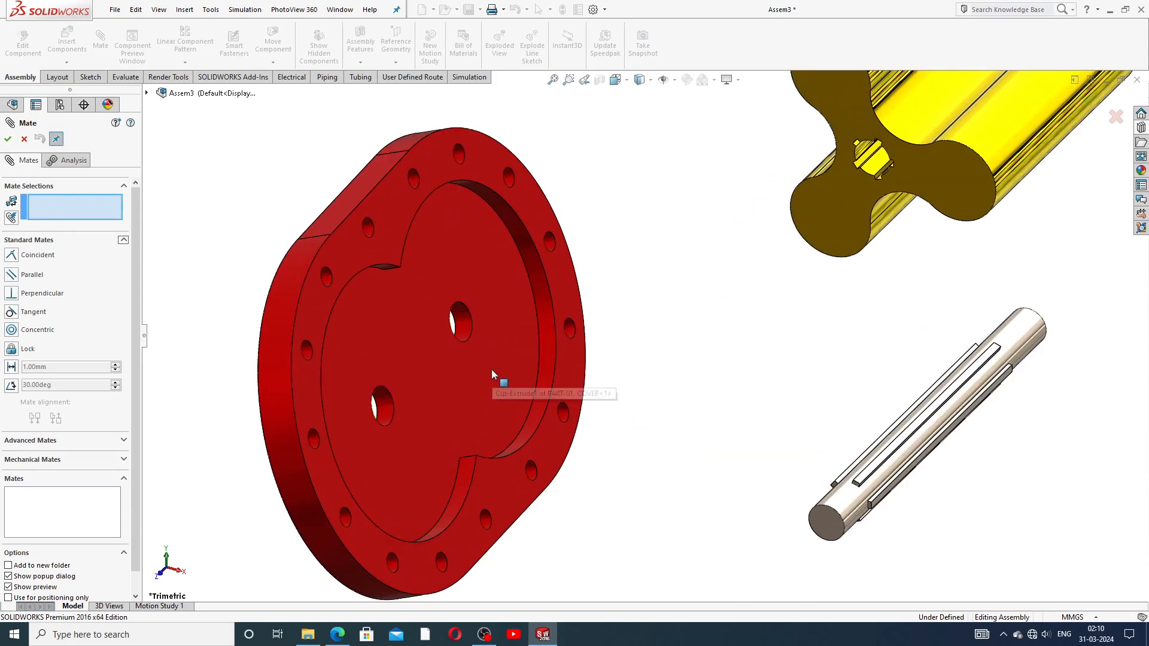
{"action": "left_click", "coordinate": [467, 322]}
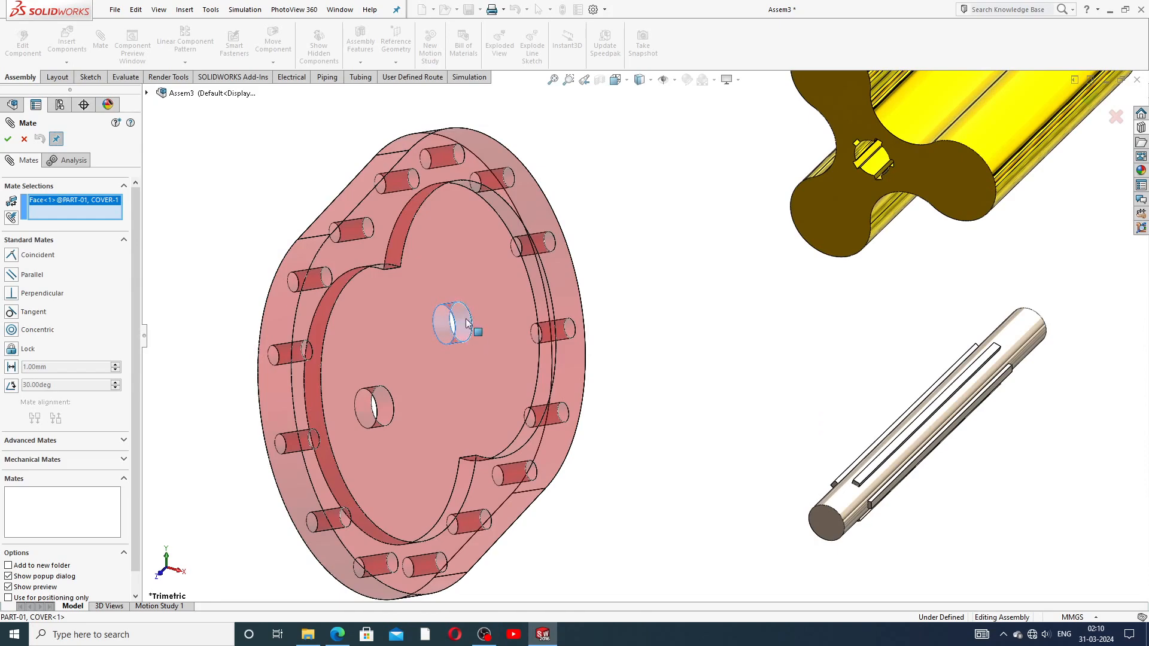
{"action": "scroll", "coordinate": [710, 431], "scroll_direction": "up", "scroll_amount": 1}
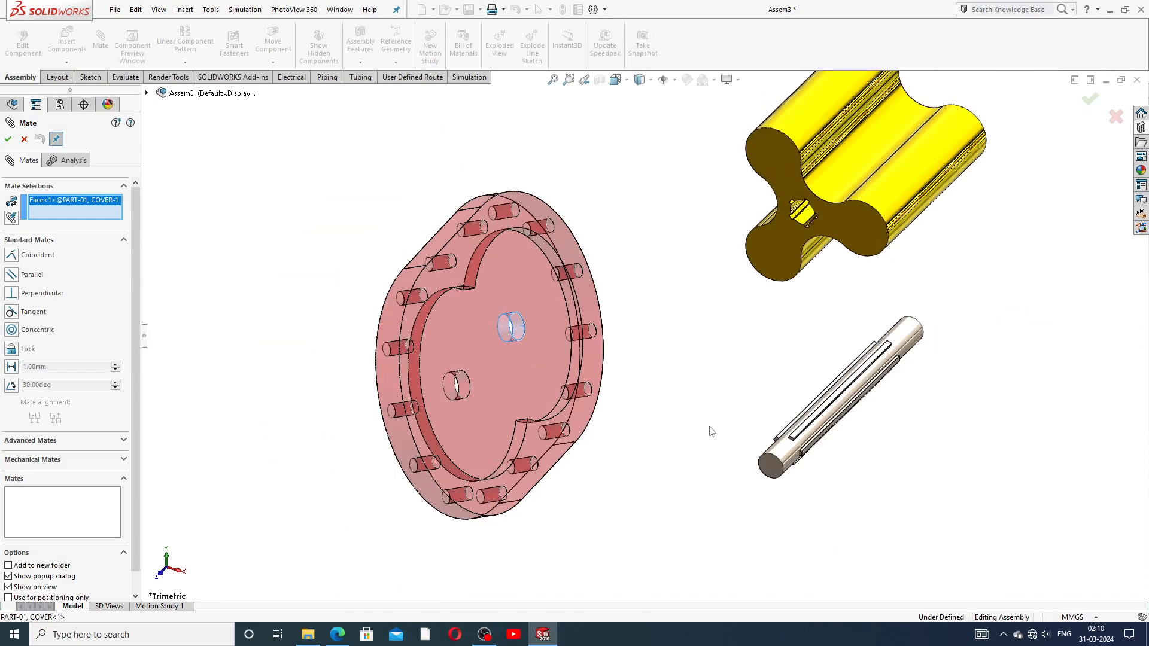
{"action": "left_click", "coordinate": [776, 455]}
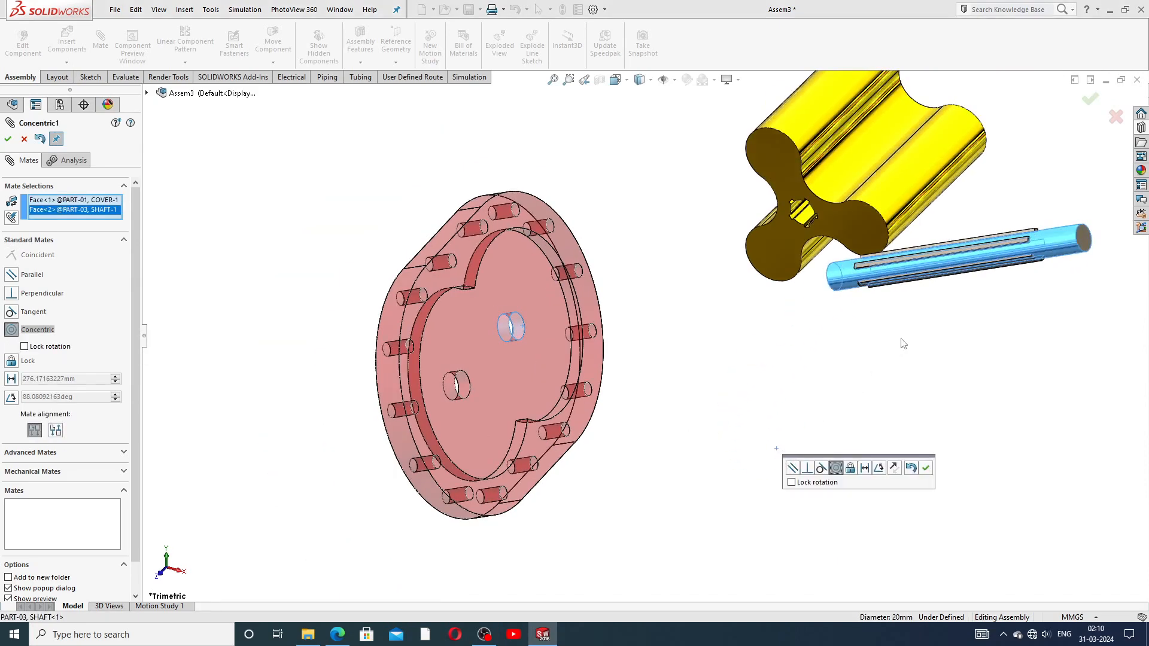
{"action": "key", "text": "z"}
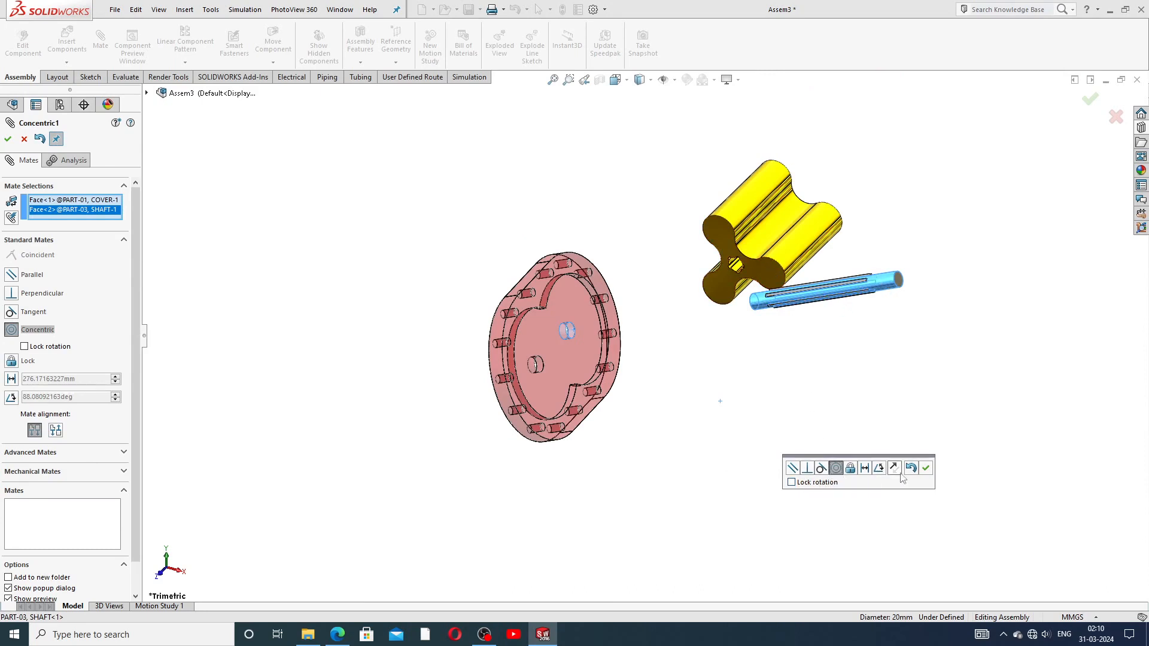
{"action": "left_click", "coordinate": [926, 470]}
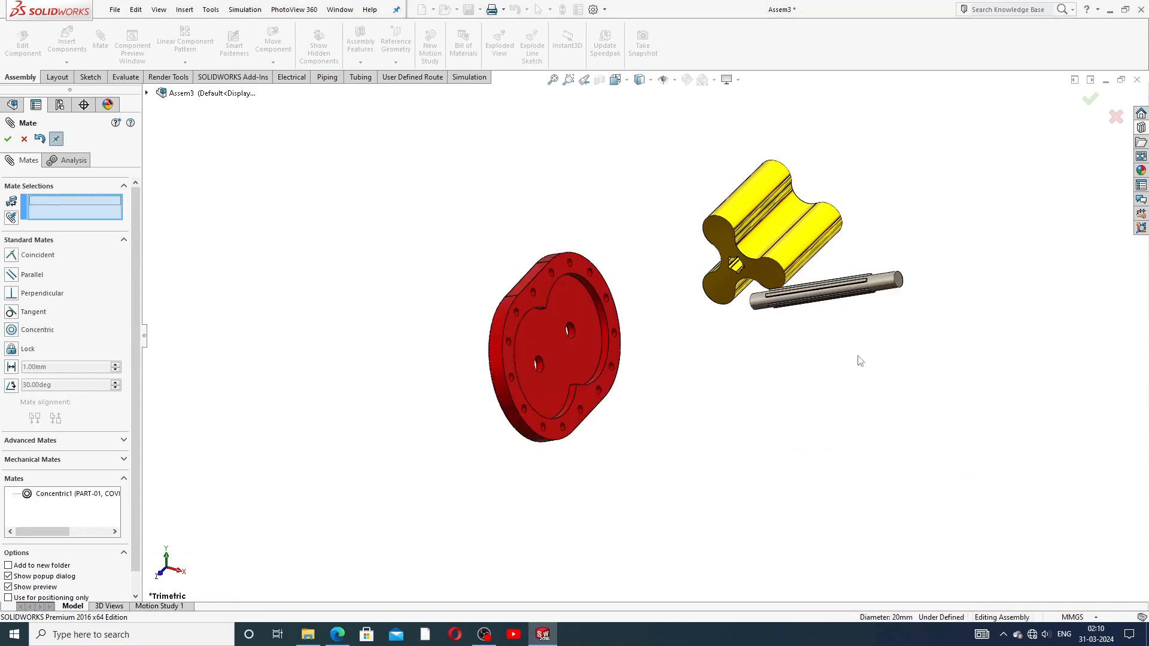
Step: Move the impeller aside and slide the shaft through the red cover's hole
{"action": "left_click_drag", "start_coordinate": [764, 246], "coordinate": [895, 142]}
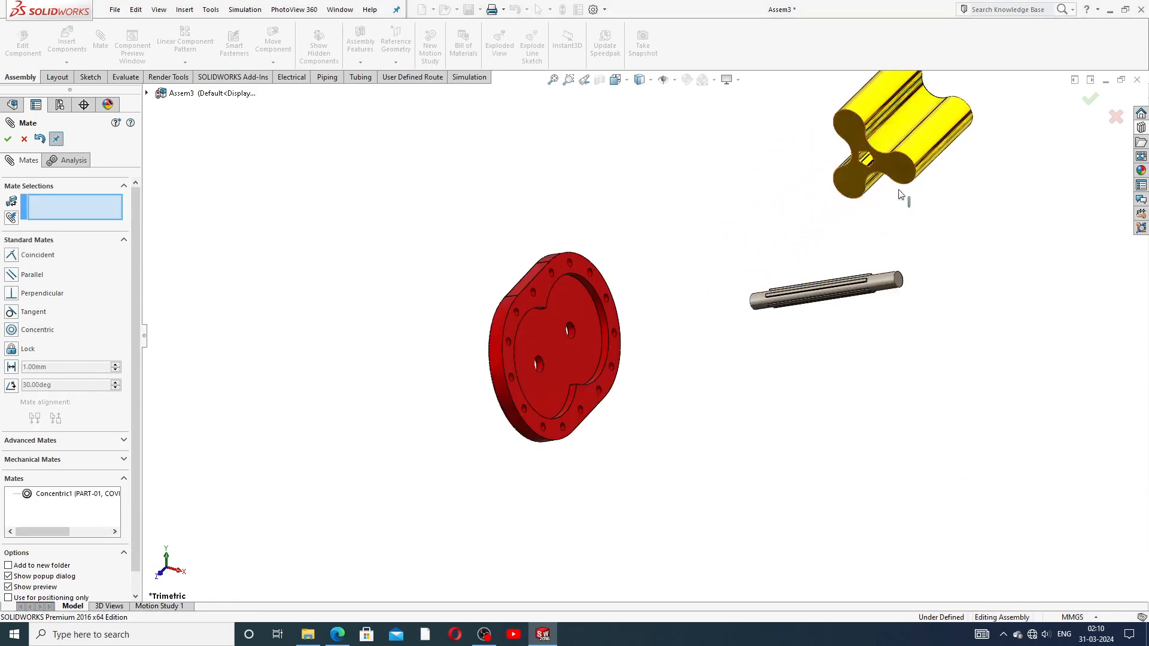
{"action": "scroll", "coordinate": [881, 192], "scroll_direction": "up", "scroll_amount": 3}
{"action": "scroll", "coordinate": [684, 344], "scroll_direction": "down", "scroll_amount": 3}
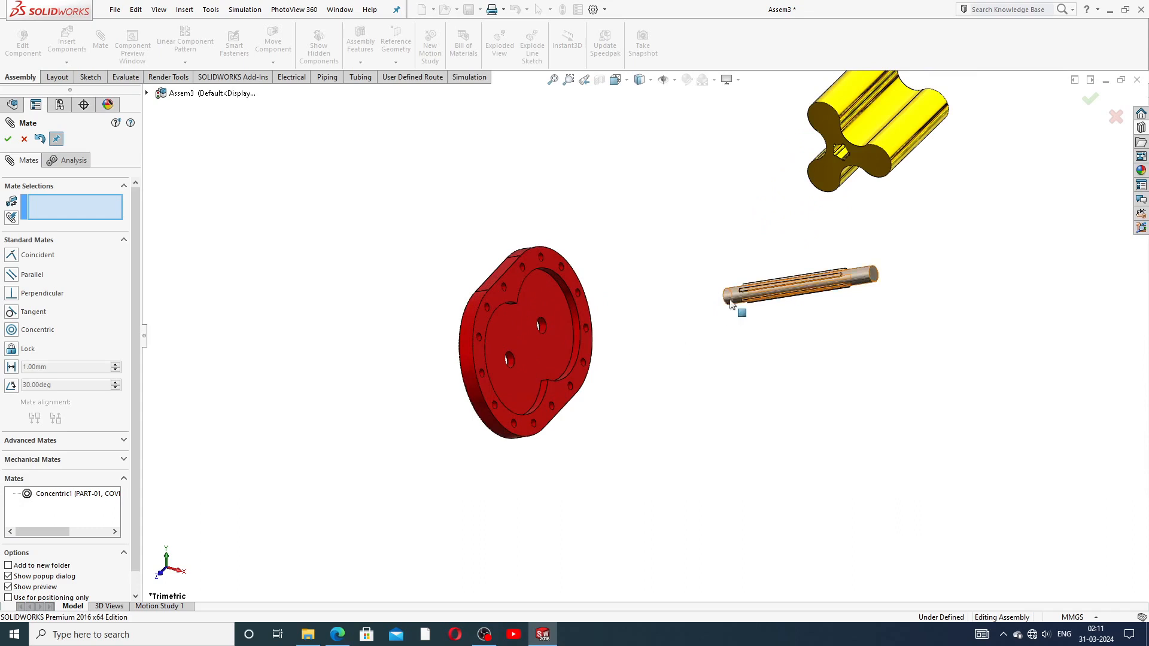
{"action": "left_click_drag", "start_coordinate": [739, 313], "coordinate": [460, 392]}
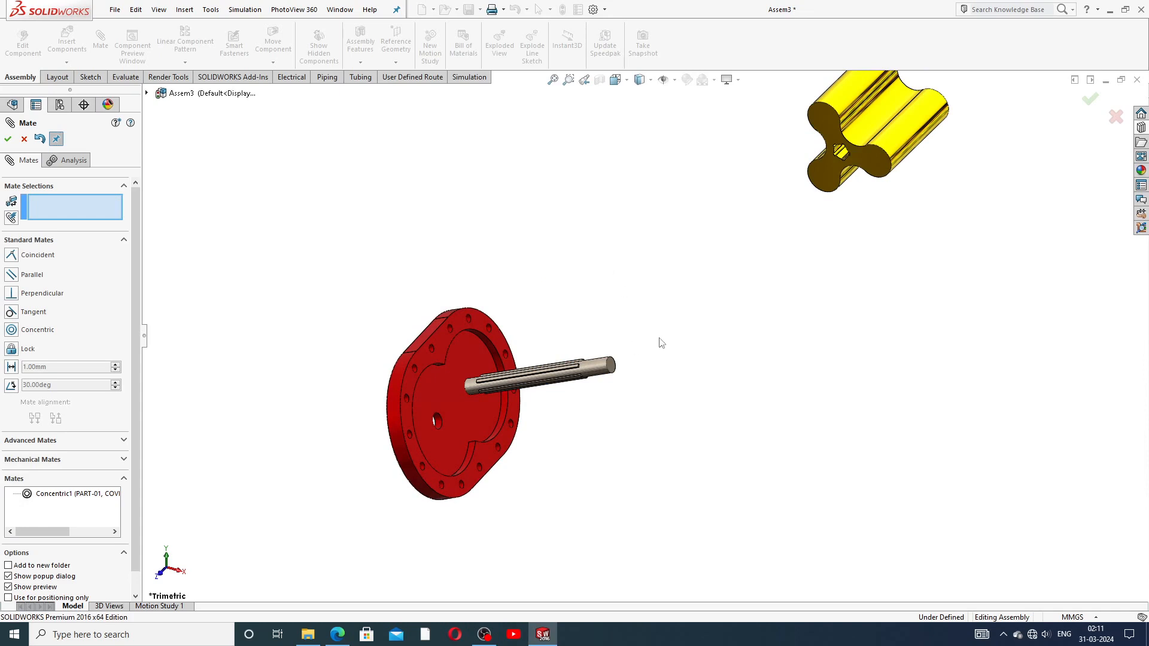
{"action": "middle_click_drag", "start_coordinate": [640, 342], "coordinate": [738, 345]}
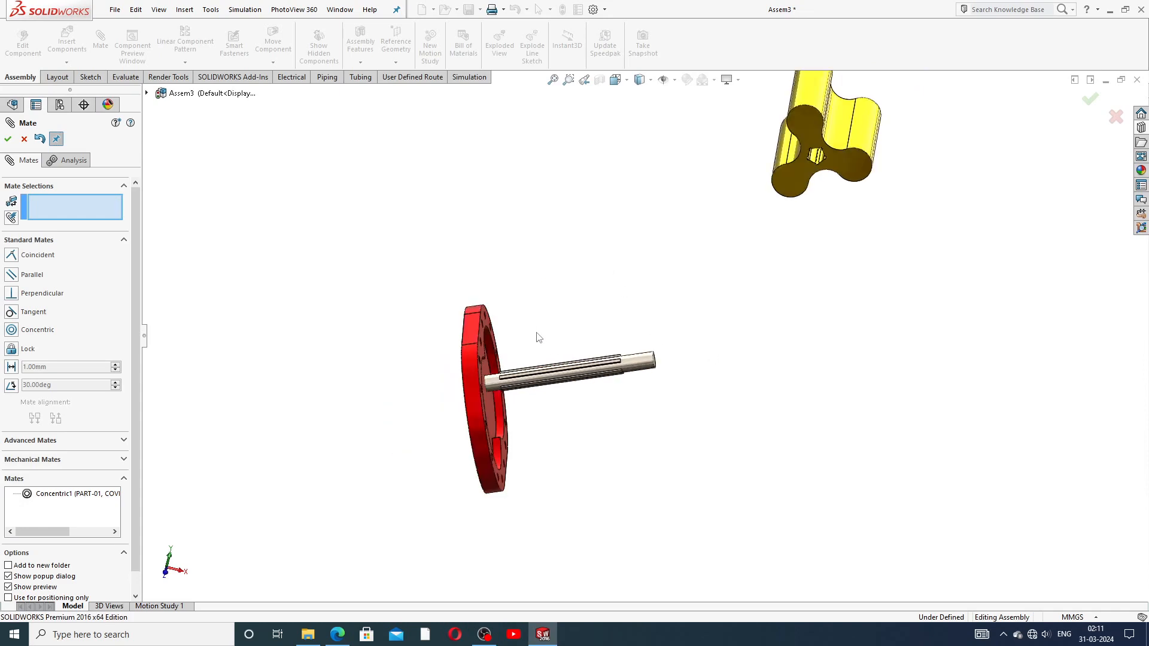
{"action": "middle_click_drag", "start_coordinate": [538, 336], "coordinate": [600, 343]}
{"action": "scroll", "coordinate": [622, 359], "scroll_direction": "down", "scroll_amount": 4}
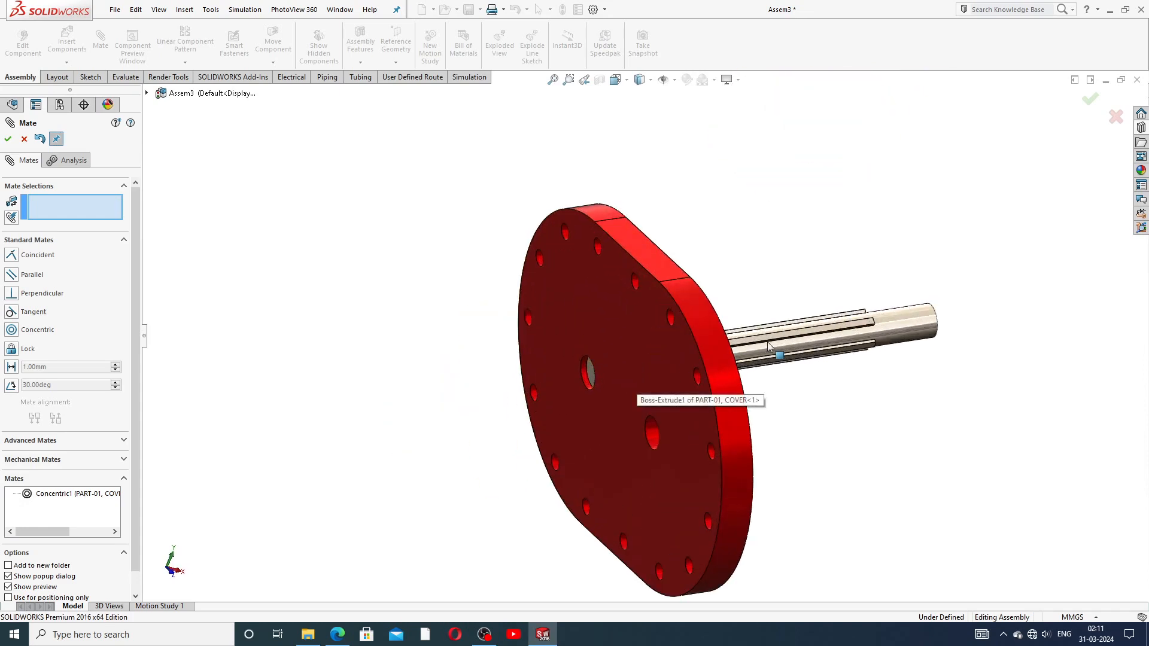
{"action": "left_click_drag", "start_coordinate": [769, 344], "coordinate": [740, 352]}
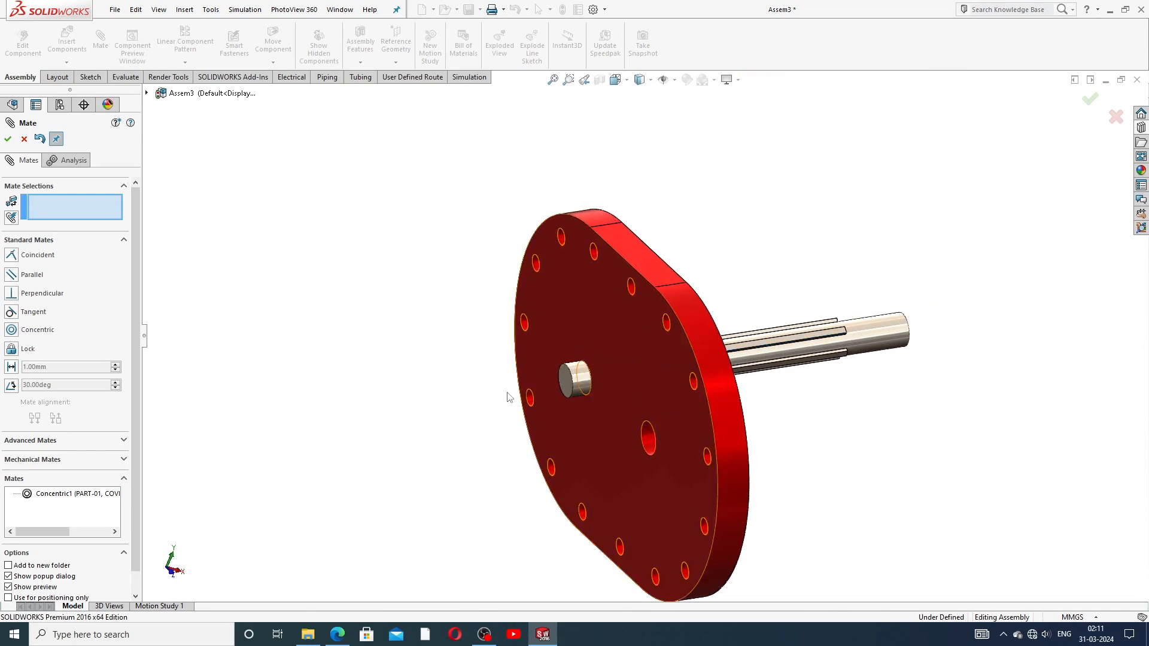
Step: Mate the cover's flat face coincident with the shaft's end face
{"action": "scroll", "coordinate": [617, 402], "scroll_direction": "down", "scroll_amount": 2}
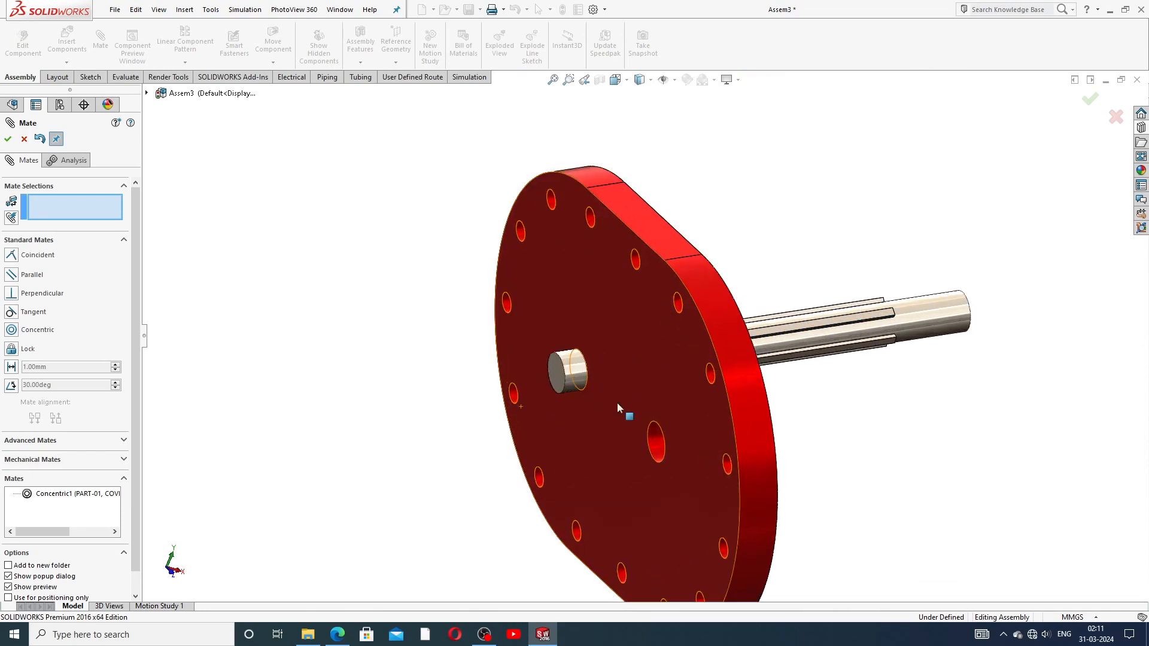
{"action": "left_click", "coordinate": [604, 335]}
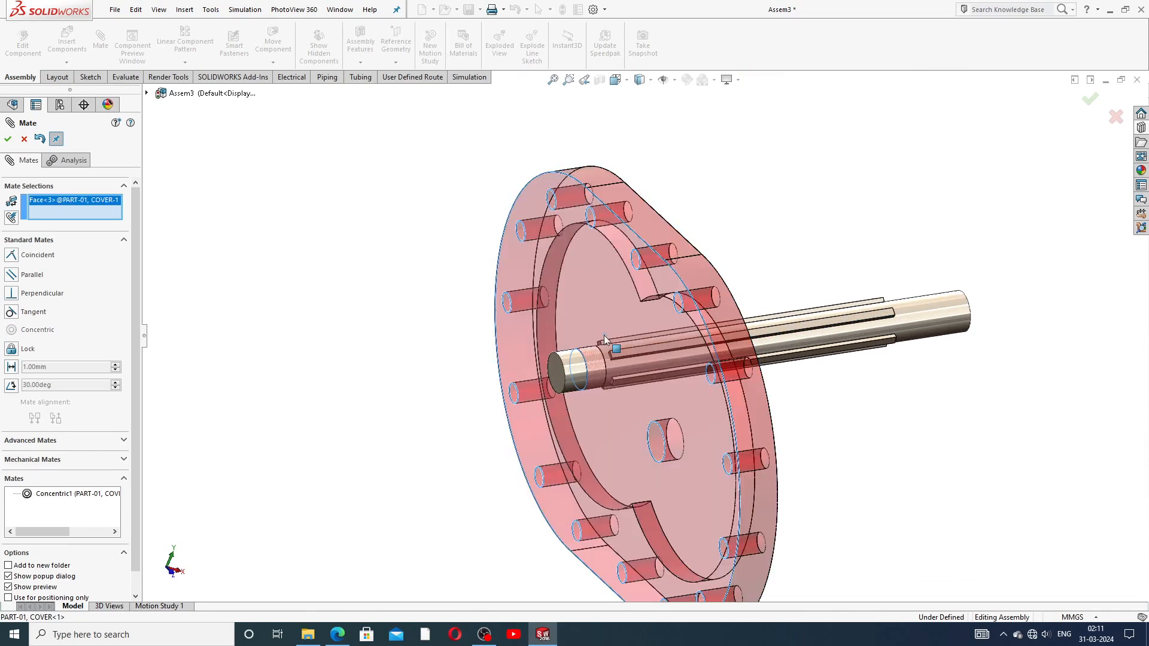
{"action": "left_click", "coordinate": [550, 372]}
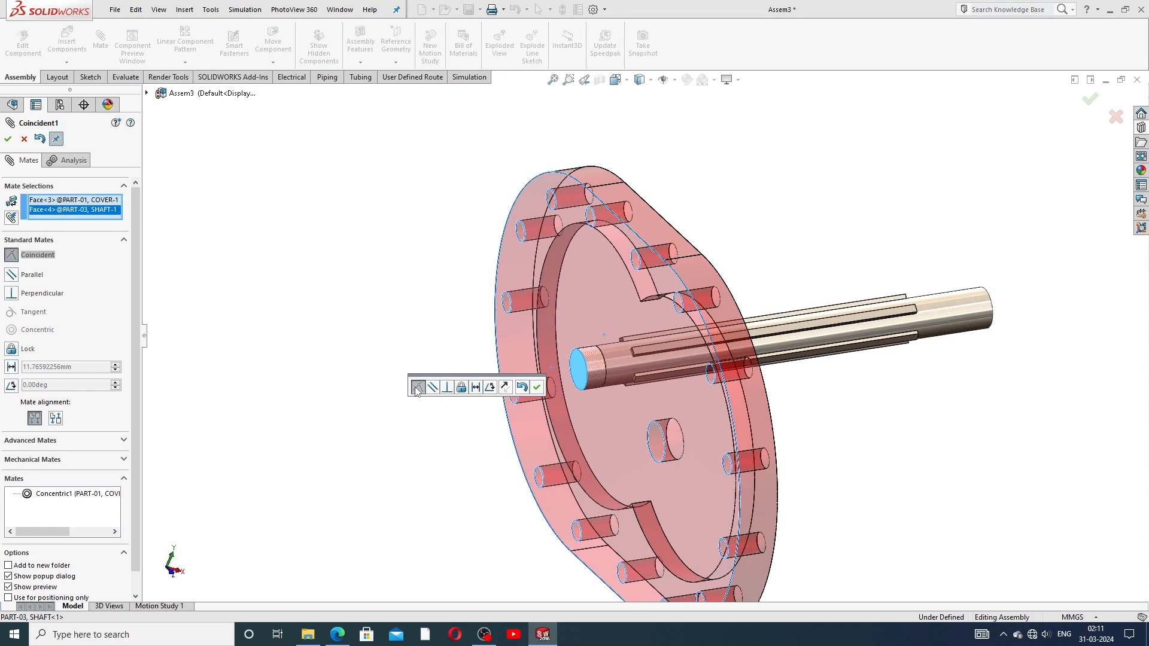
{"action": "left_click", "coordinate": [537, 387]}
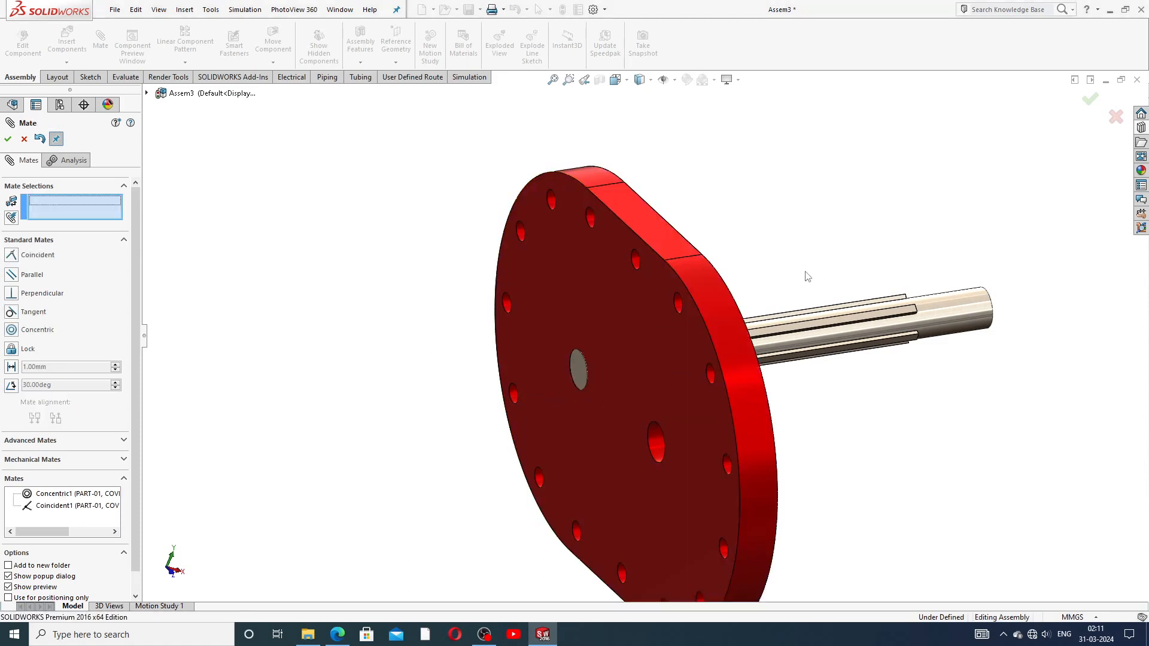
Step: Close the Mate tool and drag the yellow impeller down toward the shaft
{"action": "scroll", "coordinate": [641, 341], "scroll_direction": "up", "scroll_amount": 3}
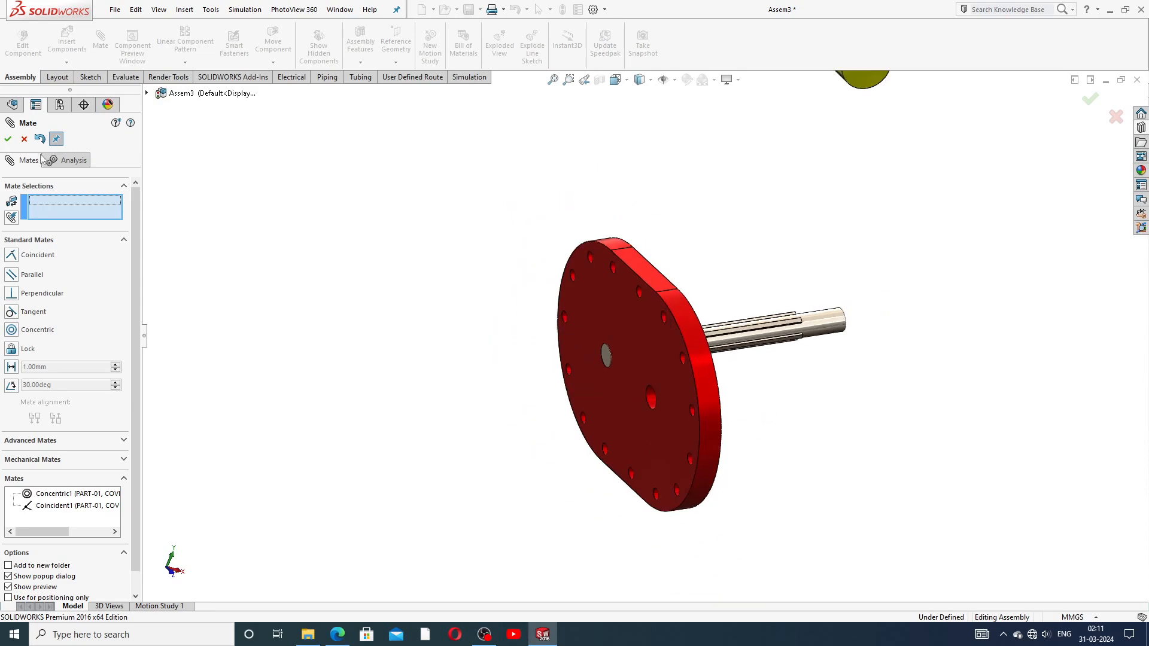
{"action": "left_click", "coordinate": [8, 139]}
{"action": "middle_click_drag", "start_coordinate": [397, 240], "coordinate": [352, 266]}
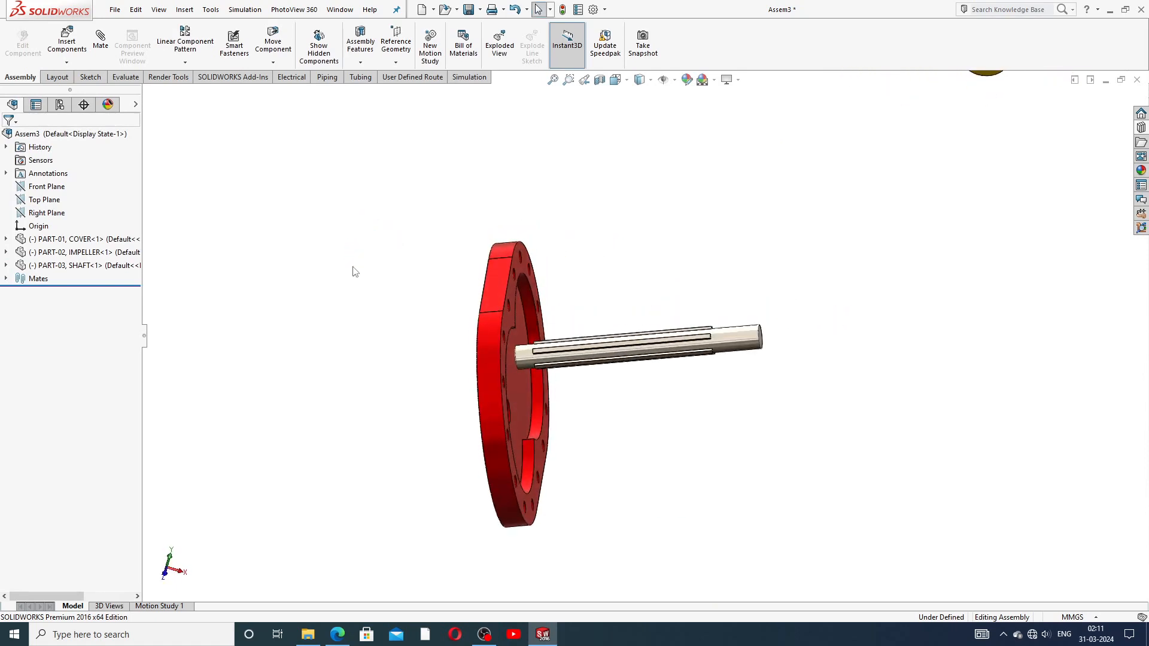
{"action": "scroll", "coordinate": [592, 270], "scroll_direction": "up", "scroll_amount": 3}
{"action": "scroll", "coordinate": [755, 234], "scroll_direction": "down", "scroll_amount": 2}
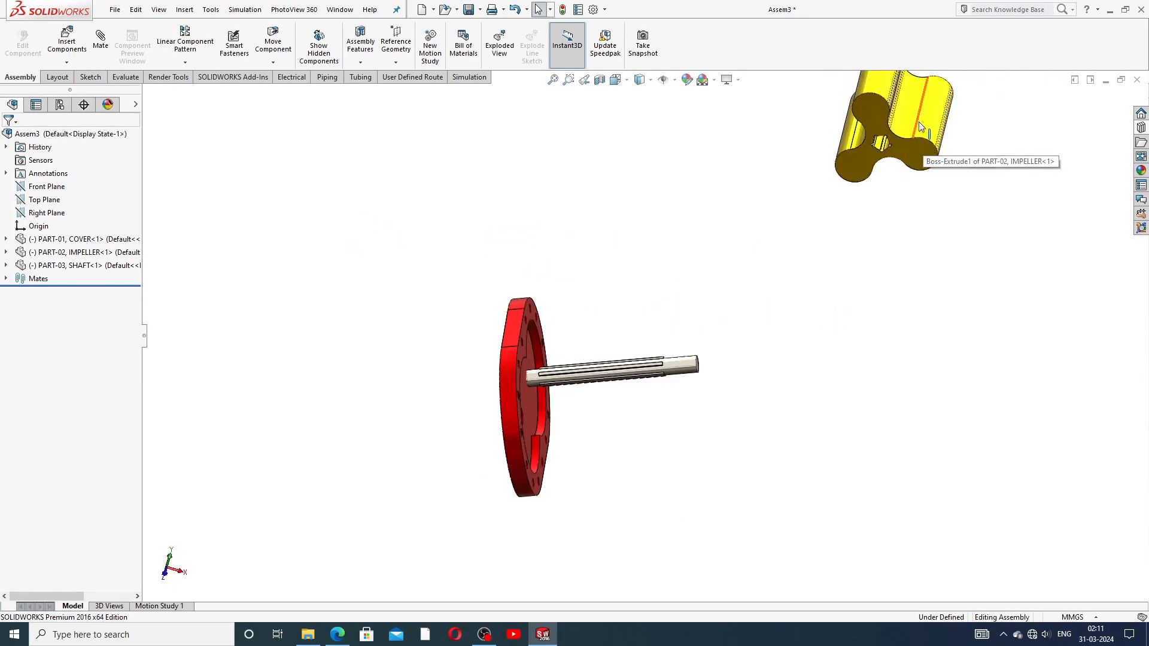
{"action": "left_click_drag", "start_coordinate": [920, 125], "coordinate": [780, 290]}
{"action": "scroll", "coordinate": [704, 364], "scroll_direction": "down", "scroll_amount": 2}
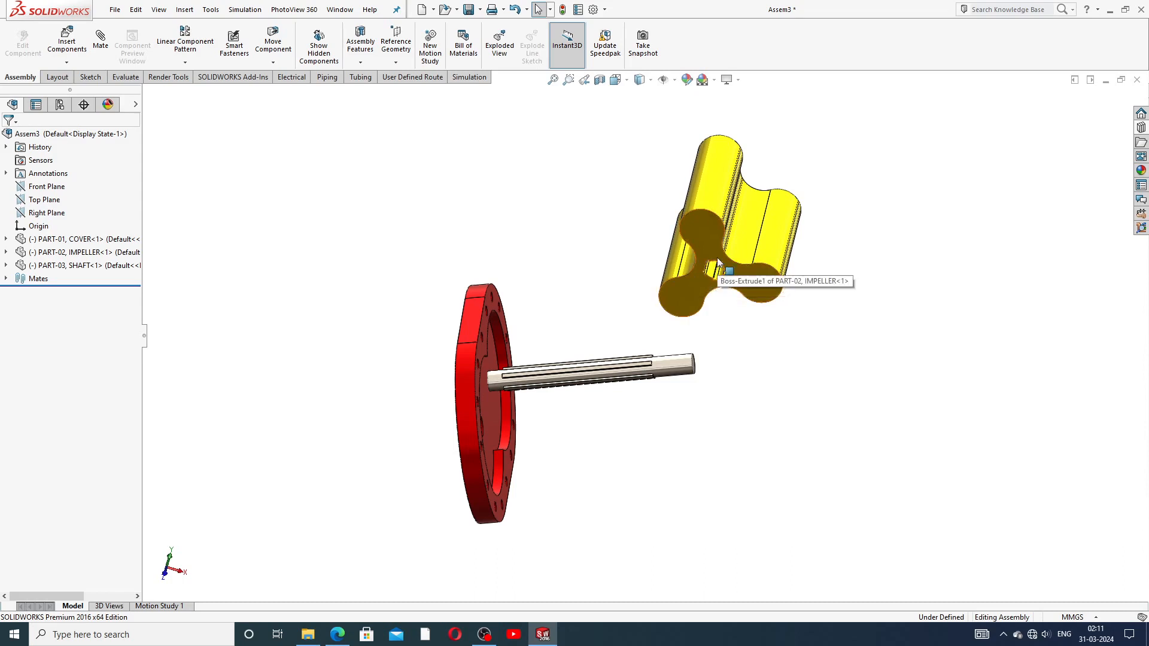
{"action": "mouse_move", "coordinate": [689, 334]}
{"action": "middle_mouse_down"}
{"action": "mouse_move", "coordinate": [693, 311]}
{"action": "mouse_move", "coordinate": [679, 333]}
{"action": "middle_mouse_up"}
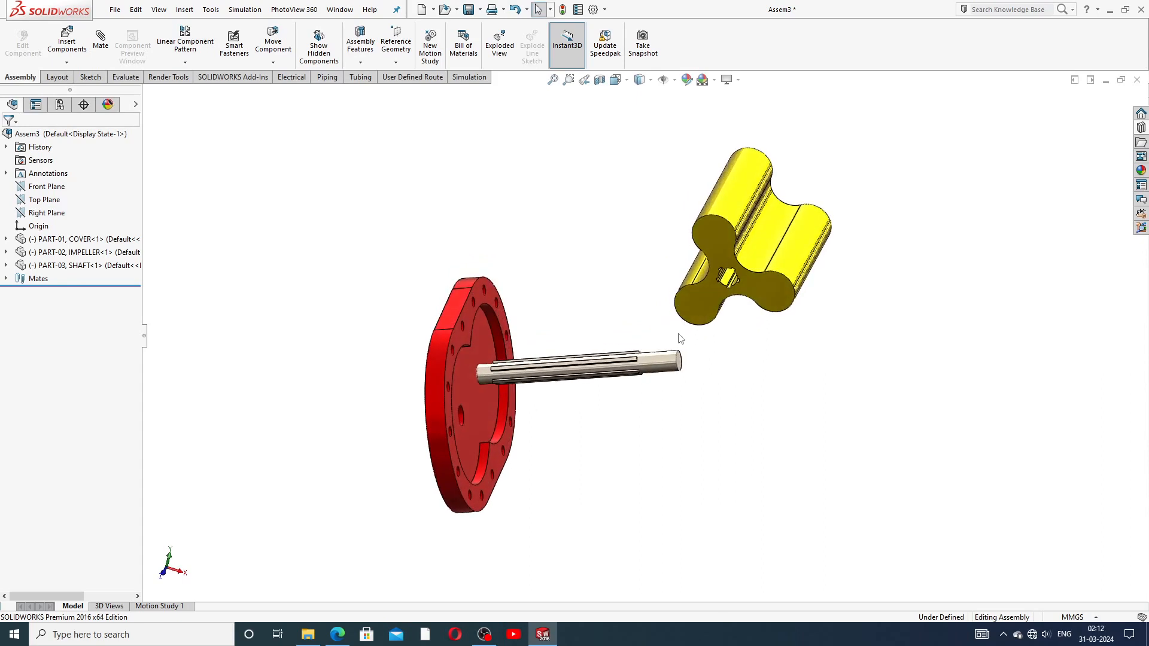
Step: Mate the impeller's bore concentric with the shaft's round face
{"action": "left_click", "coordinate": [100, 37]}
{"action": "scroll", "coordinate": [614, 428], "scroll_direction": "down", "scroll_amount": 3}
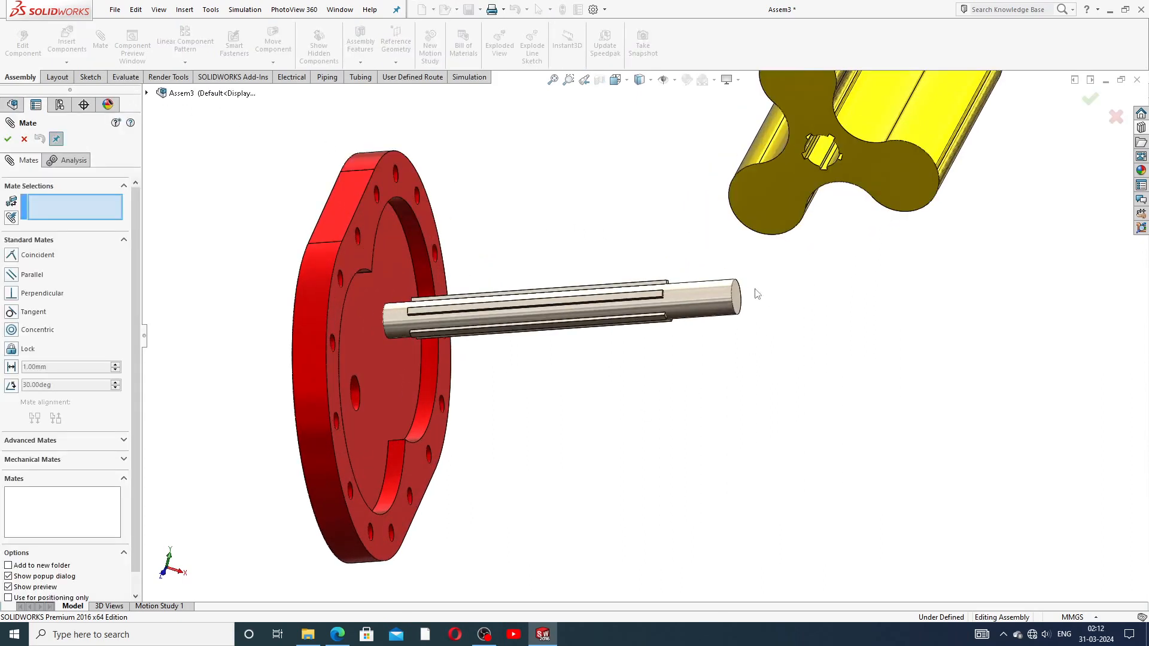
{"action": "left_click", "coordinate": [688, 293]}
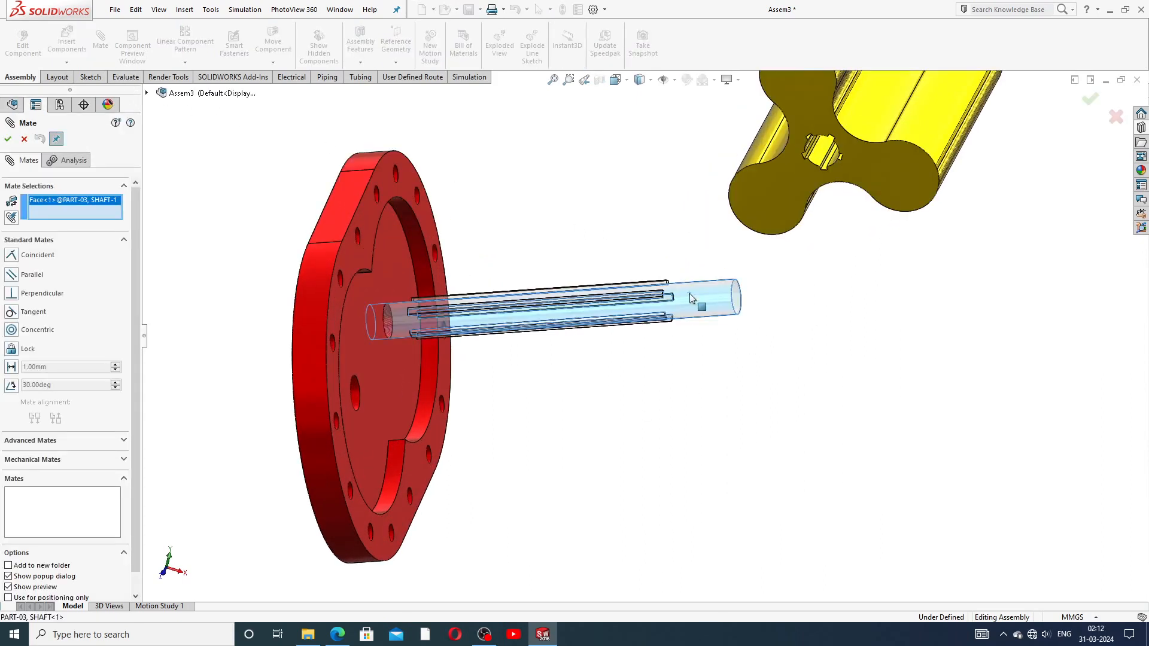
{"action": "left_click", "coordinate": [823, 153]}
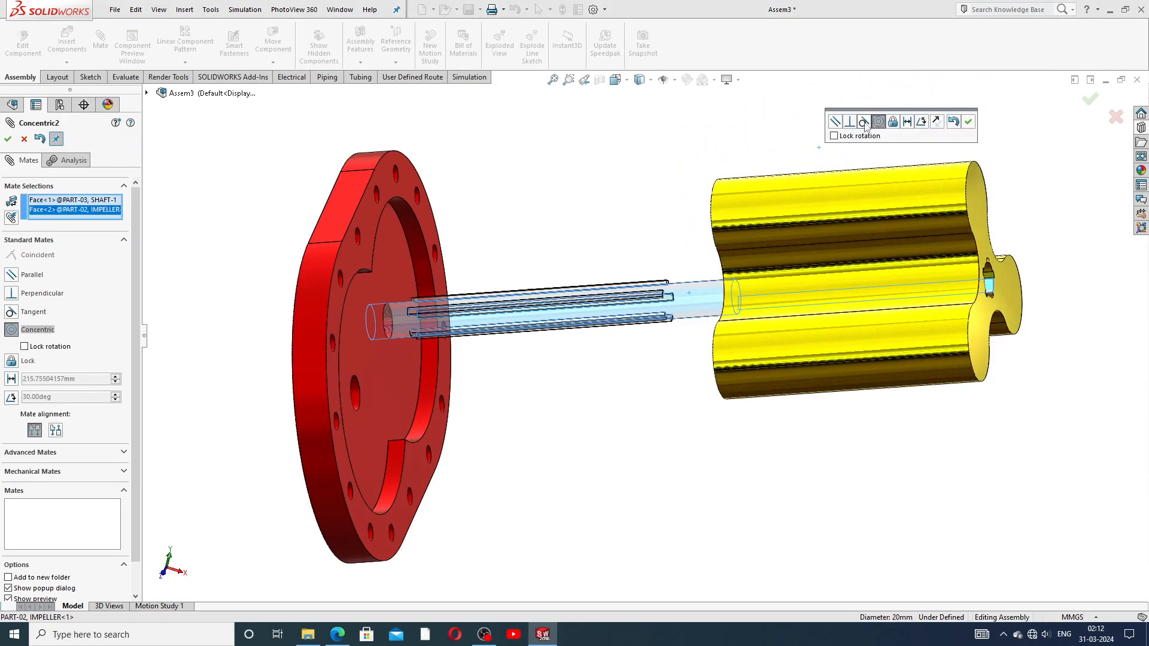
{"action": "left_click", "coordinate": [969, 122]}
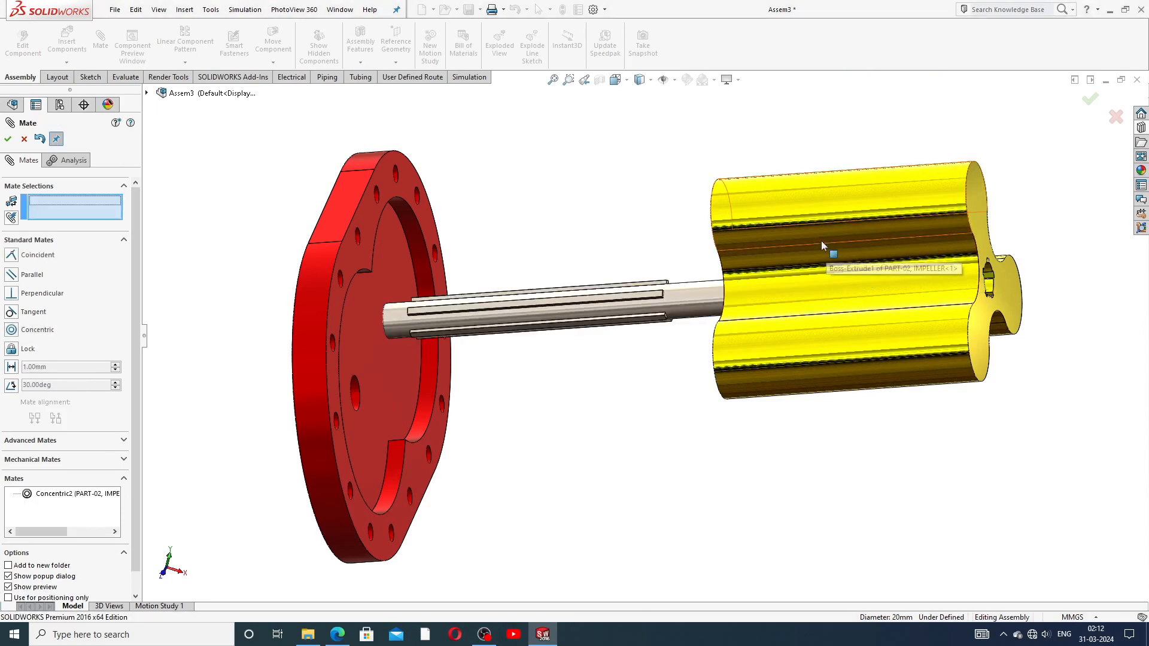
Step: Slide the impeller along the shaft toward the cover and test its movement
{"action": "left_click_drag", "start_coordinate": [786, 246], "coordinate": [450, 274]}
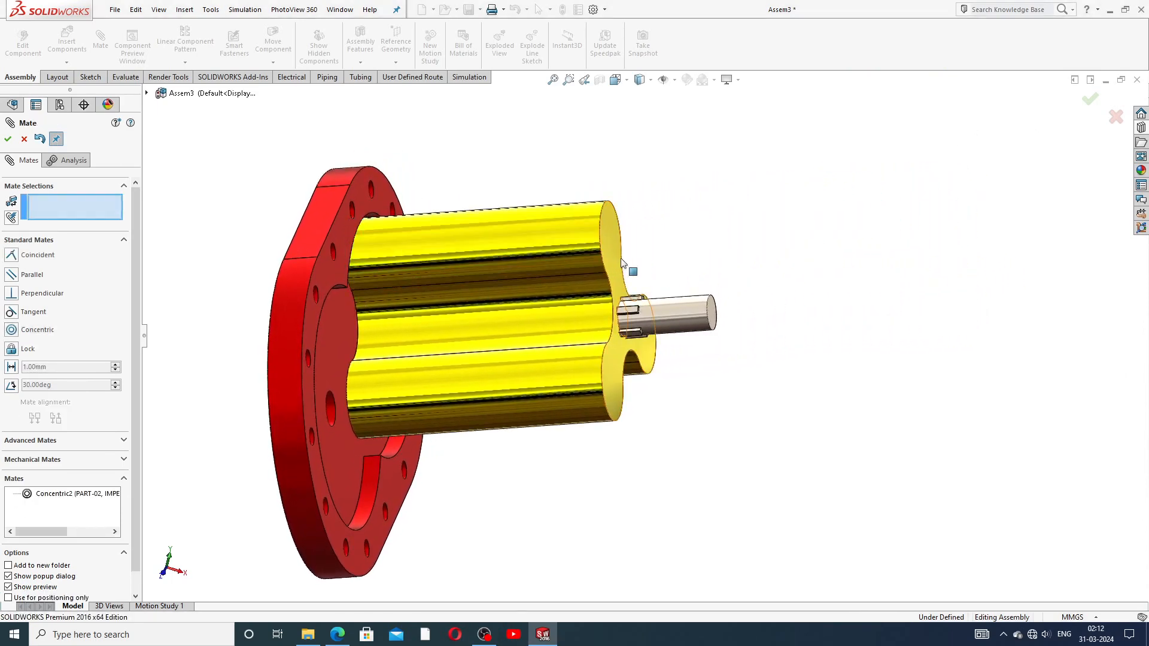
{"action": "scroll", "coordinate": [640, 263], "scroll_direction": "down", "scroll_amount": 3}
{"action": "middle_click_drag", "start_coordinate": [667, 293], "coordinate": [558, 387]}
{"action": "scroll", "coordinate": [621, 353], "scroll_direction": "down", "scroll_amount": 5}
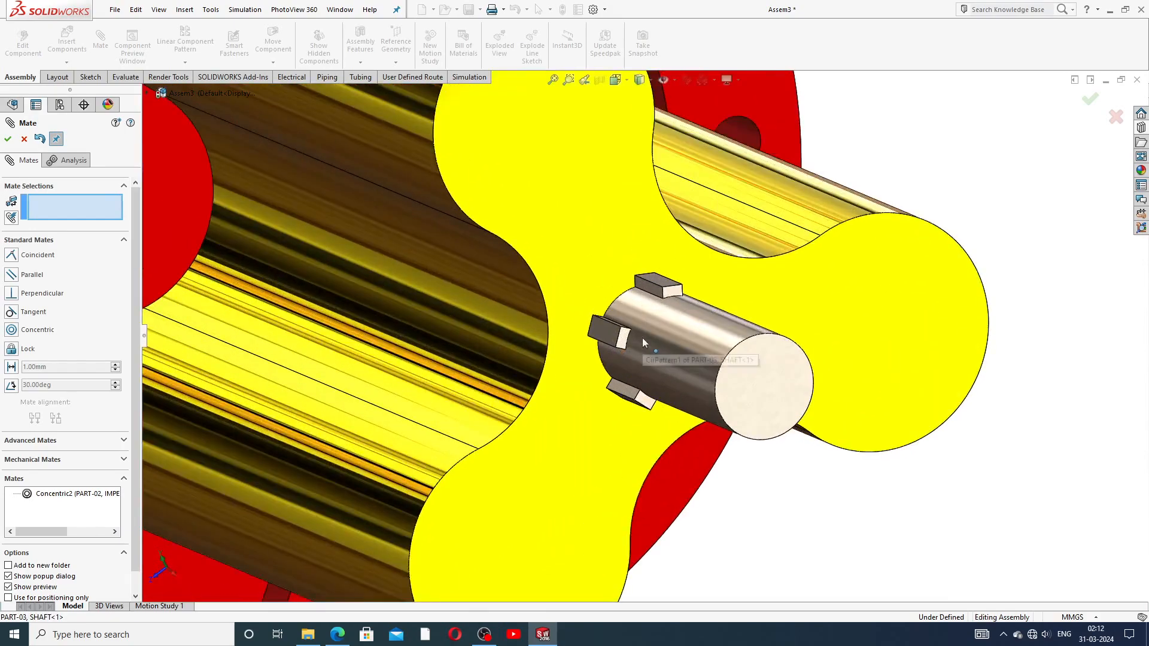
{"action": "mouse_move", "coordinate": [598, 229]}
{"action": "left_mouse_down"}
{"action": "mouse_move", "coordinate": [580, 238]}
{"action": "mouse_move", "coordinate": [542, 228]}
{"action": "mouse_move", "coordinate": [581, 198]}
{"action": "mouse_move", "coordinate": [598, 226]}
{"action": "left_mouse_up"}
{"action": "scroll", "coordinate": [598, 226], "scroll_direction": "up", "scroll_amount": 8}
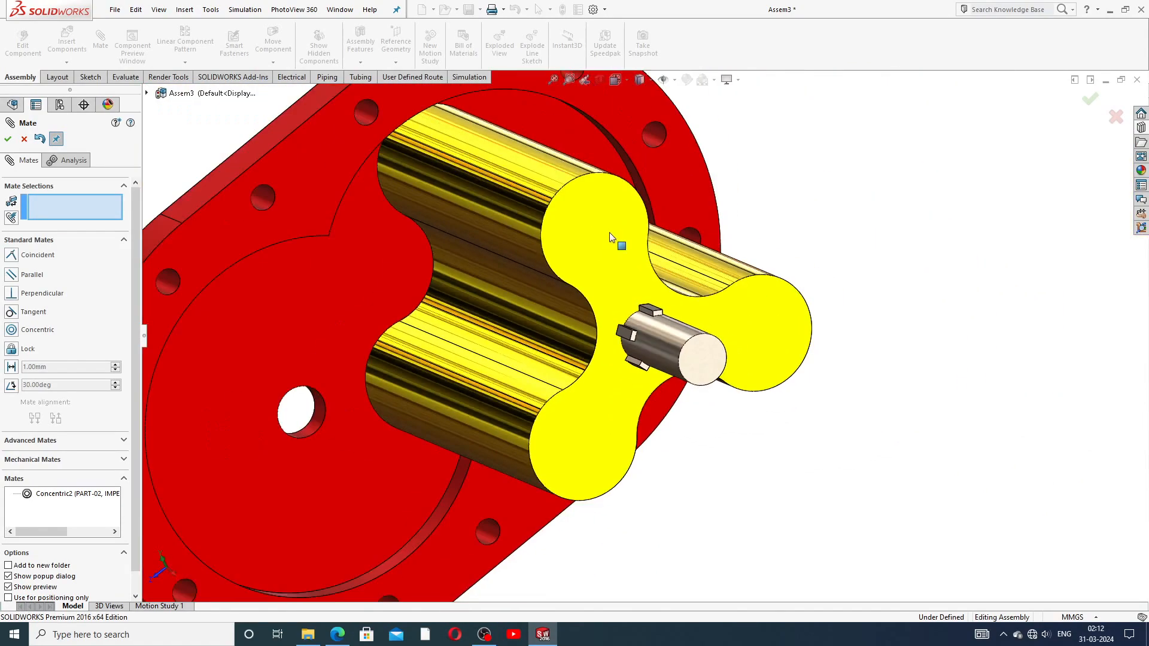
{"action": "middle_click_drag", "start_coordinate": [578, 239], "coordinate": [568, 260]}
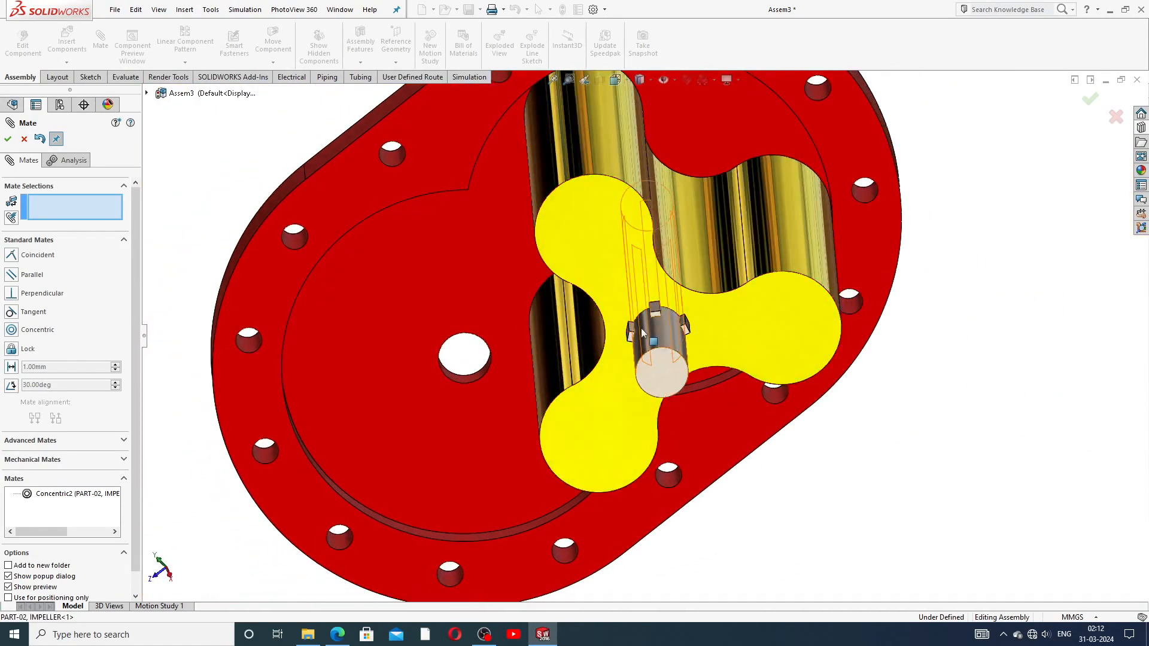
{"action": "scroll", "coordinate": [629, 269], "scroll_direction": "down", "scroll_amount": 5}
{"action": "mouse_move", "coordinate": [661, 274]}
{"action": "left_mouse_down"}
{"action": "mouse_move", "coordinate": [630, 271]}
{"action": "mouse_move", "coordinate": [674, 255]}
{"action": "left_mouse_up"}
{"action": "scroll", "coordinate": [747, 314], "scroll_direction": "up", "scroll_amount": 7}
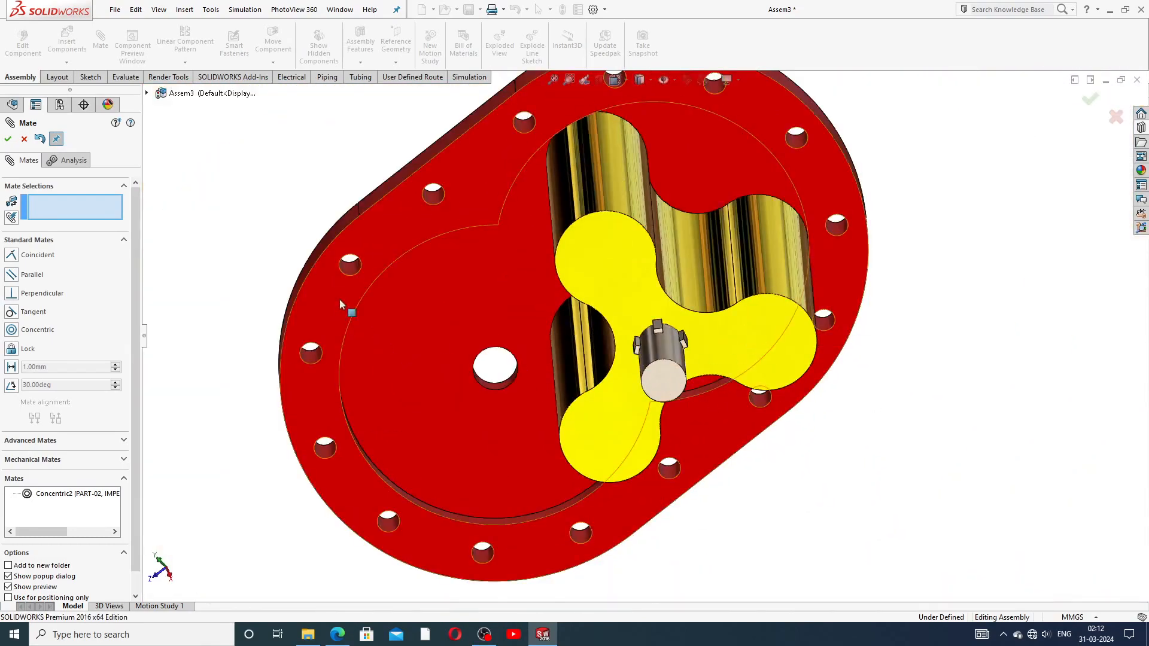
Step: Check the impeller's remaining freedom from several views and reposition it on the shaft
{"action": "middle_click_drag", "start_coordinate": [549, 374], "coordinate": [554, 343]}
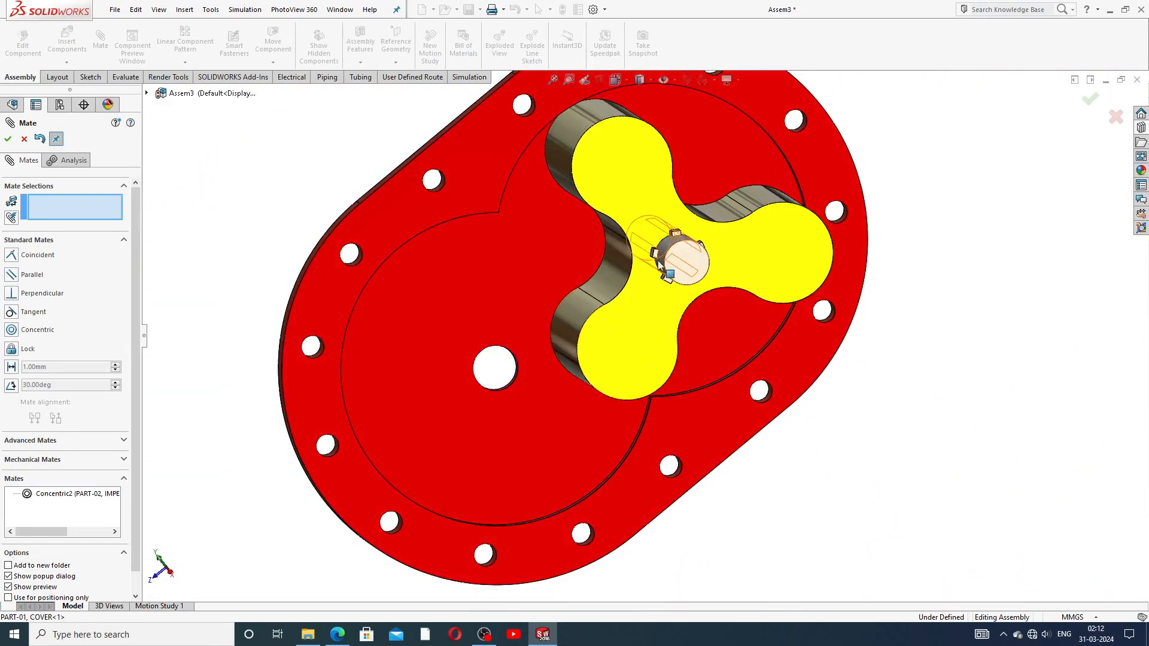
{"action": "scroll", "coordinate": [694, 207], "scroll_direction": "down", "scroll_amount": 6}
{"action": "left_click_drag", "start_coordinate": [653, 181], "coordinate": [845, 274]}
{"action": "scroll", "coordinate": [844, 273], "scroll_direction": "up", "scroll_amount": 10}
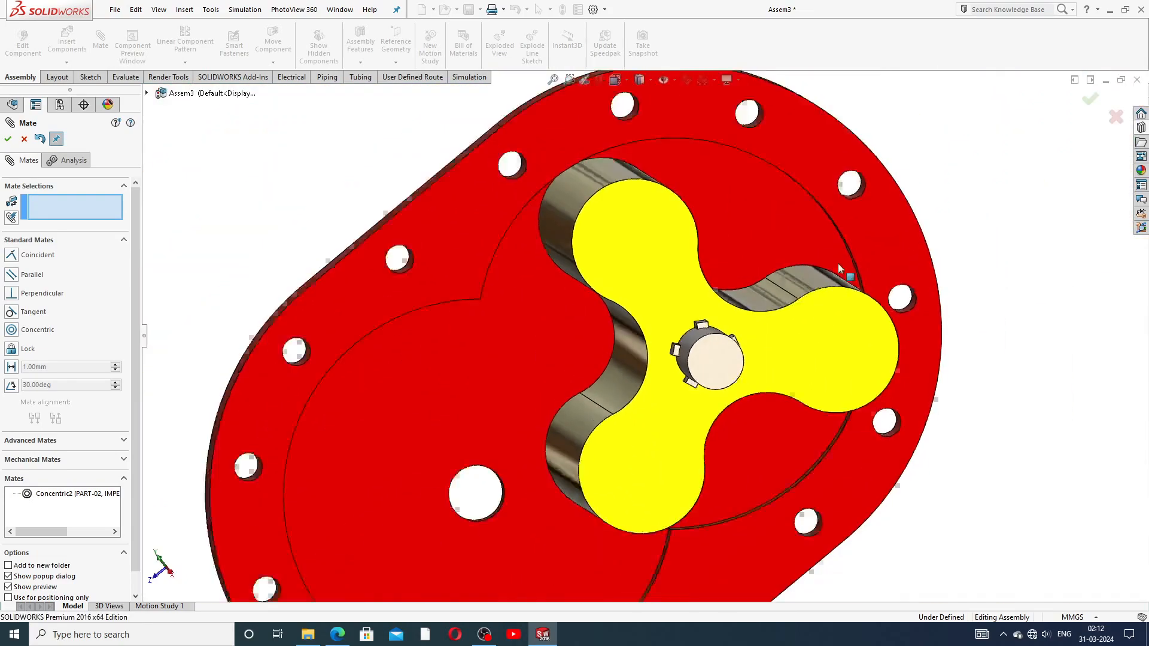
{"action": "middle_click_drag", "start_coordinate": [696, 275], "coordinate": [827, 292]}
{"action": "left_click_drag", "start_coordinate": [827, 292], "coordinate": [912, 240]}
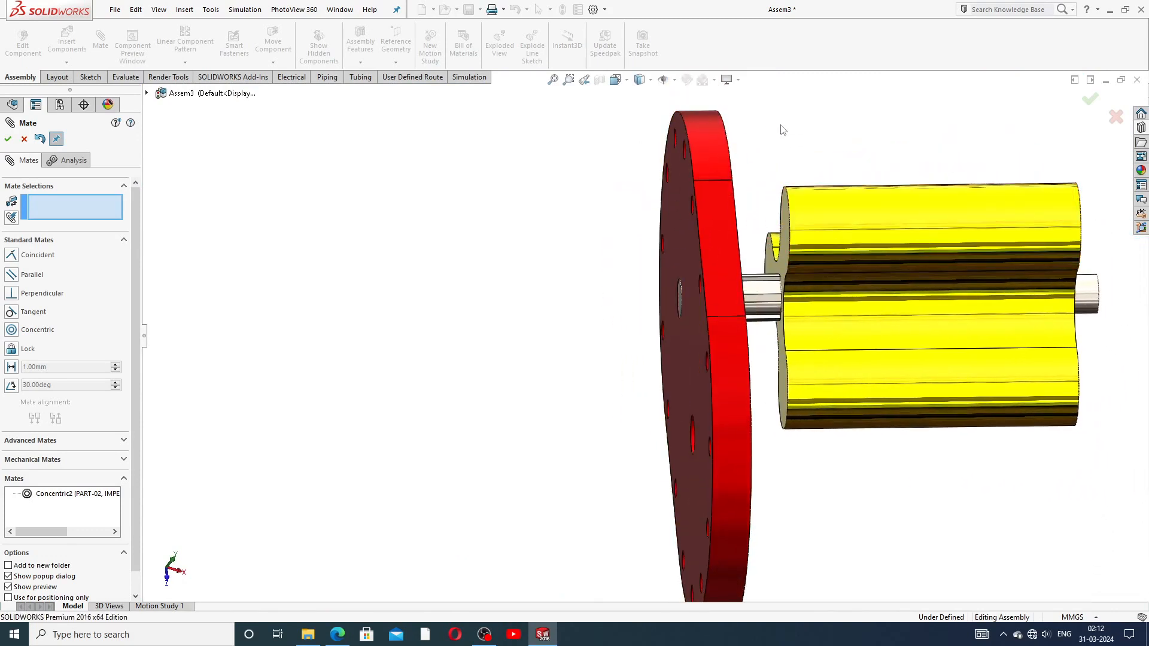
{"action": "scroll", "coordinate": [885, 217], "scroll_direction": "up", "scroll_amount": 3}
{"action": "middle_click_drag", "start_coordinate": [884, 216], "coordinate": [808, 224]}
{"action": "scroll", "coordinate": [861, 326], "scroll_direction": "down", "scroll_amount": 5}
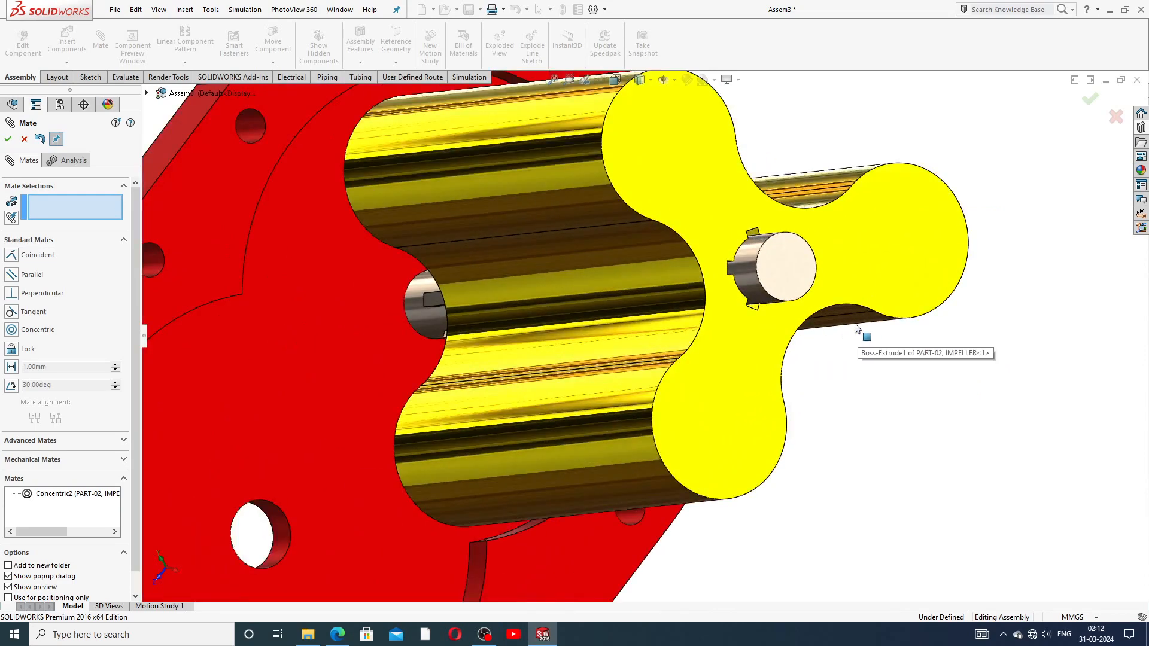
{"action": "left_click_drag", "start_coordinate": [651, 203], "coordinate": [342, 224]}
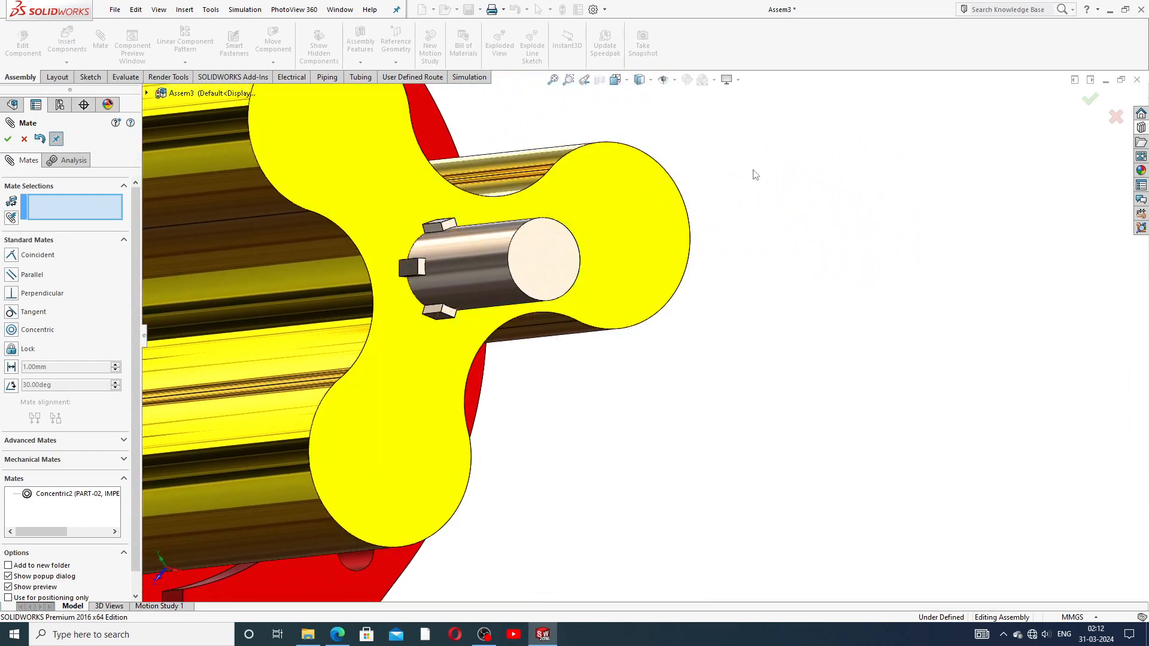
Step: Add a coincident mate between the impeller's keyway face and the shaft key face
{"action": "left_click", "coordinate": [361, 207]}
{"action": "left_click", "coordinate": [449, 227]}
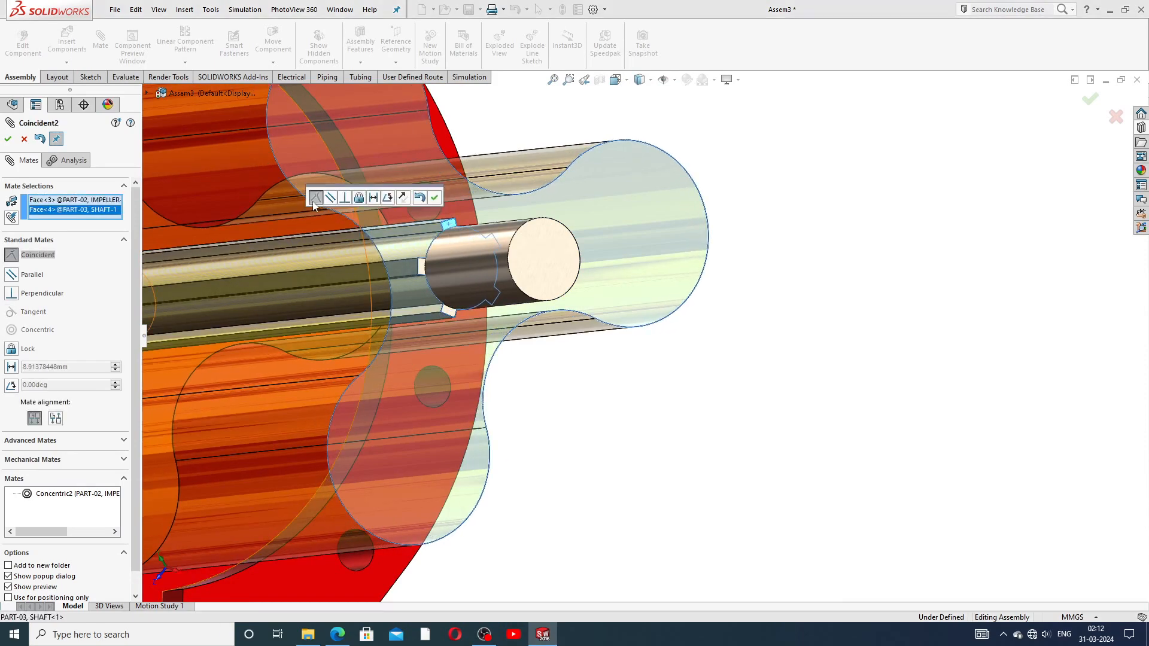
{"action": "left_click", "coordinate": [434, 198]}
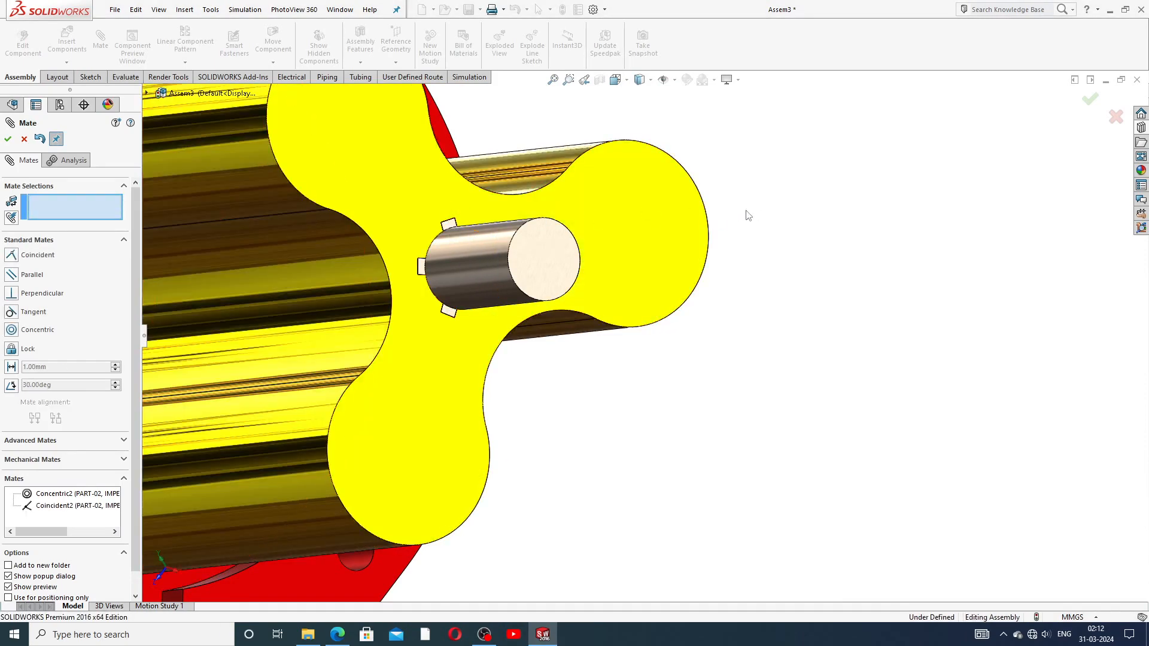
{"action": "scroll", "coordinate": [757, 256], "scroll_direction": "up", "scroll_amount": 8}
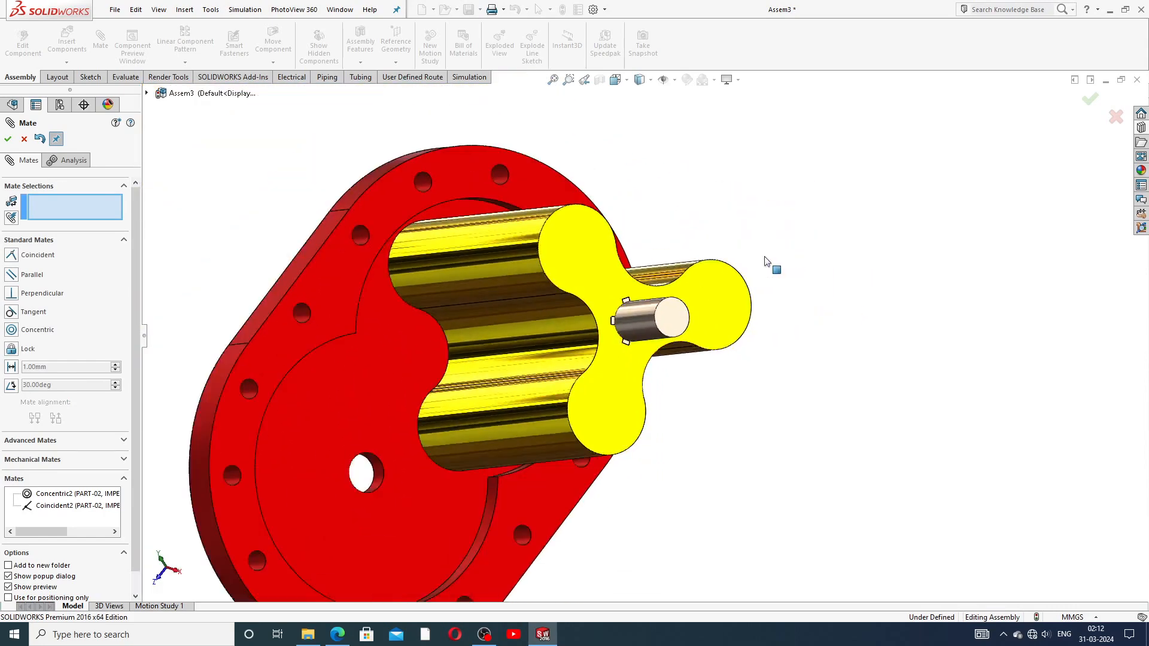
{"action": "middle_click_drag", "start_coordinate": [544, 315], "coordinate": [682, 251]}
{"action": "scroll", "coordinate": [709, 304], "scroll_direction": "down", "scroll_amount": 5}
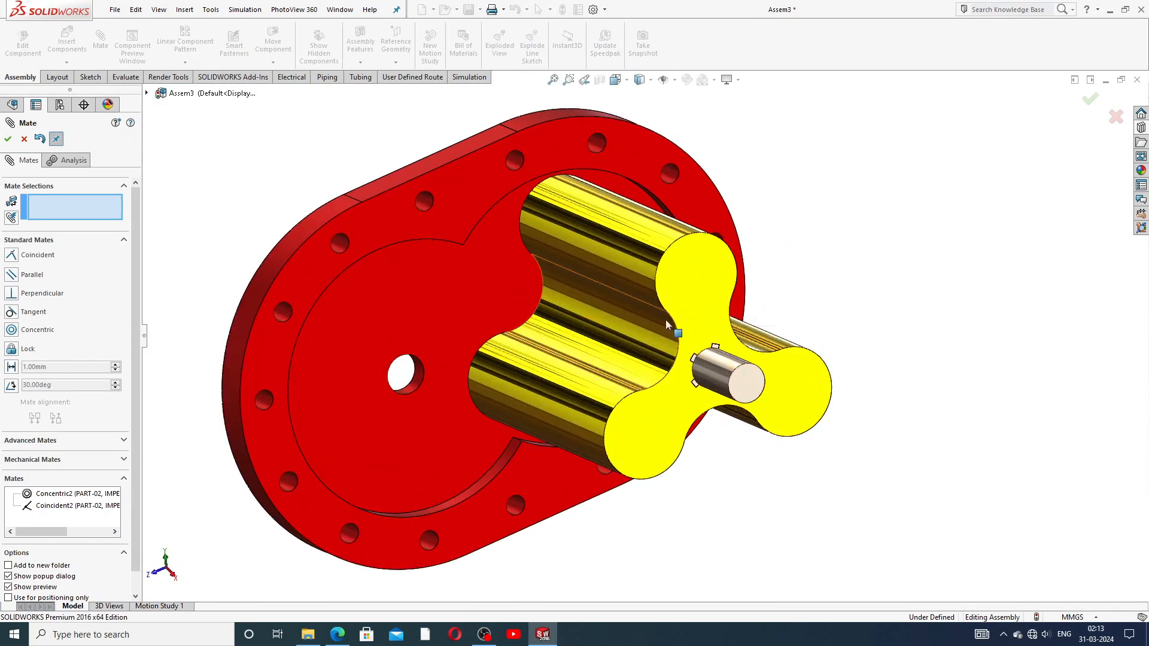
{"action": "middle_click_drag", "start_coordinate": [646, 364], "coordinate": [759, 418]}
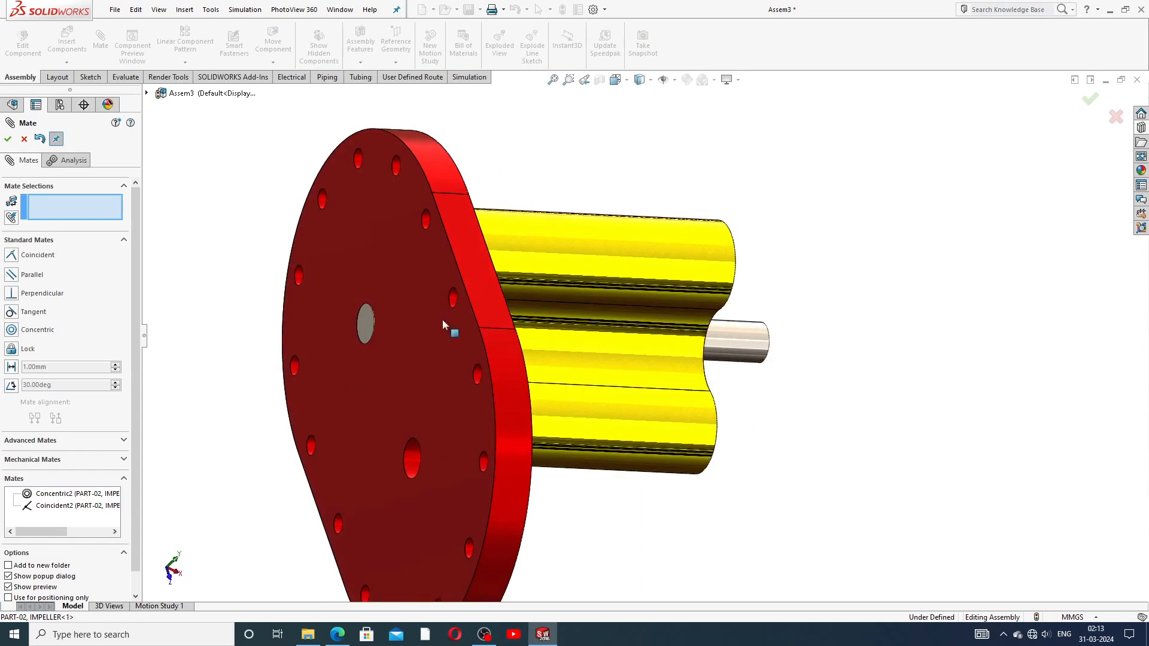
Step: Close the Mate tool and confirm the impeller is now held in place
{"action": "left_click", "coordinate": [24, 139]}
{"action": "scroll", "coordinate": [711, 175], "scroll_direction": "up", "scroll_amount": 2}
{"action": "left_click_drag", "start_coordinate": [671, 307], "coordinate": [659, 249]}
{"action": "left_click", "coordinate": [762, 249]}
{"action": "middle_click_drag", "start_coordinate": [638, 230], "coordinate": [566, 221]}
{"action": "scroll", "coordinate": [565, 219], "scroll_direction": "up", "scroll_amount": 4}
{"action": "scroll", "coordinate": [564, 296], "scroll_direction": "down", "scroll_amount": 2}
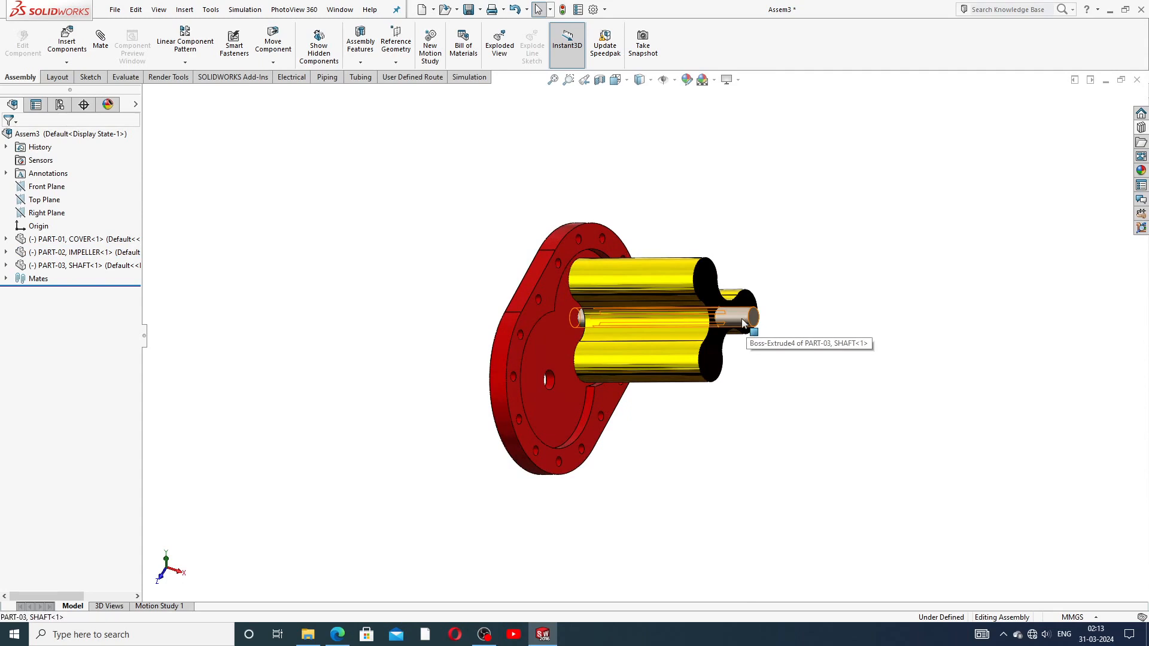
Step: Ctrl-drag a shaft copy, SHAFT<2>, below the pump and inspect the cover's lower hole
{"action": "left_click_drag", "start_coordinate": [742, 323], "coordinate": [693, 447]}
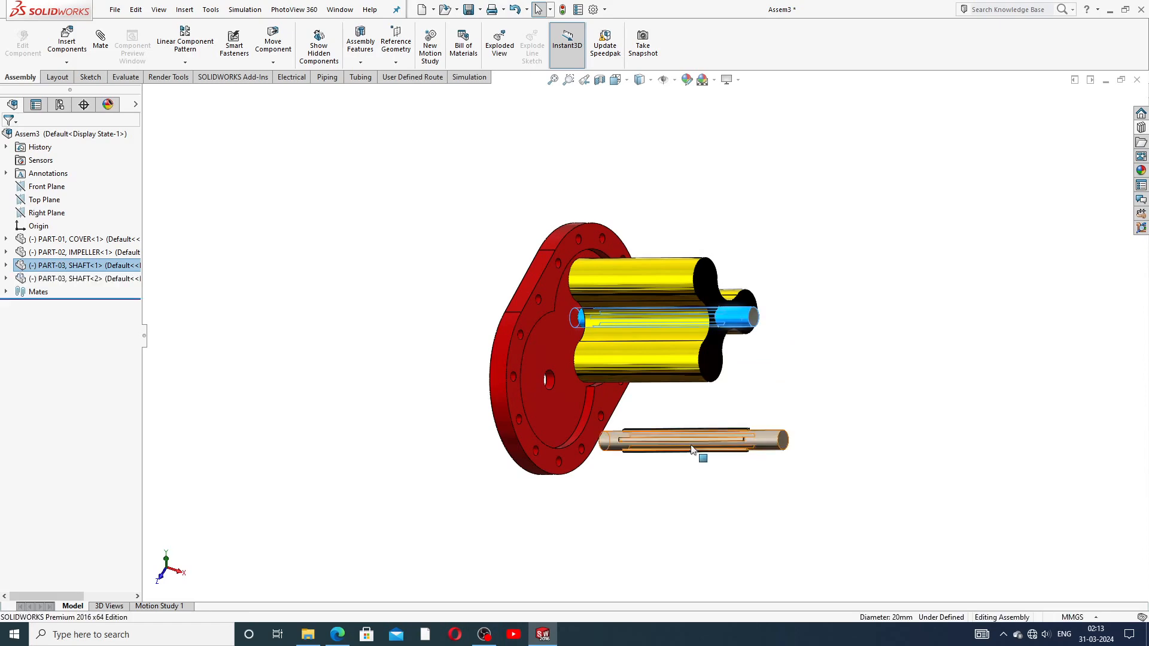
{"action": "middle_click_drag", "start_coordinate": [702, 437], "coordinate": [703, 374]}
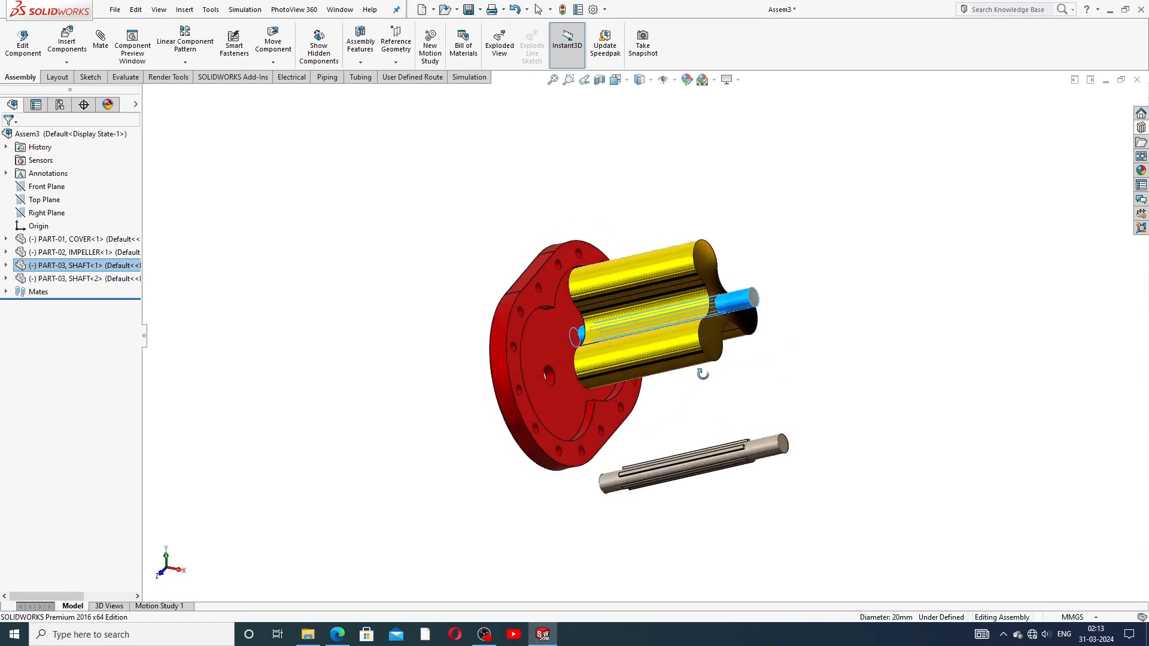
{"action": "scroll", "coordinate": [561, 379], "scroll_direction": "down", "scroll_amount": 3}
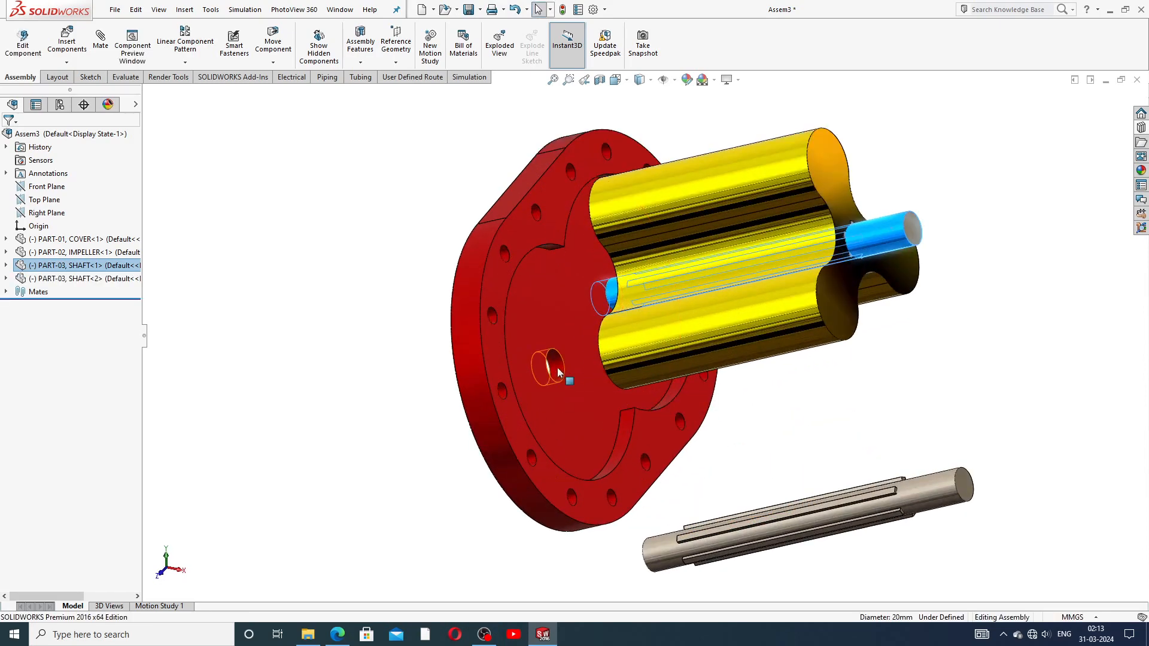
{"action": "left_click", "coordinate": [558, 374]}
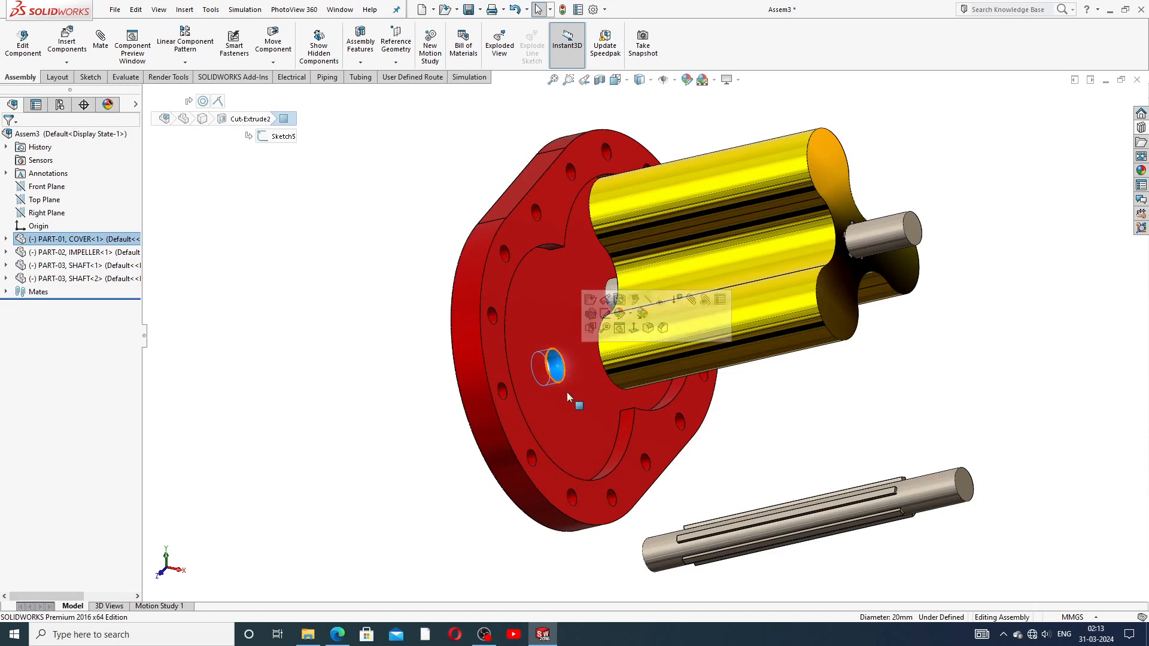
{"action": "left_click", "coordinate": [663, 558]}
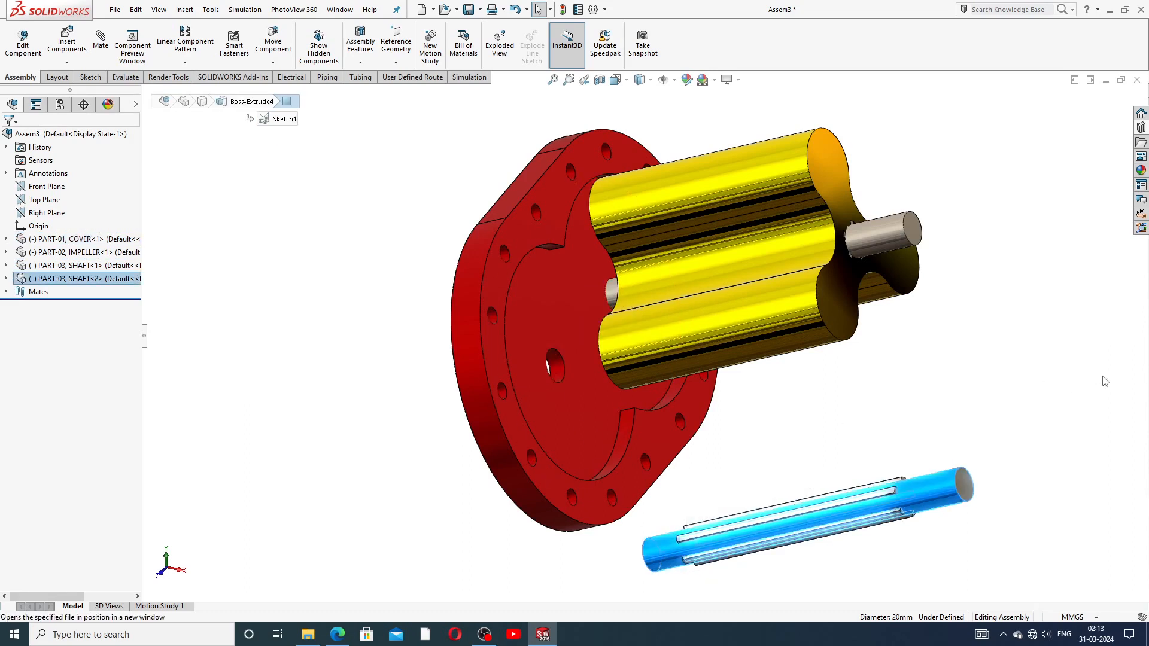
{"action": "left_click", "coordinate": [1066, 385]}
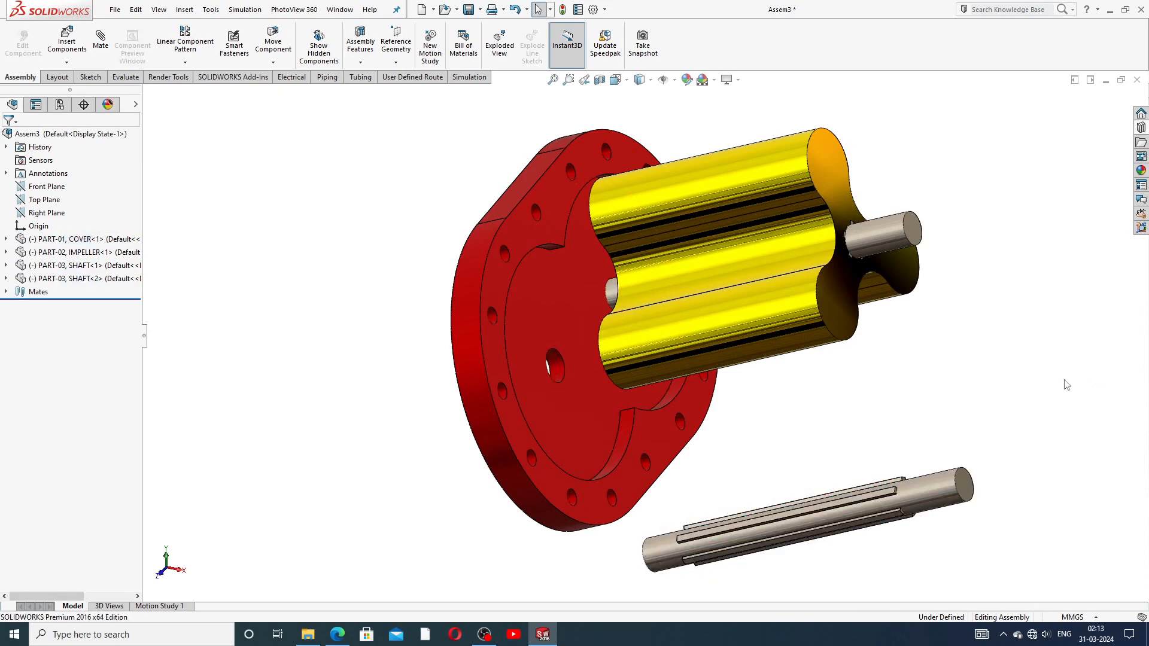
{"action": "left_click", "coordinate": [94, 53]}
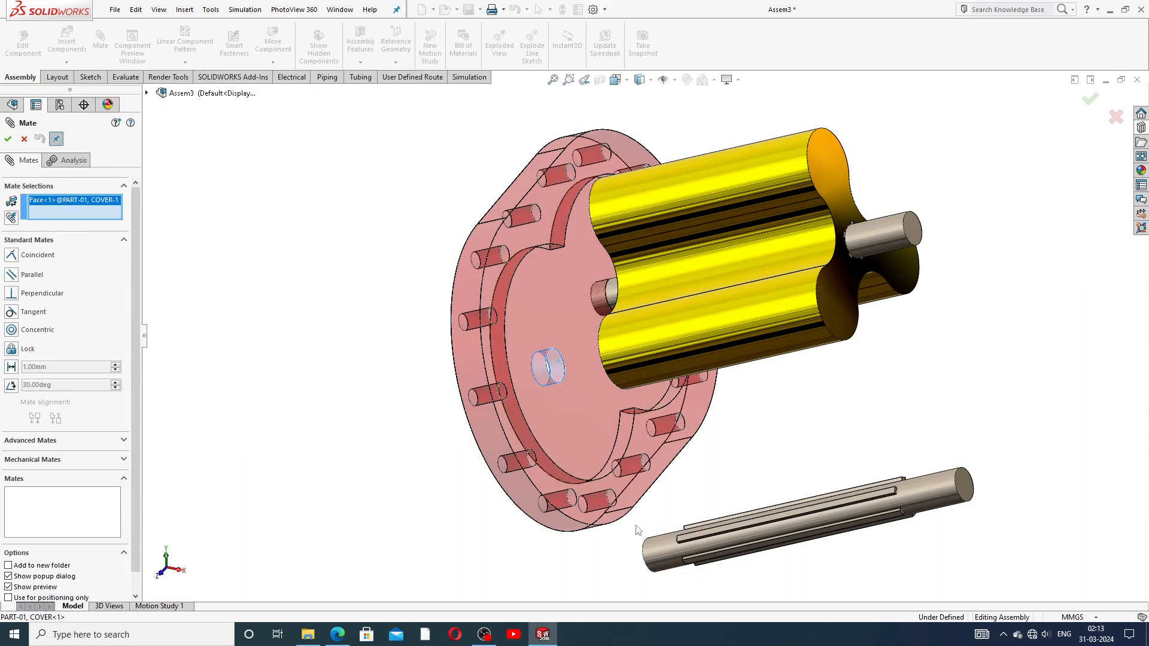
{"action": "left_click", "coordinate": [659, 547]}
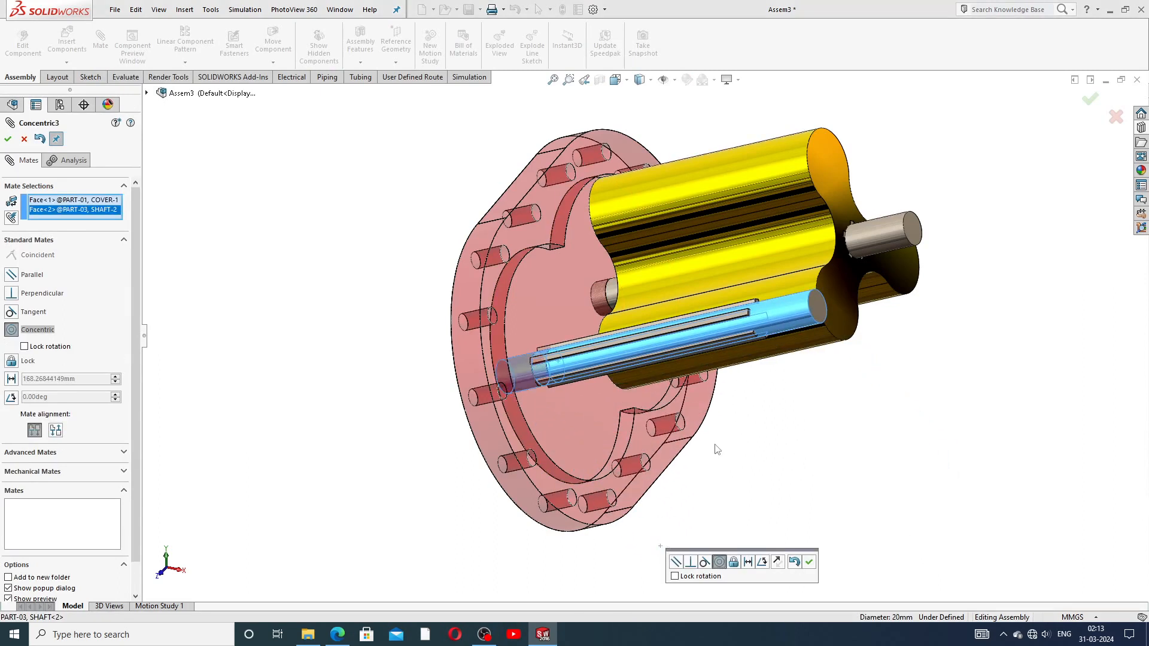
{"action": "left_click", "coordinate": [809, 562]}
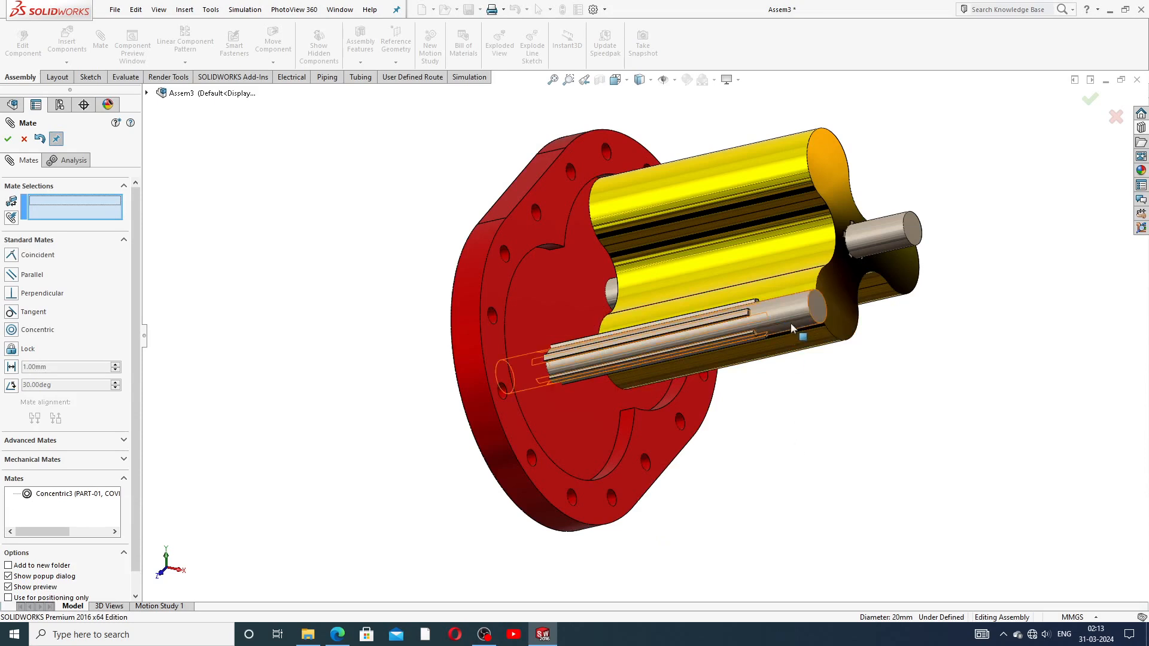
{"action": "left_click", "coordinate": [25, 140]}
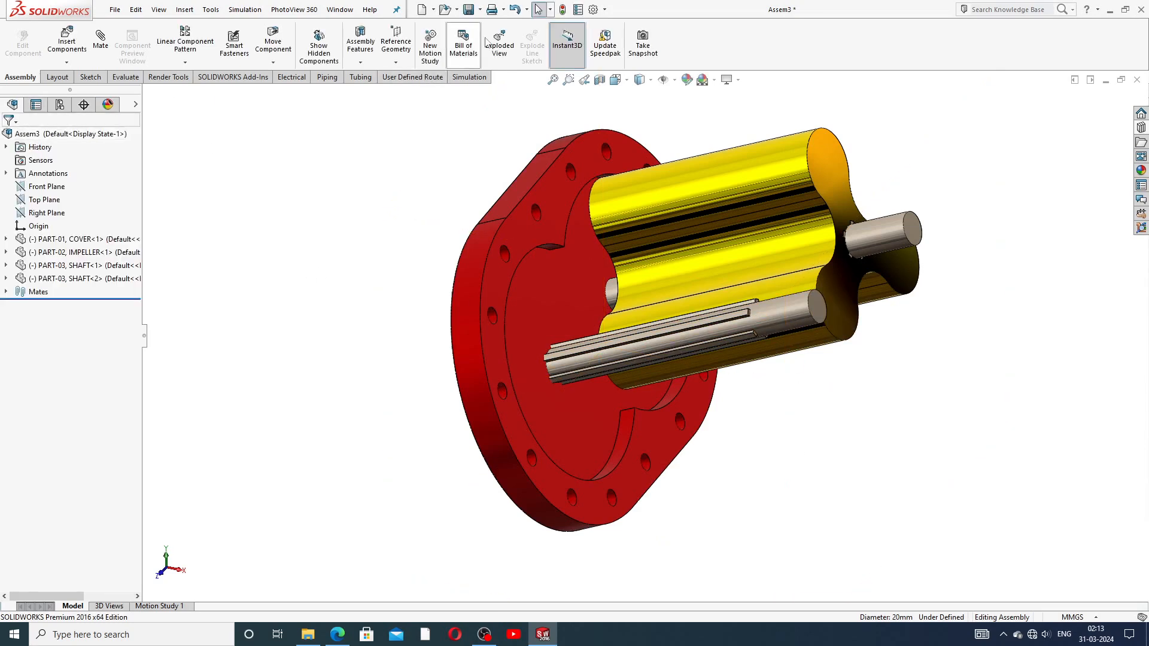
{"action": "left_click", "coordinate": [515, 9]}
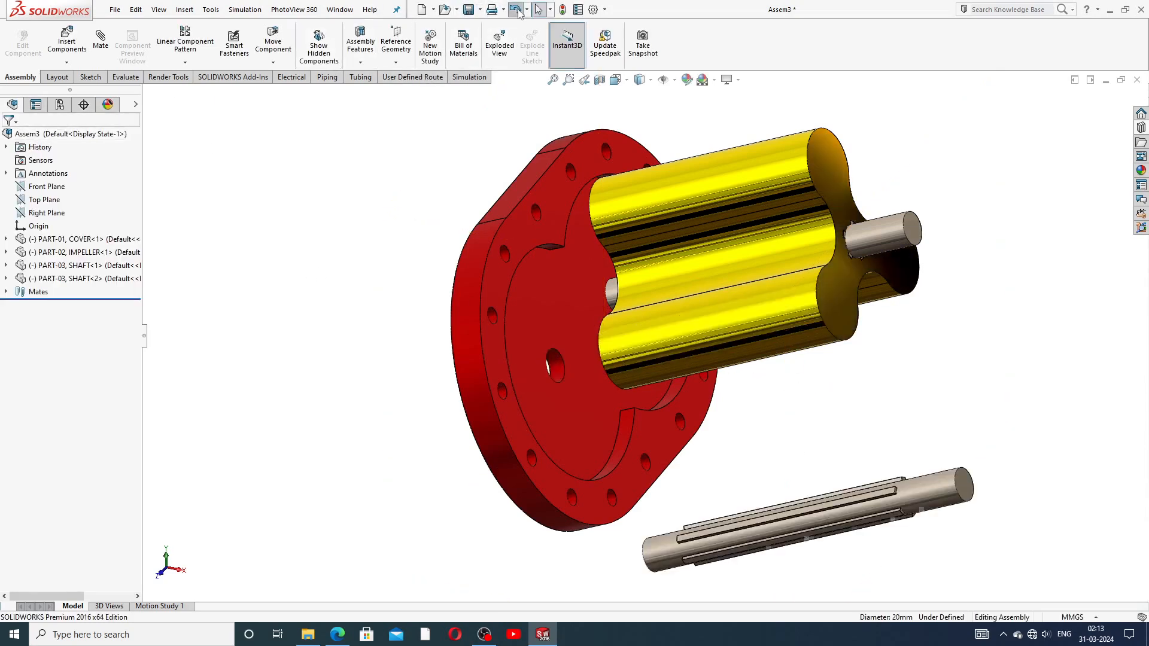
{"action": "middle_click_drag", "start_coordinate": [728, 436], "coordinate": [539, 527]}
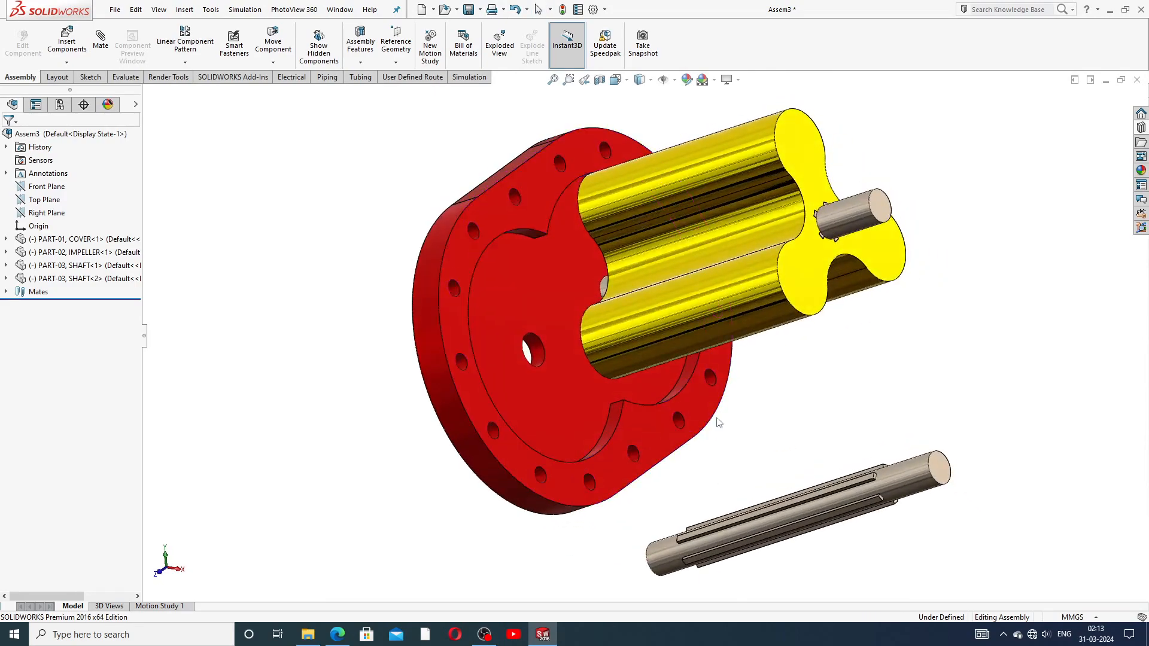
{"action": "left_click", "coordinate": [332, 634]}
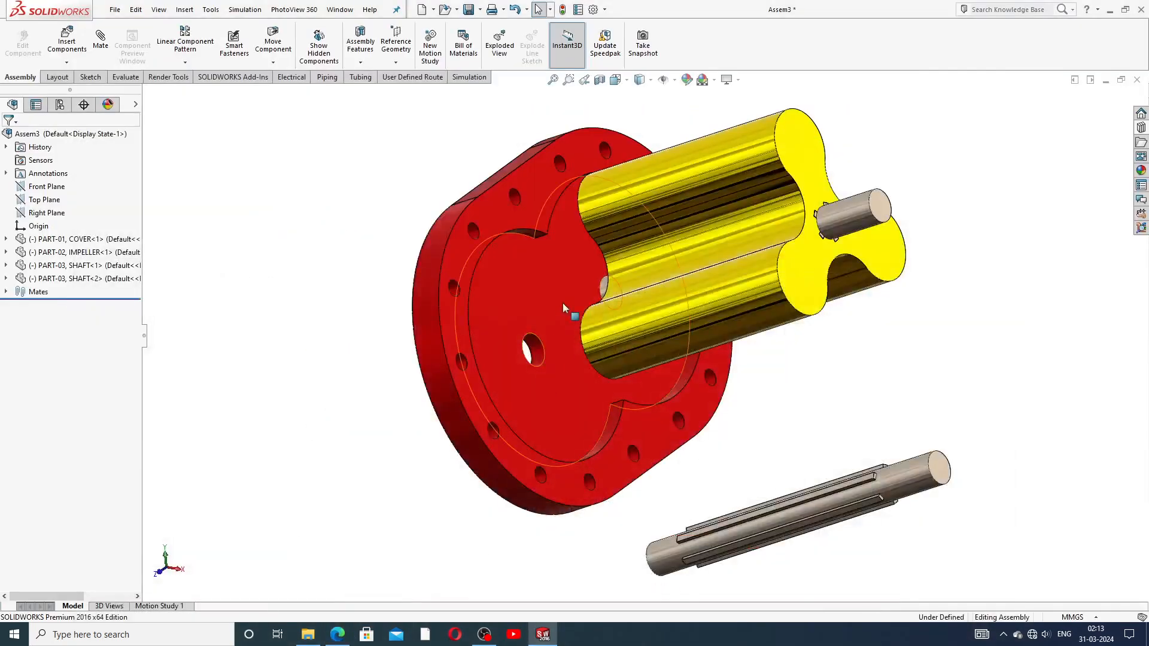
{"action": "middle_click_drag", "start_coordinate": [604, 377], "coordinate": [552, 370]}
Step: Add a Lock mate between the cover's empty lower hole and SHAFT<2>
{"action": "left_click", "coordinate": [99, 44]}
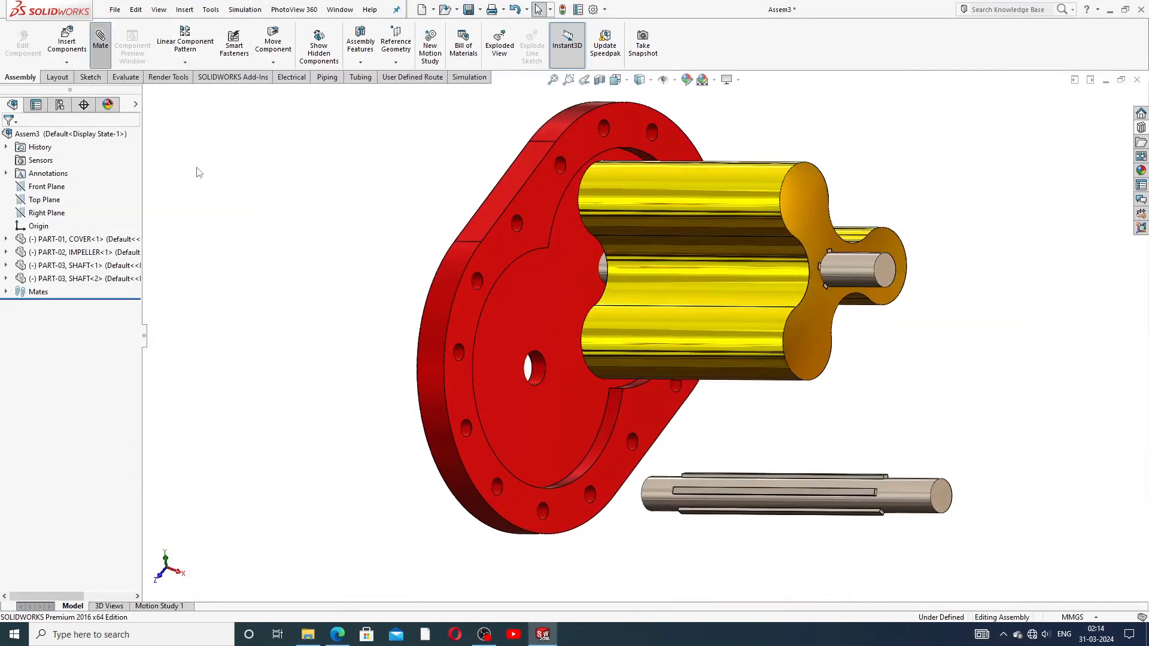
{"action": "left_click", "coordinate": [539, 369]}
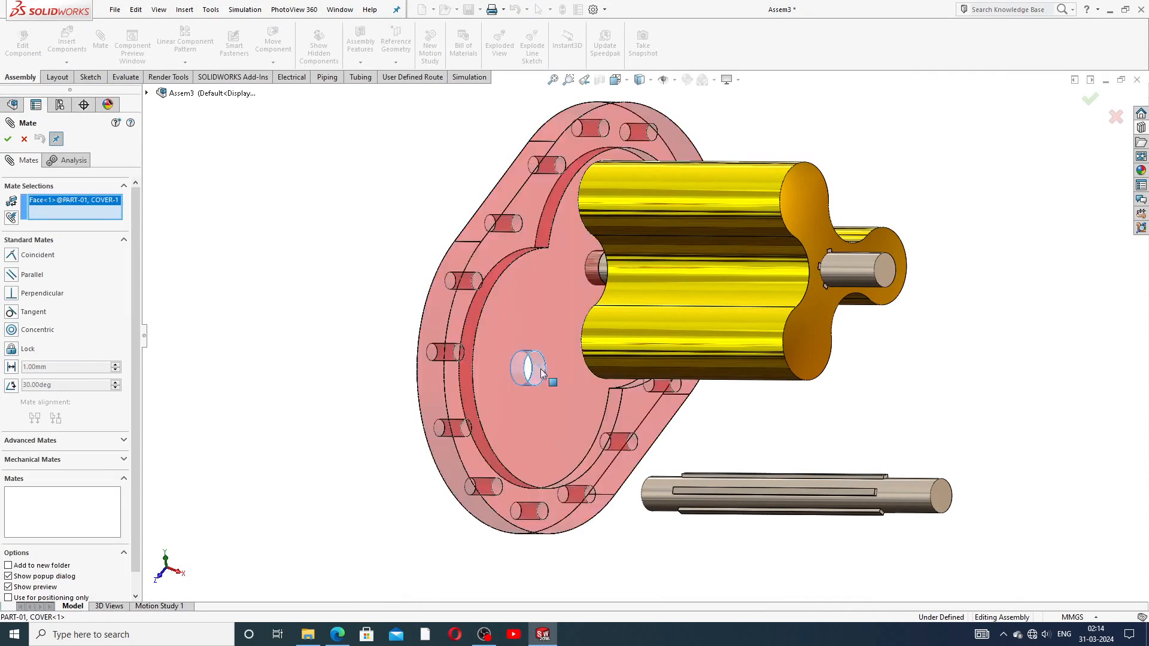
{"action": "left_click", "coordinate": [663, 497]}
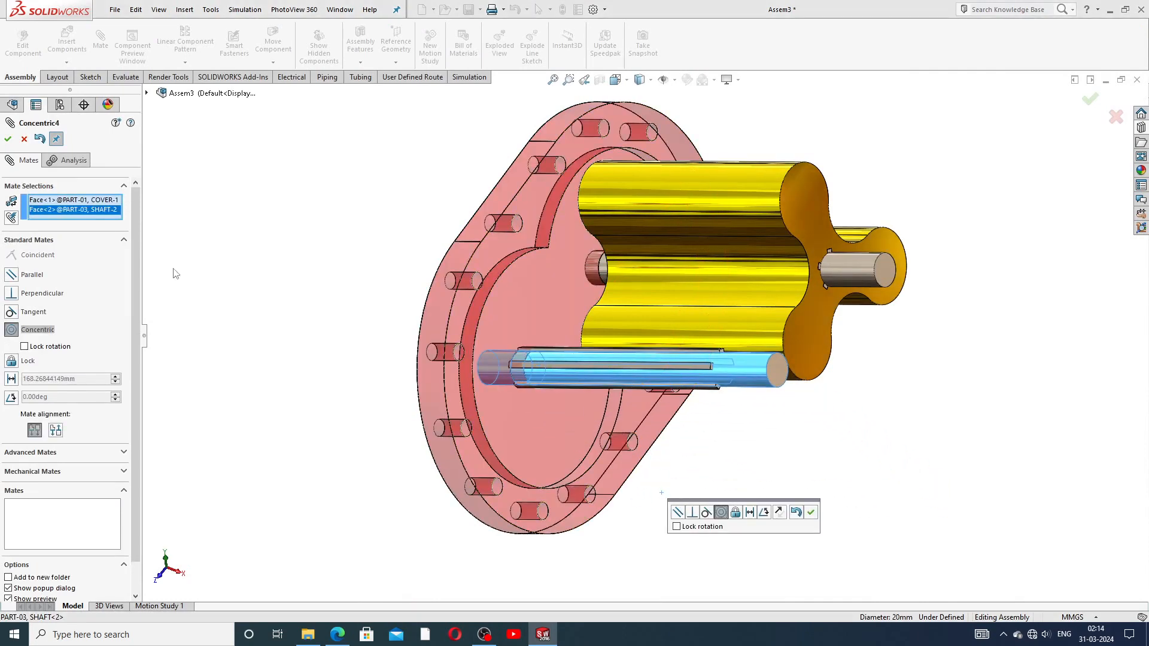
{"action": "left_click", "coordinate": [12, 361]}
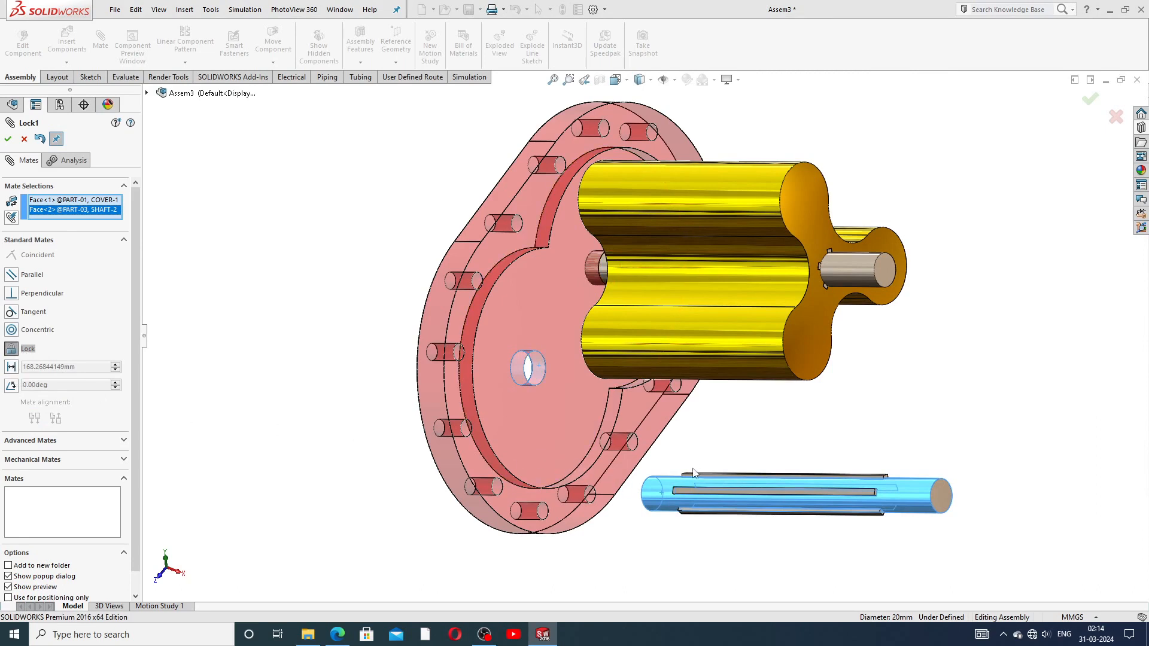
{"action": "left_click", "coordinate": [8, 139]}
Step: Orbit around the gears and shafts, then close the Mate tool
{"action": "middle_click_drag", "start_coordinate": [712, 482], "coordinate": [847, 423]}
{"action": "middle_click_drag", "start_coordinate": [846, 373], "coordinate": [853, 301]}
{"action": "middle_click_drag", "start_coordinate": [723, 290], "coordinate": [654, 219]}
{"action": "left_click", "coordinate": [27, 140]}
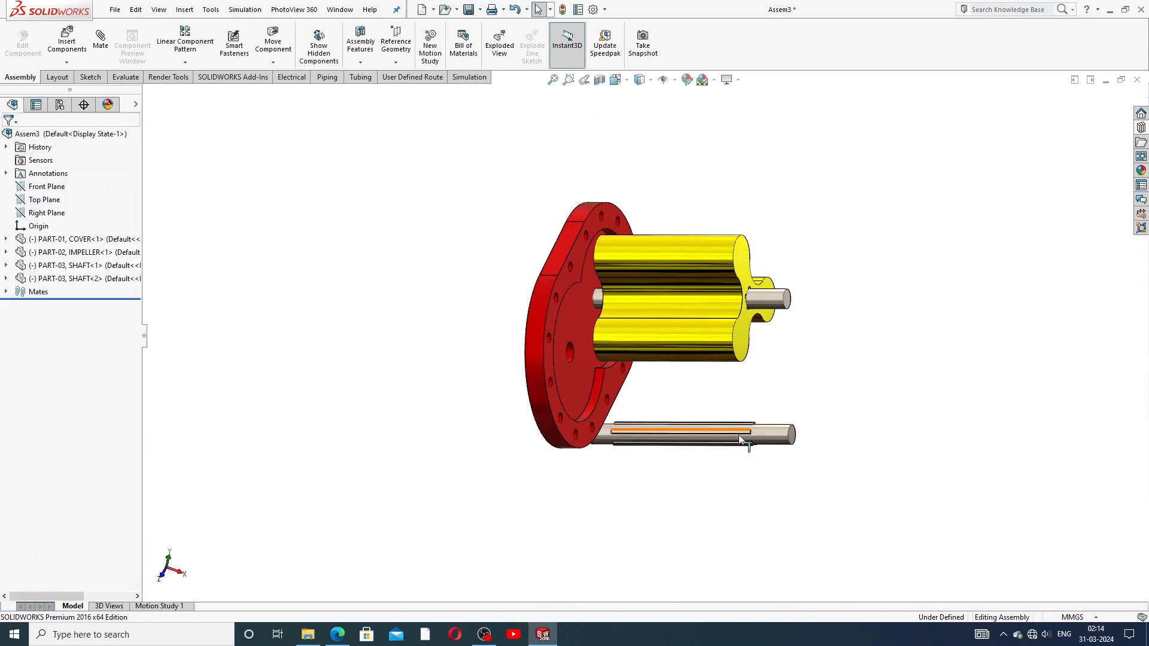
{"action": "scroll", "coordinate": [714, 422], "scroll_direction": "down", "scroll_amount": 2}
{"action": "middle_click_drag", "start_coordinate": [713, 424], "coordinate": [672, 395]}
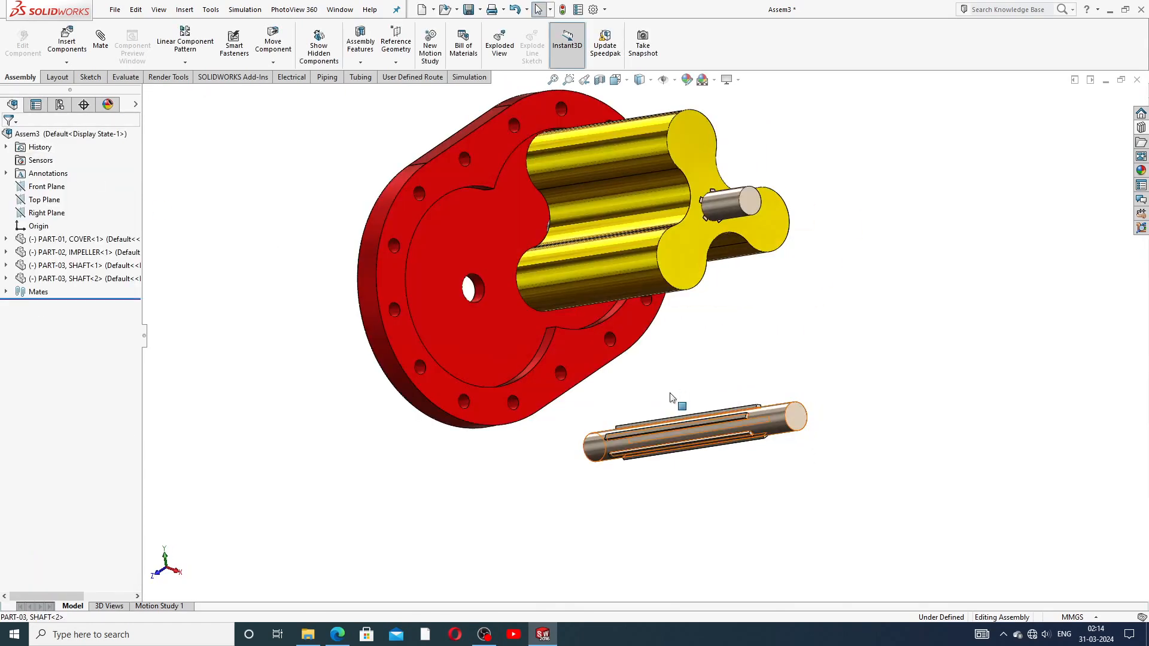
Step: Undo to remove SHAFT<2> and Ctrl-drag a fresh shaft copy, SHAFT<3>, below the assembly
{"action": "left_click", "coordinate": [518, 13]}
{"action": "left_click", "coordinate": [518, 13]}
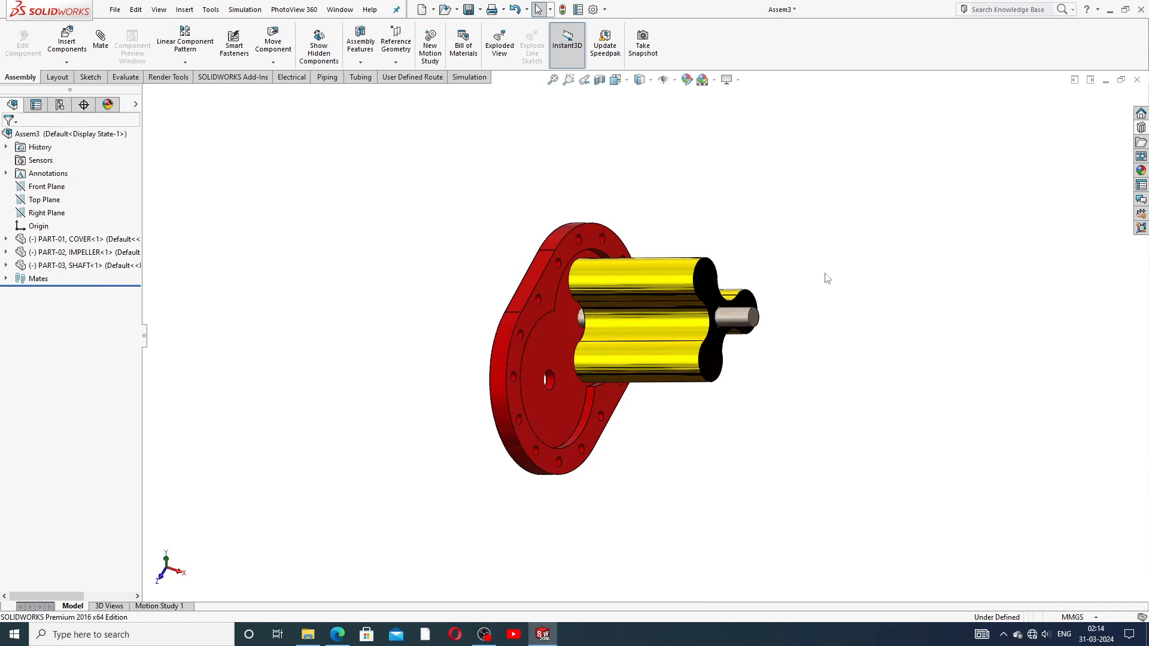
{"action": "left_click_drag", "start_coordinate": [748, 323], "coordinate": [751, 470], "text": "ctrl"}
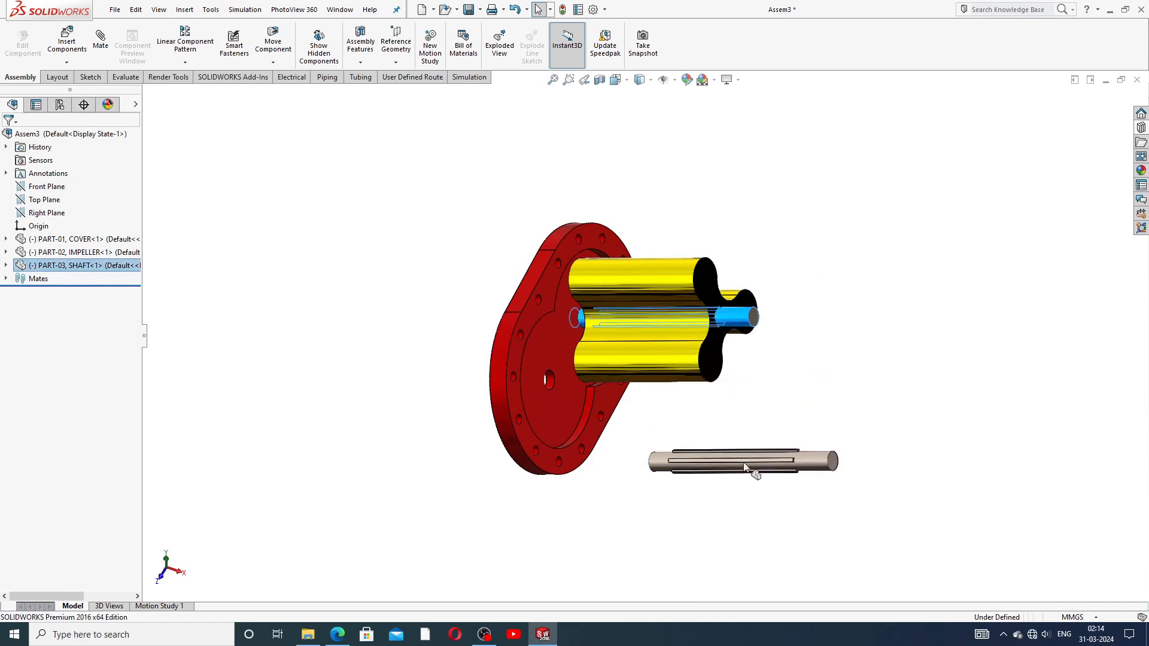
{"action": "scroll", "coordinate": [675, 505], "scroll_direction": "down", "scroll_amount": 3}
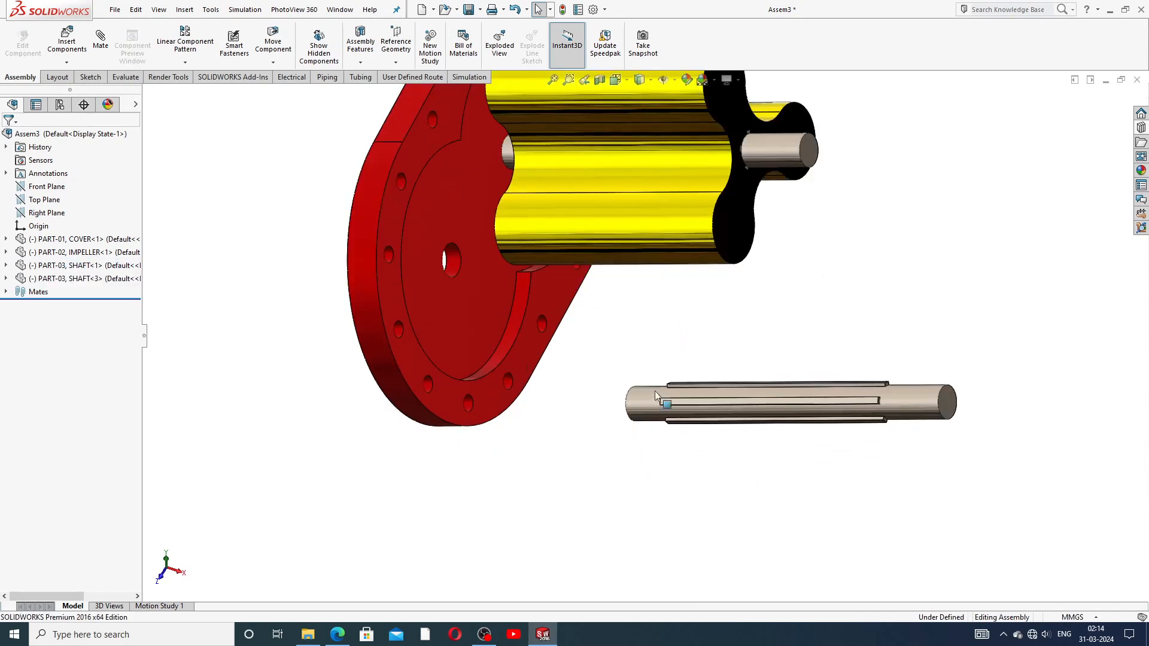
Step: Mate the new shaft concentric with the cover's empty lower hole
{"action": "left_click", "coordinate": [457, 261]}
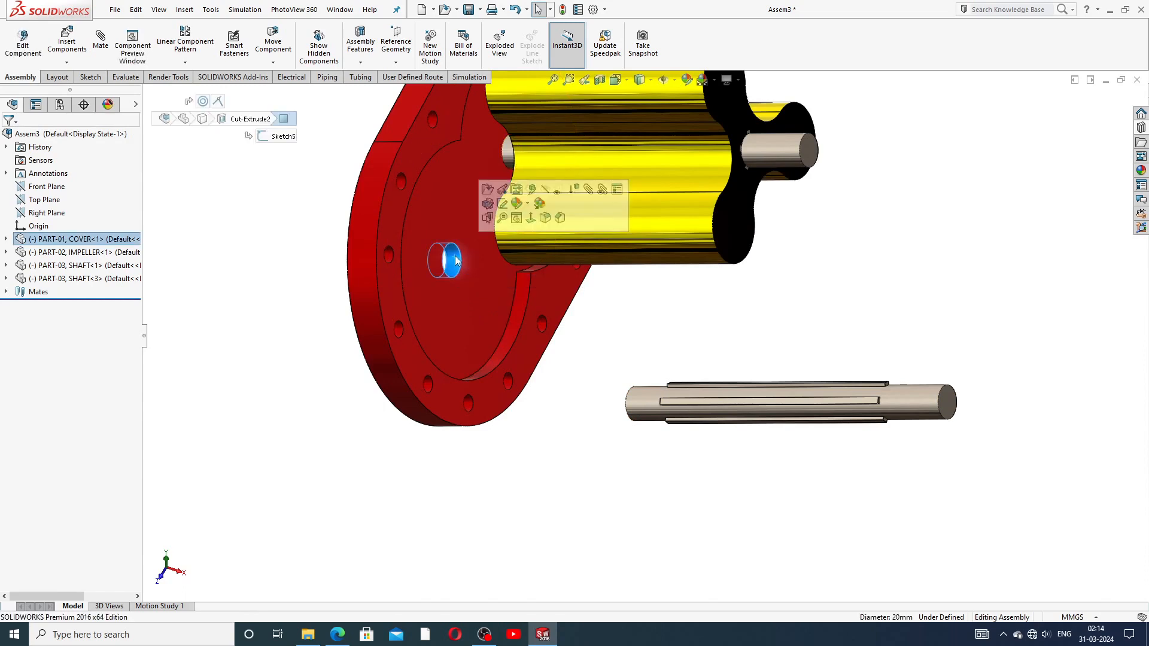
{"action": "left_click", "coordinate": [816, 303]}
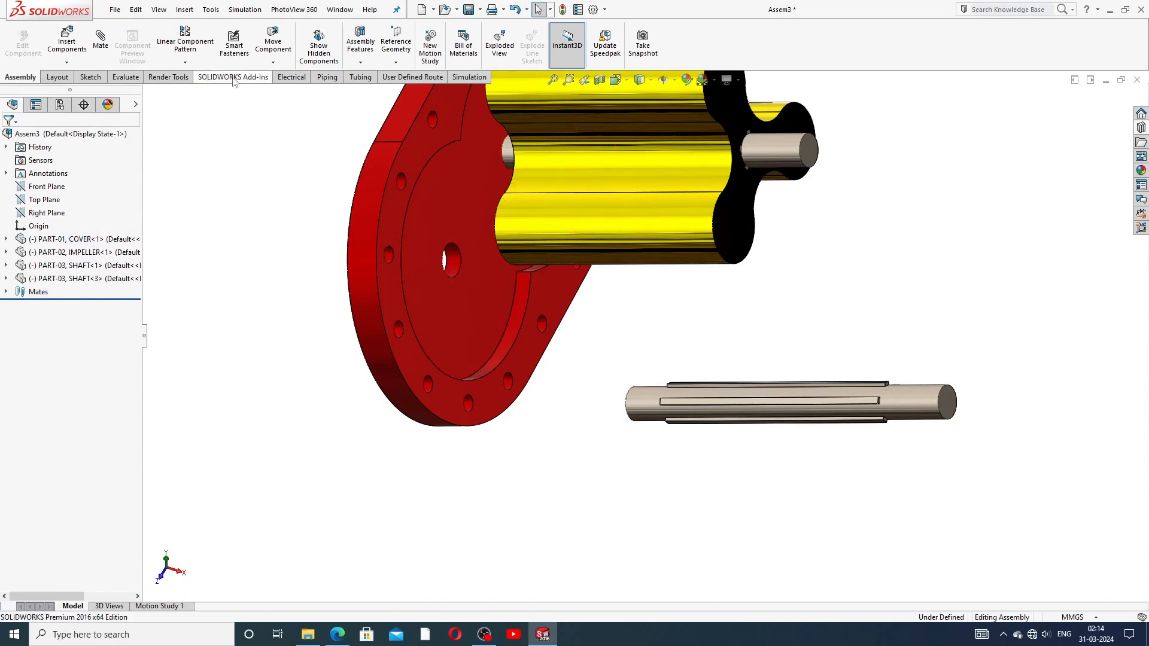
{"action": "left_click", "coordinate": [101, 41]}
{"action": "left_click", "coordinate": [453, 263]}
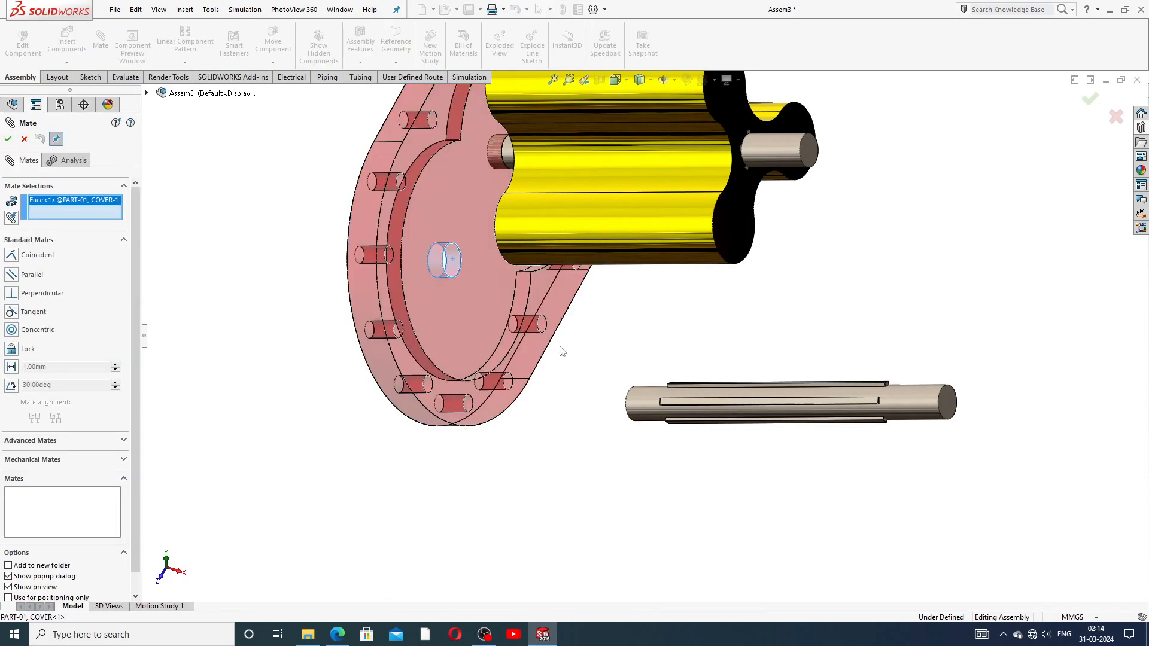
{"action": "left_click", "coordinate": [648, 402]}
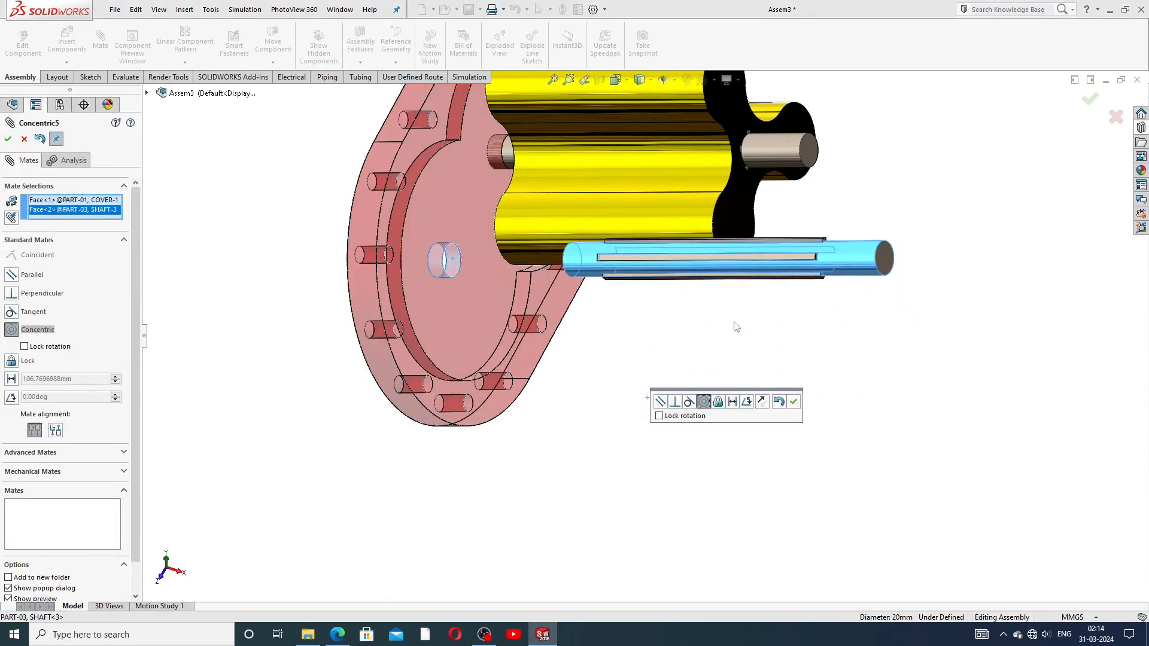
{"action": "left_click", "coordinate": [793, 402]}
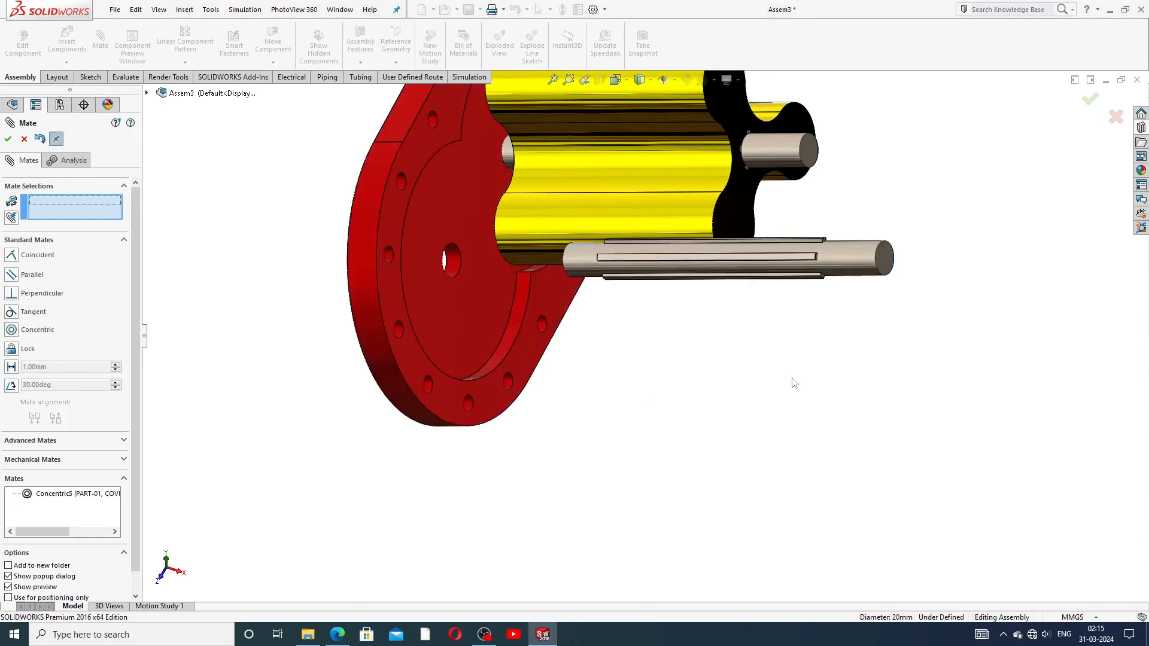
Step: Slide the new shaft along its axis until its end meets the cover
{"action": "middle_click_drag", "start_coordinate": [756, 259], "coordinate": [627, 436]}
{"action": "scroll", "coordinate": [651, 397], "scroll_direction": "up", "scroll_amount": 3}
{"action": "middle_click_drag", "start_coordinate": [630, 355], "coordinate": [609, 392]}
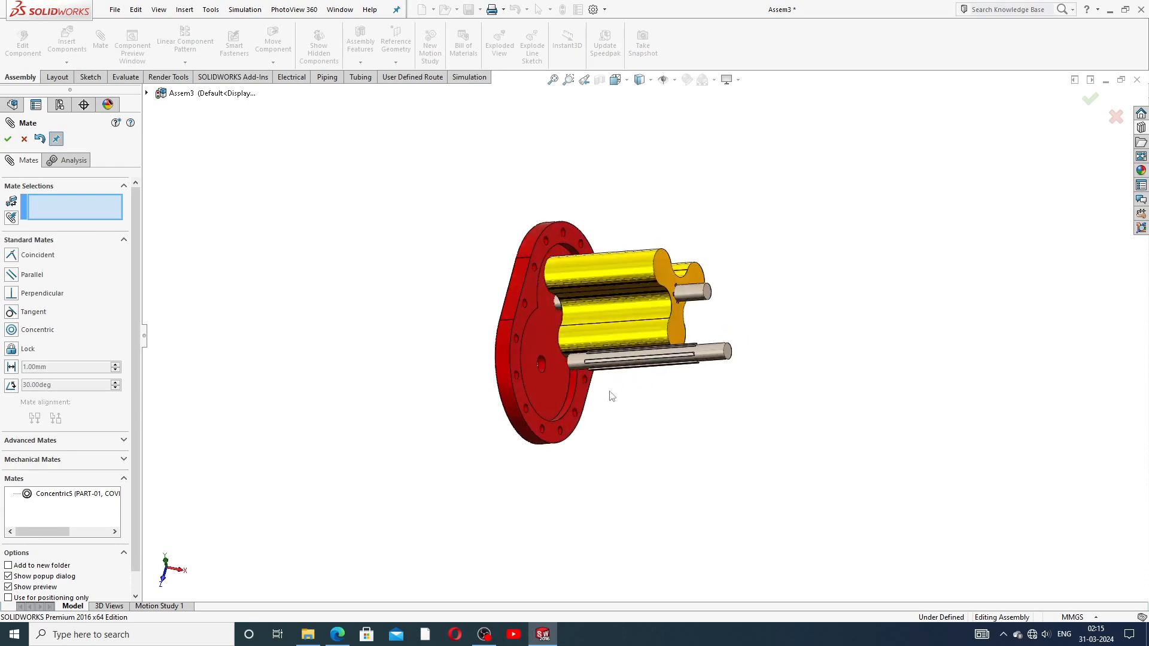
{"action": "mouse_move", "coordinate": [592, 359]}
{"action": "left_mouse_down"}
{"action": "mouse_move", "coordinate": [505, 365]}
{"action": "mouse_move", "coordinate": [584, 377]}
{"action": "left_mouse_up"}
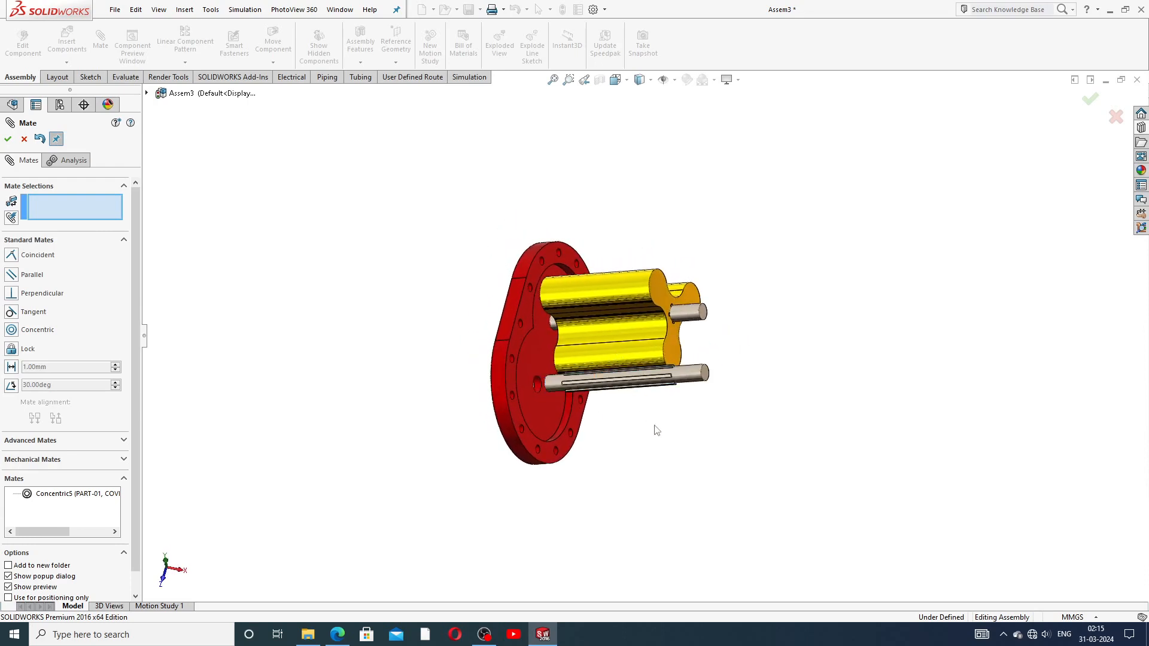
{"action": "scroll", "coordinate": [579, 383], "scroll_direction": "down", "scroll_amount": 3}
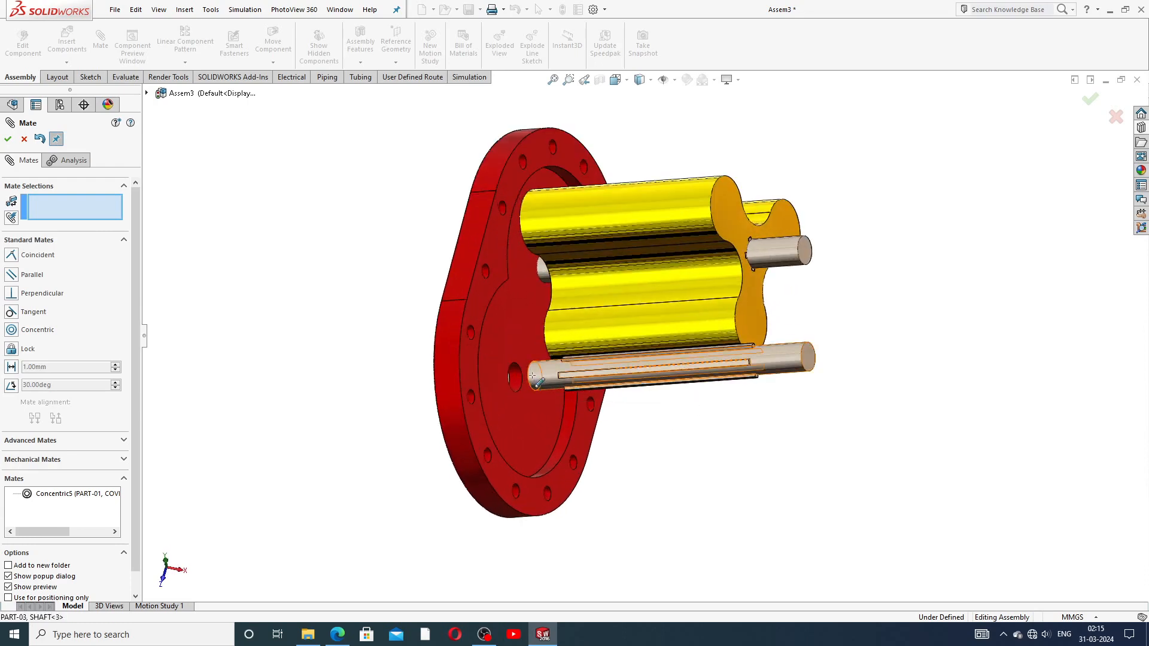
{"action": "mouse_move", "coordinate": [530, 374]}
{"action": "middle_mouse_down"}
{"action": "mouse_move", "coordinate": [488, 371]}
{"action": "mouse_move", "coordinate": [517, 383]}
{"action": "middle_mouse_up"}
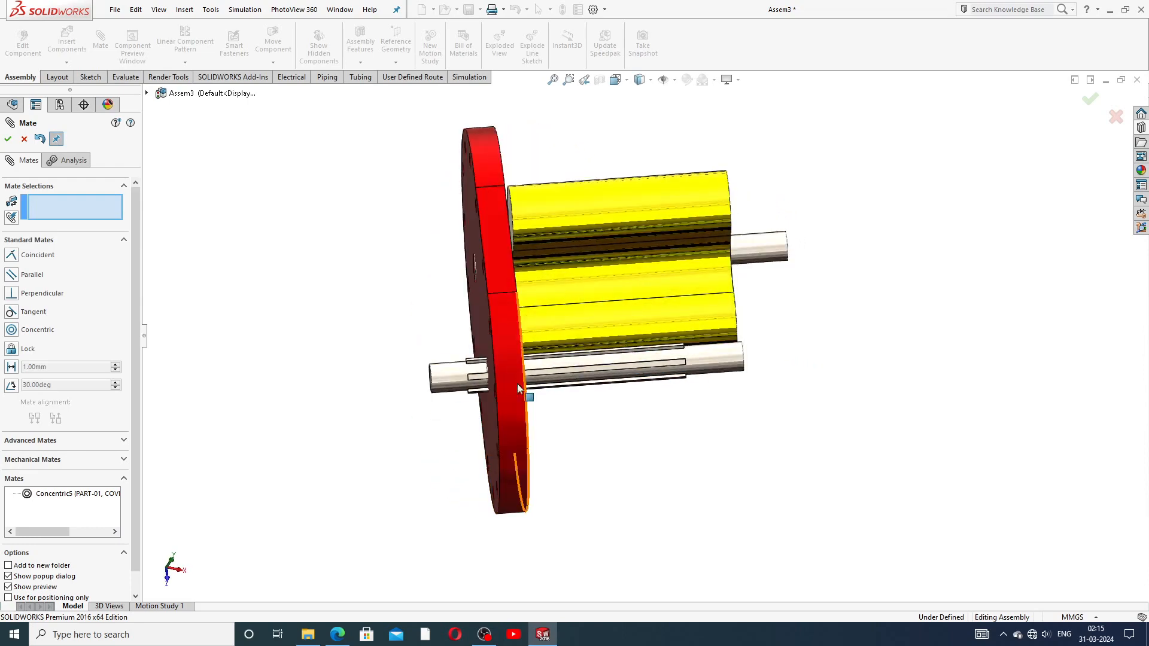
{"action": "scroll", "coordinate": [440, 395], "scroll_direction": "down", "scroll_amount": 3}
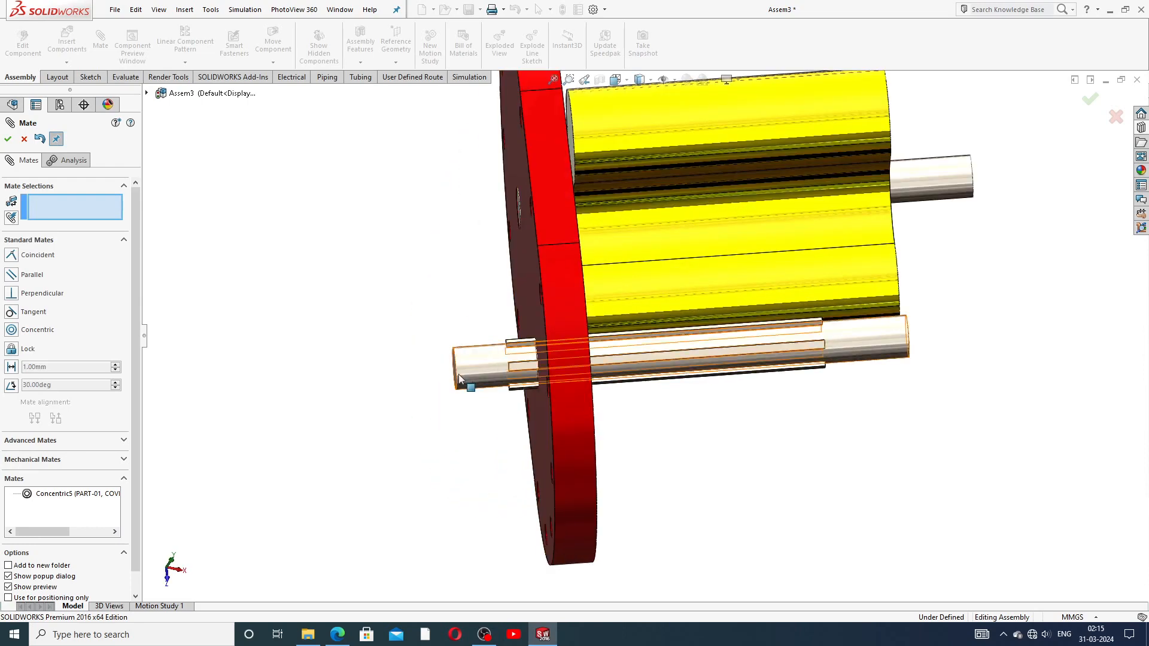
{"action": "left_click_drag", "start_coordinate": [458, 375], "coordinate": [478, 381]}
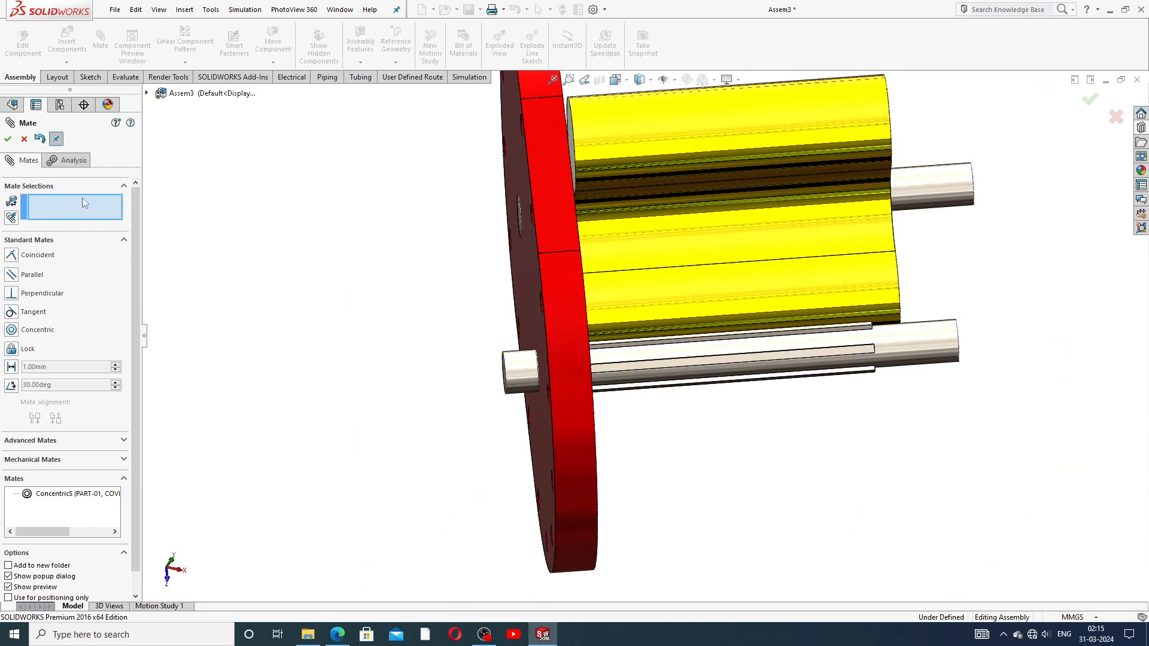
Step: Try mating the shaft face to the cover's back face, then cancel the over-defining Tangent mate
{"action": "left_click", "coordinate": [519, 369]}
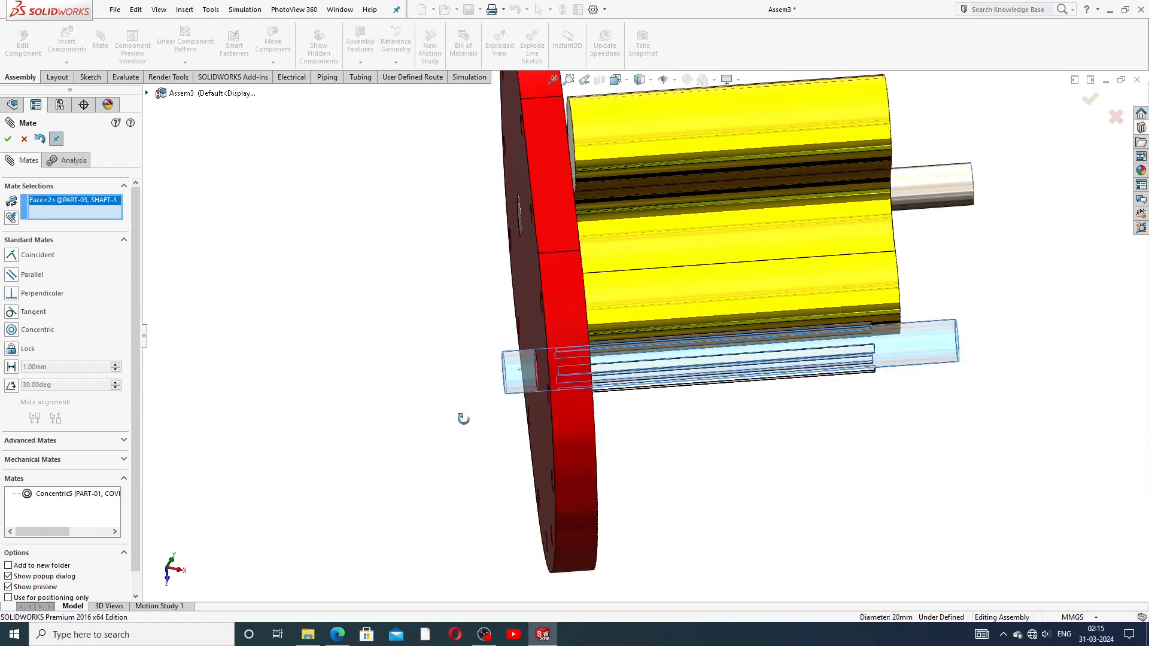
{"action": "middle_click_drag", "start_coordinate": [463, 418], "coordinate": [551, 412]}
{"action": "left_click", "coordinate": [551, 412]}
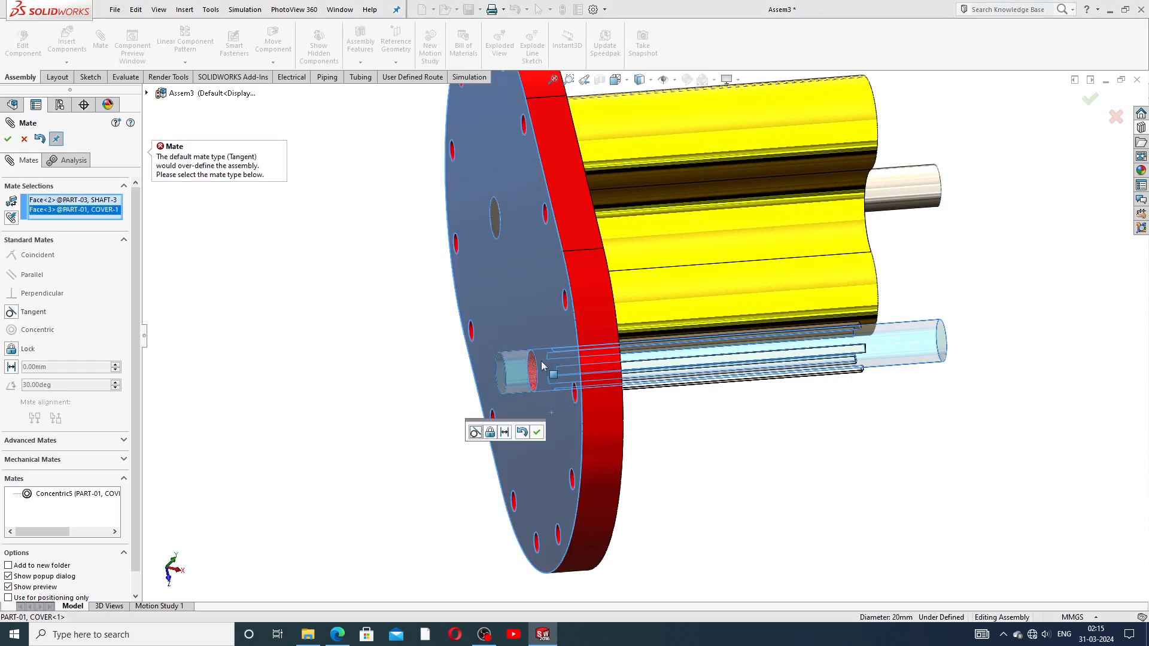
{"action": "left_click", "coordinate": [23, 139]}
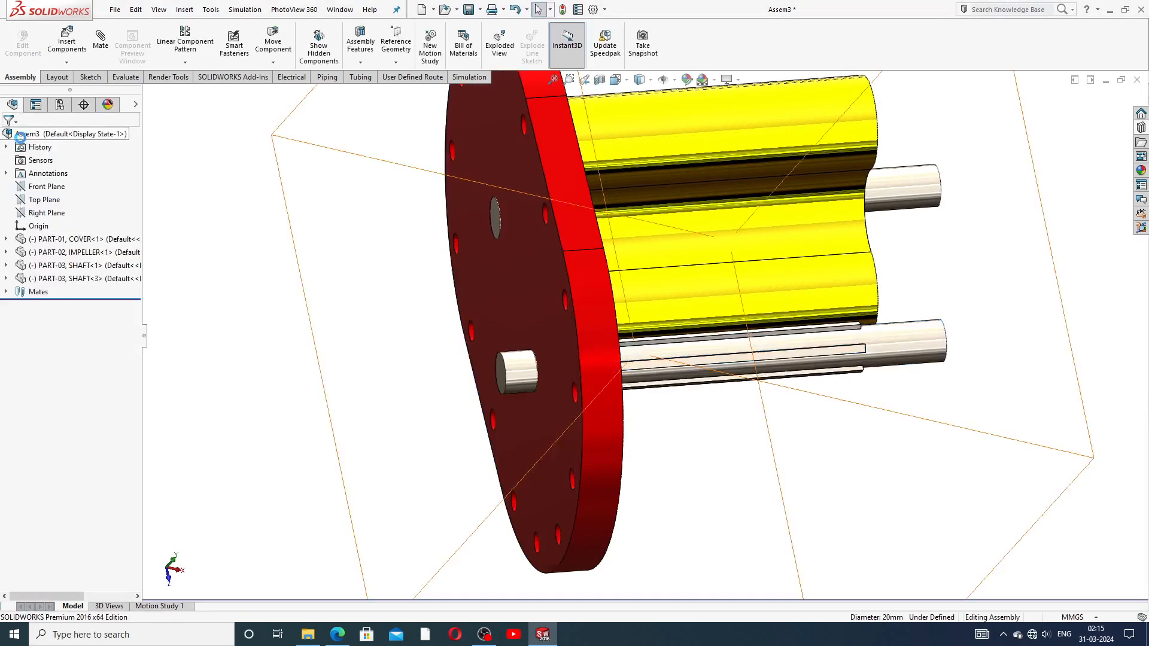
{"action": "middle_click_drag", "start_coordinate": [491, 386], "coordinate": [524, 388]}
{"action": "scroll", "coordinate": [549, 392], "scroll_direction": "down", "scroll_amount": 3}
{"action": "middle_click_drag", "start_coordinate": [665, 407], "coordinate": [713, 405]}
{"action": "left_click", "coordinate": [781, 366]}
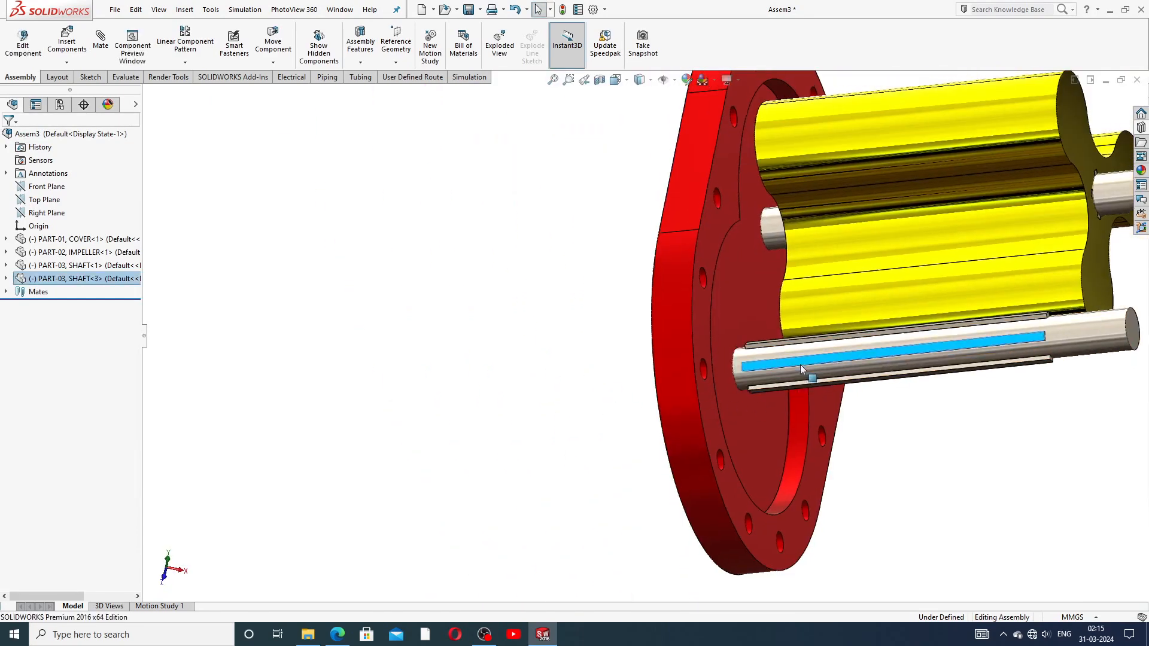
{"action": "middle_click_drag", "start_coordinate": [799, 365], "coordinate": [870, 430]}
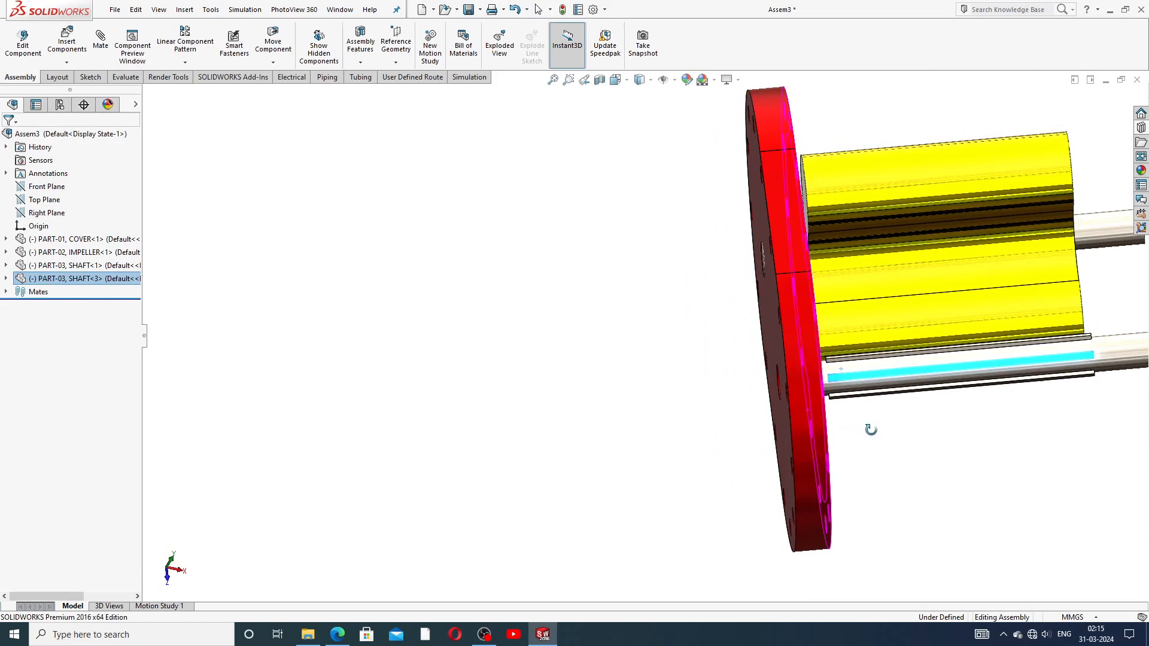
Step: Lock SHAFT<3>'s end face to the cover's back face, then exit mating
{"action": "left_click", "coordinate": [880, 377]}
{"action": "scroll", "coordinate": [903, 455], "scroll_direction": "down", "scroll_amount": 2}
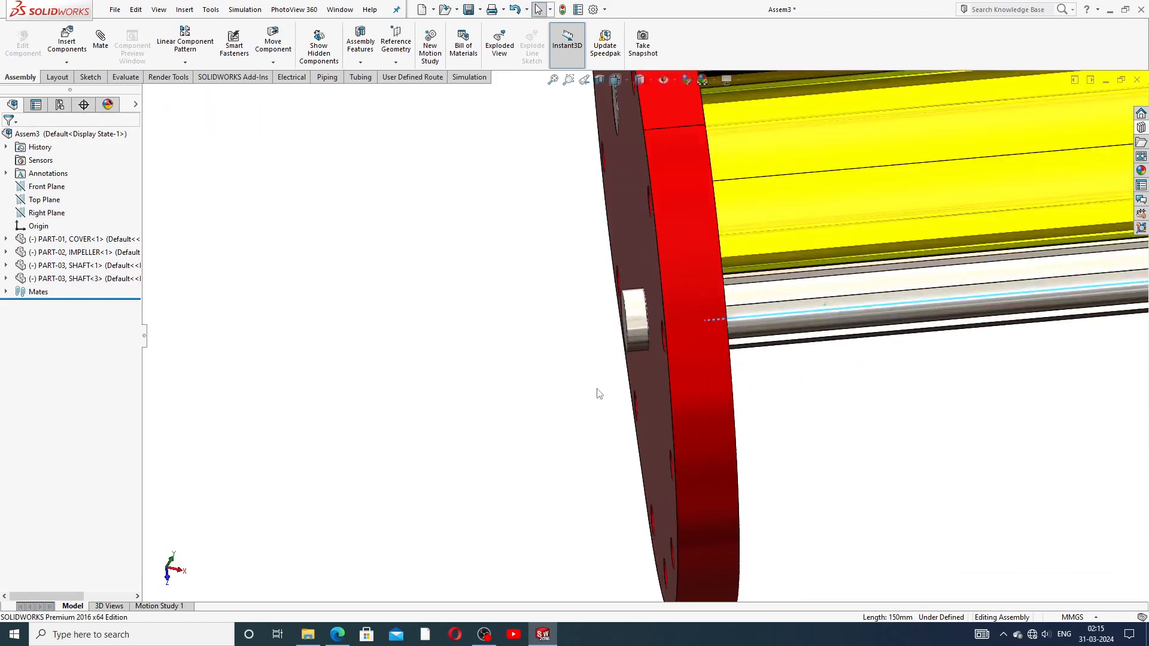
{"action": "scroll", "coordinate": [634, 312], "scroll_direction": "down", "scroll_amount": 2}
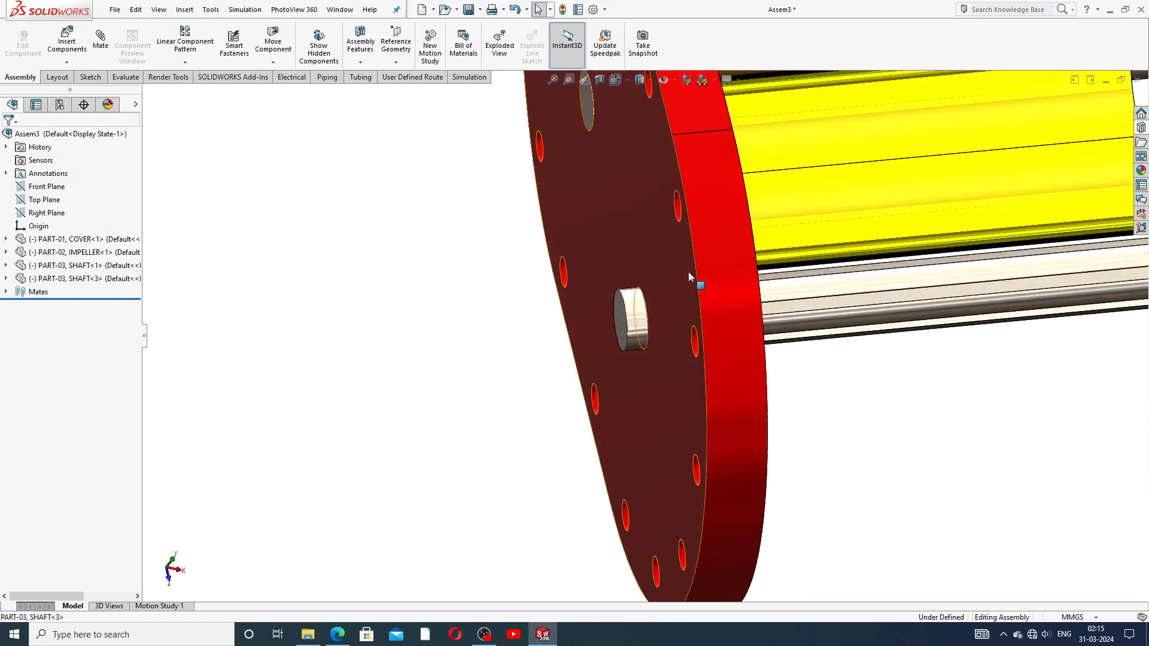
{"action": "left_click", "coordinate": [673, 265]}
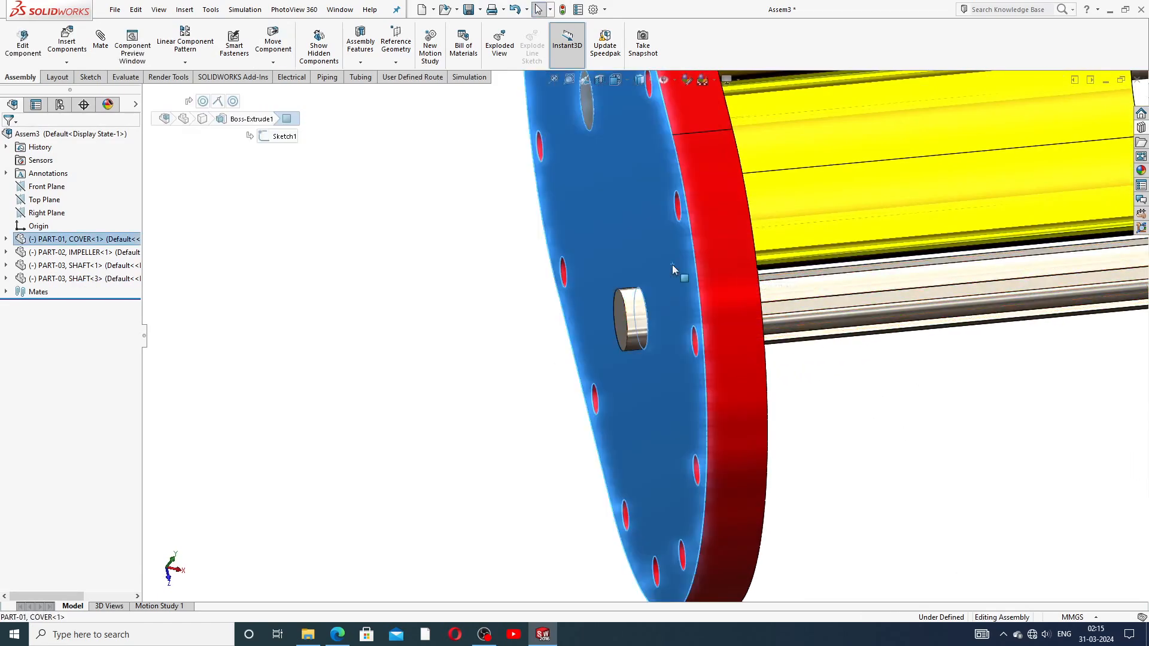
{"action": "left_click", "coordinate": [100, 45]}
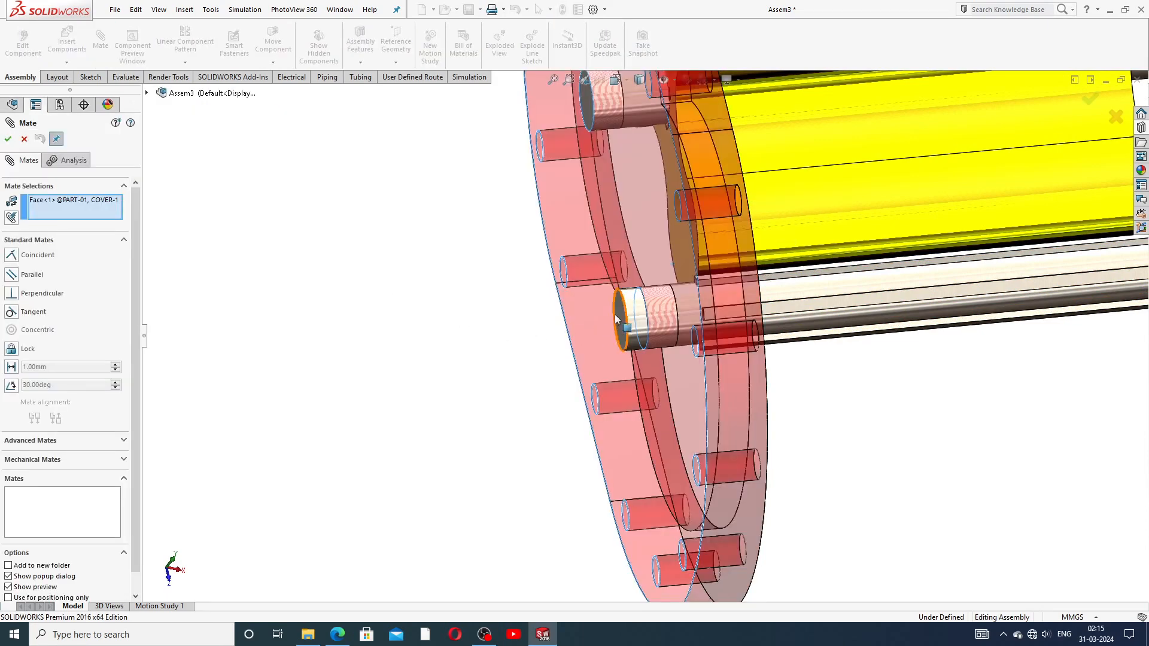
{"action": "left_click", "coordinate": [618, 317]}
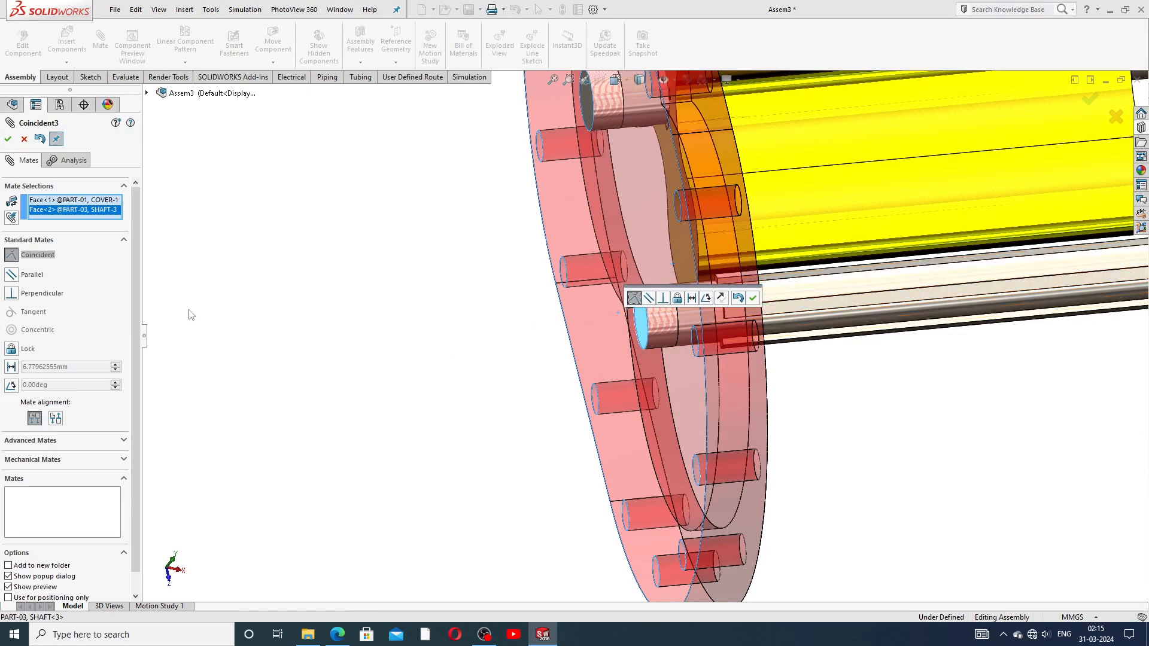
{"action": "left_click", "coordinate": [31, 349]}
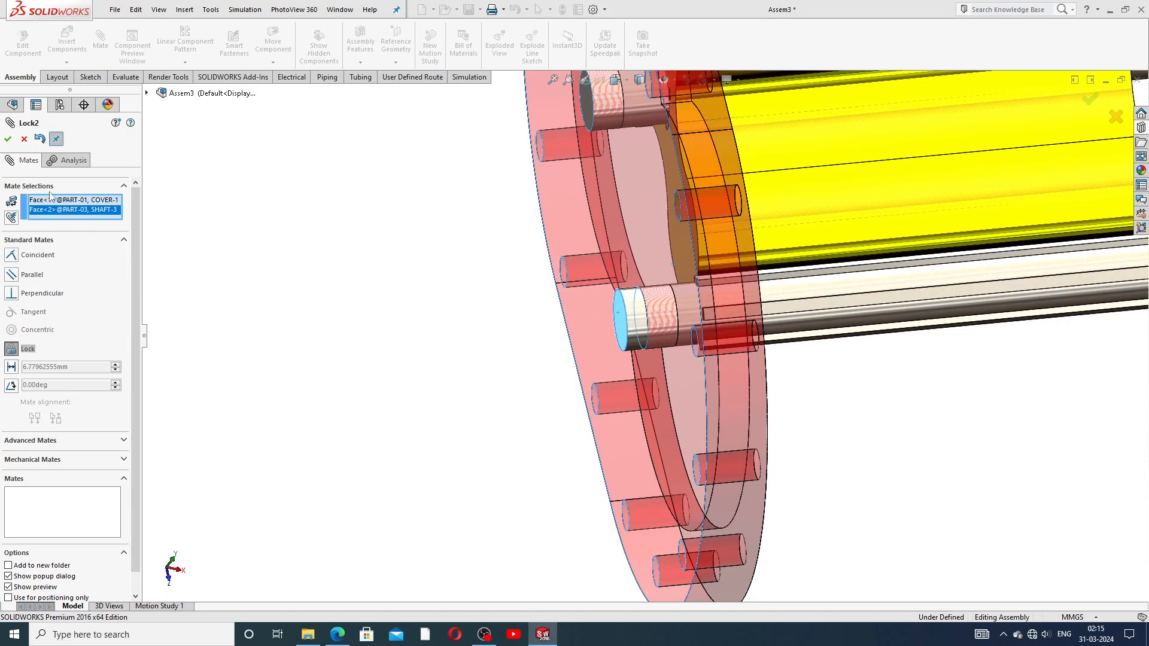
{"action": "left_click", "coordinate": [9, 139]}
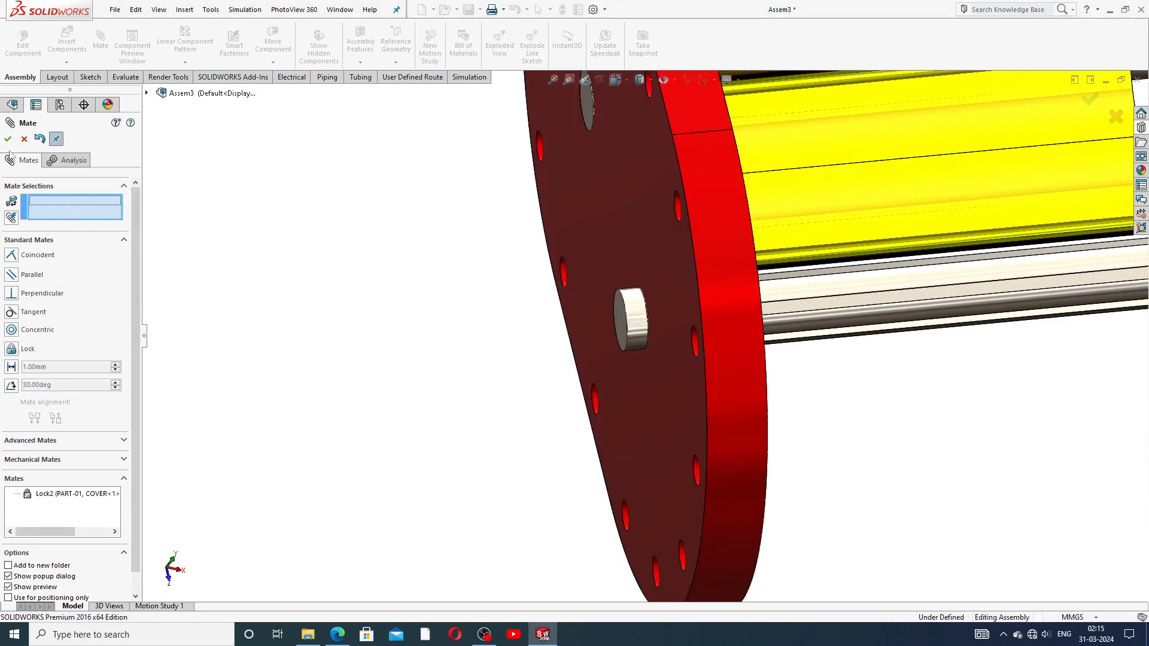
{"action": "left_click", "coordinate": [24, 139]}
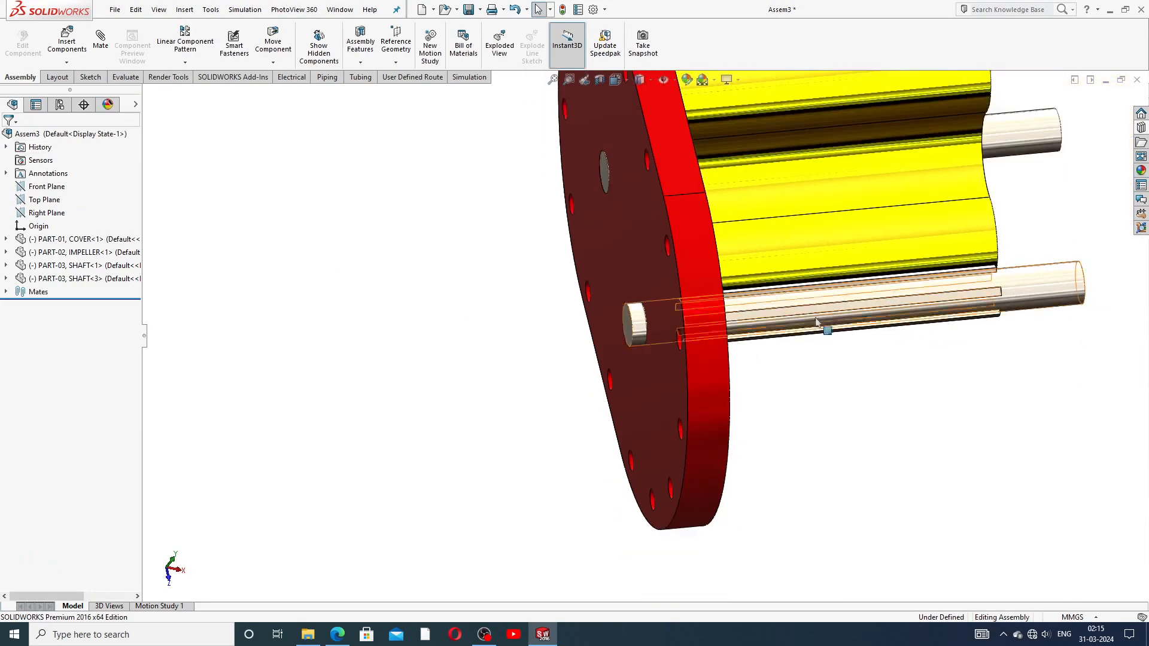
Step: Ctrl-drag the impeller to the right to create IMPELLER<2> beside the first
{"action": "left_click", "coordinate": [847, 307]}
{"action": "middle_click_drag", "start_coordinate": [848, 307], "coordinate": [715, 346], "text": "ctrl"}
{"action": "left_click", "coordinate": [722, 418]}
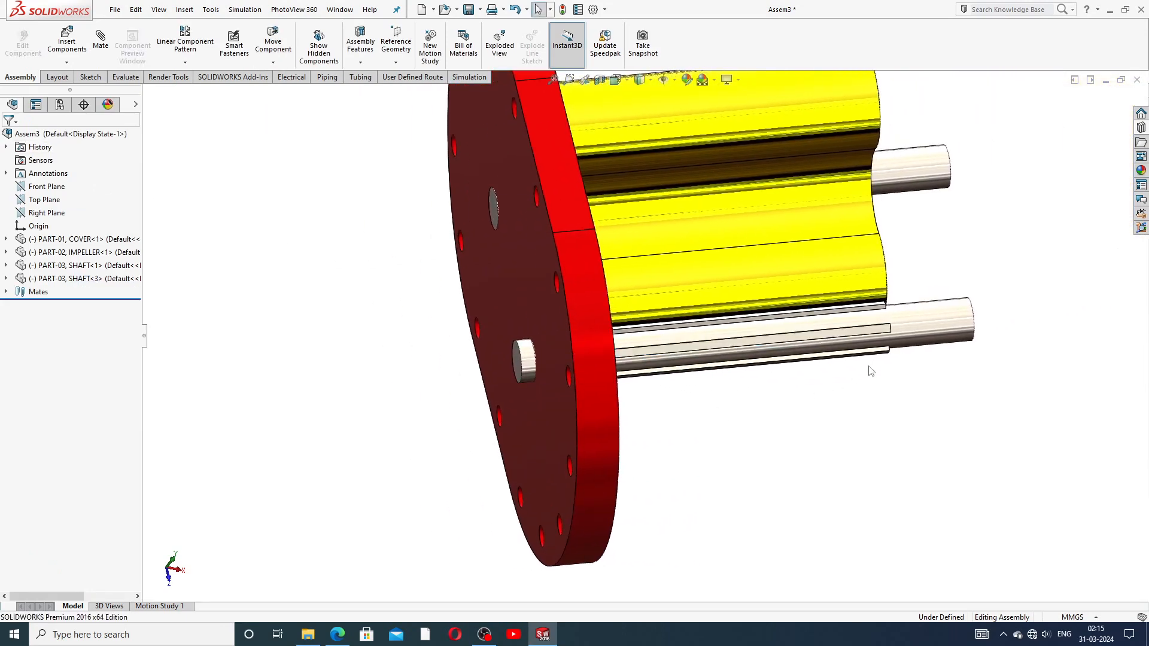
{"action": "middle_click_drag", "start_coordinate": [874, 366], "coordinate": [802, 344]}
{"action": "scroll", "coordinate": [802, 343], "scroll_direction": "up", "scroll_amount": 4}
{"action": "mouse_move", "coordinate": [831, 291]}
{"action": "middle_mouse_down"}
{"action": "mouse_move", "coordinate": [839, 316]}
{"action": "mouse_move", "coordinate": [857, 304]}
{"action": "mouse_move", "coordinate": [826, 223]}
{"action": "mouse_move", "coordinate": [954, 285]}
{"action": "mouse_move", "coordinate": [893, 309]}
{"action": "mouse_move", "coordinate": [880, 293]}
{"action": "mouse_move", "coordinate": [818, 305]}
{"action": "mouse_move", "coordinate": [818, 286]}
{"action": "middle_mouse_up"}
{"action": "scroll", "coordinate": [783, 323], "scroll_direction": "down", "scroll_amount": 2}
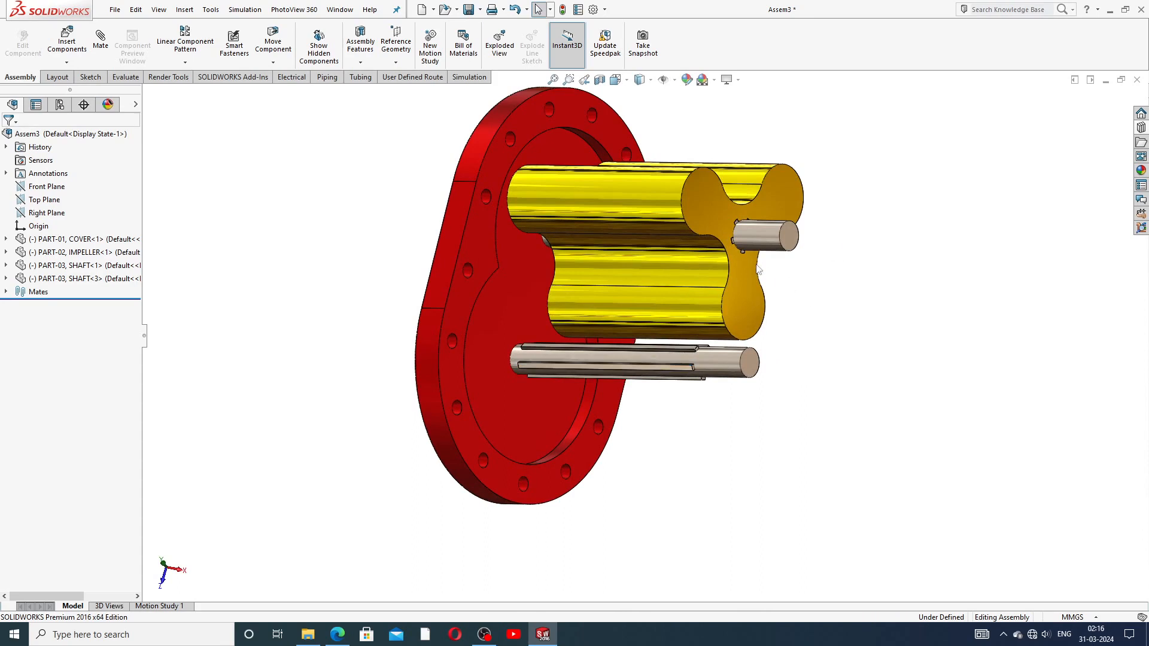
{"action": "scroll", "coordinate": [430, 324], "scroll_direction": "up", "scroll_amount": 3}
{"action": "scroll", "coordinate": [579, 230], "scroll_direction": "down", "scroll_amount": 2}
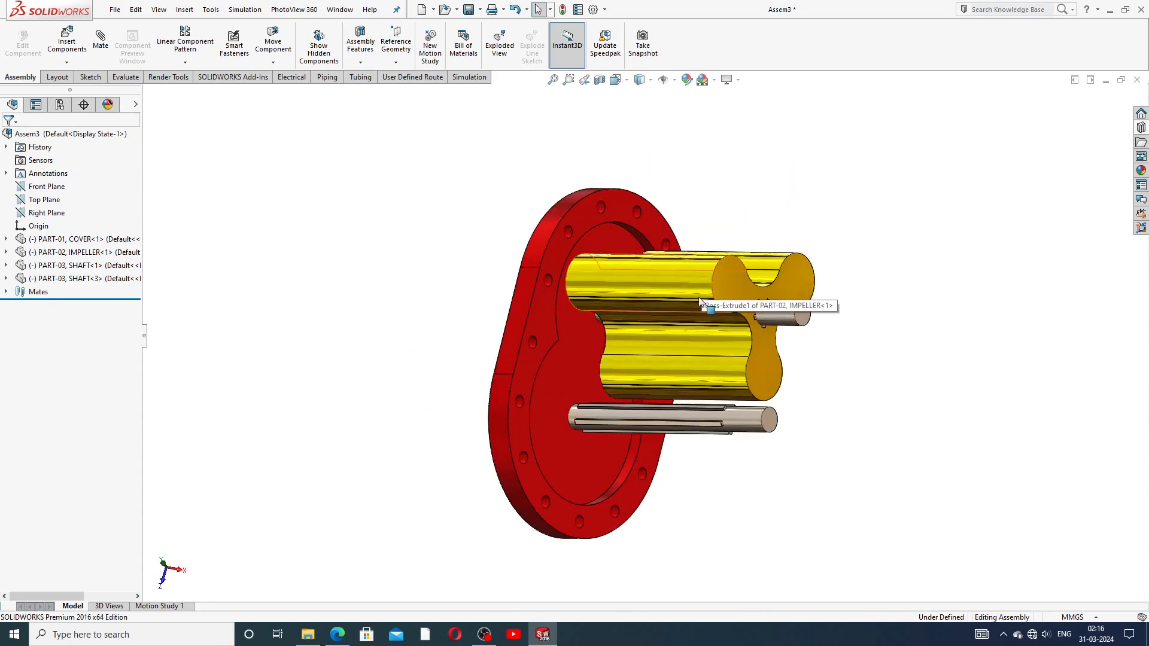
{"action": "left_click_drag", "start_coordinate": [680, 291], "coordinate": [928, 287], "text": "ctrl"}
{"action": "mouse_move", "coordinate": [963, 339]}
{"action": "middle_mouse_down"}
{"action": "mouse_move", "coordinate": [984, 342]}
{"action": "mouse_move", "coordinate": [972, 358]}
{"action": "middle_mouse_up"}
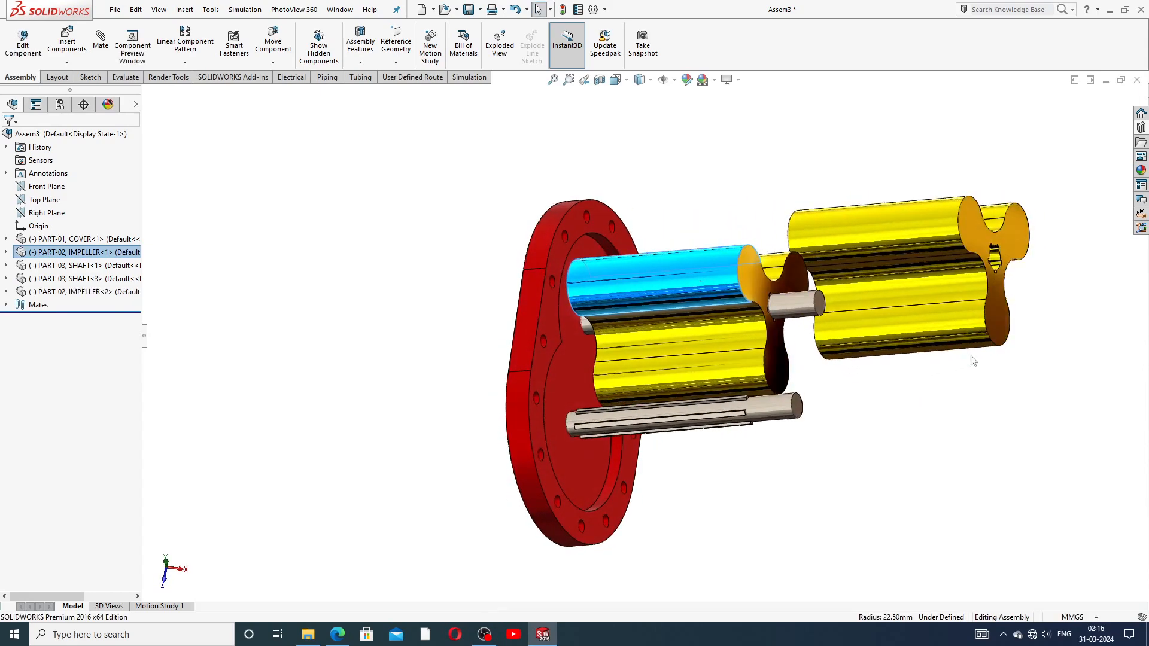
{"action": "scroll", "coordinate": [1009, 285], "scroll_direction": "down", "scroll_amount": 1}
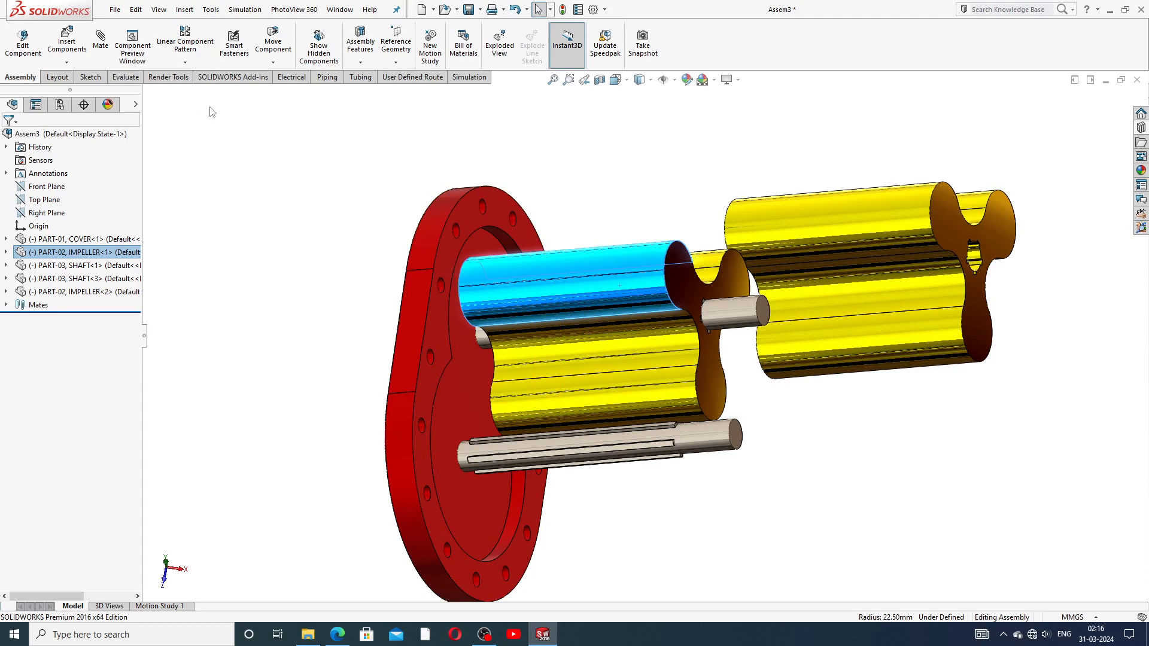
{"action": "left_click", "coordinate": [210, 148]}
Step: Mate the second impeller's bore concentric with the second shaft and slide it along
{"action": "left_click", "coordinate": [101, 39]}
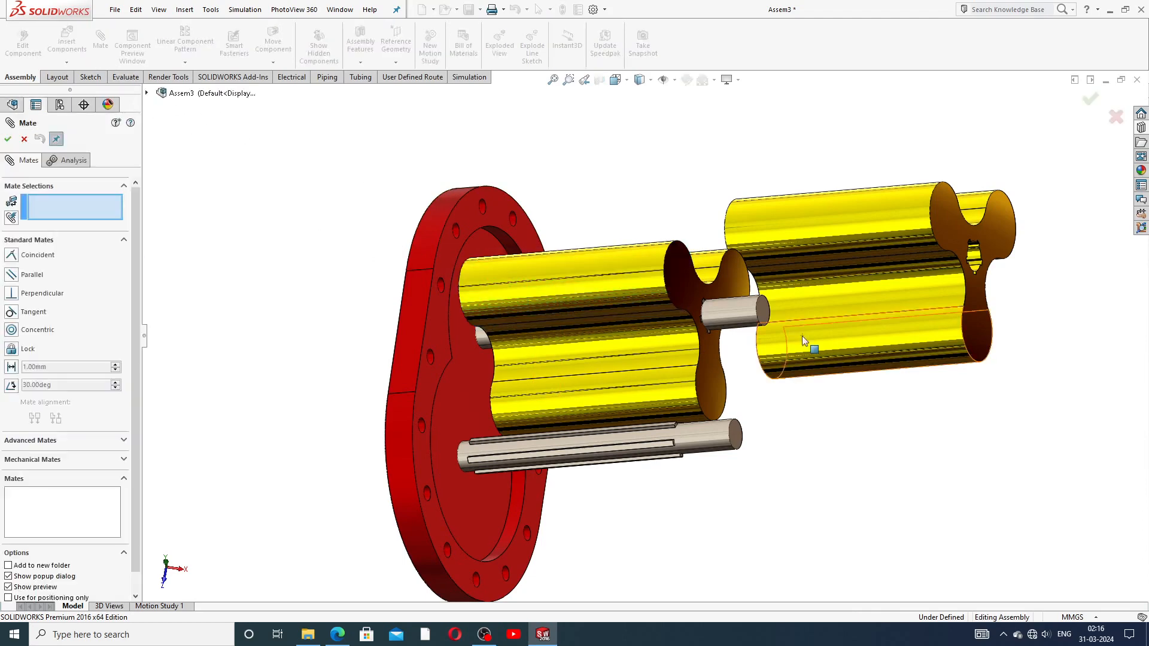
{"action": "scroll", "coordinate": [805, 336], "scroll_direction": "down", "scroll_amount": 1}
{"action": "scroll", "coordinate": [878, 352], "scroll_direction": "down", "scroll_amount": 1}
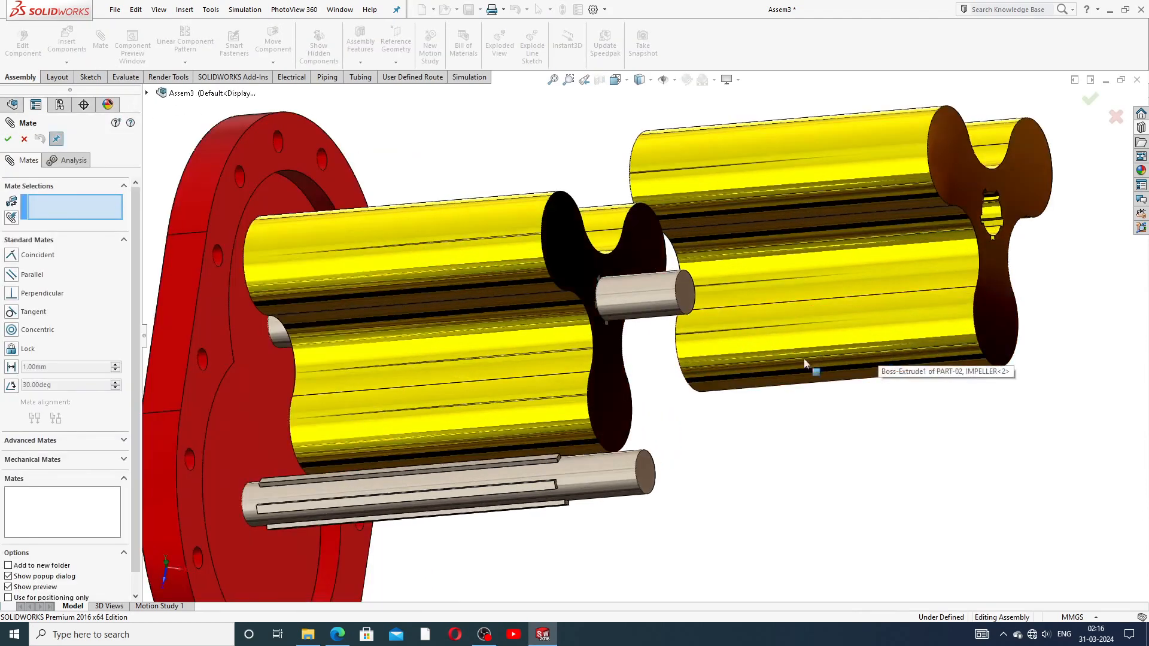
{"action": "left_click", "coordinate": [602, 468]}
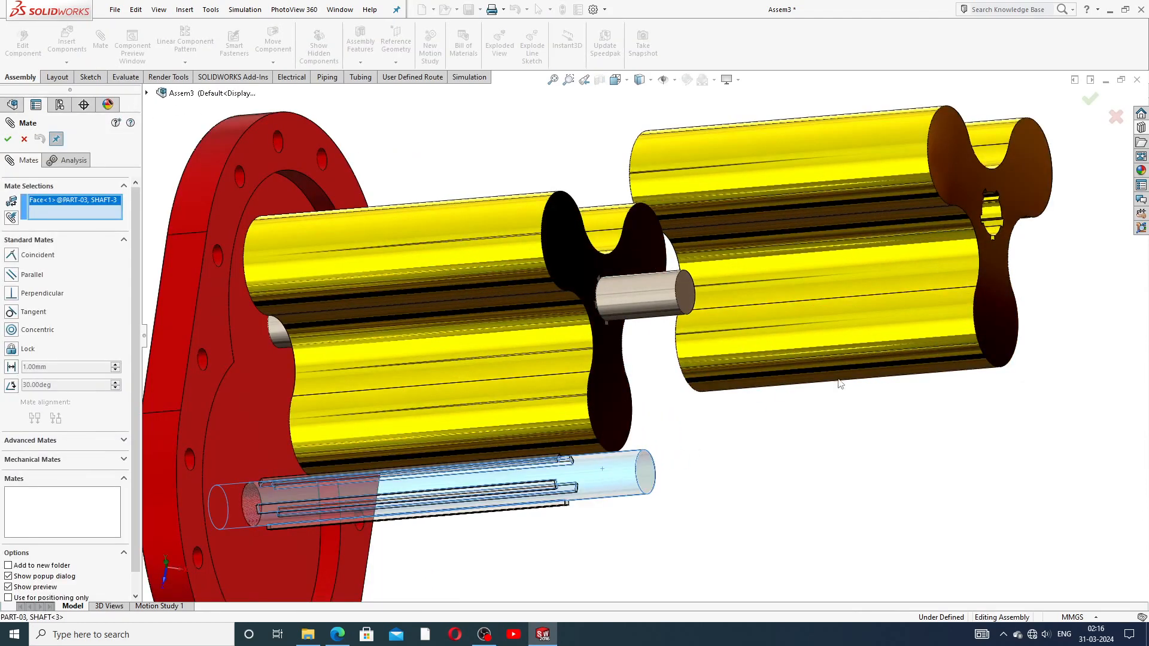
{"action": "left_click", "coordinate": [994, 208]}
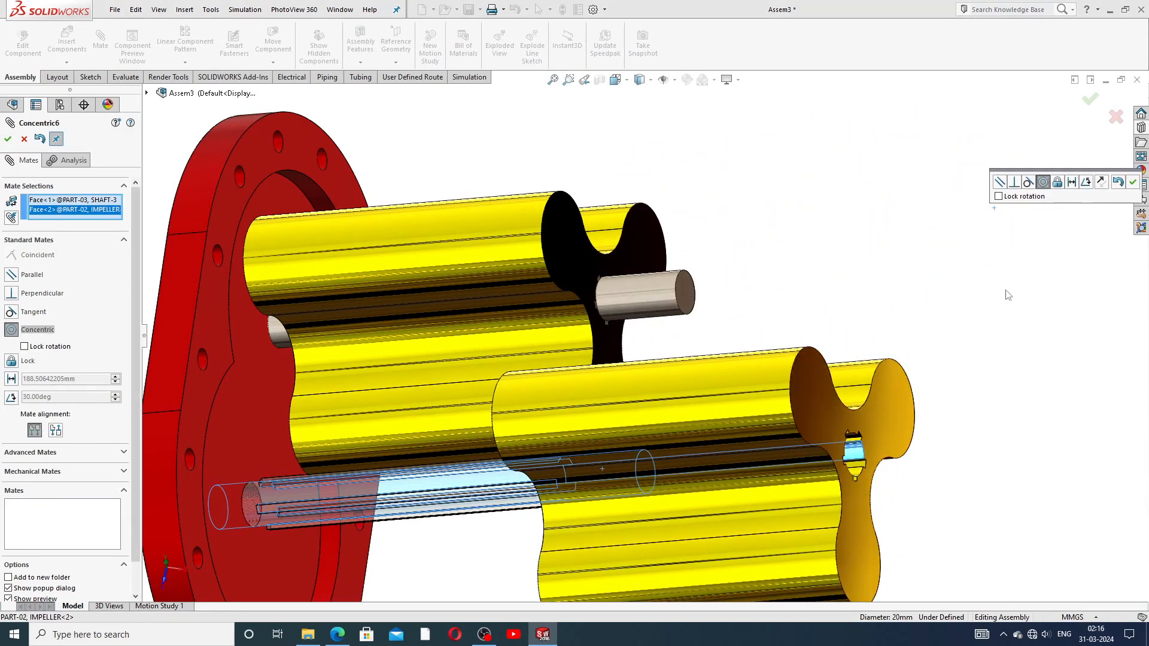
{"action": "left_click", "coordinate": [1132, 181]}
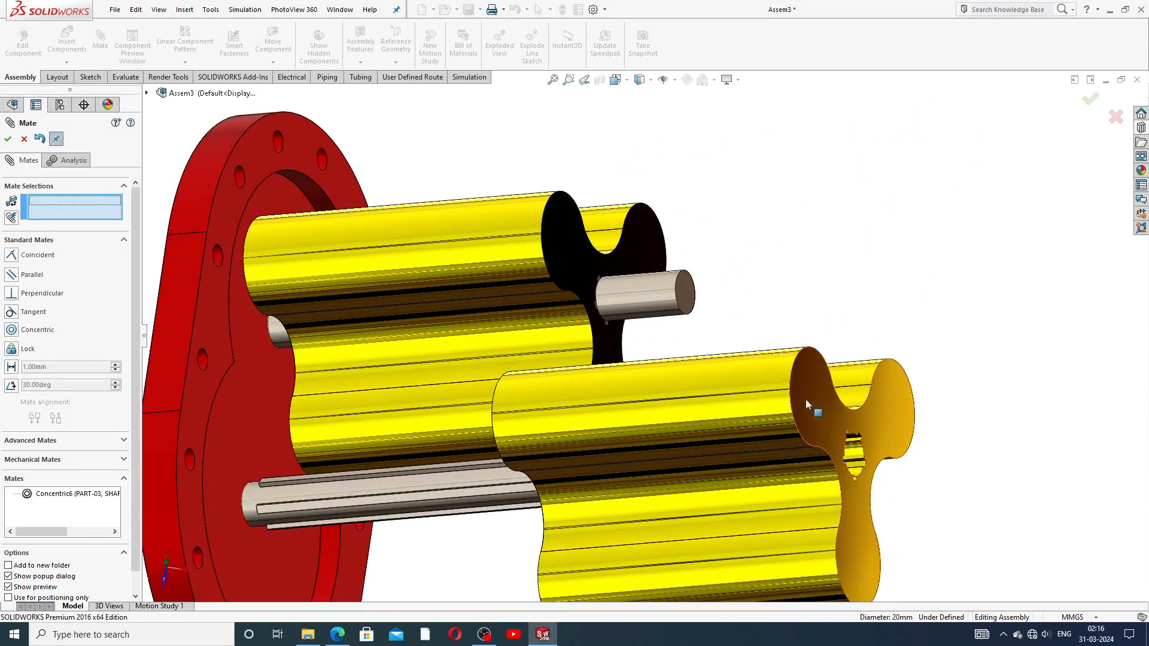
{"action": "left_click_drag", "start_coordinate": [775, 403], "coordinate": [392, 376]}
{"action": "scroll", "coordinate": [533, 490], "scroll_direction": "down", "scroll_amount": 5}
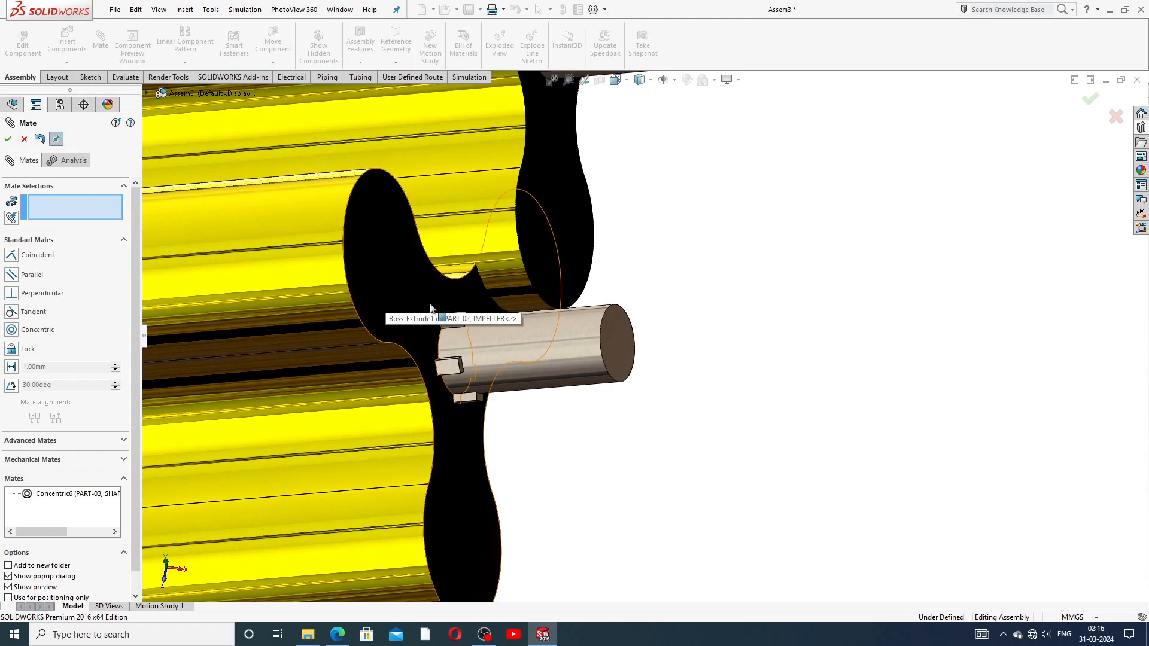
Step: Lock the impeller's keyway face to the side face of the shaft key
{"action": "left_click", "coordinate": [403, 305]}
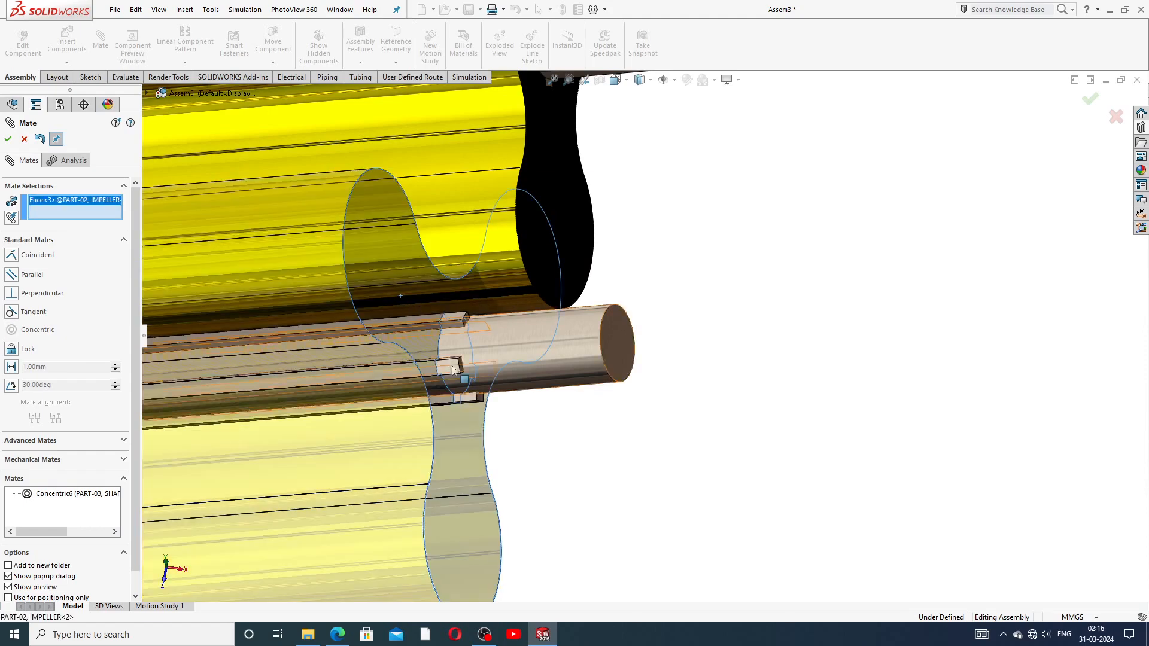
{"action": "scroll", "coordinate": [464, 374], "scroll_direction": "down", "scroll_amount": 3}
{"action": "scroll", "coordinate": [464, 374], "scroll_direction": "down", "scroll_amount": 2}
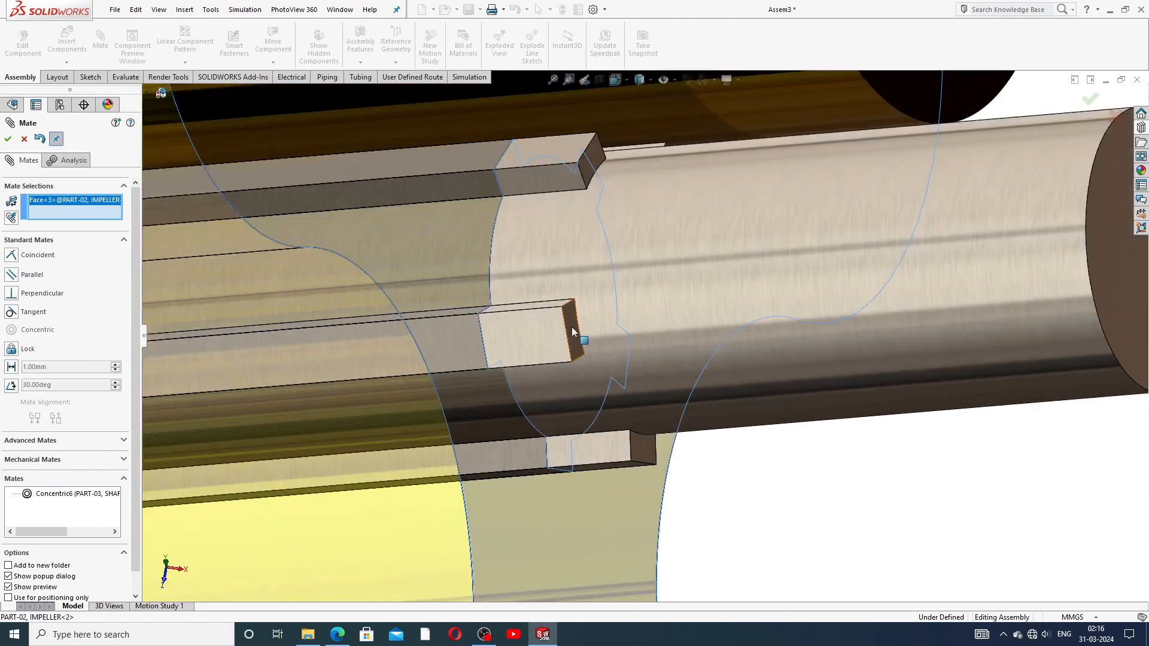
{"action": "left_click", "coordinate": [572, 327]}
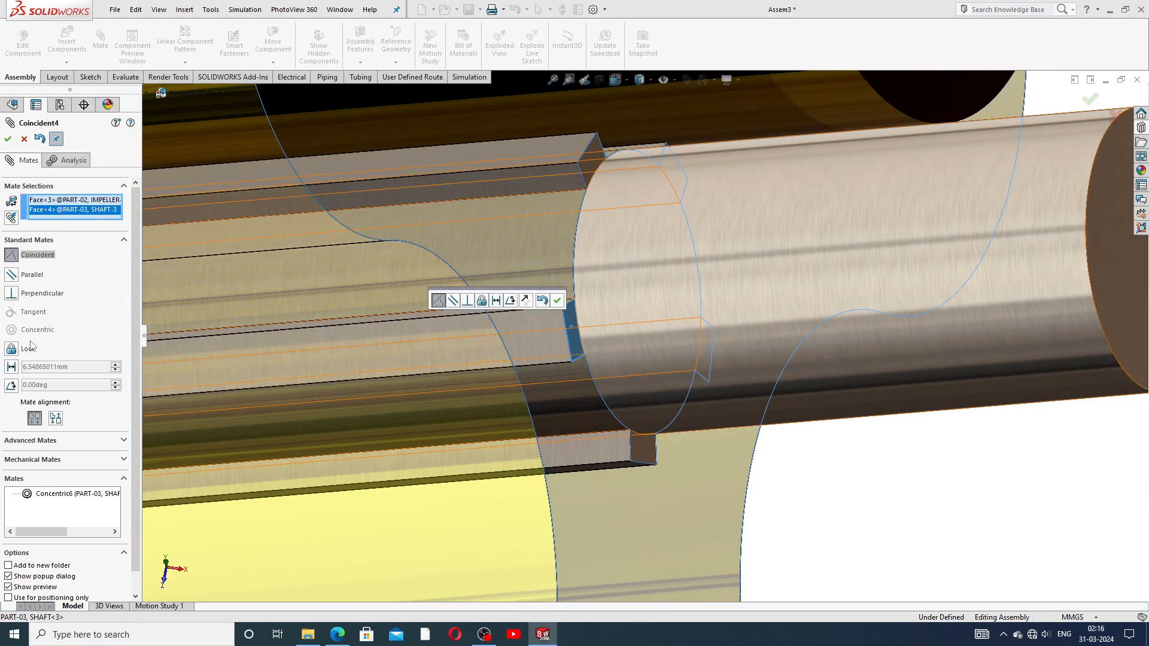
{"action": "left_click", "coordinate": [11, 350]}
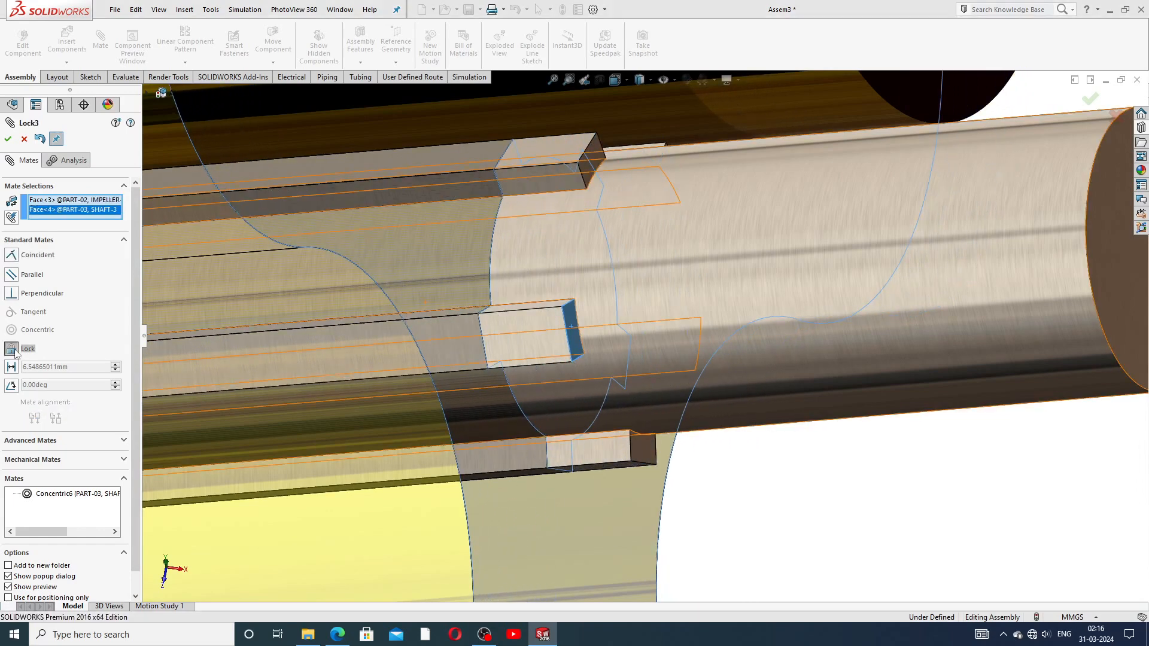
{"action": "left_click", "coordinate": [8, 139]}
{"action": "scroll", "coordinate": [359, 241], "scroll_direction": "up", "scroll_amount": 5}
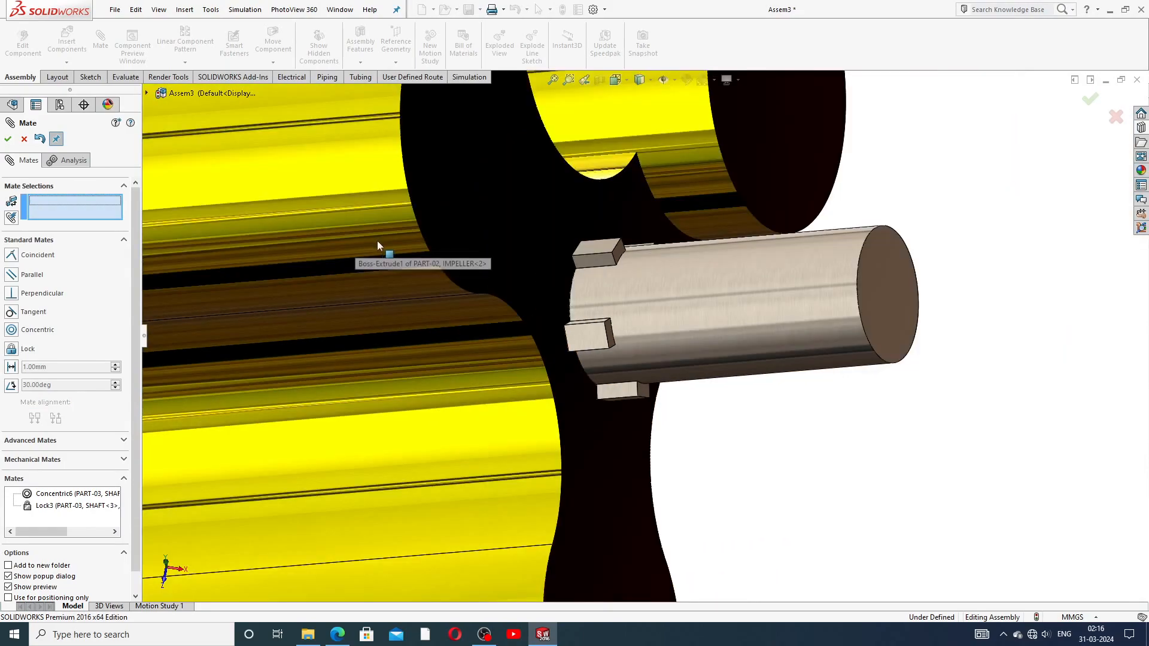
{"action": "middle_click_drag", "start_coordinate": [515, 261], "coordinate": [745, 197]}
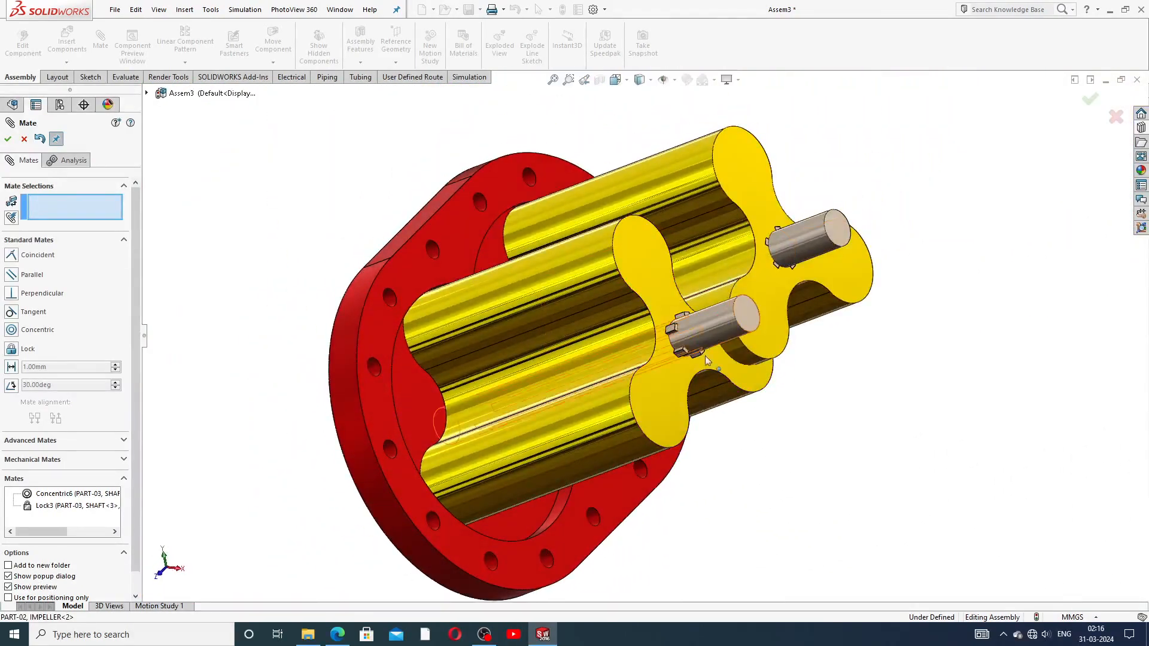
Step: Inspect the meshed impellers from several angles, then close the Mate PropertyManager
{"action": "scroll", "coordinate": [705, 359], "scroll_direction": "down", "scroll_amount": 5}
{"action": "left_click_drag", "start_coordinate": [735, 355], "coordinate": [701, 359]}
{"action": "scroll", "coordinate": [701, 359], "scroll_direction": "up", "scroll_amount": 5}
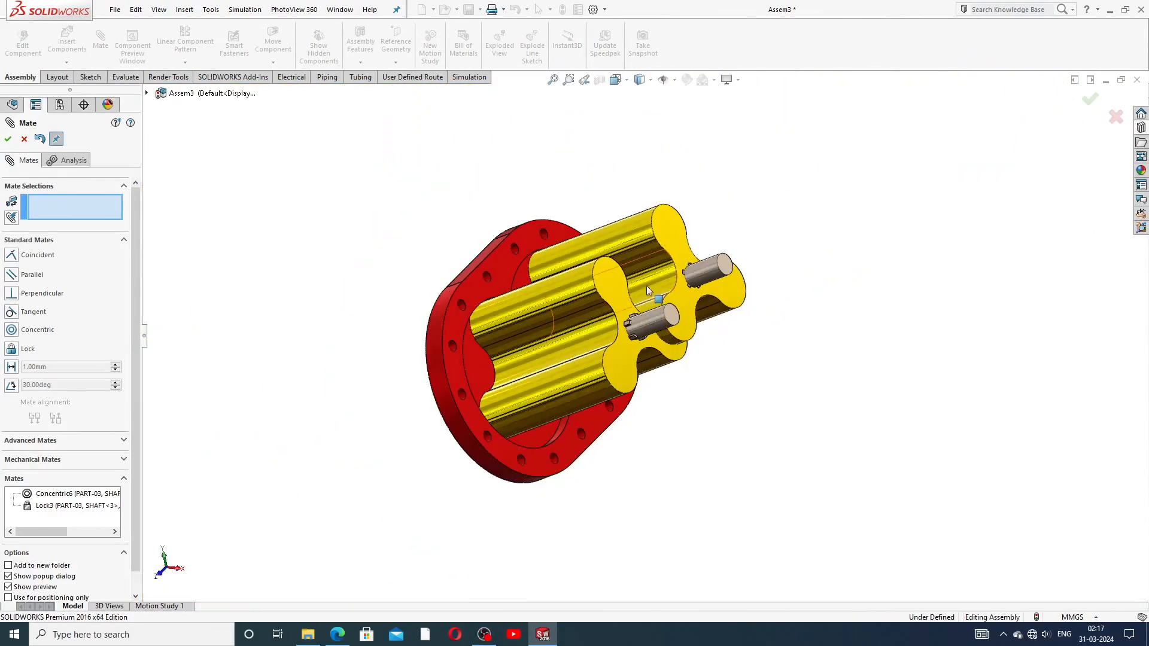
{"action": "middle_click_drag", "start_coordinate": [667, 307], "coordinate": [651, 399], "text": "ctrl"}
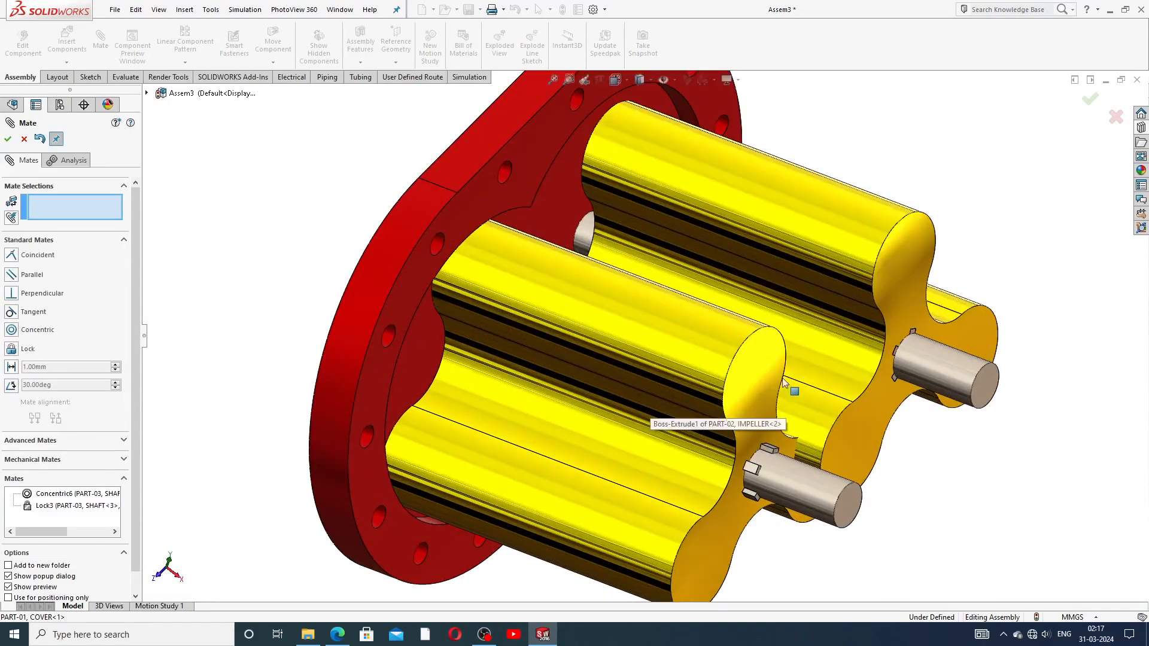
{"action": "scroll", "coordinate": [772, 360], "scroll_direction": "down", "scroll_amount": 5}
{"action": "middle_click_drag", "start_coordinate": [764, 362], "coordinate": [788, 358]}
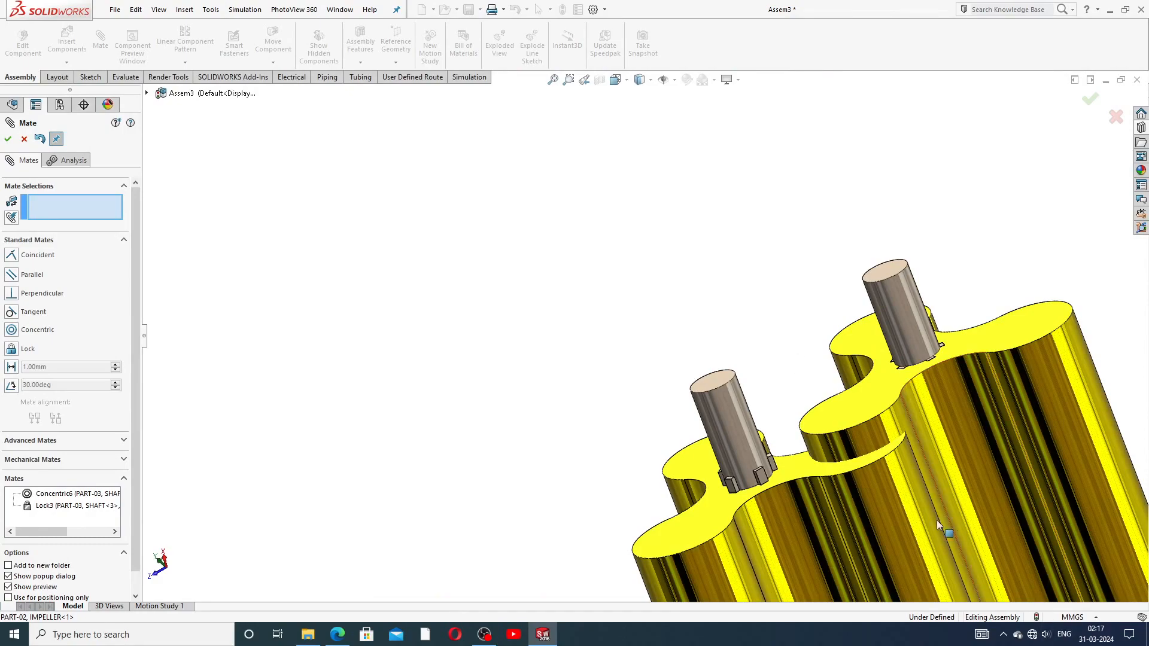
{"action": "middle_click_drag", "start_coordinate": [799, 358], "coordinate": [849, 351]}
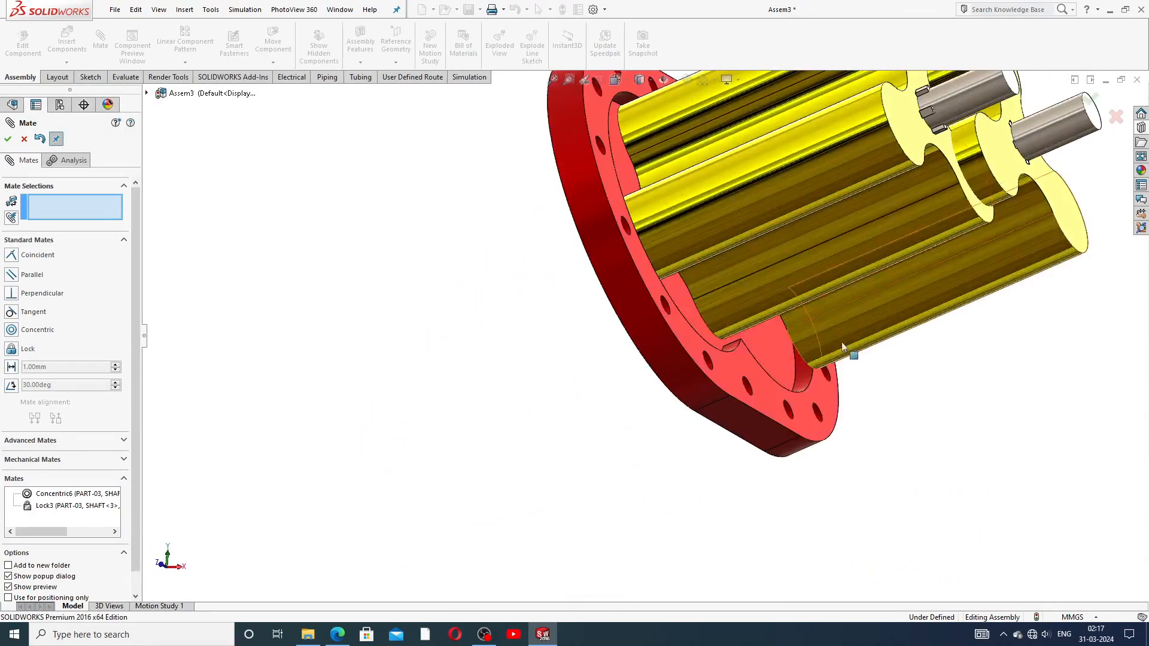
{"action": "middle_click_drag", "start_coordinate": [883, 200], "coordinate": [844, 446]}
{"action": "scroll", "coordinate": [916, 189], "scroll_direction": "up", "scroll_amount": 5}
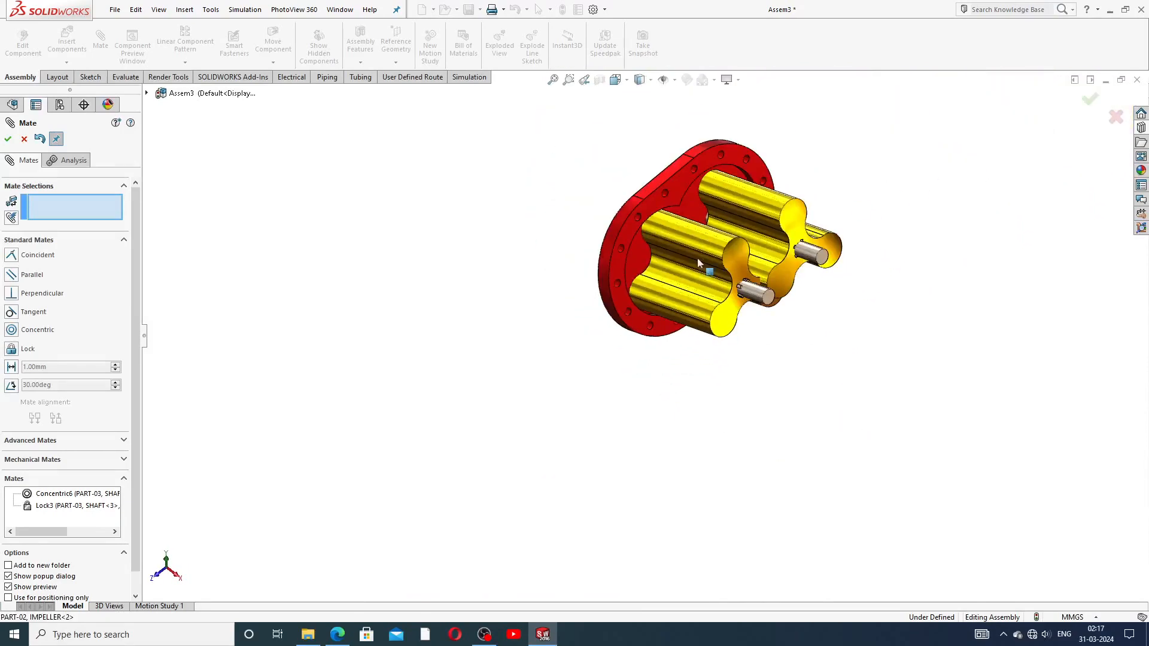
{"action": "scroll", "coordinate": [697, 258], "scroll_direction": "down", "scroll_amount": 4}
{"action": "scroll", "coordinate": [791, 205], "scroll_direction": "up", "scroll_amount": 3}
{"action": "scroll", "coordinate": [766, 242], "scroll_direction": "down", "scroll_amount": 1}
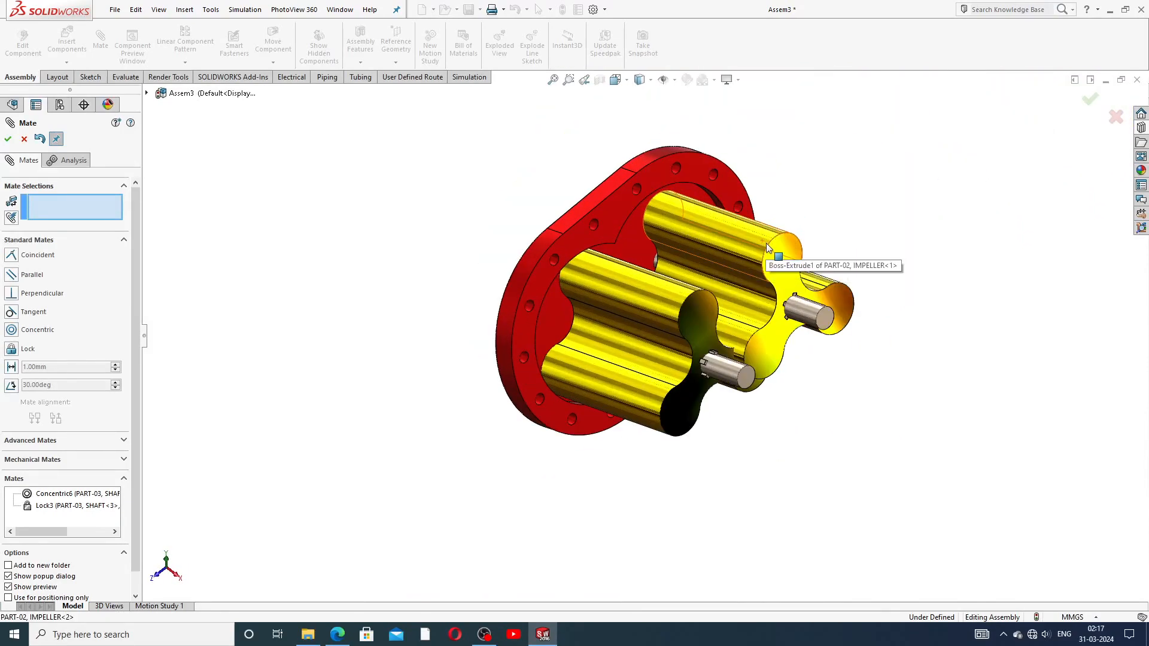
{"action": "scroll", "coordinate": [755, 266], "scroll_direction": "down", "scroll_amount": 2}
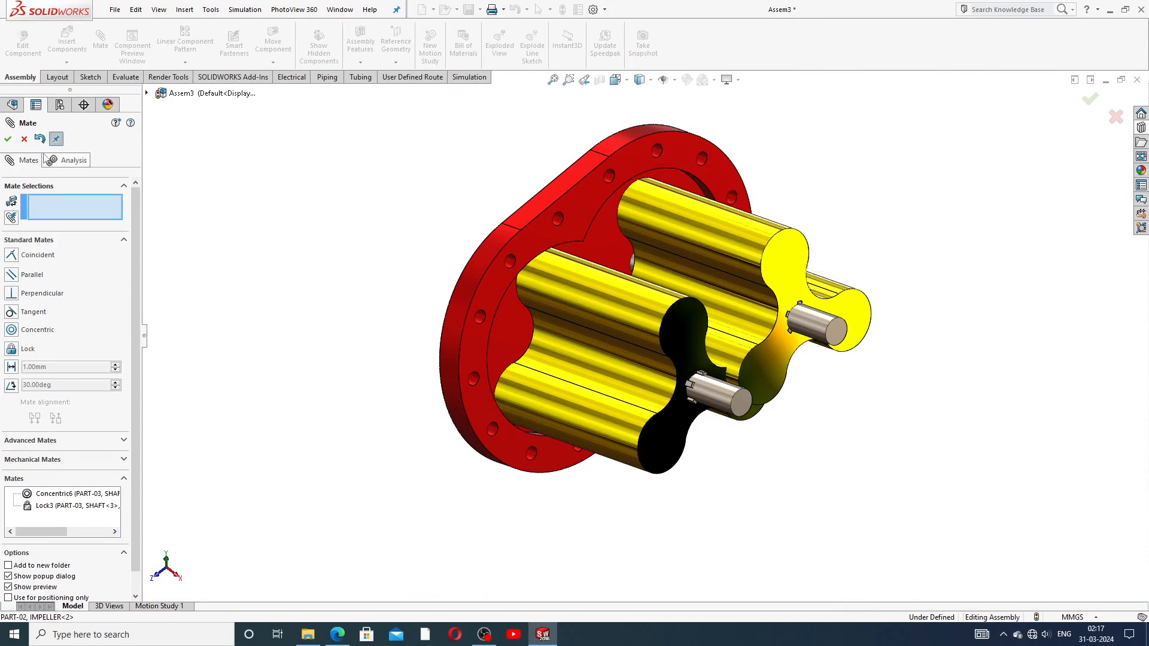
{"action": "left_click", "coordinate": [24, 139]}
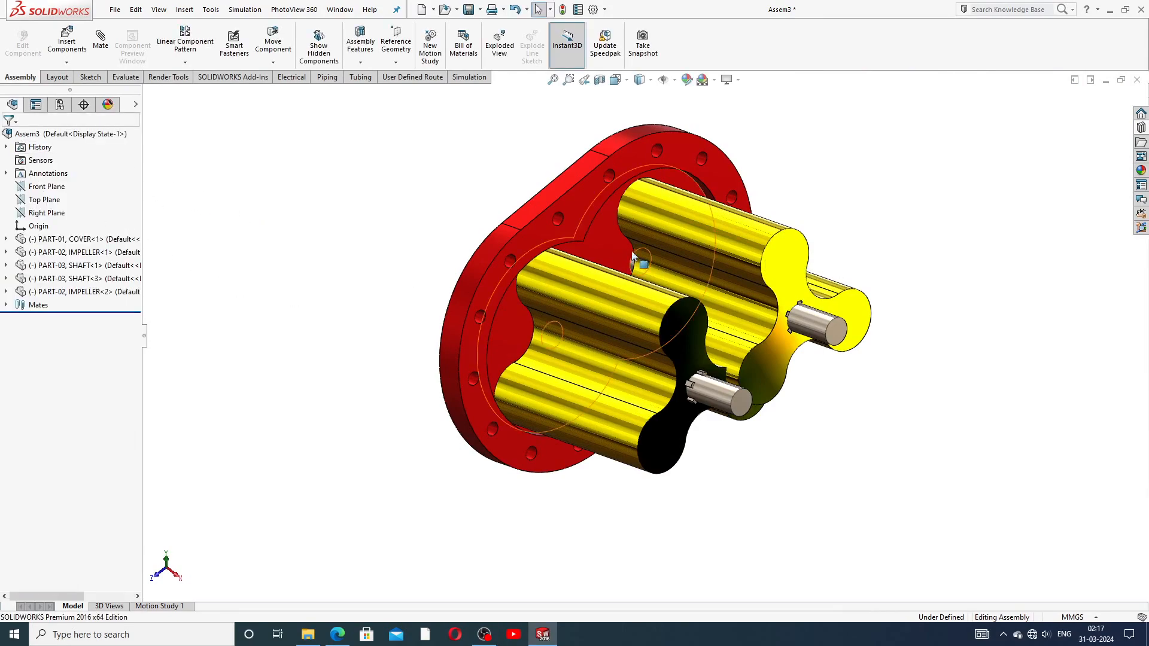
{"action": "scroll", "coordinate": [642, 270], "scroll_direction": "down", "scroll_amount": 2}
{"action": "middle_click_drag", "start_coordinate": [724, 326], "coordinate": [732, 444]}
{"action": "scroll", "coordinate": [746, 361], "scroll_direction": "up", "scroll_amount": 3}
{"action": "scroll", "coordinate": [688, 340], "scroll_direction": "down", "scroll_amount": 2}
{"action": "scroll", "coordinate": [707, 425], "scroll_direction": "down", "scroll_amount": 2}
{"action": "scroll", "coordinate": [707, 425], "scroll_direction": "up", "scroll_amount": 3}
{"action": "scroll", "coordinate": [732, 444], "scroll_direction": "down", "scroll_amount": 3}
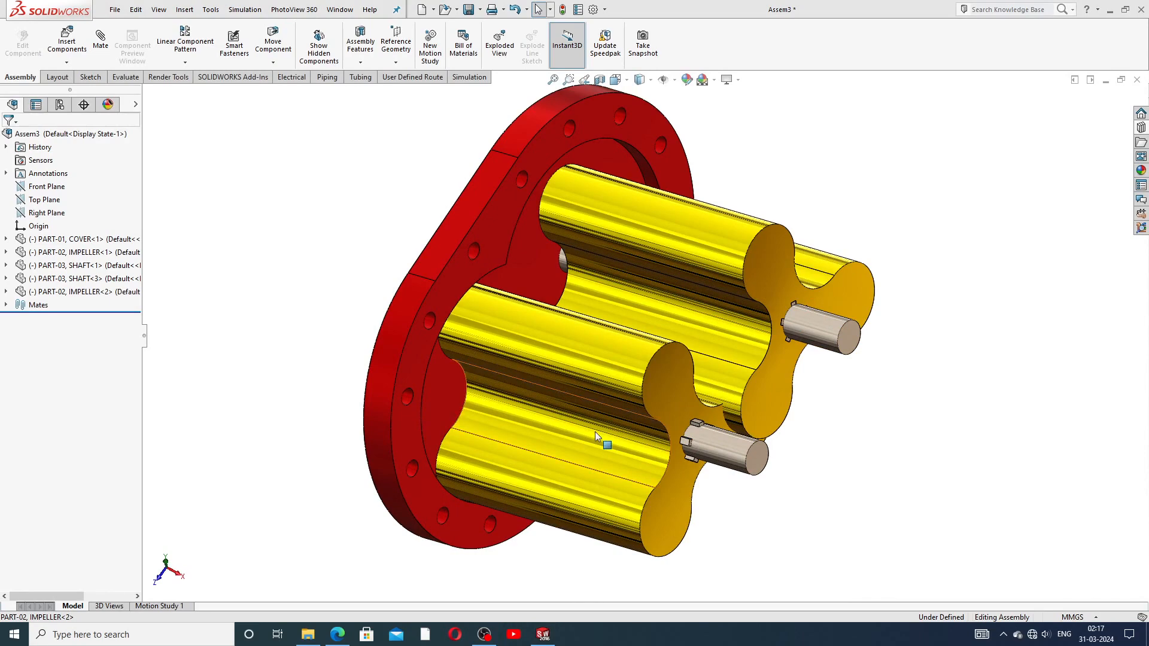
{"action": "scroll", "coordinate": [595, 433], "scroll_direction": "up", "scroll_amount": 2}
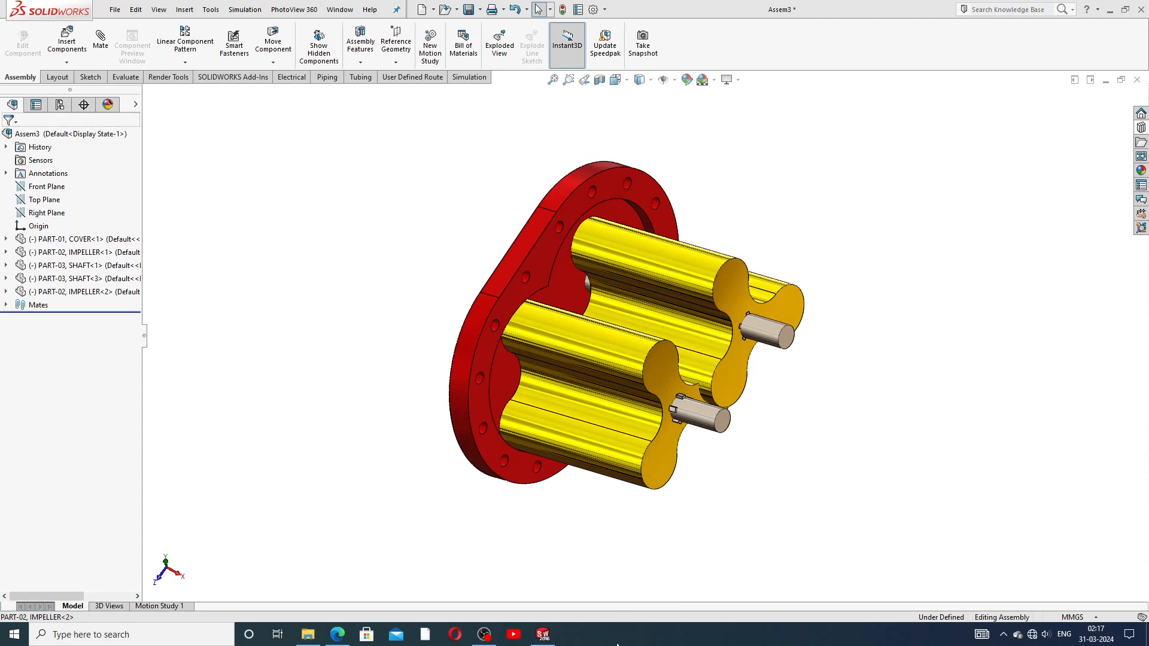
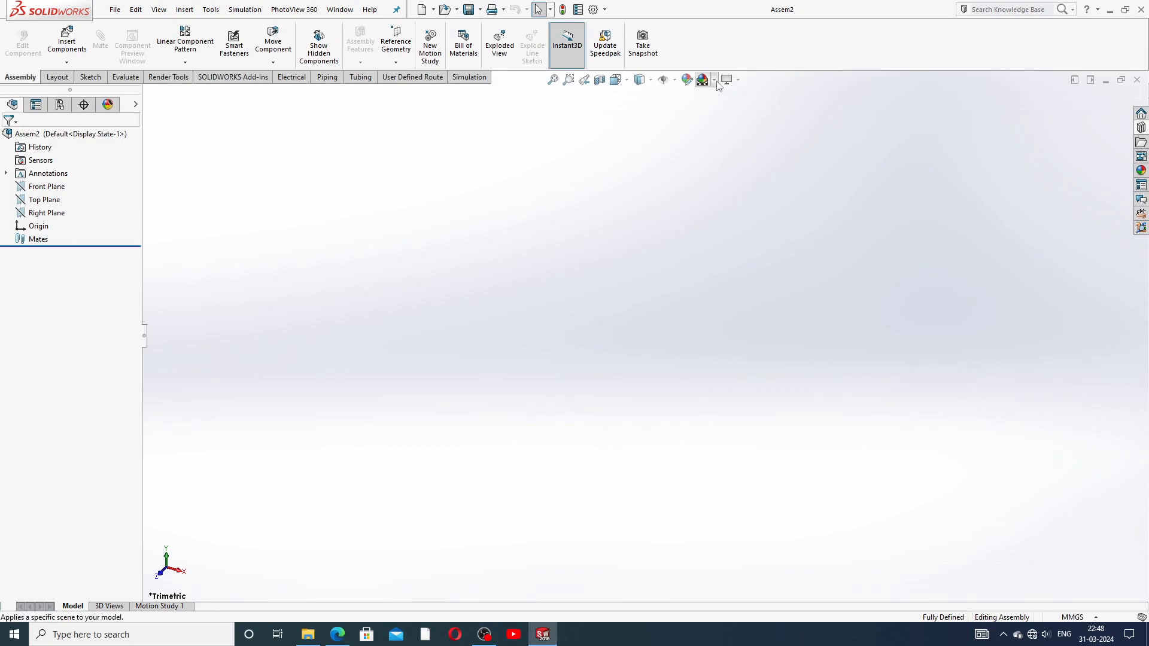
Step: Switch the scene background to Plain White
{"action": "left_click", "coordinate": [715, 80]}
{"action": "left_click", "coordinate": [729, 36]}
{"action": "left_click", "coordinate": [618, 80]}
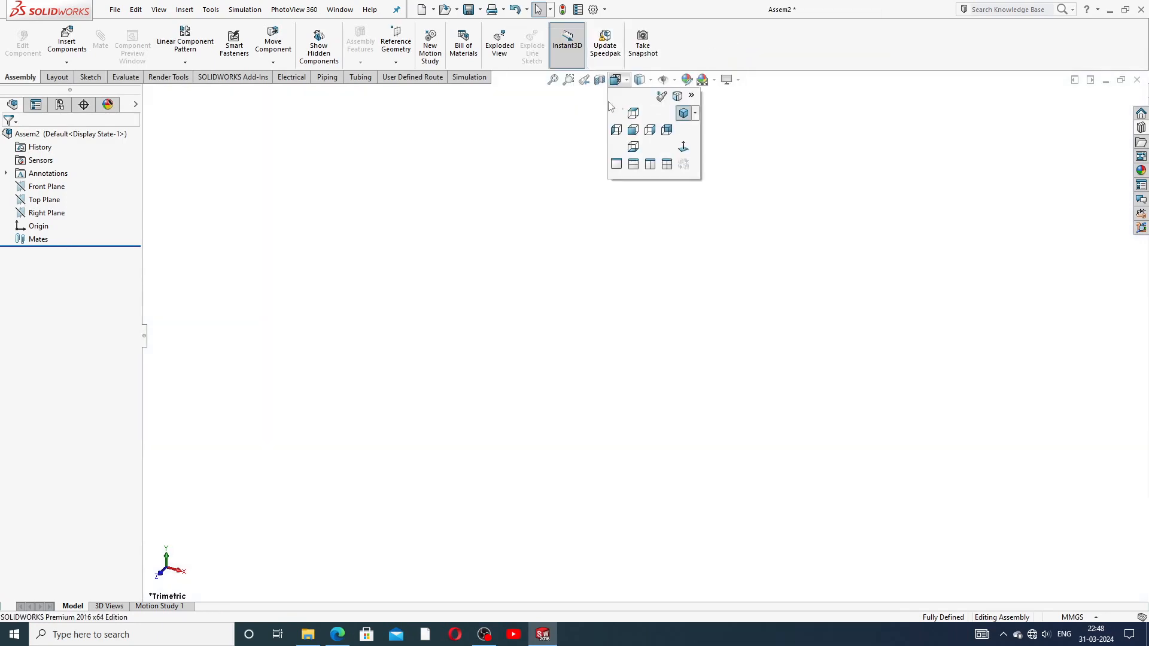
{"action": "left_click", "coordinate": [730, 127]}
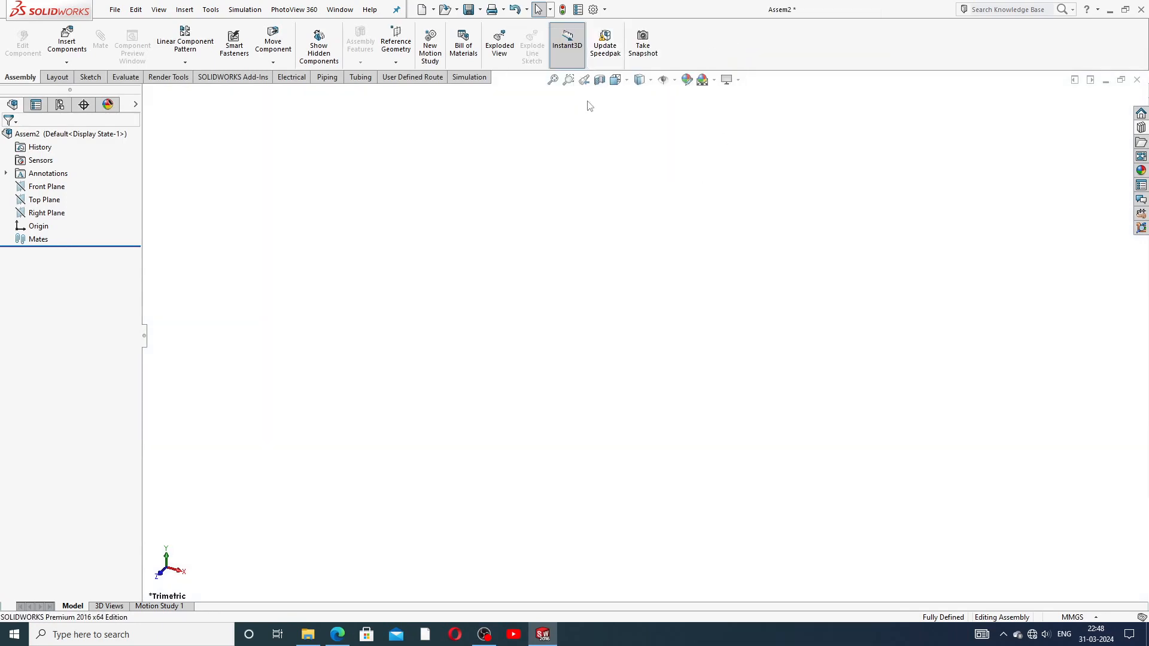
Step: Start Insert Components and browse the DOCUMENTS (F:) project folders, closing the browser without picking a part
{"action": "left_click", "coordinate": [73, 50]}
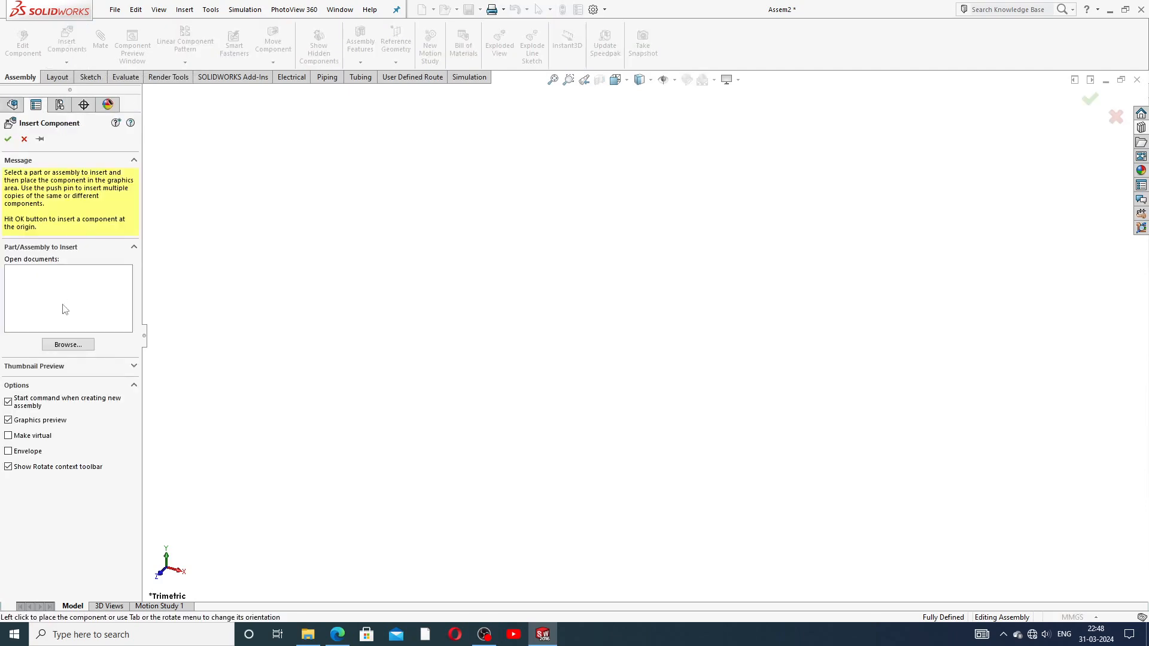
{"action": "left_click", "coordinate": [68, 345]}
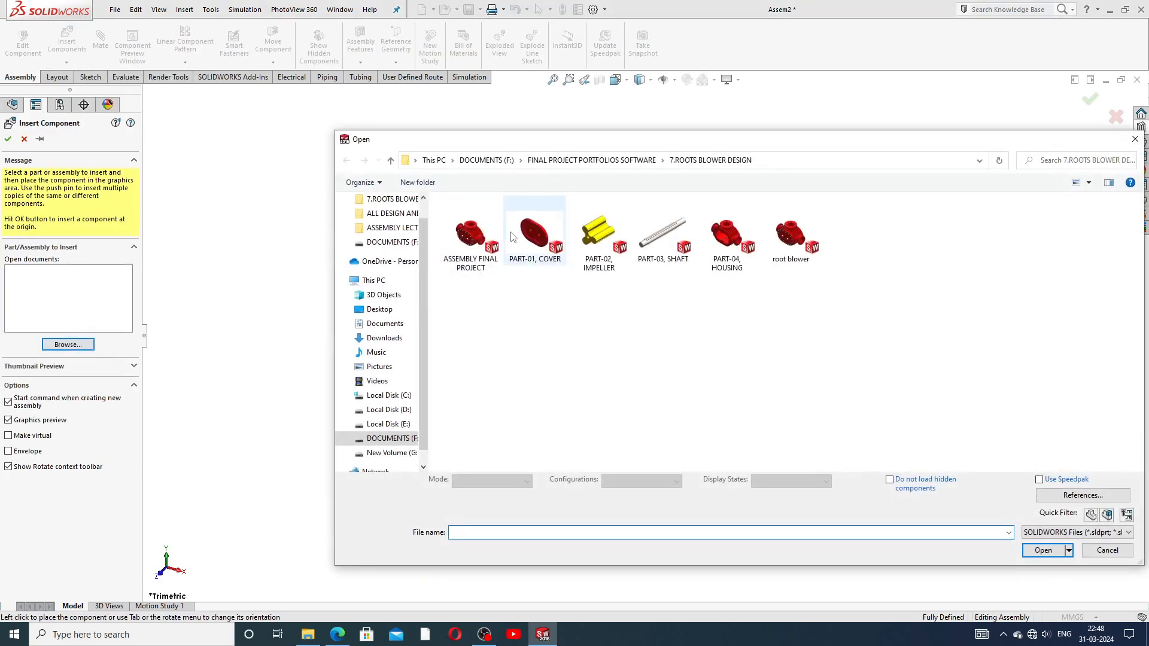
{"action": "left_click", "coordinate": [383, 438]}
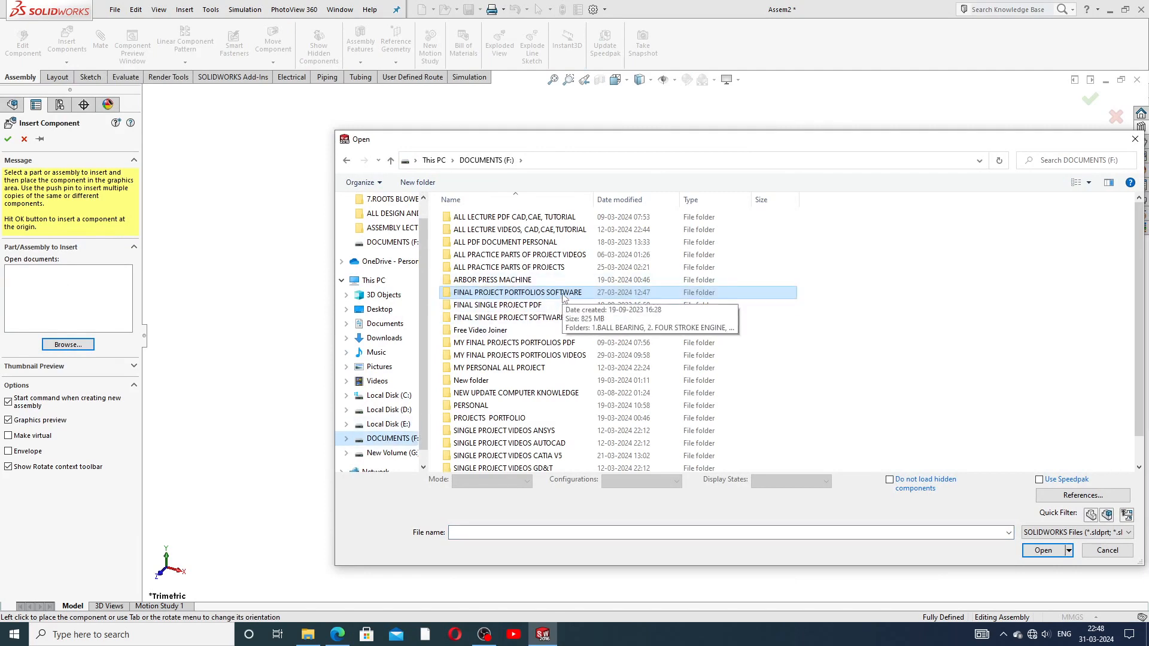
{"action": "double_click", "coordinate": [563, 293]}
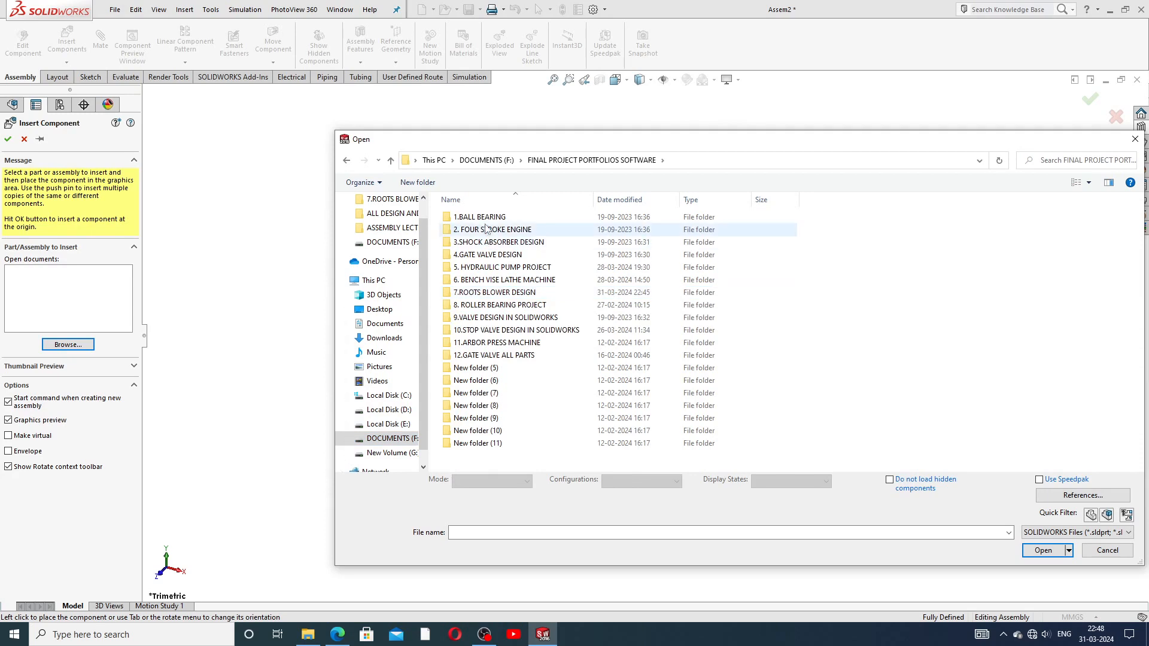
{"action": "double_click", "coordinate": [485, 221]}
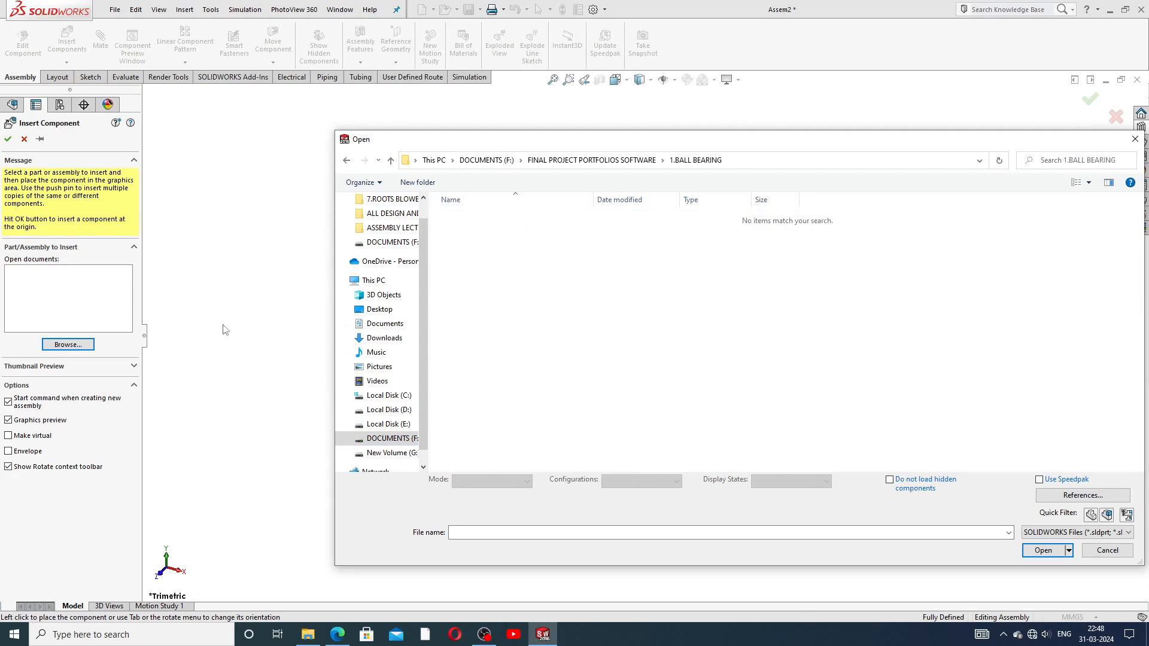
{"action": "left_click", "coordinate": [347, 162]}
{"action": "left_click", "coordinate": [347, 161]}
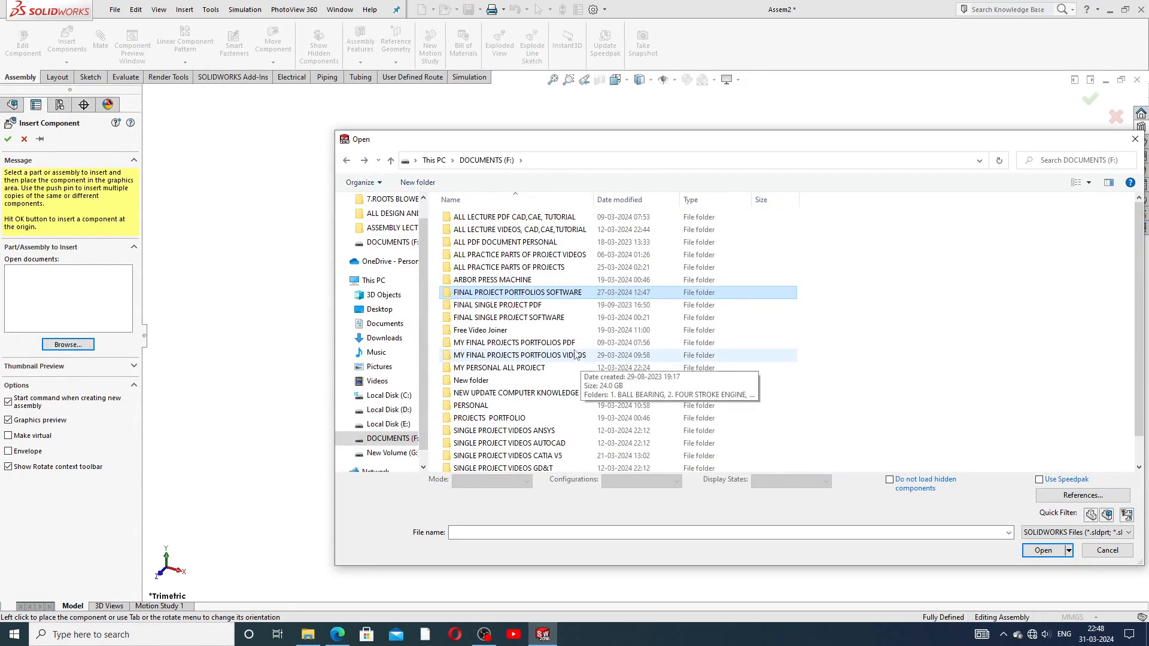
{"action": "left_click", "coordinate": [556, 322]}
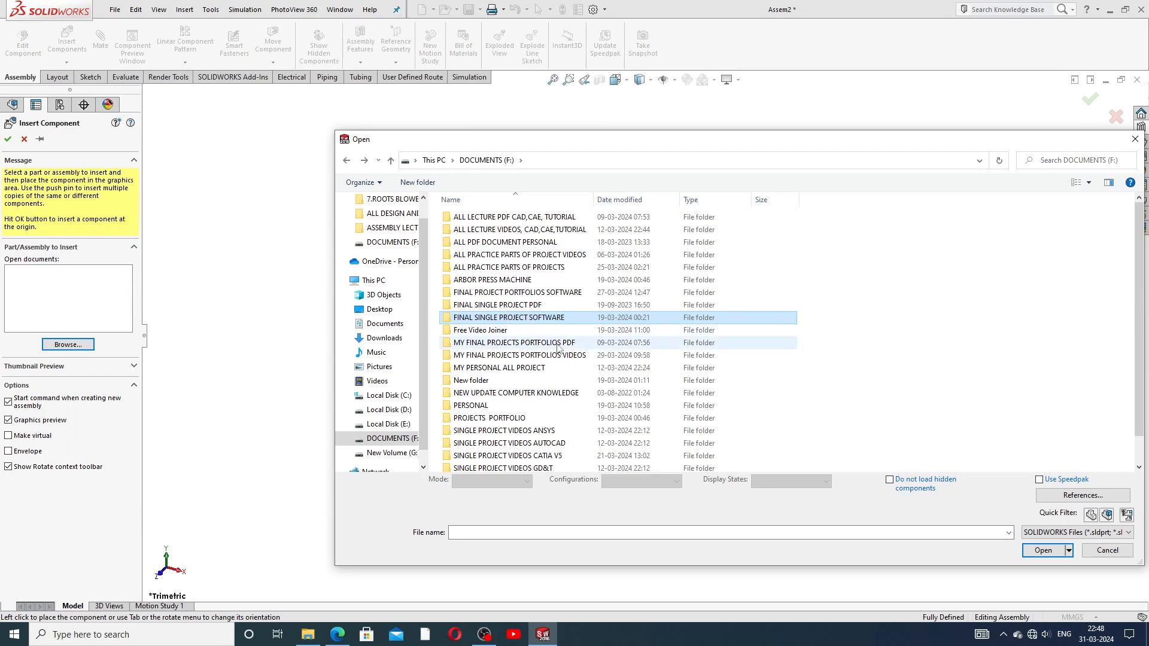
{"action": "double_click", "coordinate": [558, 344]}
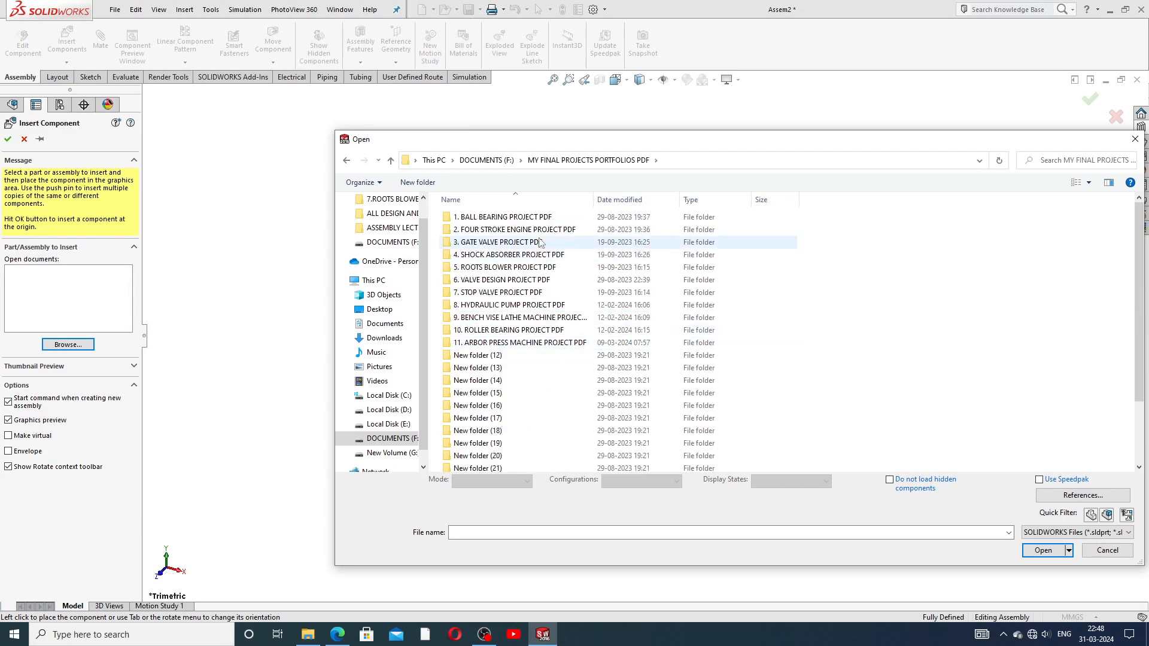
{"action": "double_click", "coordinate": [535, 220]}
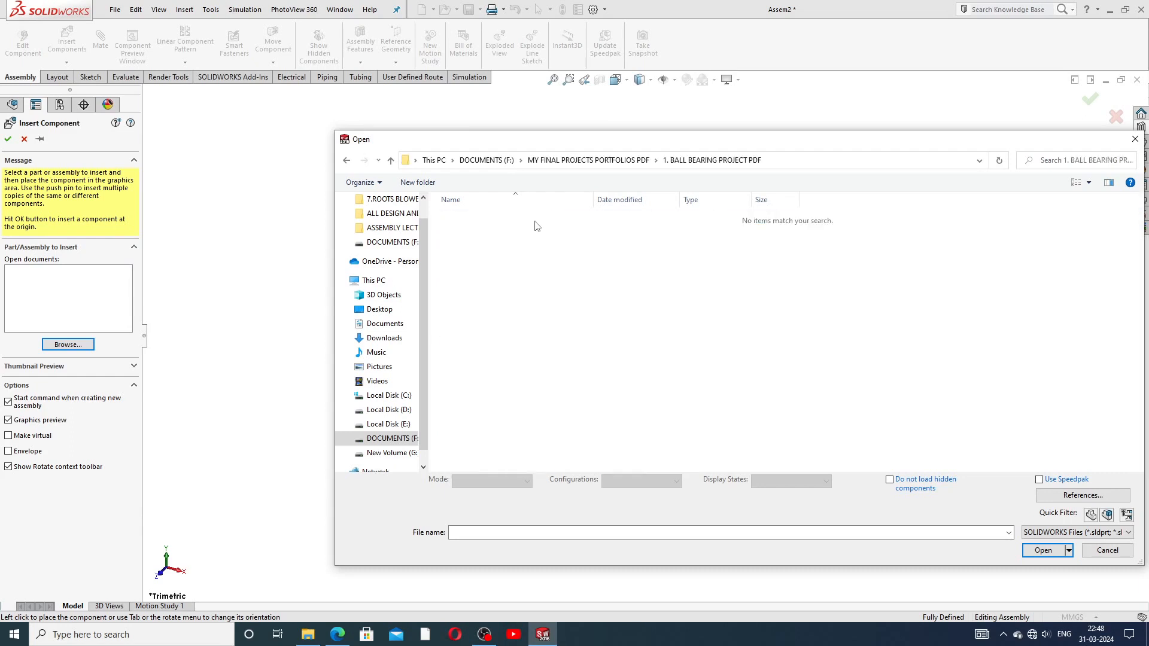
{"action": "left_click", "coordinate": [347, 161]}
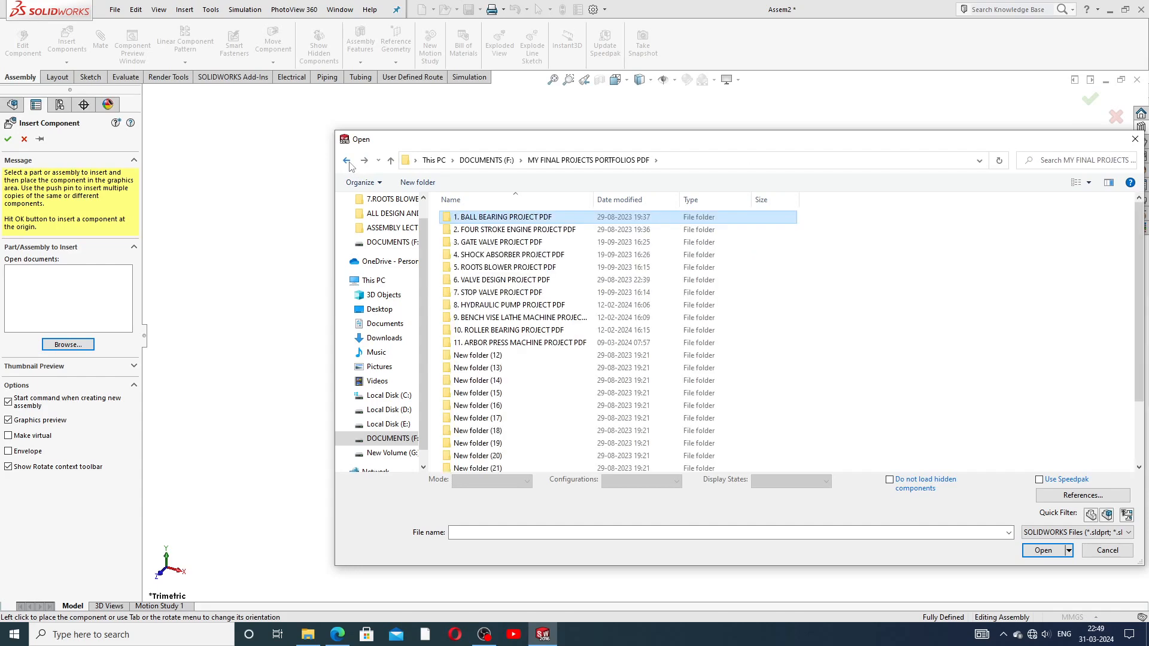
{"action": "left_click", "coordinate": [347, 161]}
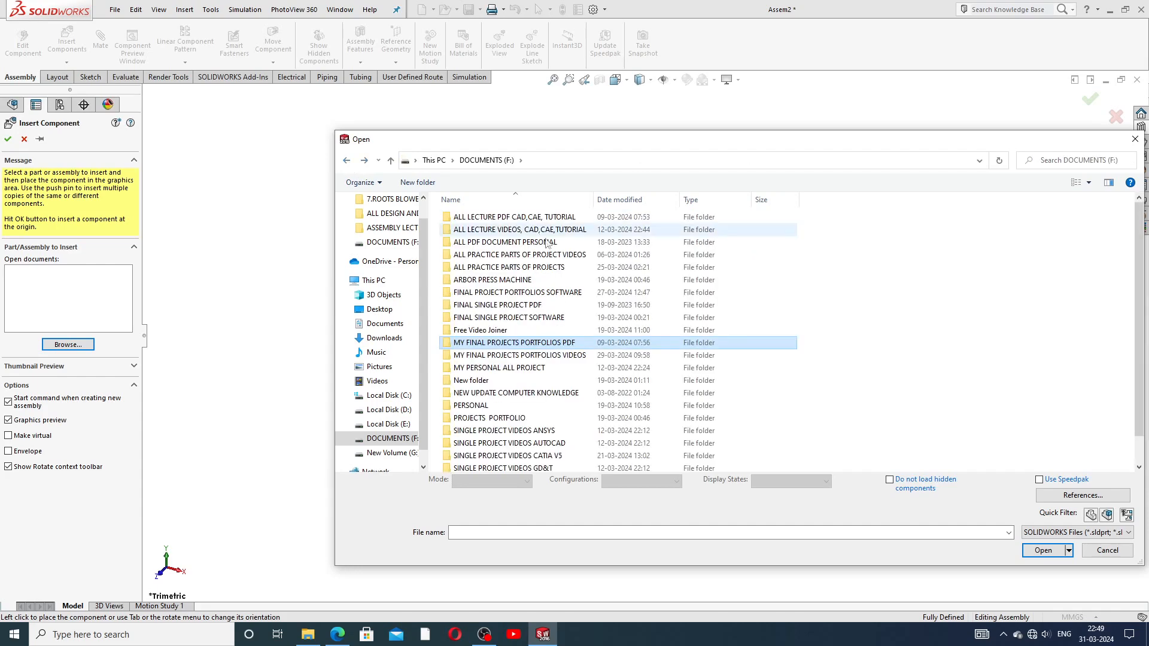
{"action": "double_click", "coordinate": [572, 293]}
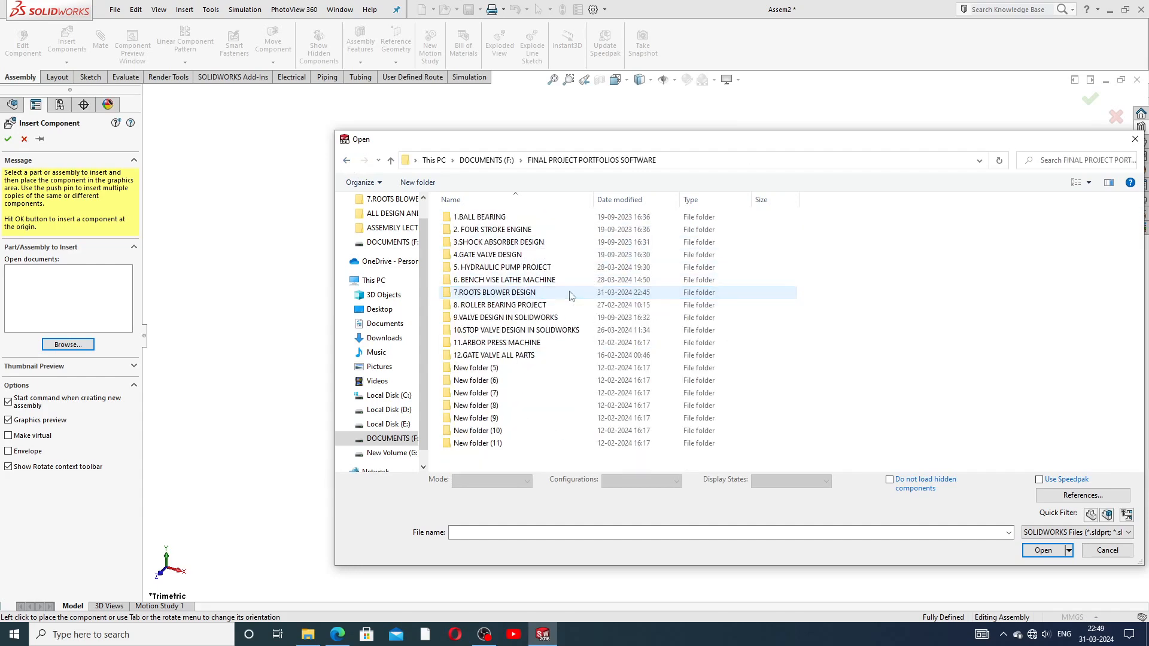
{"action": "double_click", "coordinate": [505, 219]}
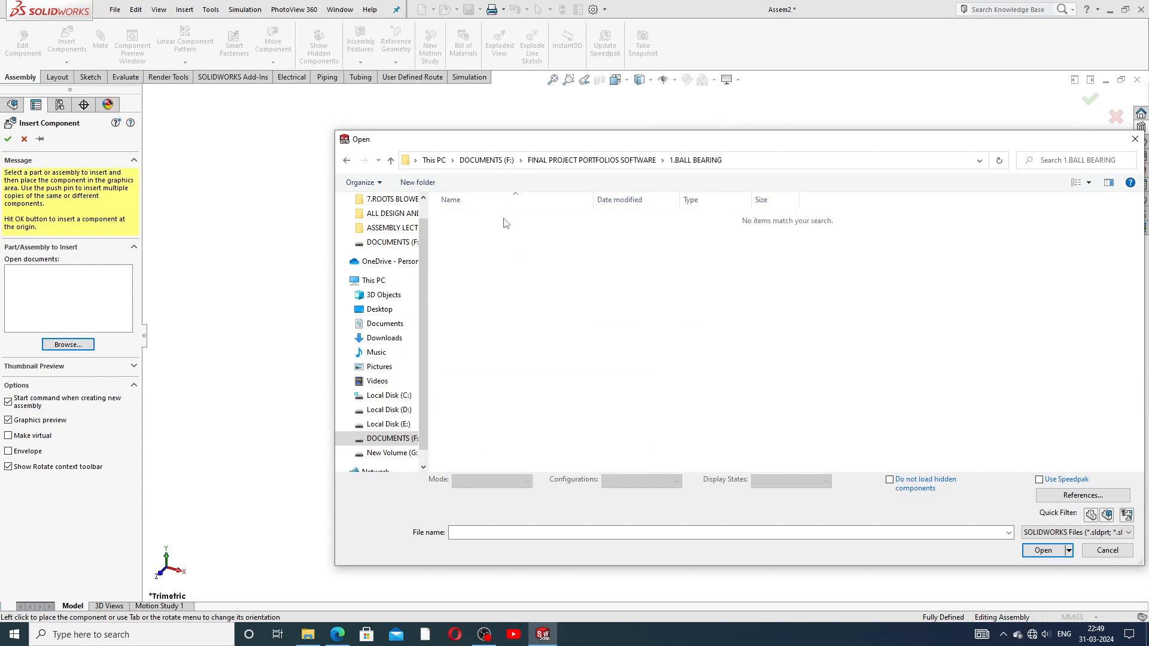
{"action": "left_click", "coordinate": [1135, 139]}
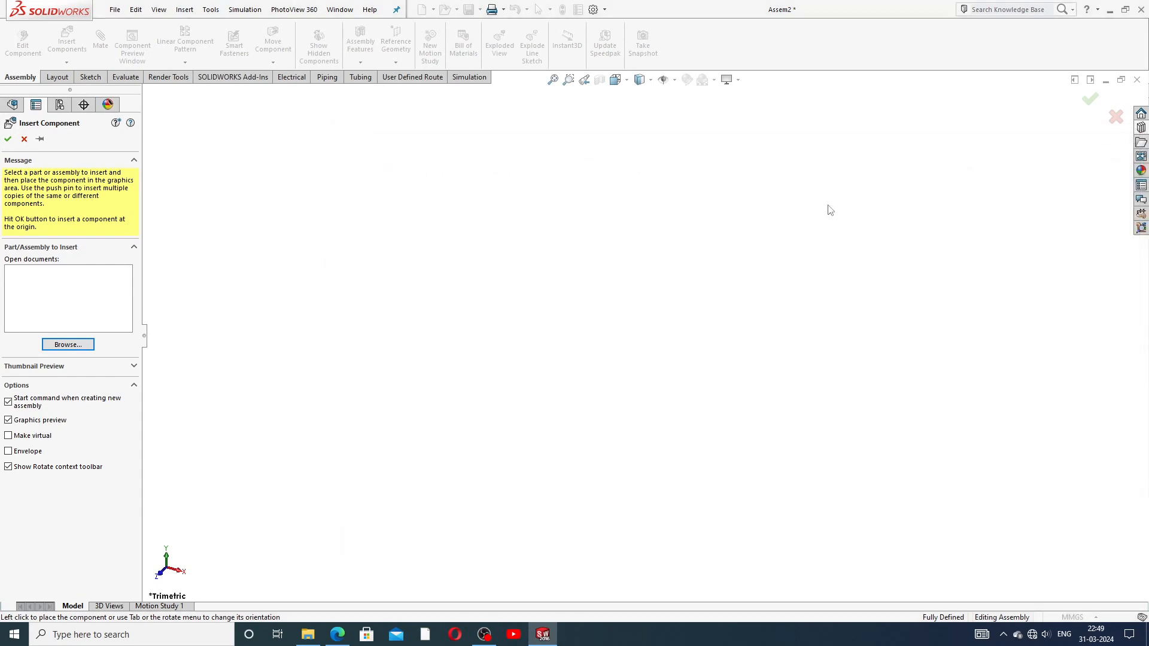
Step: Open PART-01 OUTER RING and PART-02 INNER RING from the 8. ROLLER BEARING PROJECT folder
{"action": "left_click", "coordinate": [67, 344]}
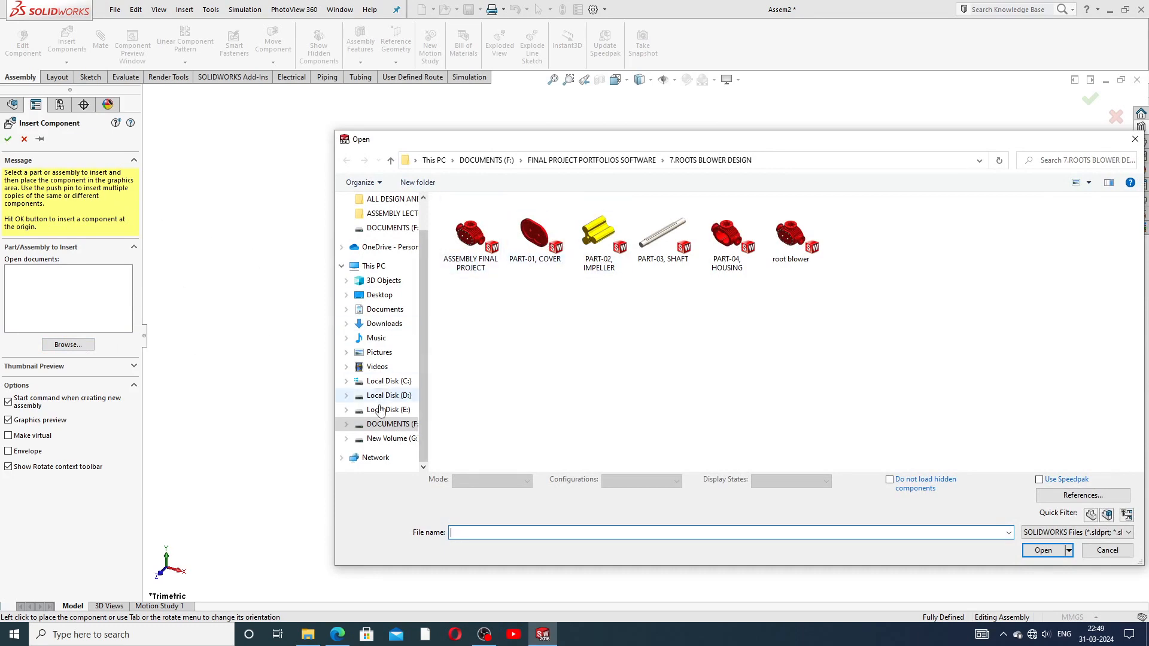
{"action": "left_click", "coordinate": [377, 423]}
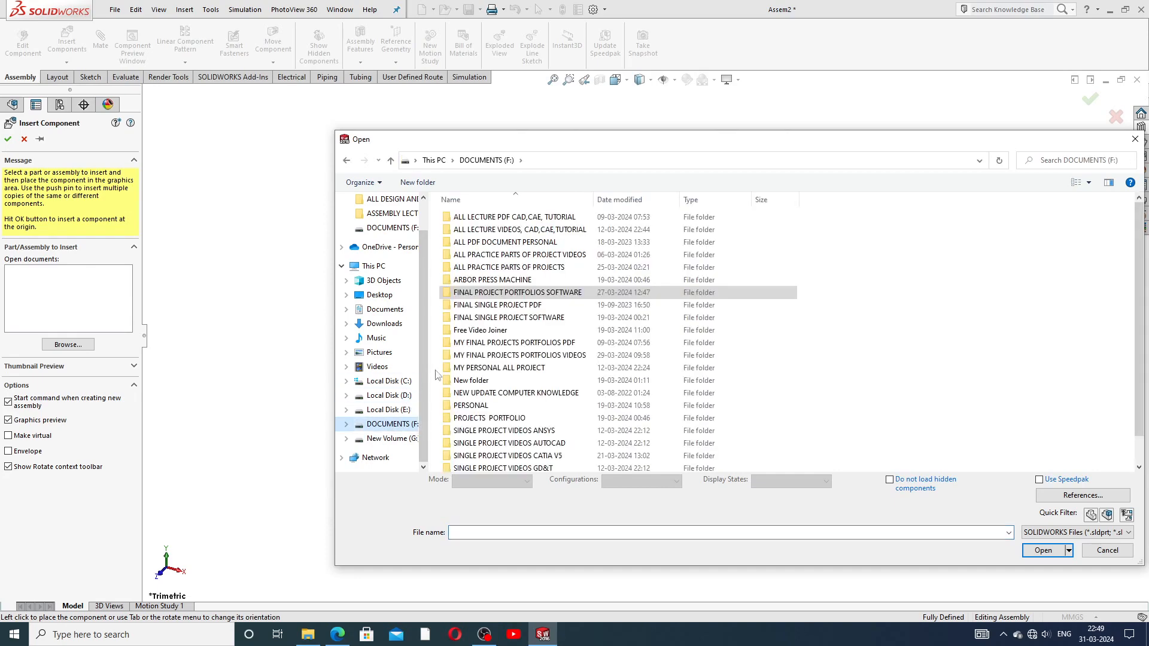
{"action": "double_click", "coordinate": [569, 293]}
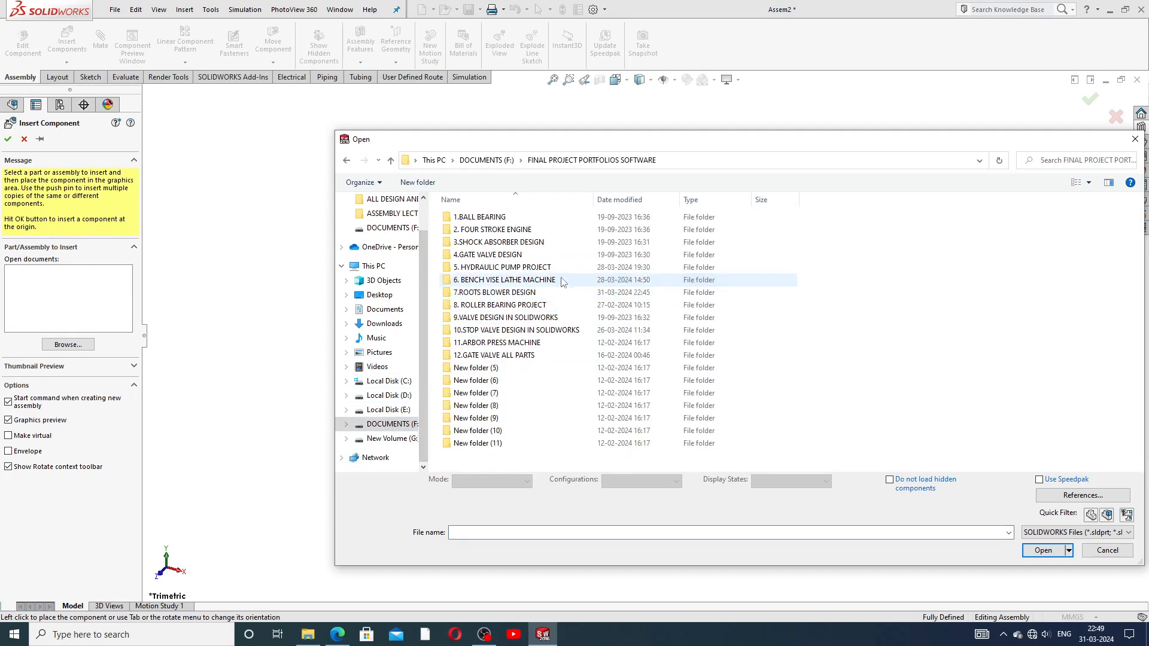
{"action": "double_click", "coordinate": [490, 306]}
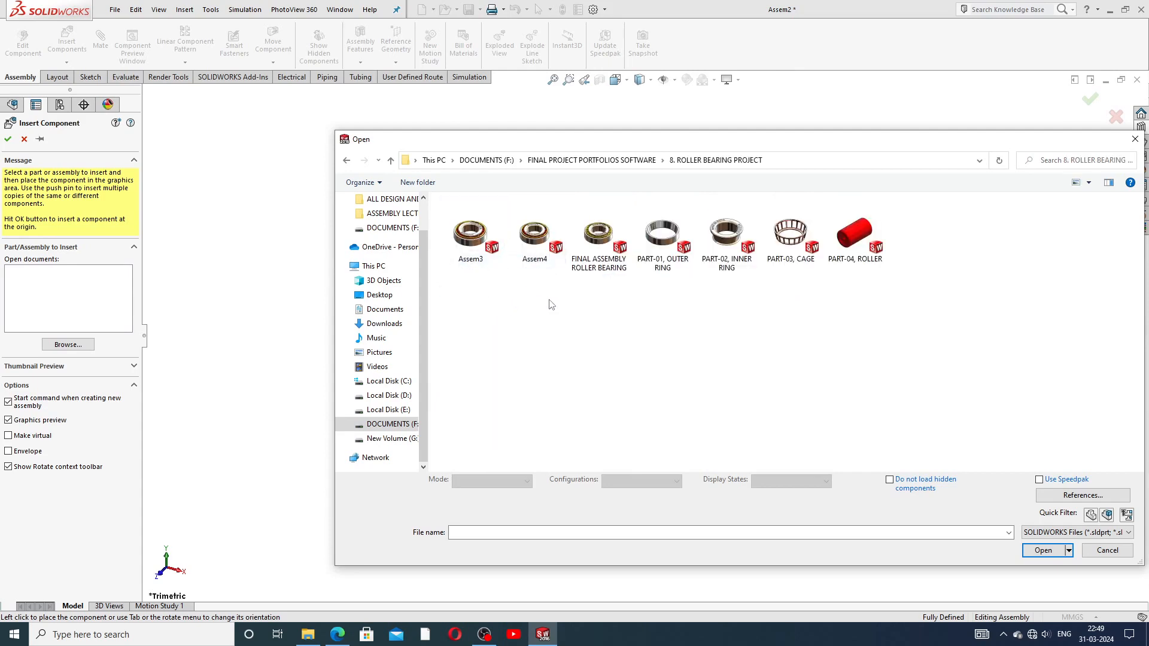
{"action": "left_click", "coordinate": [660, 250]}
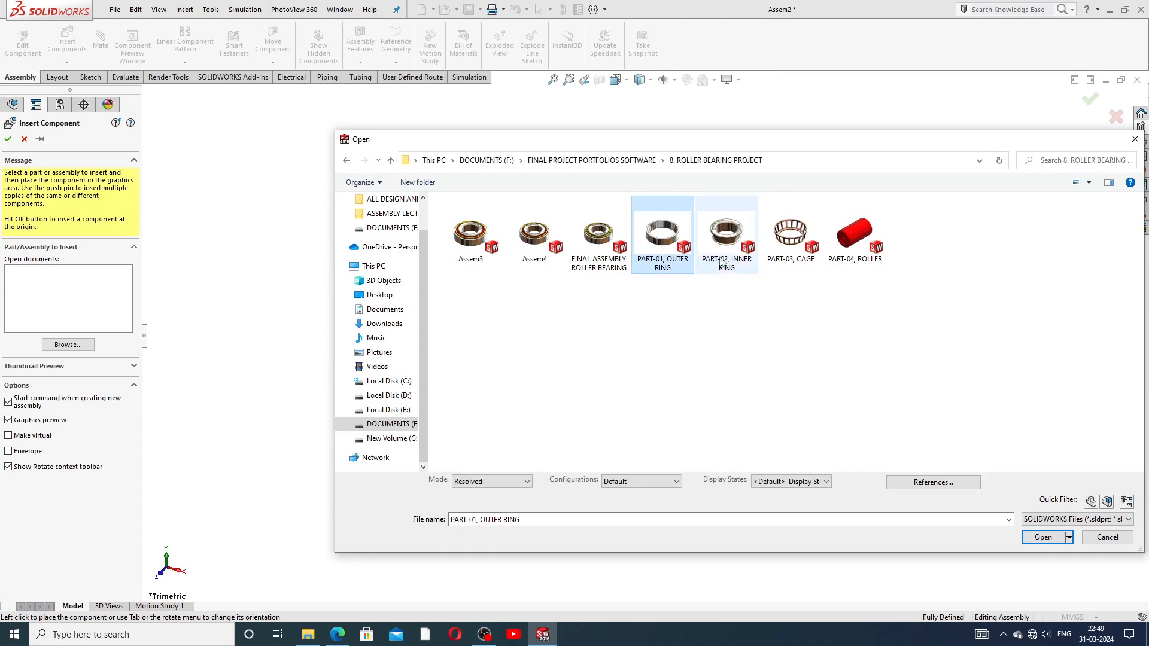
{"action": "left_click", "coordinate": [730, 246], "text": "ctrl"}
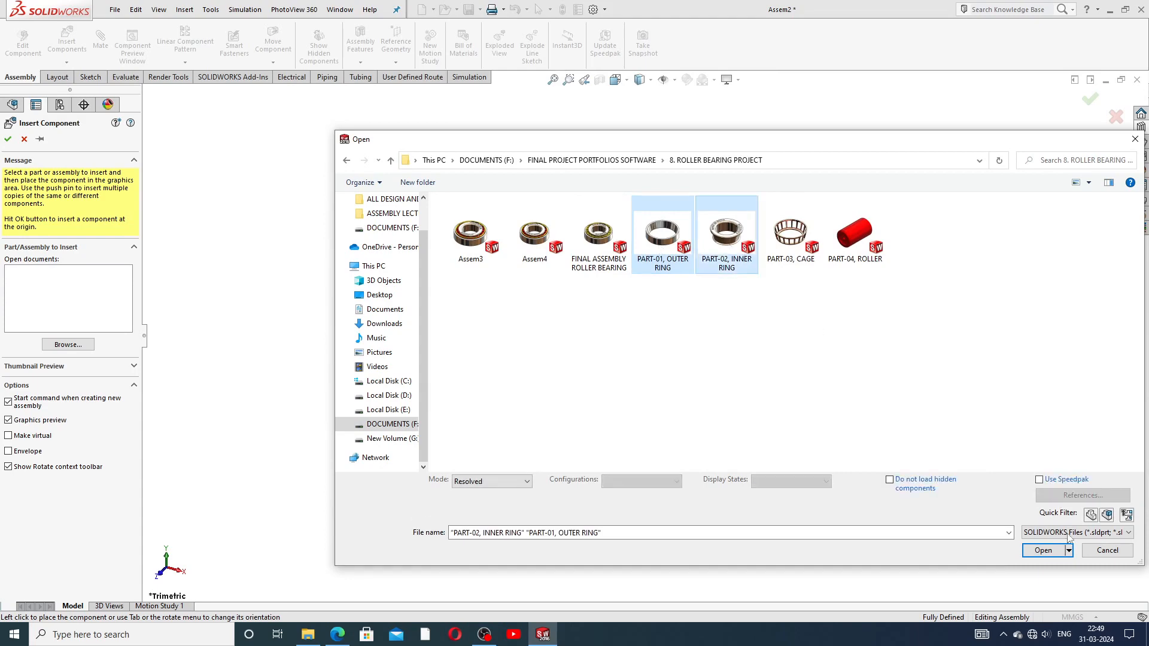
{"action": "left_click", "coordinate": [1041, 549]}
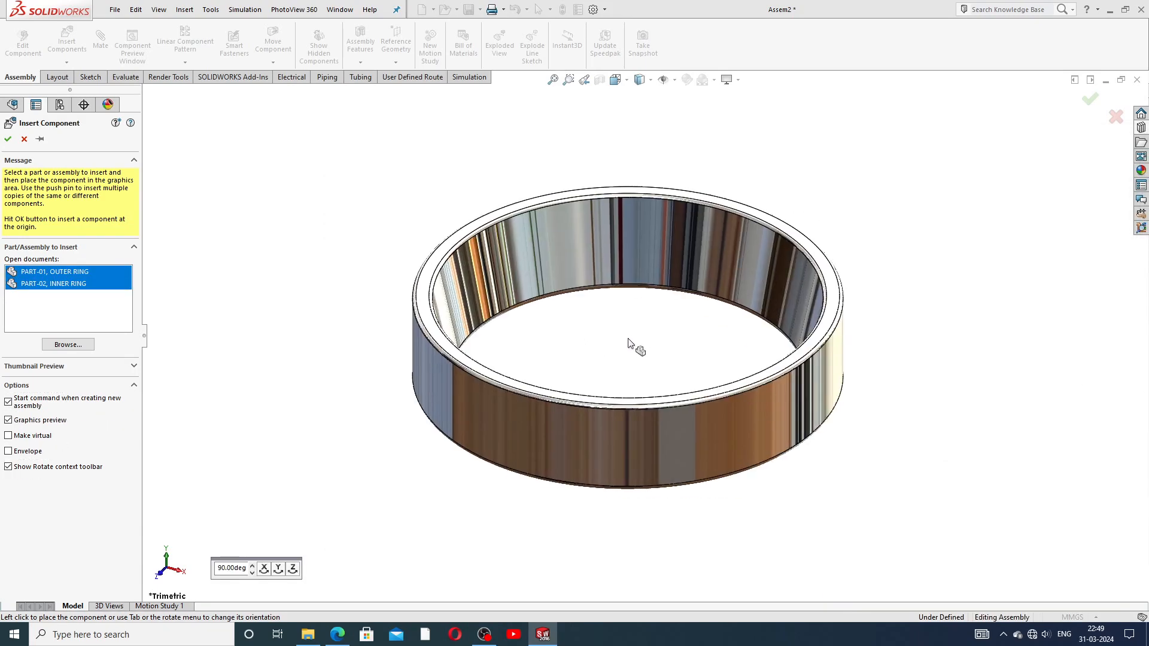
Step: Drop the outer ring, then the inner ring beside it, and look them over from several angles
{"action": "left_click", "coordinate": [803, 271]}
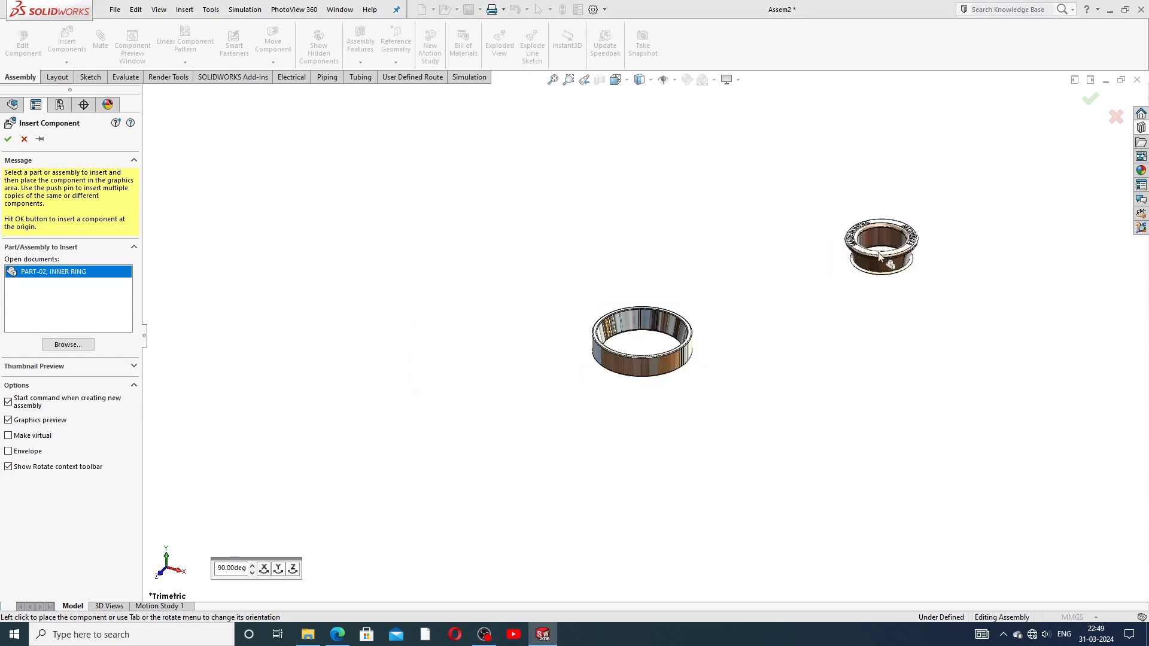
{"action": "left_click", "coordinate": [768, 254]}
{"action": "scroll", "coordinate": [730, 316], "scroll_direction": "down", "scroll_amount": 5}
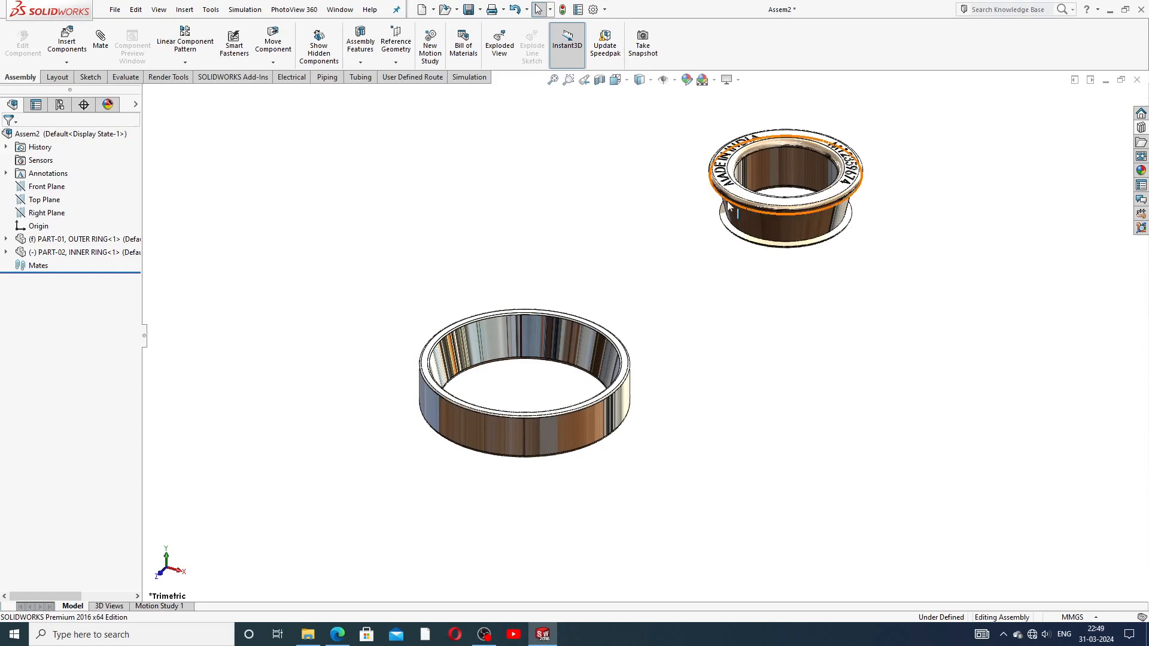
{"action": "middle_click_drag", "start_coordinate": [700, 264], "coordinate": [632, 269]}
{"action": "scroll", "coordinate": [541, 224], "scroll_direction": "down", "scroll_amount": 2}
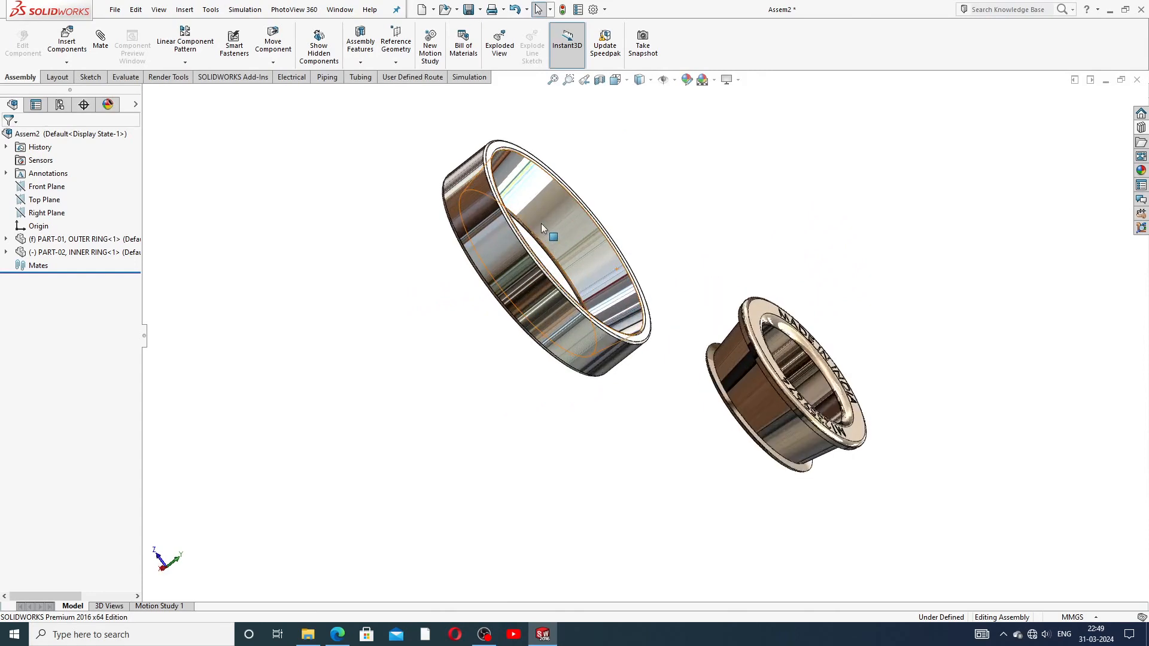
{"action": "middle_click_drag", "start_coordinate": [736, 342], "coordinate": [763, 306]}
{"action": "scroll", "coordinate": [777, 277], "scroll_direction": "up", "scroll_amount": 3}
{"action": "scroll", "coordinate": [763, 307], "scroll_direction": "down", "scroll_amount": 2}
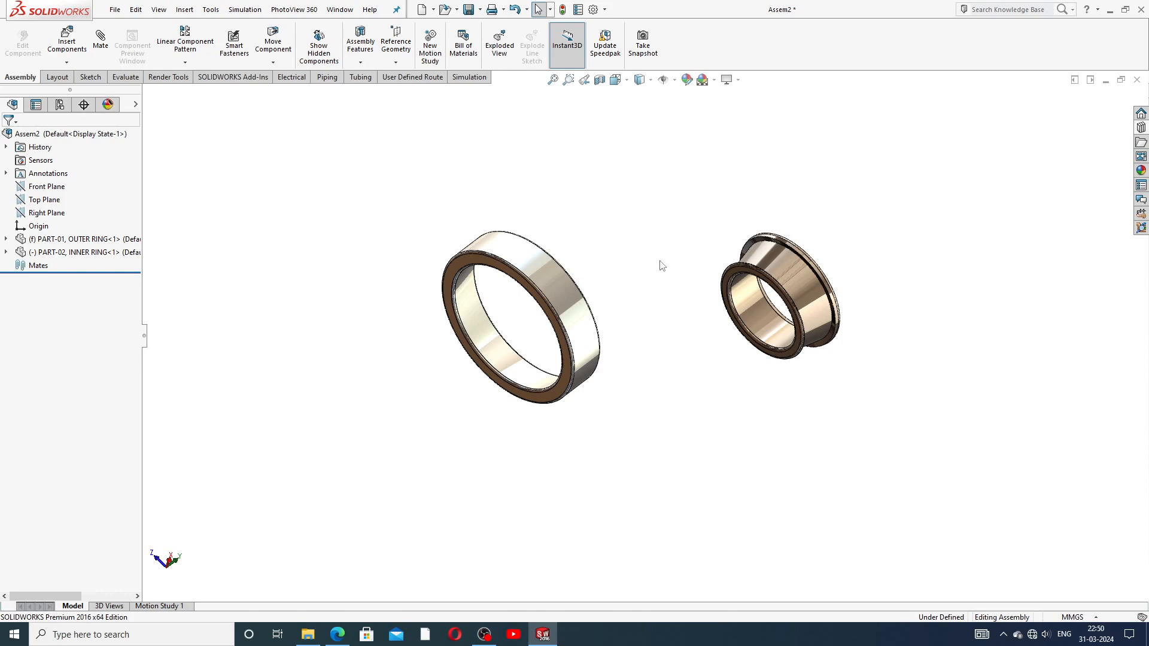
{"action": "scroll", "coordinate": [649, 290], "scroll_direction": "down", "scroll_amount": 2}
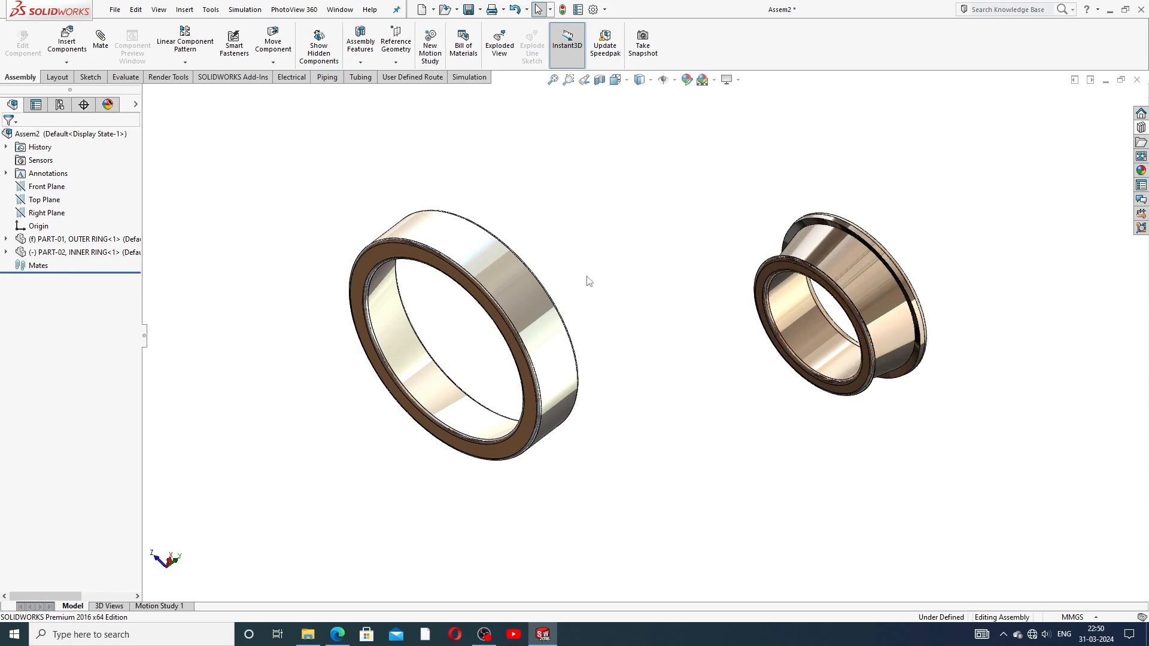
{"action": "mouse_move", "coordinate": [593, 284]}
{"action": "middle_mouse_down"}
{"action": "mouse_move", "coordinate": [582, 205]}
{"action": "mouse_move", "coordinate": [576, 292]}
{"action": "middle_mouse_up"}
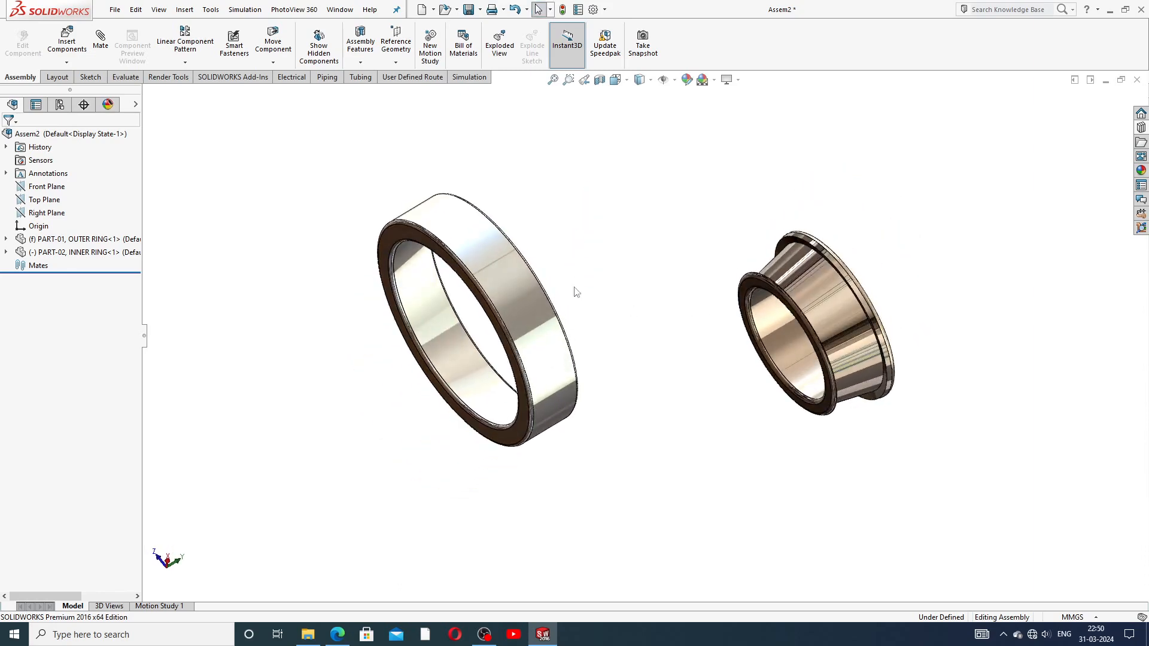
Step: Start a mate and choose Width from the Advanced mate types
{"action": "left_click", "coordinate": [101, 42]}
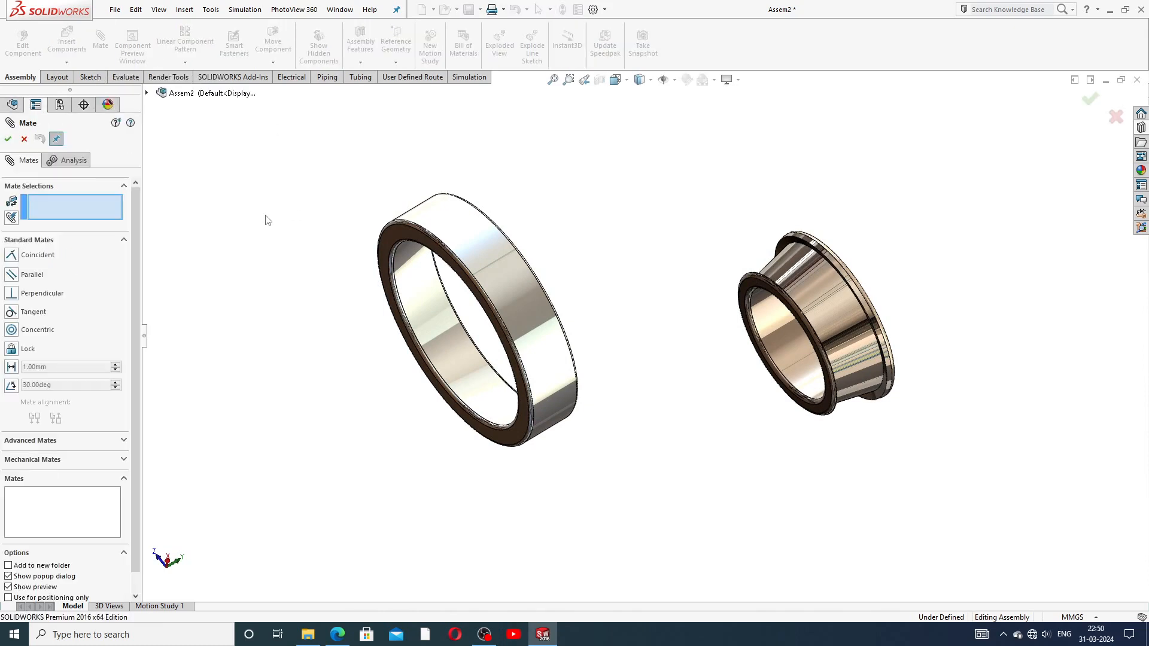
{"action": "left_click", "coordinate": [127, 238]}
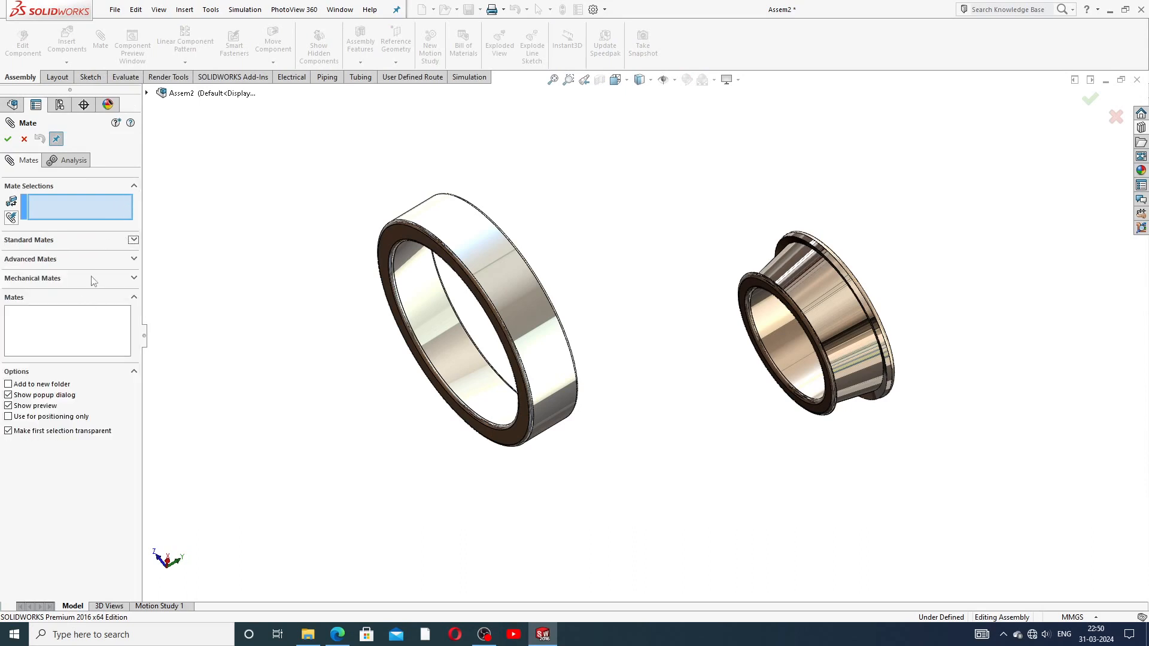
{"action": "left_click", "coordinate": [70, 261]}
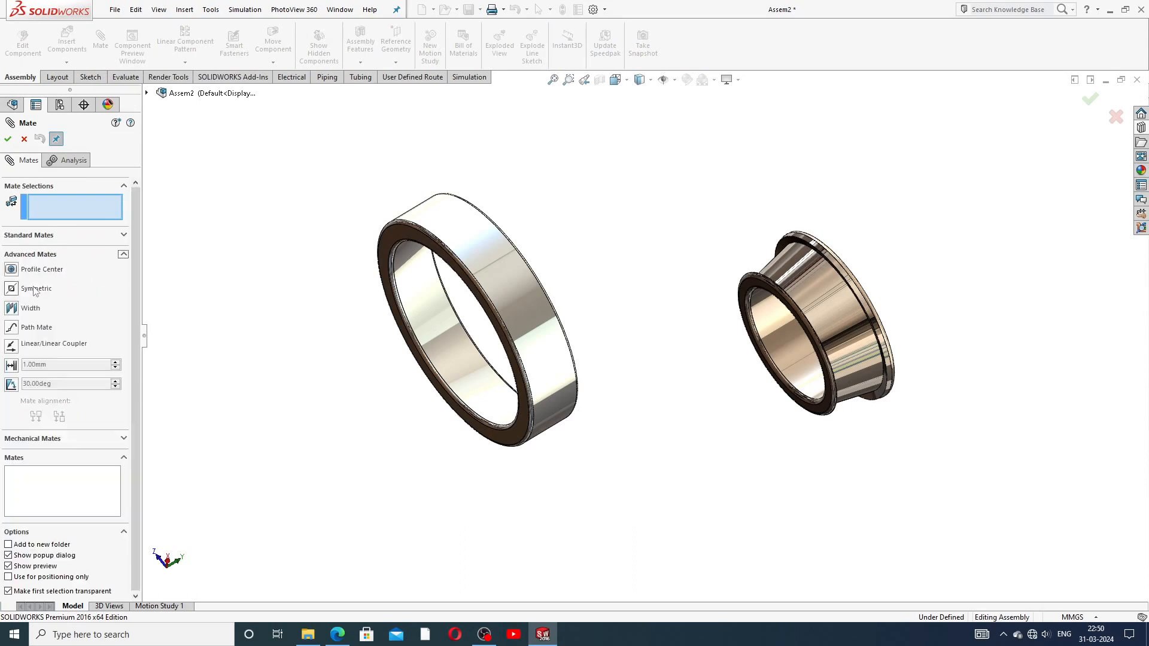
{"action": "left_click", "coordinate": [11, 308]}
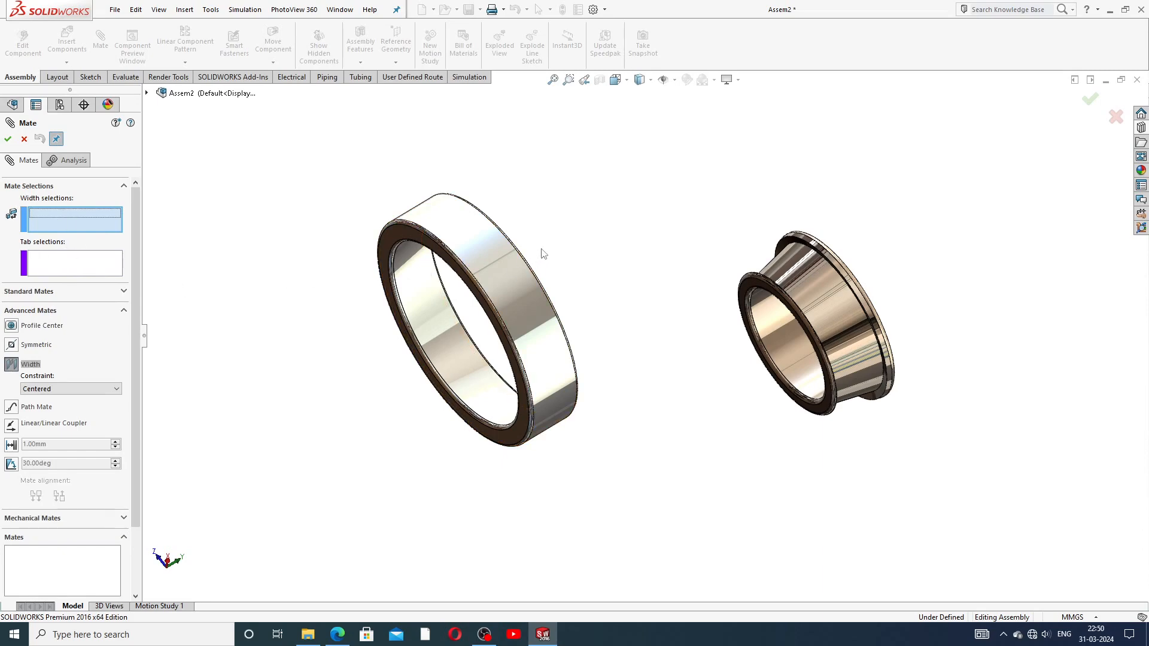
Step: Select the outer ring's two side faces as the width references
{"action": "middle_click_drag", "start_coordinate": [551, 250], "coordinate": [497, 237]}
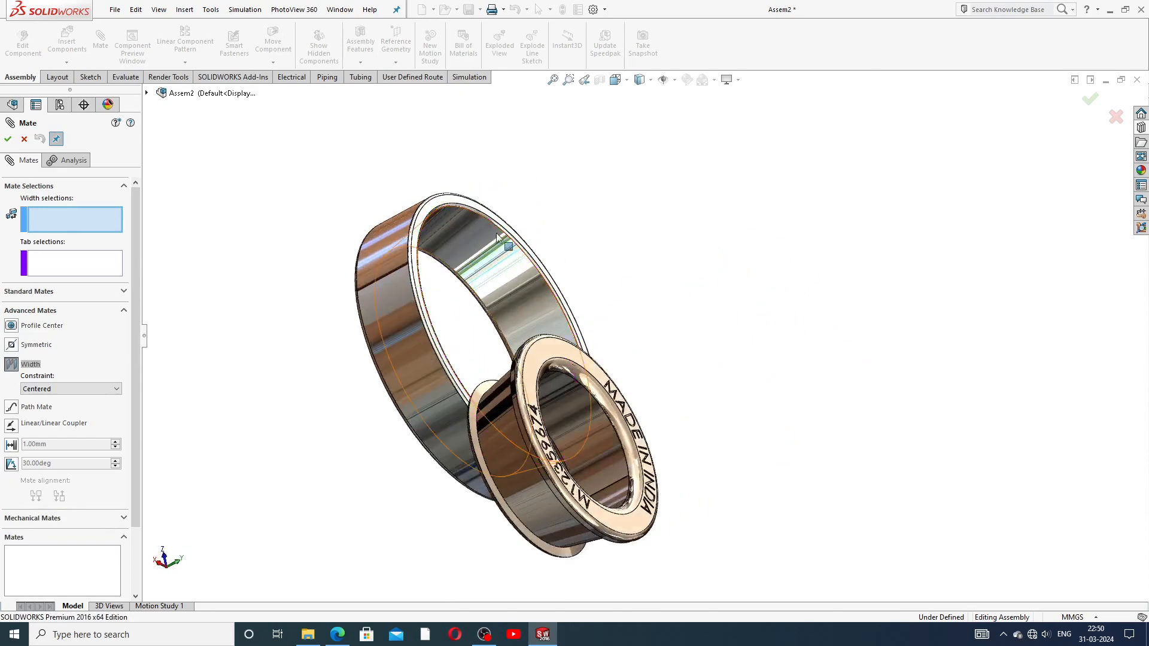
{"action": "left_click", "coordinate": [435, 206]}
{"action": "middle_click_drag", "start_coordinate": [455, 278], "coordinate": [530, 231]}
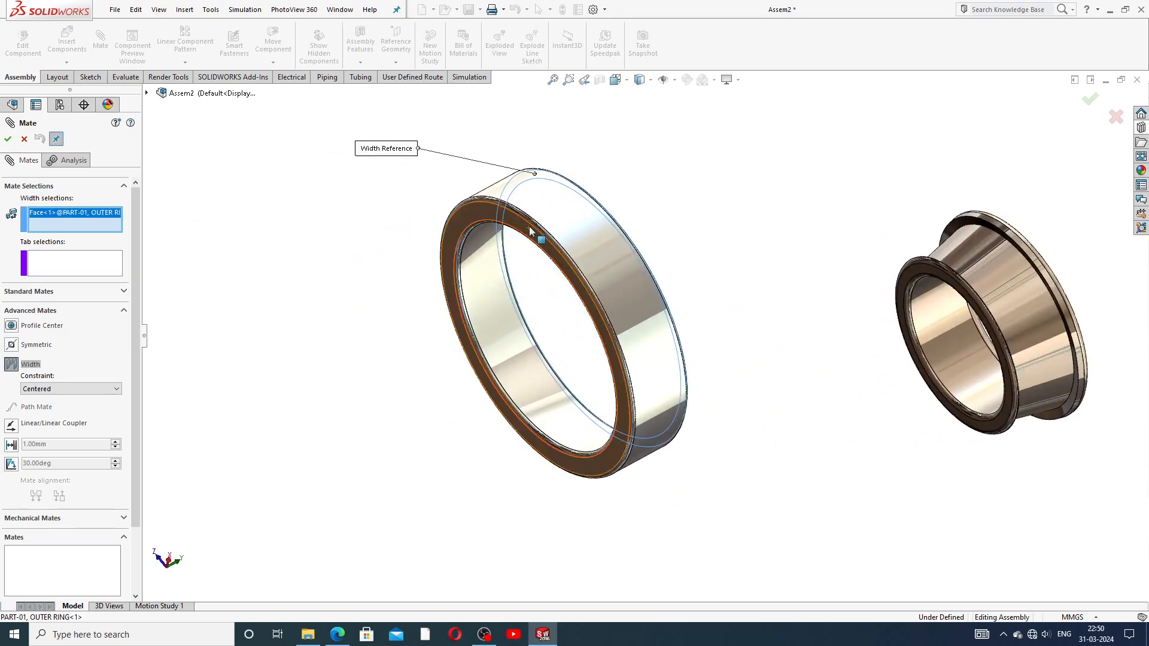
{"action": "left_click", "coordinate": [471, 211]}
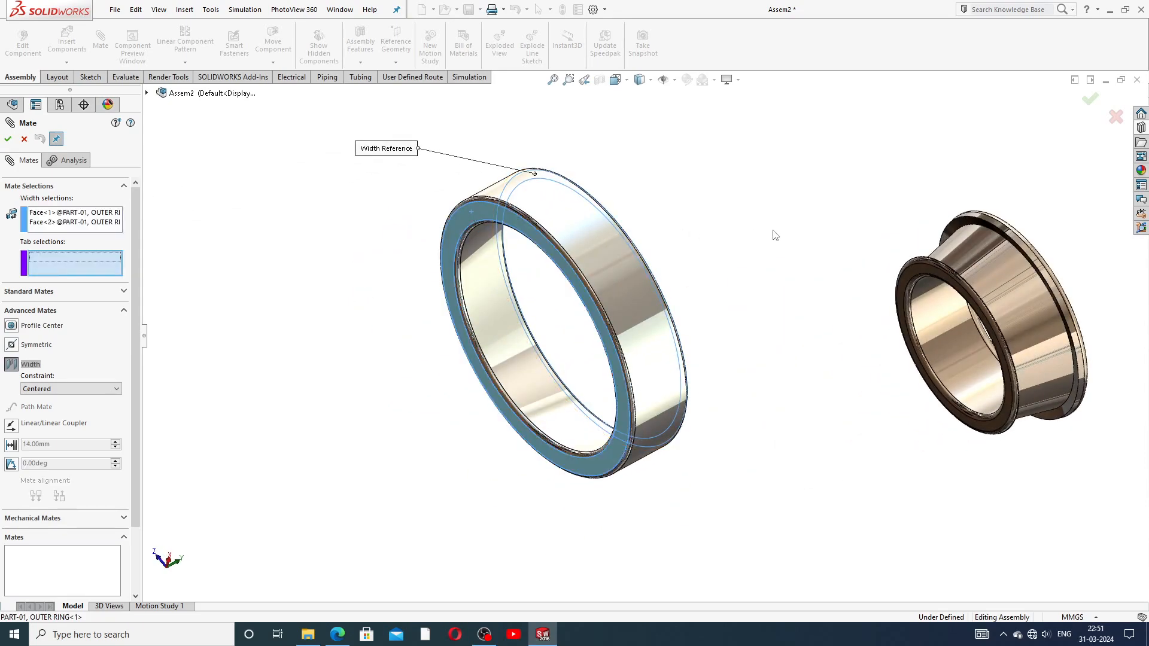
{"action": "middle_click_drag", "start_coordinate": [723, 249], "coordinate": [671, 315]}
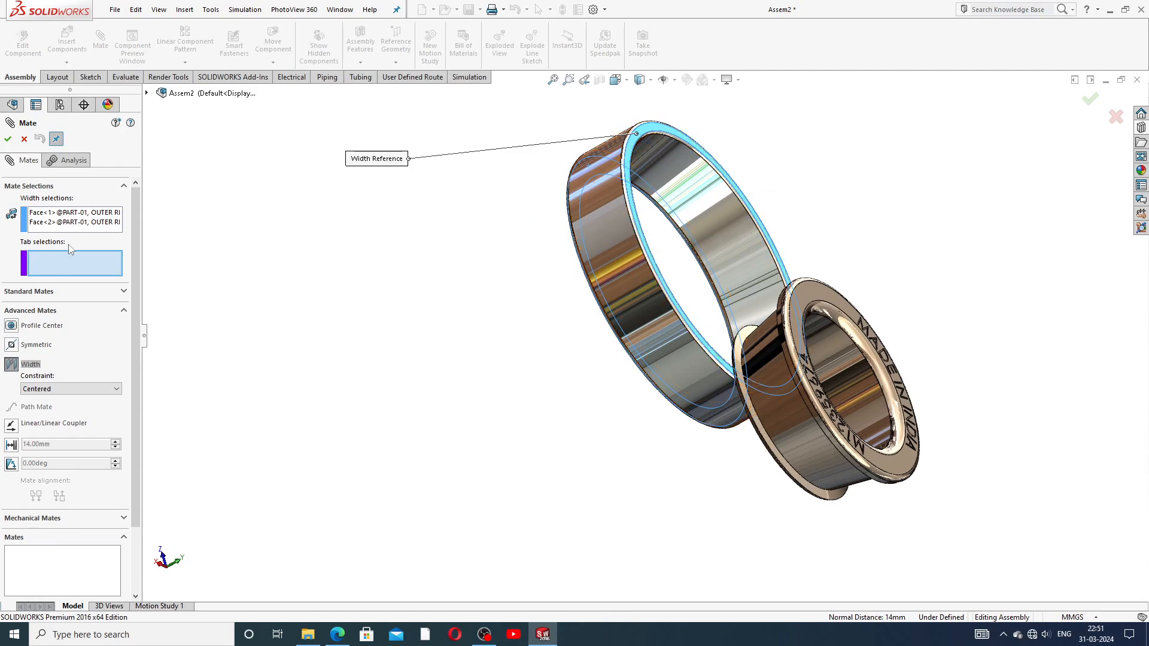
Step: Set the inner ring's front and back faces as tab references, keep Centered, and accept Width1
{"action": "left_click", "coordinate": [807, 290]}
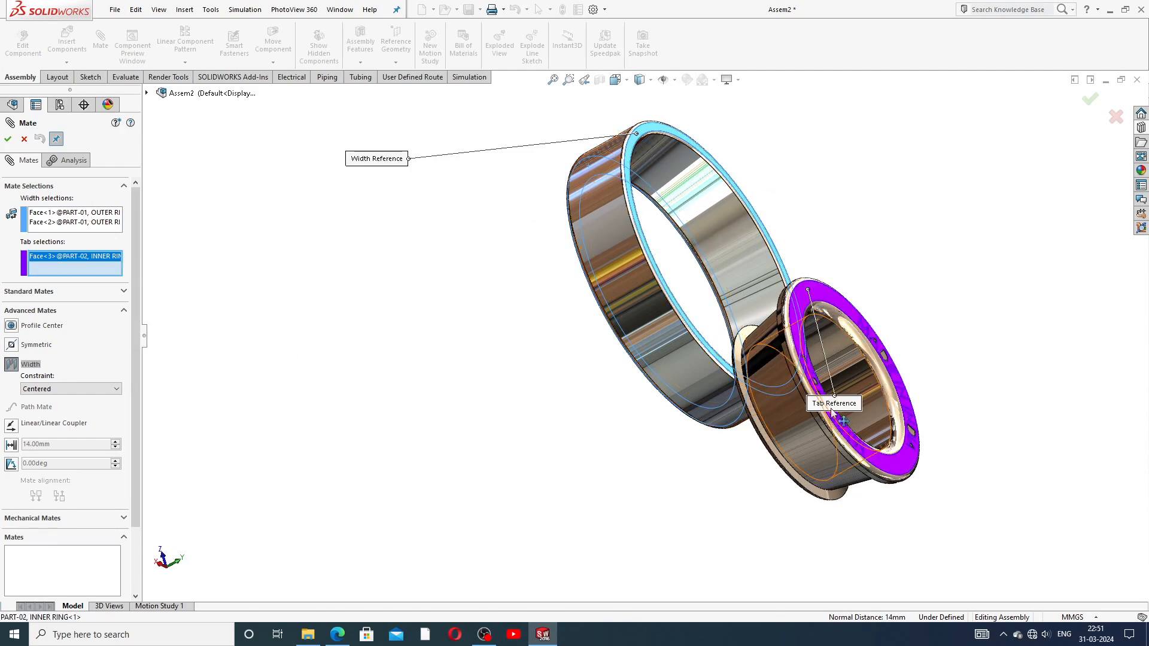
{"action": "middle_click_drag", "start_coordinate": [833, 416], "coordinate": [885, 327]}
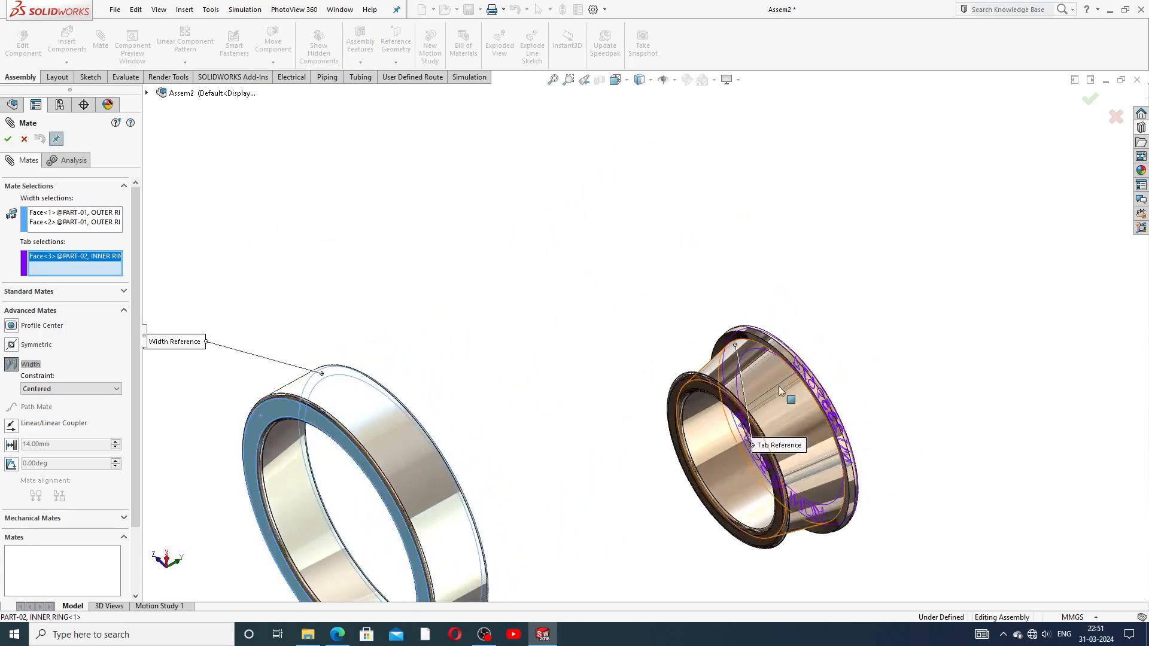
{"action": "left_click", "coordinate": [687, 386]}
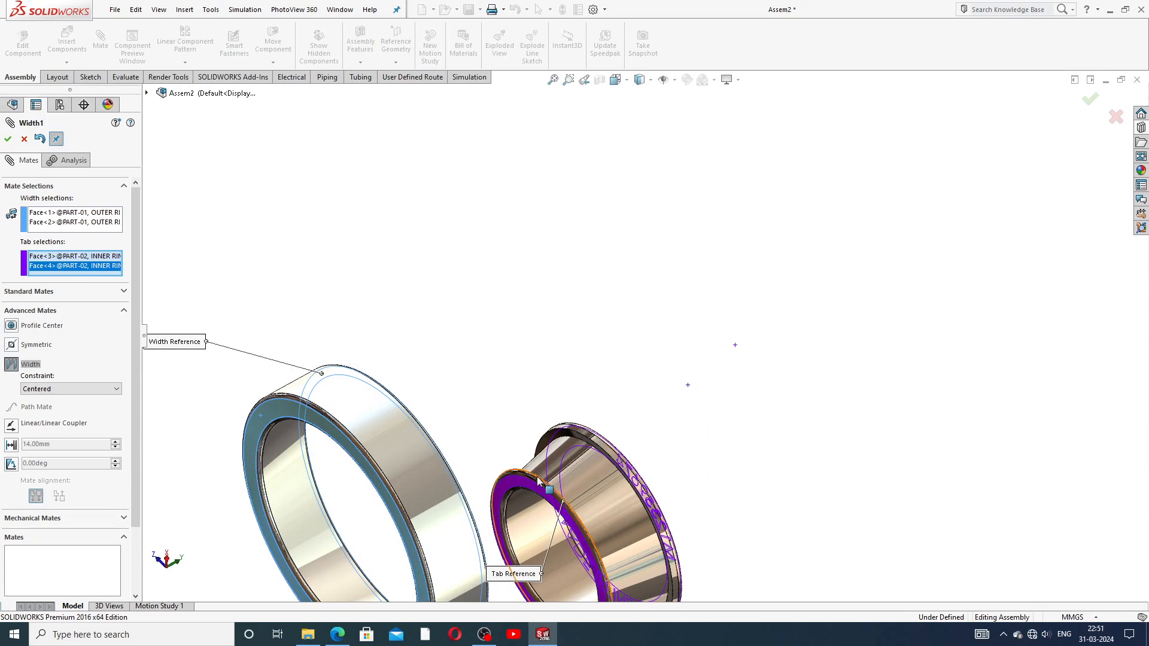
{"action": "scroll", "coordinate": [638, 346], "scroll_direction": "up", "scroll_amount": 4}
{"action": "middle_click_drag", "start_coordinate": [595, 477], "coordinate": [546, 539]}
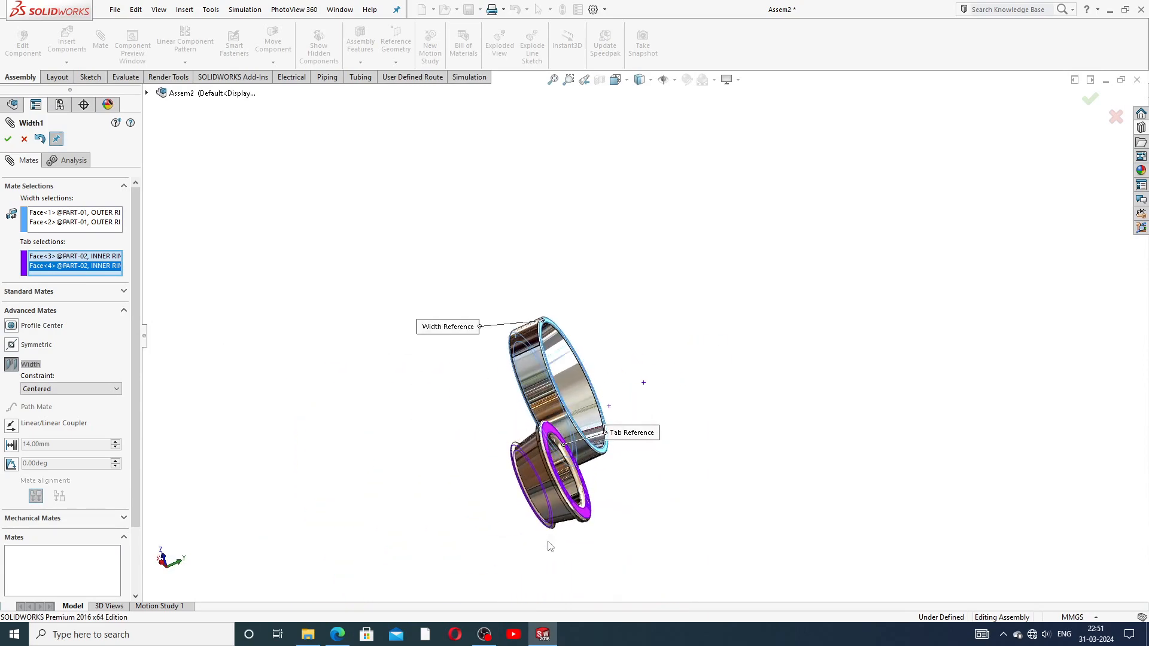
{"action": "middle_click_drag", "start_coordinate": [551, 485], "coordinate": [567, 525]}
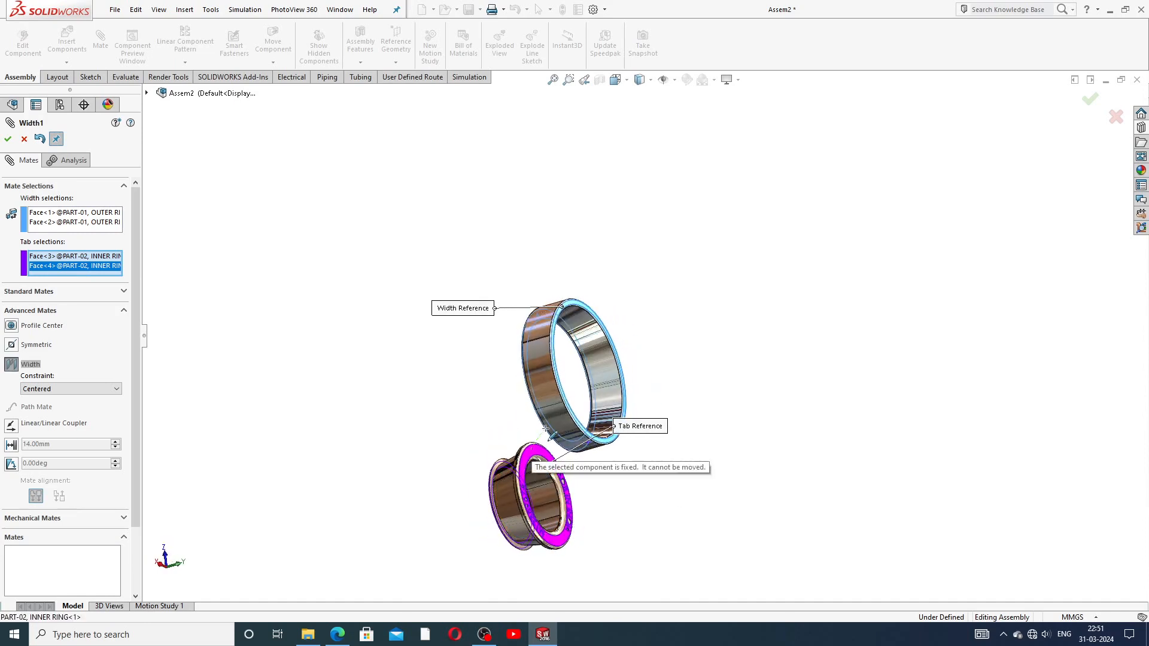
{"action": "left_click", "coordinate": [531, 449]}
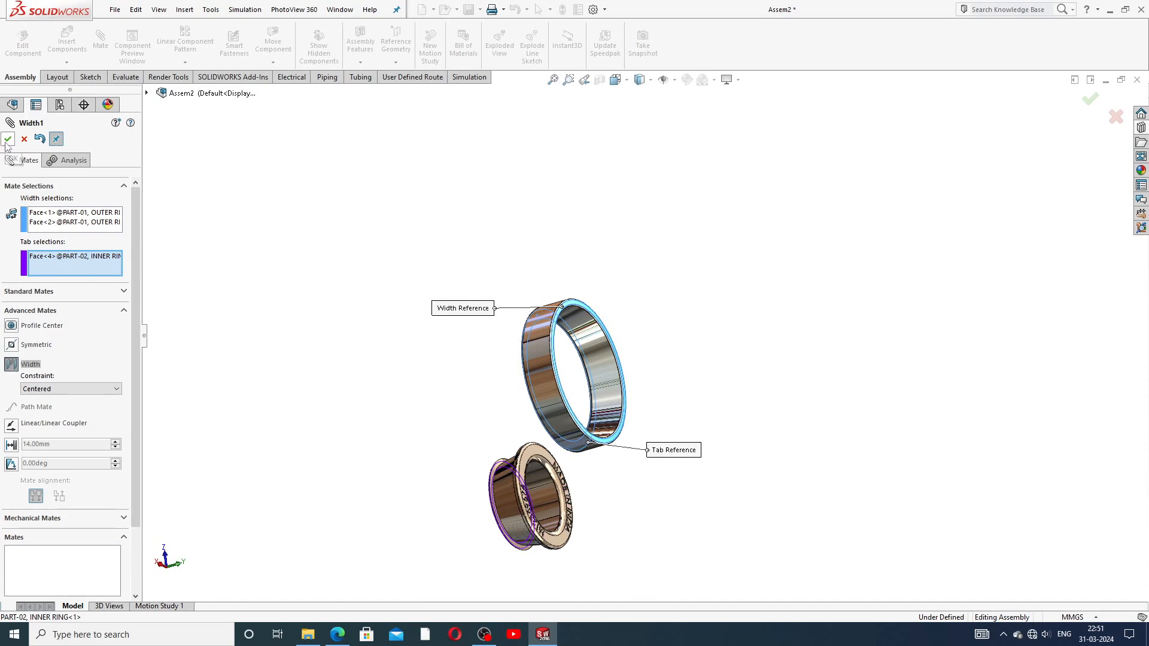
{"action": "left_click", "coordinate": [529, 456]}
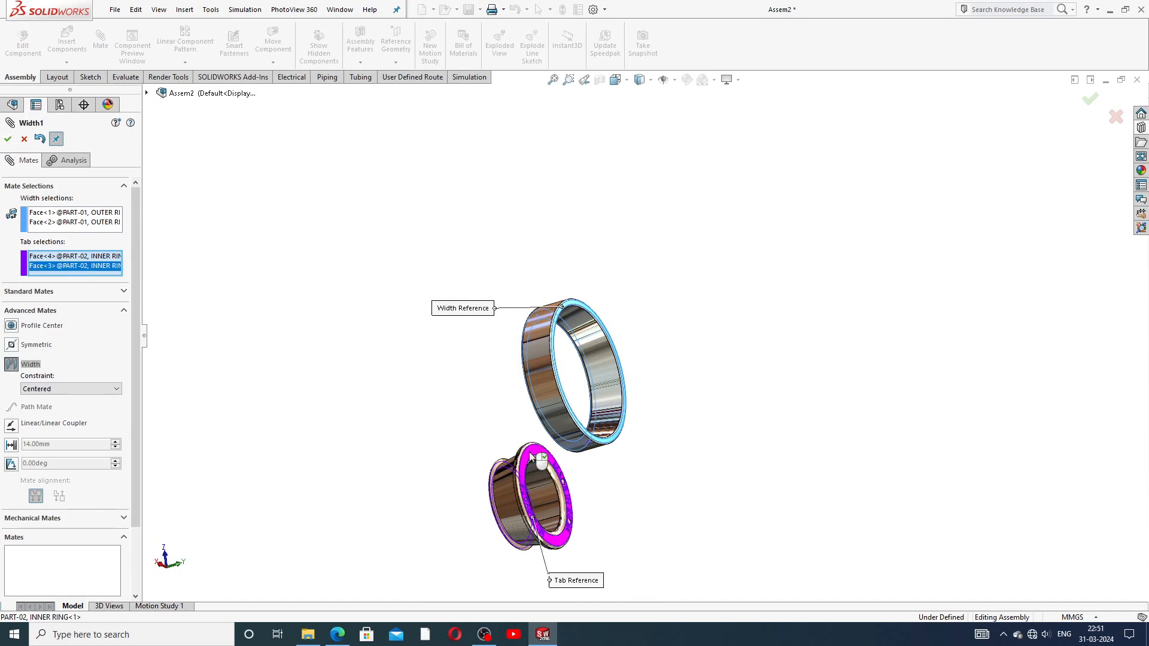
{"action": "left_click", "coordinate": [8, 140]}
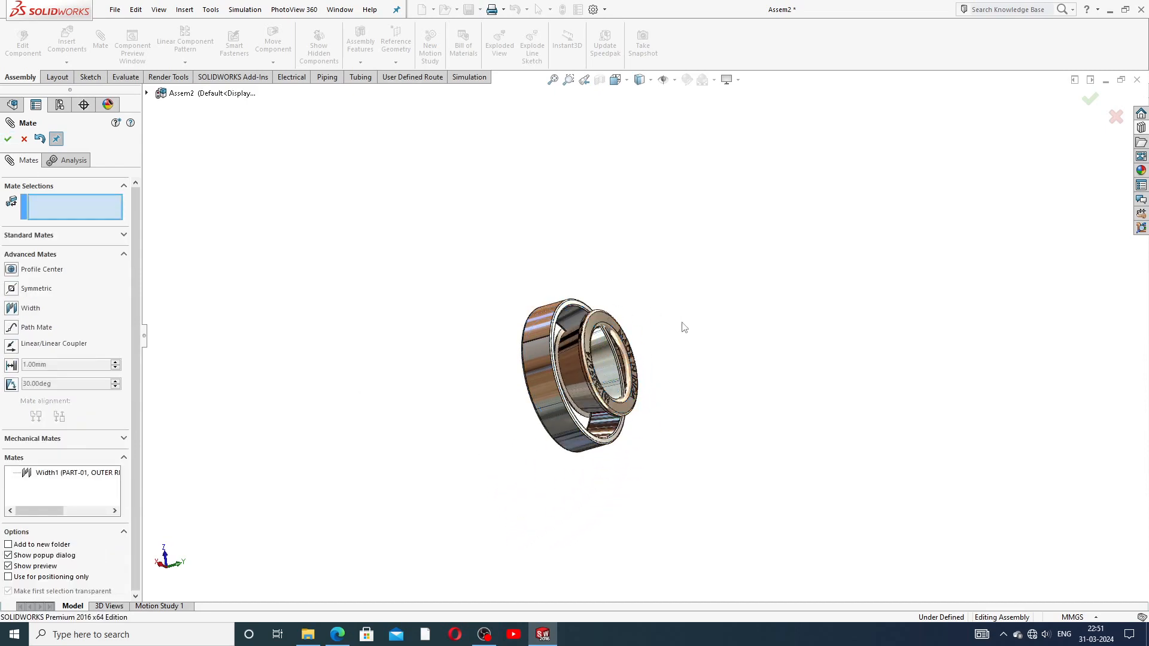
{"action": "middle_click_drag", "start_coordinate": [685, 328], "coordinate": [743, 192]}
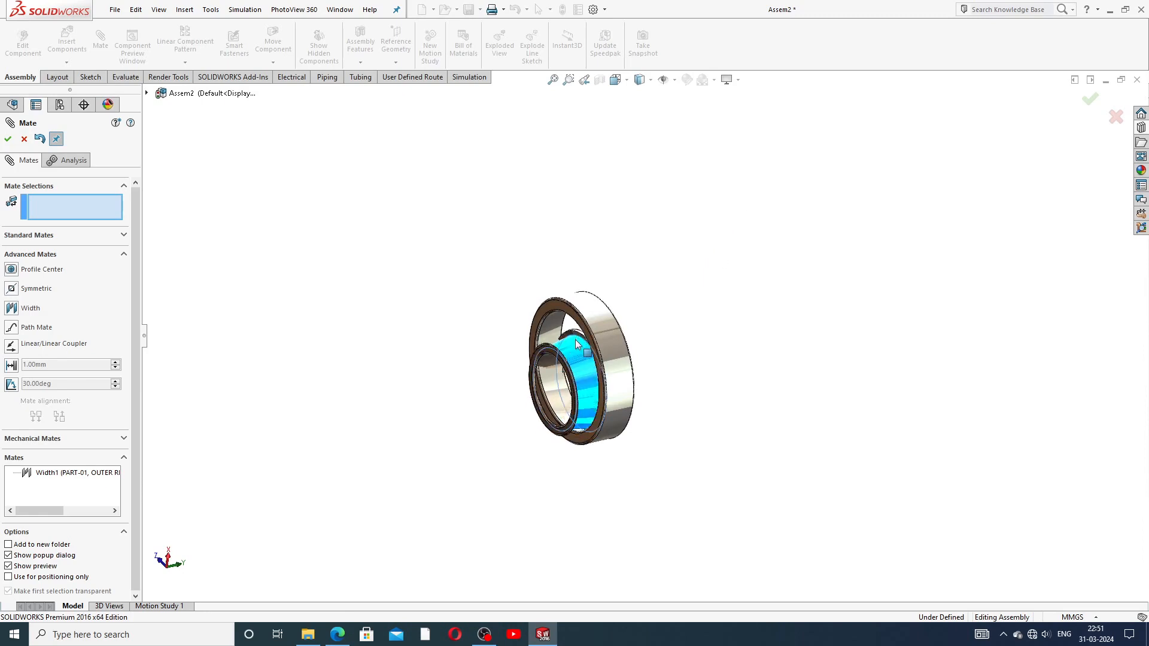
{"action": "scroll", "coordinate": [582, 357], "scroll_direction": "down", "scroll_amount": 5}
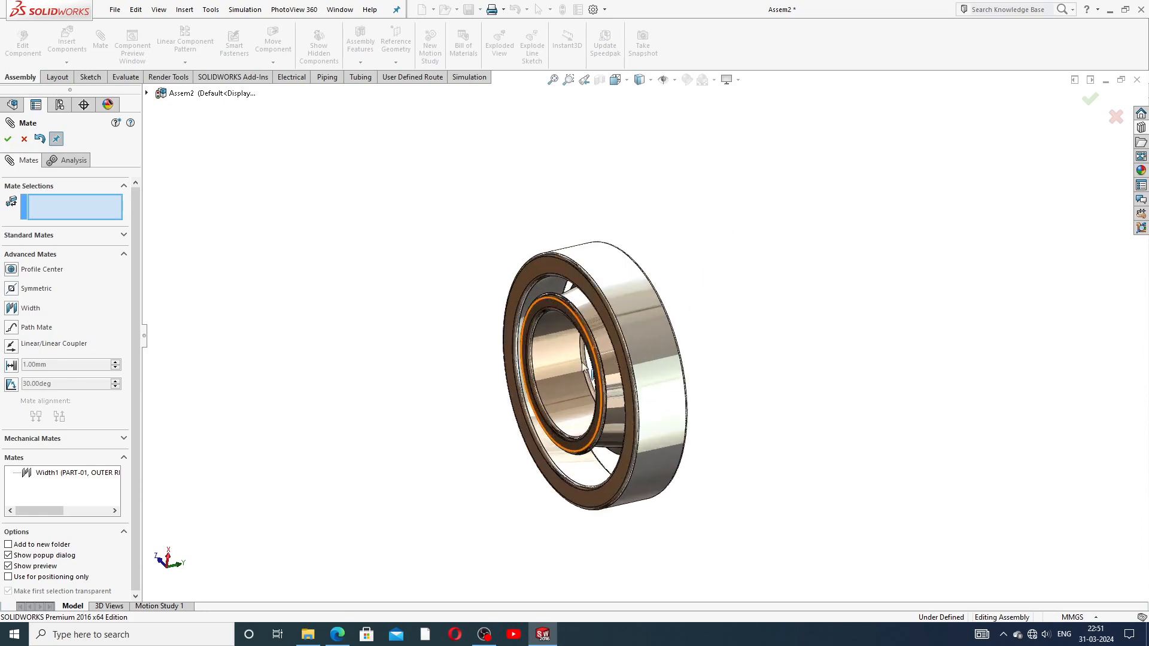
{"action": "middle_click", "coordinate": [600, 330]}
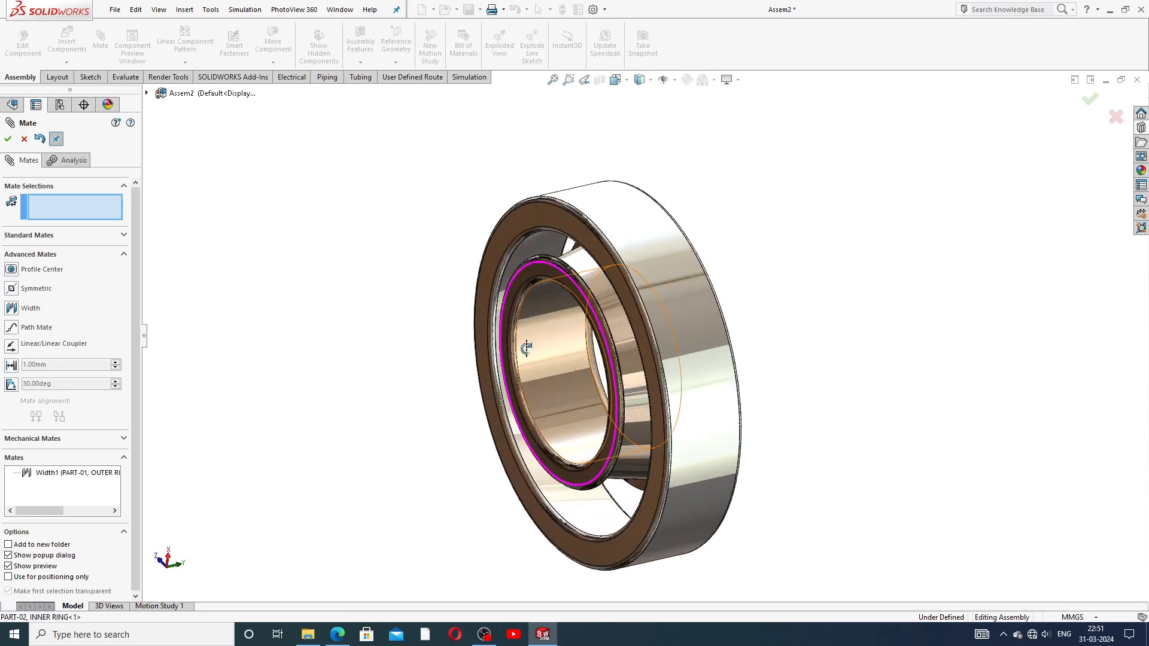
{"action": "middle_click_drag", "start_coordinate": [526, 346], "coordinate": [397, 313]}
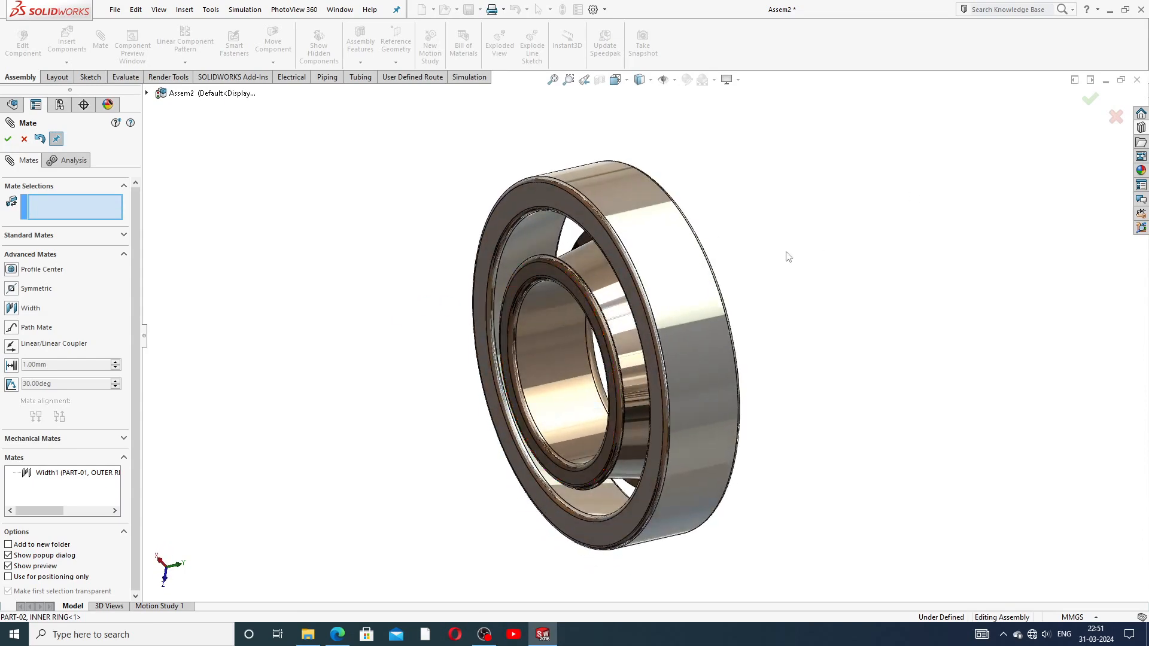
{"action": "middle_click_drag", "start_coordinate": [761, 261], "coordinate": [669, 343]}
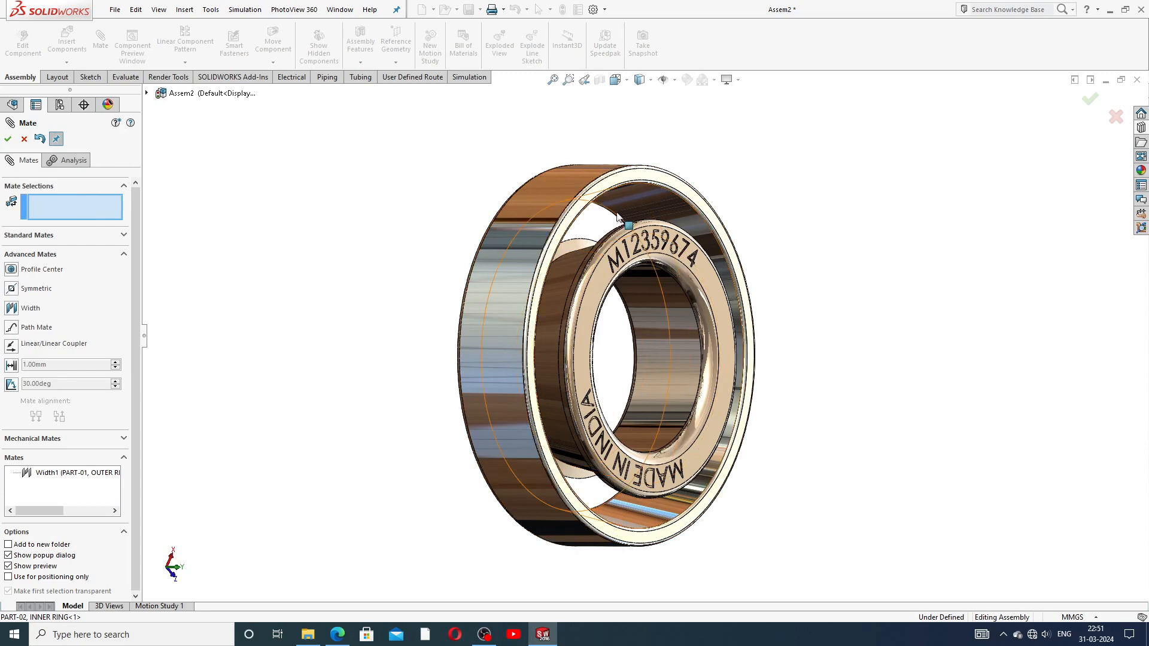
Step: Mate the outer ring's cylindrical face concentric with the inner ring, then close the Mate PropertyManager
{"action": "left_click", "coordinate": [633, 197]}
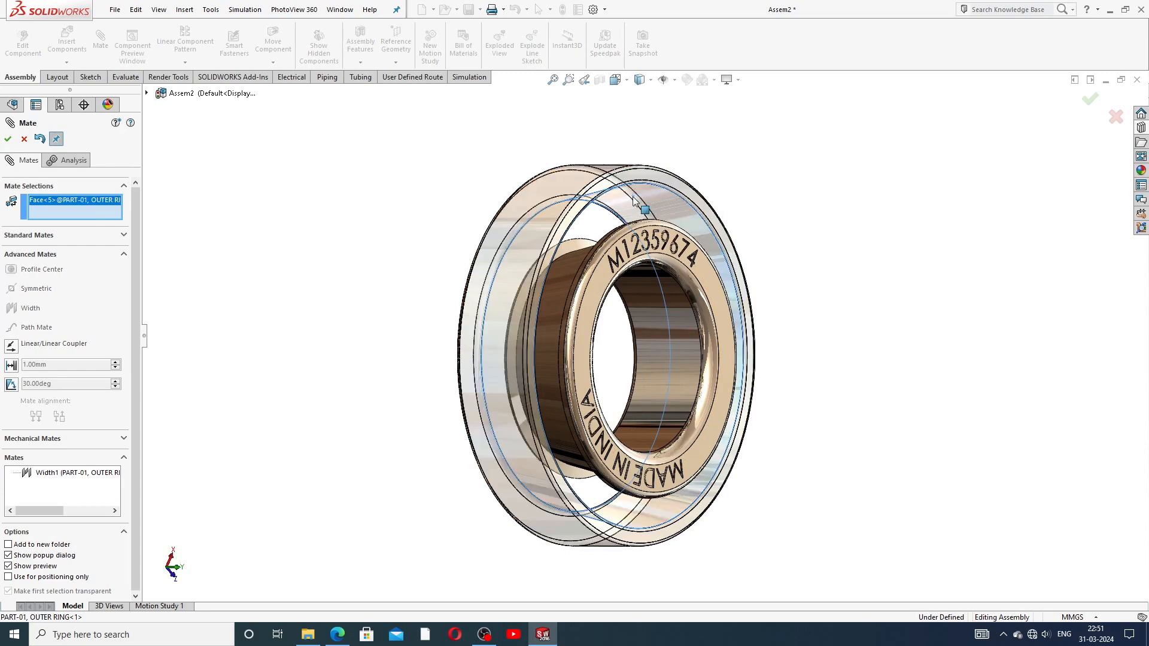
{"action": "left_click", "coordinate": [127, 236]}
{"action": "left_click", "coordinate": [678, 329]}
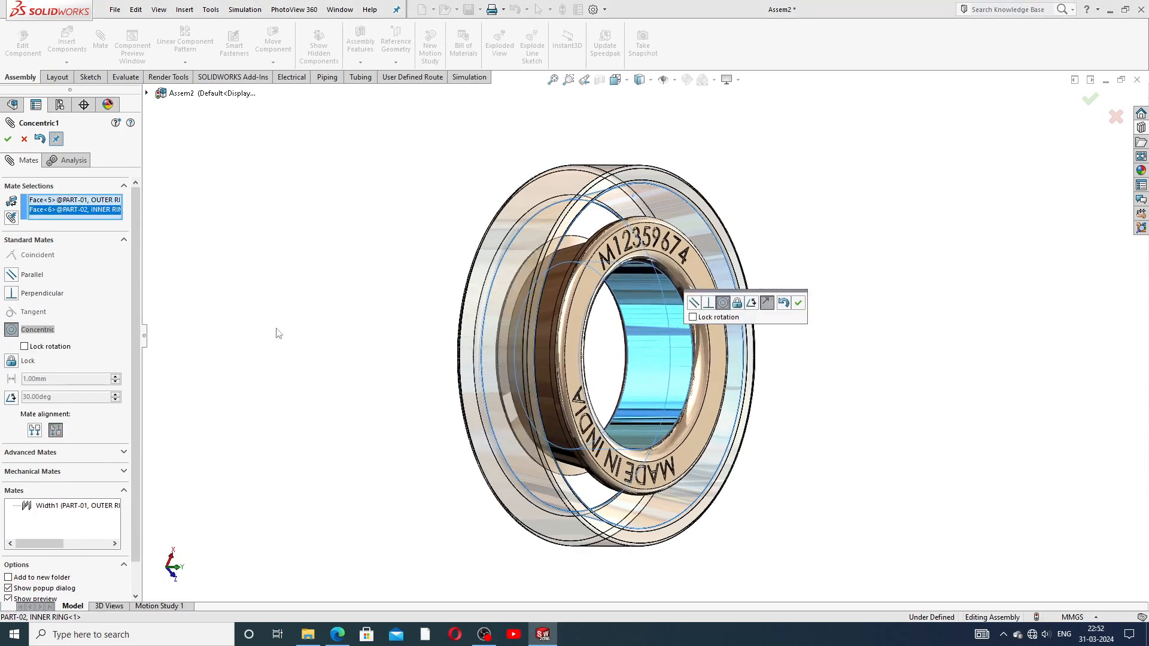
{"action": "left_click", "coordinate": [799, 303]}
{"action": "left_click_drag", "start_coordinate": [662, 294], "coordinate": [584, 385]}
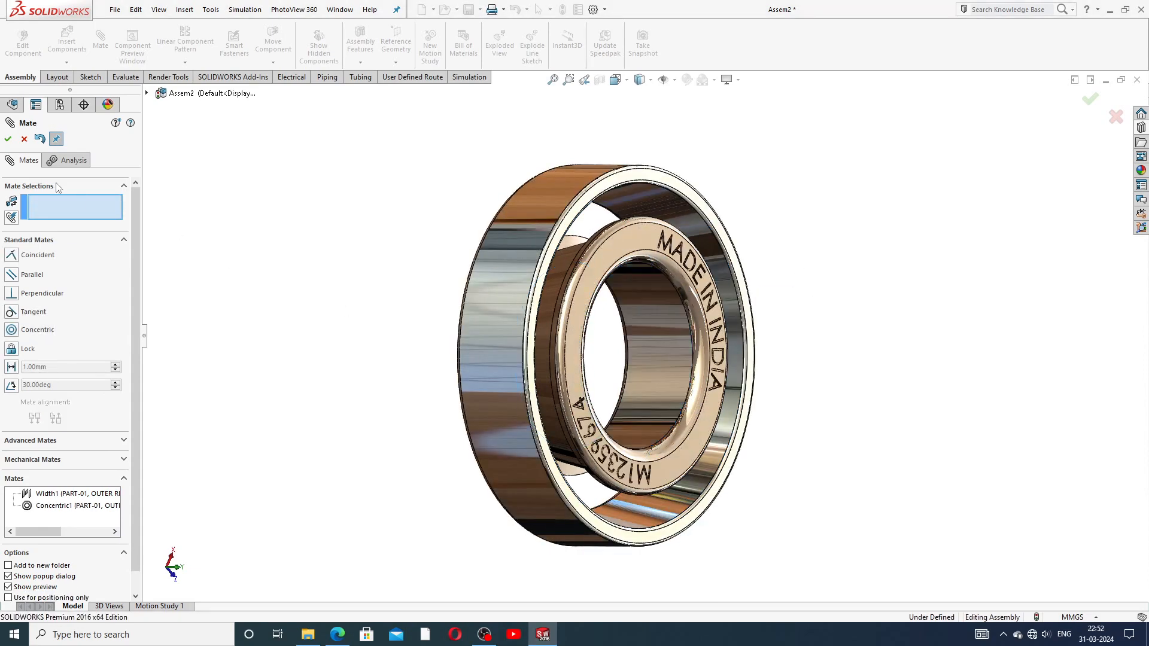
{"action": "left_click", "coordinate": [8, 138]}
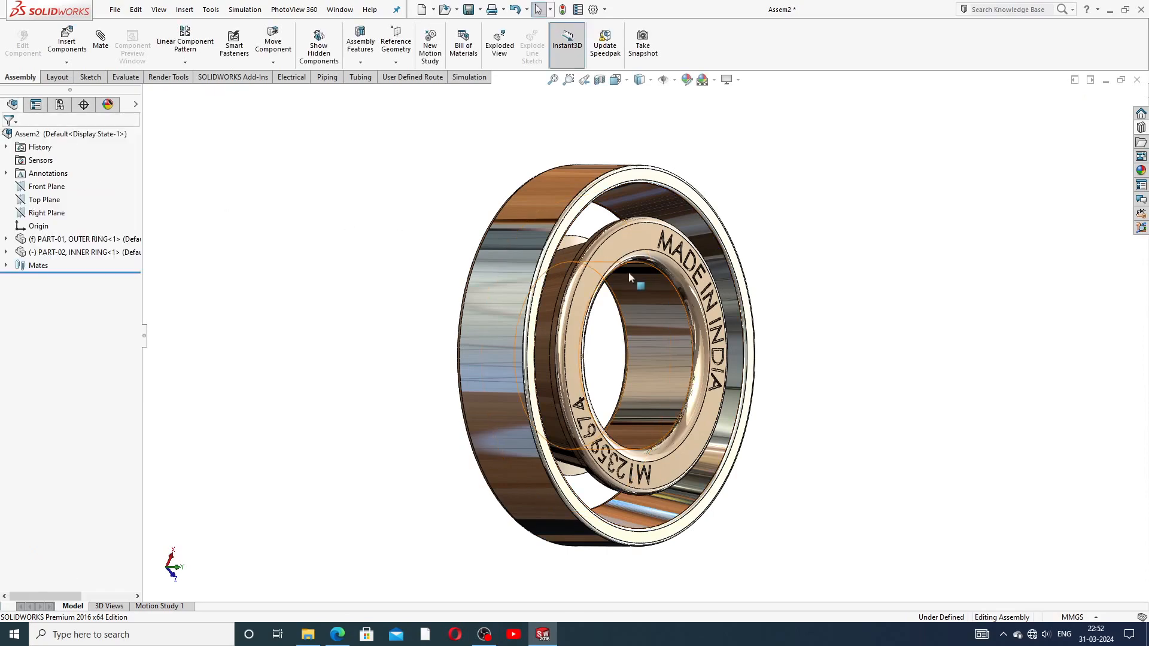
Step: Drag the inner ring round its shared axis until the MADE IN INDIA engraving faces up
{"action": "middle_click_drag", "start_coordinate": [627, 272], "coordinate": [631, 228]}
{"action": "left_click_drag", "start_coordinate": [631, 232], "coordinate": [669, 269]}
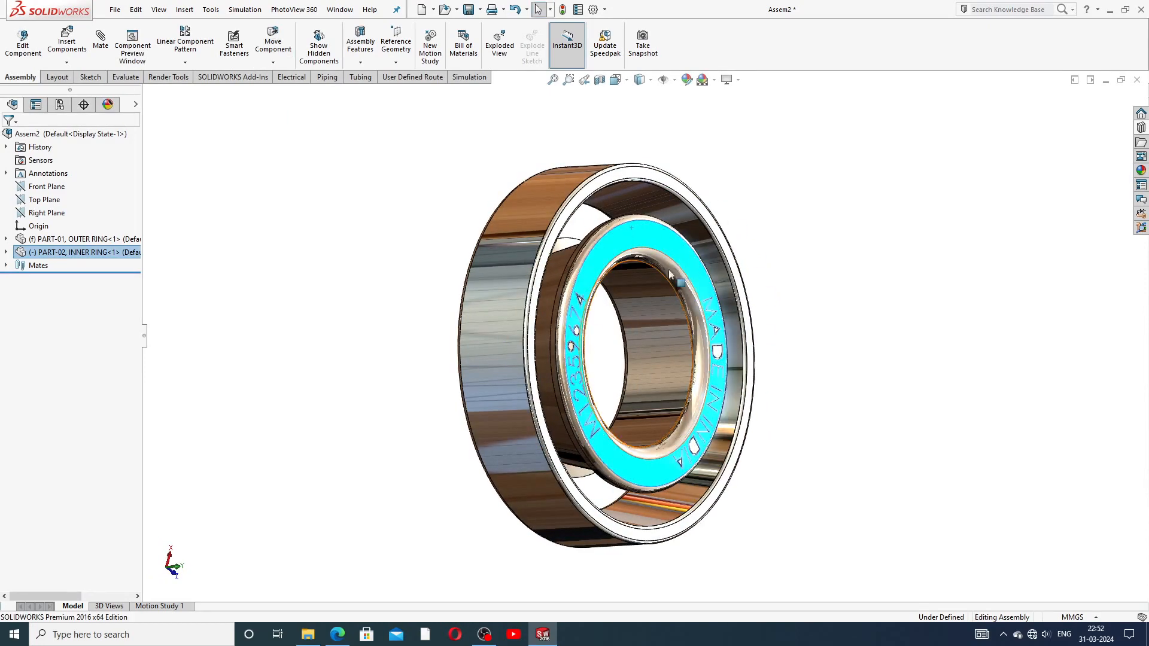
{"action": "scroll", "coordinate": [678, 234], "scroll_direction": "up", "scroll_amount": 3}
{"action": "middle_click_drag", "start_coordinate": [679, 250], "coordinate": [592, 352]}
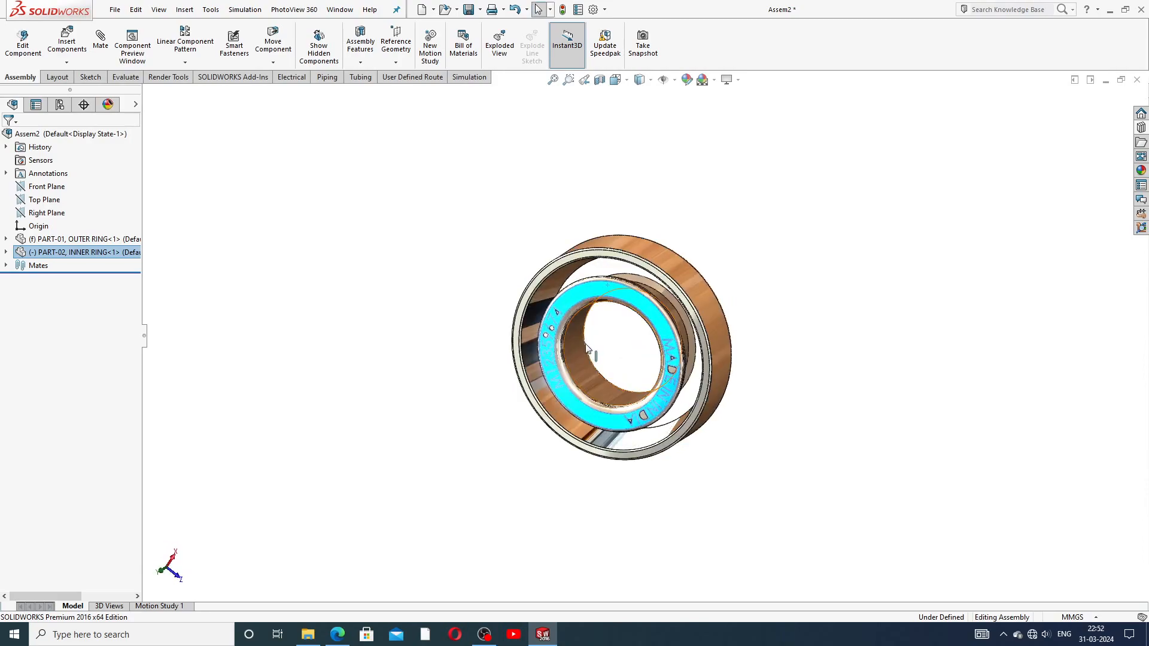
{"action": "scroll", "coordinate": [600, 355], "scroll_direction": "down", "scroll_amount": 3}
{"action": "left_click", "coordinate": [799, 182]}
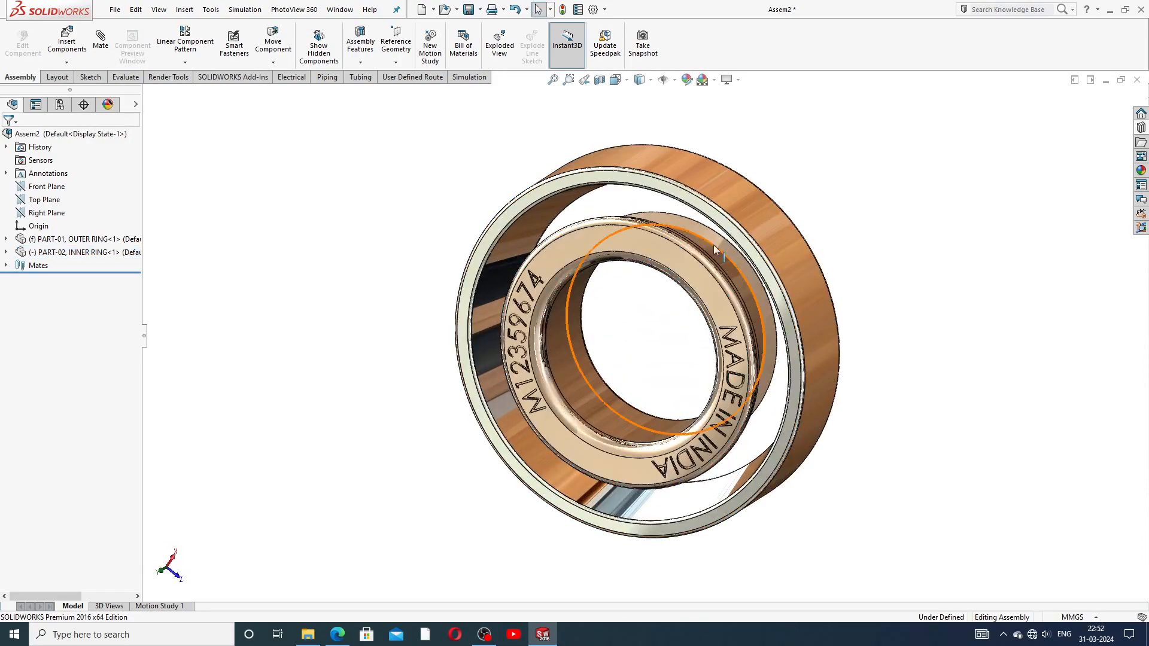
{"action": "middle_click_drag", "start_coordinate": [713, 245], "coordinate": [833, 243]}
{"action": "left_click_drag", "start_coordinate": [709, 242], "coordinate": [673, 242]}
{"action": "left_click", "coordinate": [826, 191]}
{"action": "left_click_drag", "start_coordinate": [755, 239], "coordinate": [645, 440]}
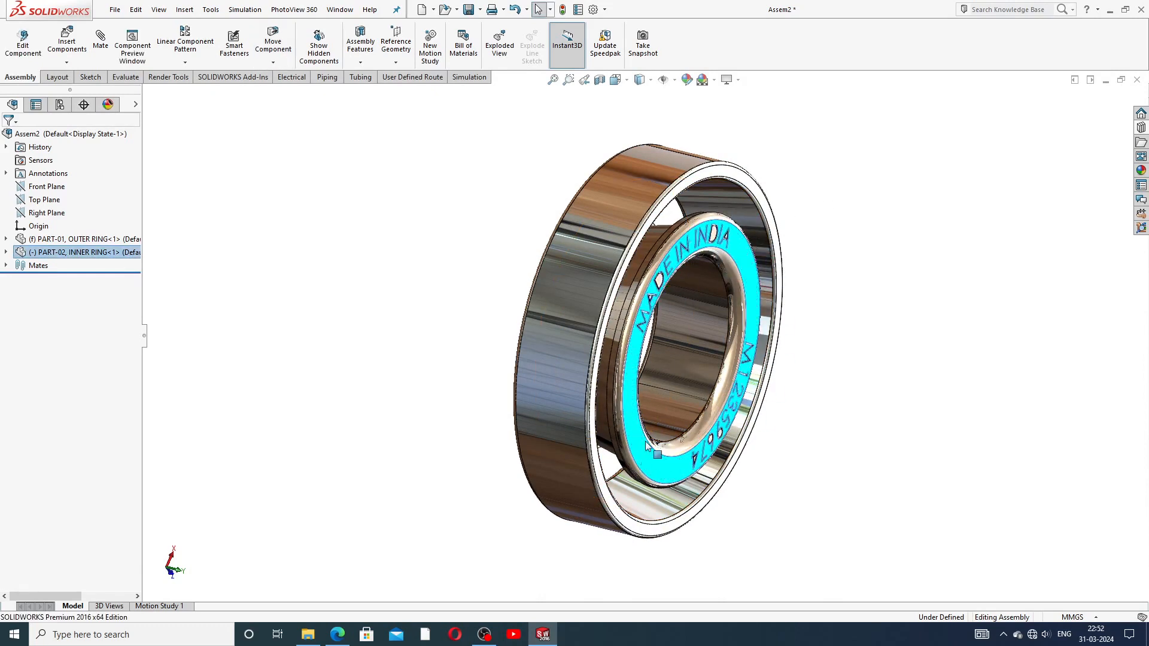
{"action": "left_click", "coordinate": [848, 289]}
{"action": "middle_click_drag", "start_coordinate": [772, 238], "coordinate": [740, 245]}
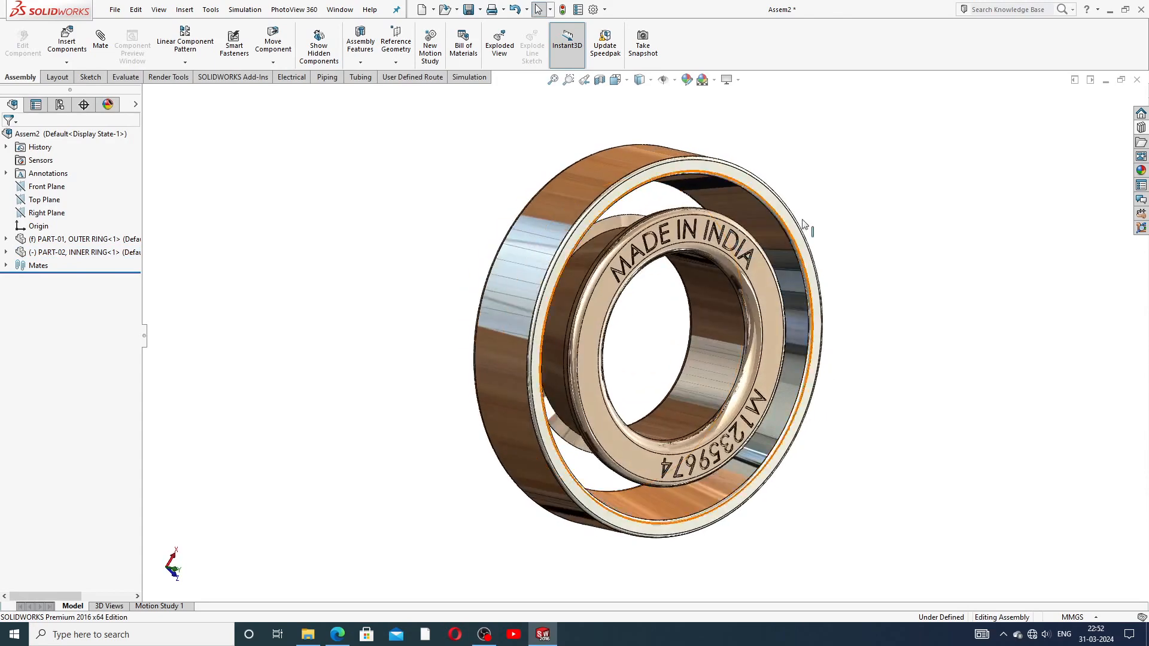
{"action": "left_click", "coordinate": [626, 80]}
{"action": "left_click", "coordinate": [696, 114]}
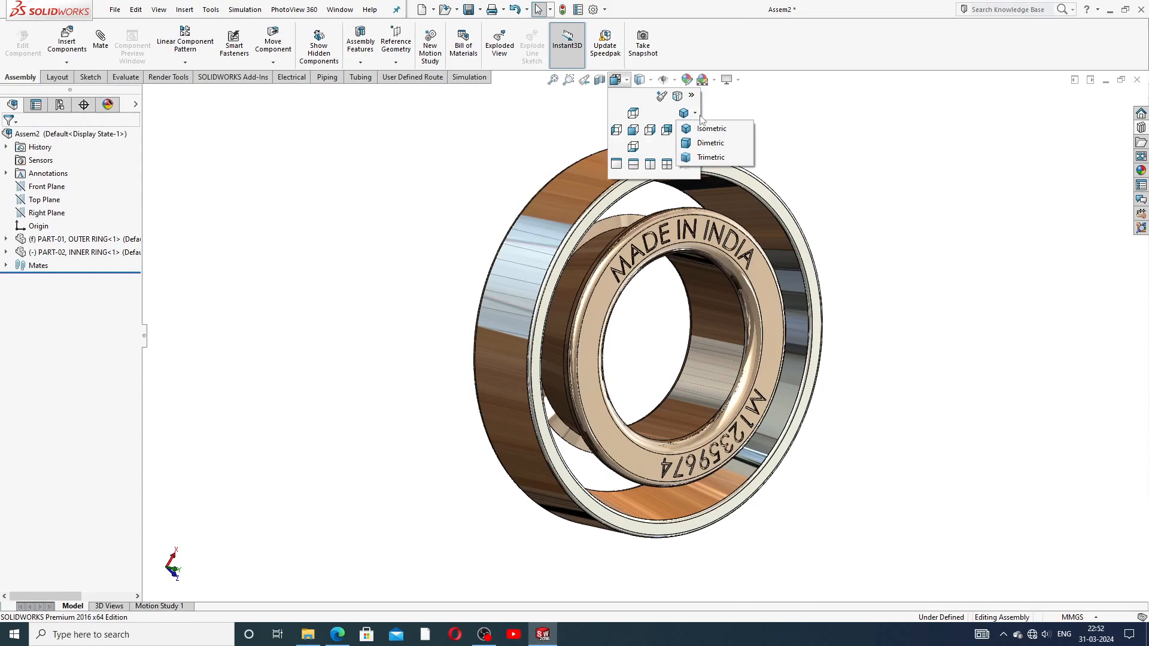
{"action": "left_click", "coordinate": [710, 128]}
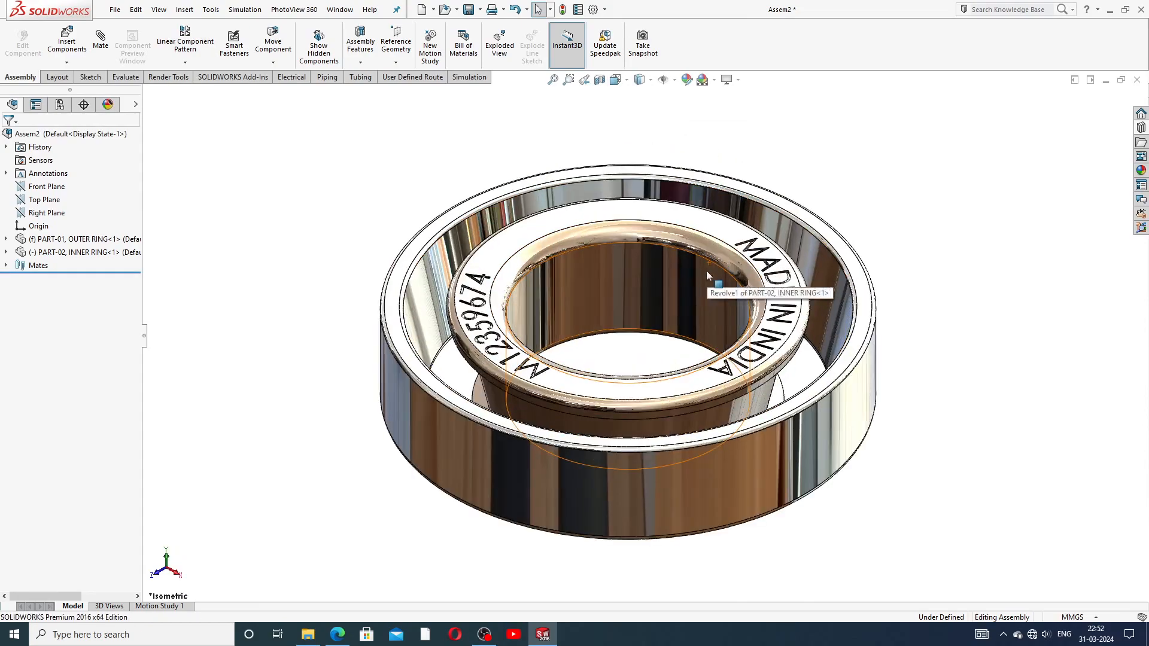
{"action": "middle_click_drag", "start_coordinate": [706, 270], "coordinate": [834, 500]}
{"action": "key", "text": "f"}
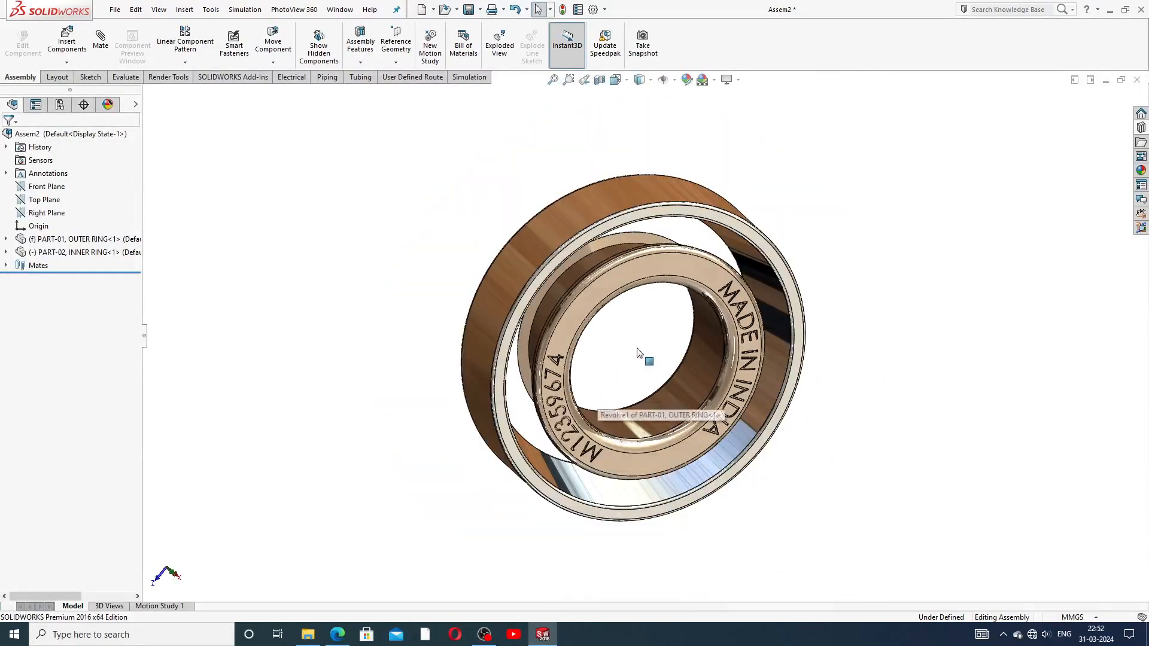
{"action": "mouse_move", "coordinate": [656, 359]}
{"action": "middle_mouse_down"}
{"action": "mouse_move", "coordinate": [646, 320]}
{"action": "mouse_move", "coordinate": [656, 290]}
{"action": "mouse_move", "coordinate": [659, 303]}
{"action": "middle_mouse_up"}
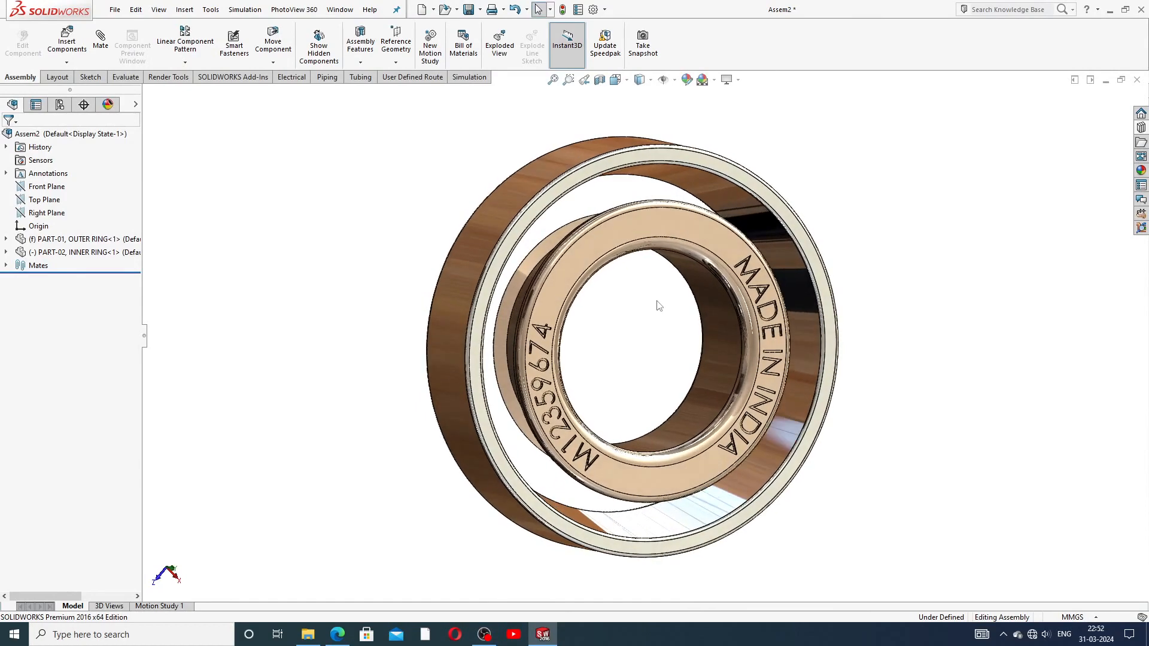
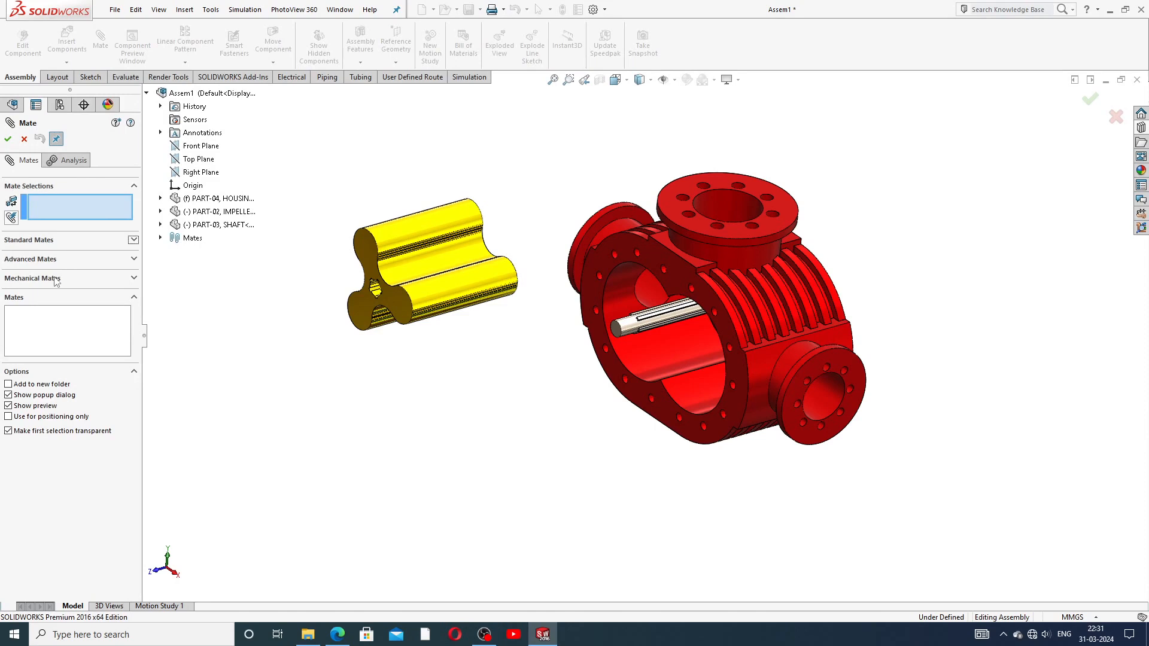
Step: Expand the Mechanical Mates group in the Mate PropertyManager
{"action": "left_click", "coordinate": [134, 277]}
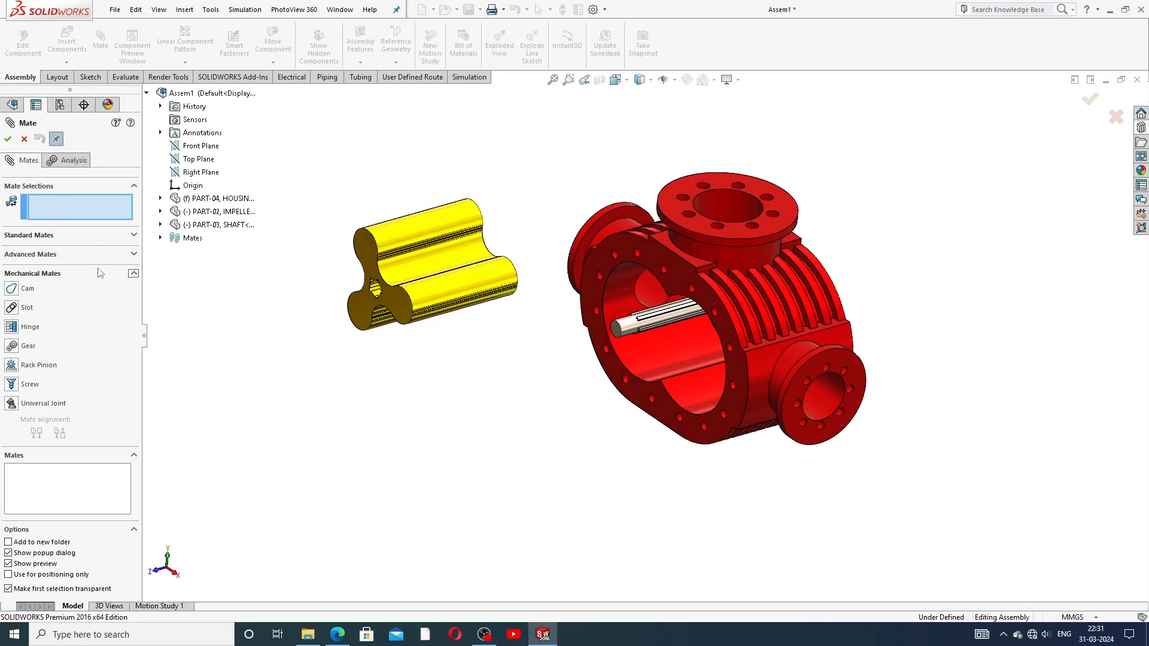
Step: Expand the Advanced and Standard Mates groups, then zoom and orbit toward the impeller
{"action": "left_click", "coordinate": [133, 256]}
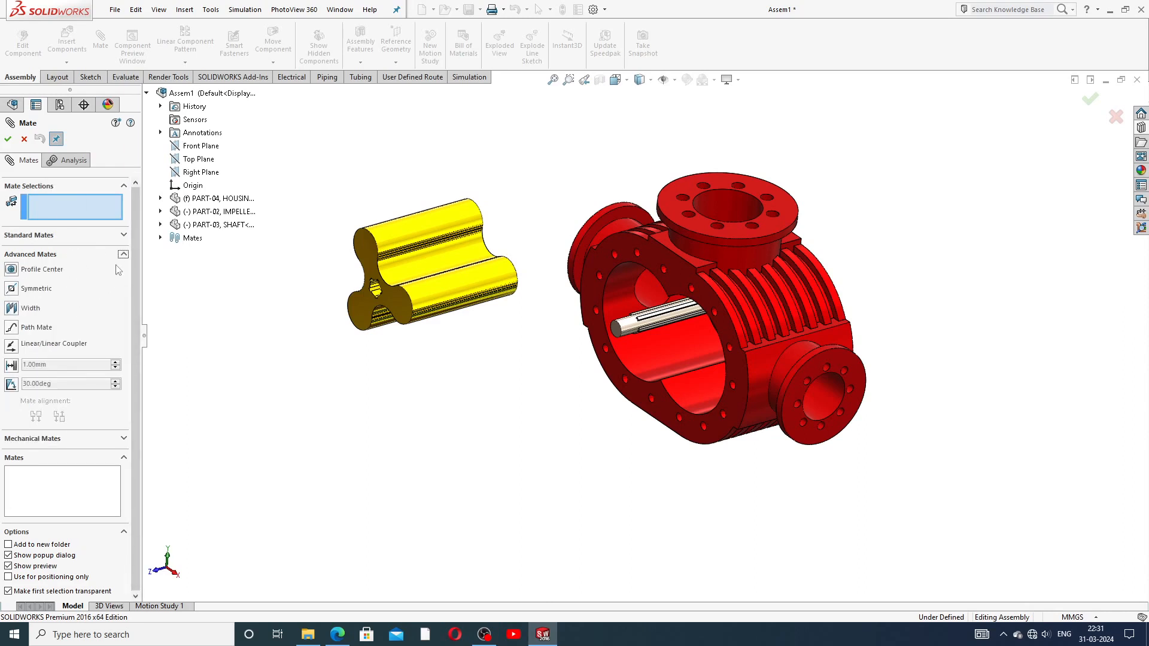
{"action": "left_click", "coordinate": [124, 236]}
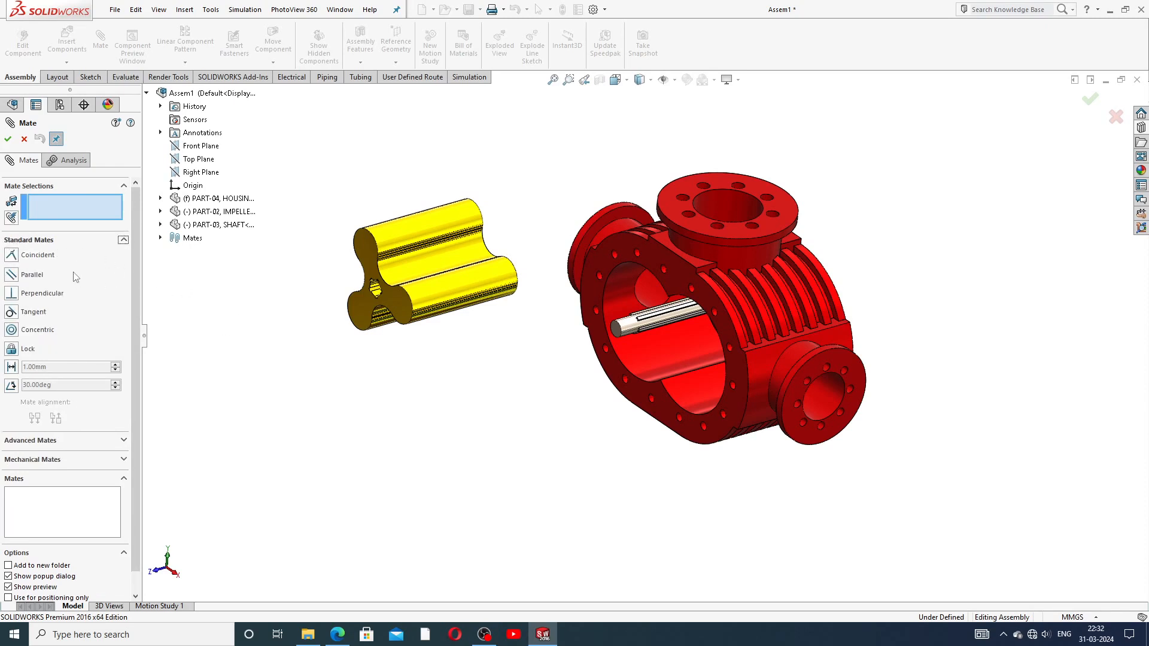
{"action": "scroll", "coordinate": [536, 314], "scroll_direction": "up", "scroll_amount": 2}
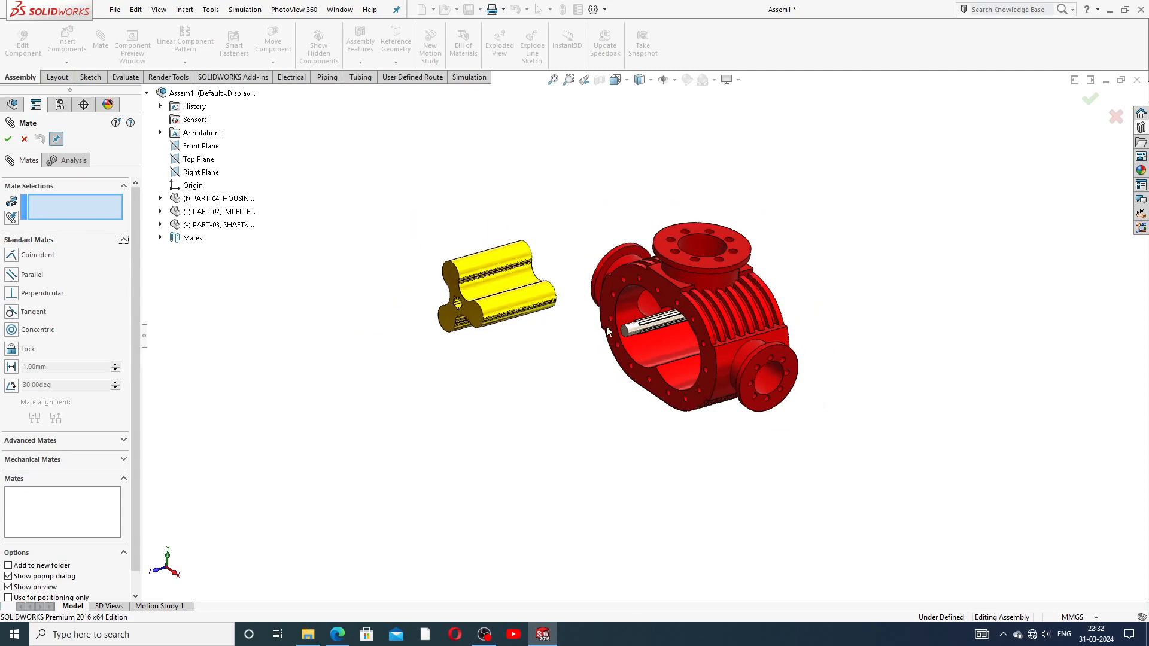
{"action": "middle_click_drag", "start_coordinate": [614, 365], "coordinate": [652, 401]}
{"action": "scroll", "coordinate": [653, 401], "scroll_direction": "down", "scroll_amount": 2}
{"action": "scroll", "coordinate": [359, 258], "scroll_direction": "down", "scroll_amount": 3}
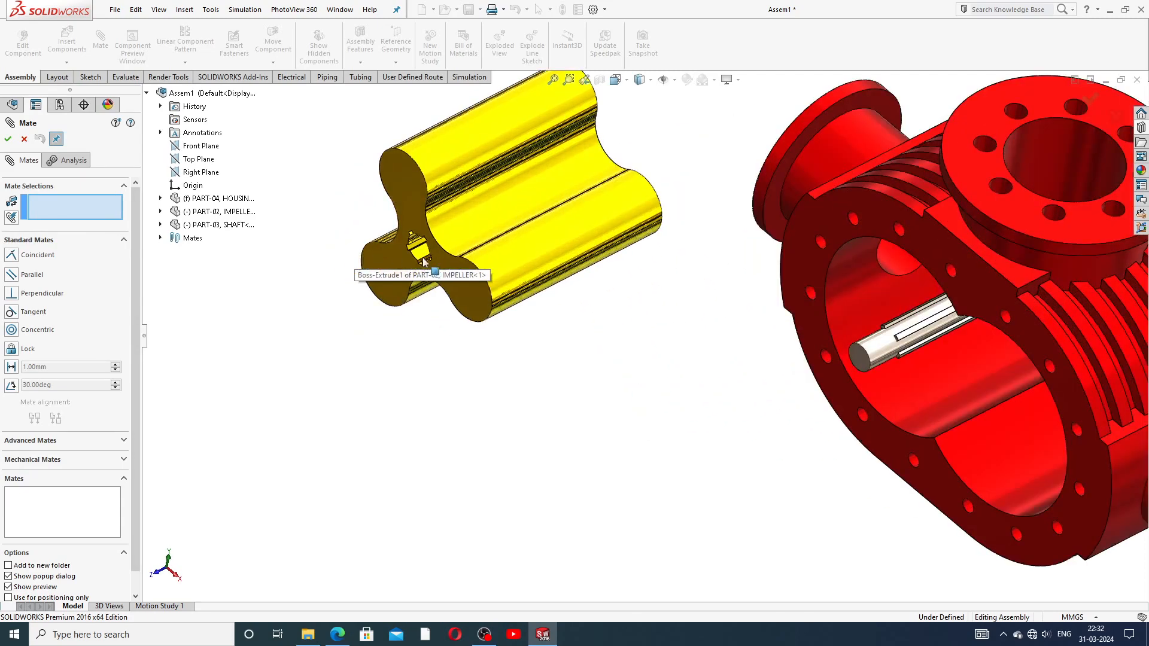
Step: Mate the impeller's bore face concentric with the shaft face
{"action": "left_click", "coordinate": [422, 258]}
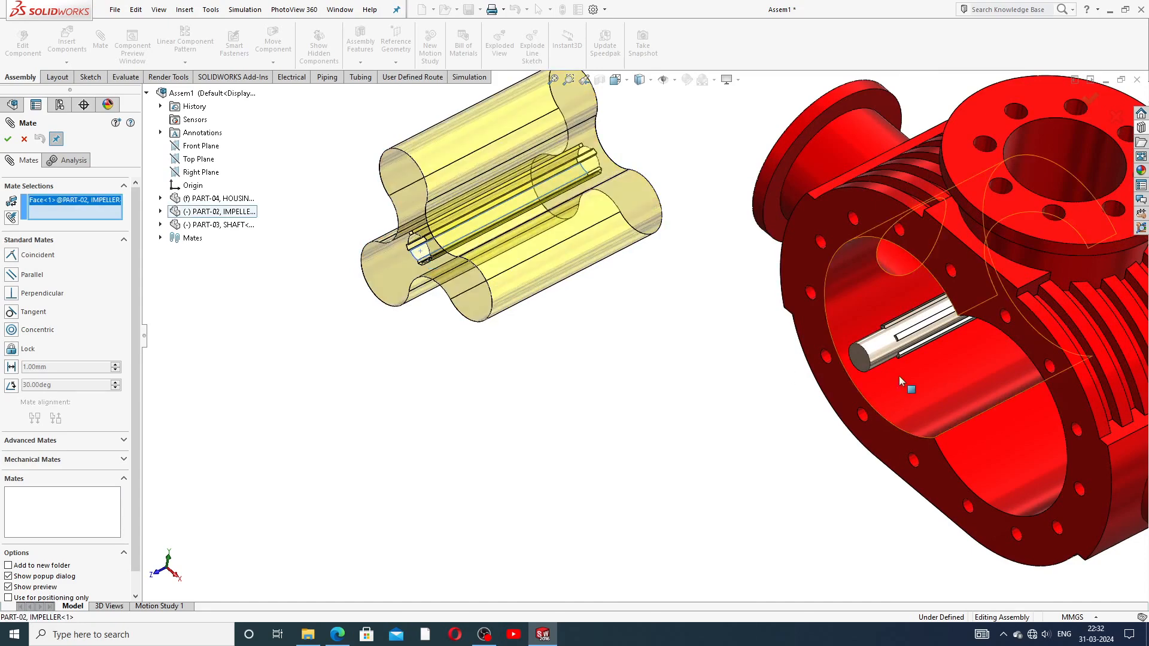
{"action": "left_click", "coordinate": [881, 350]}
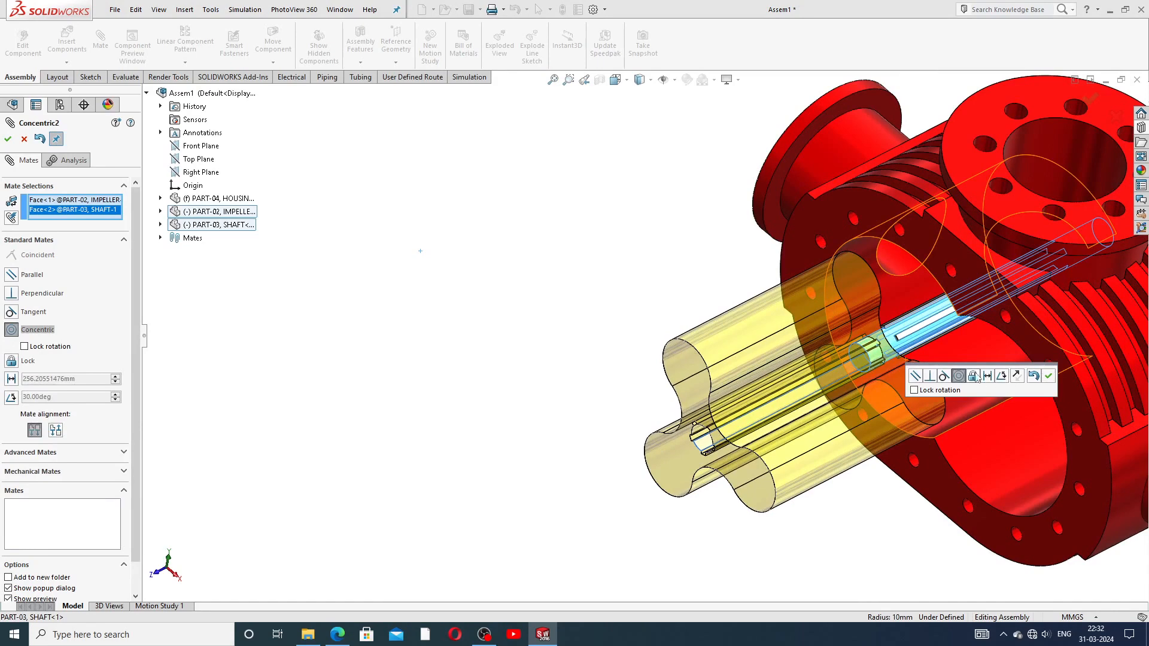
{"action": "left_click", "coordinate": [1048, 375]}
{"action": "scroll", "coordinate": [1005, 375], "scroll_direction": "up", "scroll_amount": 5}
Step: Slide the impeller along the shaft into the housing and rotate it about the shaft
{"action": "middle_click_drag", "start_coordinate": [769, 368], "coordinate": [749, 361]}
{"action": "left_click_drag", "start_coordinate": [750, 363], "coordinate": [810, 345]}
{"action": "scroll", "coordinate": [794, 326], "scroll_direction": "down", "scroll_amount": 4}
{"action": "scroll", "coordinate": [764, 367], "scroll_direction": "down", "scroll_amount": 3}
{"action": "middle_click_drag", "start_coordinate": [764, 368], "coordinate": [607, 362]}
{"action": "scroll", "coordinate": [608, 362], "scroll_direction": "down", "scroll_amount": 3}
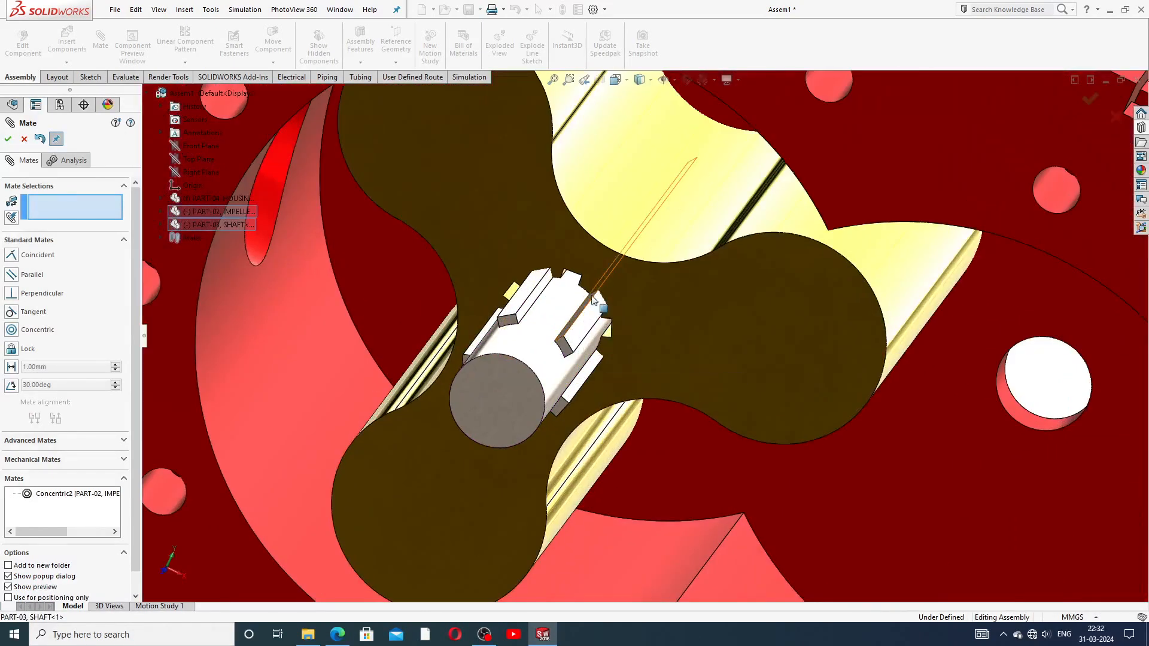
{"action": "left_click_drag", "start_coordinate": [634, 289], "coordinate": [660, 317]}
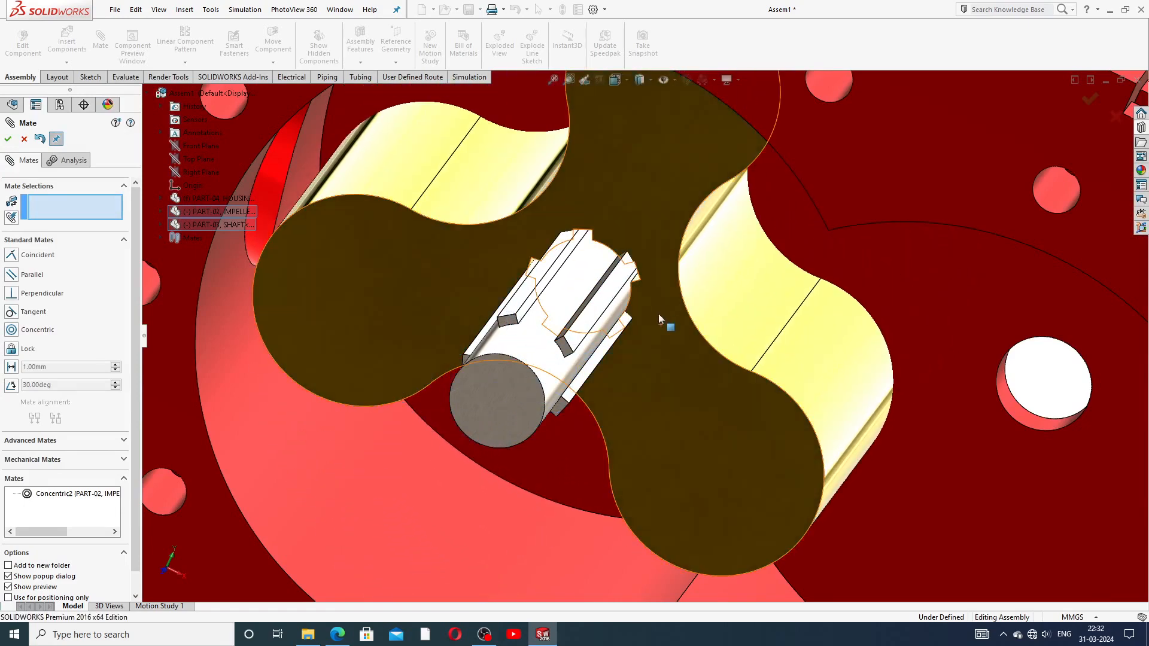
{"action": "mouse_move", "coordinate": [655, 301]}
{"action": "middle_mouse_down"}
{"action": "mouse_move", "coordinate": [653, 267]}
{"action": "mouse_move", "coordinate": [658, 296]}
{"action": "mouse_move", "coordinate": [616, 271]}
{"action": "mouse_move", "coordinate": [644, 276]}
{"action": "mouse_move", "coordinate": [635, 269]}
{"action": "mouse_move", "coordinate": [659, 330]}
{"action": "mouse_move", "coordinate": [655, 305]}
{"action": "middle_mouse_up"}
{"action": "scroll", "coordinate": [654, 291], "scroll_direction": "up", "scroll_amount": 3}
{"action": "scroll", "coordinate": [652, 307], "scroll_direction": "down", "scroll_amount": 5}
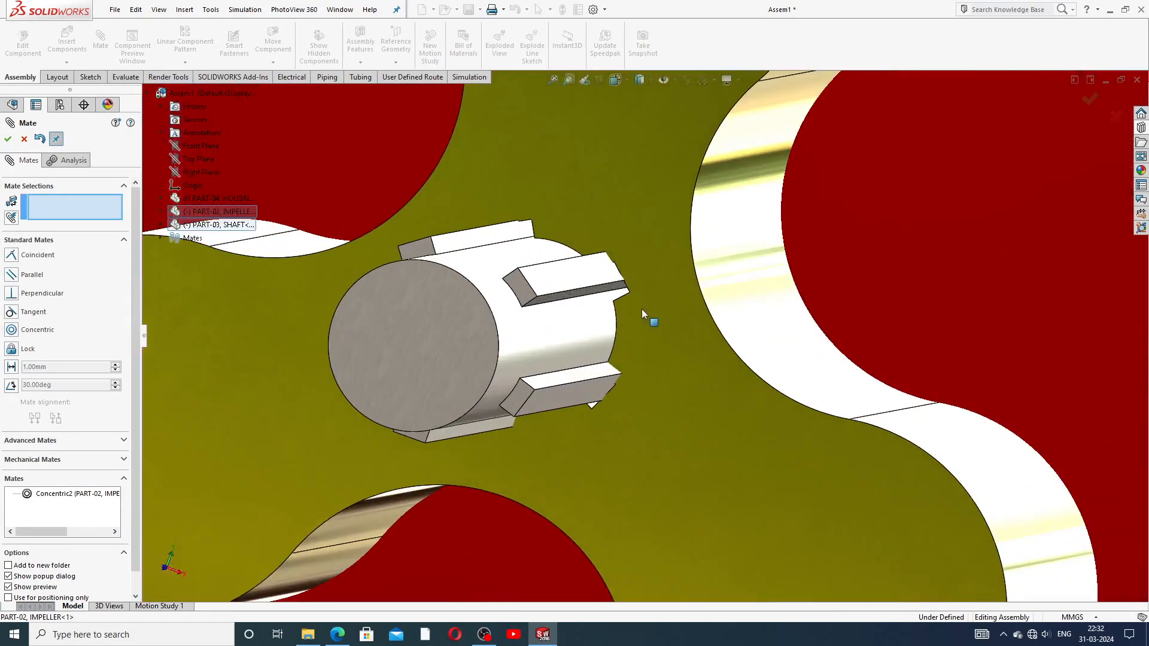
Step: Make a shaft spline face coincident with the matching impeller face
{"action": "left_click", "coordinate": [611, 292]}
{"action": "key", "text": "f"}
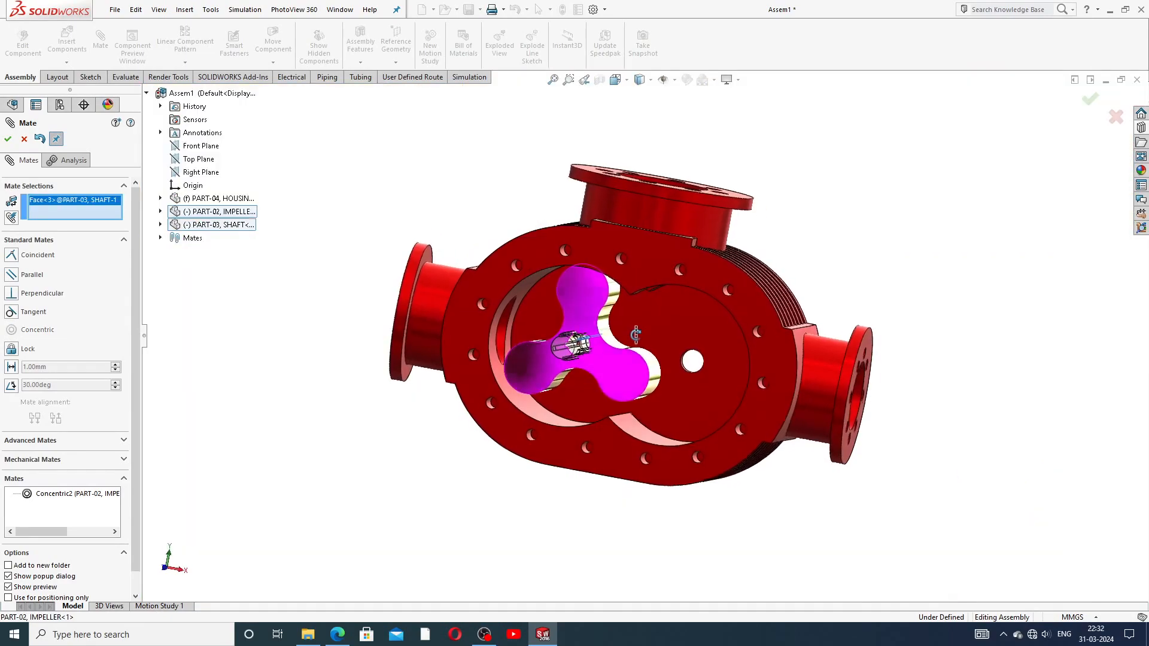
{"action": "middle_click_drag", "start_coordinate": [636, 334], "coordinate": [573, 375]}
{"action": "scroll", "coordinate": [651, 328], "scroll_direction": "down", "scroll_amount": 5}
{"action": "middle_click_drag", "start_coordinate": [651, 327], "coordinate": [687, 243]}
{"action": "scroll", "coordinate": [681, 255], "scroll_direction": "up", "scroll_amount": 1}
{"action": "scroll", "coordinate": [691, 245], "scroll_direction": "down", "scroll_amount": 6}
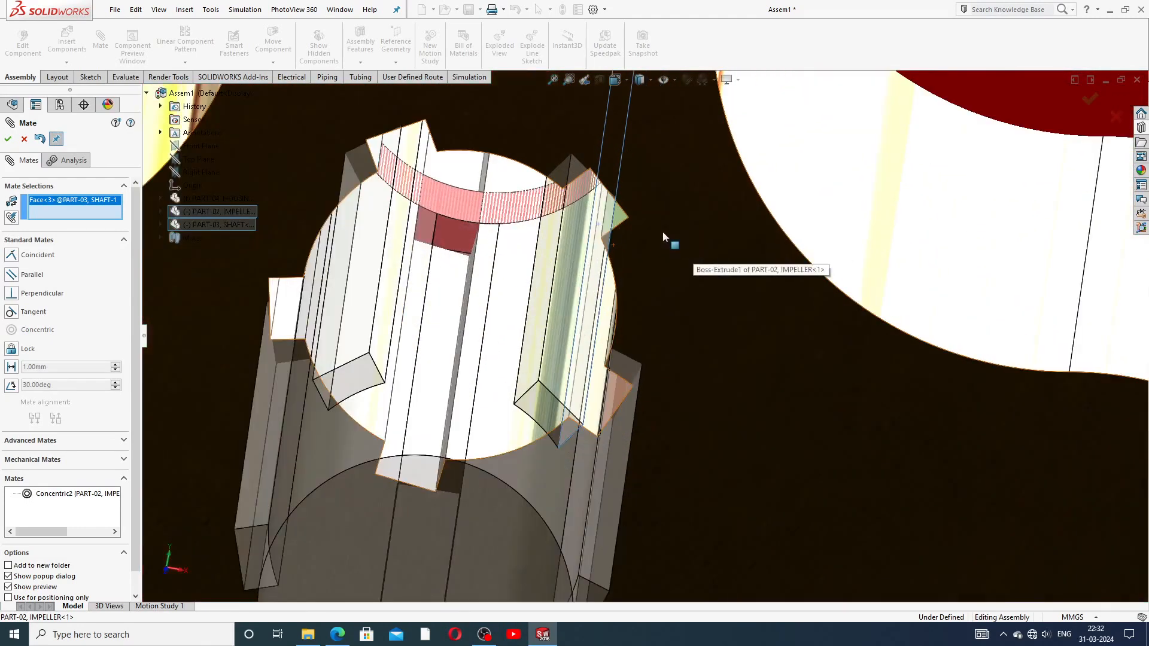
{"action": "left_click", "coordinate": [619, 223]}
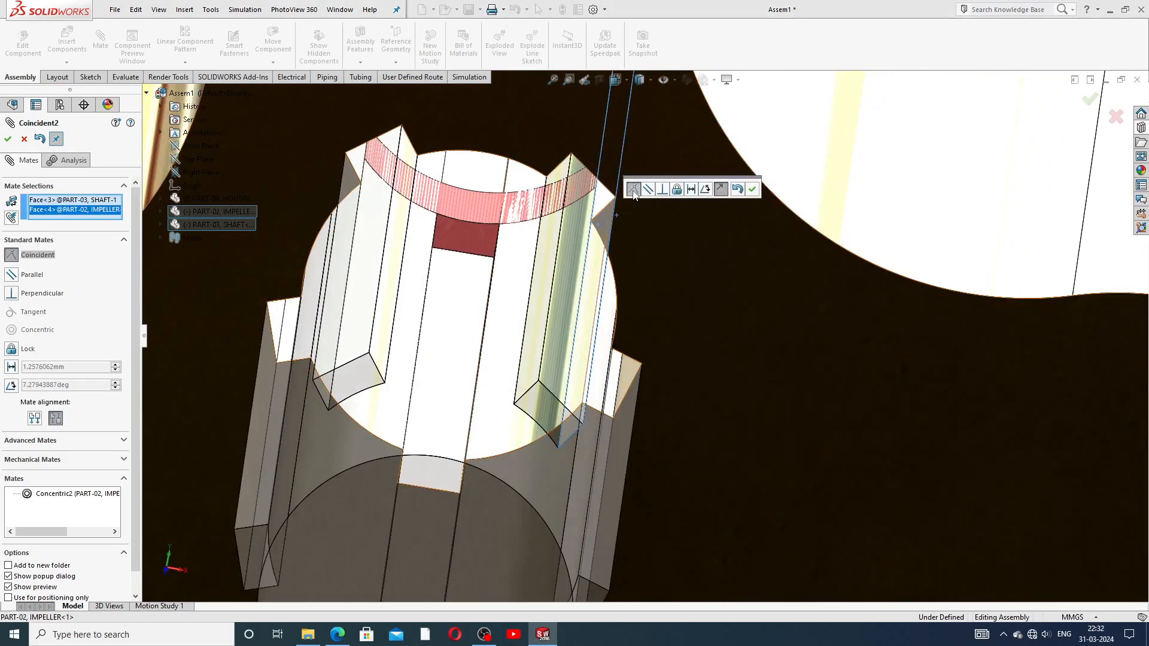
{"action": "left_click", "coordinate": [752, 190]}
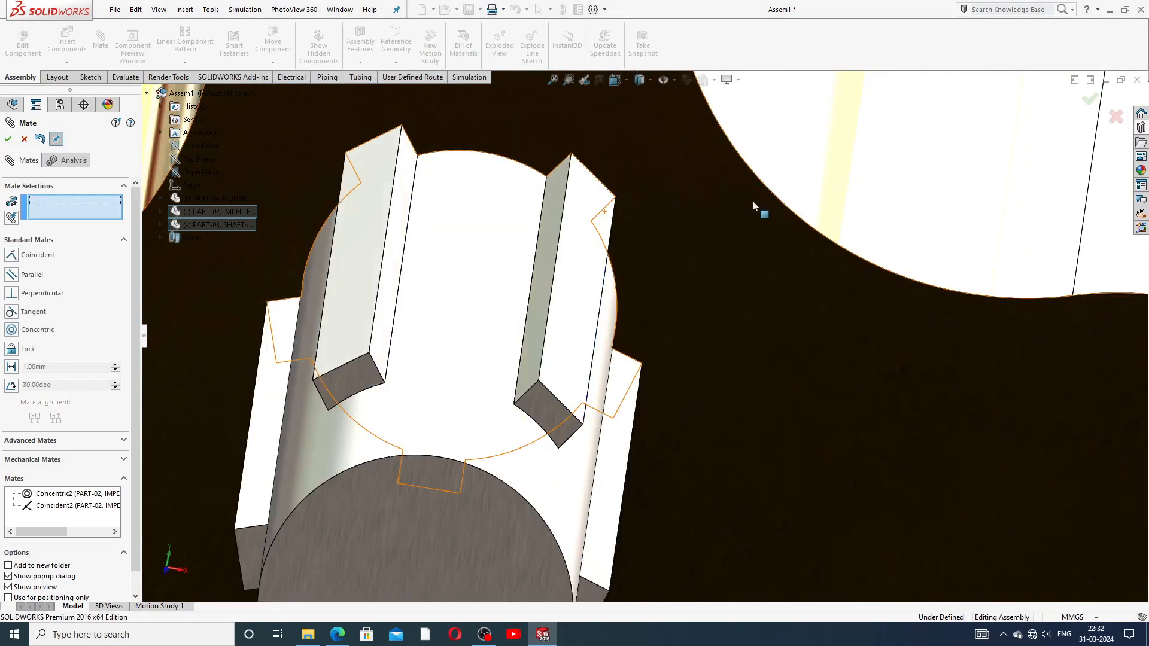
Step: Add a second coincident mate between another impeller bore face and the shaft keyway face
{"action": "scroll", "coordinate": [689, 260], "scroll_direction": "up", "scroll_amount": 5}
{"action": "scroll", "coordinate": [706, 235], "scroll_direction": "up", "scroll_amount": 3}
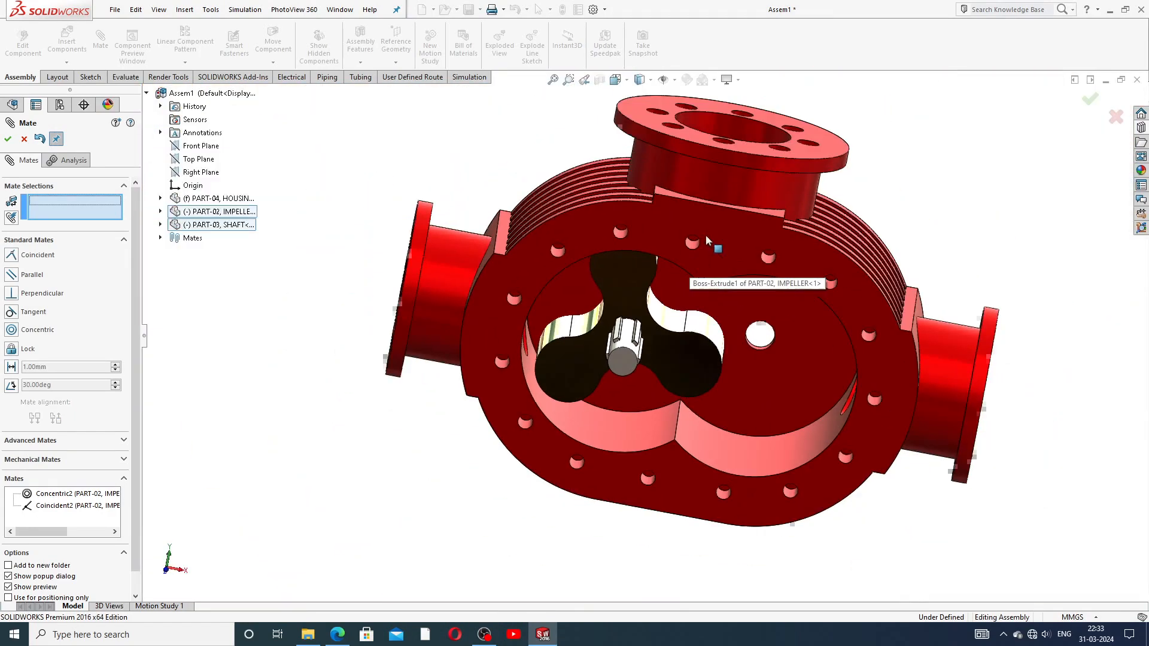
{"action": "left_click", "coordinate": [627, 285]}
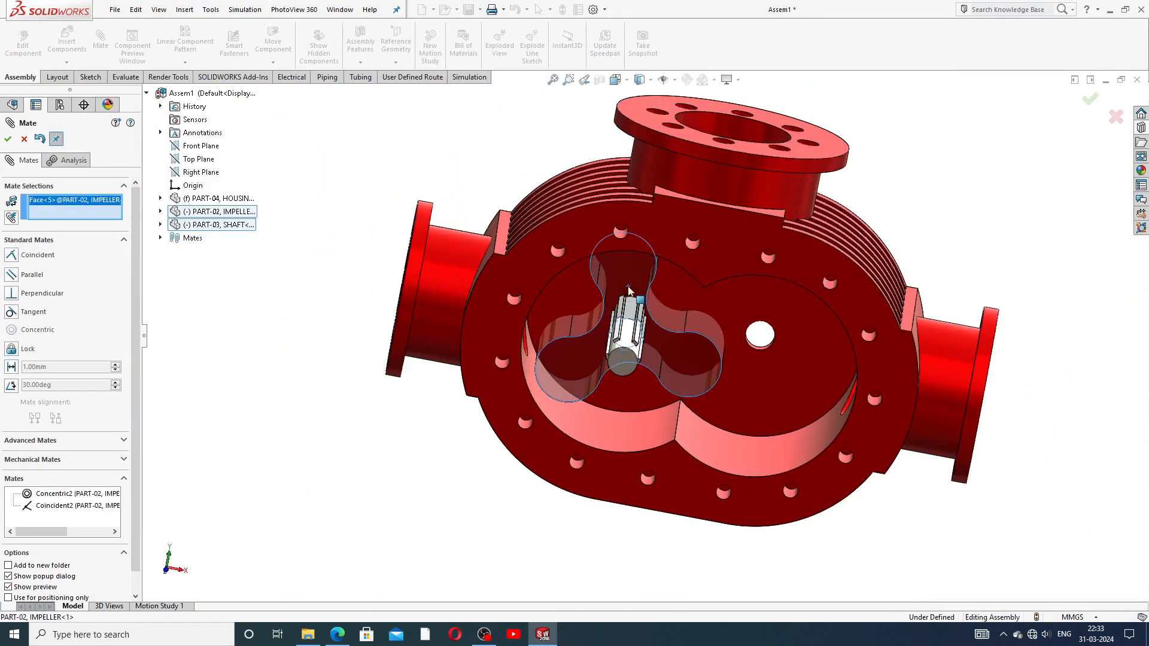
{"action": "scroll", "coordinate": [624, 368], "scroll_direction": "down", "scroll_amount": 6}
{"action": "scroll", "coordinate": [662, 281], "scroll_direction": "down", "scroll_amount": 3}
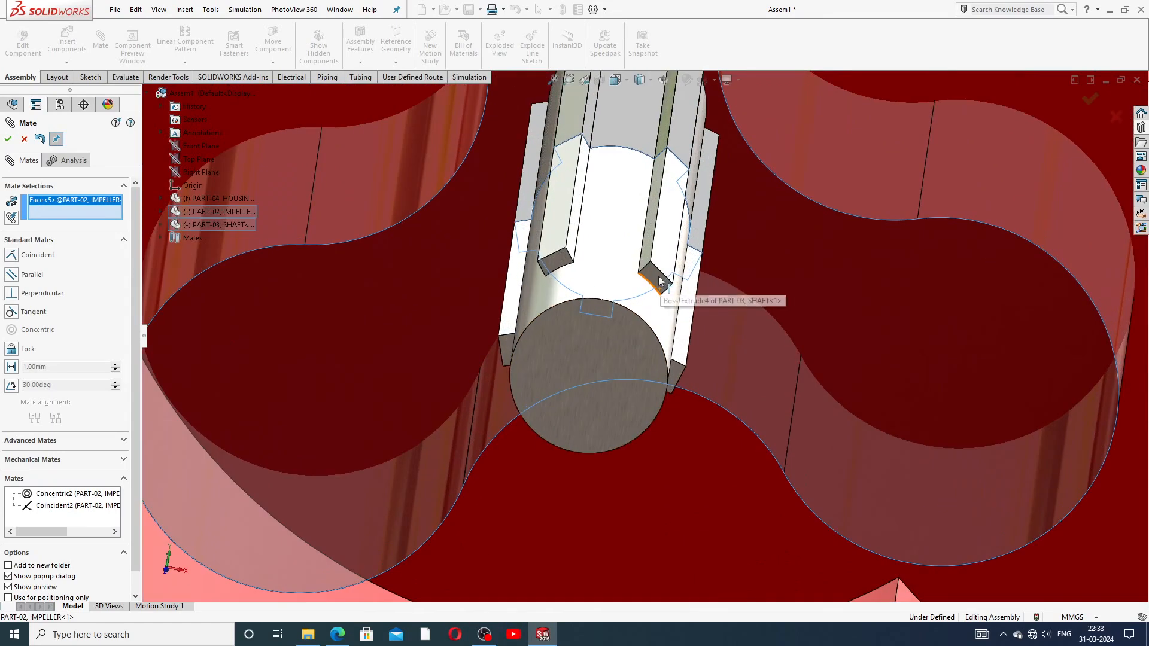
{"action": "left_click", "coordinate": [654, 276]}
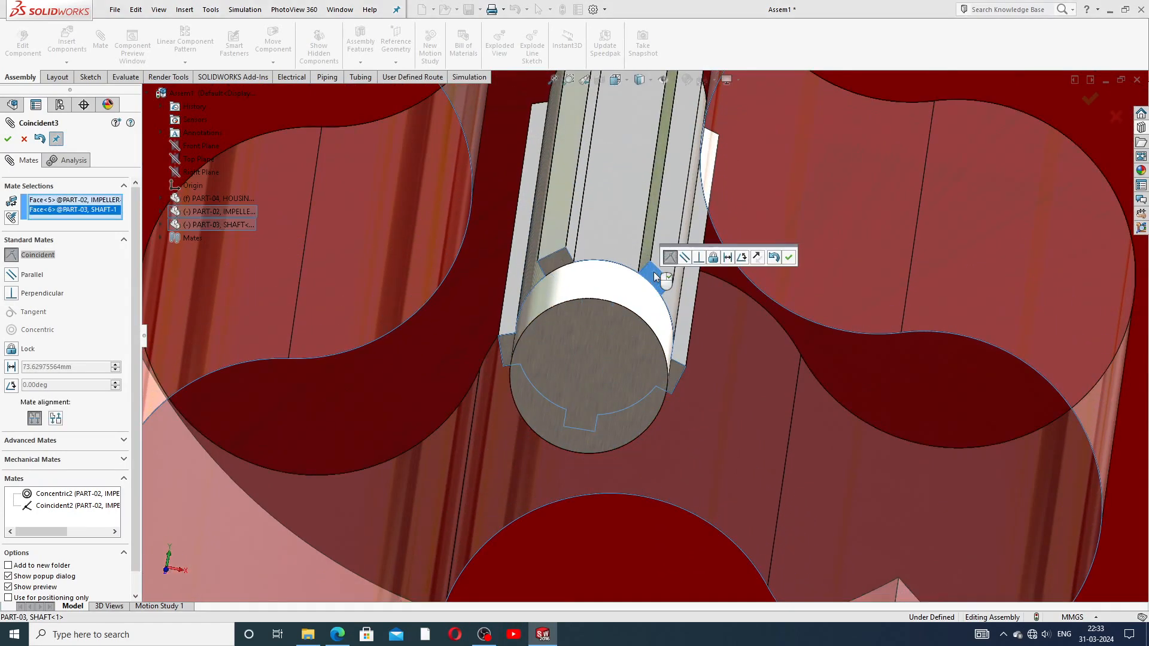
{"action": "left_click", "coordinate": [790, 259]}
{"action": "scroll", "coordinate": [745, 323], "scroll_direction": "up", "scroll_amount": 10}
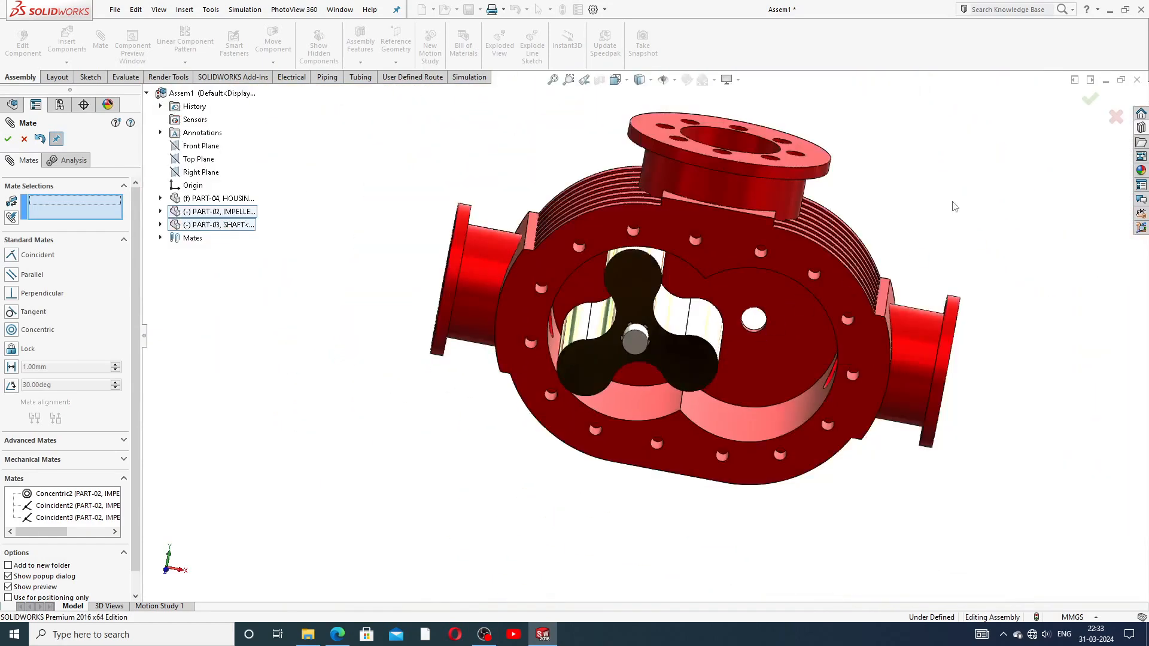
Step: Spin the impeller to check it turns with the shaft
{"action": "middle_click_drag", "start_coordinate": [969, 224], "coordinate": [902, 210]}
{"action": "scroll", "coordinate": [655, 332], "scroll_direction": "up", "scroll_amount": 1}
{"action": "left_click", "coordinate": [670, 338]}
{"action": "left_click_drag", "start_coordinate": [669, 339], "coordinate": [664, 373]}
{"action": "scroll", "coordinate": [663, 345], "scroll_direction": "down", "scroll_amount": 2}
{"action": "scroll", "coordinate": [661, 347], "scroll_direction": "up", "scroll_amount": 1}
{"action": "scroll", "coordinate": [691, 355], "scroll_direction": "up", "scroll_amount": 2}
{"action": "middle_click_drag", "start_coordinate": [689, 355], "coordinate": [605, 369]}
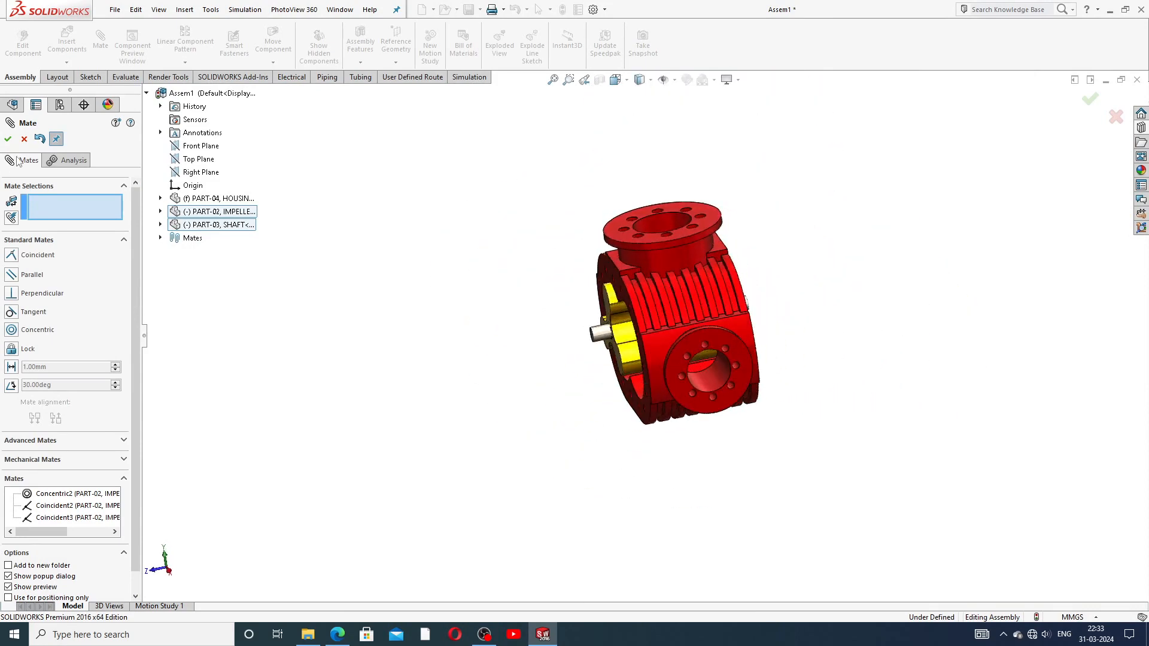
Step: Close the Mate tool, copy the shaft beside the housing and slide it toward the empty bore
{"action": "left_click", "coordinate": [23, 139]}
{"action": "middle_click_drag", "start_coordinate": [735, 326], "coordinate": [685, 360]}
{"action": "scroll", "coordinate": [732, 349], "scroll_direction": "down", "scroll_amount": 3}
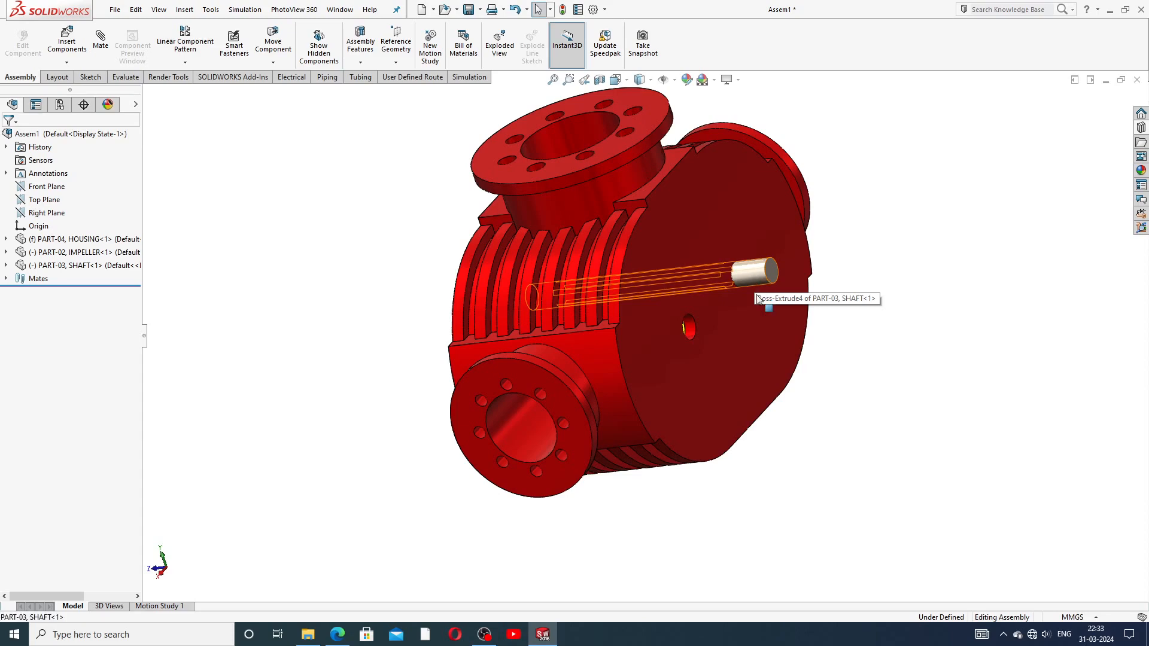
{"action": "left_click_drag", "start_coordinate": [752, 321], "coordinate": [863, 318], "text": "ctrl"}
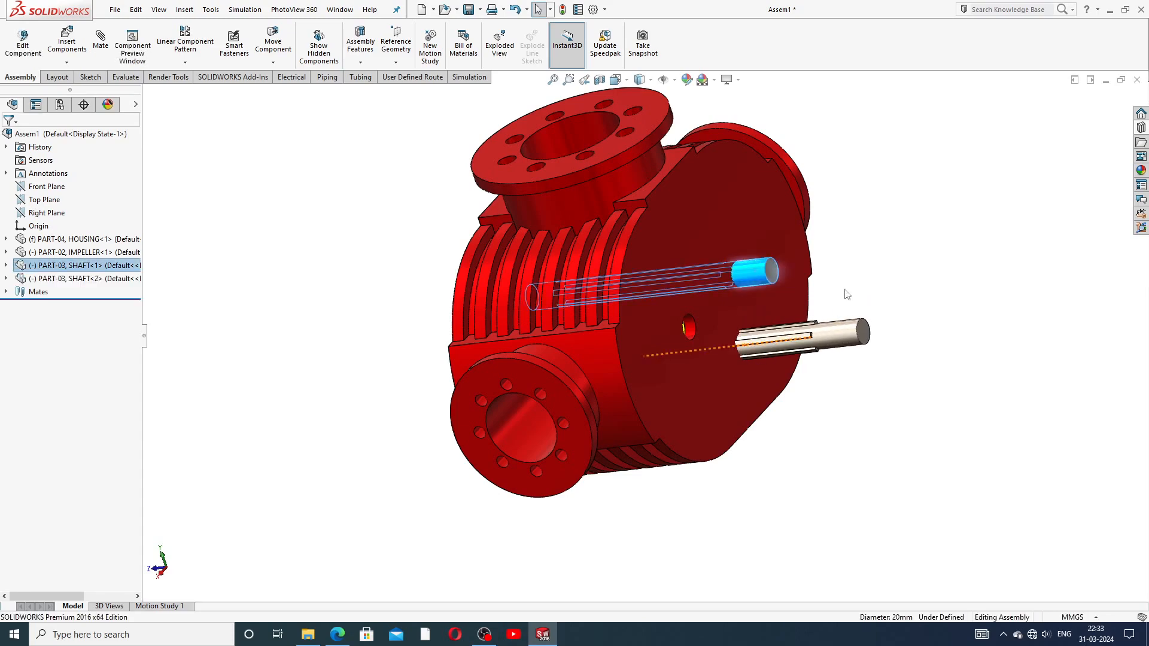
{"action": "middle_click_drag", "start_coordinate": [880, 318], "coordinate": [949, 305]}
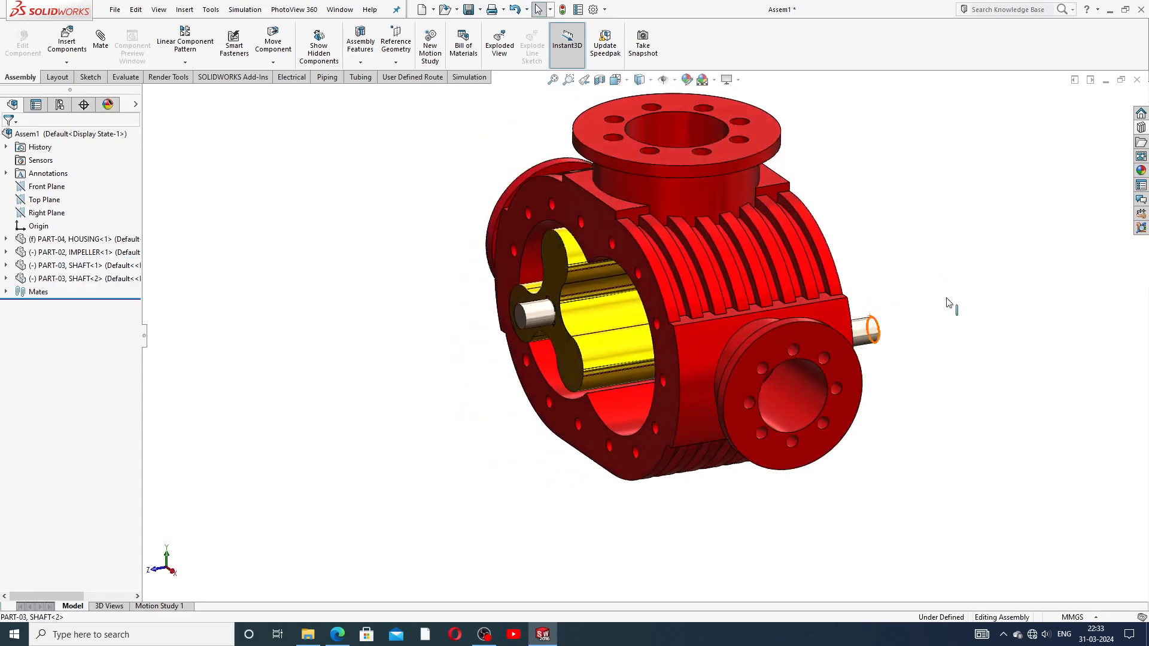
{"action": "middle_click_drag", "start_coordinate": [872, 307], "coordinate": [805, 315]}
{"action": "scroll", "coordinate": [1026, 325], "scroll_direction": "down", "scroll_amount": 3}
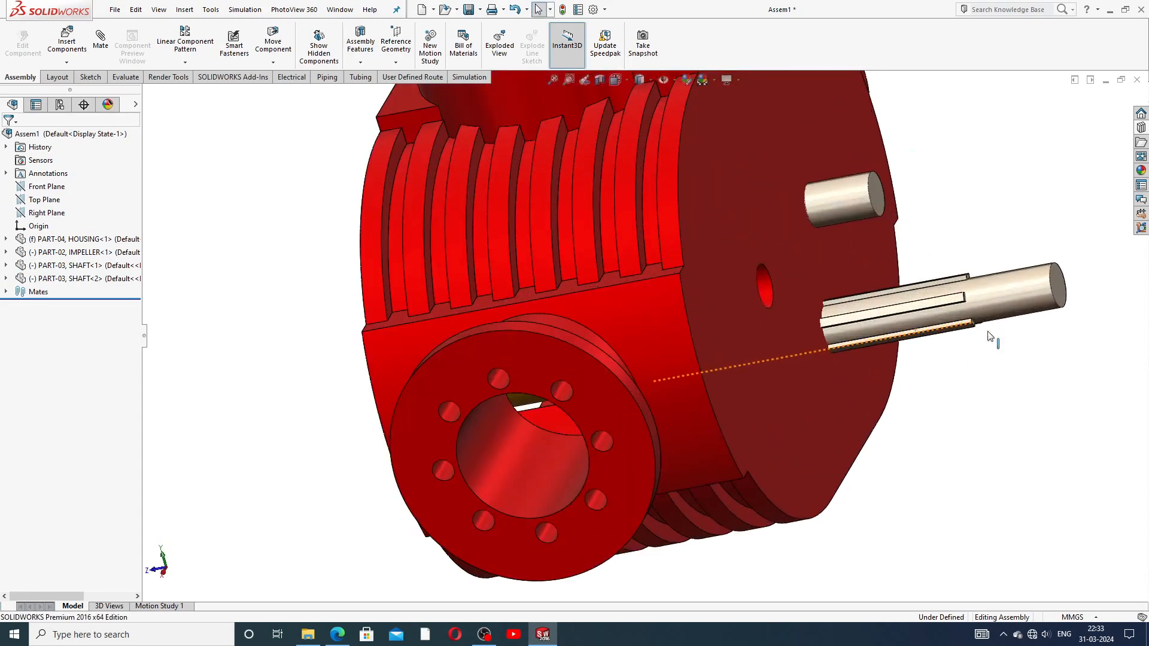
{"action": "left_click_drag", "start_coordinate": [1003, 290], "coordinate": [971, 286]}
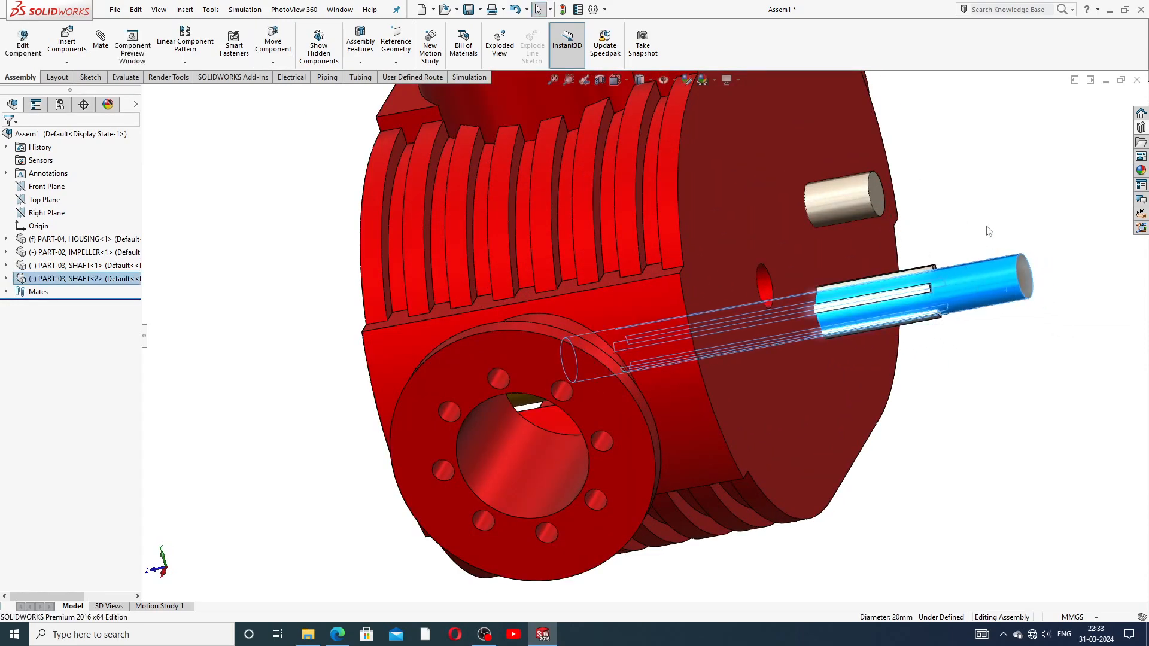
{"action": "left_click", "coordinate": [100, 40]}
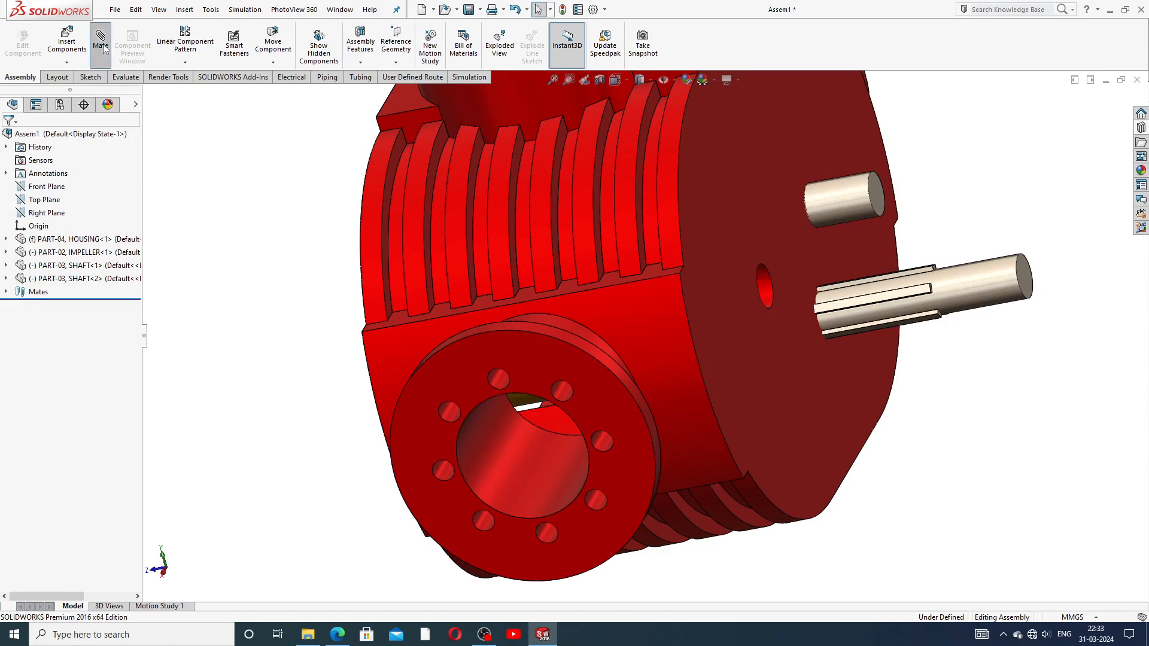
Step: Mate SHAFT<2> concentric with the housing's empty bore and slide it into the housing
{"action": "left_click", "coordinate": [765, 286]}
{"action": "left_click", "coordinate": [981, 289]}
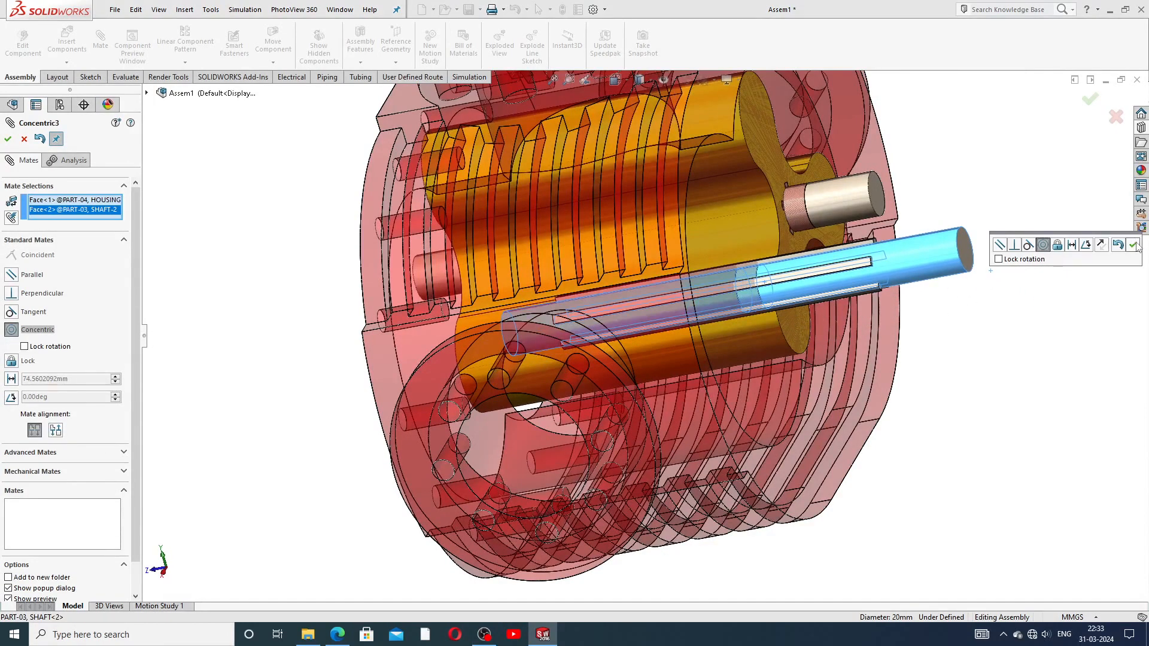
{"action": "left_click", "coordinate": [1134, 245]}
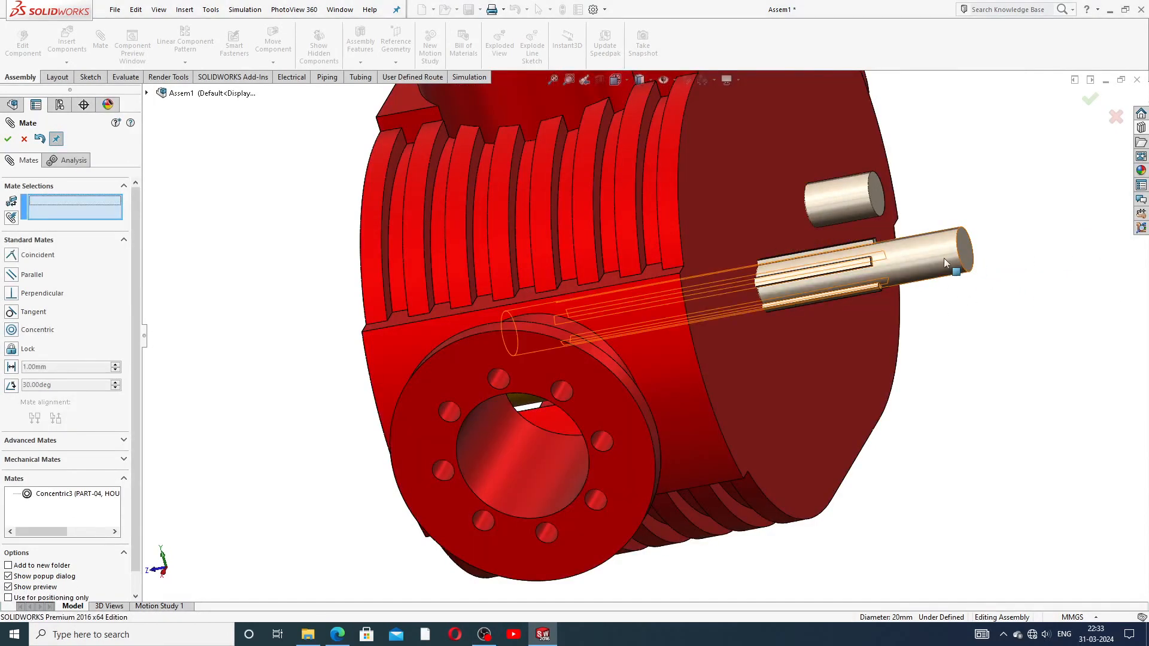
{"action": "left_click_drag", "start_coordinate": [938, 257], "coordinate": [787, 304]}
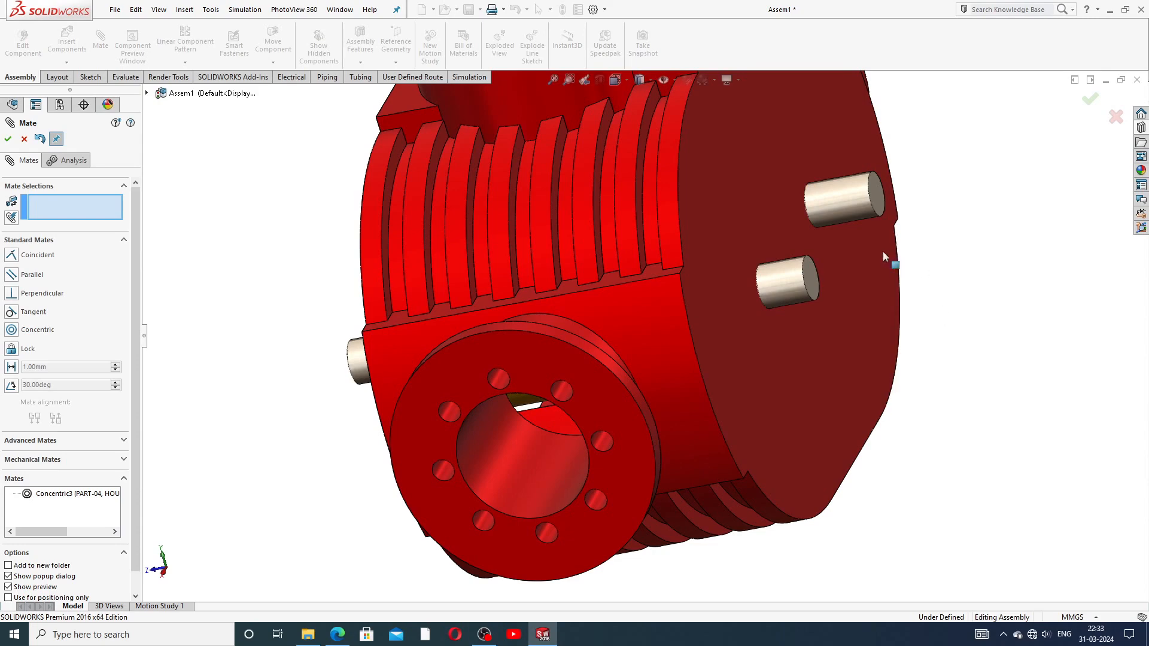
Step: Add a 30 mm distance mate between the housing's end face and the shaft's end face
{"action": "scroll", "coordinate": [876, 256], "scroll_direction": "down", "scroll_amount": 2}
{"action": "scroll", "coordinate": [809, 276], "scroll_direction": "up", "scroll_amount": 3}
{"action": "scroll", "coordinate": [742, 300], "scroll_direction": "down", "scroll_amount": 1}
{"action": "scroll", "coordinate": [736, 299], "scroll_direction": "up", "scroll_amount": 2}
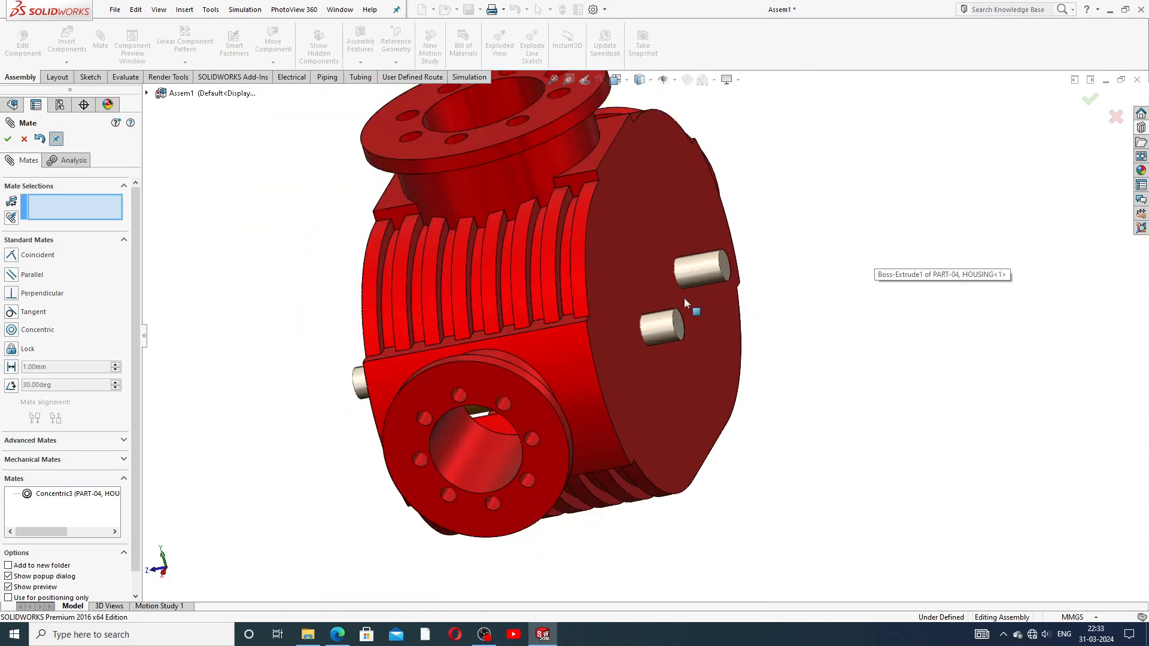
{"action": "scroll", "coordinate": [688, 307], "scroll_direction": "down", "scroll_amount": 1}
{"action": "left_click", "coordinate": [612, 306]}
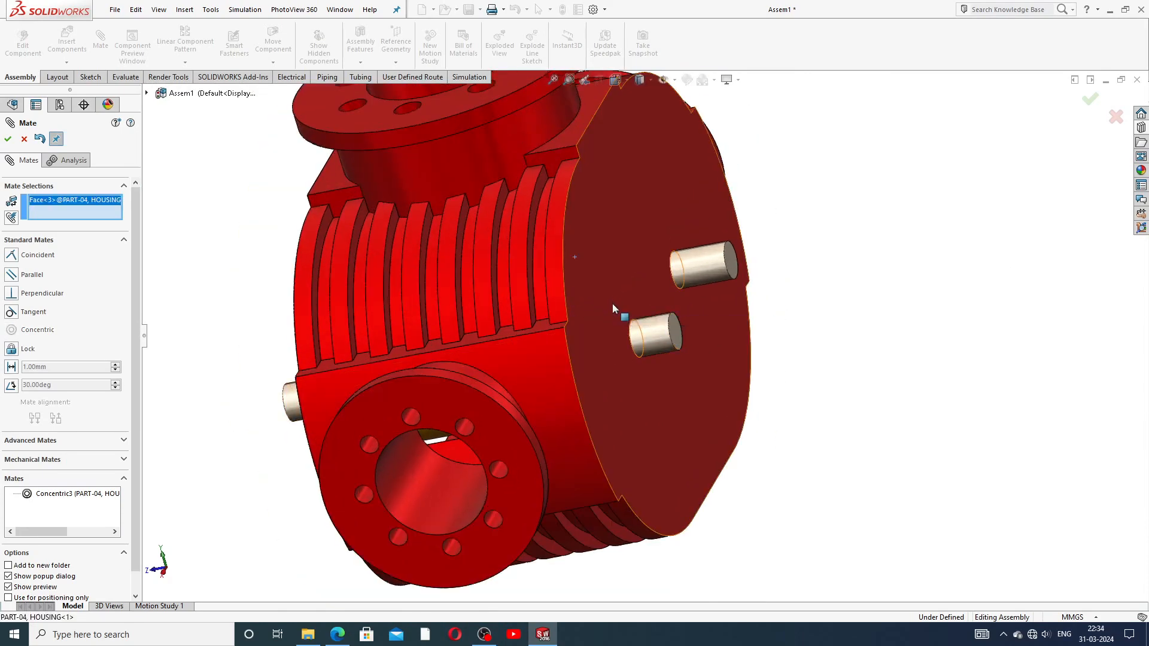
{"action": "left_click", "coordinate": [677, 328]}
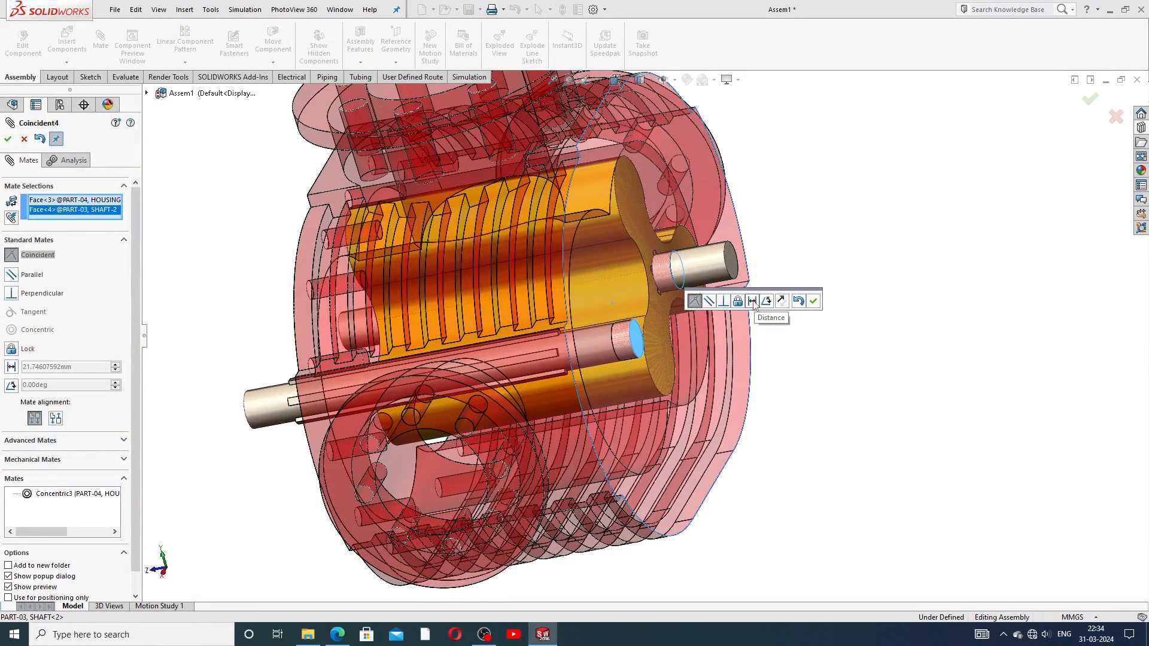
{"action": "left_click", "coordinate": [752, 301]}
{"action": "type", "text": "30"}
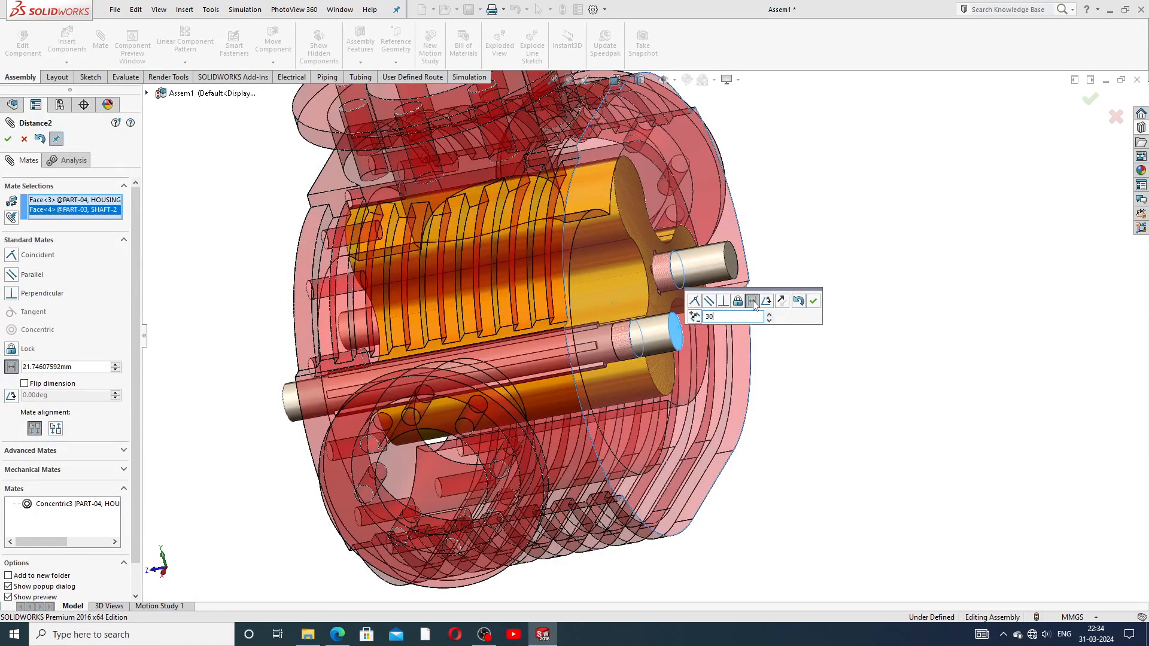
{"action": "key", "text": "Return"}
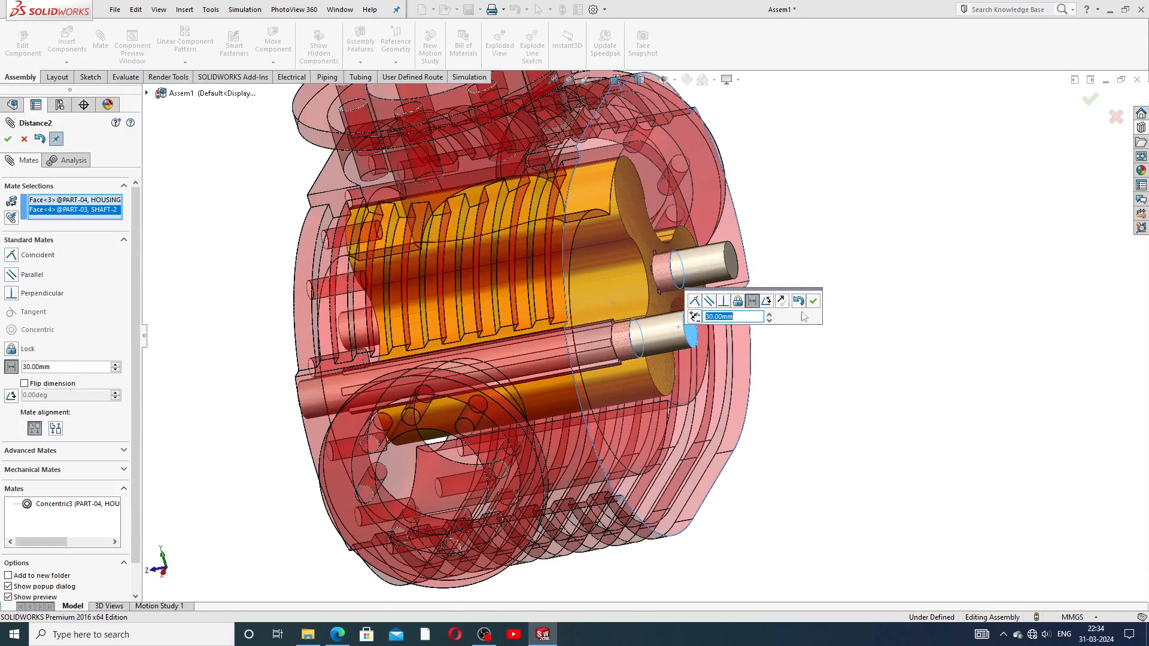
{"action": "left_click", "coordinate": [813, 303]}
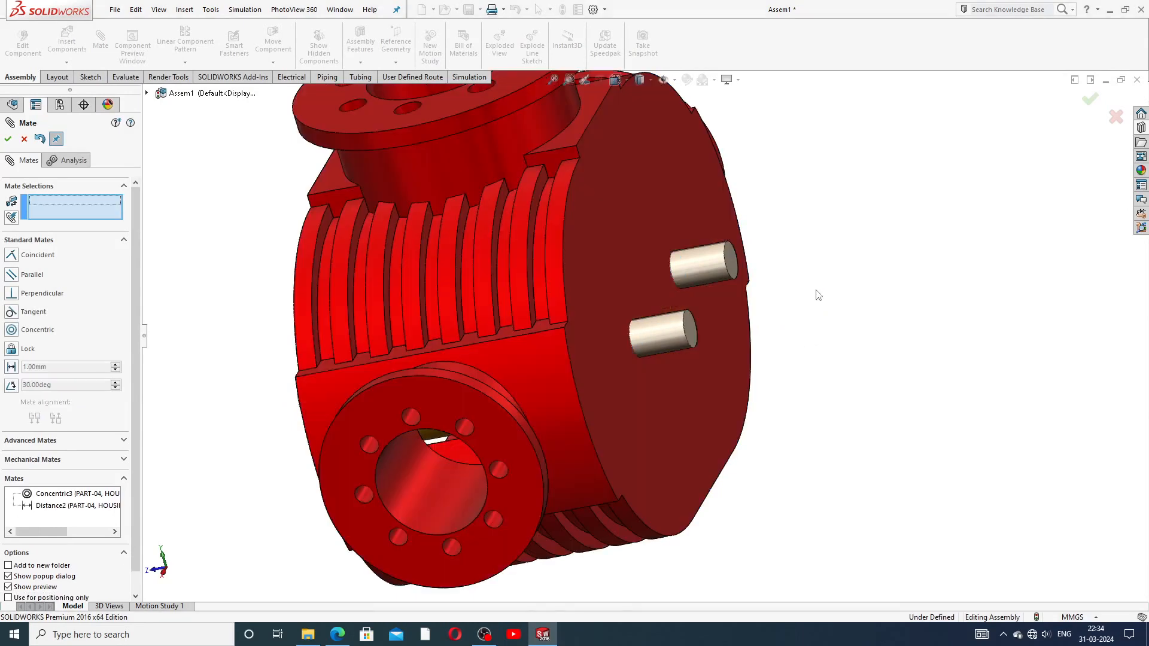
Step: Orbit to view the housing's side and flange, then exit the Mate tool
{"action": "mouse_move", "coordinate": [736, 359]}
{"action": "middle_mouse_down"}
{"action": "mouse_move", "coordinate": [698, 310]}
{"action": "mouse_move", "coordinate": [738, 367]}
{"action": "middle_mouse_up"}
{"action": "scroll", "coordinate": [638, 329], "scroll_direction": "up", "scroll_amount": 3}
{"action": "middle_click_drag", "start_coordinate": [638, 329], "coordinate": [738, 331]}
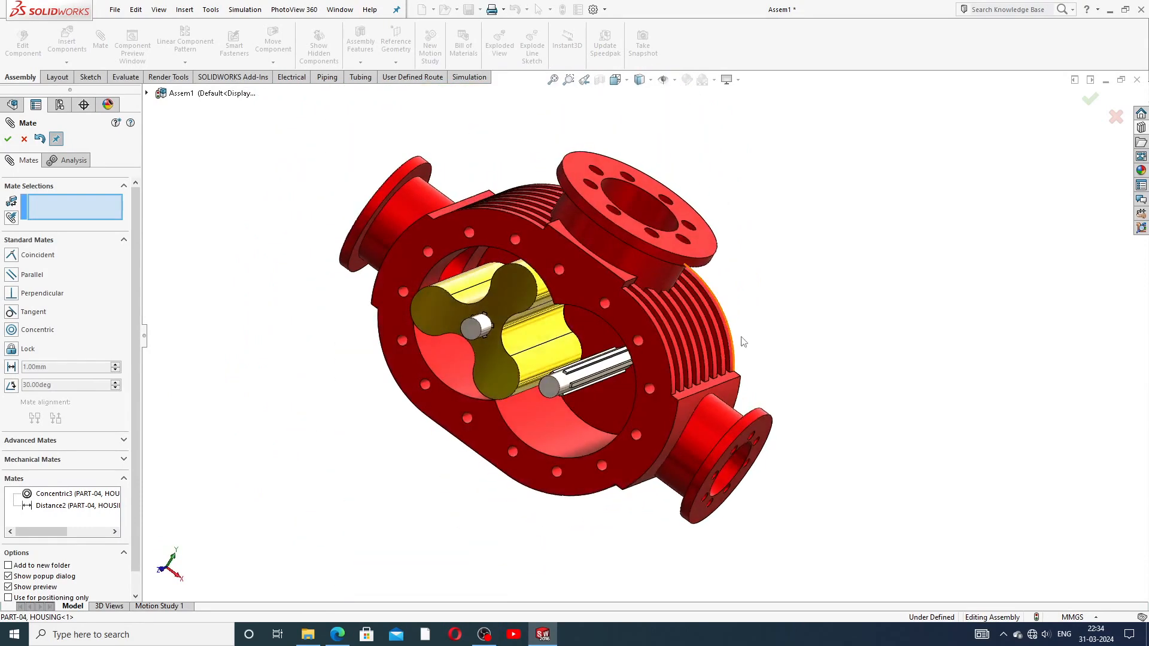
{"action": "scroll", "coordinate": [580, 368], "scroll_direction": "down", "scroll_amount": 2}
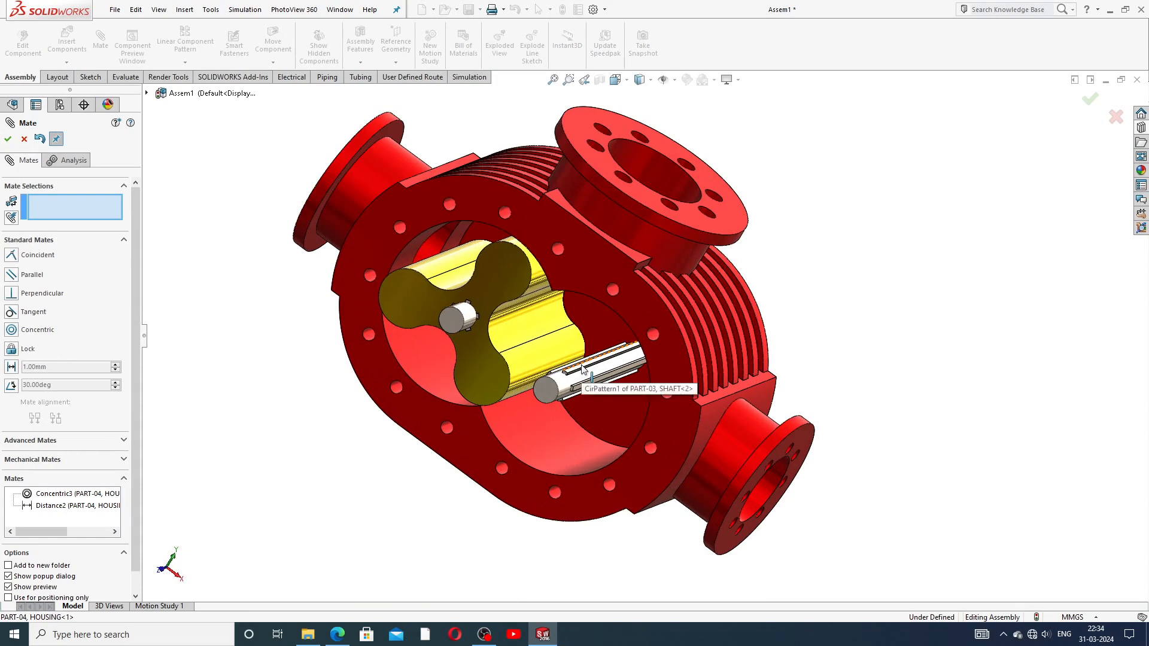
{"action": "scroll", "coordinate": [520, 333], "scroll_direction": "up", "scroll_amount": 3}
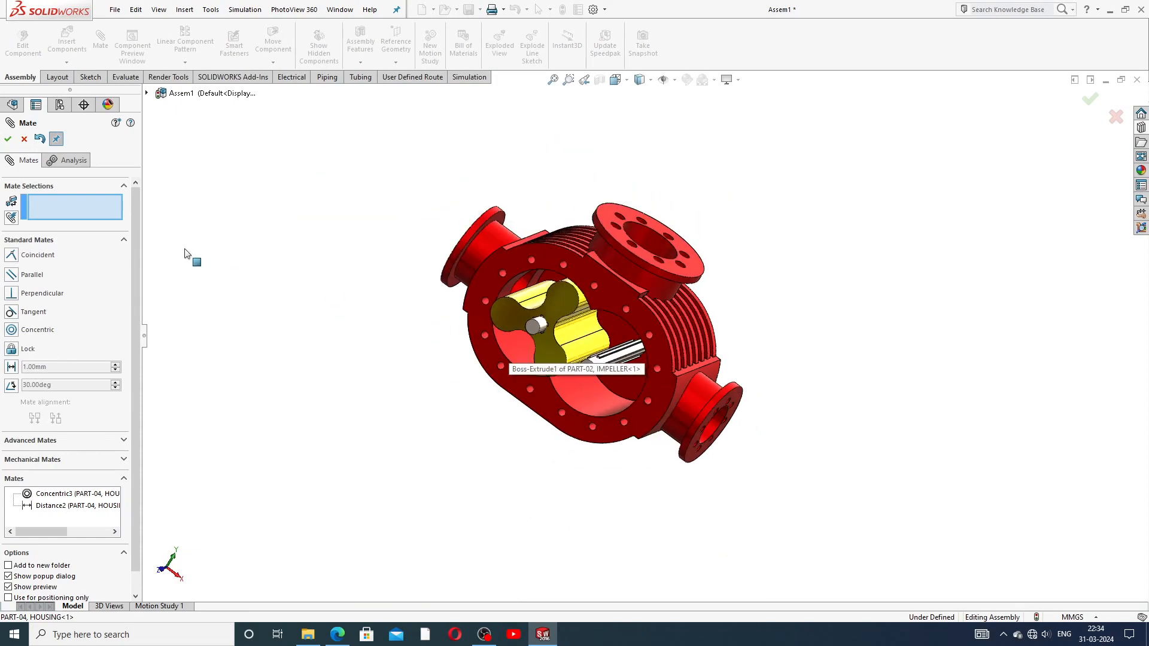
{"action": "key", "text": "Escape"}
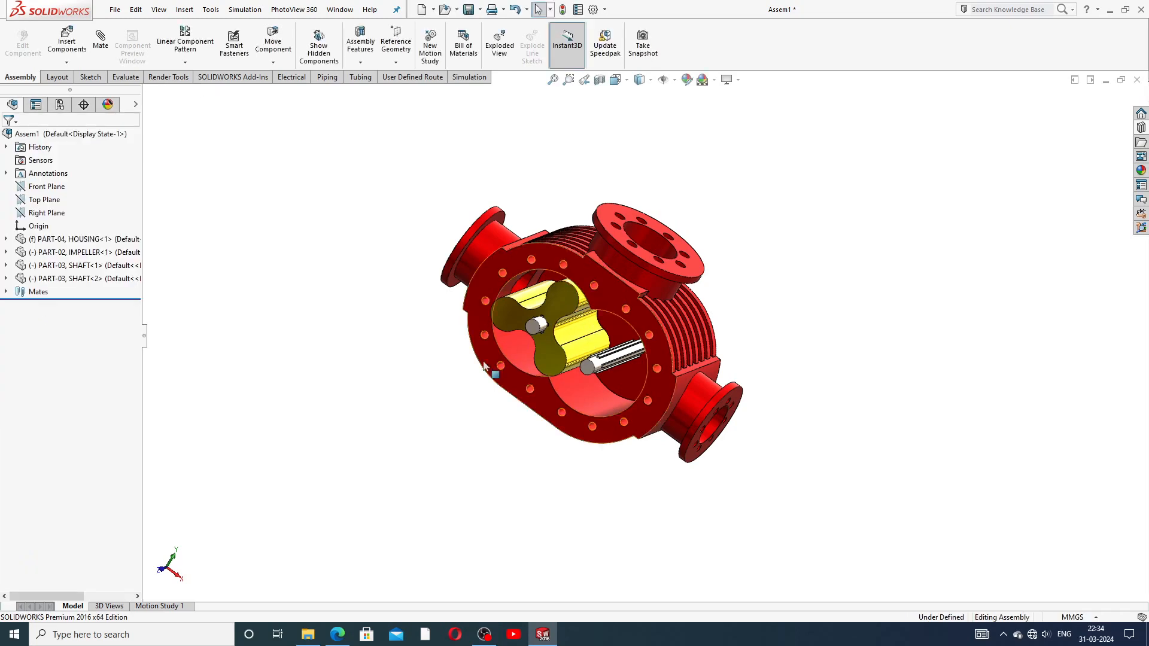
Step: Copy the impeller, mate it concentric on SHAFT<2>, rotate it, then delete IMPELLER<2>
{"action": "middle_click_drag", "start_coordinate": [602, 382], "coordinate": [582, 338]}
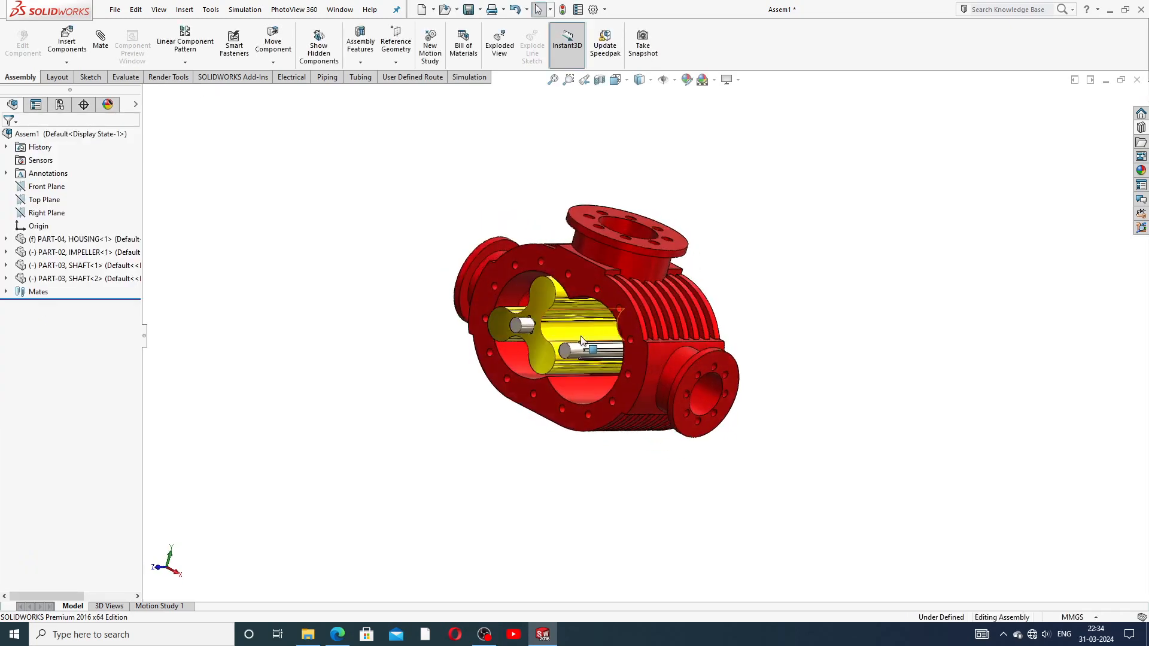
{"action": "scroll", "coordinate": [601, 328], "scroll_direction": "down", "scroll_amount": 2}
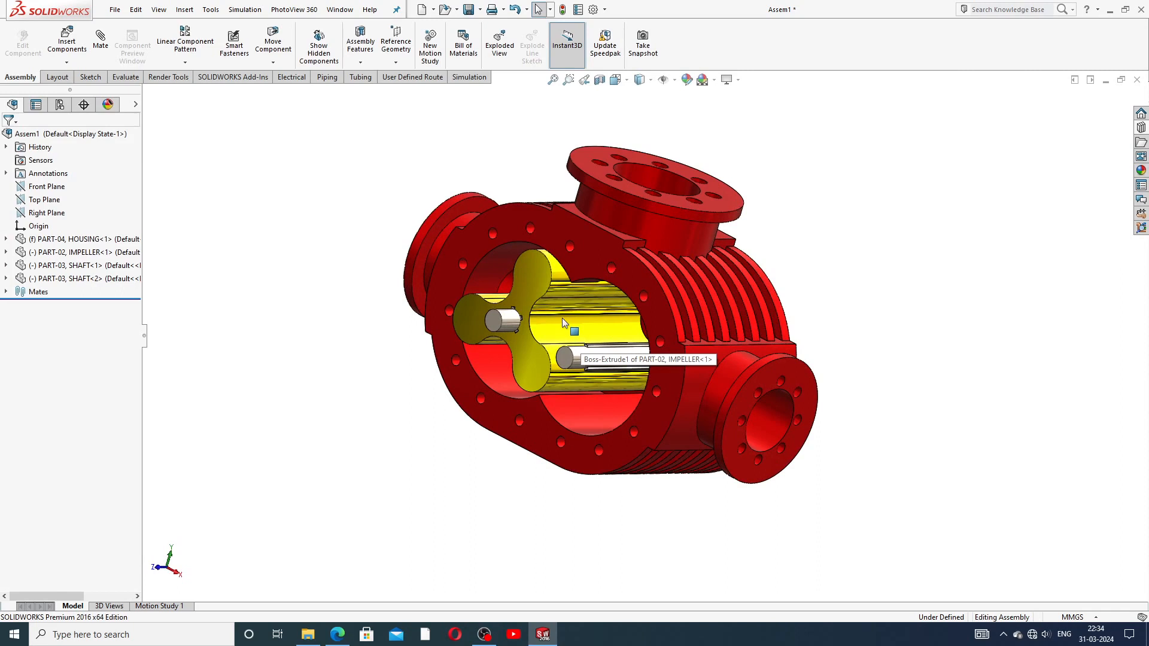
{"action": "left_click_drag", "start_coordinate": [562, 319], "coordinate": [614, 393]}
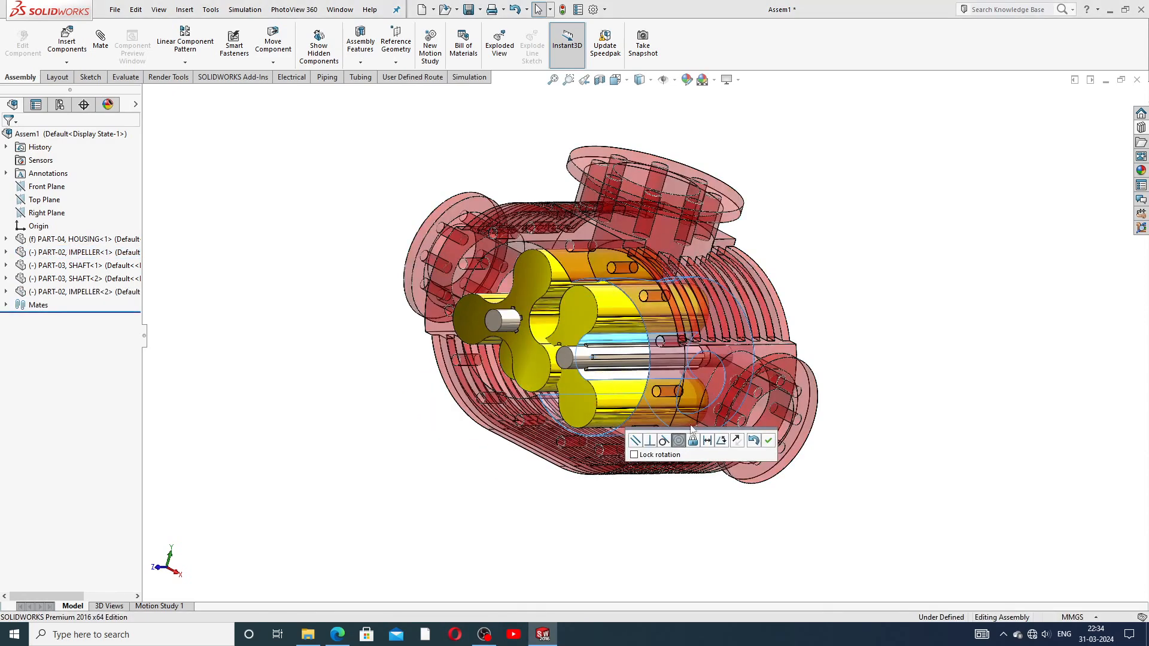
{"action": "left_click", "coordinate": [768, 441]}
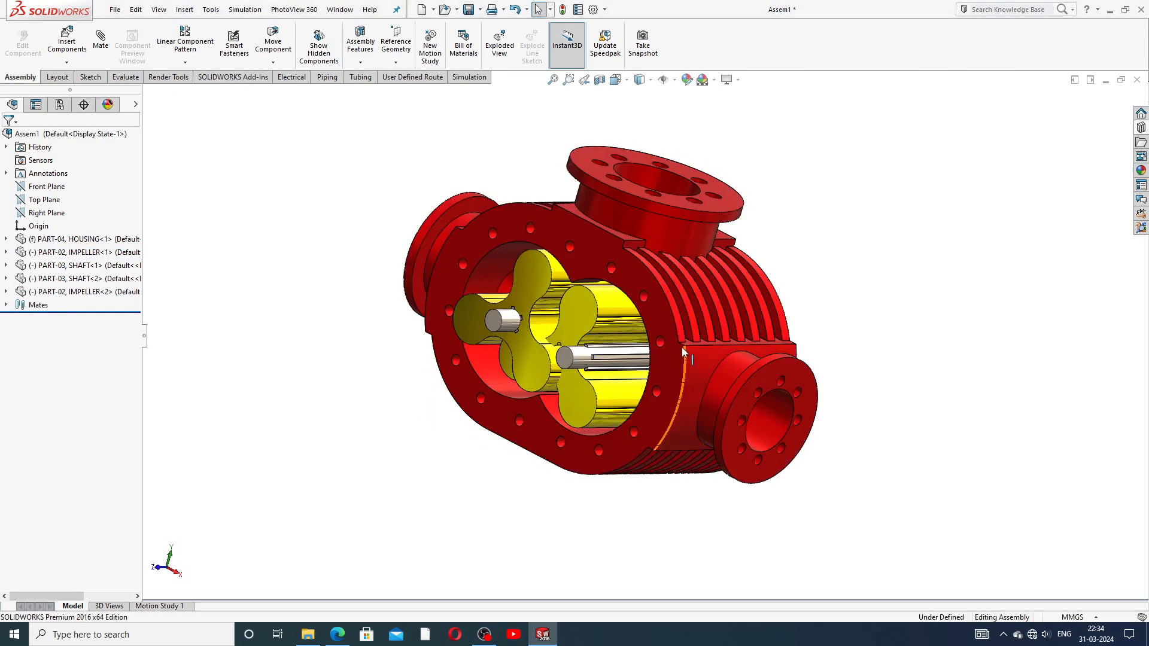
{"action": "left_click_drag", "start_coordinate": [645, 369], "coordinate": [745, 329]}
{"action": "left_click", "coordinate": [642, 322]}
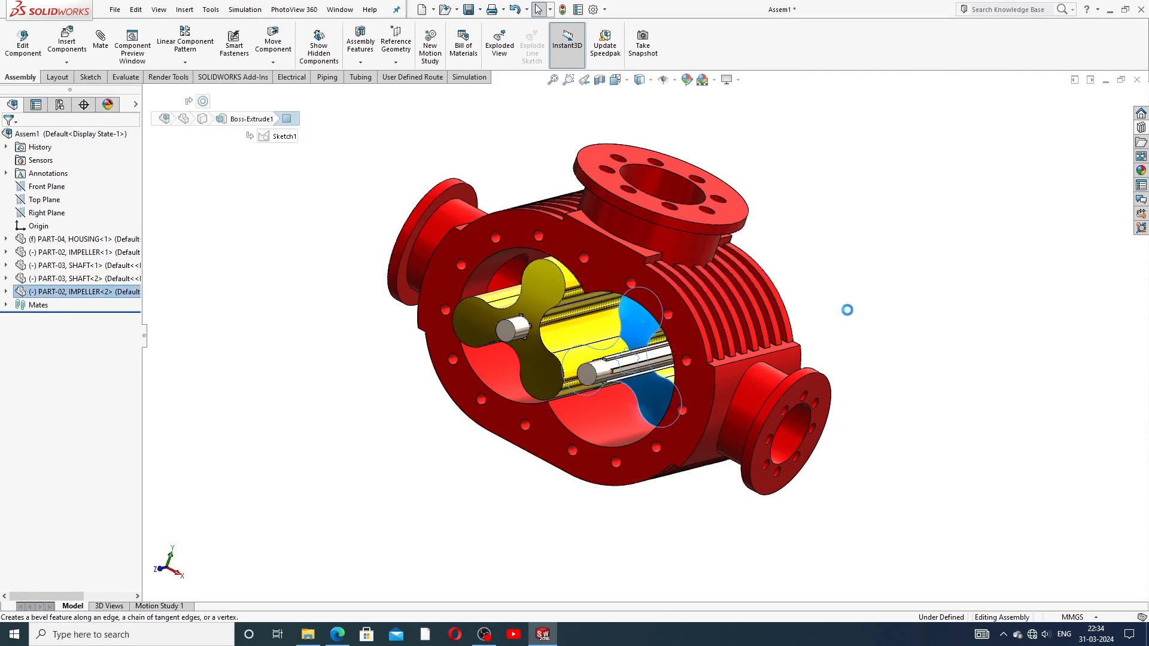
{"action": "key", "text": "Delete"}
Step: Confirm deleting IMPELLER<2> and spin the first impeller about its shaft
{"action": "left_click", "coordinate": [651, 261]}
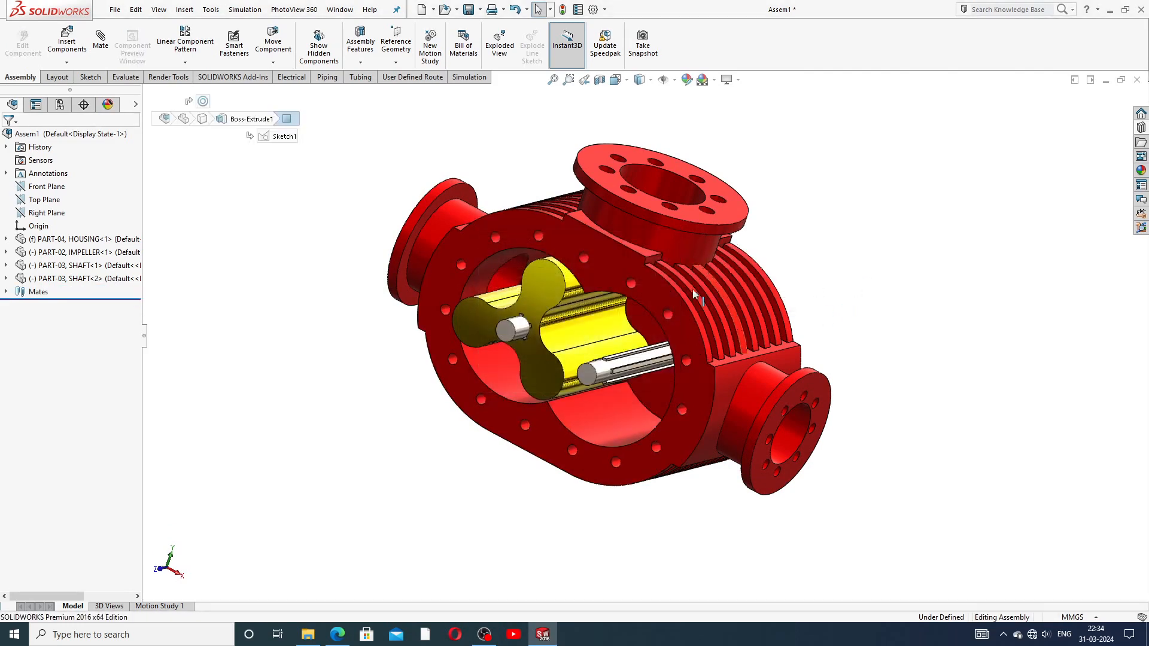
{"action": "scroll", "coordinate": [578, 319], "scroll_direction": "down", "scroll_amount": 5}
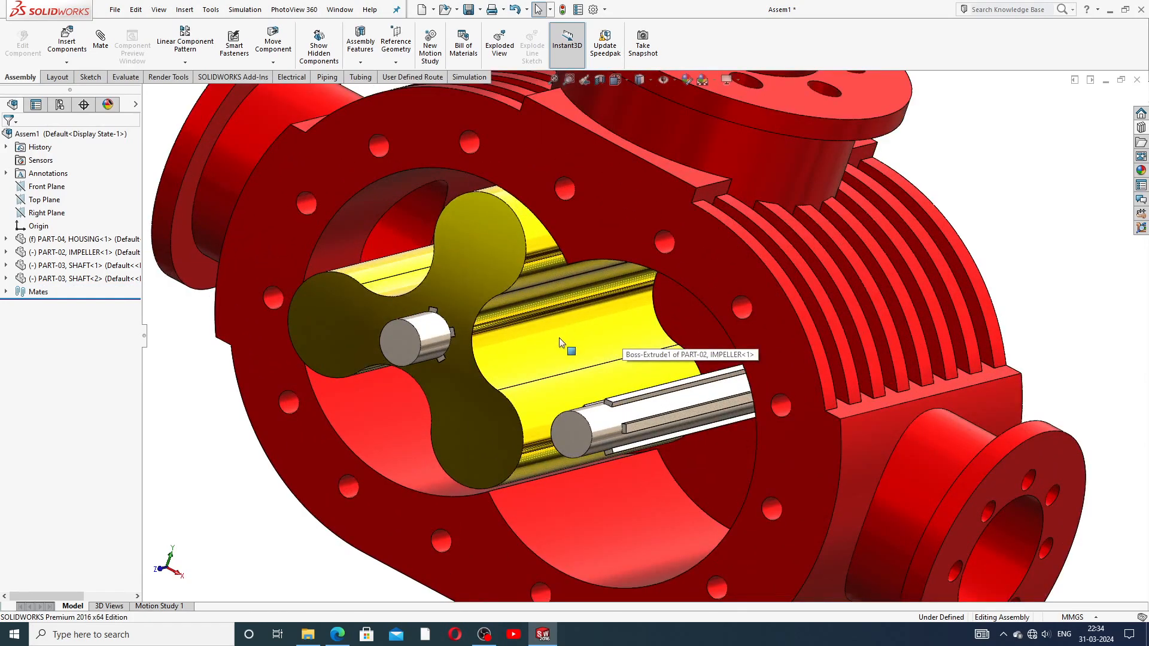
{"action": "scroll", "coordinate": [544, 313], "scroll_direction": "up", "scroll_amount": 5}
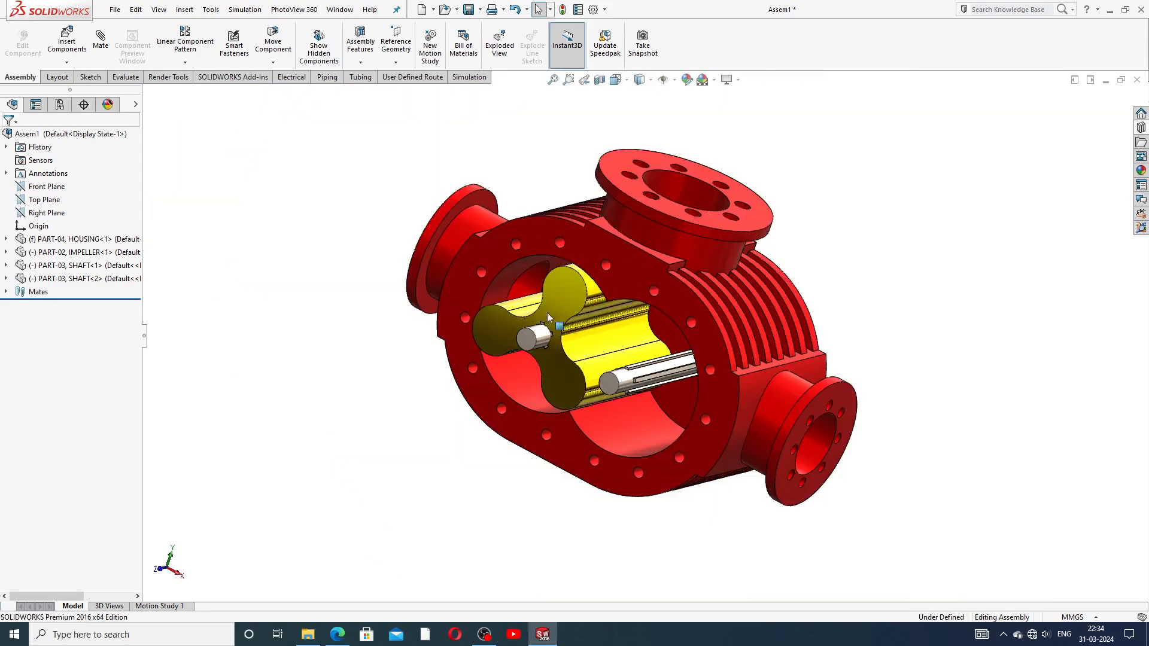
{"action": "left_click_drag", "start_coordinate": [565, 301], "coordinate": [751, 295]}
{"action": "left_click", "coordinate": [886, 256]}
Step: Copy the impeller as IMPELLER<3> and move it over the splined shaft
{"action": "left_click_drag", "start_coordinate": [573, 325], "coordinate": [699, 386], "text": "ctrl"}
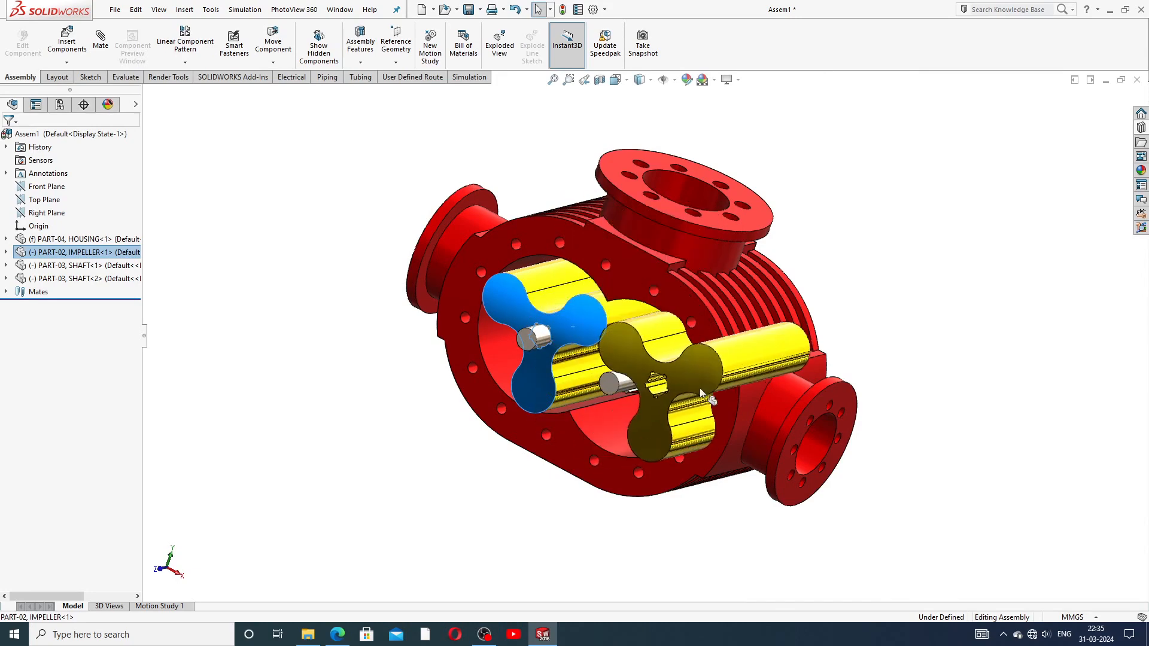
{"action": "left_click", "coordinate": [847, 284]}
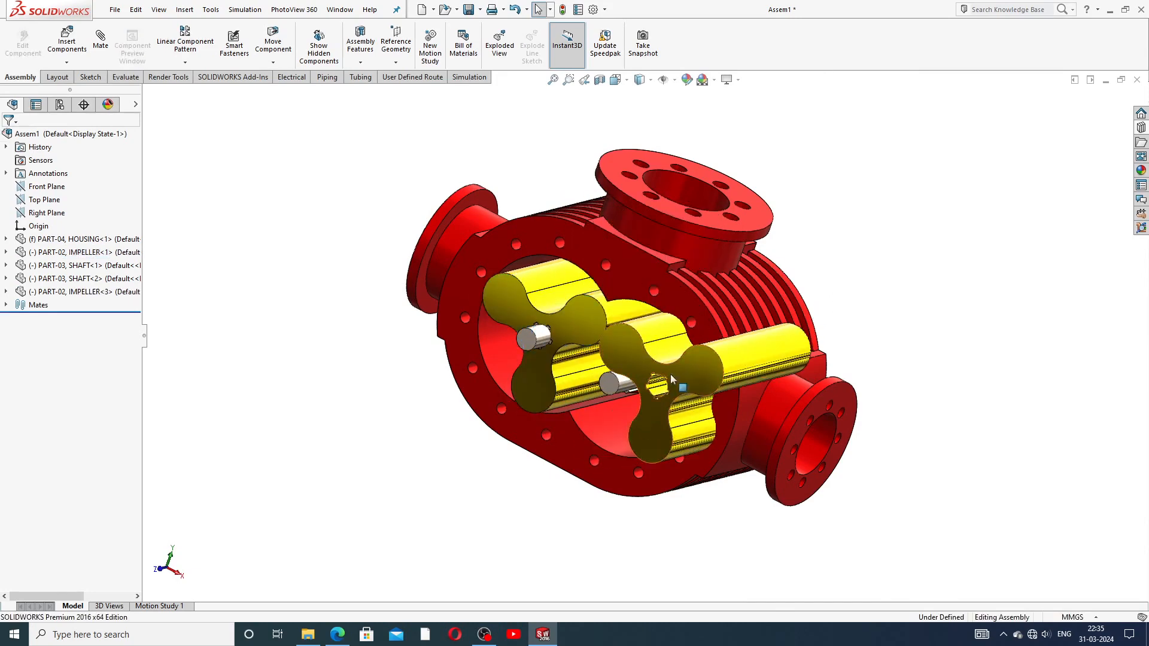
{"action": "scroll", "coordinate": [664, 395], "scroll_direction": "down", "scroll_amount": 5}
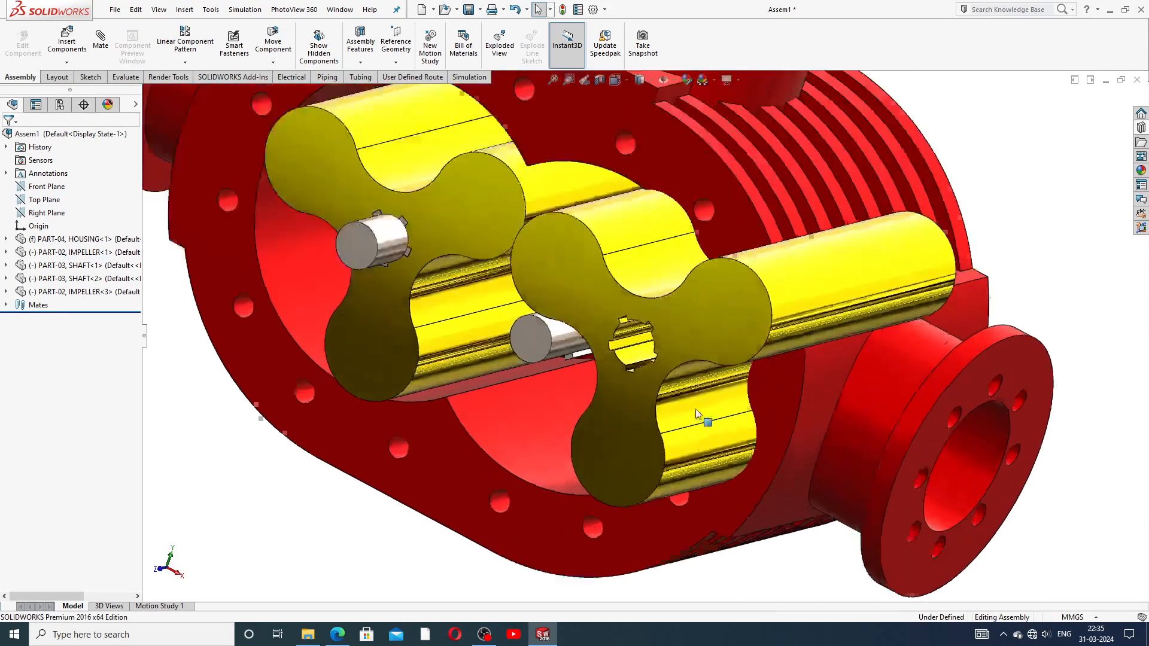
{"action": "scroll", "coordinate": [671, 371], "scroll_direction": "up", "scroll_amount": 3}
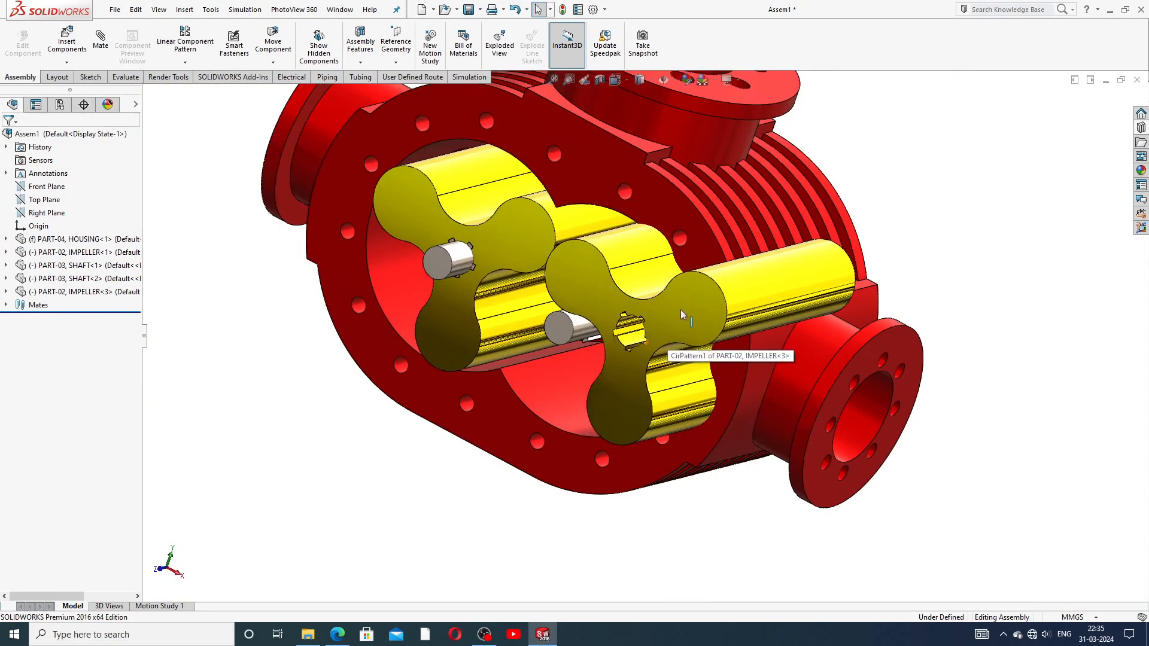
{"action": "left_click", "coordinate": [638, 332]}
{"action": "left_click_drag", "start_coordinate": [638, 328], "coordinate": [657, 289]}
{"action": "left_click", "coordinate": [938, 182]}
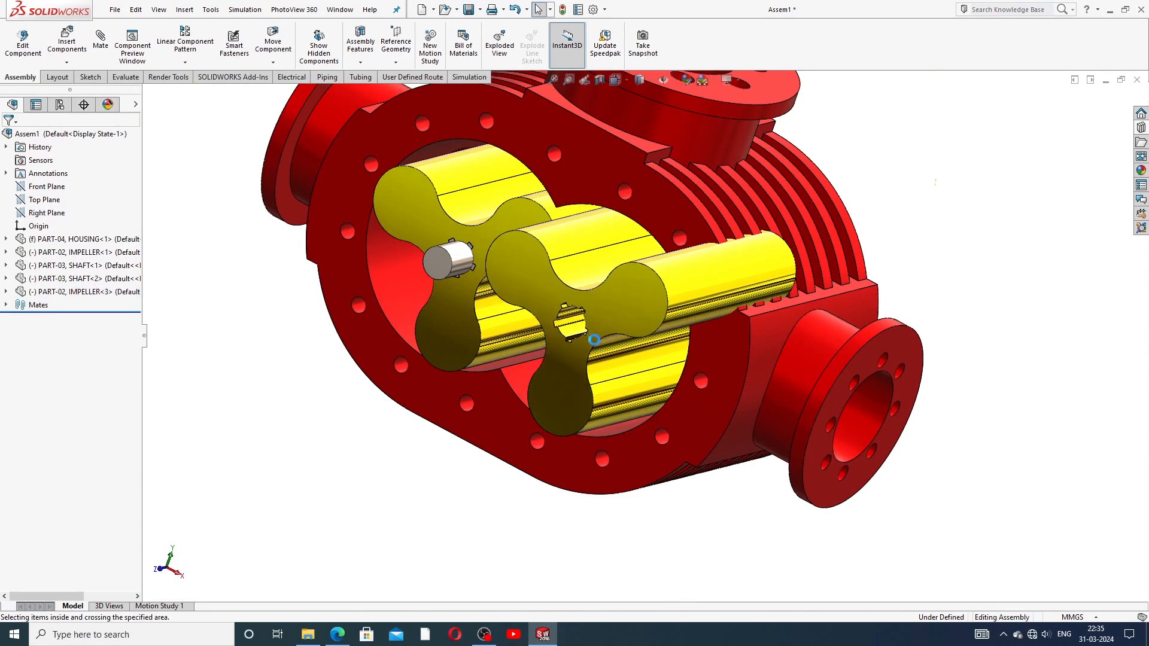
{"action": "scroll", "coordinate": [594, 341], "scroll_direction": "down", "scroll_amount": 3}
{"action": "left_click_drag", "start_coordinate": [595, 341], "coordinate": [678, 283]}
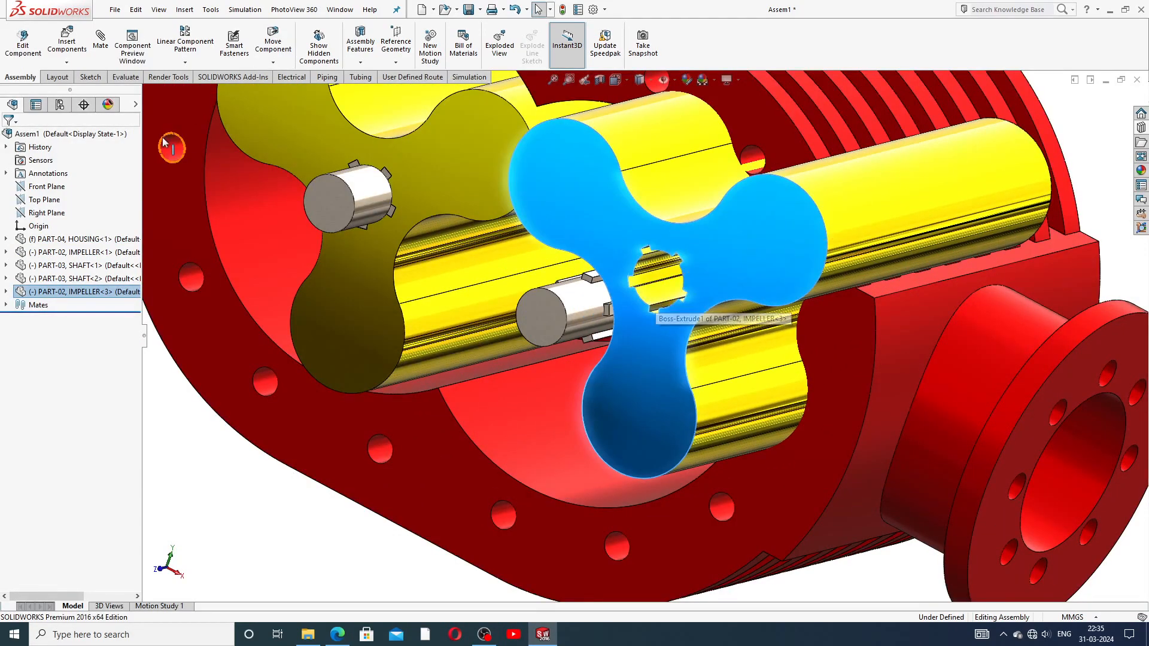
{"action": "left_click", "coordinate": [170, 354]}
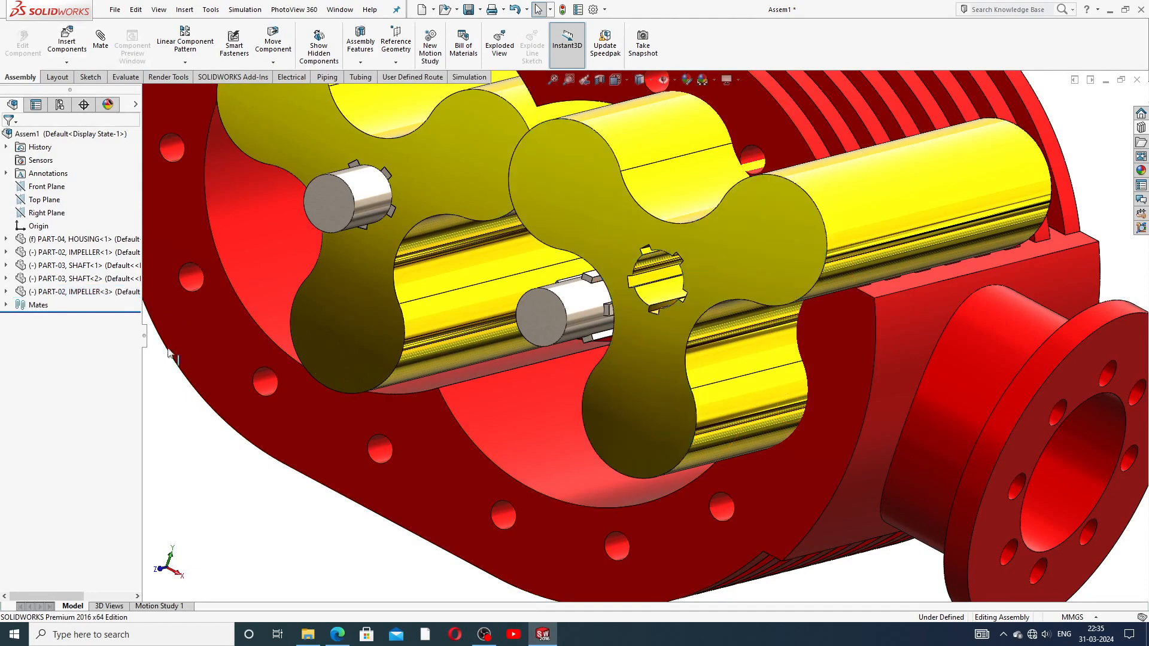
Step: Mate the new impeller concentric with SHAFT<2>'s round face
{"action": "left_click", "coordinate": [100, 41]}
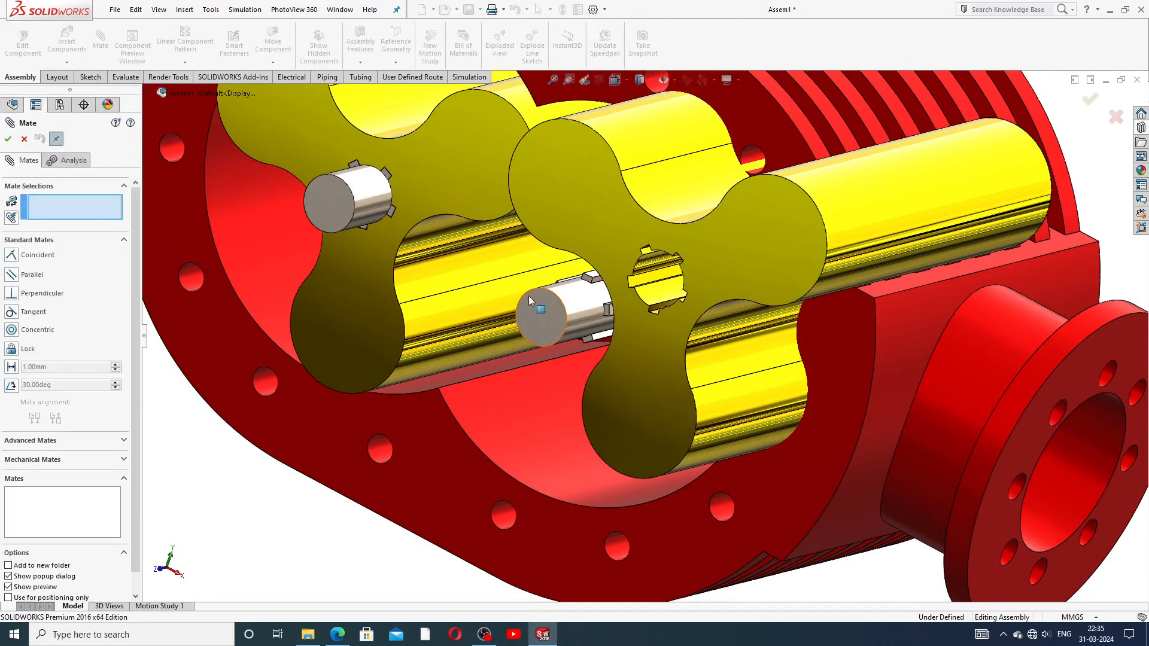
{"action": "left_click", "coordinate": [661, 295]}
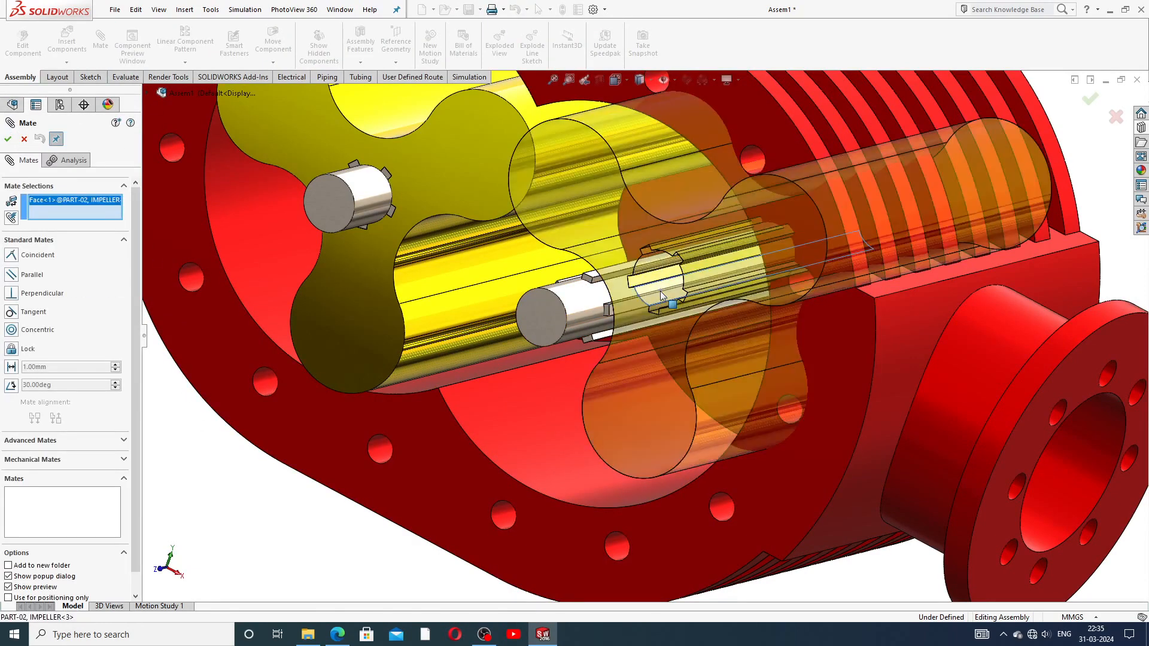
{"action": "left_click", "coordinate": [584, 304]}
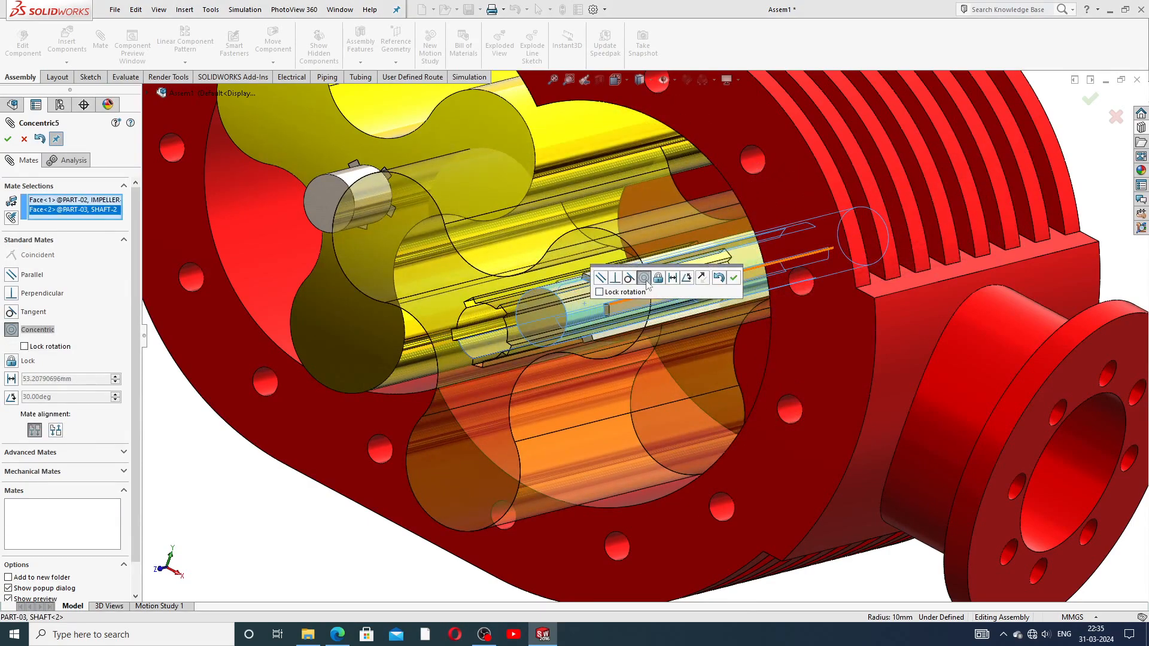
{"action": "left_click", "coordinate": [734, 279]}
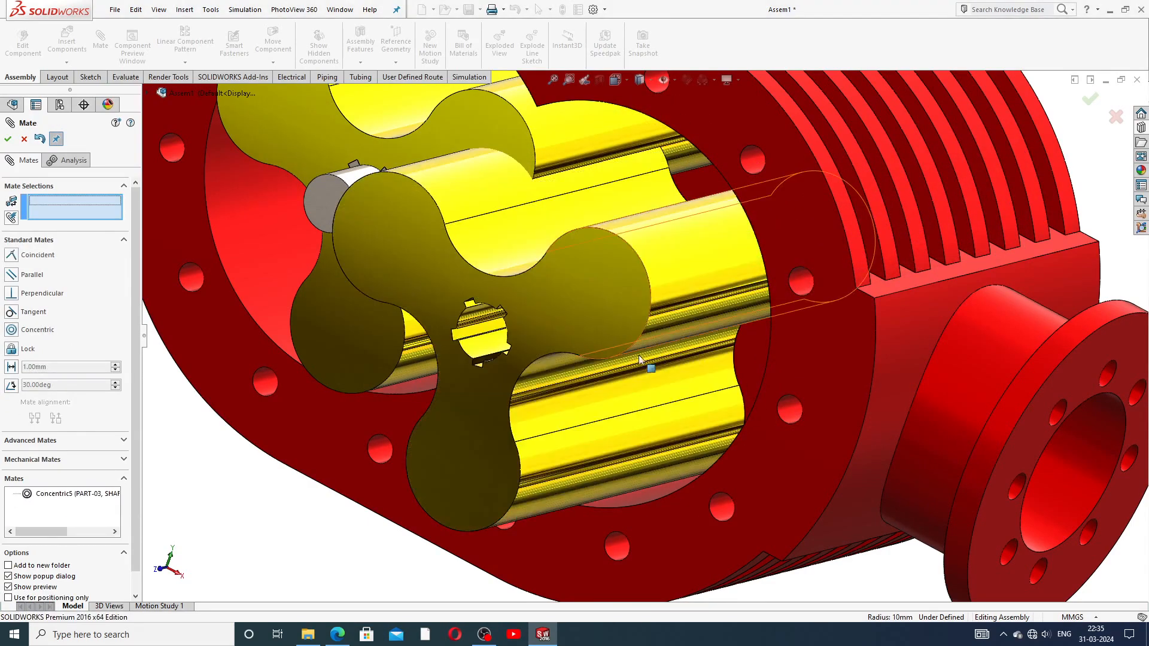
{"action": "key", "text": "f"}
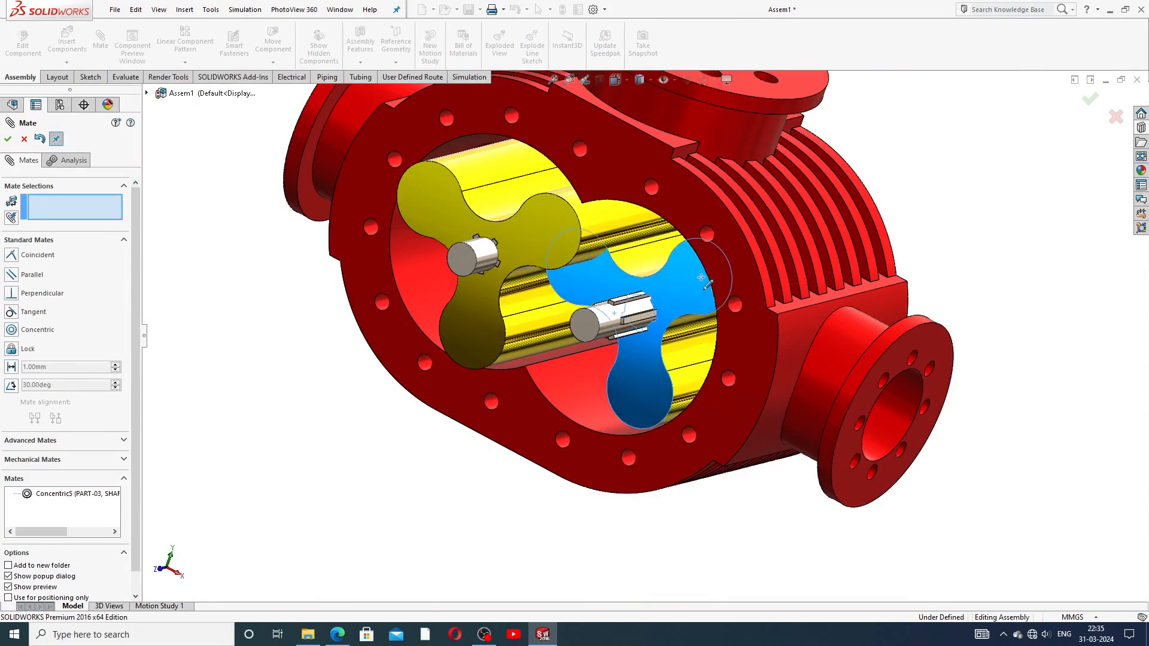
{"action": "scroll", "coordinate": [657, 308], "scroll_direction": "down", "scroll_amount": 8}
{"action": "middle_click_drag", "start_coordinate": [654, 313], "coordinate": [741, 326]}
Step: Add two coincident mates between SHAFT<2>'s key faces and the impeller's keyway faces
{"action": "left_click", "coordinate": [676, 265]}
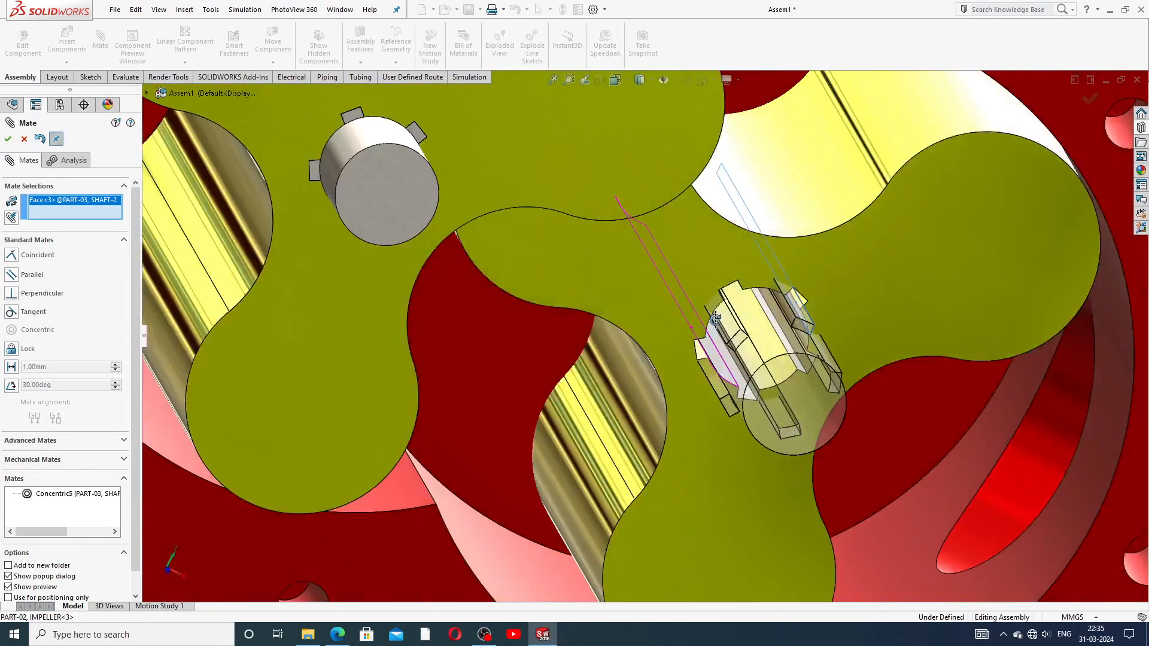
{"action": "scroll", "coordinate": [806, 312], "scroll_direction": "down", "scroll_amount": 6}
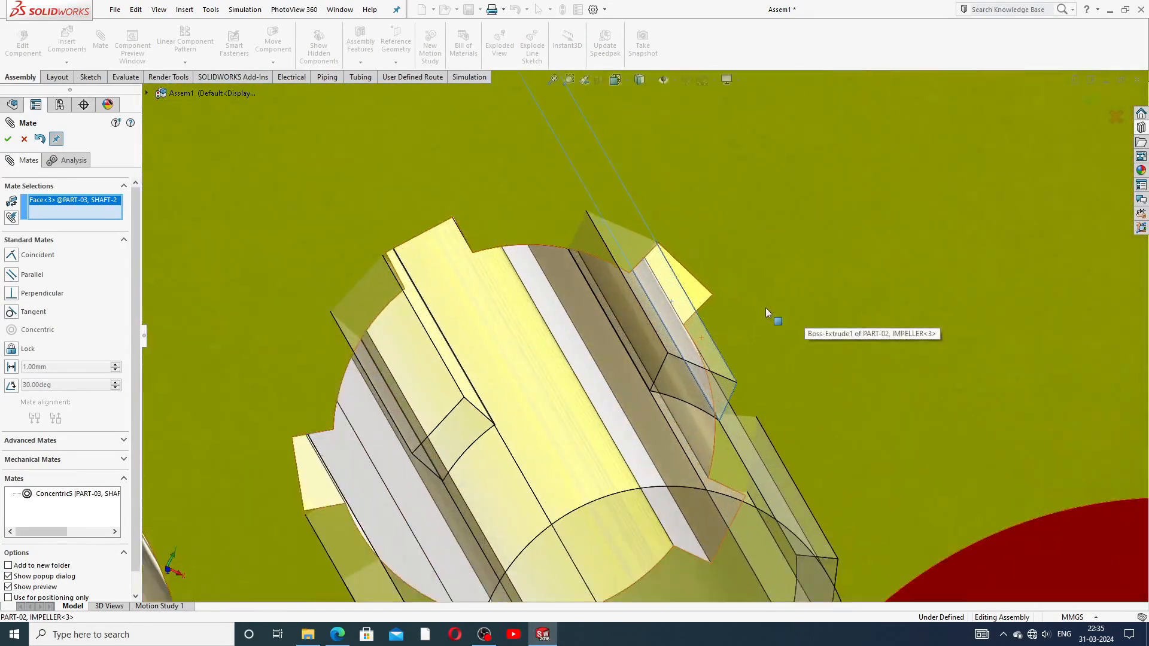
{"action": "left_click", "coordinate": [698, 294]}
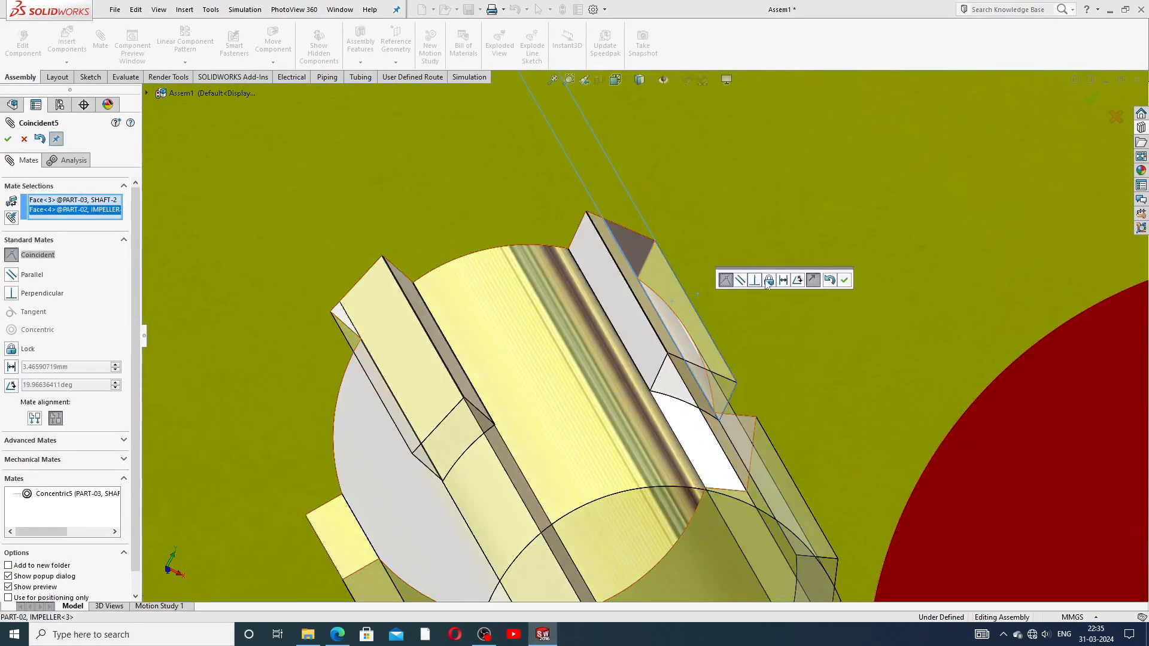
{"action": "left_click", "coordinate": [844, 280]}
{"action": "scroll", "coordinate": [788, 328], "scroll_direction": "up", "scroll_amount": 3}
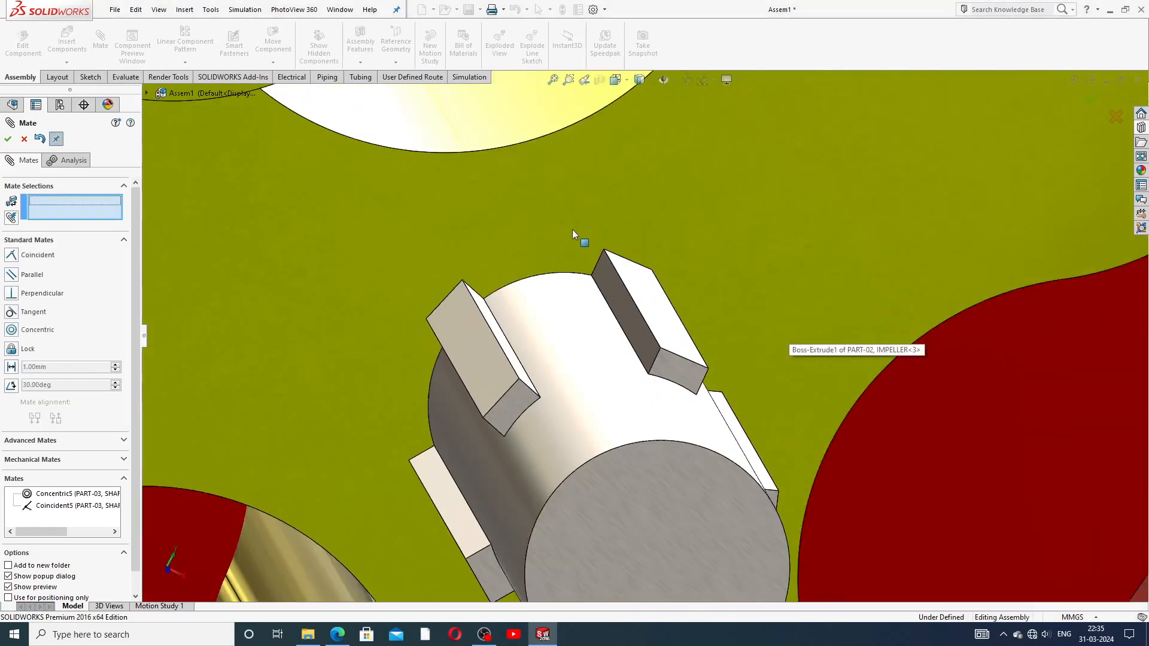
{"action": "left_click", "coordinate": [573, 222]}
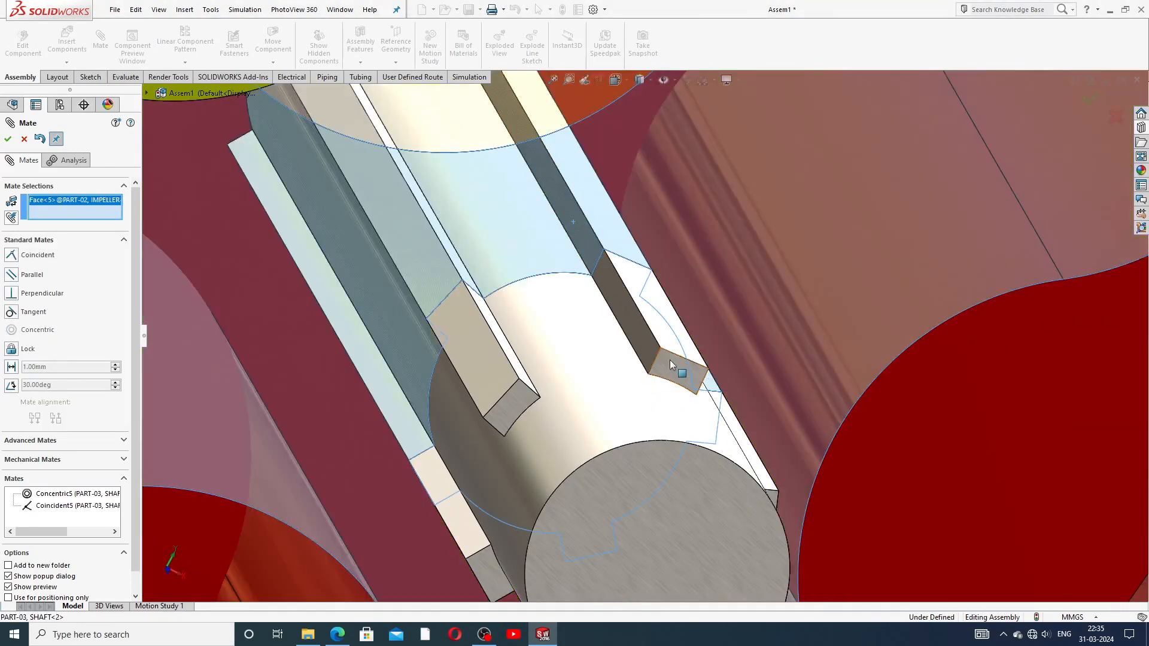
{"action": "left_click", "coordinate": [671, 364]}
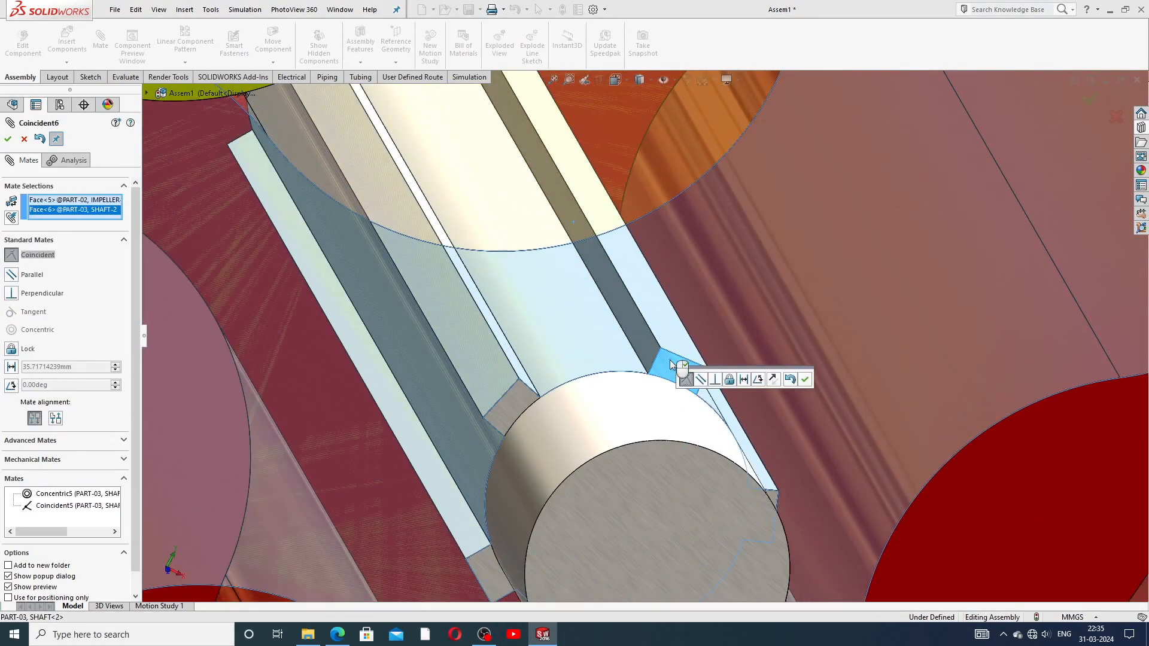
{"action": "left_click", "coordinate": [805, 380]}
{"action": "scroll", "coordinate": [774, 348], "scroll_direction": "up", "scroll_amount": 6}
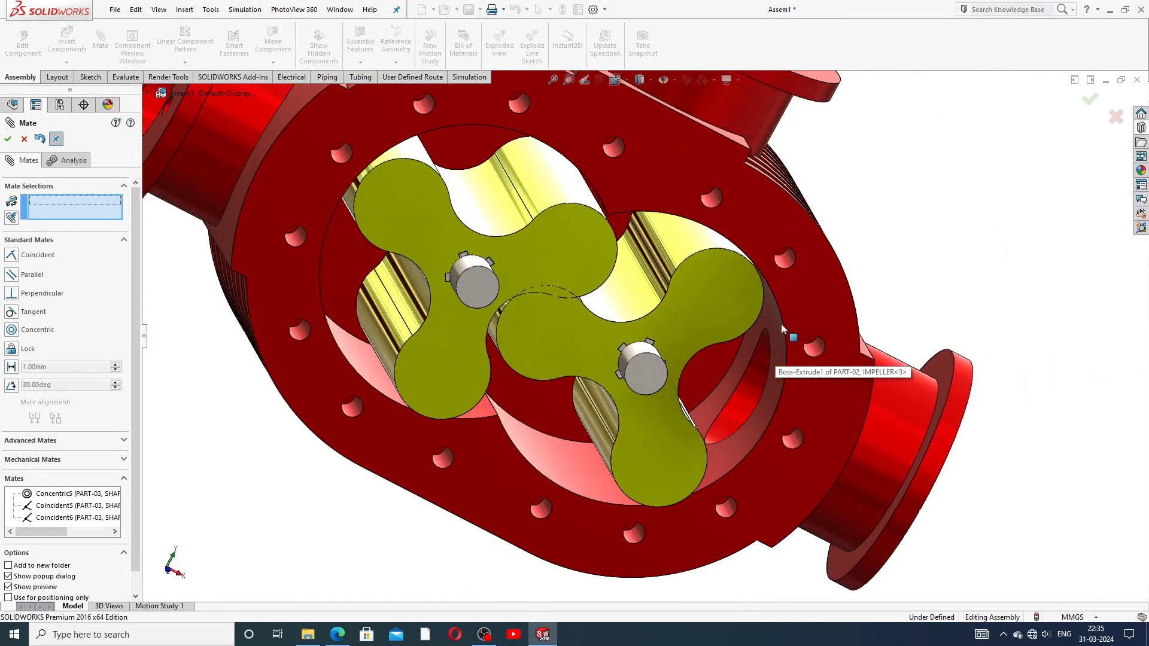
{"action": "middle_click_drag", "start_coordinate": [781, 324], "coordinate": [642, 322]}
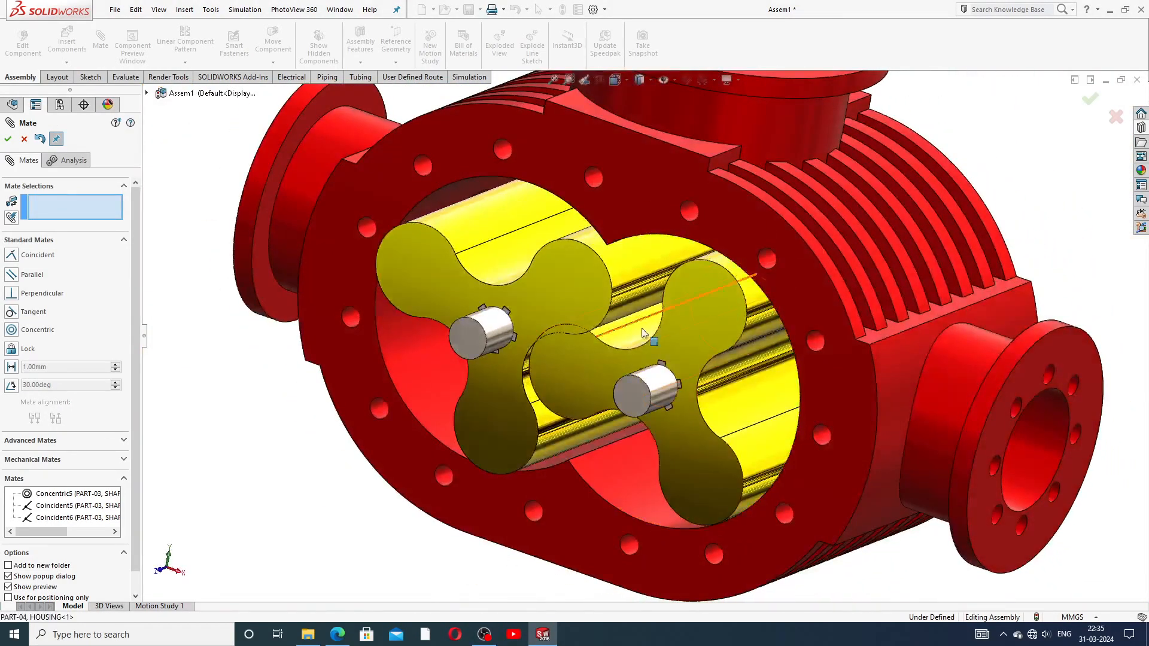
Step: Close the Mate PropertyManager and orbit the pump to face the impellers
{"action": "left_click", "coordinate": [24, 138]}
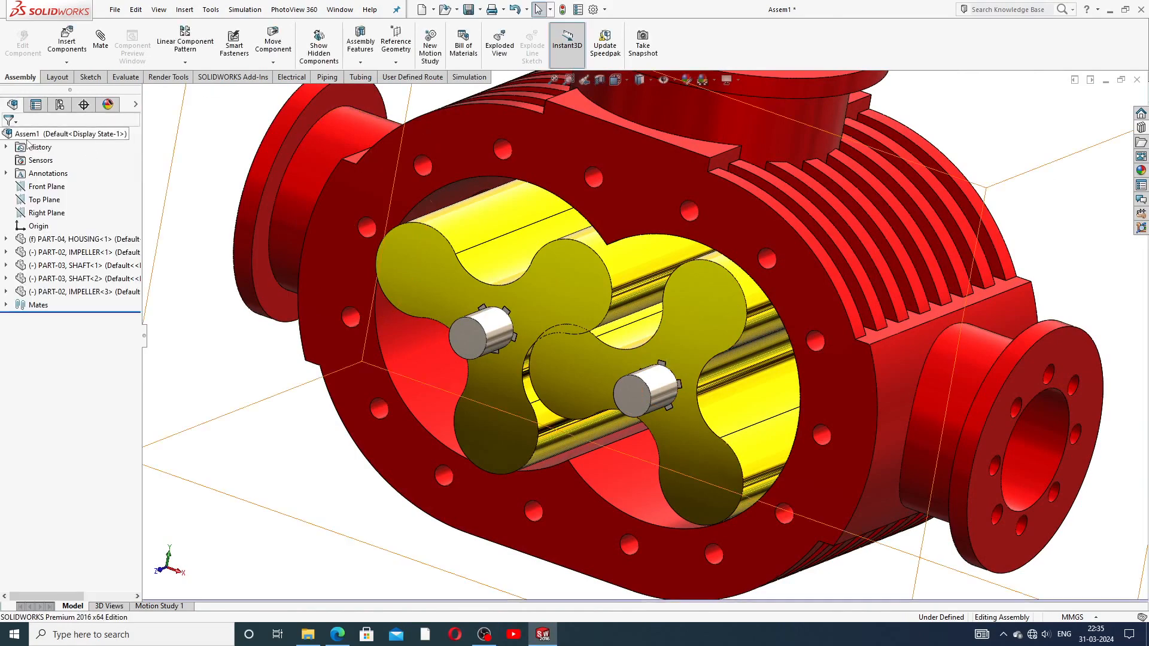
{"action": "middle_click_drag", "start_coordinate": [536, 349], "coordinate": [550, 309]}
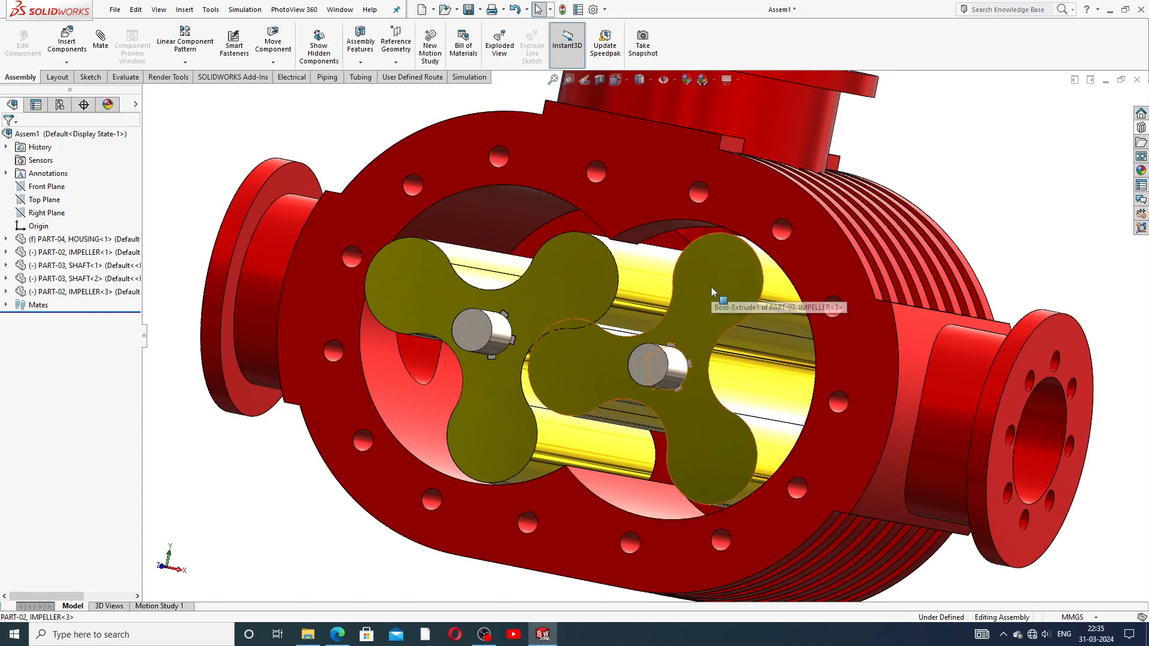
{"action": "middle_click_drag", "start_coordinate": [706, 317], "coordinate": [727, 340]}
{"action": "scroll", "coordinate": [612, 349], "scroll_direction": "down", "scroll_amount": 4}
{"action": "scroll", "coordinate": [619, 344], "scroll_direction": "up", "scroll_amount": 5}
{"action": "scroll", "coordinate": [631, 336], "scroll_direction": "up", "scroll_amount": 2}
{"action": "middle_click_drag", "start_coordinate": [633, 330], "coordinate": [641, 299]}
{"action": "scroll", "coordinate": [643, 300], "scroll_direction": "down", "scroll_amount": 3}
Step: Spin the right impeller about its shaft, viewing it from a higher angle
{"action": "left_click_drag", "start_coordinate": [690, 286], "coordinate": [538, 299]}
{"action": "left_click", "coordinate": [1003, 164]}
{"action": "middle_click_drag", "start_coordinate": [620, 306], "coordinate": [623, 365]}
{"action": "middle_click_drag", "start_coordinate": [627, 322], "coordinate": [687, 293]}
{"action": "scroll", "coordinate": [687, 292], "scroll_direction": "up", "scroll_amount": 4}
{"action": "left_click_drag", "start_coordinate": [687, 293], "coordinate": [695, 349]}
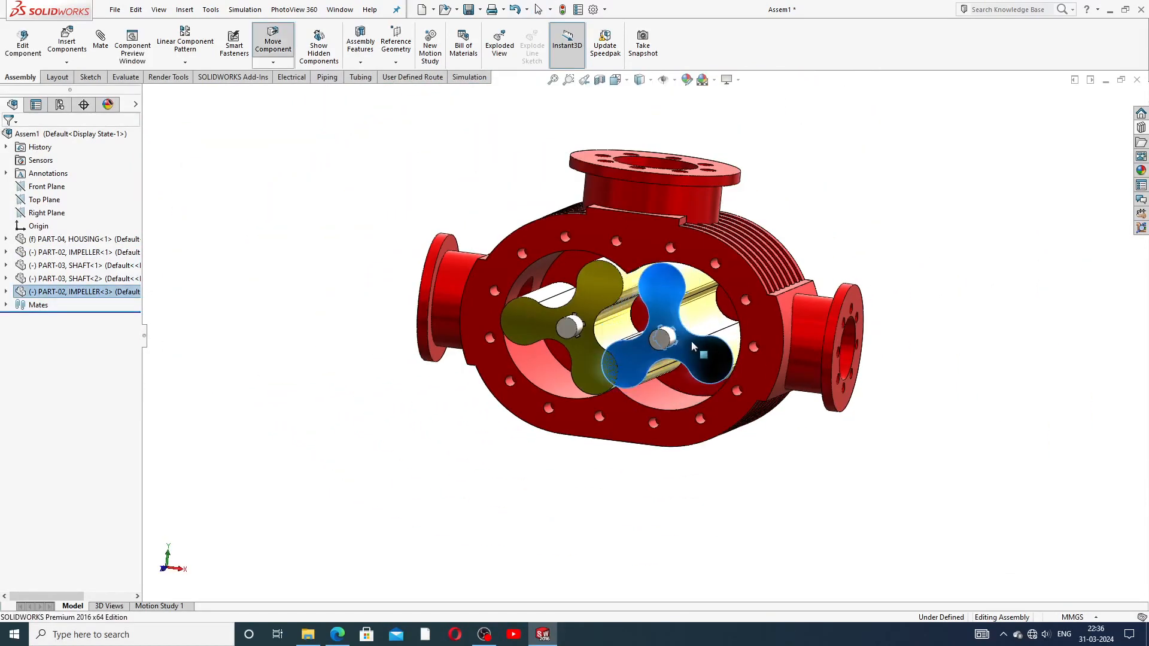
Step: Turn the left impeller about its shaft and check it clears the right one
{"action": "left_click", "coordinate": [620, 304]}
{"action": "left_click_drag", "start_coordinate": [620, 304], "coordinate": [635, 343]}
{"action": "scroll", "coordinate": [618, 357], "scroll_direction": "down", "scroll_amount": 3}
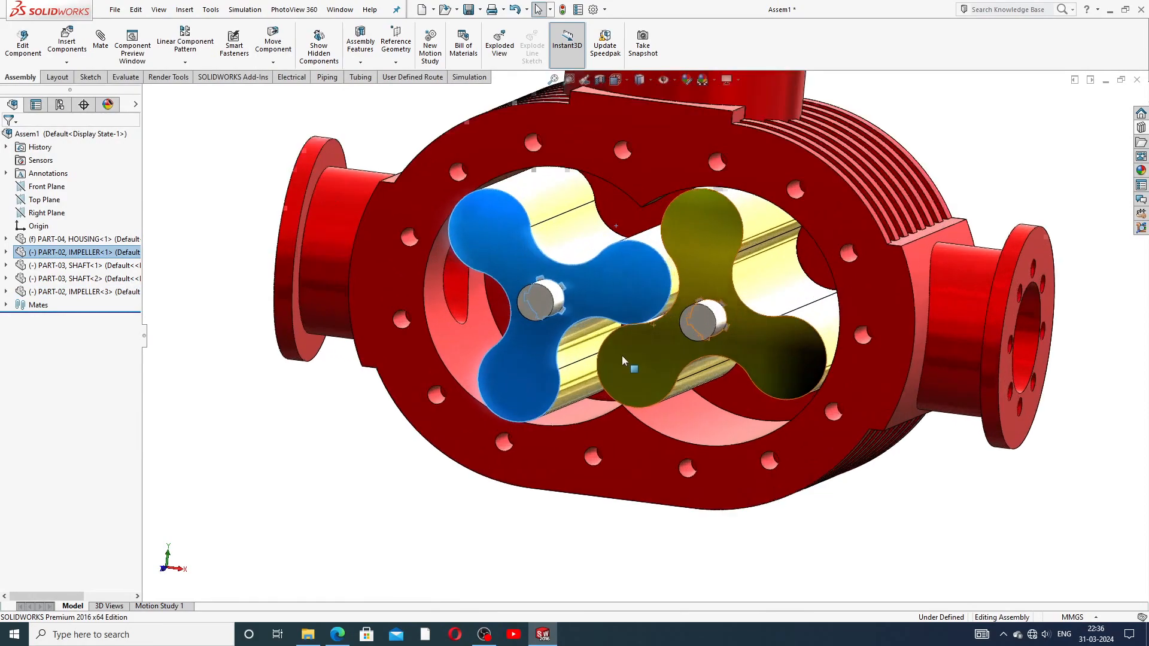
{"action": "left_click", "coordinate": [928, 145]}
{"action": "middle_click_drag", "start_coordinate": [695, 304], "coordinate": [684, 351]}
{"action": "scroll", "coordinate": [677, 321], "scroll_direction": "down", "scroll_amount": 4}
{"action": "scroll", "coordinate": [678, 320], "scroll_direction": "up", "scroll_amount": 3}
Step: Nudge the left impeller, then turn the right impeller to confirm the lobes stay interleaved
{"action": "left_click", "coordinate": [627, 294]}
{"action": "left_click_drag", "start_coordinate": [626, 290], "coordinate": [628, 293]}
{"action": "middle_click_drag", "start_coordinate": [645, 321], "coordinate": [630, 357]}
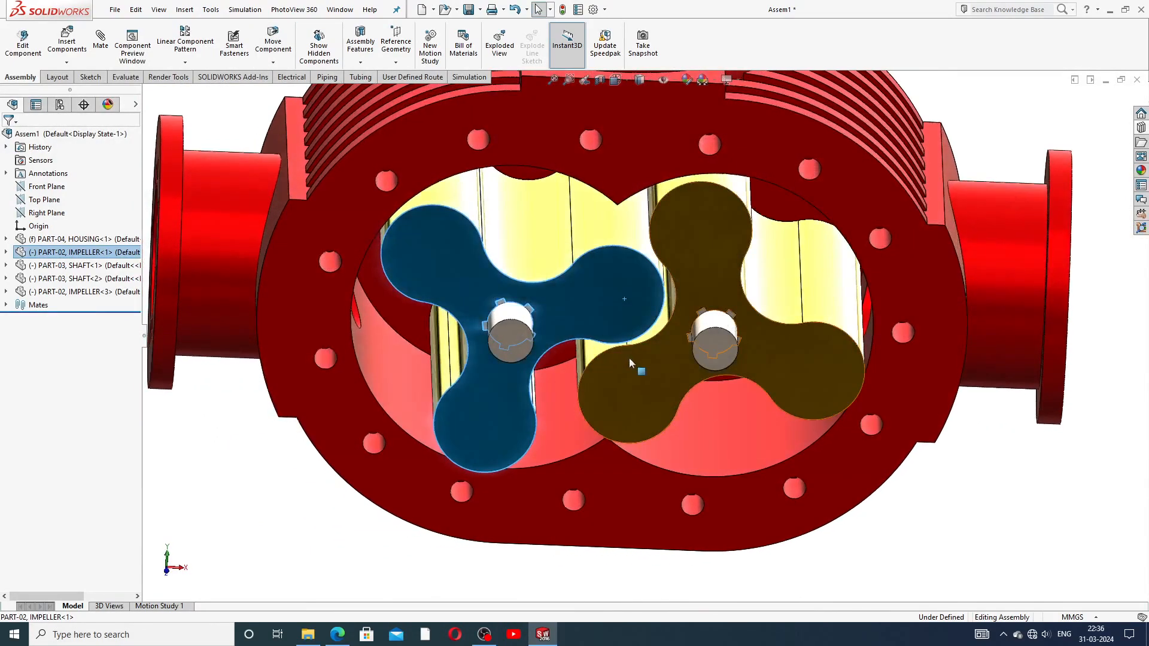
{"action": "key", "text": "Escape"}
{"action": "scroll", "coordinate": [661, 322], "scroll_direction": "up", "scroll_amount": 3}
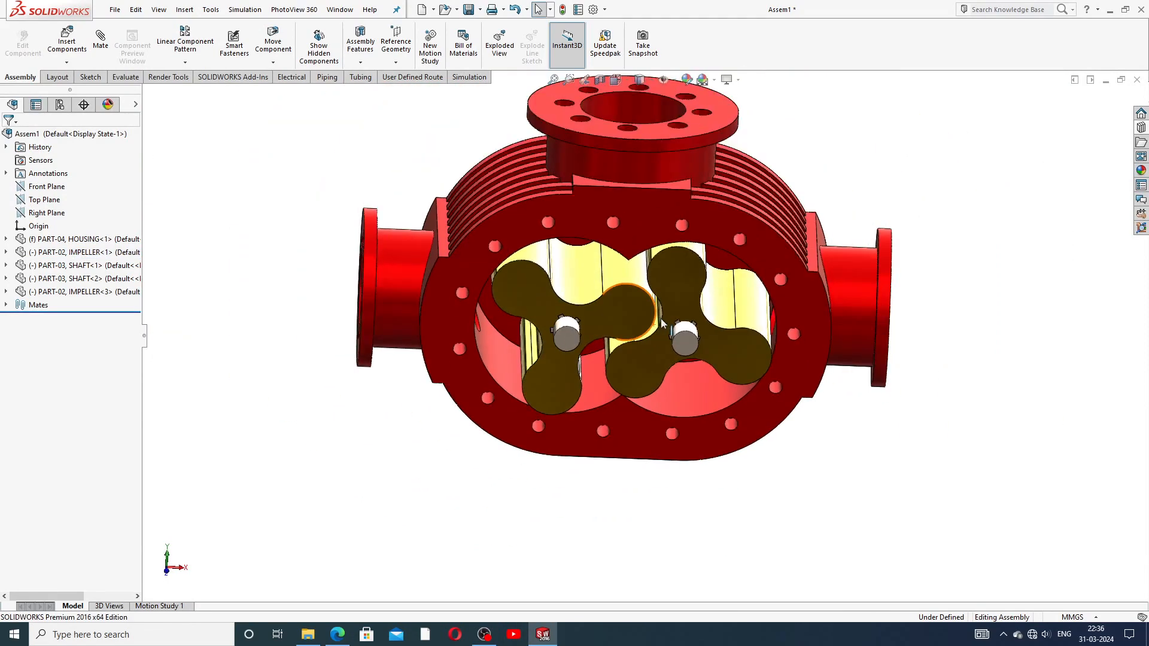
{"action": "scroll", "coordinate": [645, 342], "scroll_direction": "down", "scroll_amount": 3}
{"action": "left_click_drag", "start_coordinate": [625, 378], "coordinate": [630, 382]}
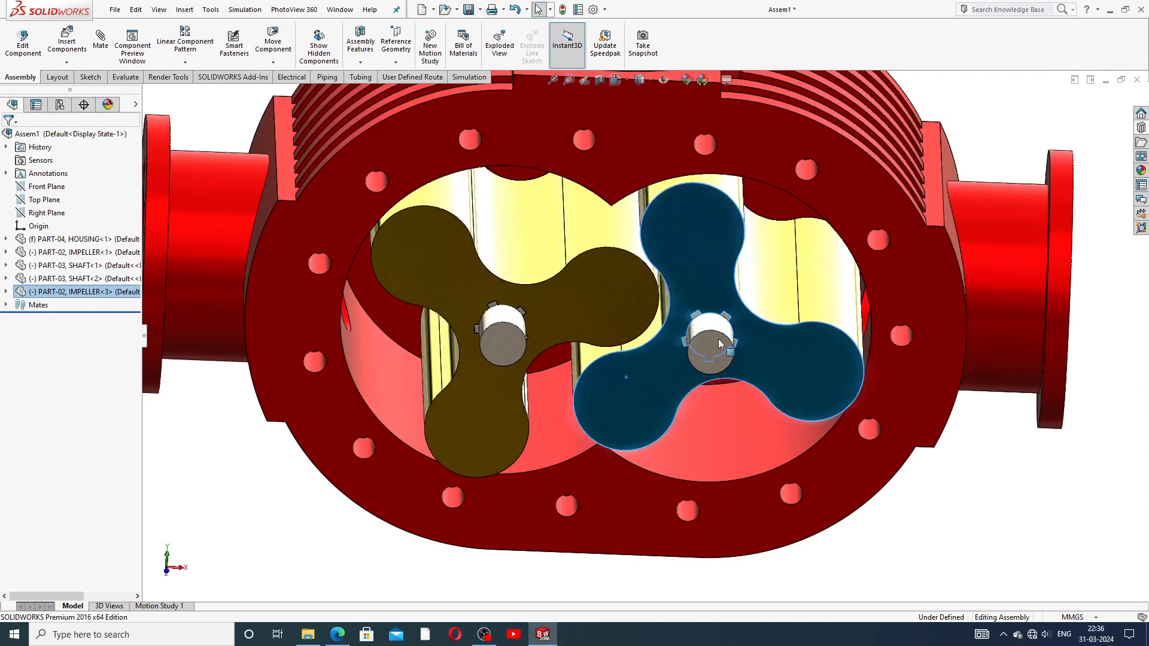
{"action": "left_click", "coordinate": [968, 133]}
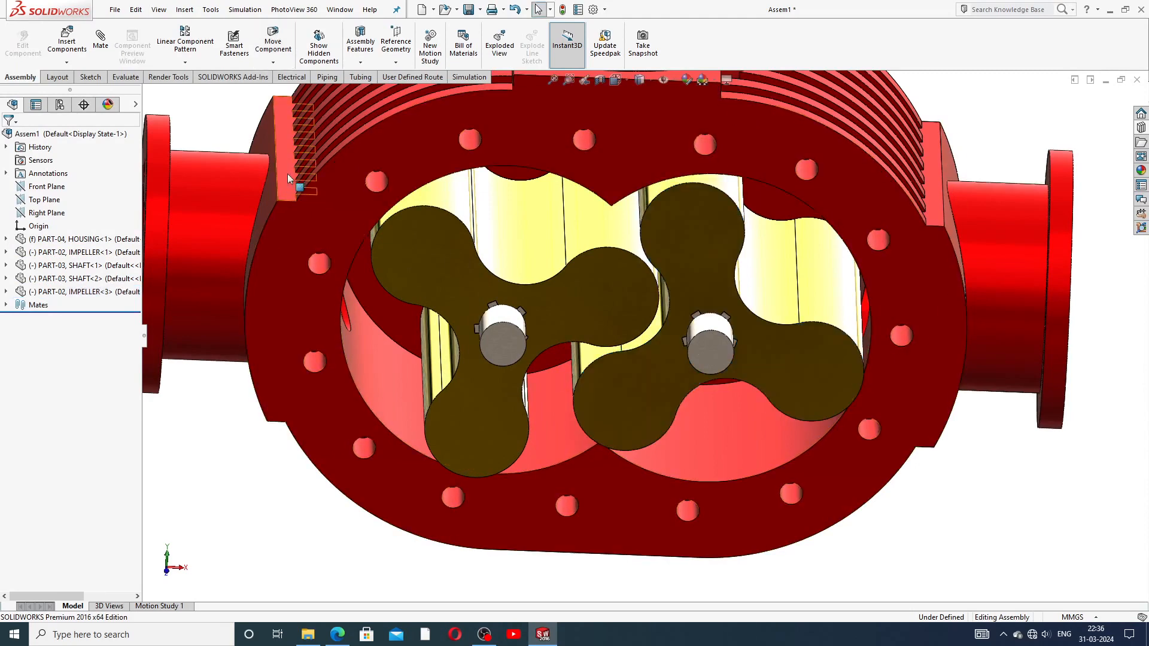
Step: Fit the pump in view and start a Gear mechanical mate
{"action": "key", "text": "f"}
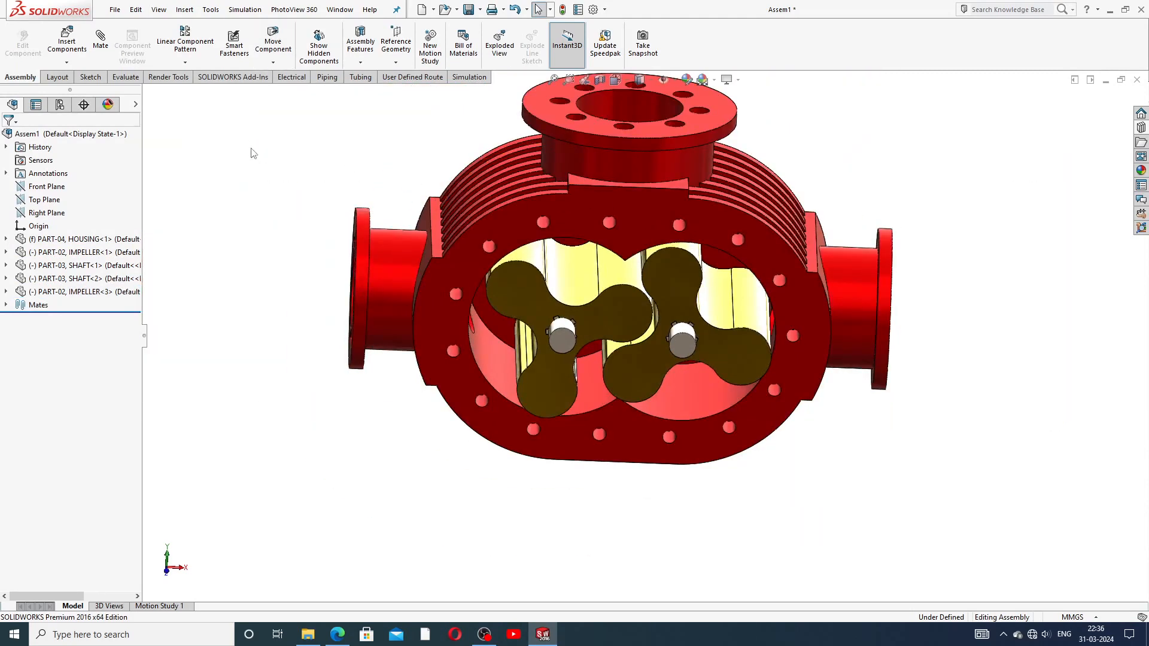
{"action": "left_click", "coordinate": [107, 49]}
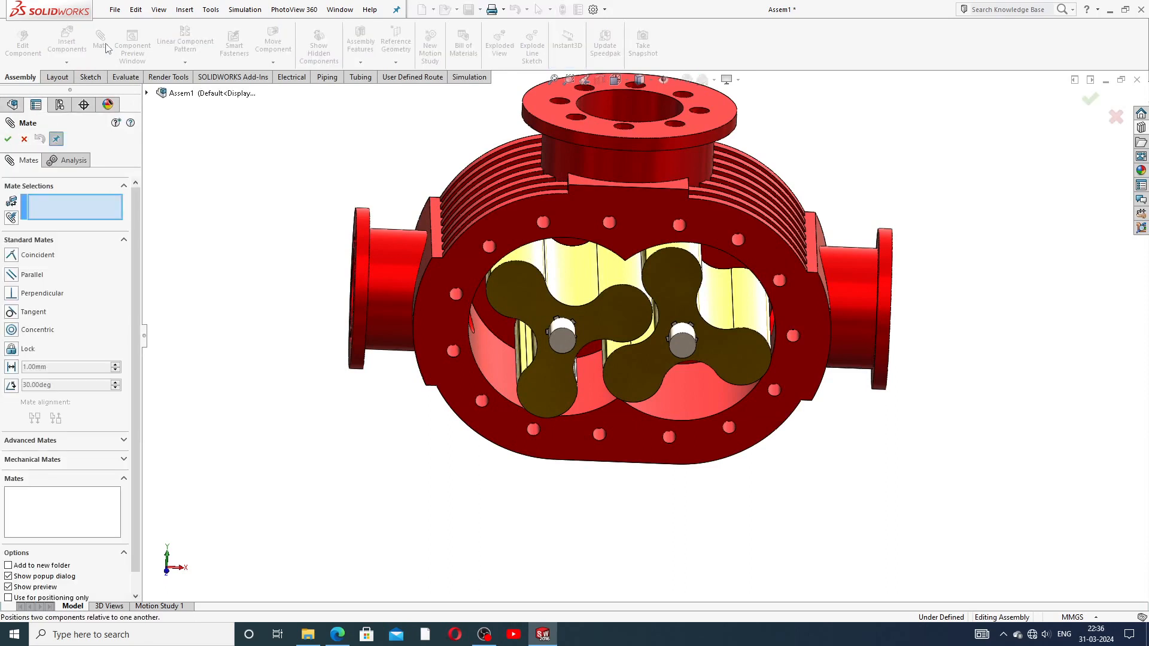
{"action": "left_click", "coordinate": [124, 241]}
{"action": "left_click", "coordinate": [68, 279]}
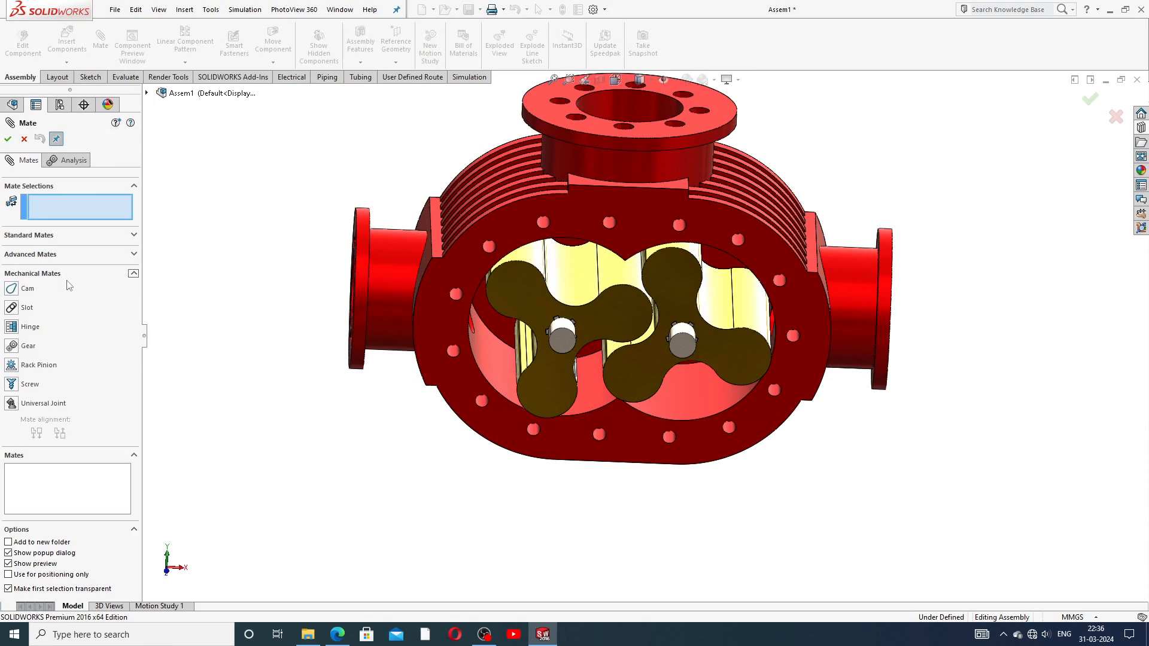
{"action": "left_click", "coordinate": [12, 346]}
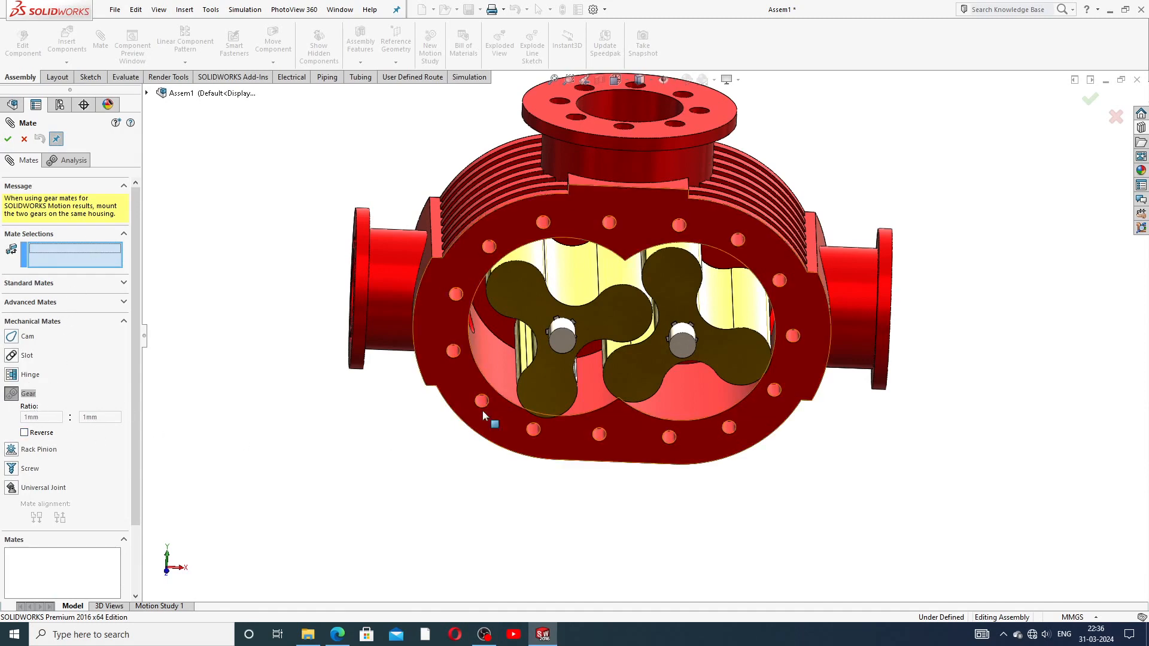
{"action": "scroll", "coordinate": [538, 365], "scroll_direction": "down", "scroll_amount": 3}
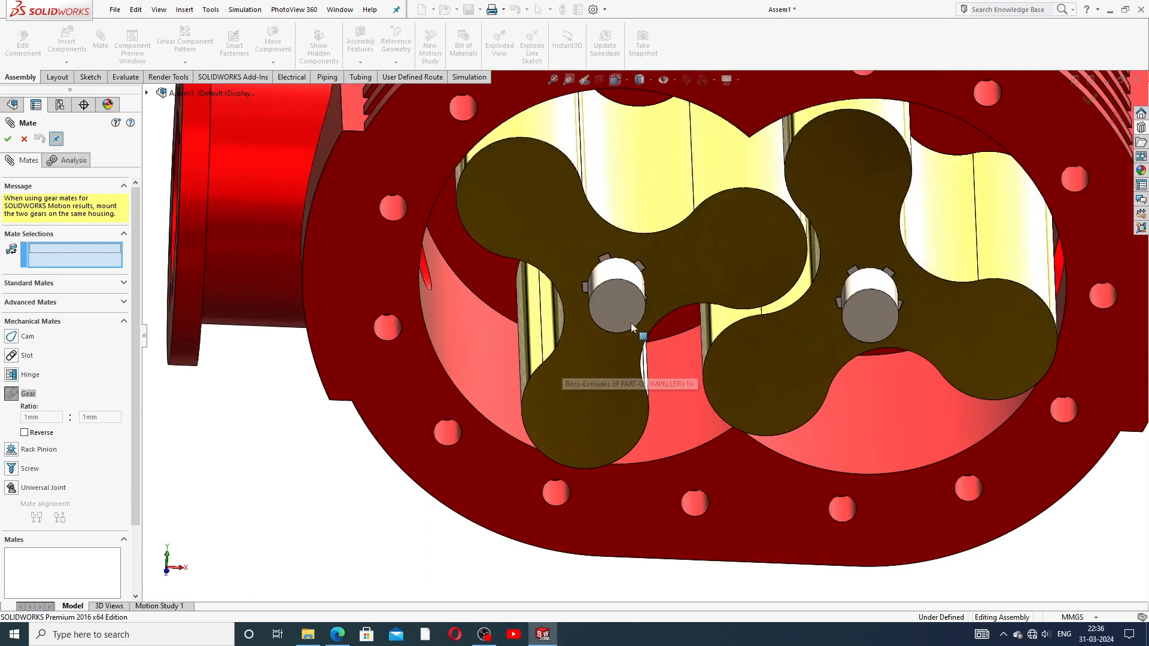
Step: Gear-mate the left and right shaft faces at 20mm:20mm, then turn an impeller to test GearMate1
{"action": "left_click", "coordinate": [623, 290]}
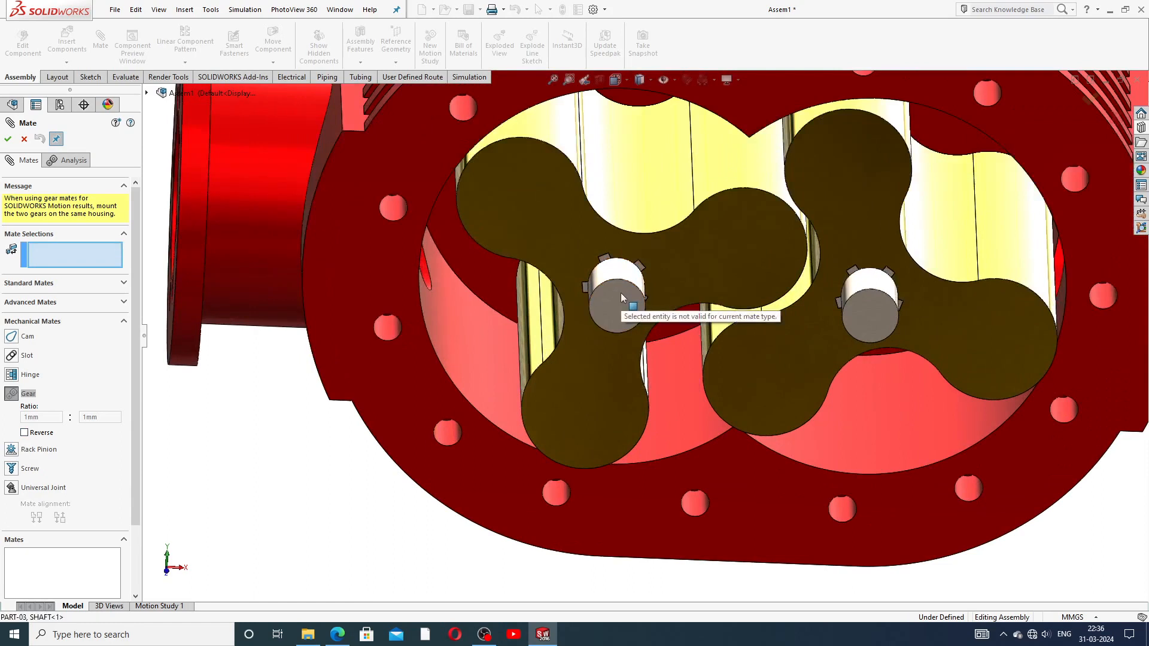
{"action": "left_click", "coordinate": [620, 274]}
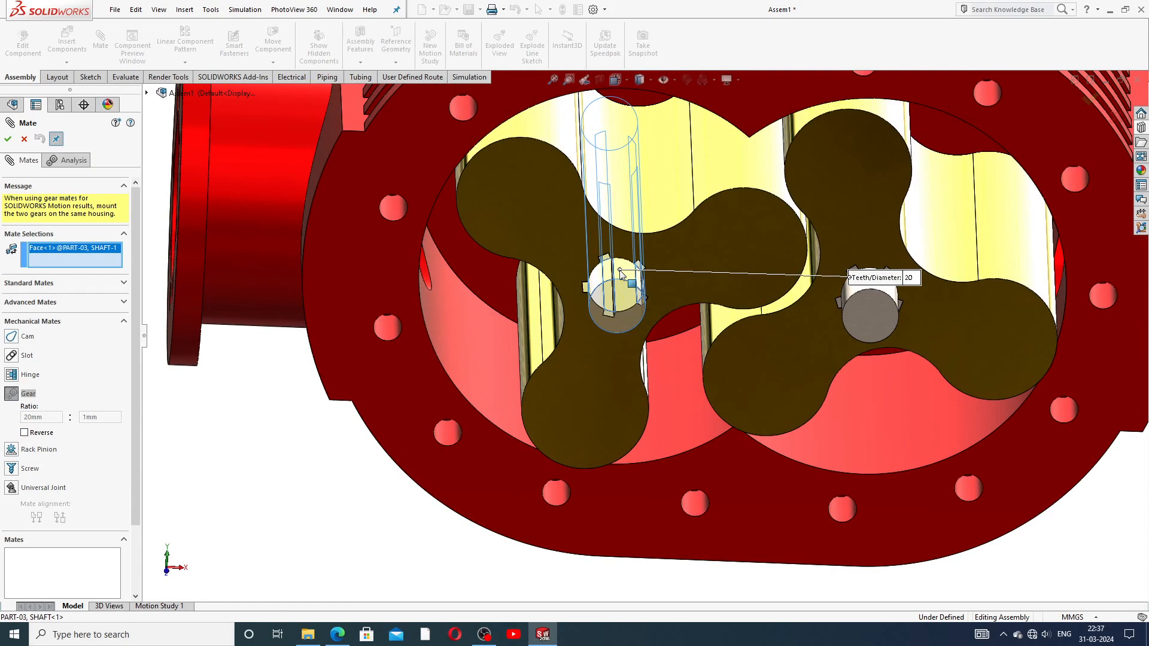
{"action": "middle_click_drag", "start_coordinate": [886, 288], "coordinate": [887, 315]}
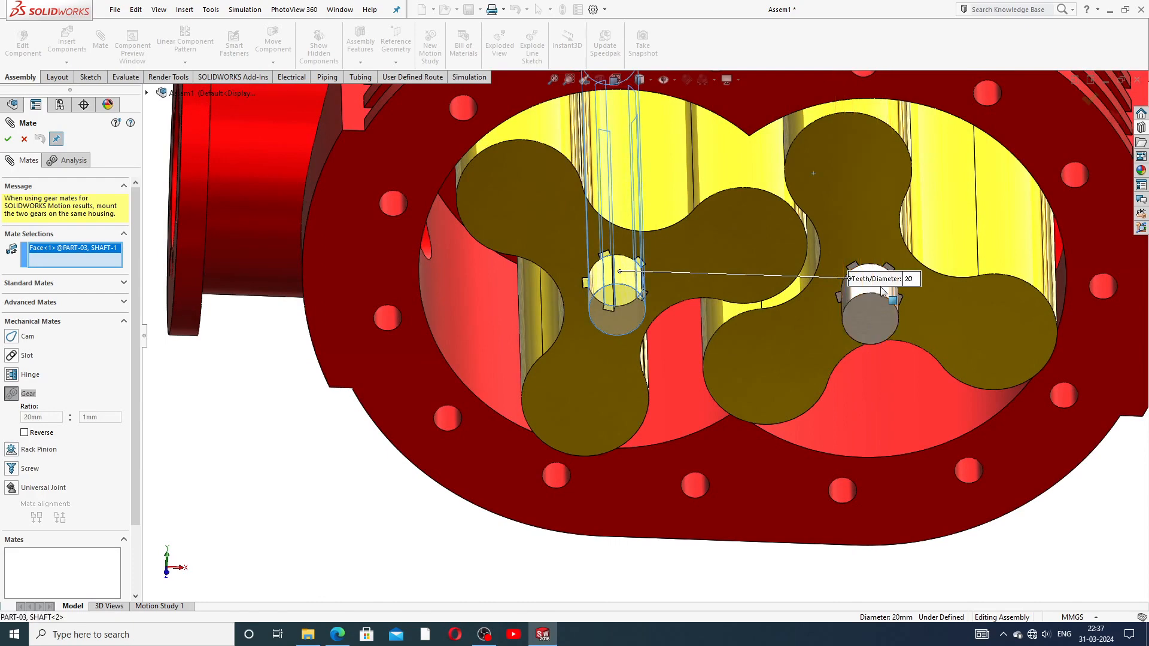
{"action": "left_click", "coordinate": [883, 291]}
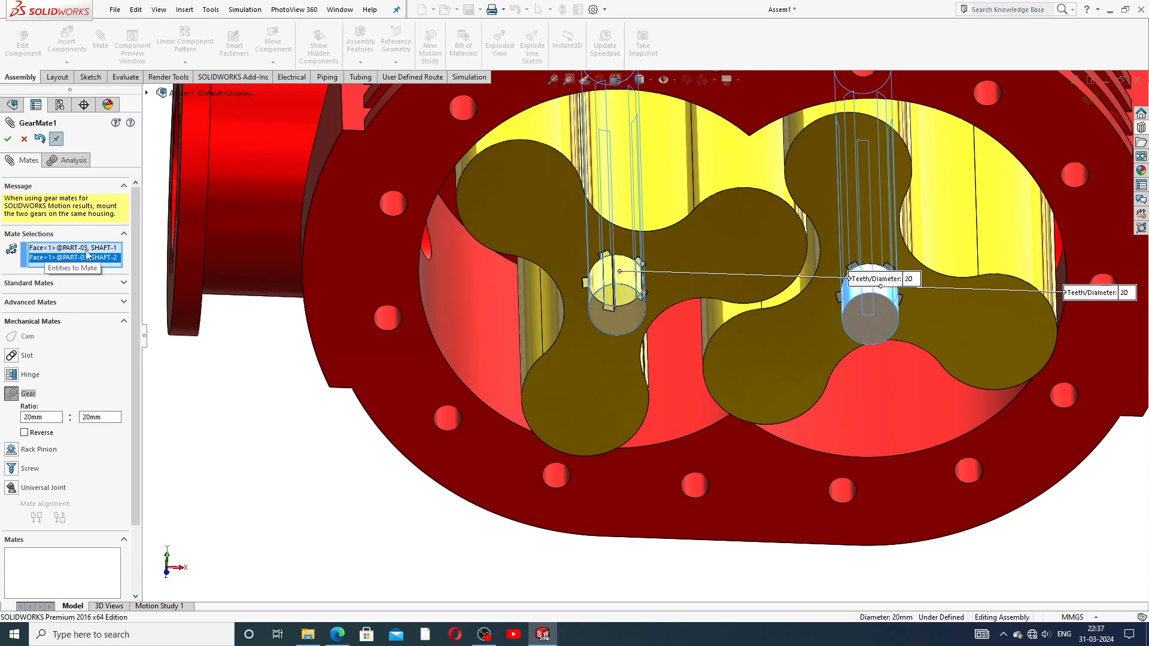
{"action": "scroll", "coordinate": [698, 290], "scroll_direction": "up", "scroll_amount": 2}
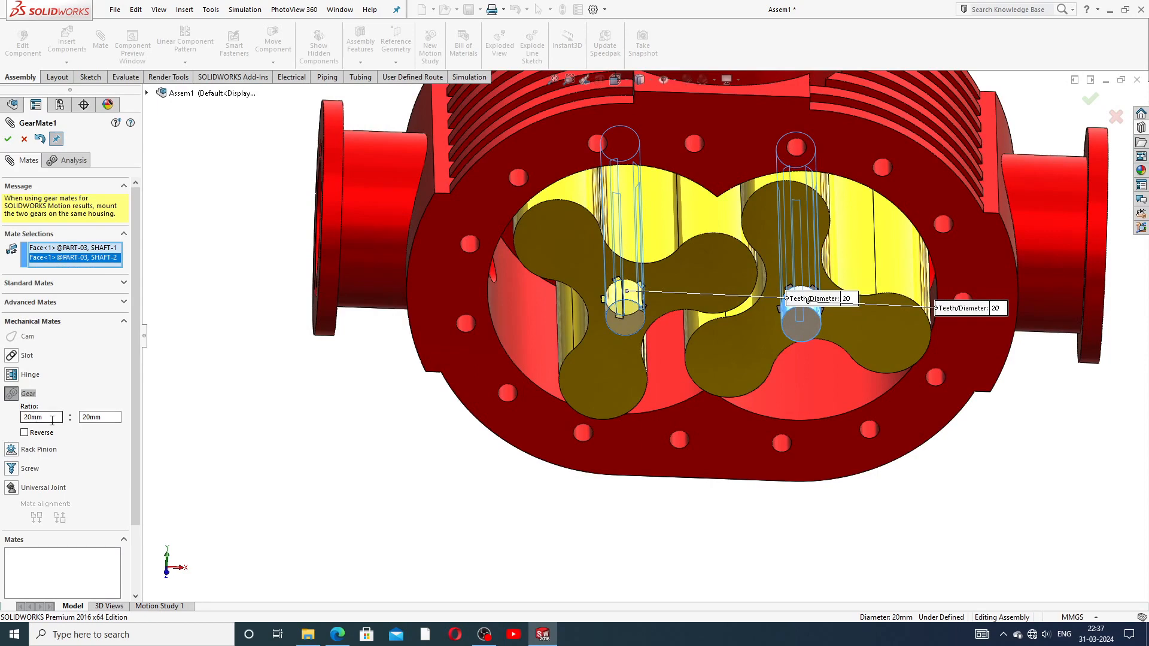
{"action": "left_click", "coordinate": [7, 139]}
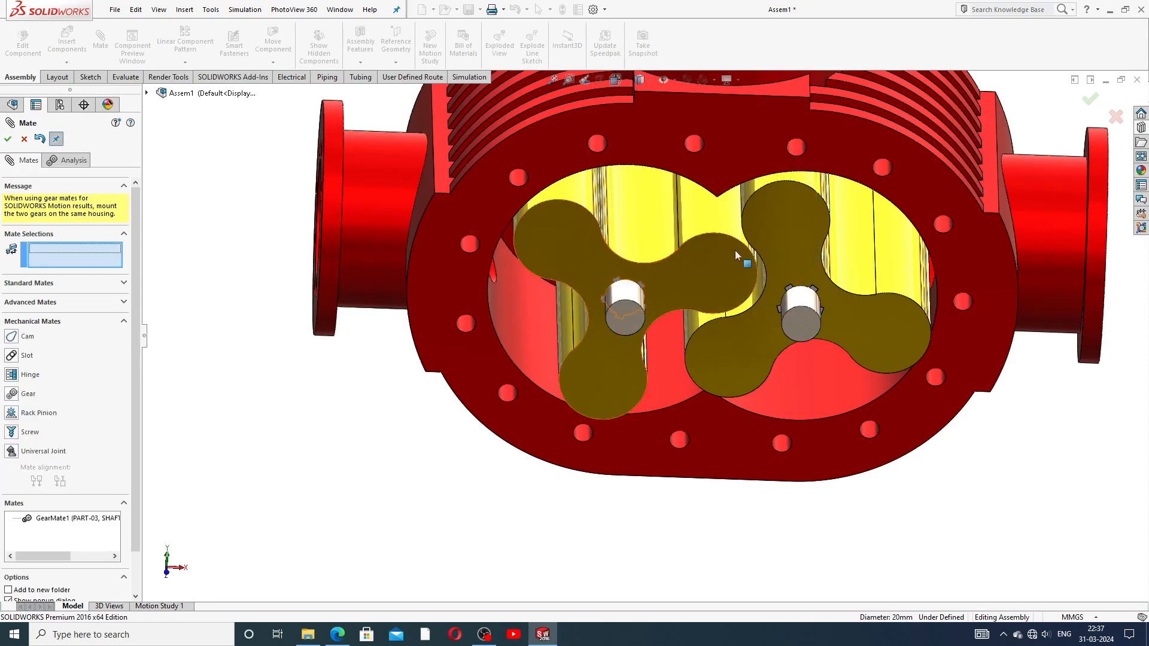
{"action": "left_click_drag", "start_coordinate": [779, 222], "coordinate": [719, 276]}
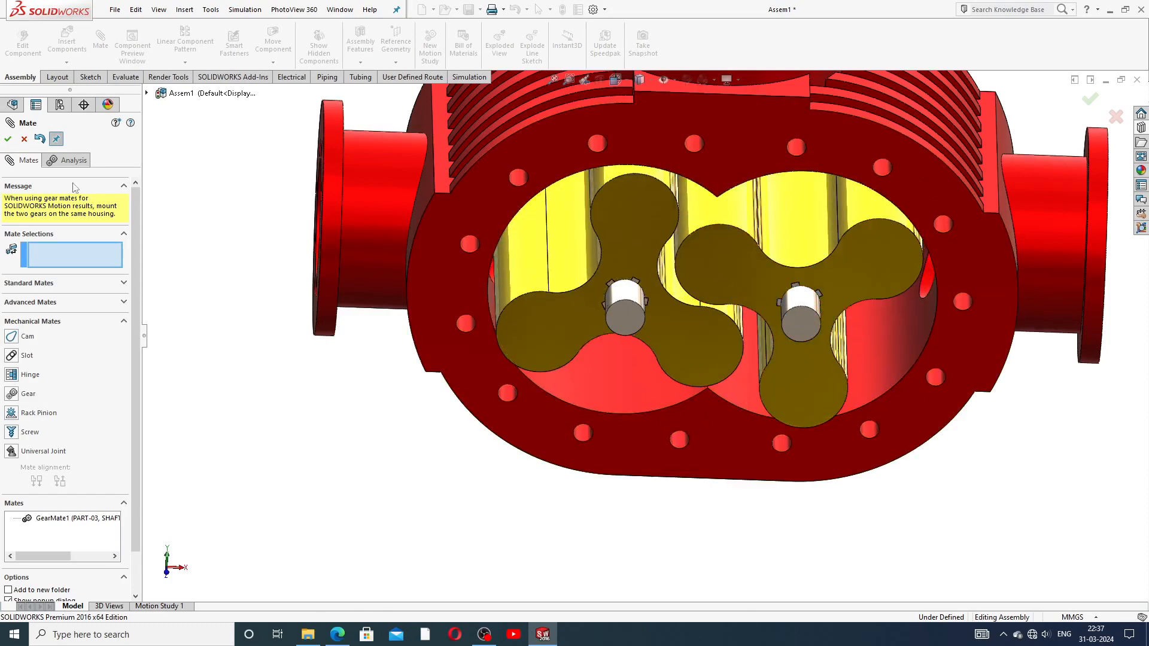
{"action": "left_click", "coordinate": [26, 141]}
{"action": "scroll", "coordinate": [896, 321], "scroll_direction": "up", "scroll_amount": 4}
{"action": "middle_click_drag", "start_coordinate": [853, 308], "coordinate": [836, 239]}
{"action": "scroll", "coordinate": [712, 299], "scroll_direction": "down", "scroll_amount": 3}
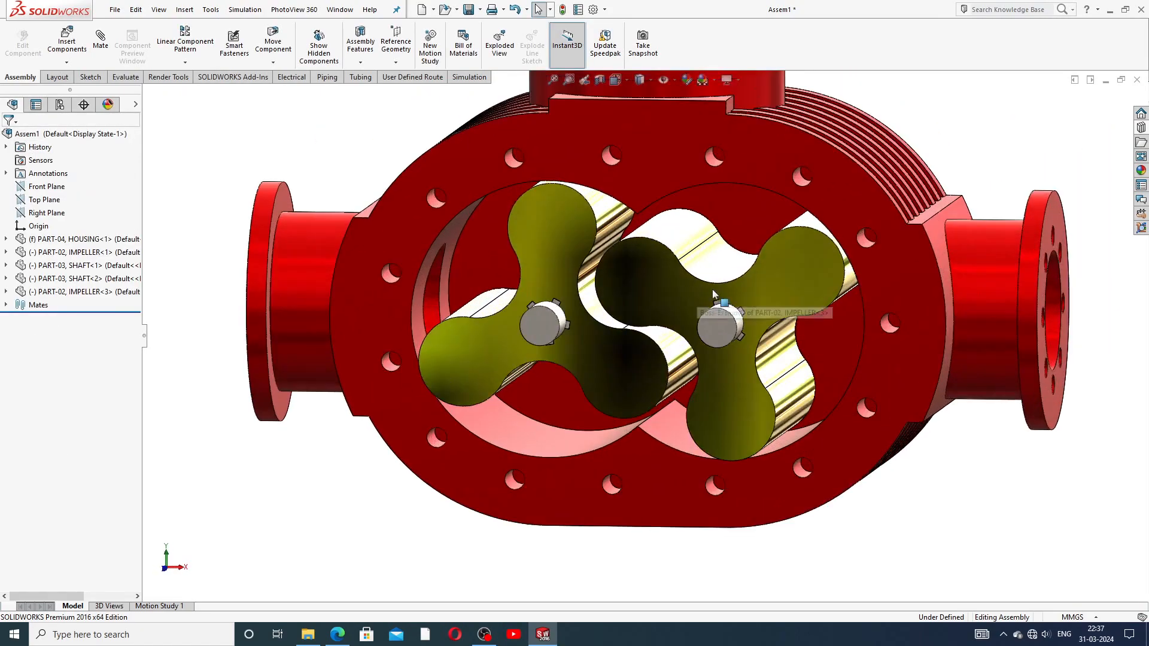
{"action": "scroll", "coordinate": [726, 301], "scroll_direction": "up", "scroll_amount": 2}
{"action": "middle_click_drag", "start_coordinate": [734, 300], "coordinate": [744, 327]}
{"action": "left_click_drag", "start_coordinate": [752, 306], "coordinate": [903, 195]}
{"action": "middle_click_drag", "start_coordinate": [902, 195], "coordinate": [737, 301]}
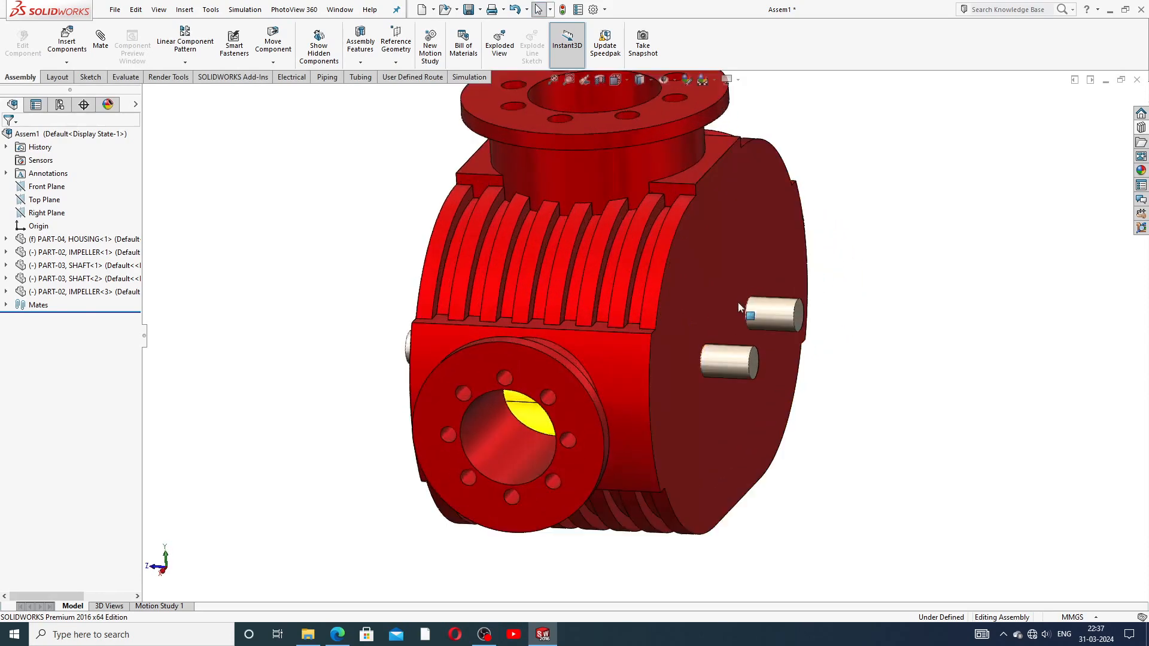
{"action": "scroll", "coordinate": [750, 323], "scroll_direction": "up", "scroll_amount": 1}
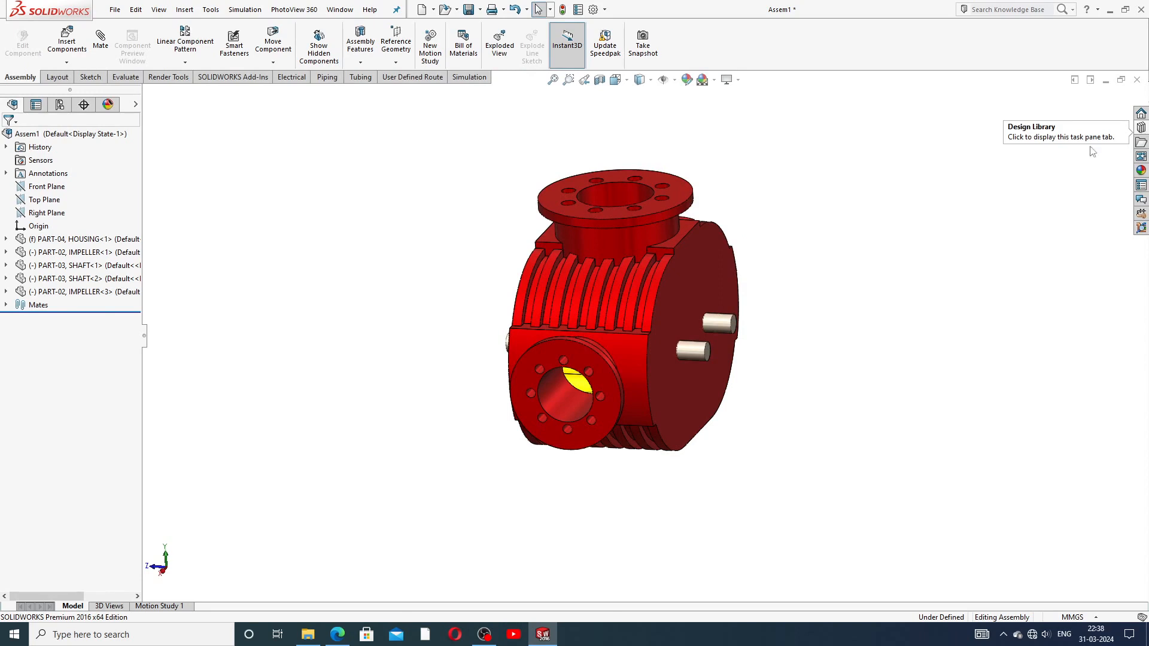
{"action": "scroll", "coordinate": [690, 373], "scroll_direction": "down", "scroll_amount": 3}
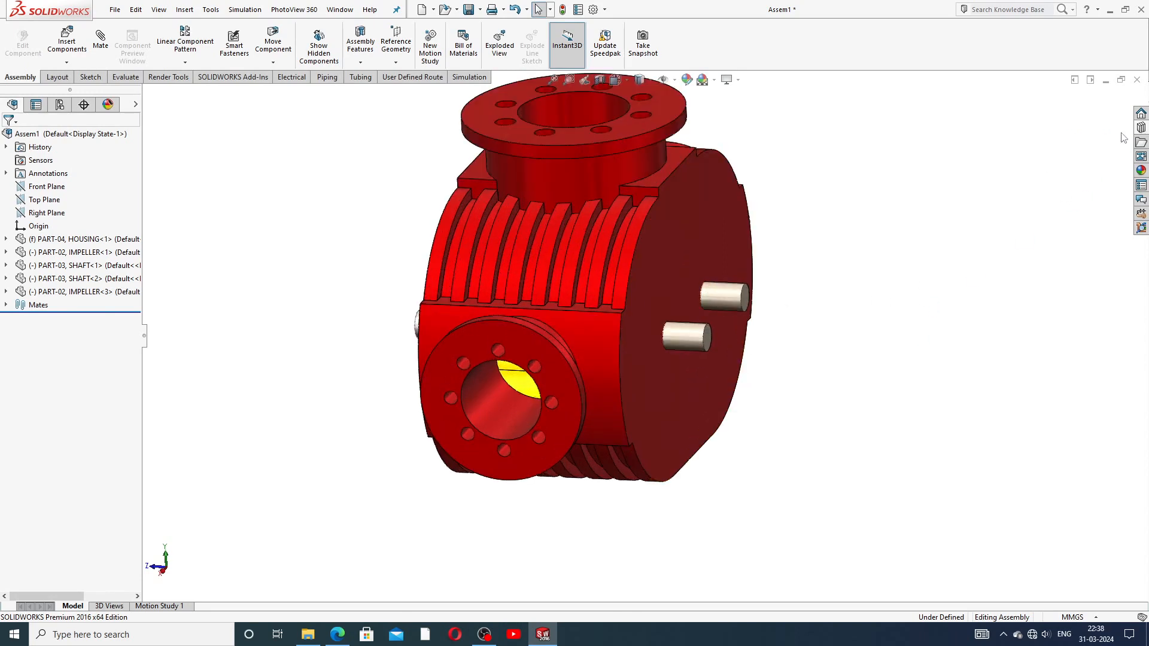
Step: Browse the Design Library Toolbox to ANSI Metric > Power Transmission > Gears
{"action": "left_click", "coordinate": [1142, 129]}
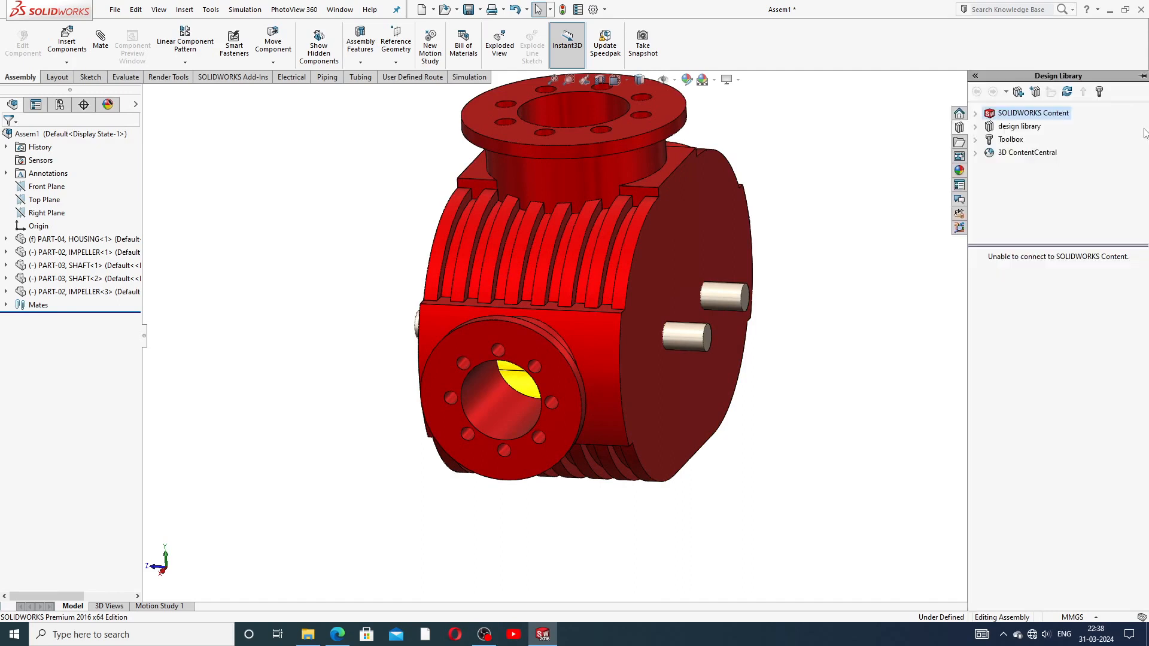
{"action": "left_click", "coordinate": [1006, 143]}
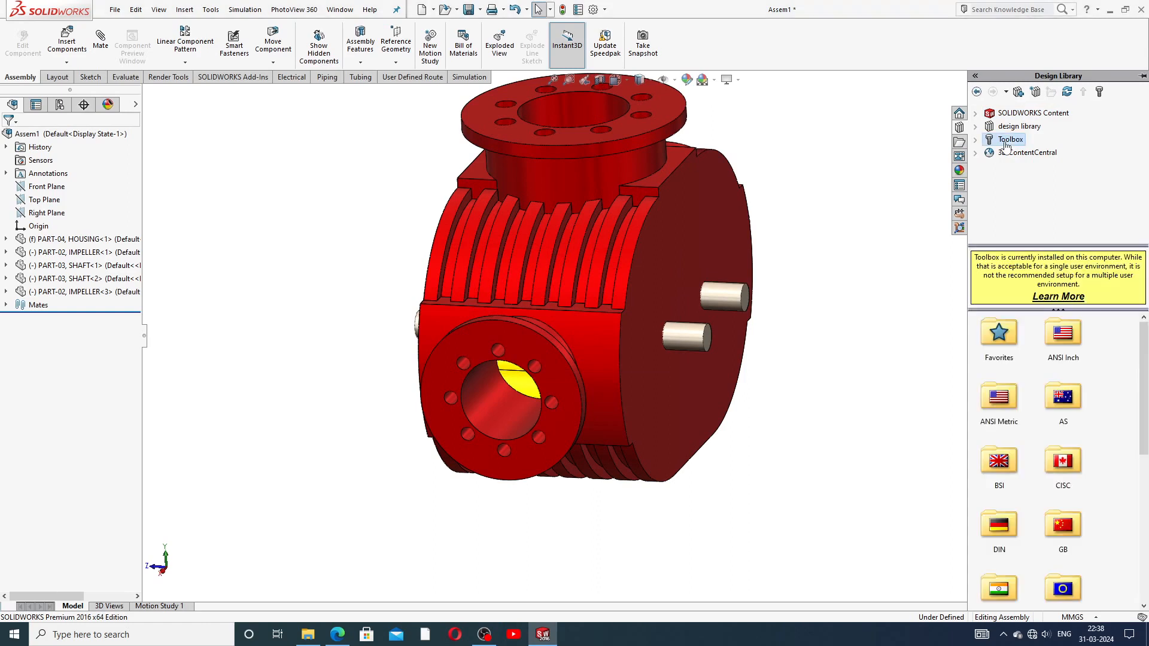
{"action": "double_click", "coordinate": [1008, 414]}
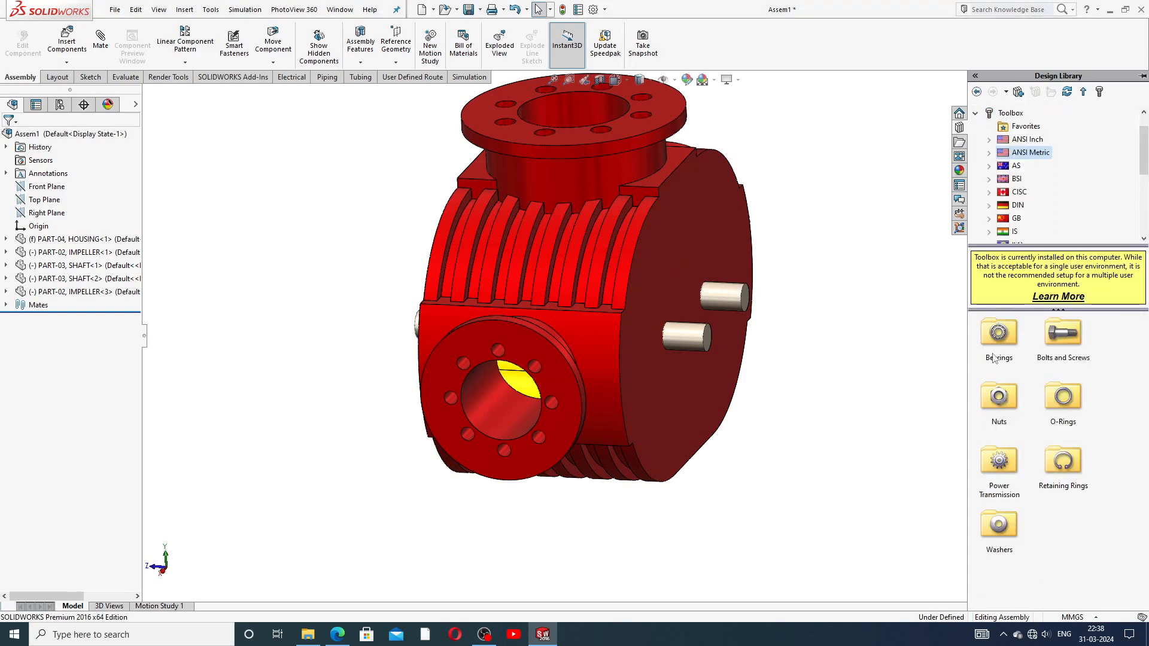
{"action": "double_click", "coordinate": [998, 473]}
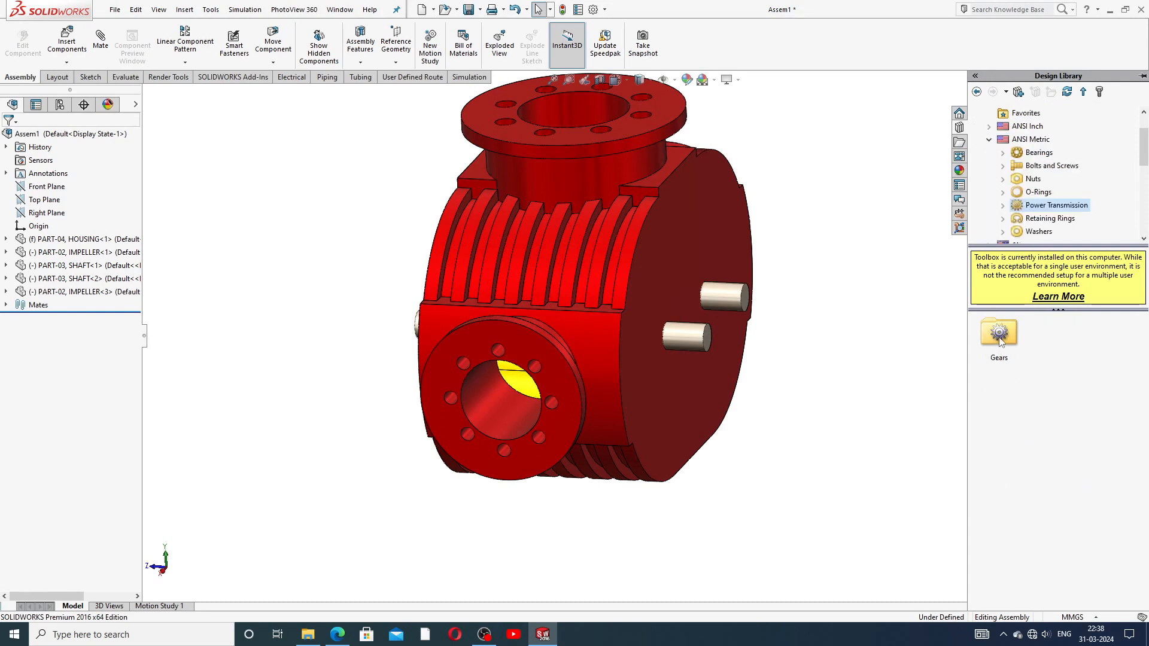
{"action": "double_click", "coordinate": [999, 336]}
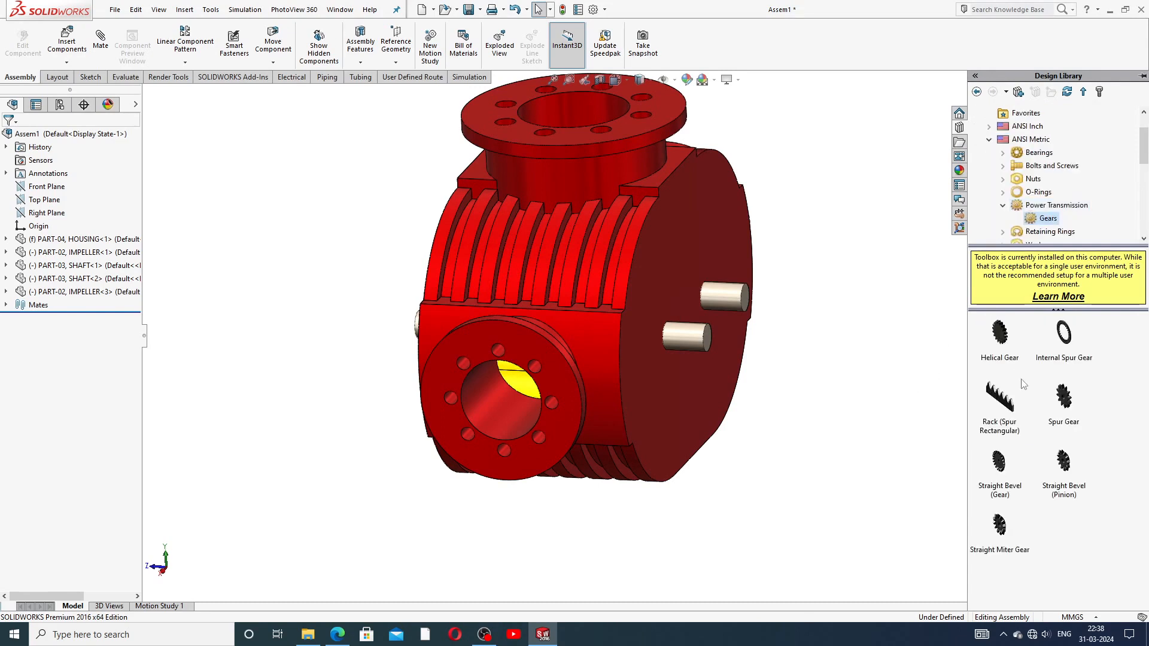
Step: Drag a Spur Gear onto the upper shaft end of the housing
{"action": "middle_click_drag", "start_coordinate": [739, 296], "coordinate": [781, 326]}
{"action": "scroll", "coordinate": [786, 339], "scroll_direction": "down", "scroll_amount": 5}
{"action": "left_click", "coordinate": [1065, 399]}
{"action": "left_click_drag", "start_coordinate": [950, 371], "coordinate": [735, 325]}
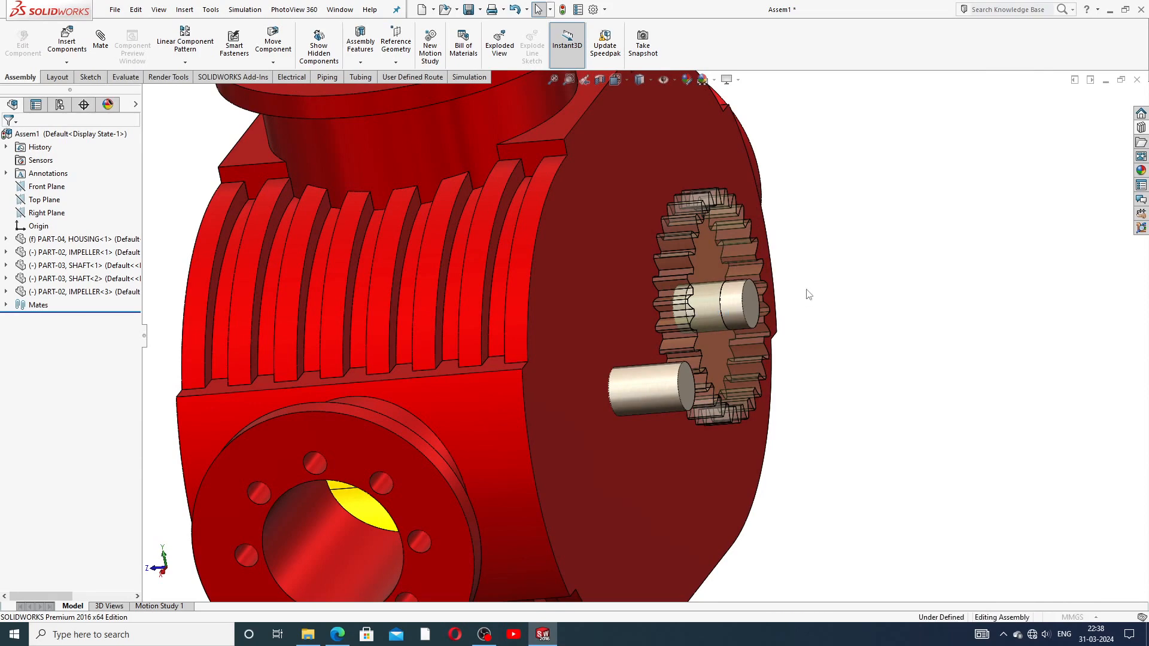
Step: Configure the spur gear as module 3, 30 teeth, 15 mm face width, hub style None
{"action": "key", "text": "f"}
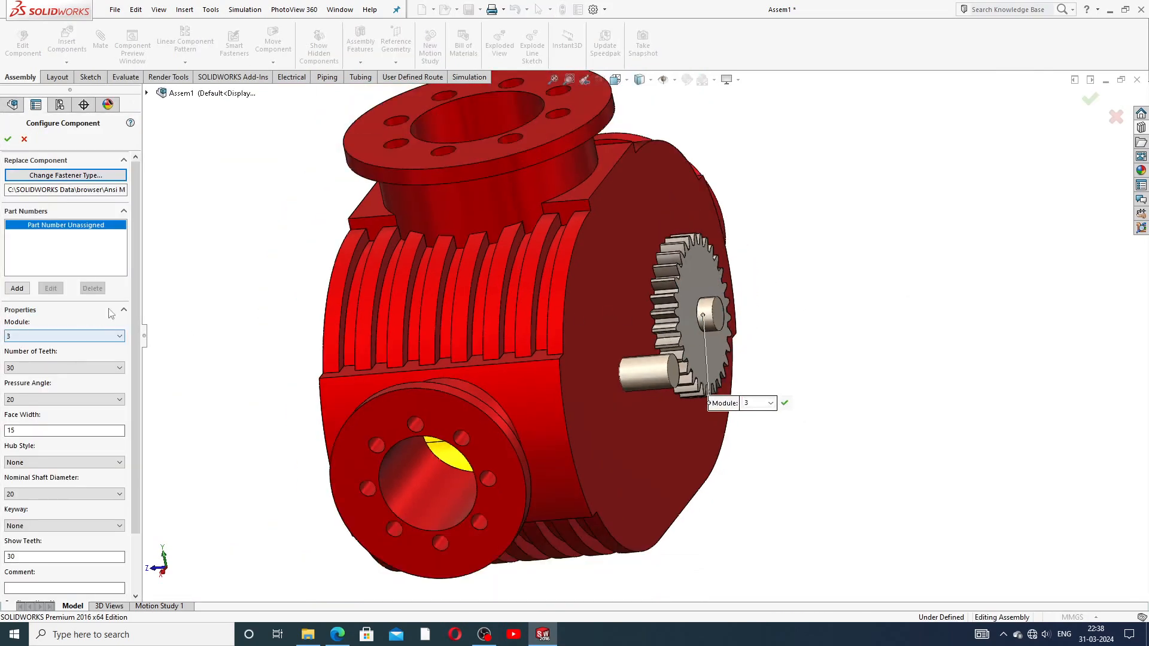
{"action": "scroll", "coordinate": [136, 293], "scroll_direction": "down", "scroll_amount": 1}
{"action": "scroll", "coordinate": [136, 293], "scroll_direction": "down", "scroll_amount": 3}
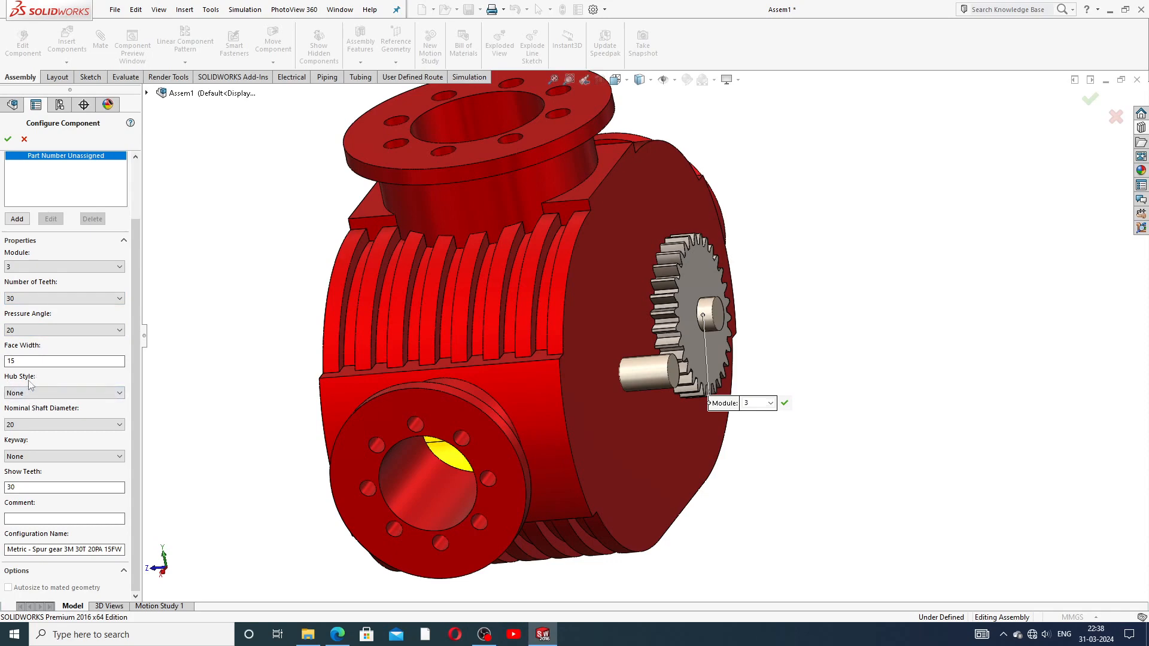
{"action": "left_click", "coordinate": [43, 394]}
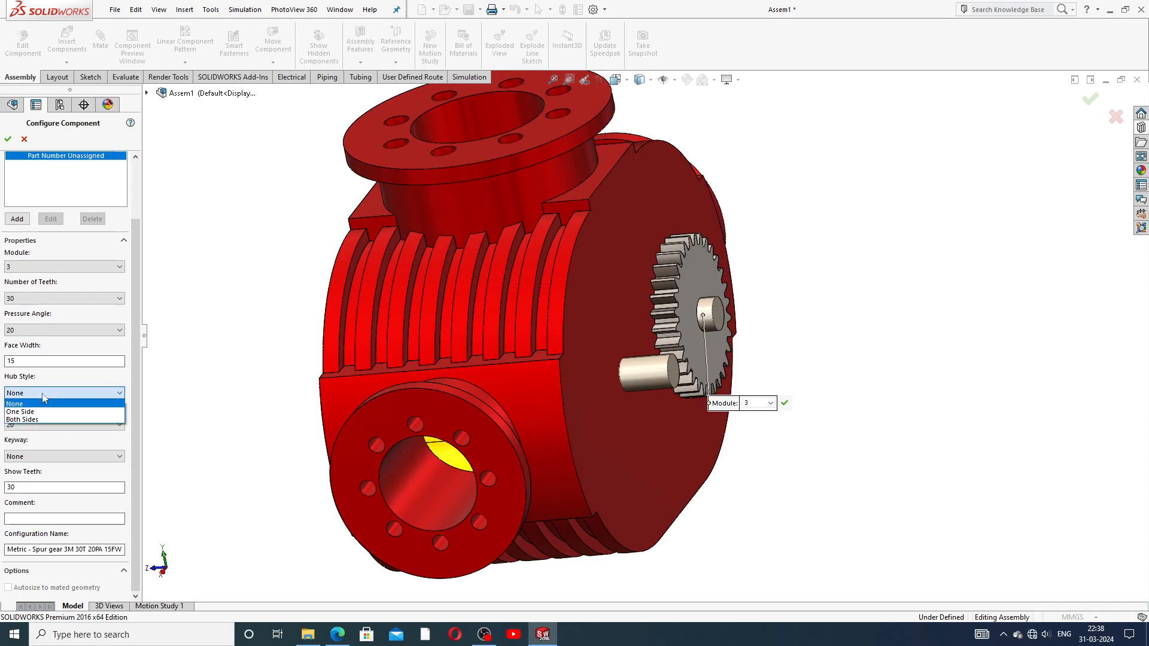
{"action": "left_click", "coordinate": [43, 395]}
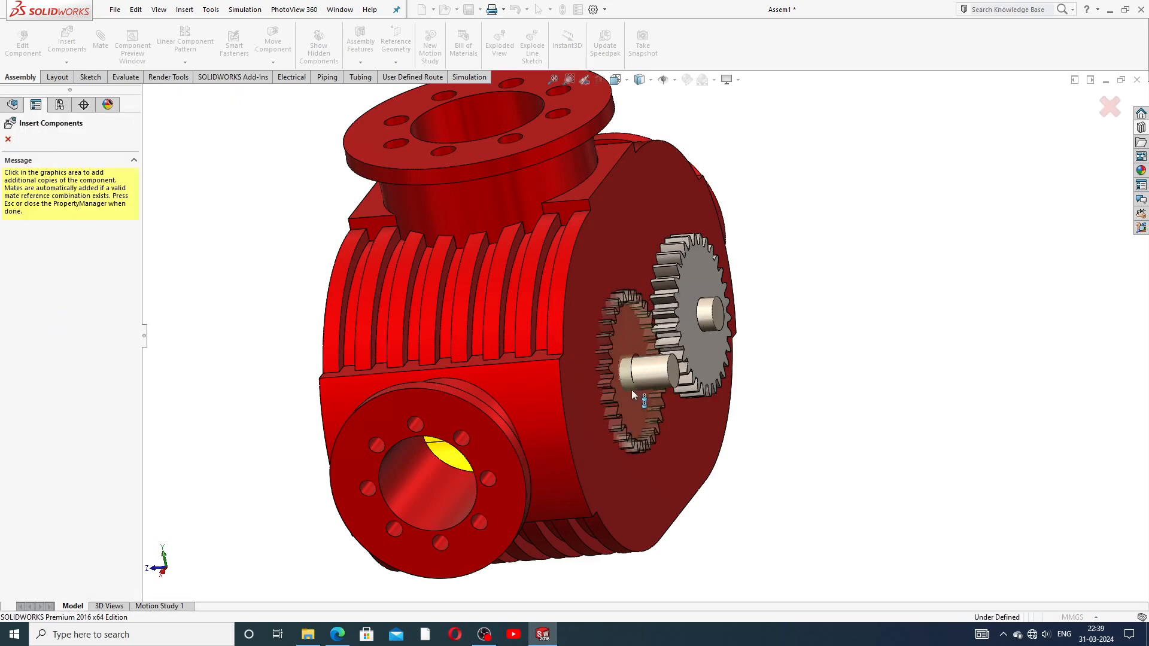
Step: Place a second identical spur gear on the other shaft and stop inserting copies
{"action": "scroll", "coordinate": [632, 390], "scroll_direction": "down", "scroll_amount": 5}
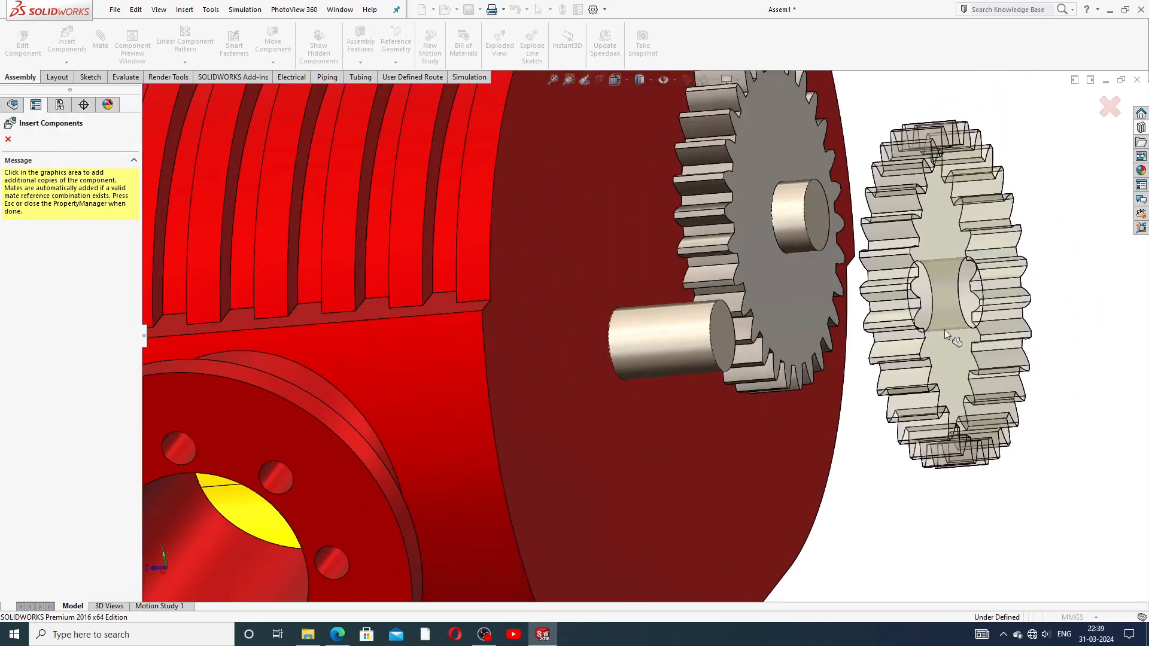
{"action": "scroll", "coordinate": [945, 331], "scroll_direction": "up", "scroll_amount": 2}
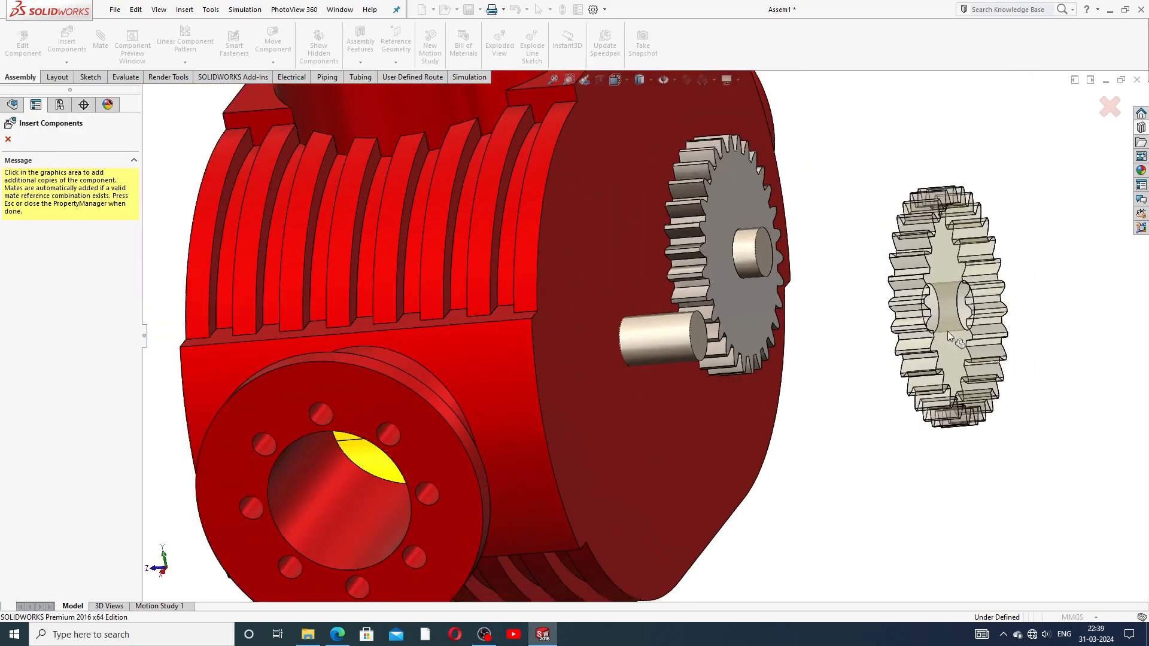
{"action": "left_click", "coordinate": [645, 350]}
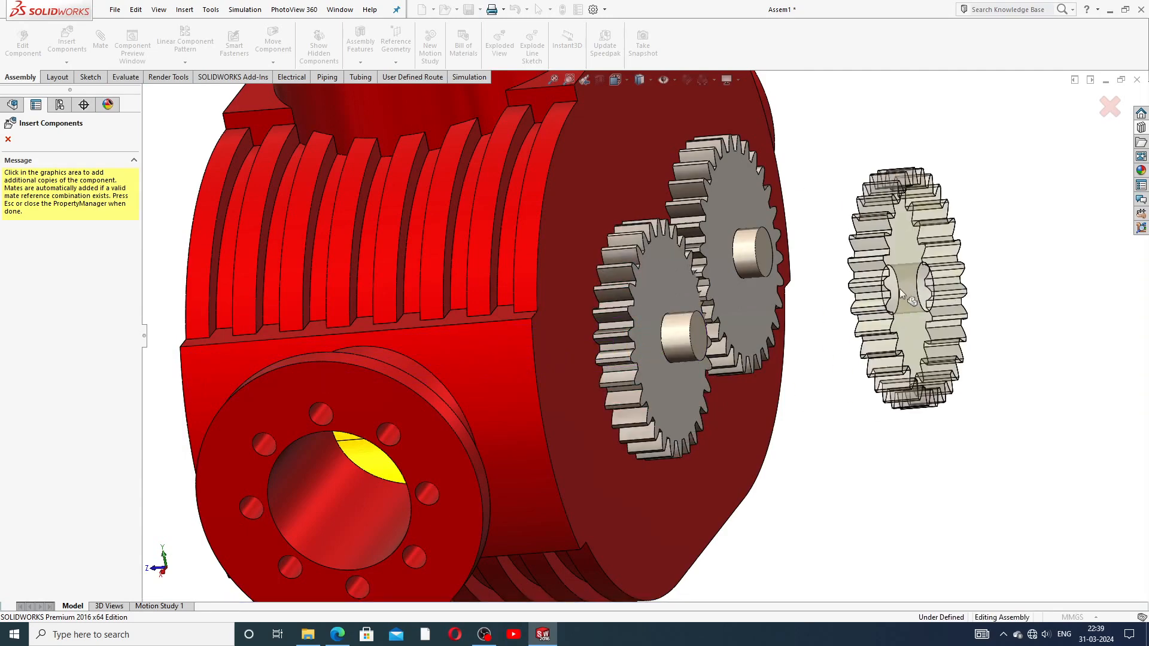
{"action": "left_click", "coordinate": [8, 139]}
{"action": "key", "text": "f"}
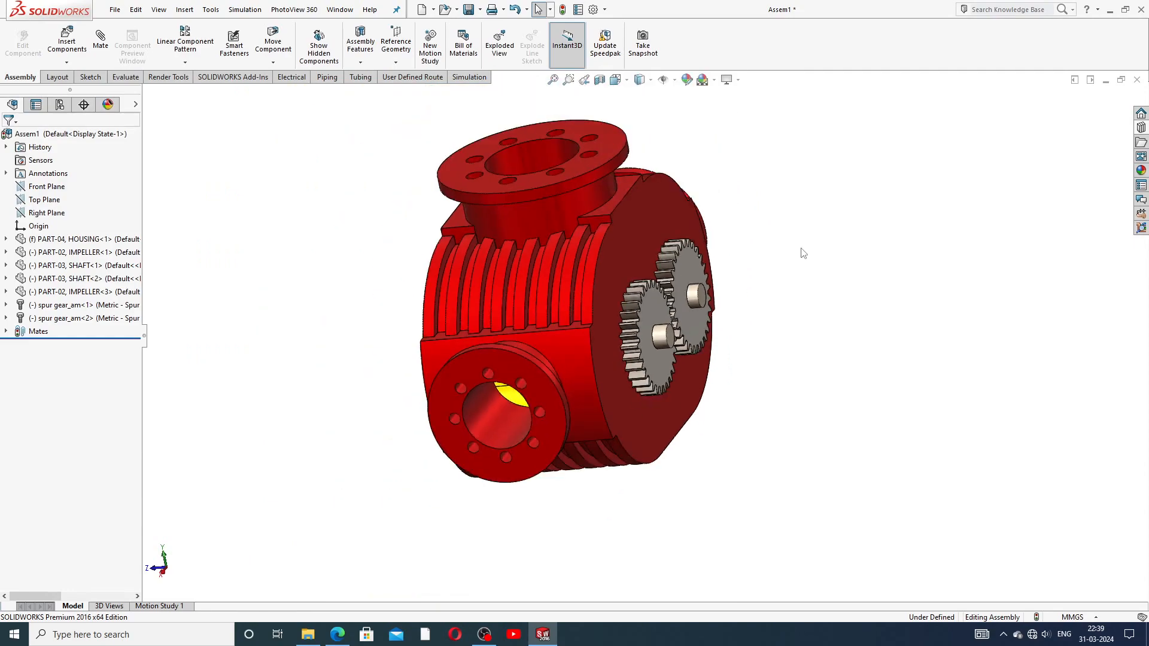
Step: Slide the right spur gear along its shaft into position
{"action": "scroll", "coordinate": [684, 299], "scroll_direction": "down", "scroll_amount": 4}
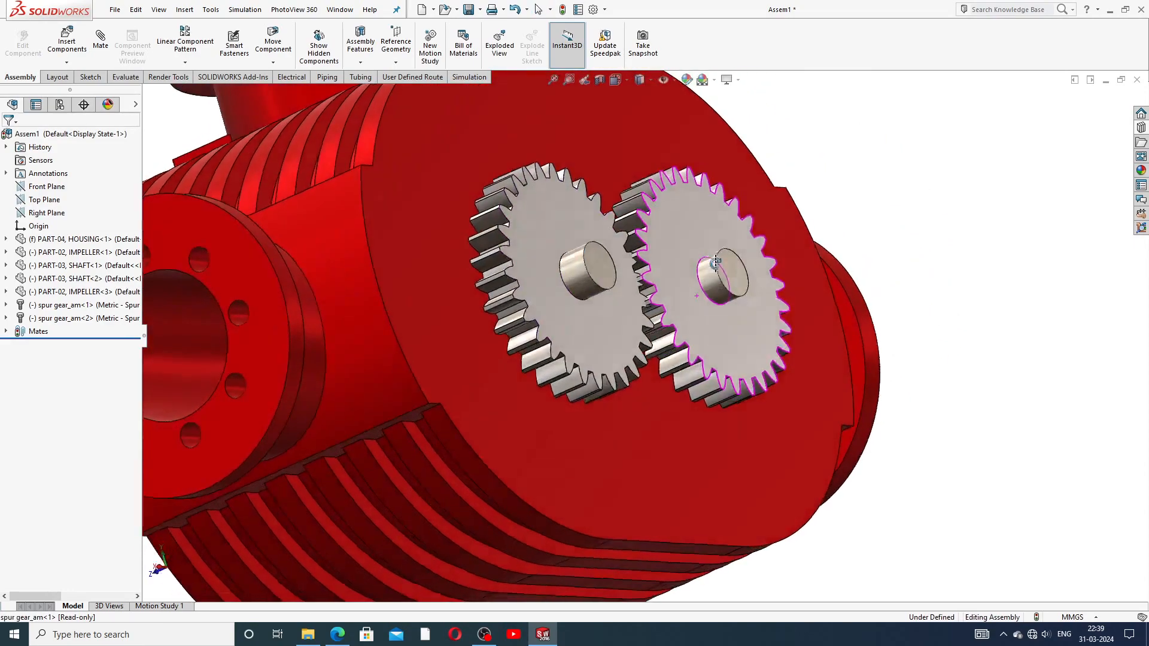
{"action": "middle_click_drag", "start_coordinate": [716, 262], "coordinate": [684, 220]}
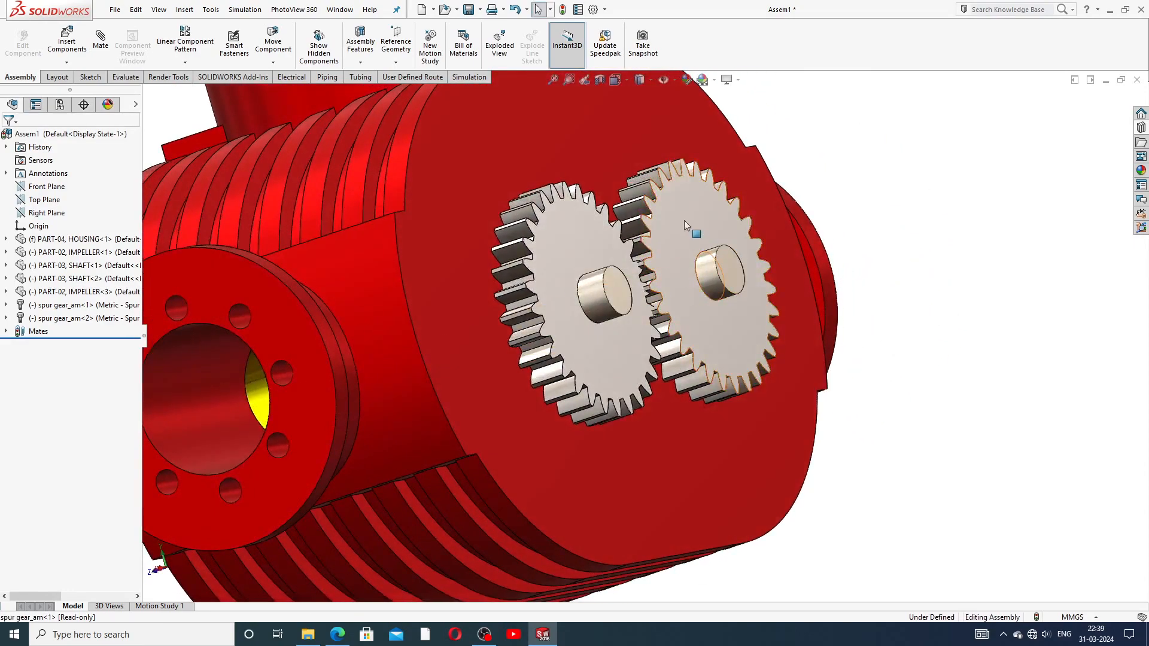
{"action": "left_click", "coordinate": [745, 221]}
{"action": "mouse_move", "coordinate": [744, 219]}
{"action": "left_mouse_down"}
{"action": "mouse_move", "coordinate": [720, 215]}
{"action": "mouse_move", "coordinate": [733, 220]}
{"action": "left_mouse_up"}
{"action": "left_click", "coordinate": [859, 174]}
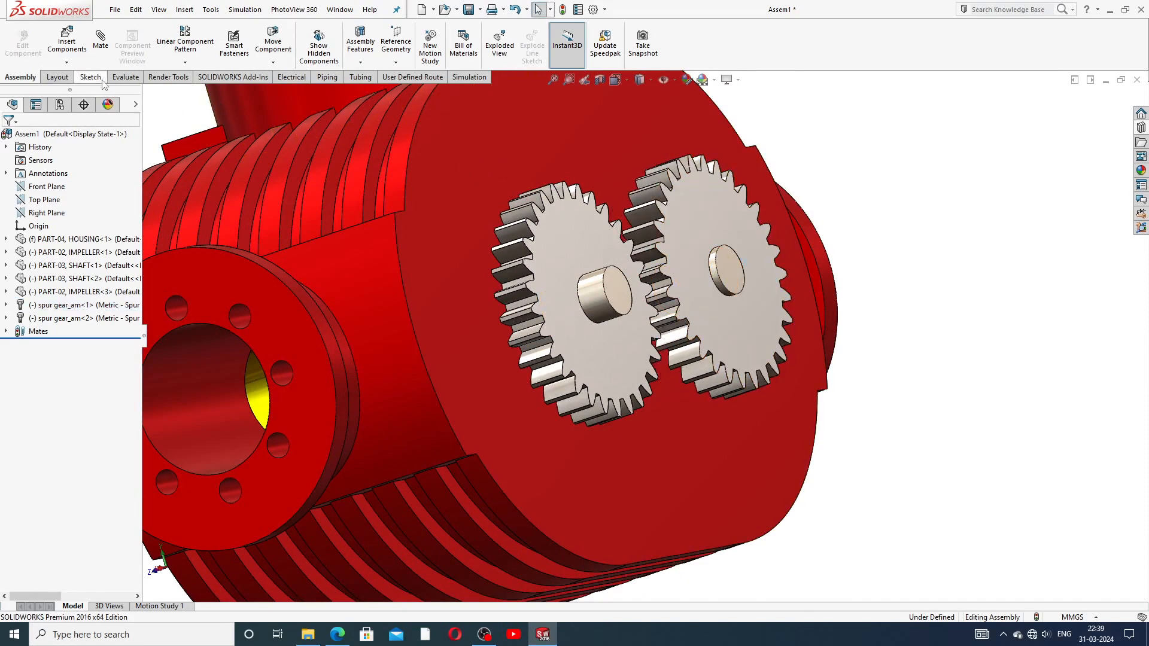
{"action": "left_click", "coordinate": [103, 42]}
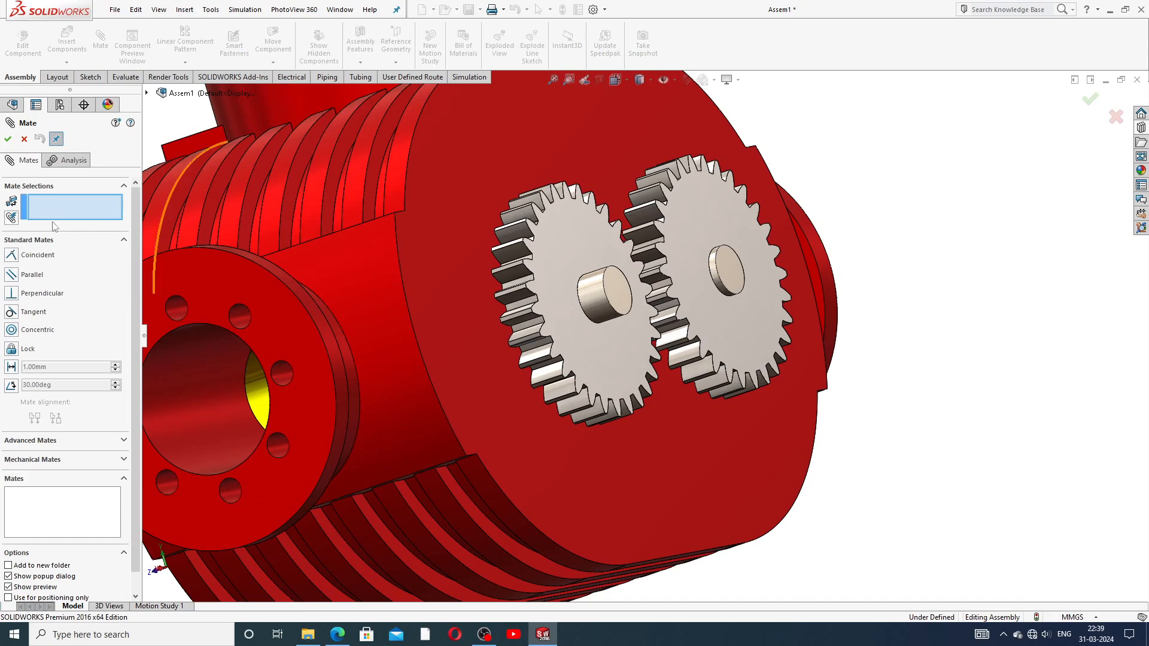
Step: Mate each spur gear's face coincident with its shaft end face (Coincident7 and Coincident8)
{"action": "left_click", "coordinate": [684, 230]}
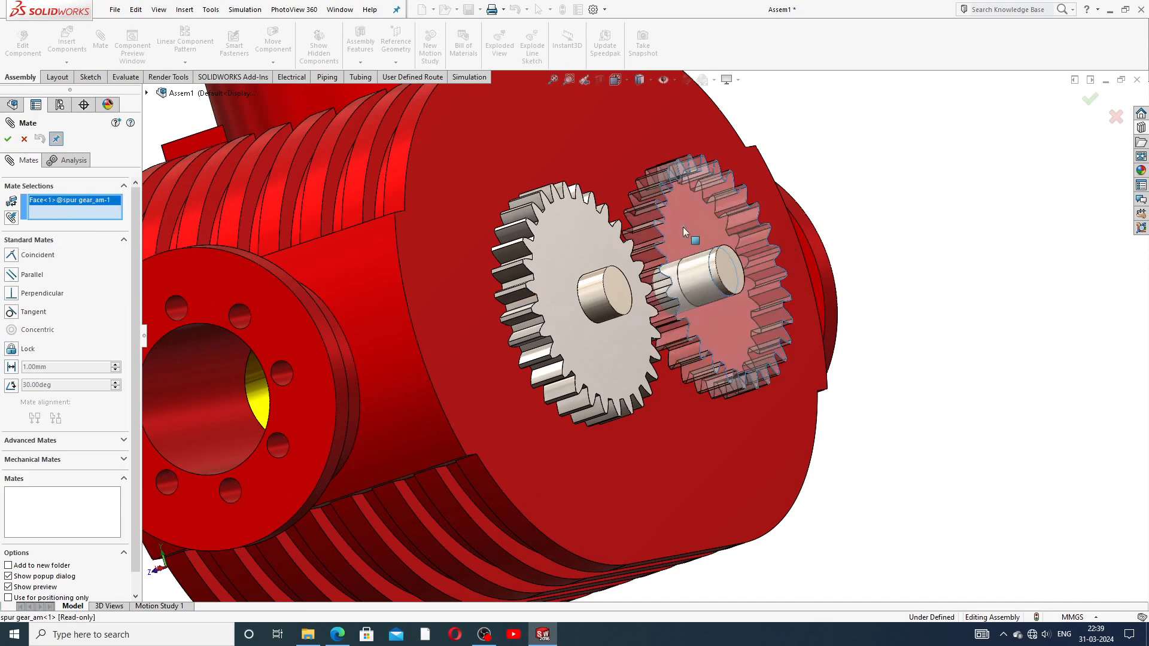
{"action": "left_click", "coordinate": [727, 264]}
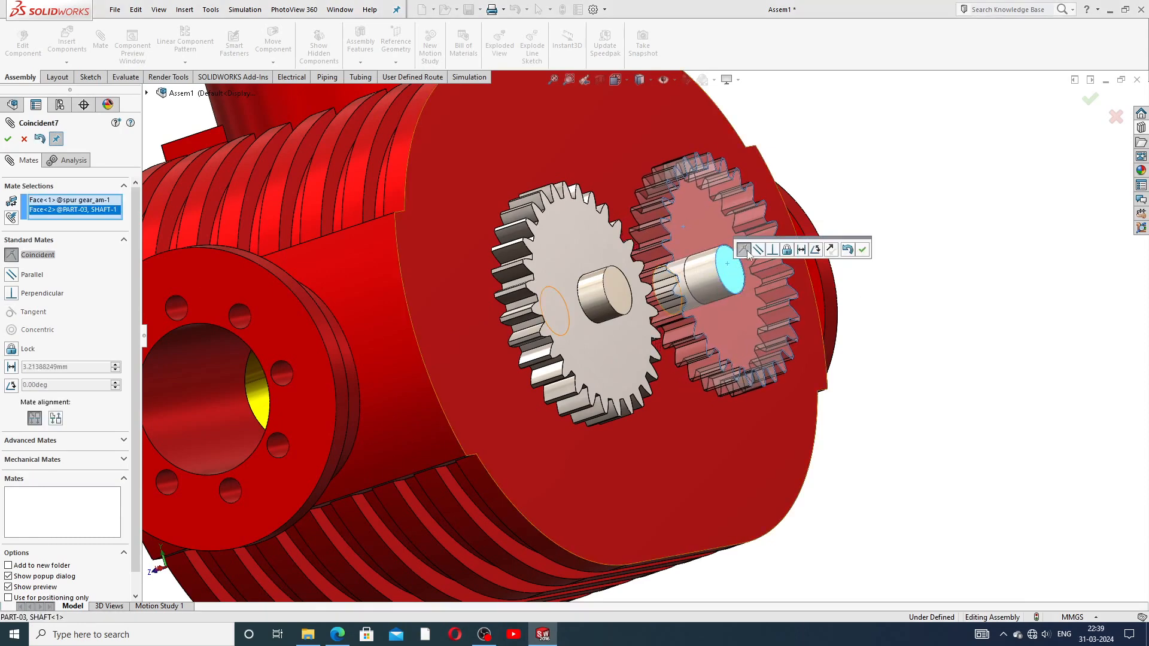
{"action": "left_click", "coordinate": [862, 249]}
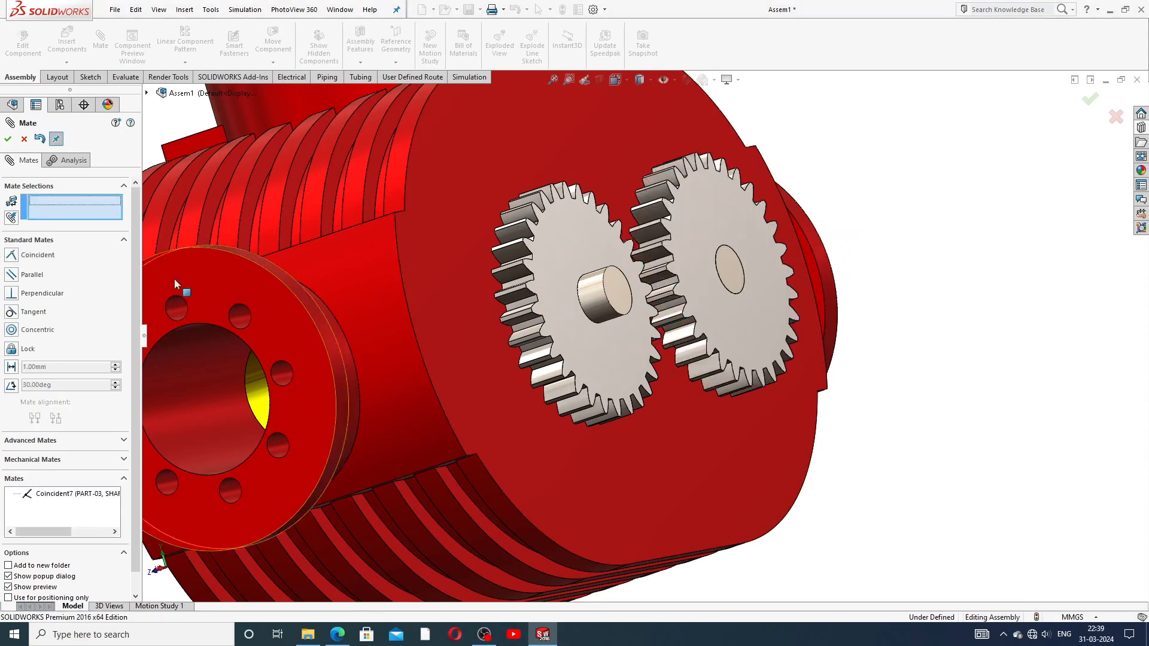
{"action": "left_click", "coordinate": [570, 249]}
{"action": "left_click", "coordinate": [620, 292]}
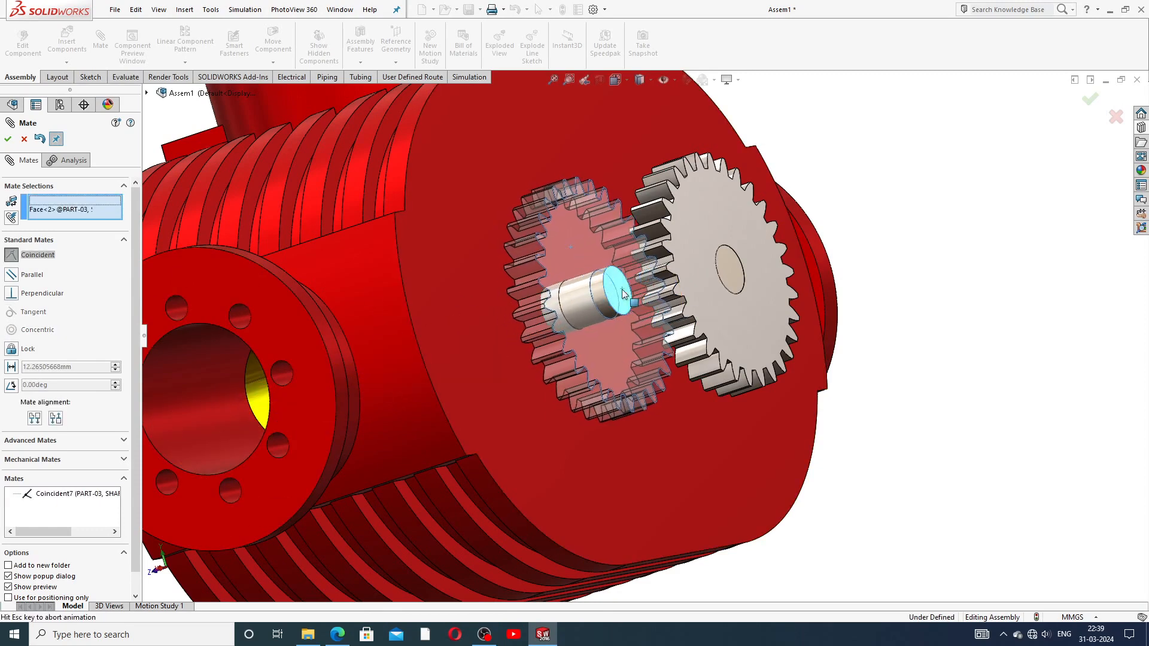
{"action": "left_click", "coordinate": [766, 273]}
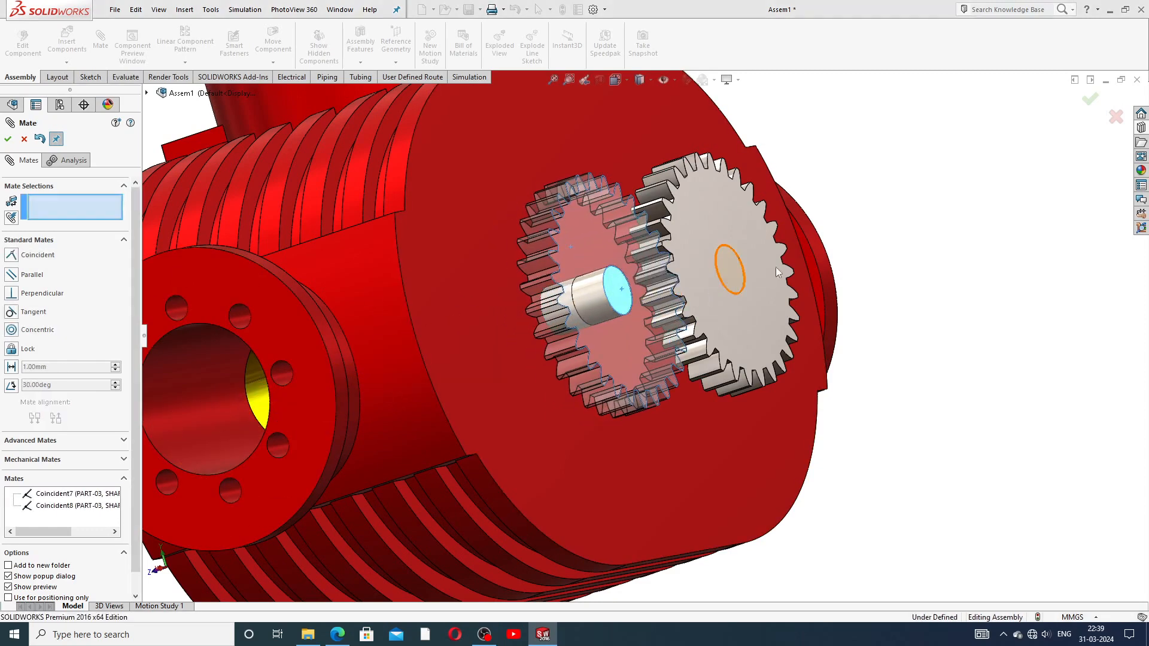
{"action": "scroll", "coordinate": [851, 265], "scroll_direction": "up", "scroll_amount": 3}
{"action": "middle_click_drag", "start_coordinate": [851, 266], "coordinate": [815, 381]}
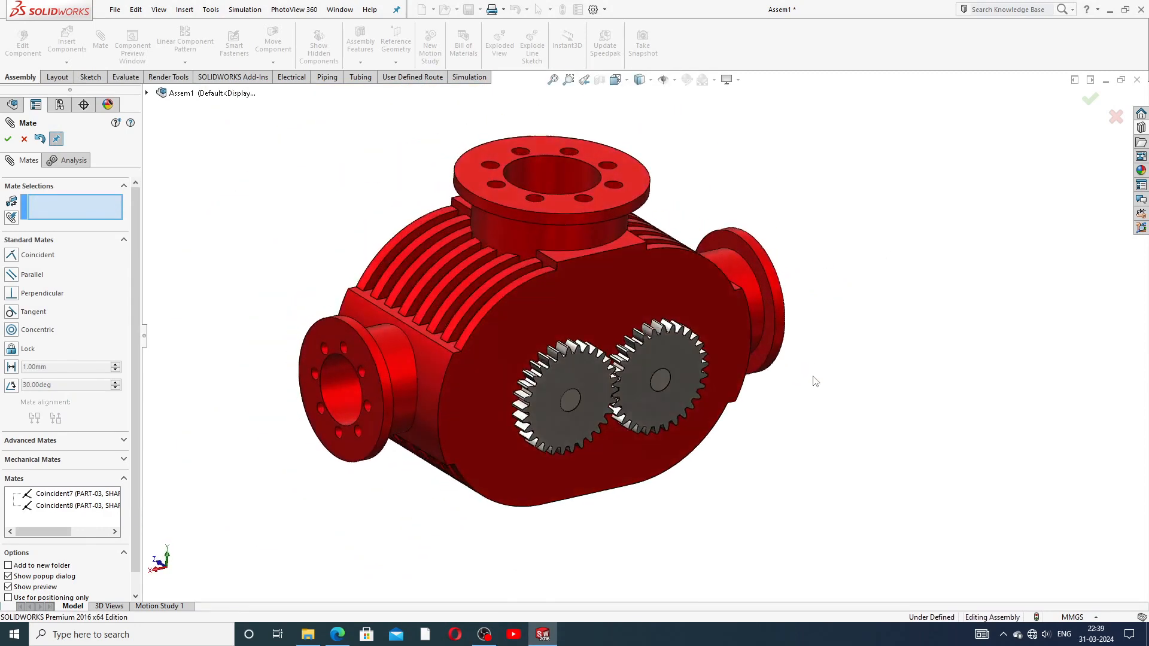
Step: Rotate the right and left spur gears until their teeth interlock
{"action": "scroll", "coordinate": [617, 382], "scroll_direction": "down", "scroll_amount": 3}
{"action": "mouse_move", "coordinate": [624, 339]}
{"action": "left_mouse_down"}
{"action": "mouse_move", "coordinate": [677, 312]}
{"action": "mouse_move", "coordinate": [616, 347]}
{"action": "left_mouse_up"}
{"action": "left_click_drag", "start_coordinate": [543, 370], "coordinate": [497, 422]}
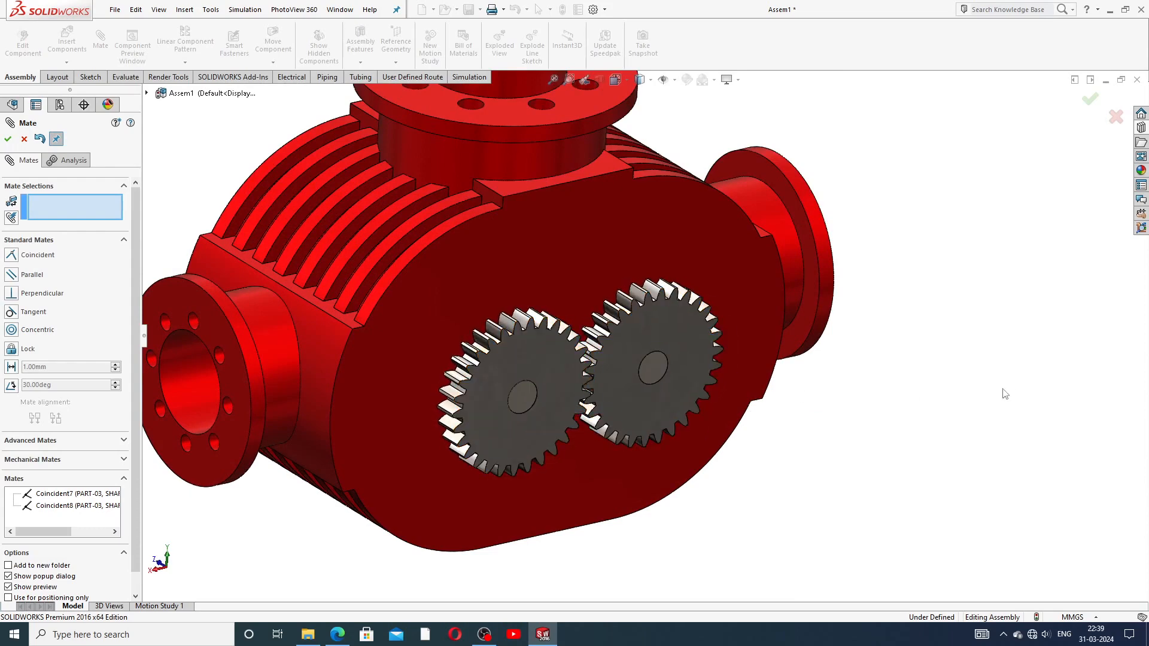
{"action": "scroll", "coordinate": [594, 398], "scroll_direction": "up", "scroll_amount": 2}
{"action": "scroll", "coordinate": [617, 366], "scroll_direction": "down", "scroll_amount": 5}
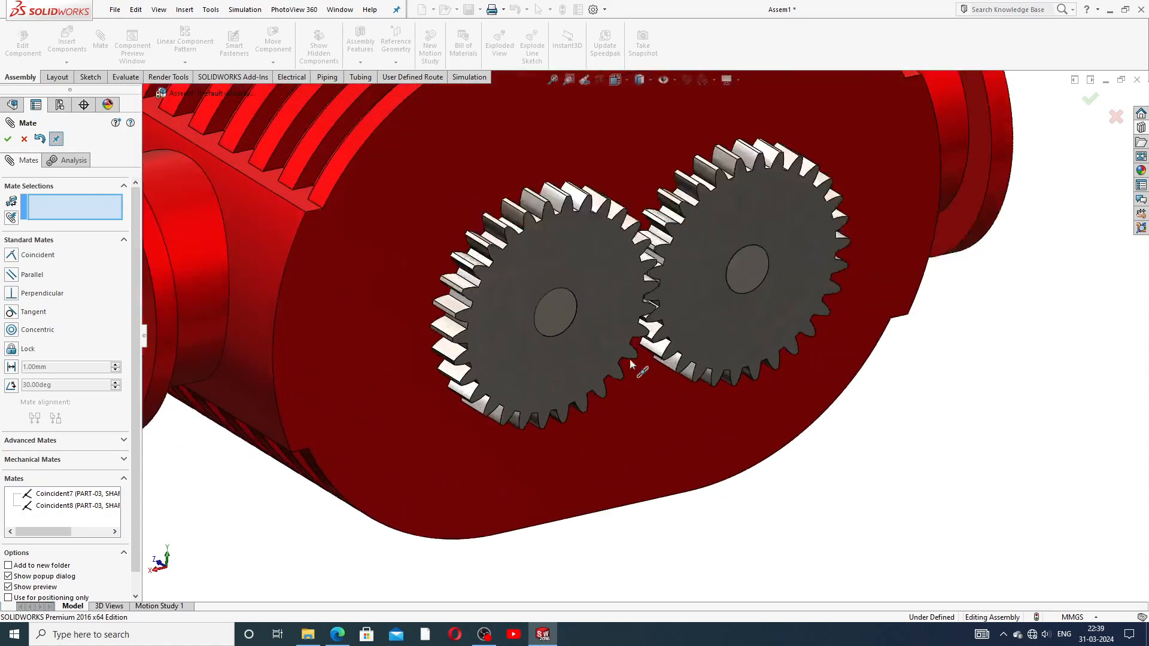
{"action": "middle_click_drag", "start_coordinate": [691, 323], "coordinate": [683, 243]}
{"action": "scroll", "coordinate": [684, 243], "scroll_direction": "down", "scroll_amount": 4}
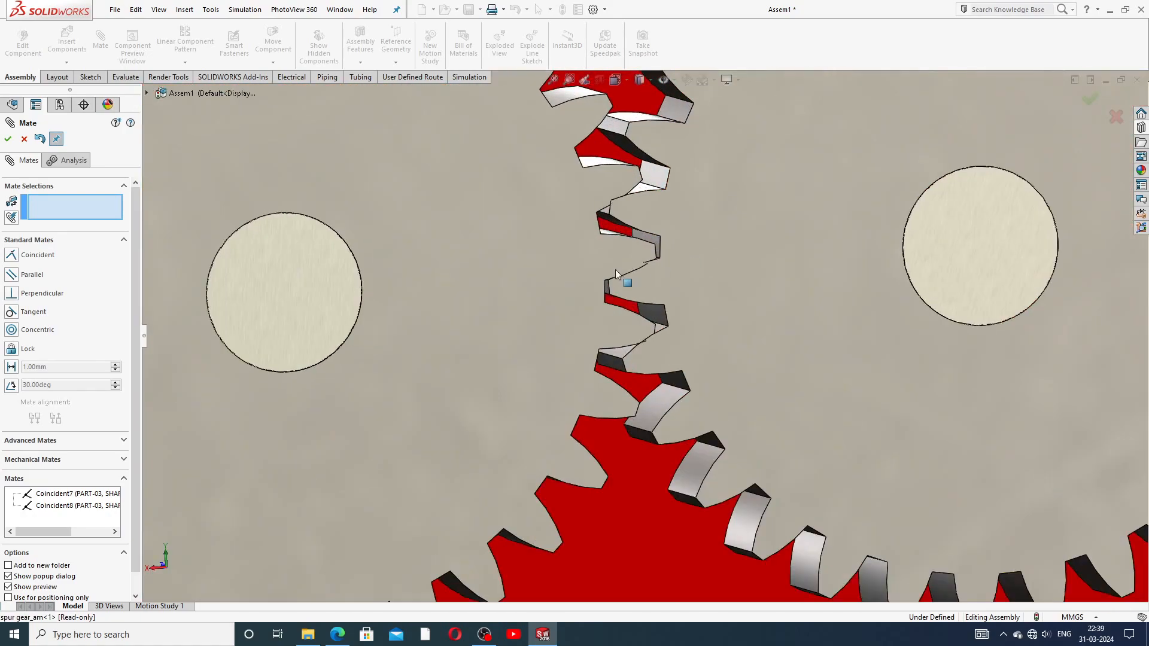
Step: Orbit back to an isometric view and close the Mate PropertyManager
{"action": "left_click", "coordinate": [681, 271]}
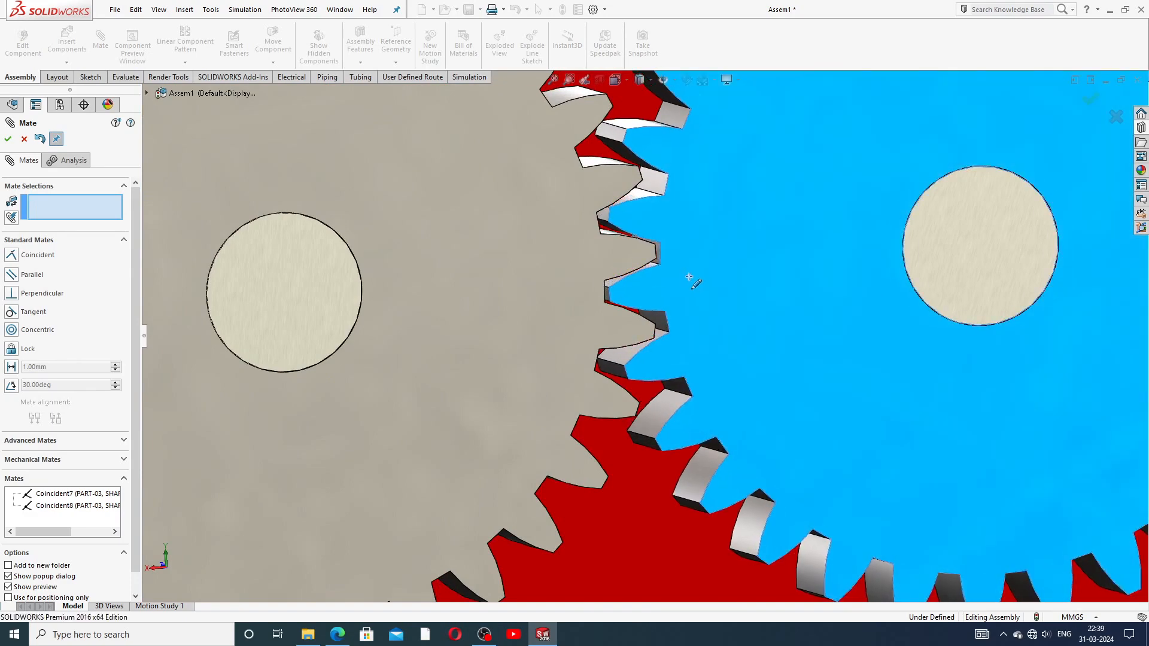
{"action": "scroll", "coordinate": [637, 308], "scroll_direction": "up", "scroll_amount": 5}
{"action": "scroll", "coordinate": [714, 296], "scroll_direction": "down", "scroll_amount": 2}
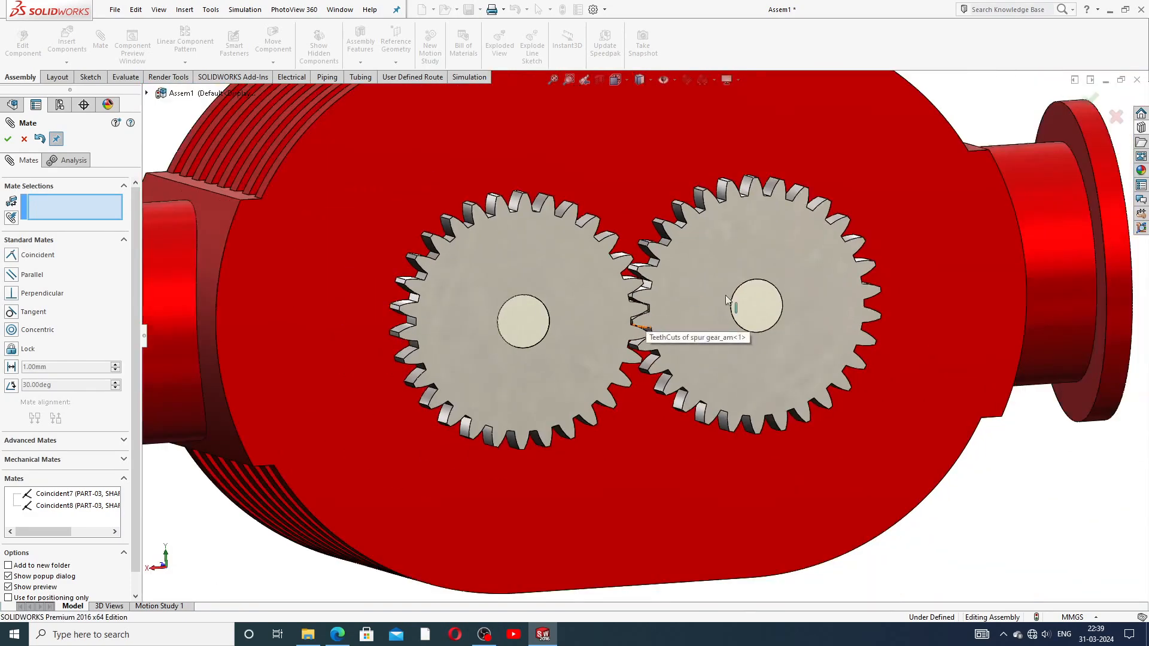
{"action": "scroll", "coordinate": [713, 292], "scroll_direction": "up", "scroll_amount": 5}
{"action": "left_click", "coordinate": [687, 328]}
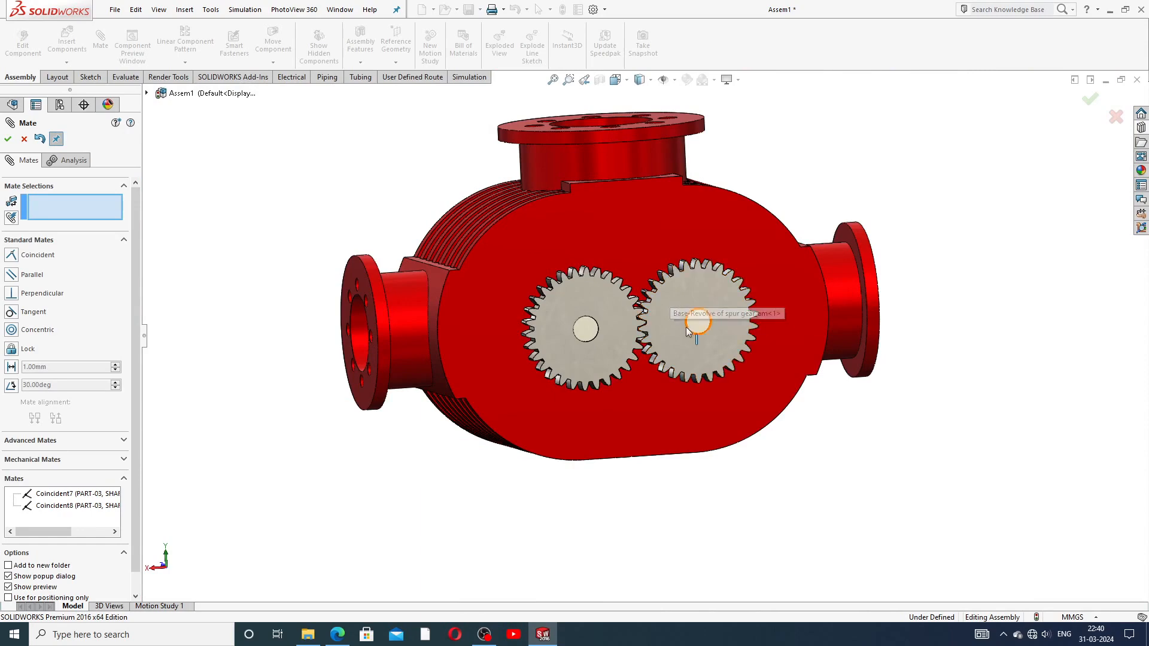
{"action": "middle_click_drag", "start_coordinate": [687, 328], "coordinate": [721, 396]}
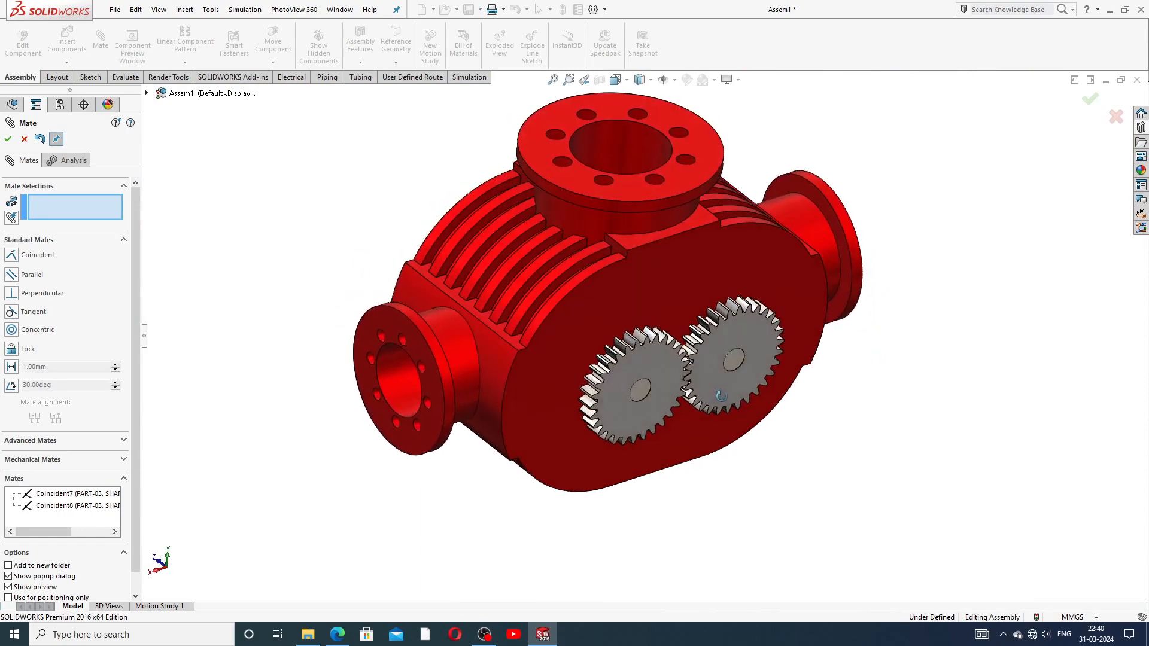
{"action": "left_click", "coordinate": [24, 138]}
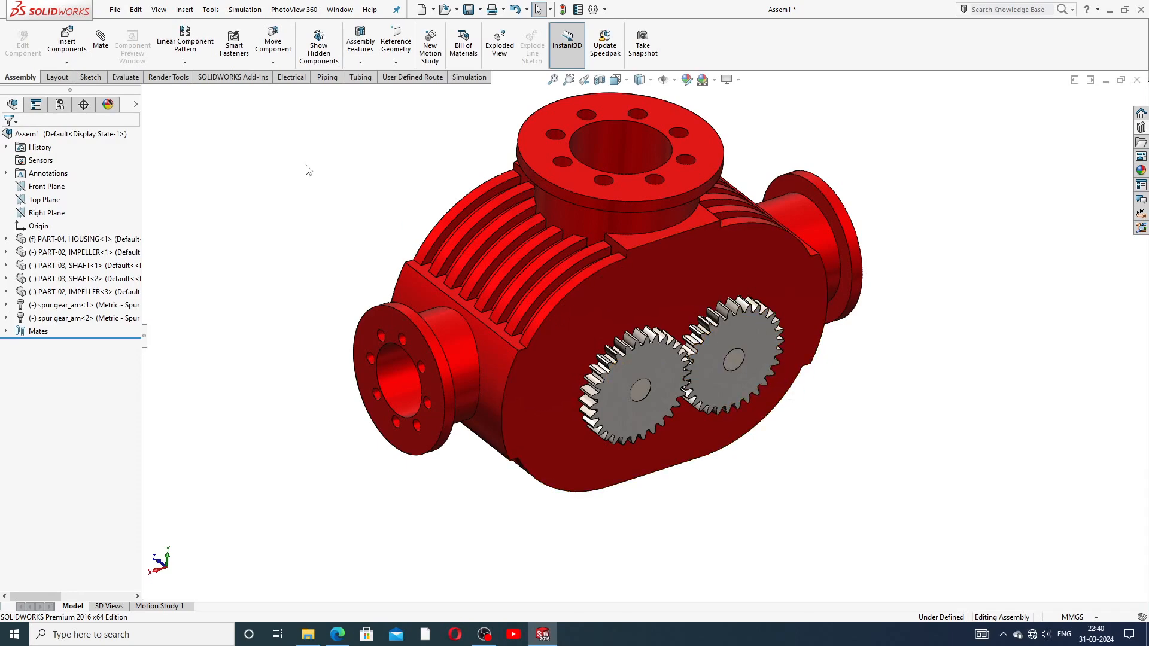
Step: Check the shaft end faces and spur gears by selecting them, then expand SHAFT<1>'s features
{"action": "left_click", "coordinate": [737, 359]}
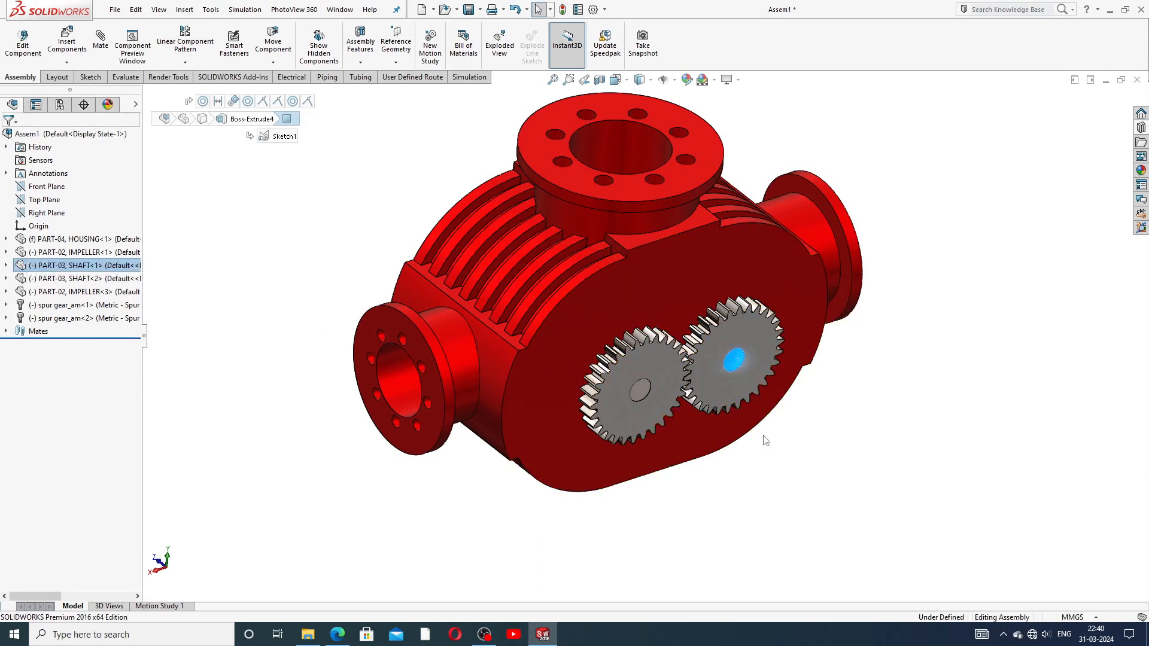
{"action": "left_click", "coordinate": [639, 392]}
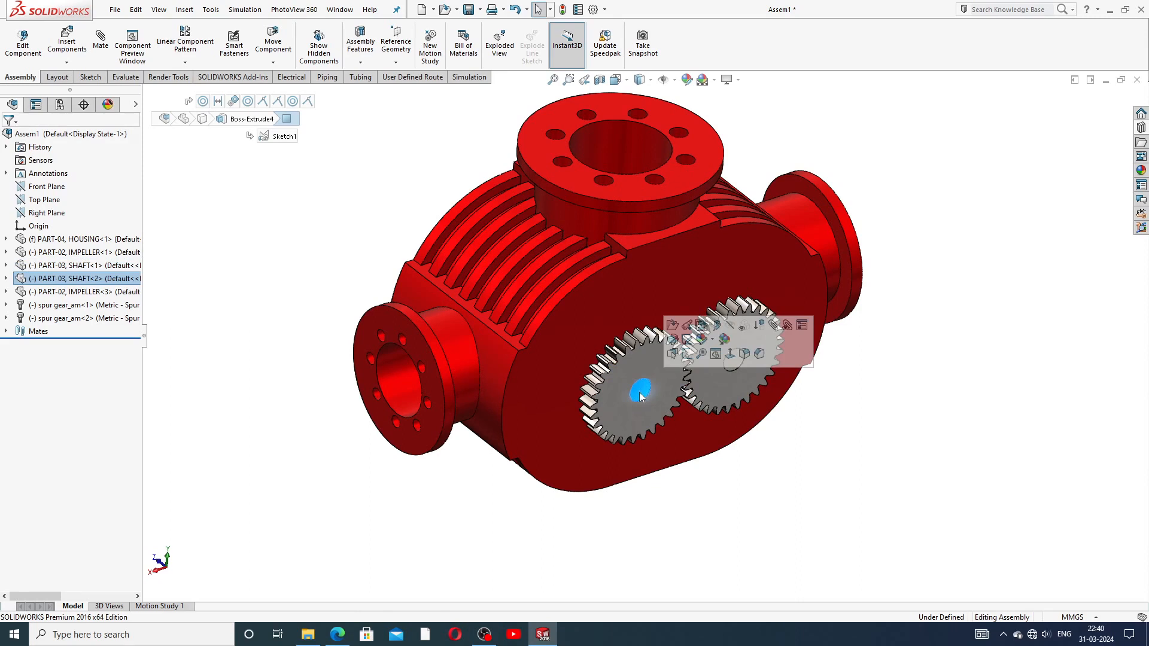
{"action": "left_click", "coordinate": [284, 417]}
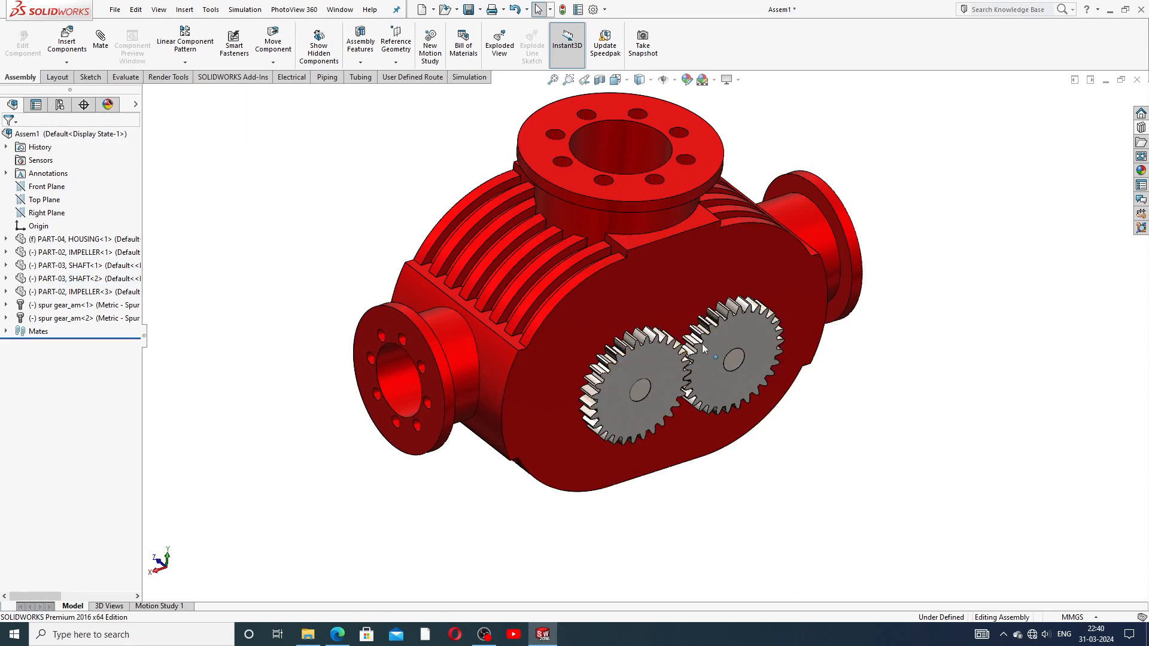
{"action": "left_click", "coordinate": [720, 341]}
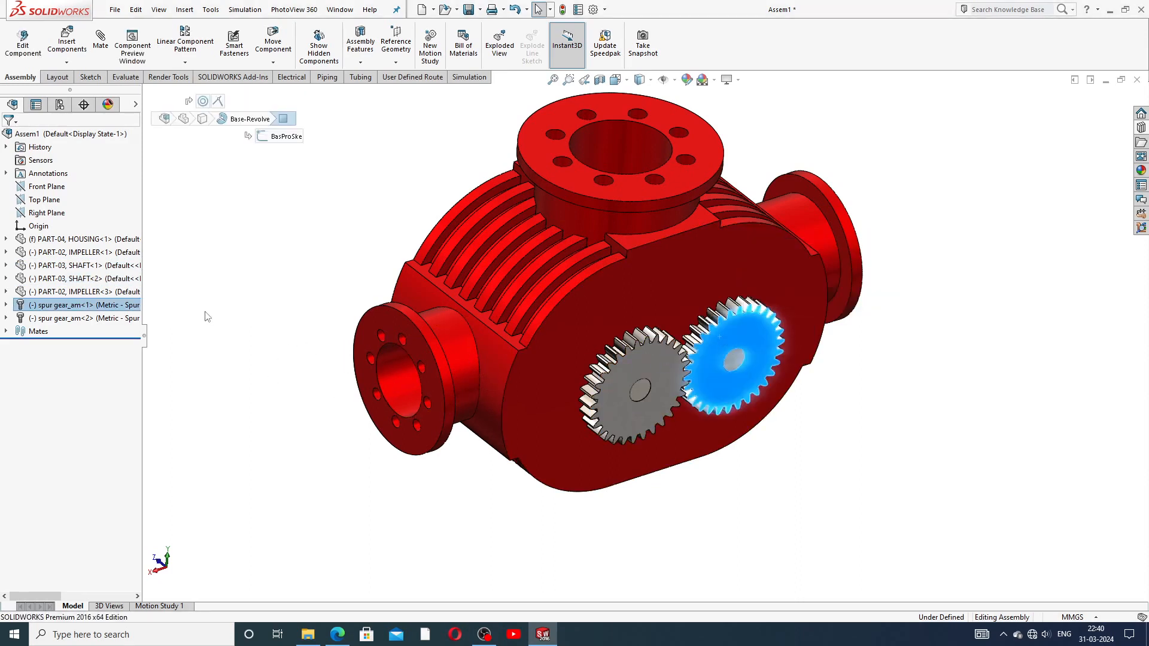
{"action": "left_click", "coordinate": [621, 379]}
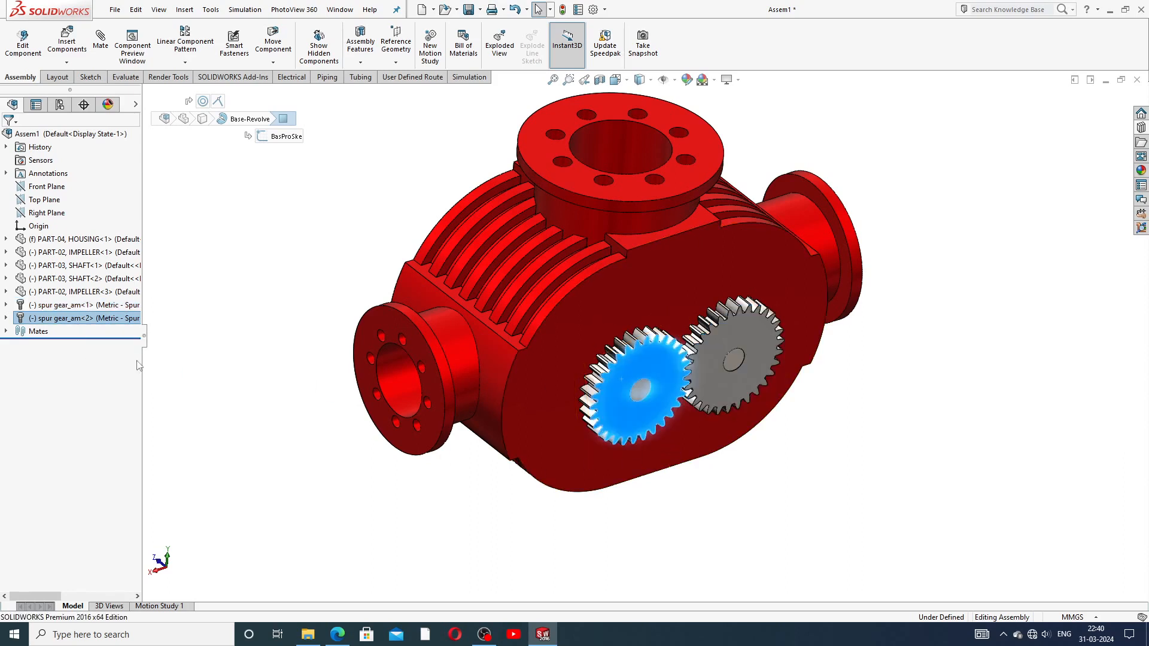
{"action": "left_click", "coordinate": [306, 402]}
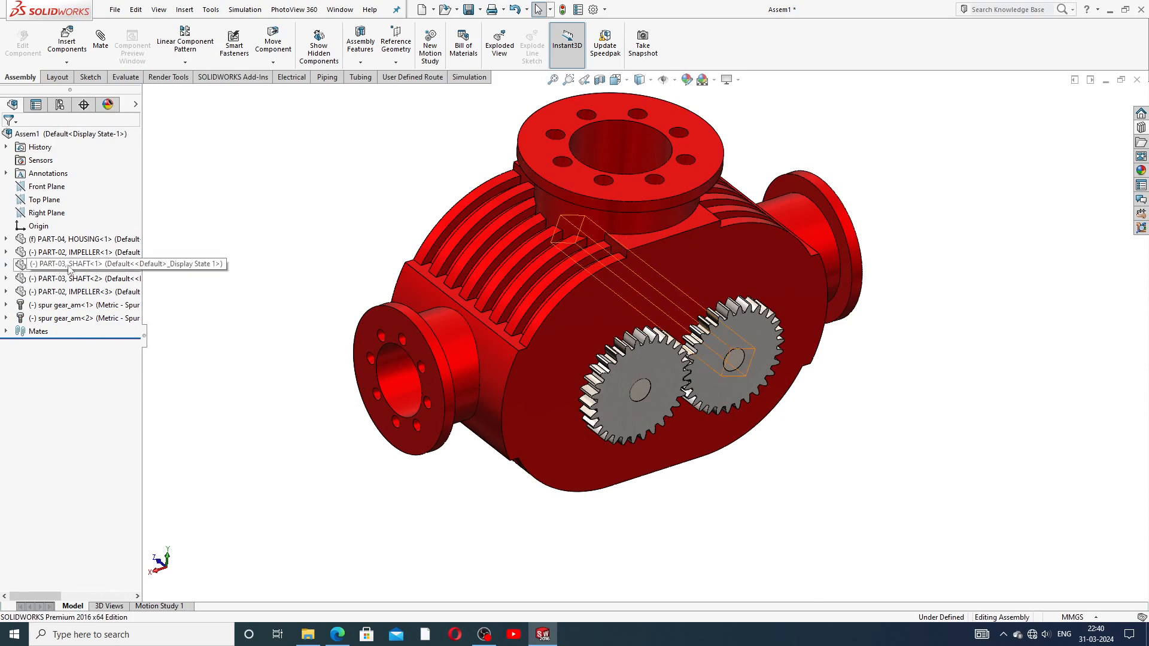
{"action": "left_click", "coordinate": [7, 265]}
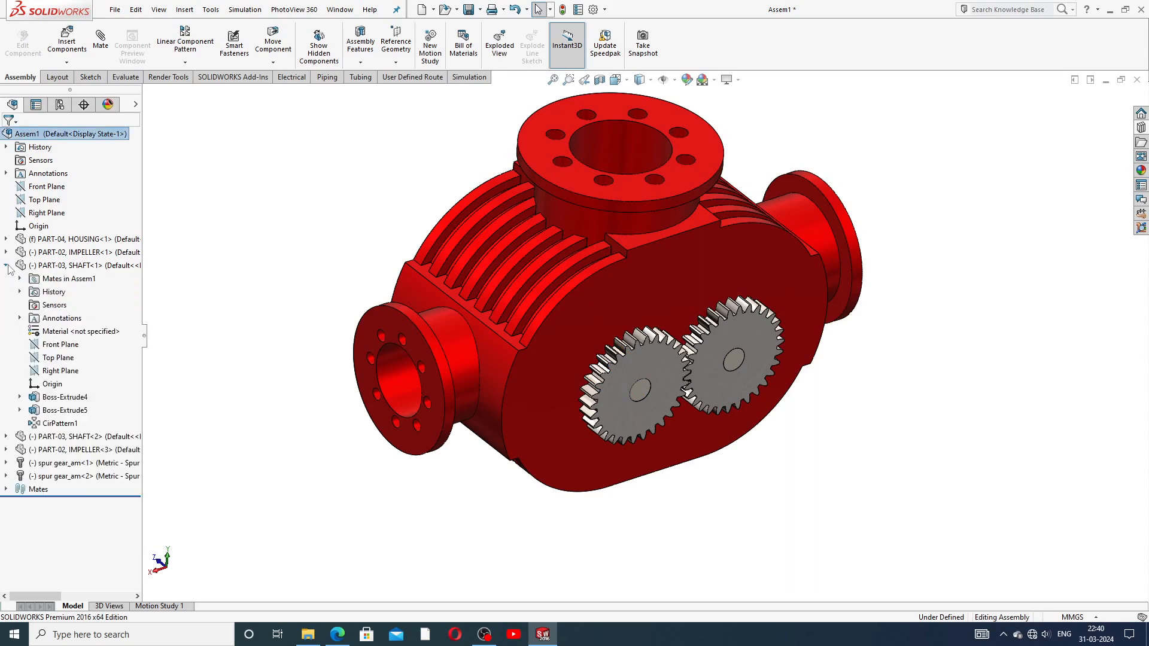
Step: Mate SHAFT<1> Top Plane coincident with spur gear_am<1> Plane2 as Coincident9
{"action": "left_click", "coordinate": [67, 362]}
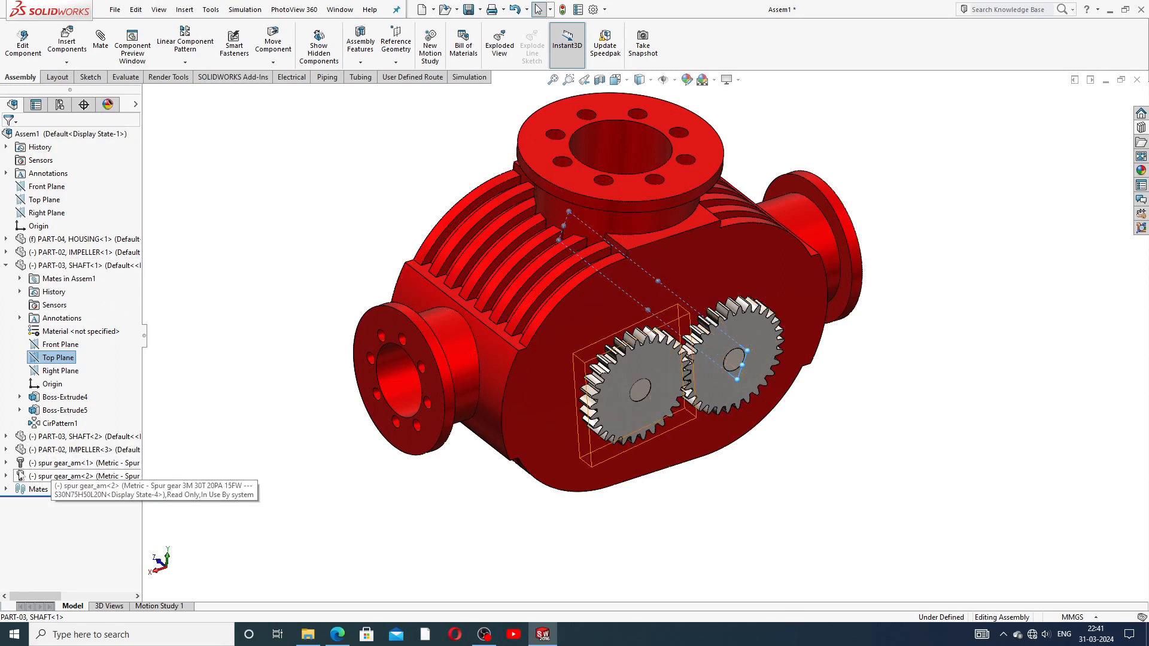
{"action": "left_click", "coordinate": [11, 466]}
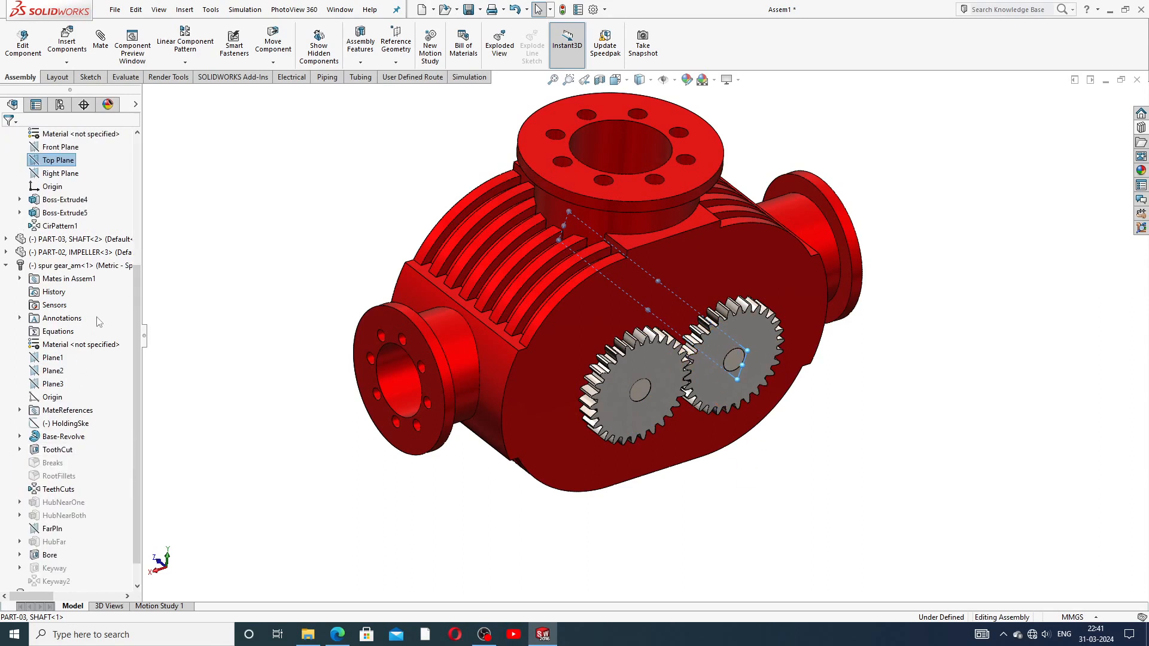
{"action": "left_click_drag", "start_coordinate": [137, 274], "coordinate": [146, 301]}
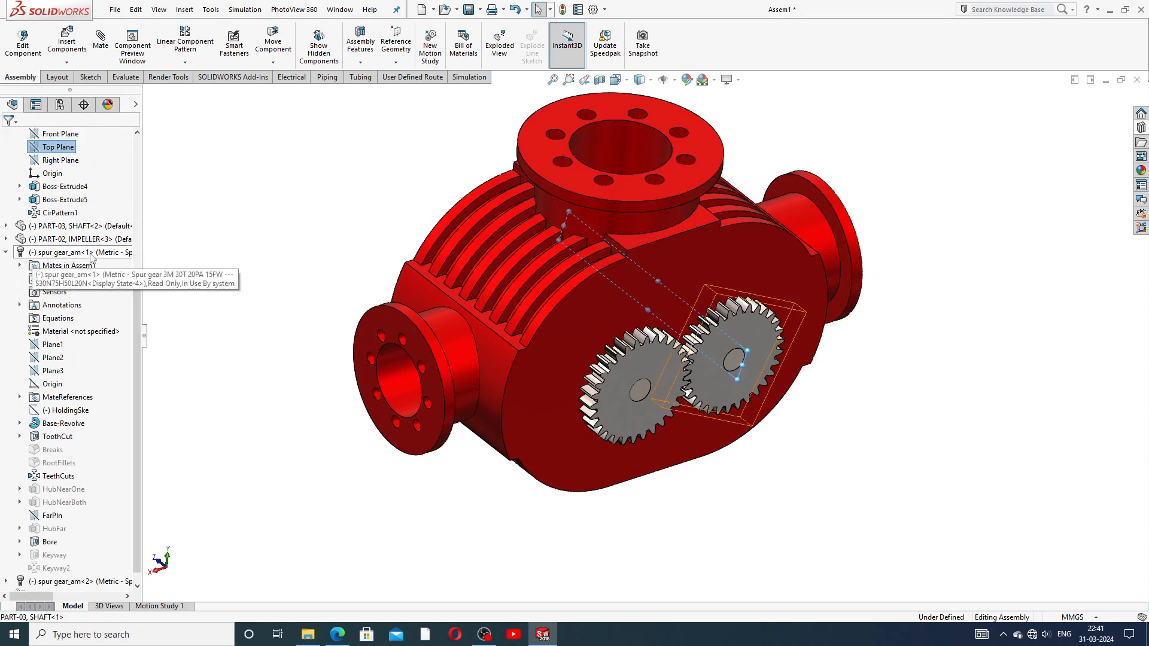
{"action": "left_click", "coordinate": [53, 358]}
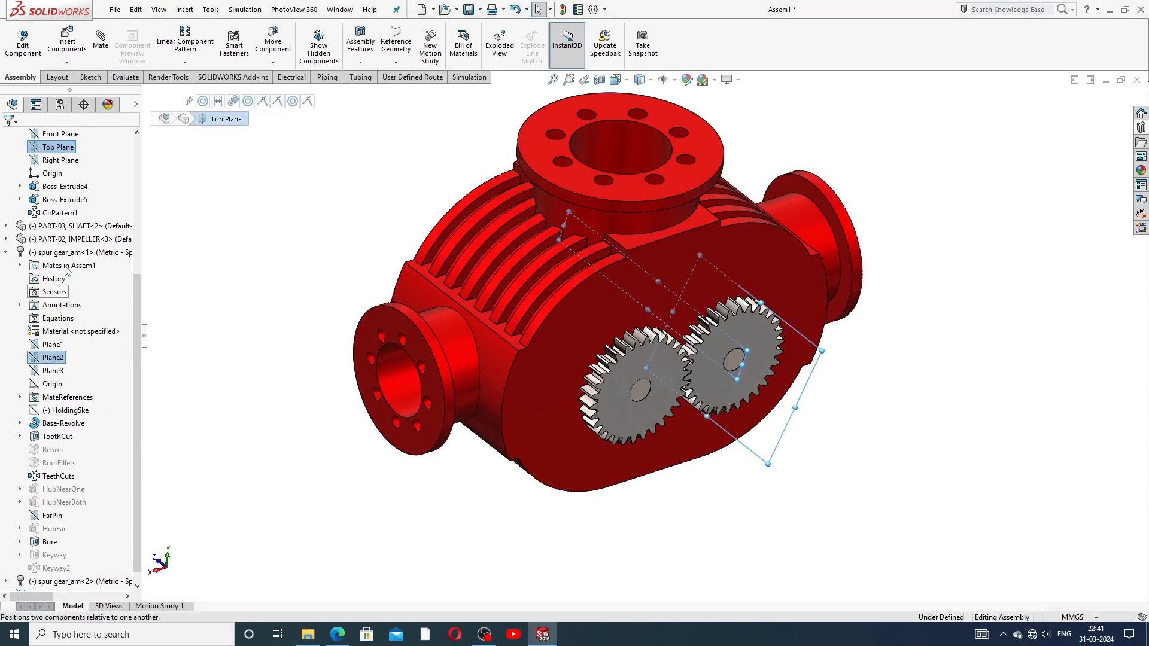
{"action": "left_click", "coordinate": [102, 40]}
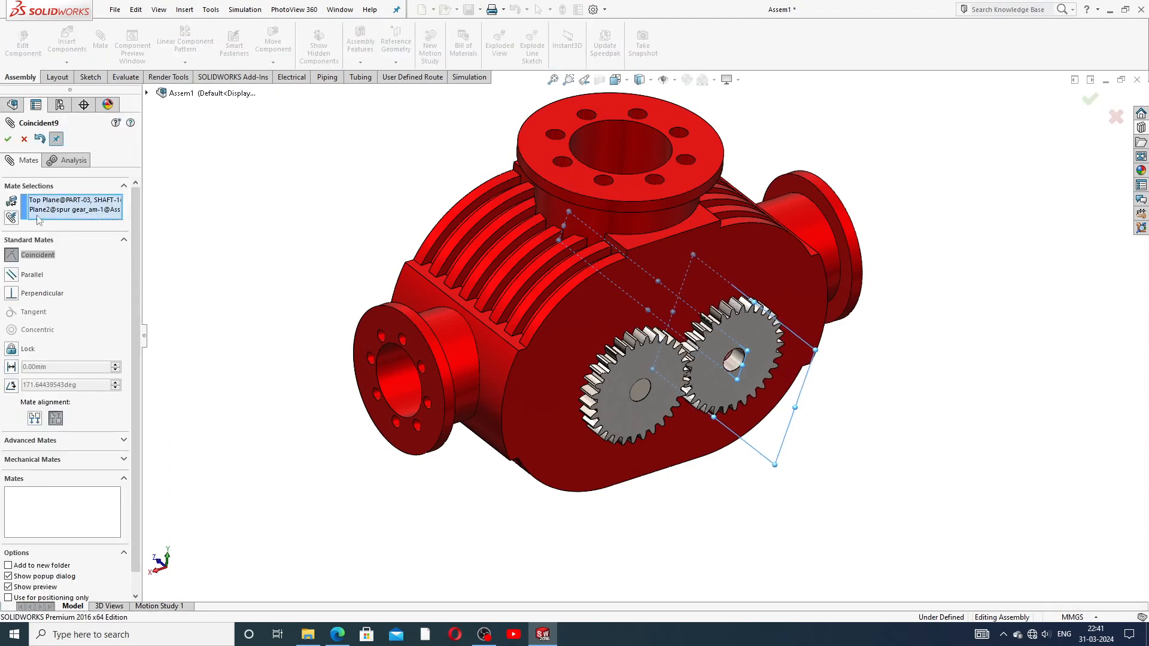
{"action": "left_click", "coordinate": [8, 140]}
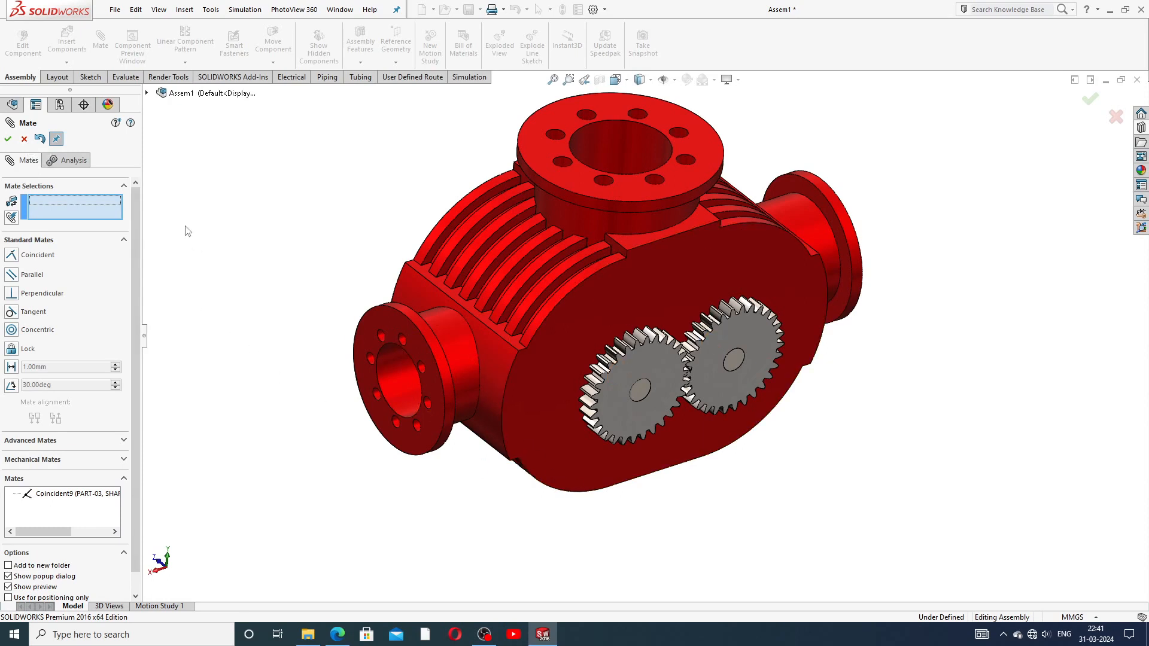
{"action": "left_click", "coordinate": [8, 139]}
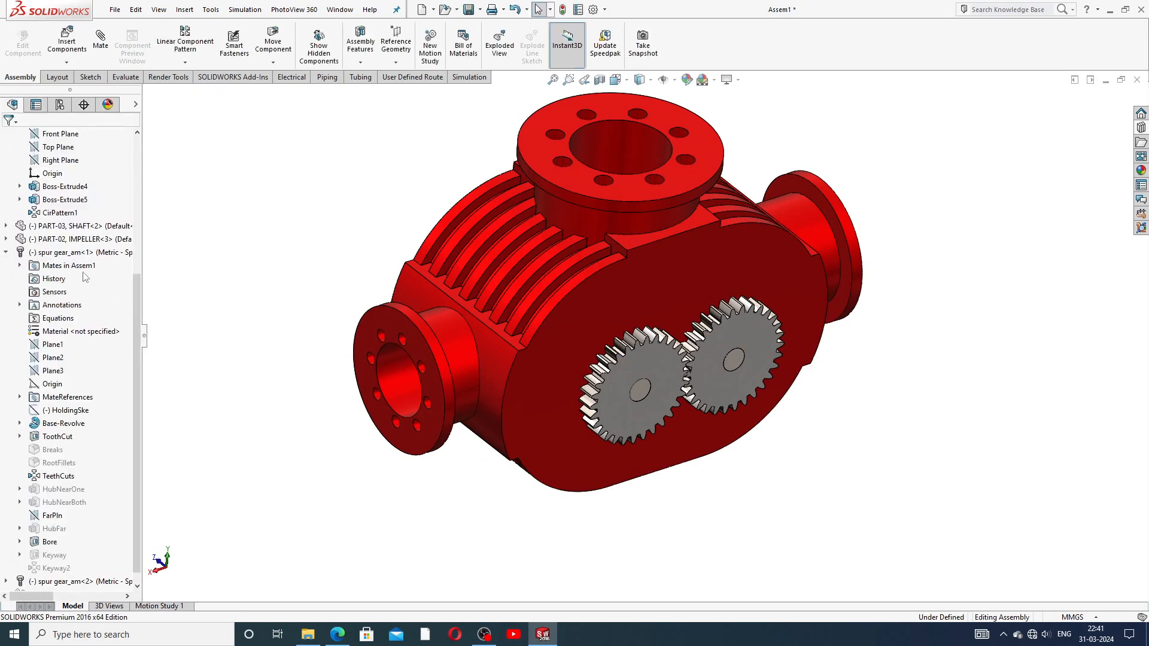
Step: Collapse the first shaft and gear, then select SHAFT<2> Right Plane and spur gear_am<2> Plane2
{"action": "left_click", "coordinate": [7, 252]}
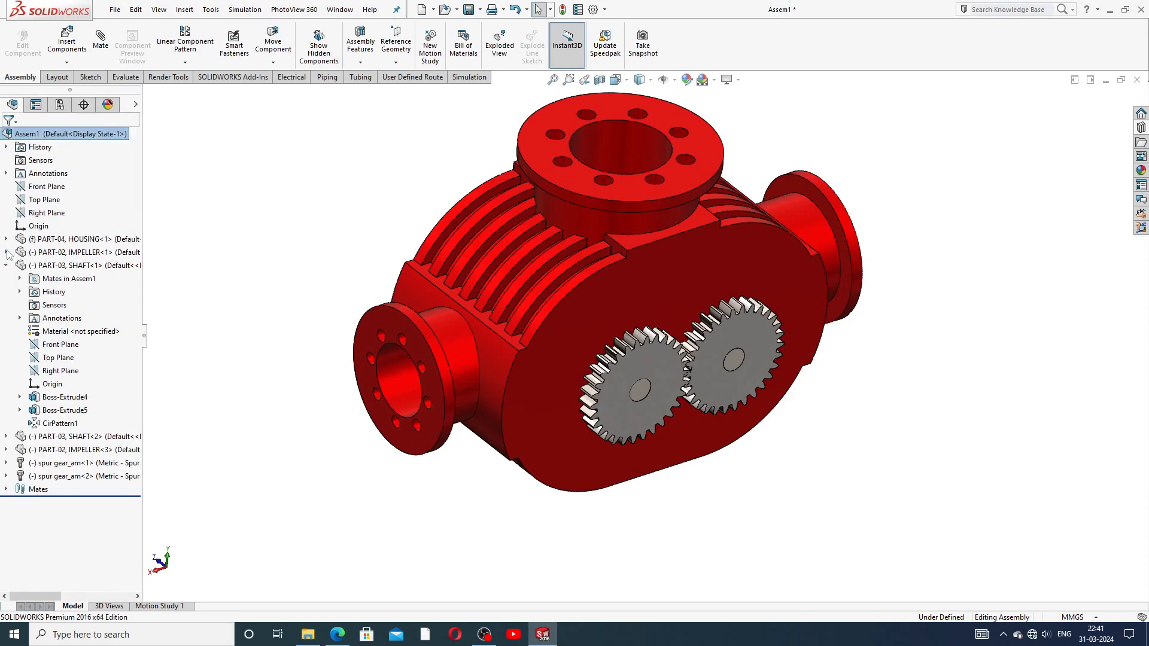
{"action": "left_click", "coordinate": [7, 265]}
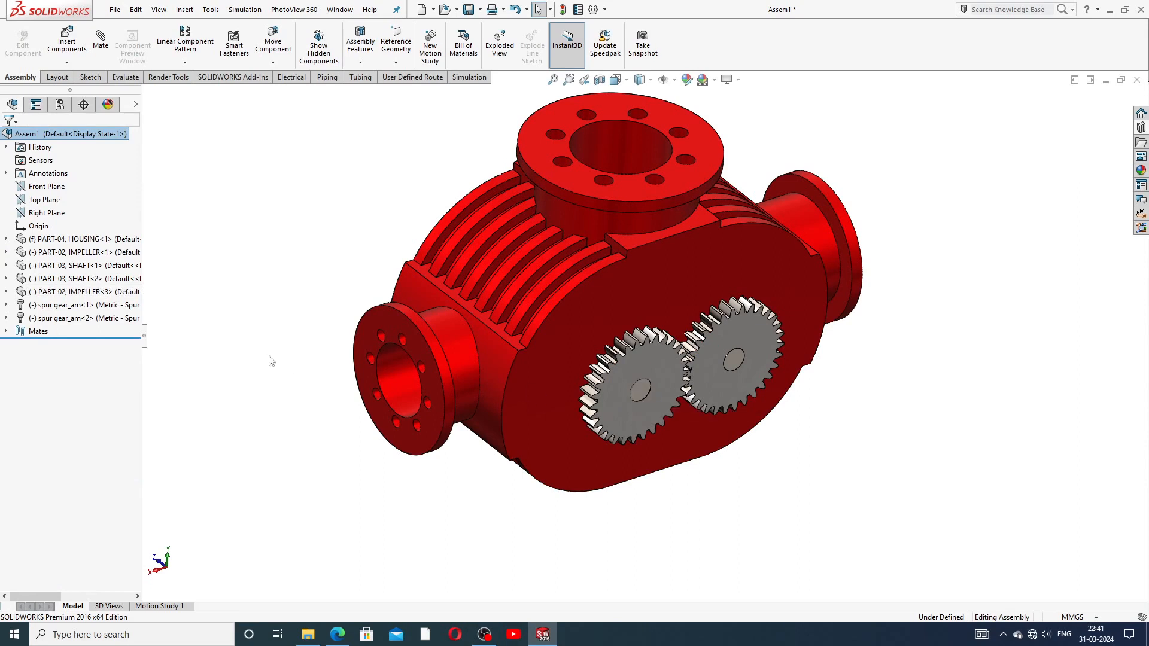
{"action": "left_click", "coordinate": [6, 279]}
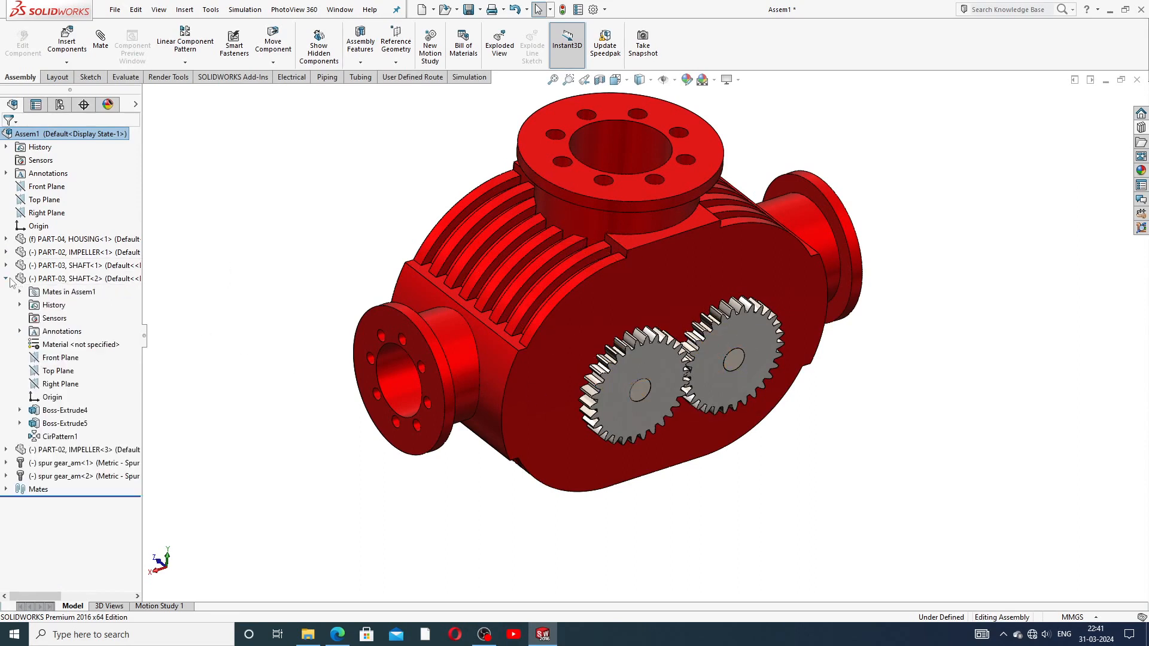
{"action": "left_click", "coordinate": [60, 386]}
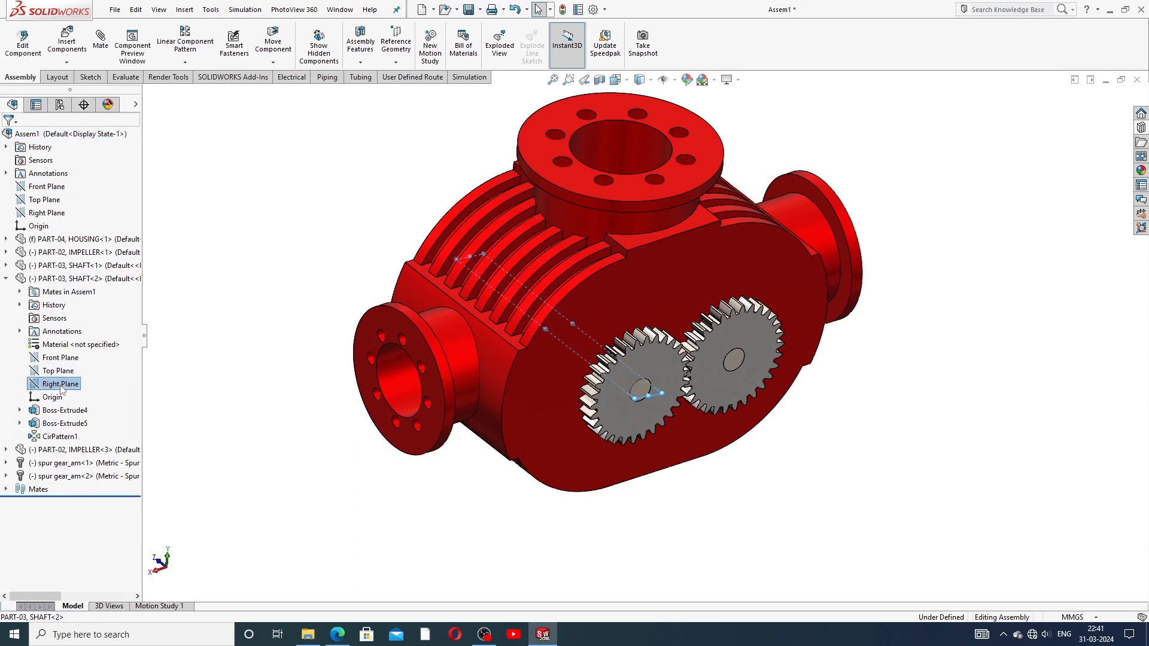
{"action": "left_click", "coordinate": [8, 476]}
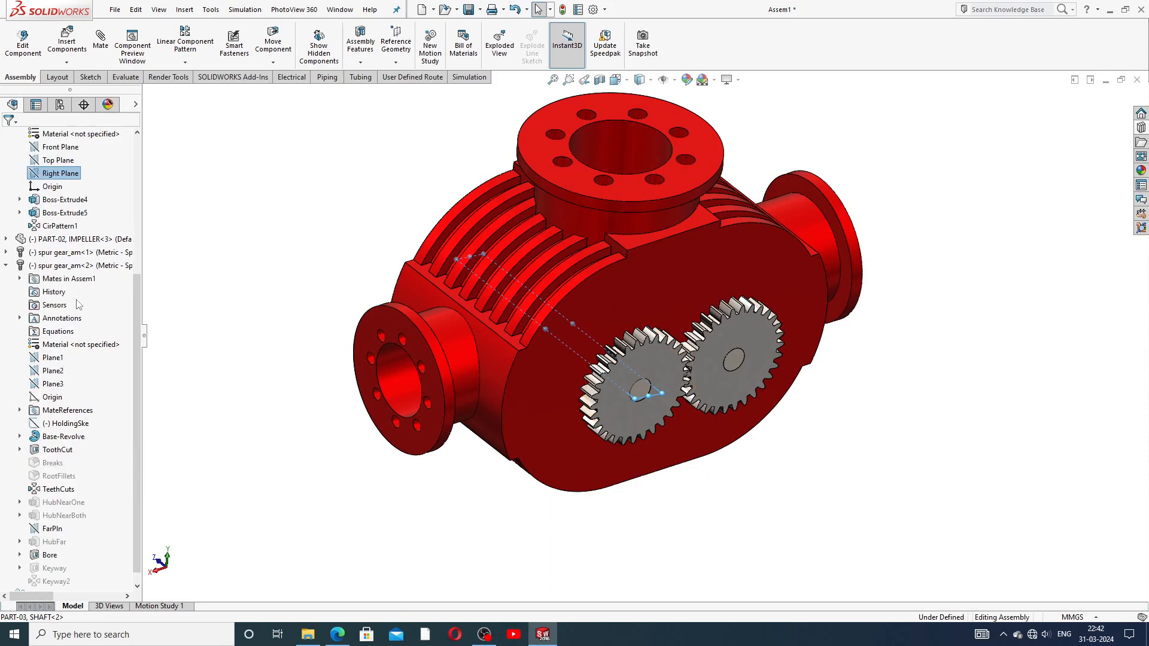
{"action": "left_click", "coordinate": [59, 372], "text": "ctrl"}
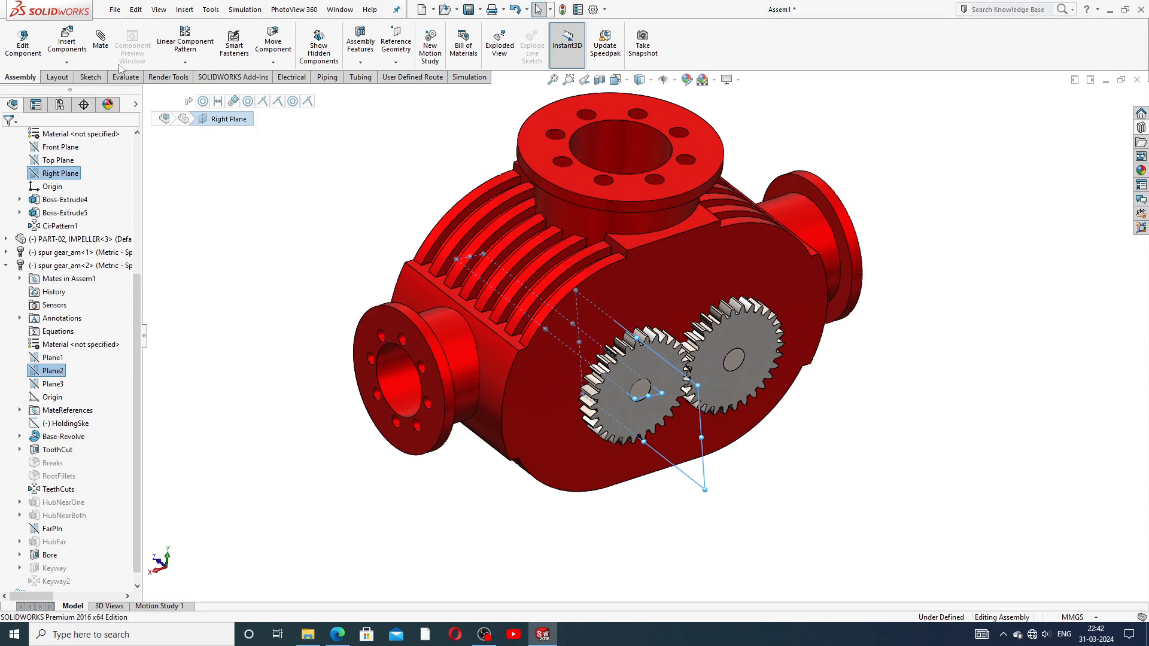
Step: Make the two planes coincident (Coincident10), close mating, and turn the gear to test meshing
{"action": "left_click", "coordinate": [110, 46]}
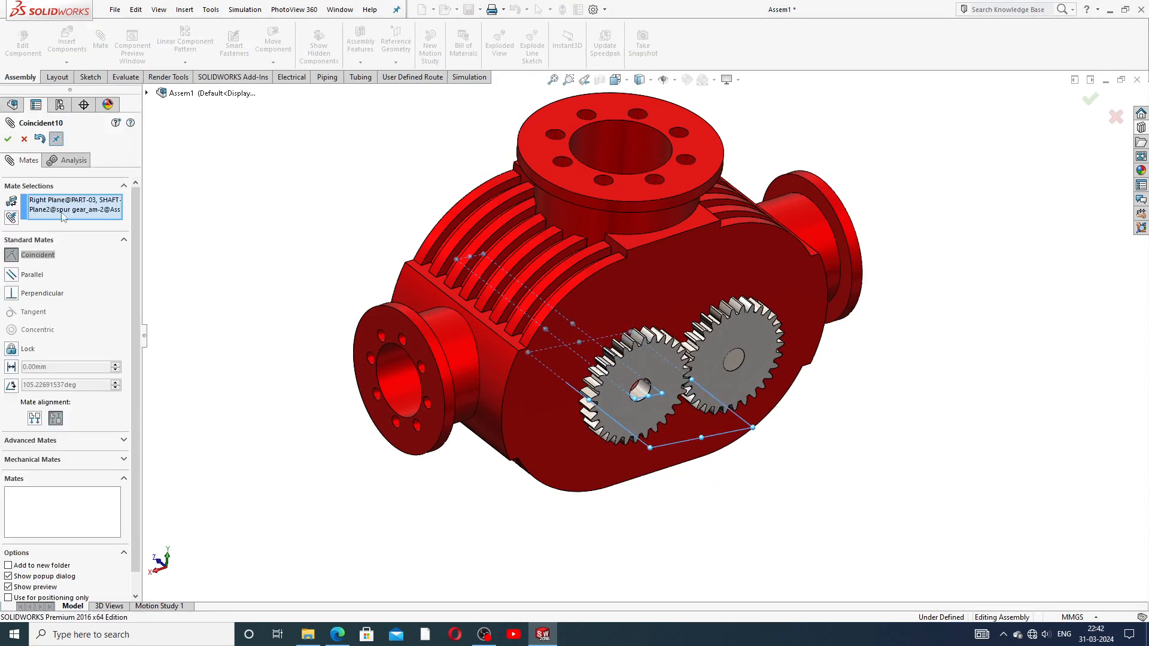
{"action": "left_click", "coordinate": [7, 140]}
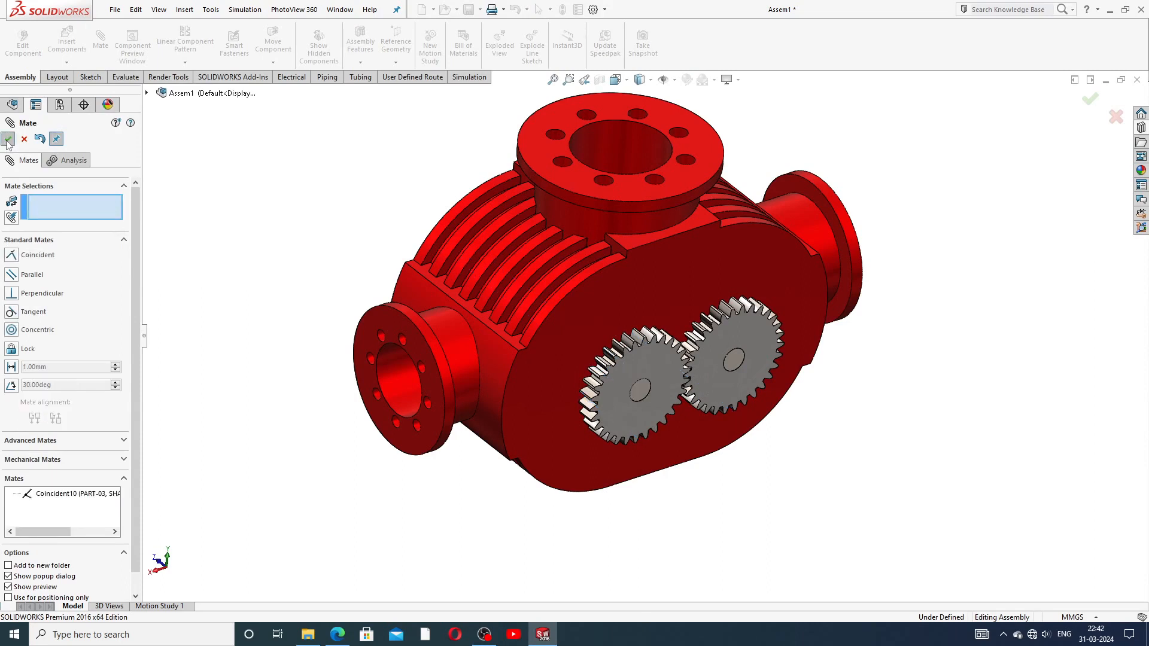
{"action": "left_click", "coordinate": [8, 141]}
{"action": "left_click_drag", "start_coordinate": [721, 336], "coordinate": [824, 364]}
{"action": "left_click", "coordinate": [877, 377]}
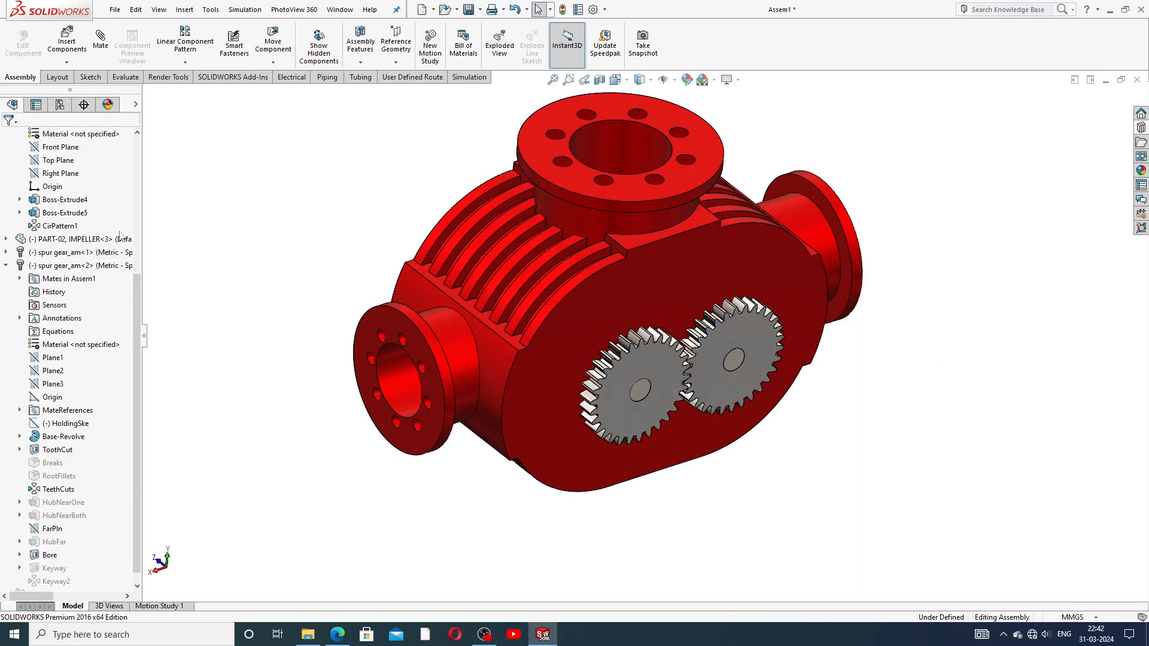
Step: Collapse spur gear_am<2>, SHAFT<2> and IMPELLER<3> in the FeatureManager tree and zoom out
{"action": "left_click", "coordinate": [5, 265]}
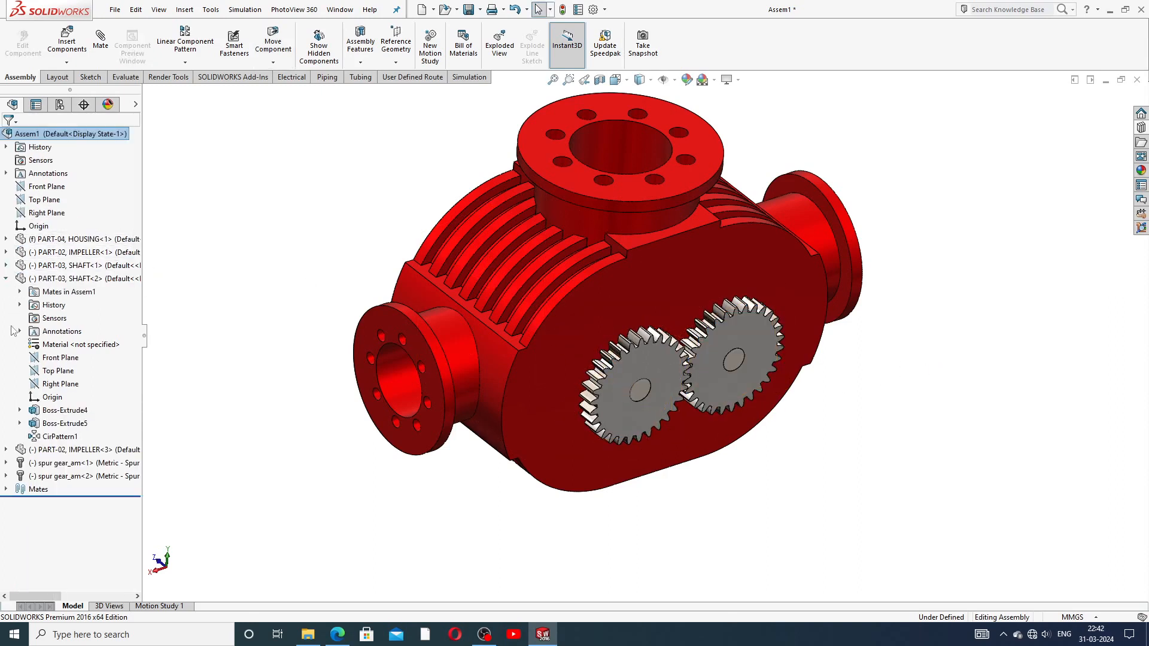
{"action": "left_click", "coordinate": [6, 450]}
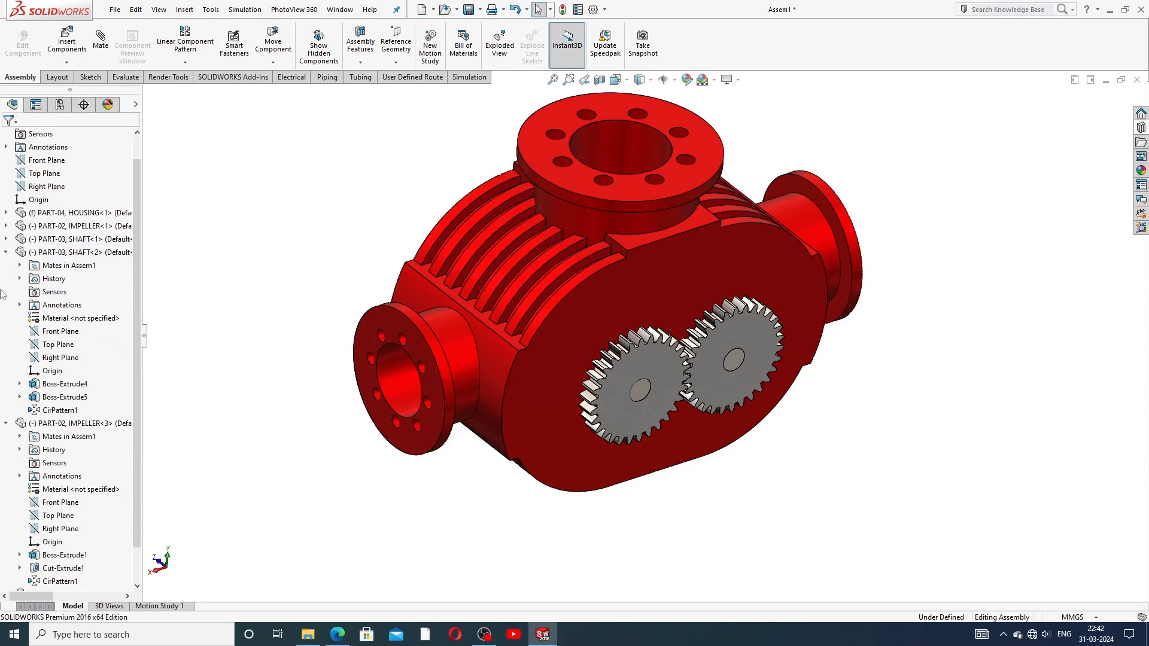
{"action": "left_click", "coordinate": [6, 252]}
{"action": "left_click", "coordinate": [6, 292]}
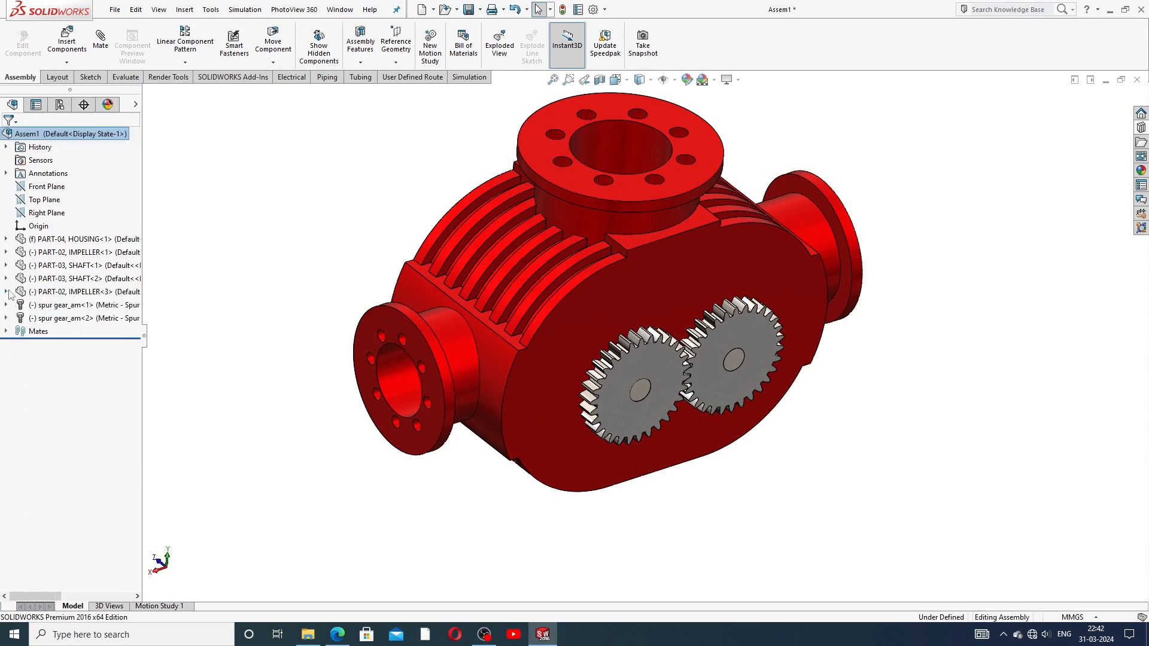
{"action": "scroll", "coordinate": [366, 266], "scroll_direction": "up", "scroll_amount": 3}
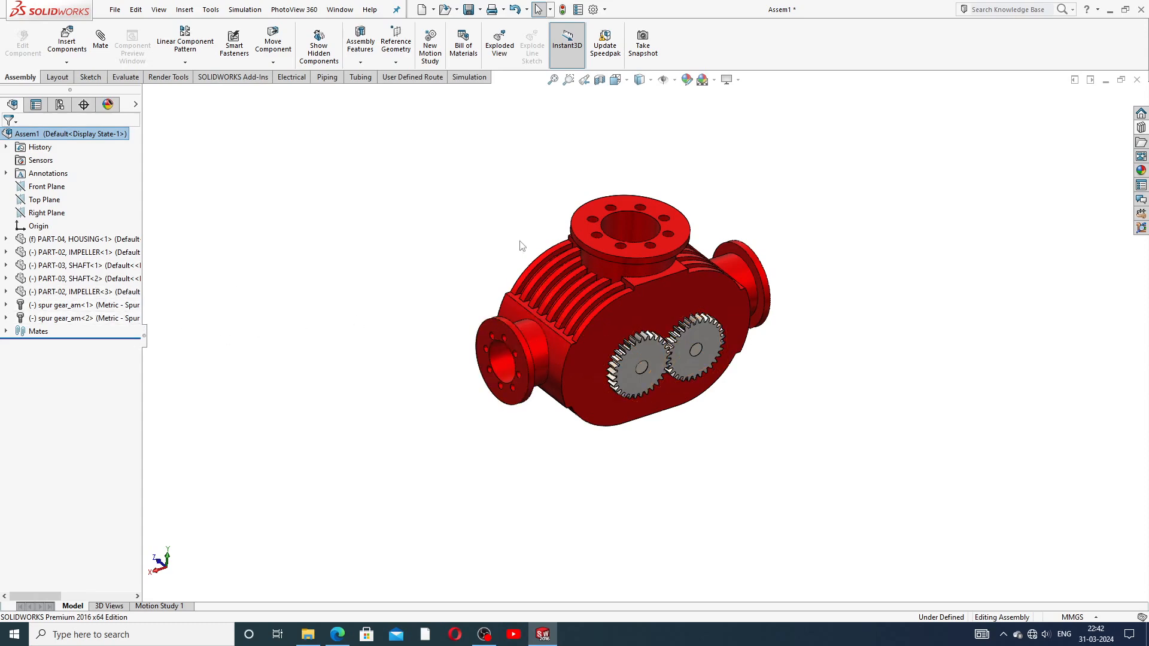
Step: Turn the front yellow impeller about its shaft
{"action": "middle_click_drag", "start_coordinate": [633, 314], "coordinate": [604, 355]}
{"action": "scroll", "coordinate": [698, 335], "scroll_direction": "down", "scroll_amount": 5}
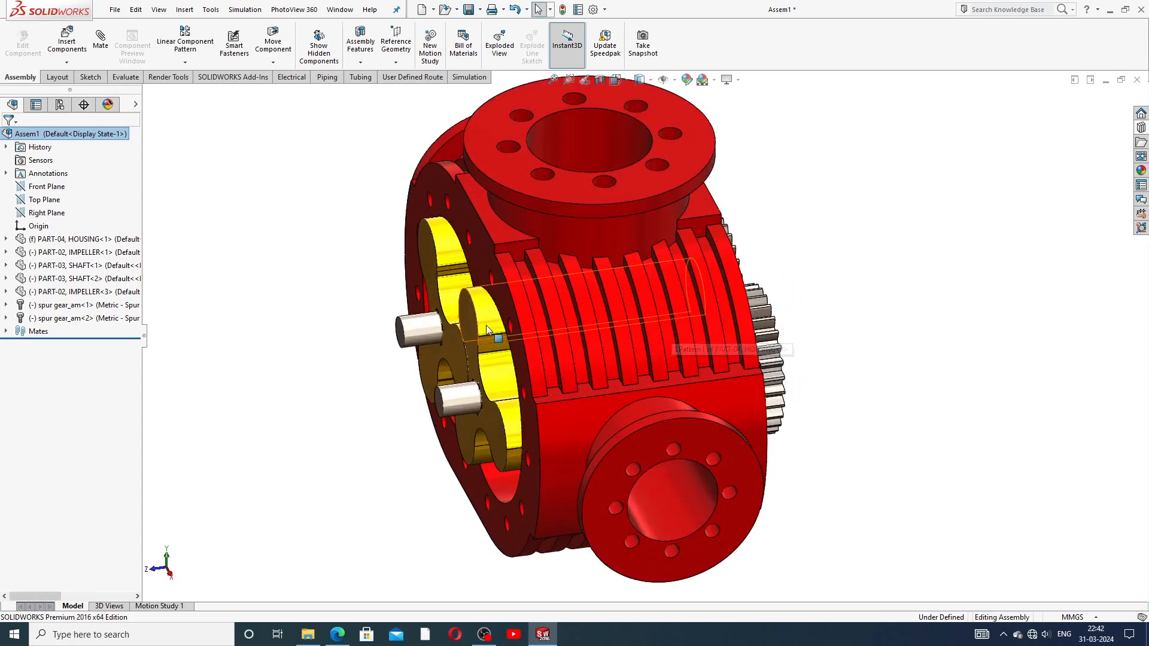
{"action": "left_click", "coordinate": [489, 335]}
{"action": "left_click_drag", "start_coordinate": [489, 335], "coordinate": [649, 377]}
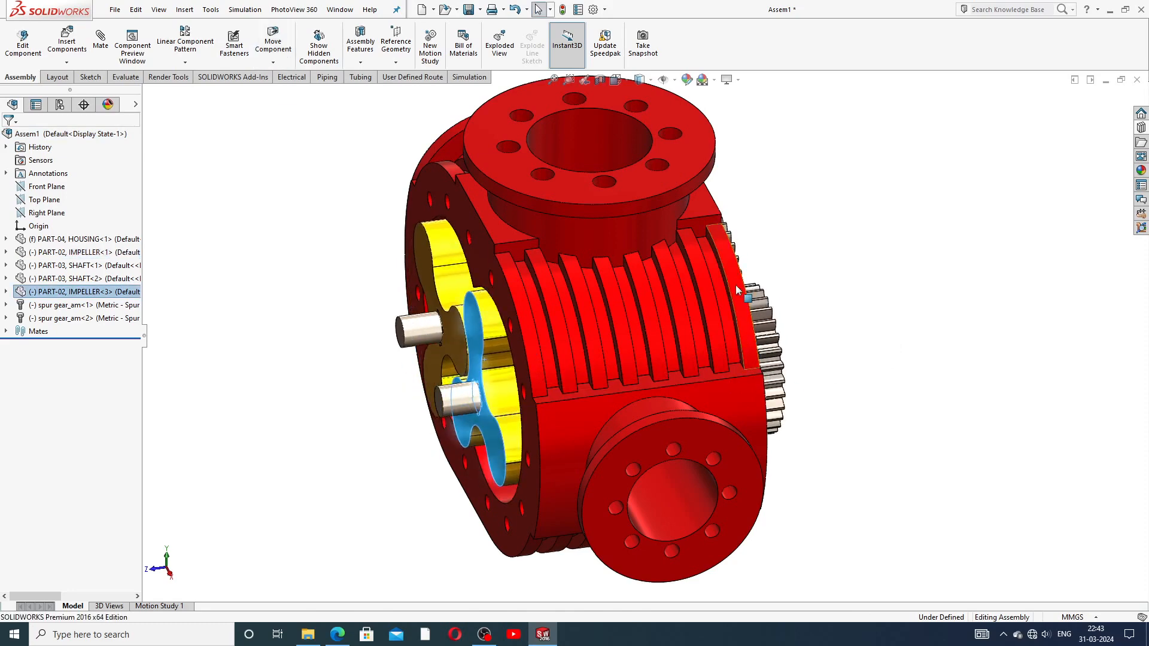
Step: Make the red housing transparent and turn IMPELLER<3> to check the gears follow
{"action": "left_click", "coordinate": [638, 191]}
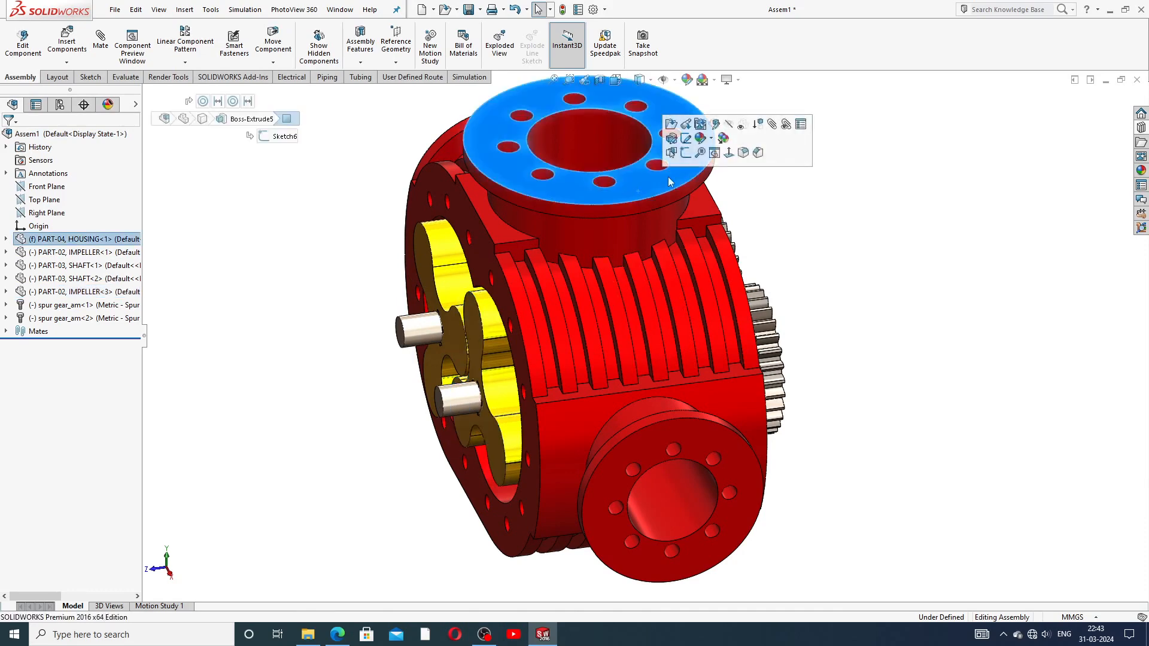
{"action": "left_click", "coordinate": [746, 127]}
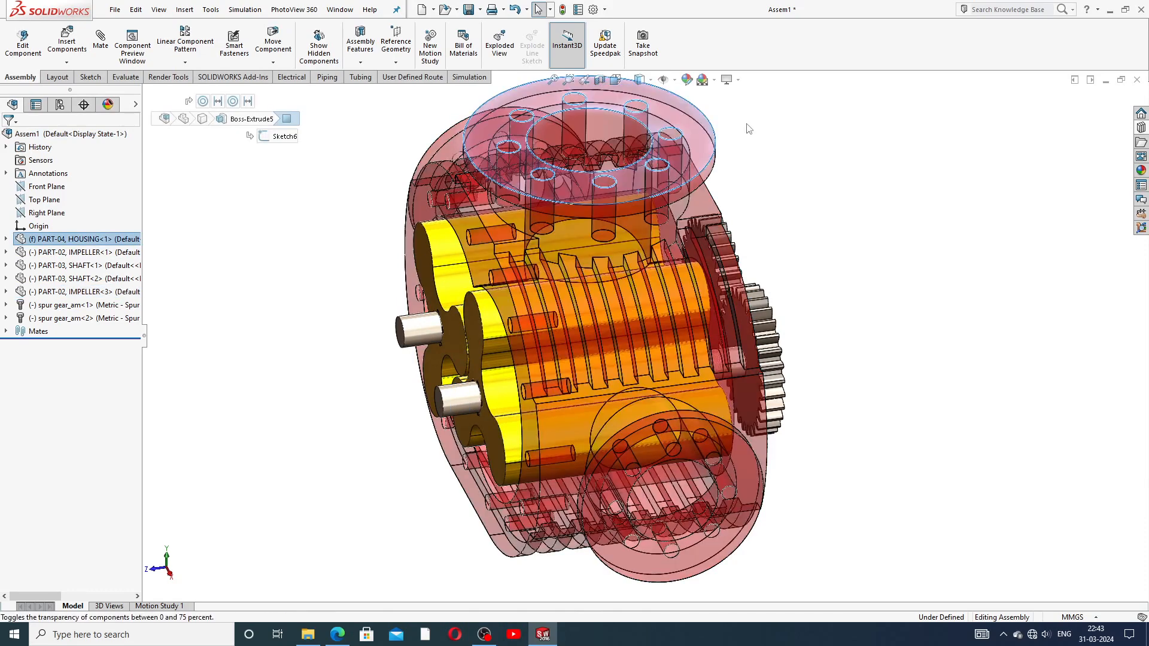
{"action": "left_click_drag", "start_coordinate": [488, 314], "coordinate": [556, 286]}
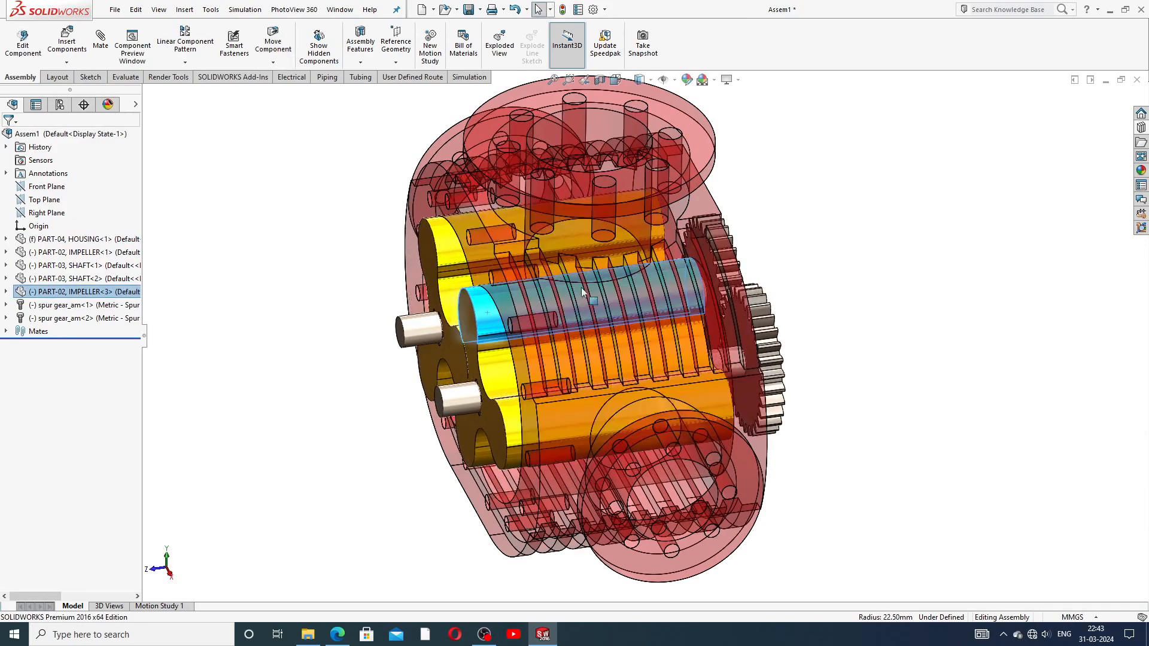
{"action": "middle_click_drag", "start_coordinate": [844, 318], "coordinate": [681, 302]}
{"action": "left_click_drag", "start_coordinate": [649, 320], "coordinate": [633, 359]}
Step: Rotate the spur gear to confirm it drives both impellers inside the housing
{"action": "middle_click_drag", "start_coordinate": [775, 316], "coordinate": [730, 362]}
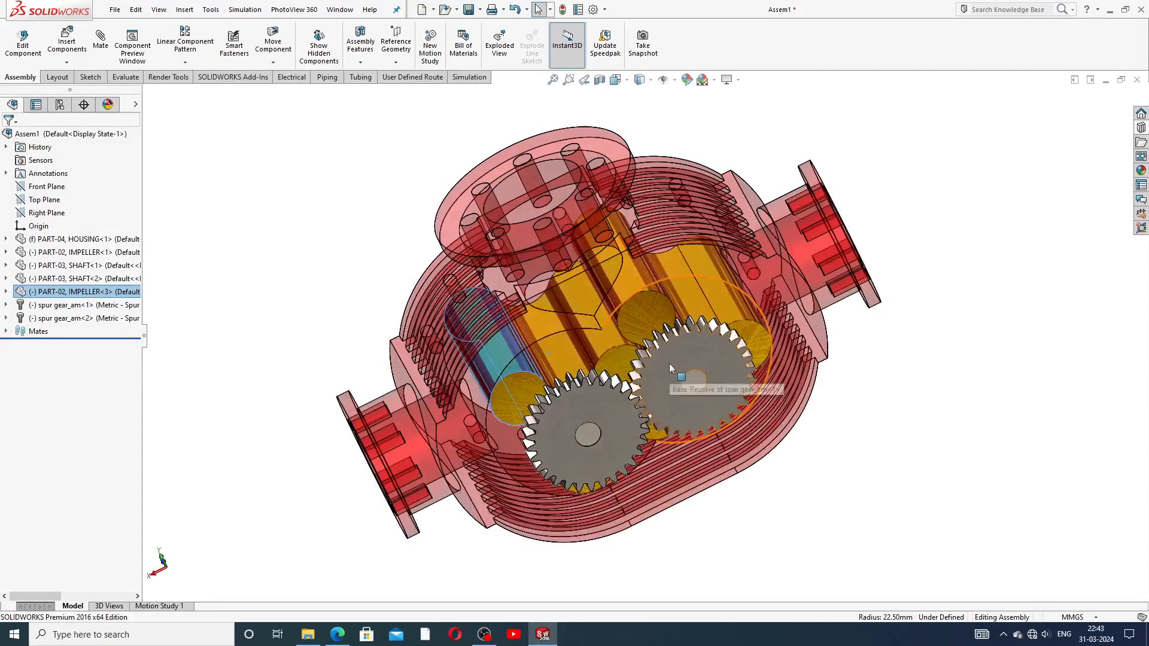
{"action": "mouse_move", "coordinate": [693, 353]}
{"action": "left_mouse_down"}
{"action": "mouse_move", "coordinate": [729, 379]}
{"action": "mouse_move", "coordinate": [676, 353]}
{"action": "mouse_move", "coordinate": [726, 364]}
{"action": "mouse_move", "coordinate": [694, 389]}
{"action": "mouse_move", "coordinate": [655, 393]}
{"action": "mouse_move", "coordinate": [697, 346]}
{"action": "mouse_move", "coordinate": [723, 364]}
{"action": "mouse_move", "coordinate": [723, 400]}
{"action": "mouse_move", "coordinate": [687, 408]}
{"action": "mouse_move", "coordinate": [662, 379]}
{"action": "mouse_move", "coordinate": [689, 351]}
{"action": "mouse_move", "coordinate": [728, 363]}
{"action": "mouse_move", "coordinate": [731, 394]}
{"action": "mouse_move", "coordinate": [684, 411]}
{"action": "mouse_move", "coordinate": [661, 386]}
{"action": "mouse_move", "coordinate": [700, 350]}
{"action": "left_mouse_up"}
{"action": "middle_click_drag", "start_coordinate": [925, 408], "coordinate": [1029, 351]}
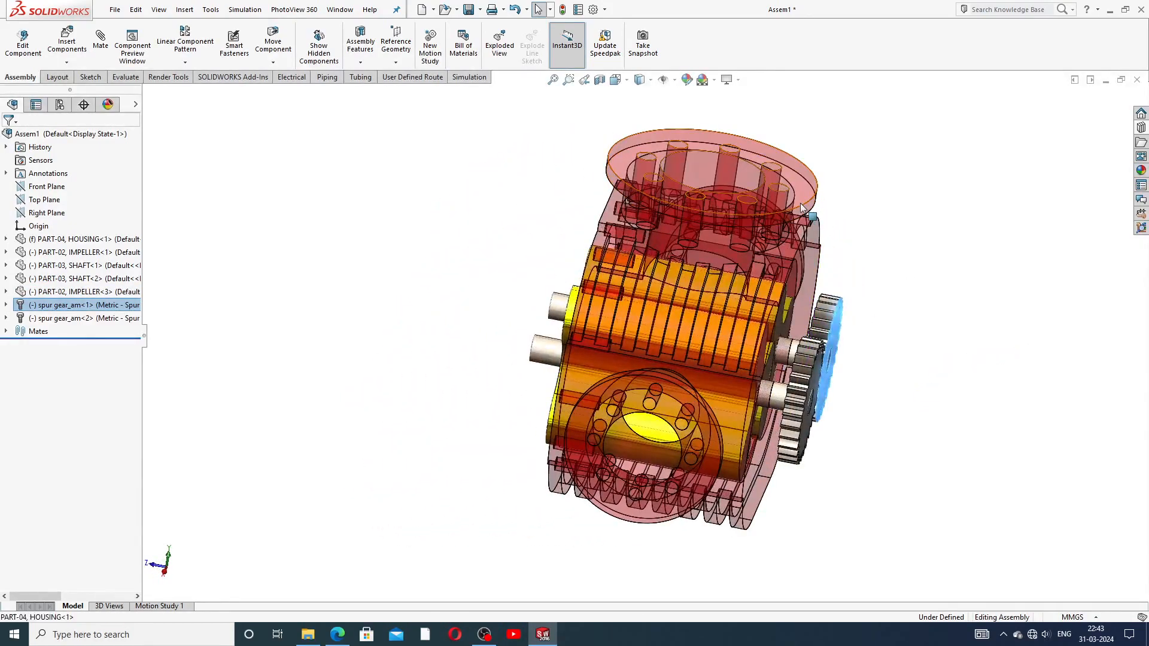
{"action": "left_click", "coordinate": [809, 186]}
Step: Make the housing opaque again and inspect the ribbed side and gears
{"action": "left_click", "coordinate": [905, 139]}
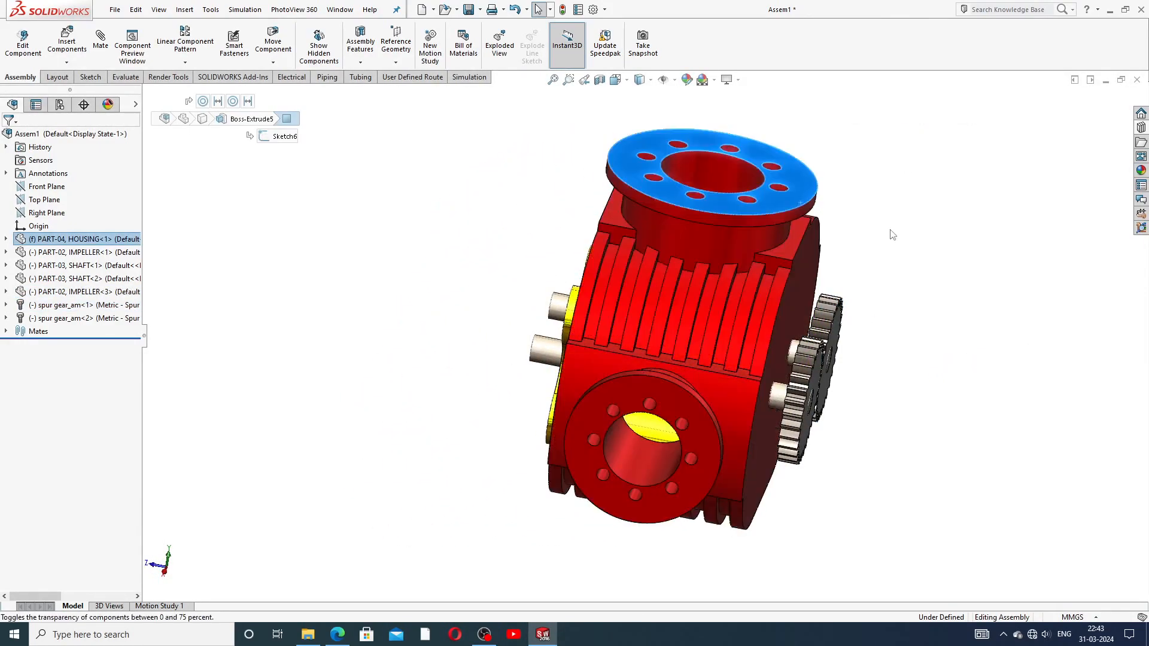
{"action": "left_click", "coordinate": [860, 319]}
{"action": "middle_click_drag", "start_coordinate": [862, 315], "coordinate": [917, 332]}
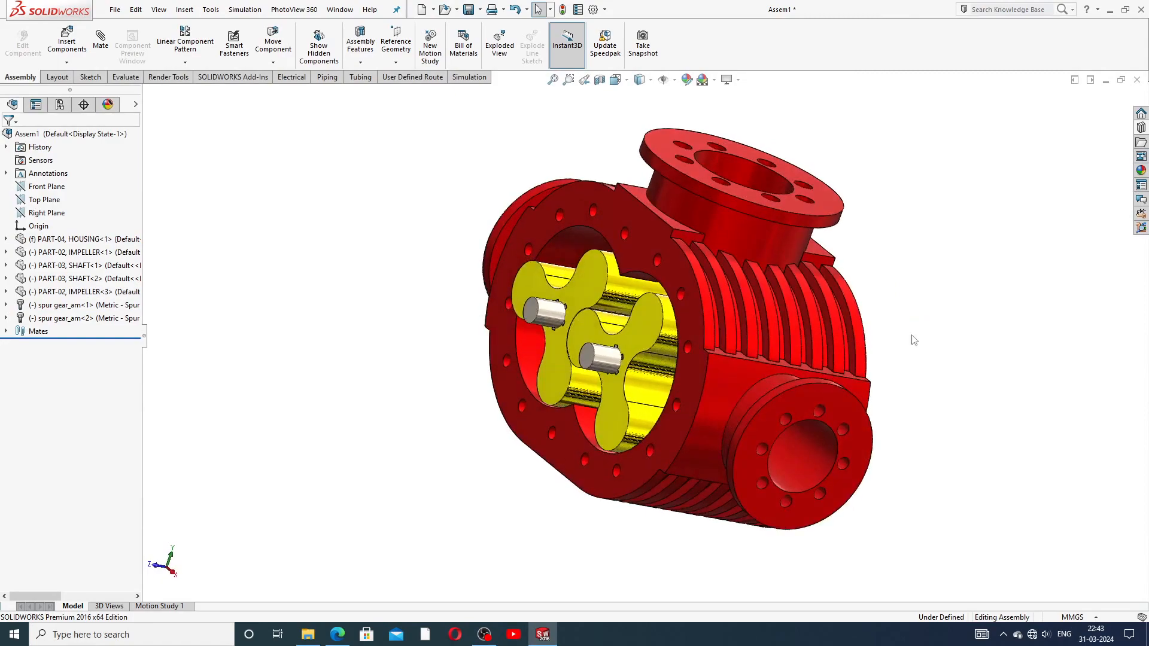
{"action": "middle_click_drag", "start_coordinate": [767, 188], "coordinate": [872, 277]}
{"action": "middle_click_drag", "start_coordinate": [670, 238], "coordinate": [728, 411]}
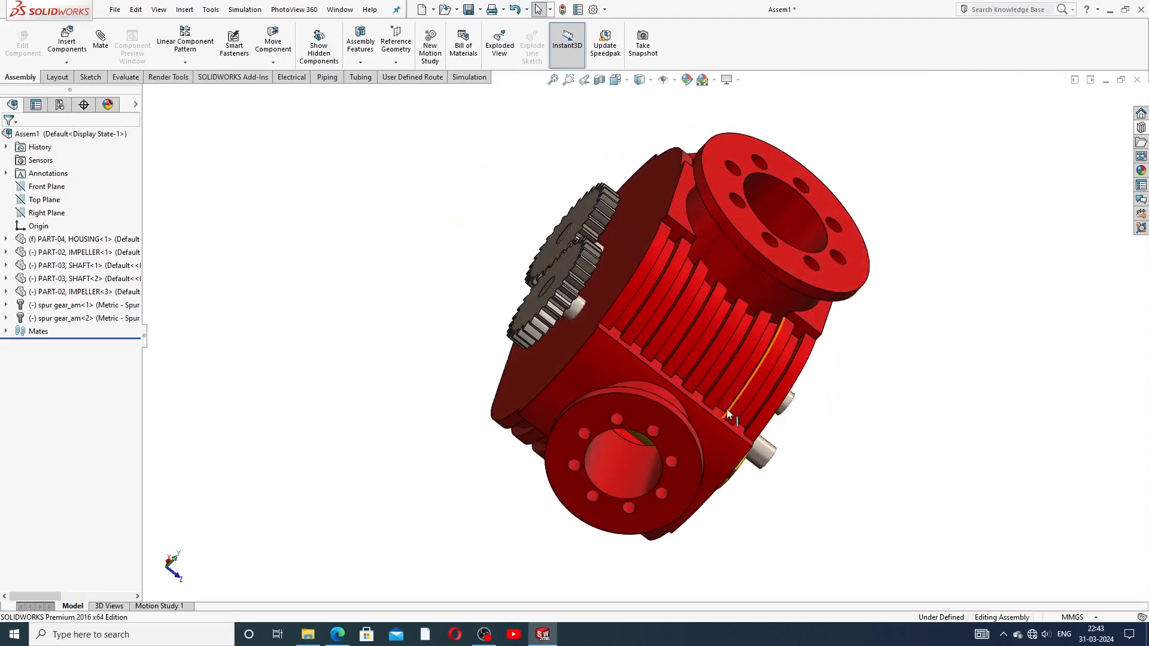
{"action": "middle_click_drag", "start_coordinate": [703, 298], "coordinate": [726, 333]}
Step: Show the whole pump in the standard isometric view, zoomed to fit
{"action": "scroll", "coordinate": [724, 329], "scroll_direction": "up", "scroll_amount": 2}
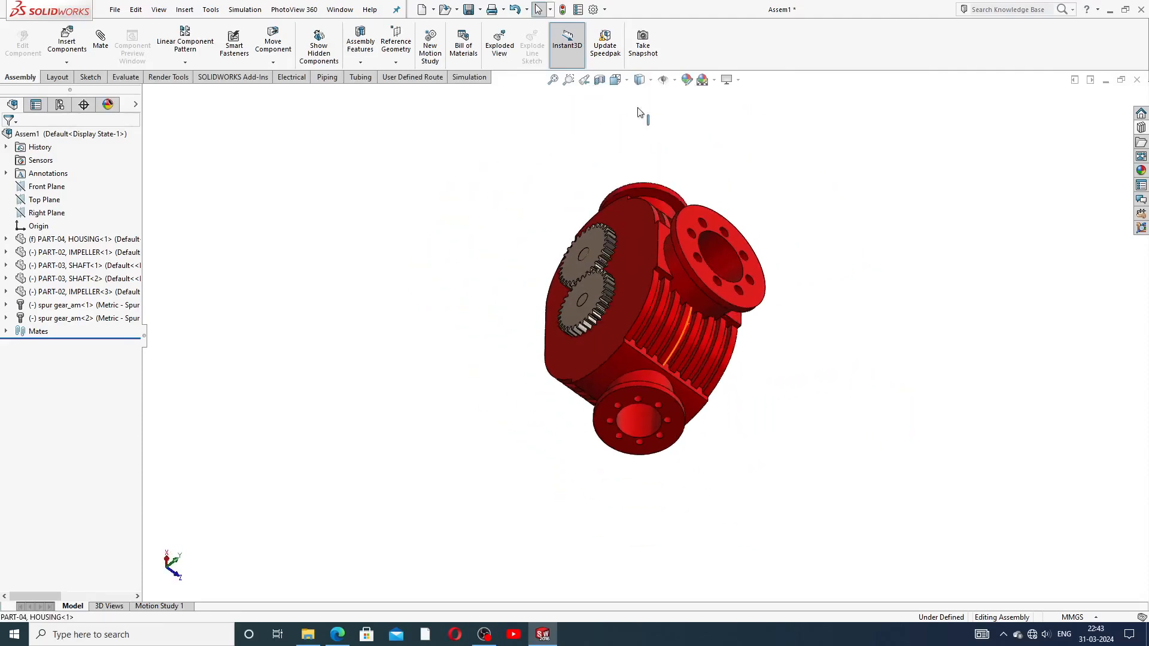
{"action": "left_click", "coordinate": [625, 80]}
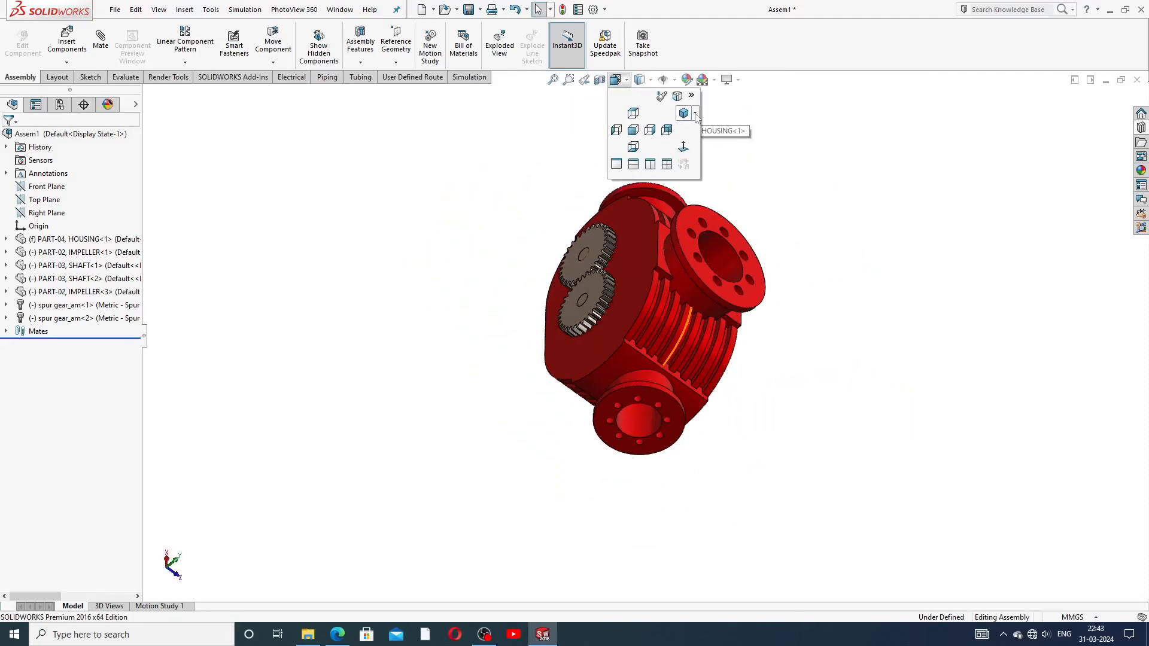
{"action": "left_click", "coordinate": [695, 114]}
{"action": "left_click", "coordinate": [718, 130]}
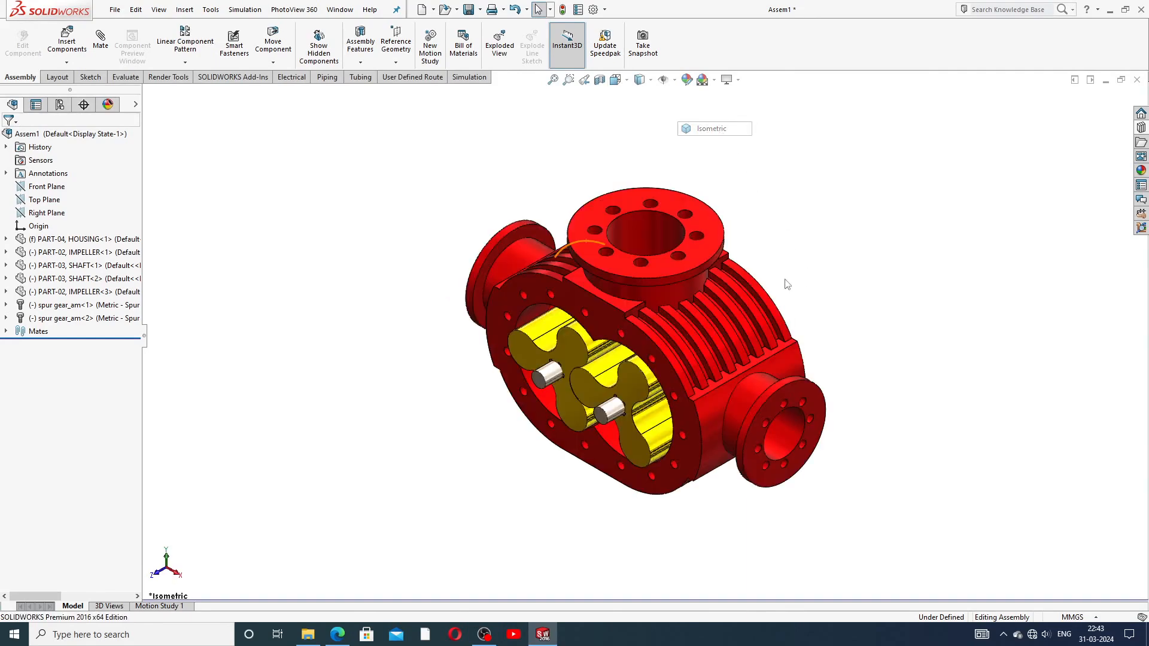
{"action": "scroll", "coordinate": [686, 409], "scroll_direction": "down", "scroll_amount": 2}
{"action": "scroll", "coordinate": [679, 435], "scroll_direction": "up", "scroll_amount": 2}
{"action": "scroll", "coordinate": [669, 451], "scroll_direction": "down", "scroll_amount": 2}
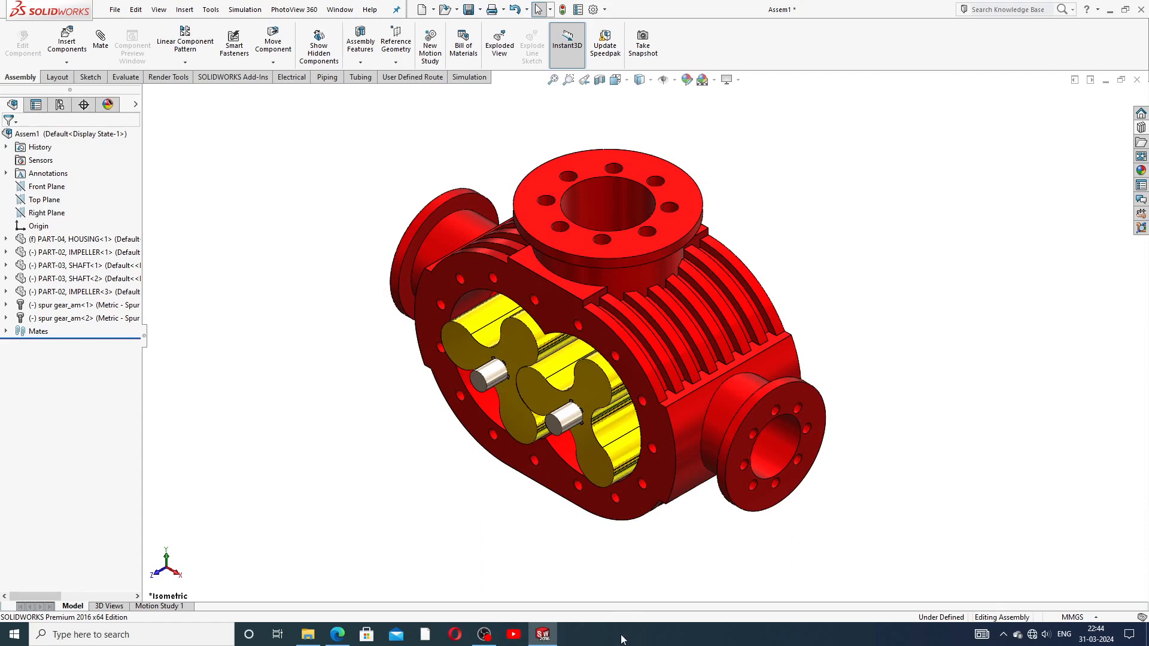
{"action": "scroll", "coordinate": [576, 315], "scroll_direction": "down", "scroll_amount": 2}
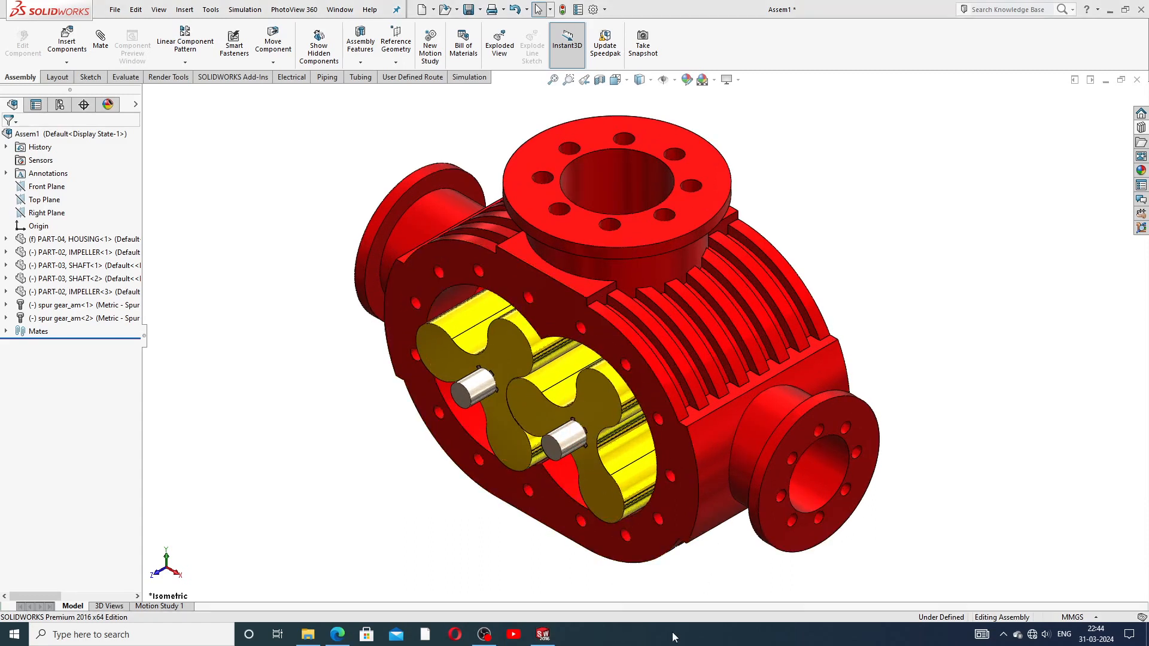